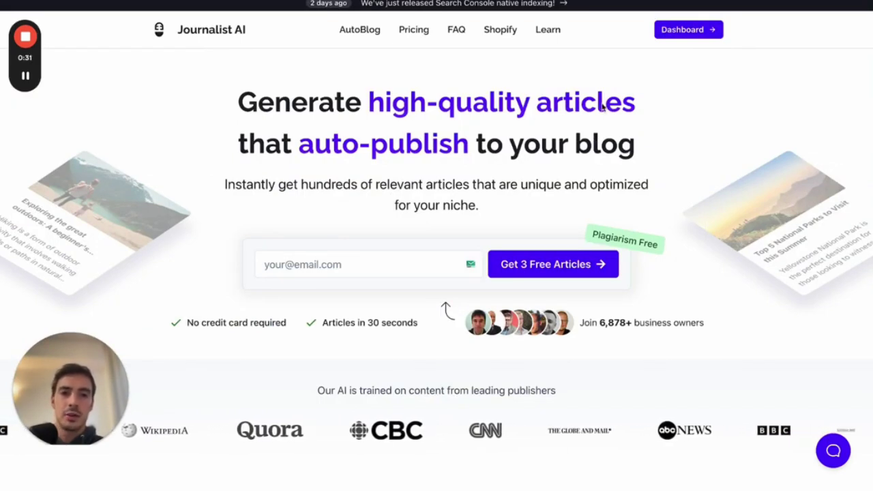
- From the Dashboard, go to History and preview the articles of the garden-tips batch
left_click(666, 38)
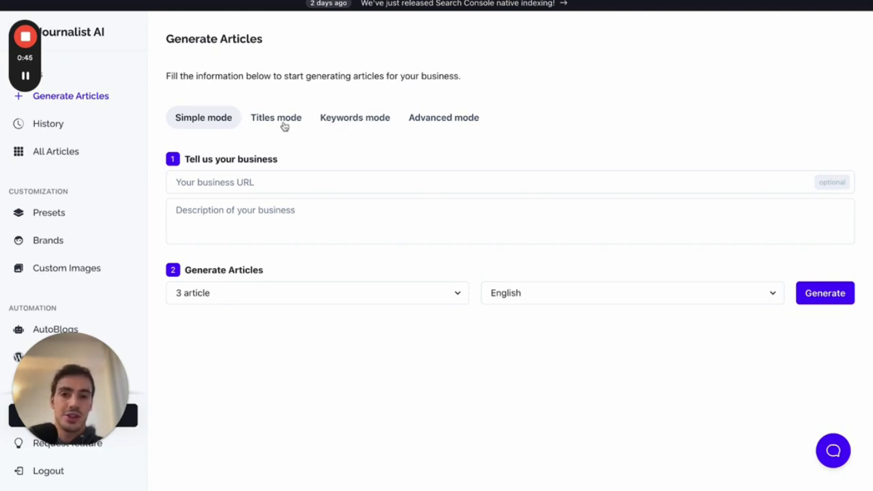
left_click(81, 125)
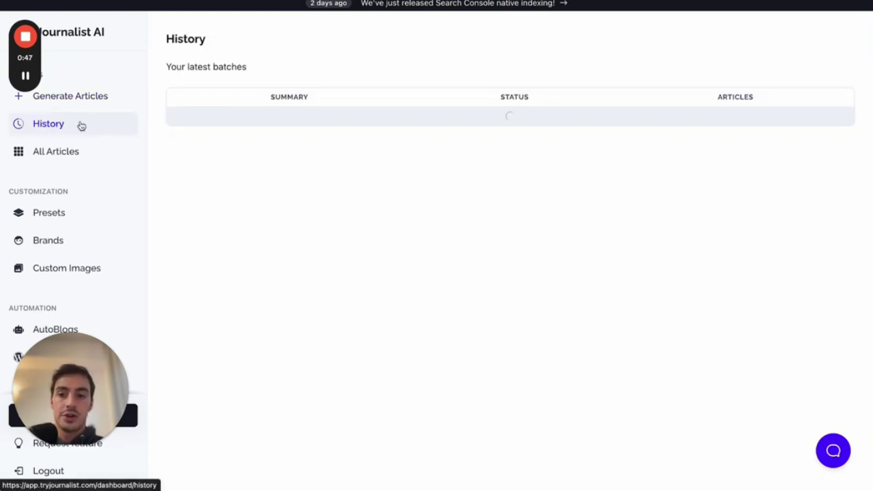
scroll(665, 247, "down", 3)
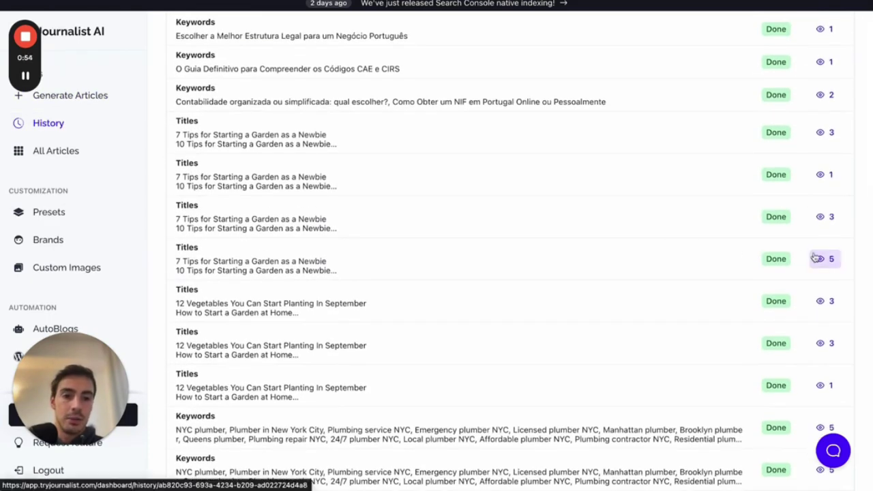
left_click(817, 259)
left_click(768, 207)
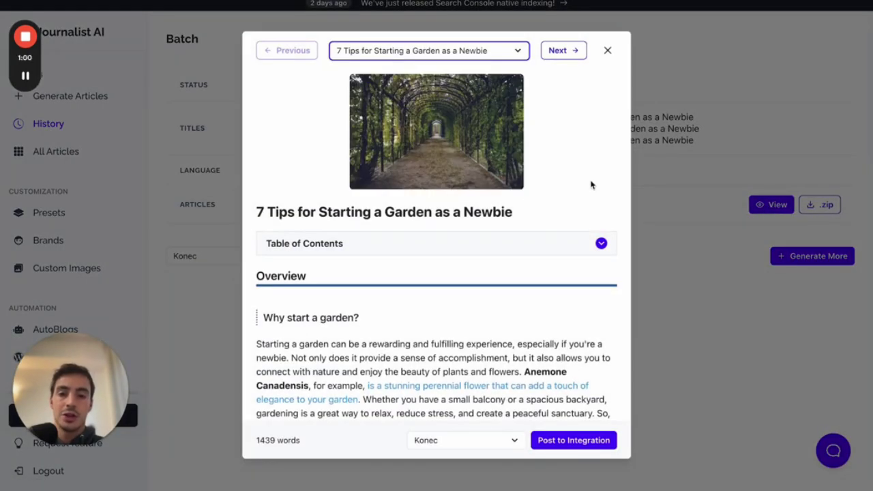
- Read through the '7 Tips for Starting a Garden as a Newbie' preview with its table of contents expanded
scroll(591, 185, "down", 3)
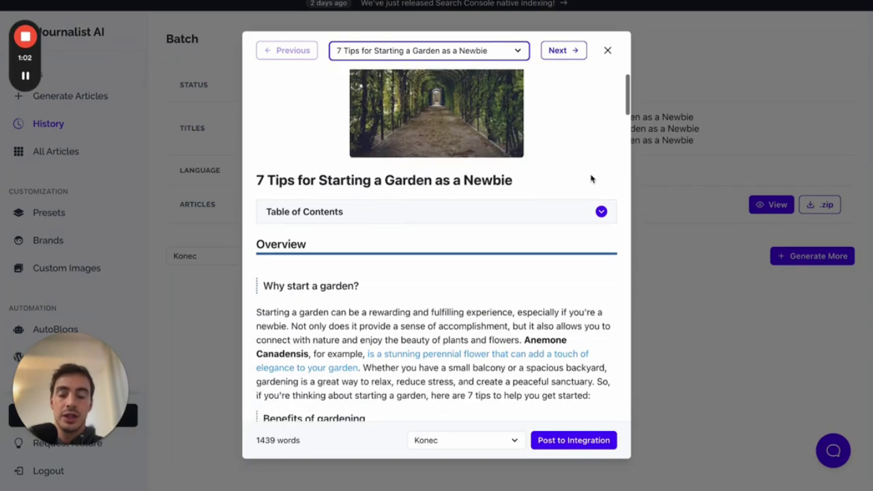
scroll(591, 179, "up", 3)
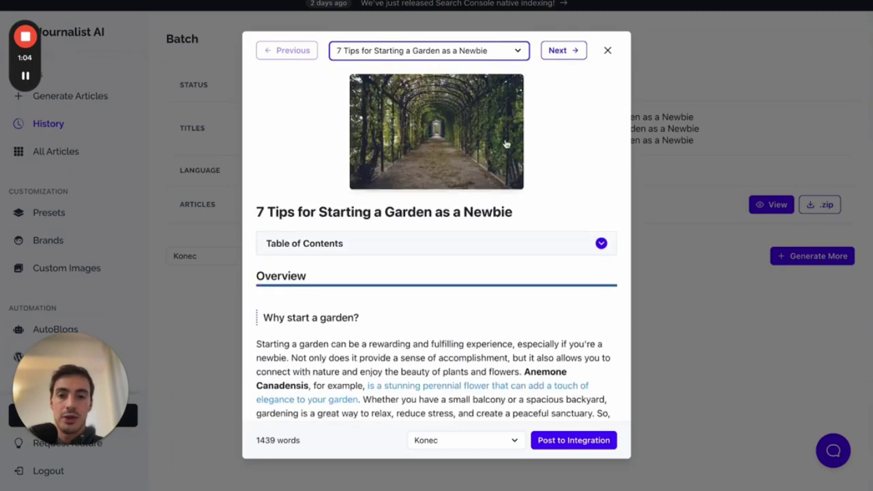
left_click(506, 143)
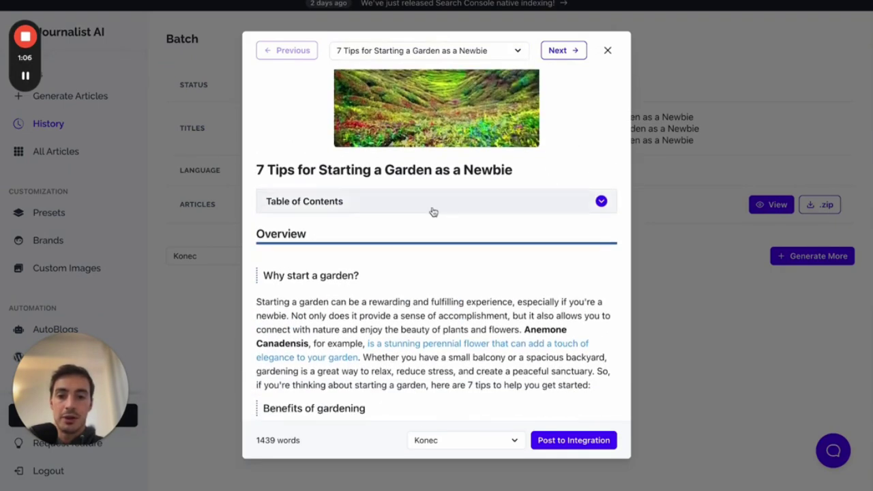
left_click(431, 209)
scroll(427, 213, "down", 5)
scroll(412, 211, "up", 1)
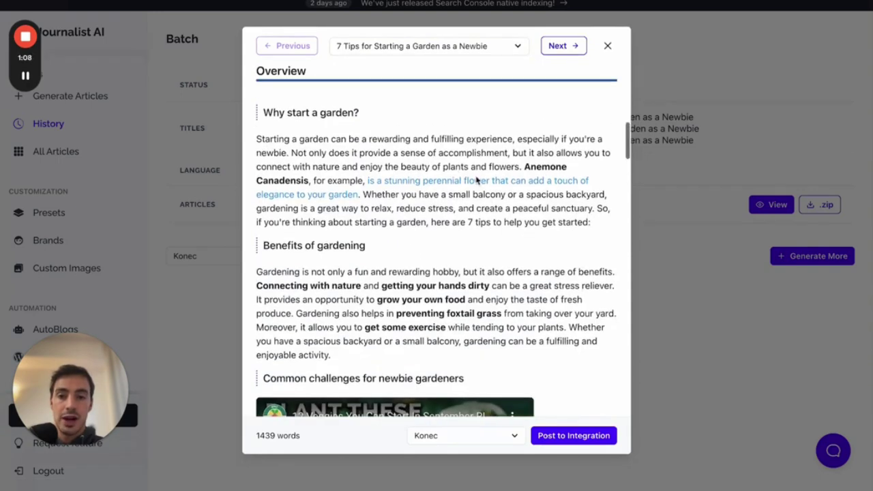
scroll(478, 180, "down", 1)
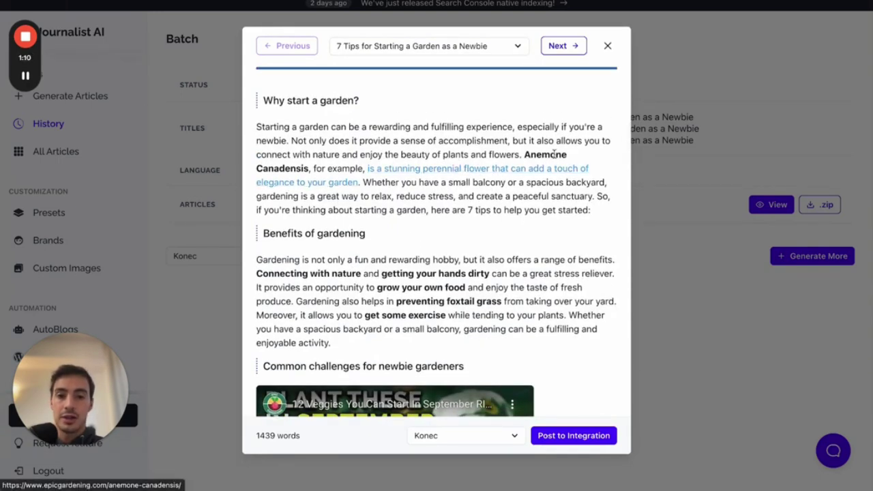
scroll(532, 160, "down", 5)
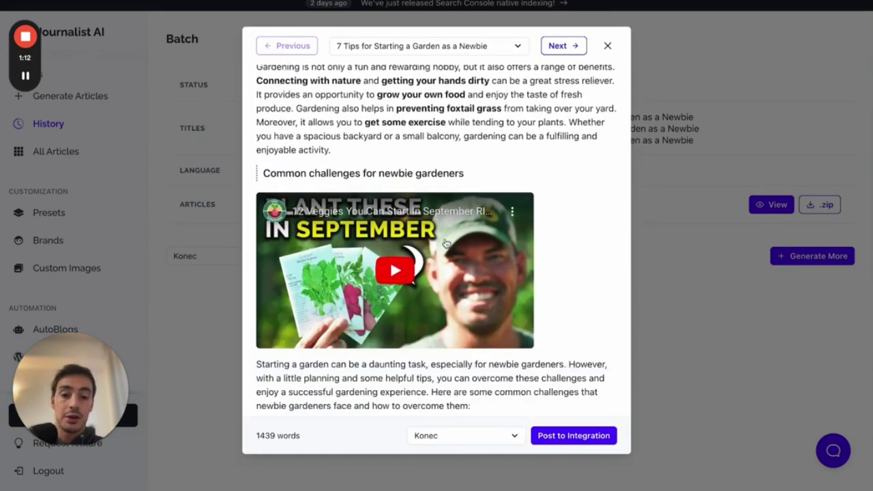
scroll(446, 244, "down", 6)
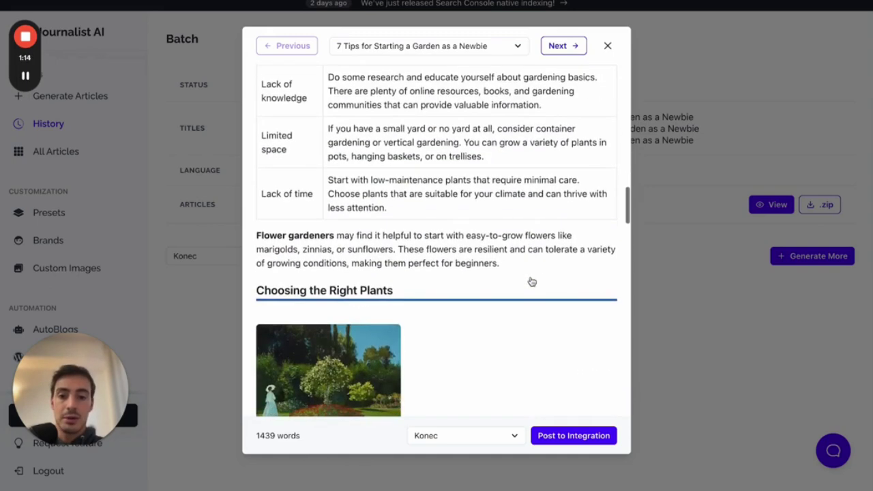
scroll(532, 281, "up", 2)
scroll(508, 208, "down", 4)
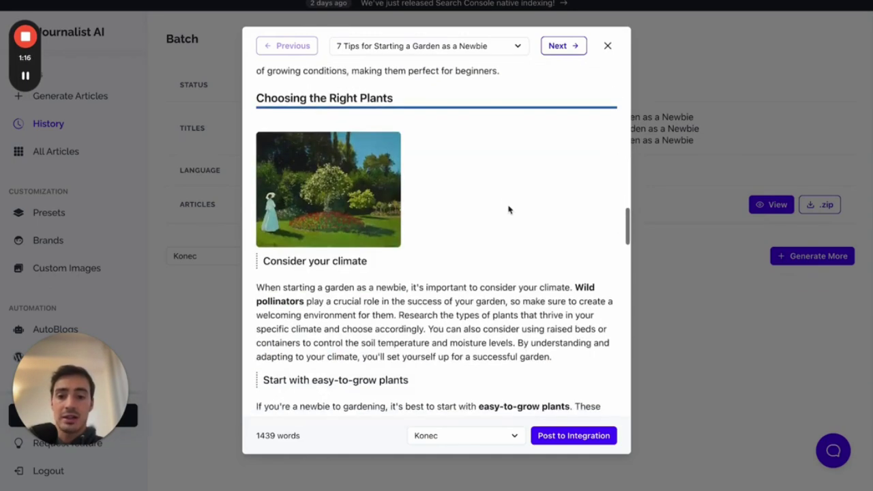
scroll(428, 220, "down", 8)
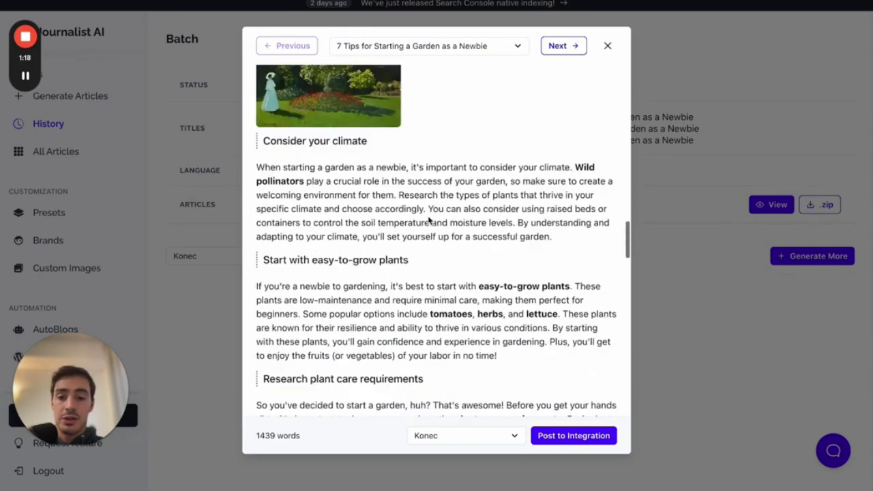
scroll(357, 241, "down", 3)
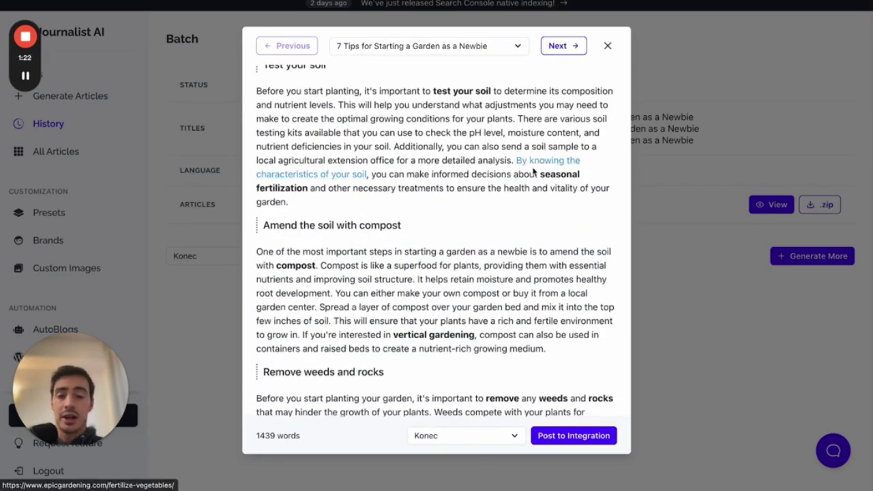
scroll(509, 193, "down", 12)
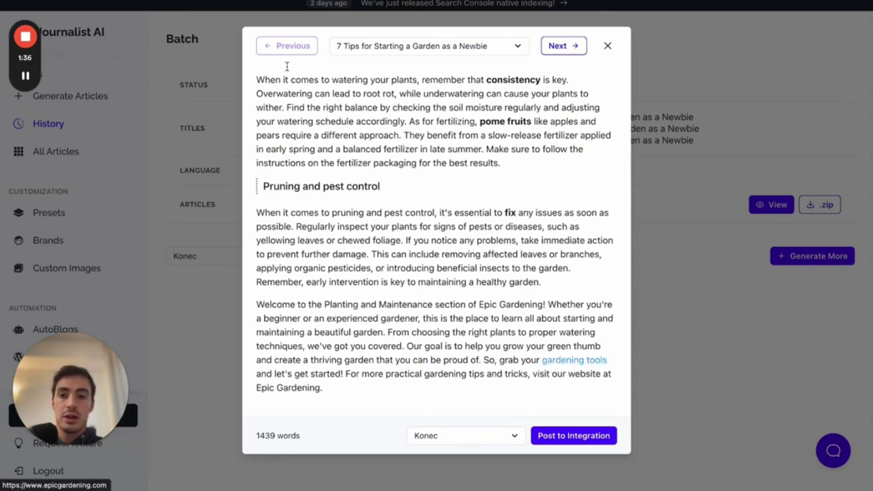
scroll(374, 128, "up", 20)
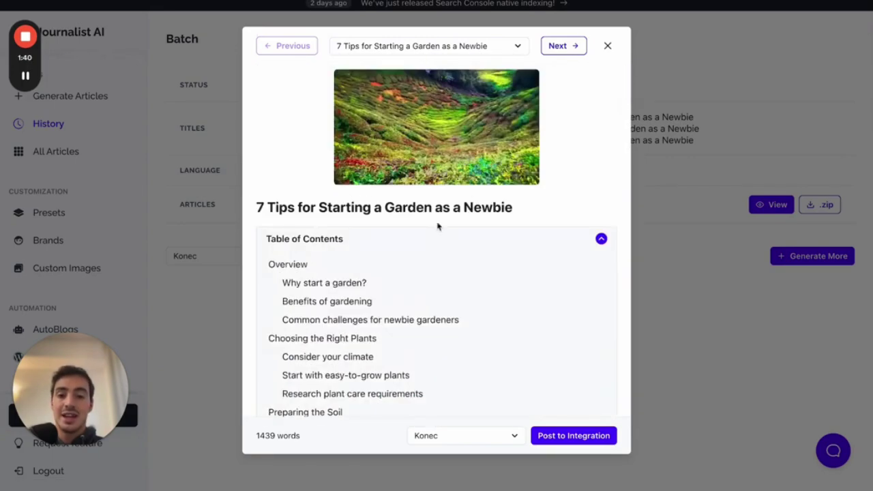
- Collapse the table of contents, move on to the 10 Tips garden article, and close the preview
left_click(439, 242)
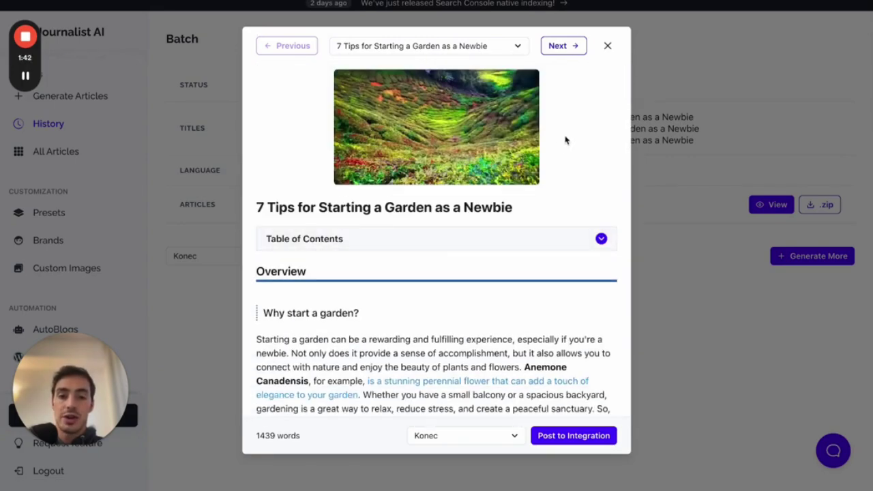
scroll(565, 140, "down", 10)
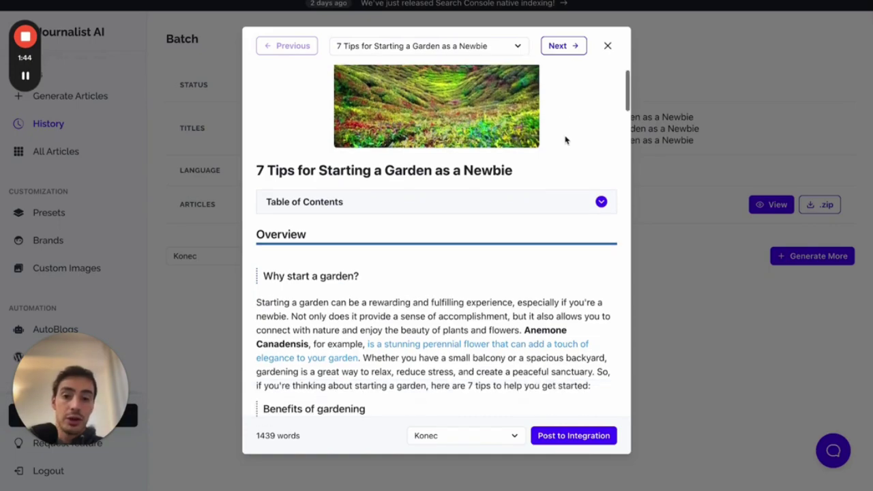
scroll(565, 139, "up", 4)
scroll(564, 140, "up", 1)
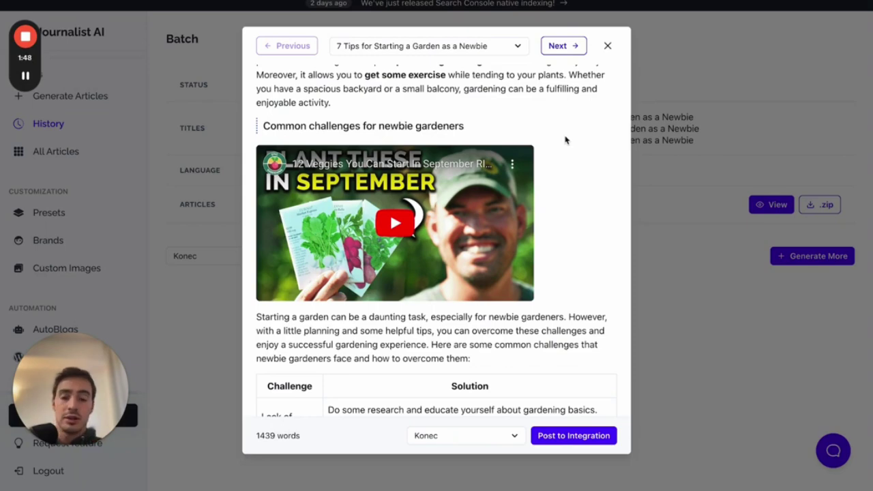
scroll(565, 140, "up", 6)
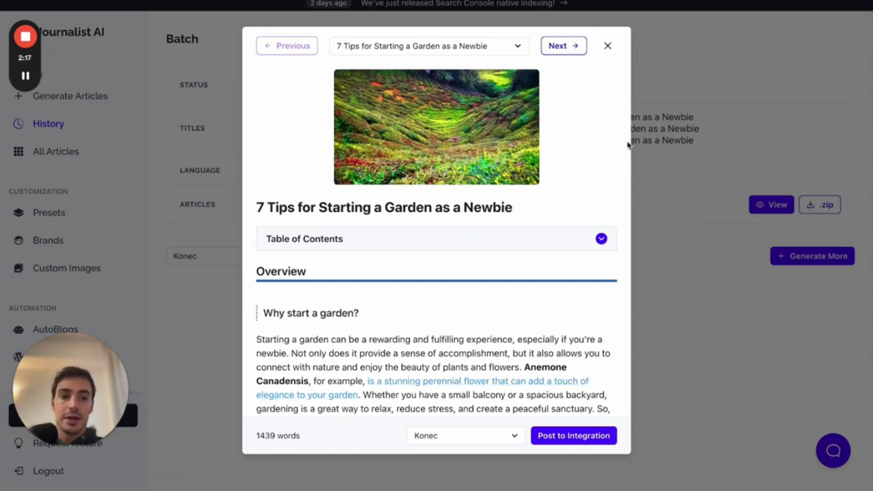
left_click(561, 56)
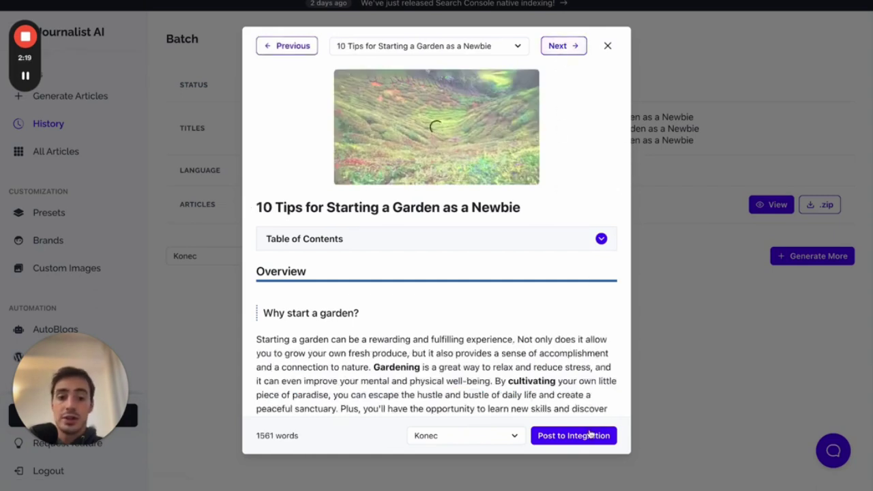
left_click(719, 310)
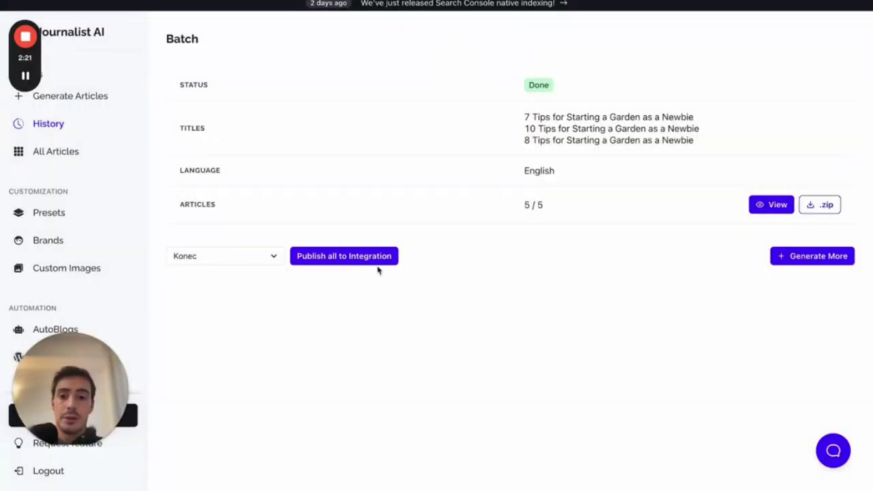
left_click_drag(508, 206, 559, 205)
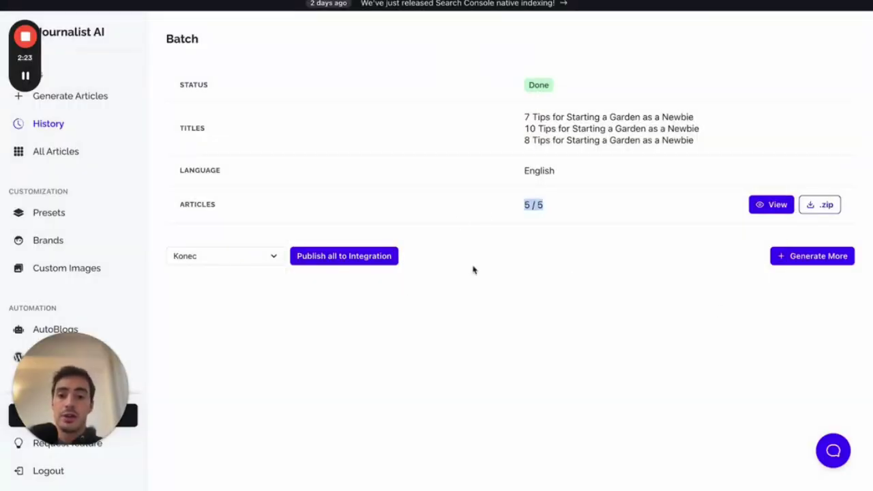
left_click(89, 97)
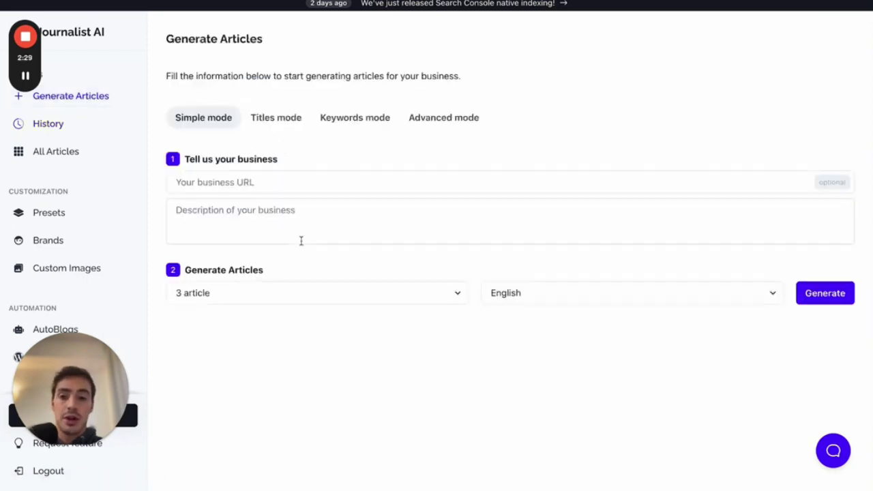
left_click(284, 300)
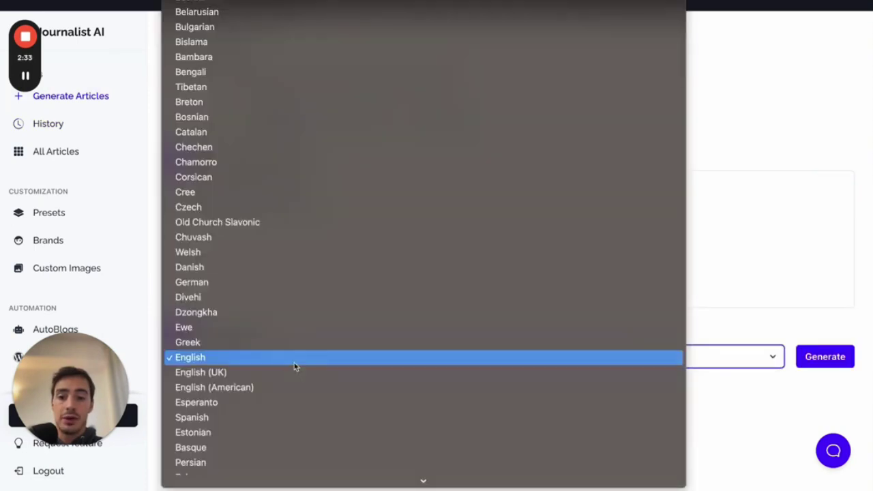
left_click(296, 361)
left_click(432, 116)
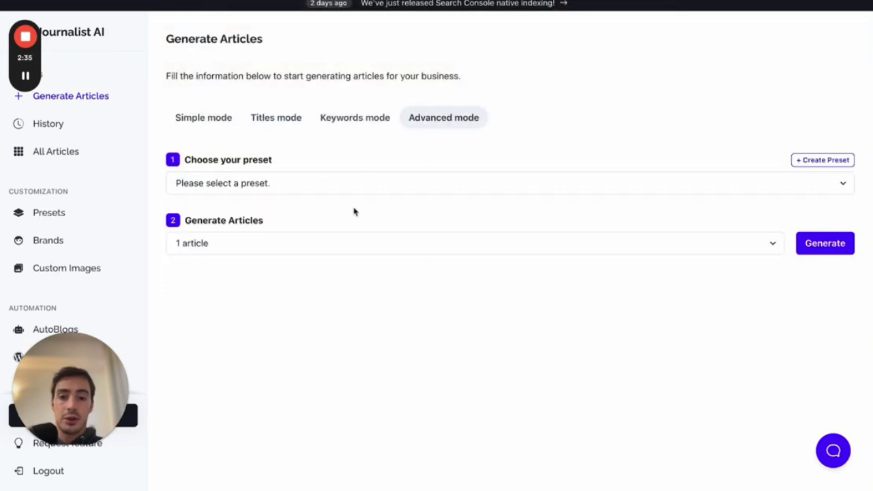
left_click(334, 244)
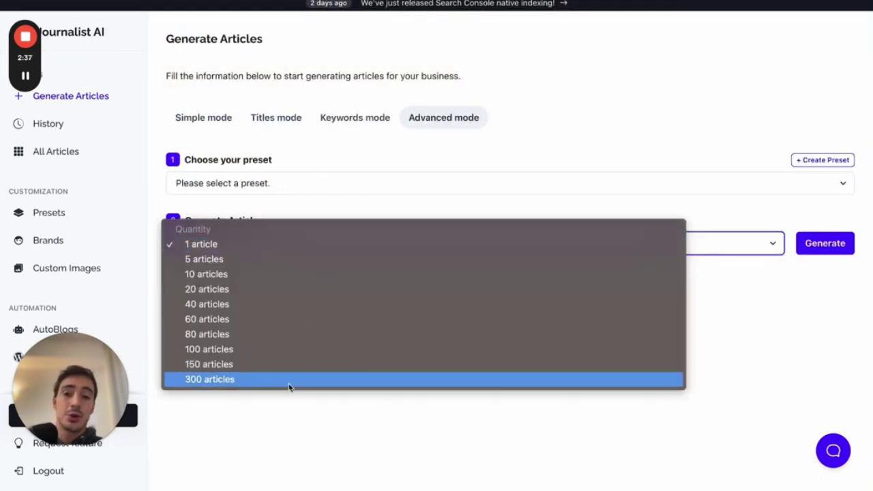
left_click(251, 148)
left_click(206, 125)
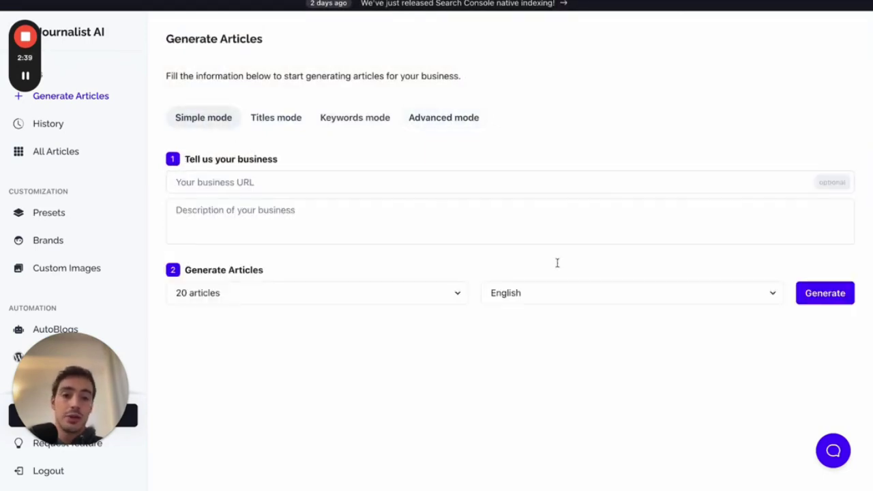
left_click(550, 297)
scroll(552, 328, "down", 10)
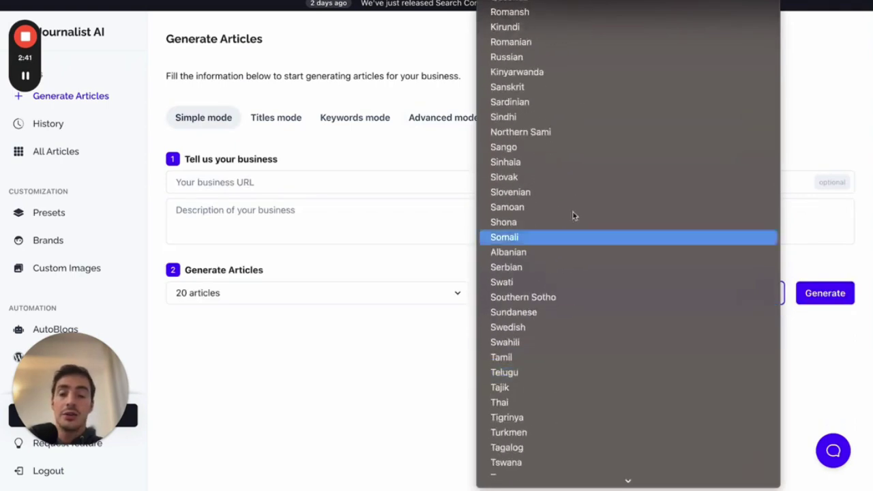
scroll(579, 177, "down", 5)
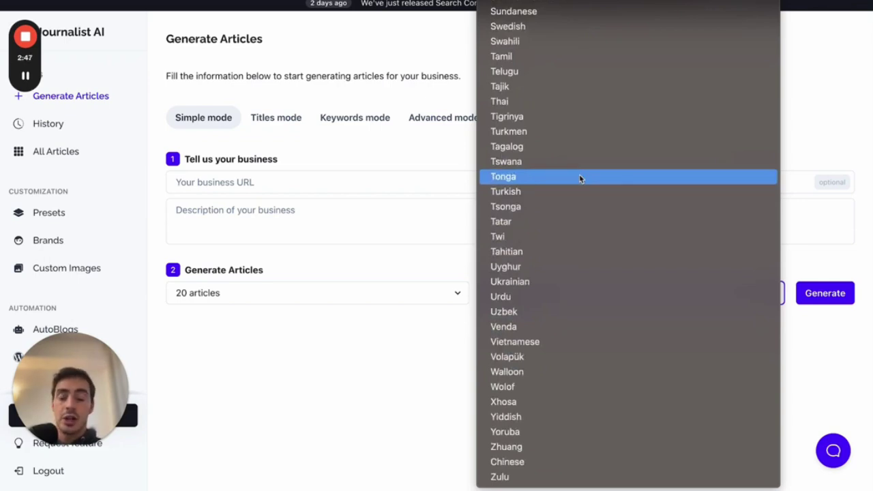
scroll(579, 178, "up", 5)
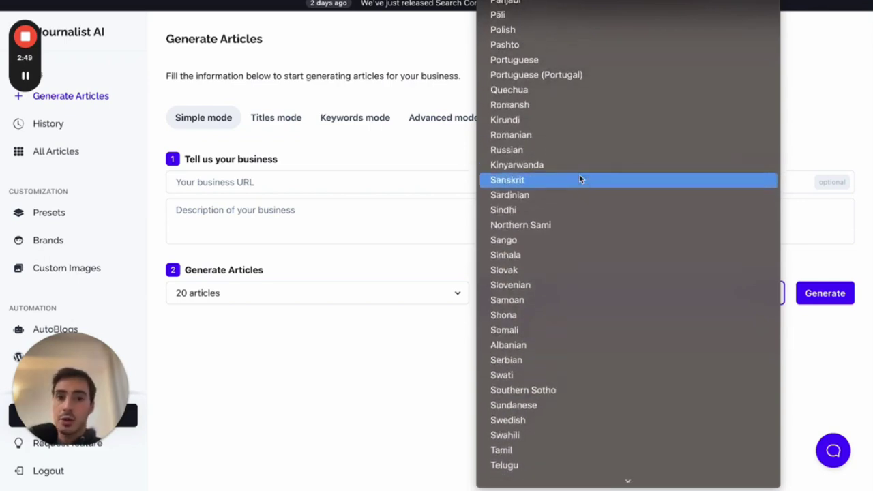
scroll(579, 179, "up", 5)
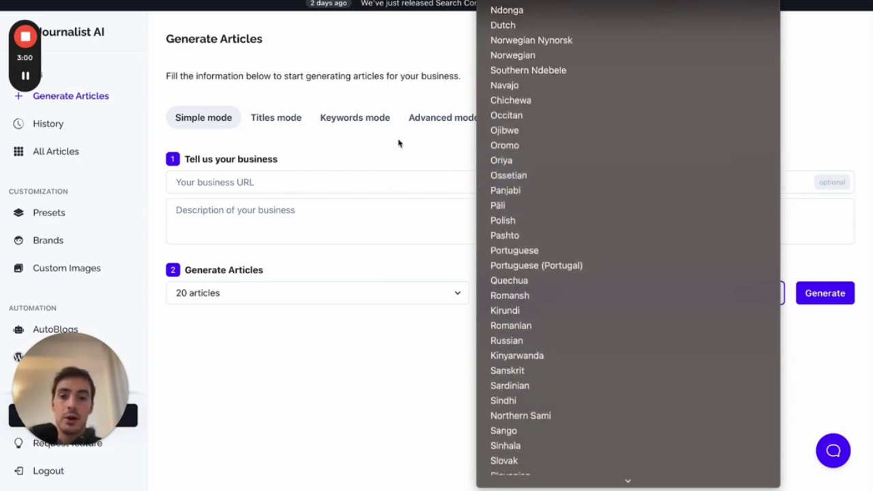
left_click(399, 142)
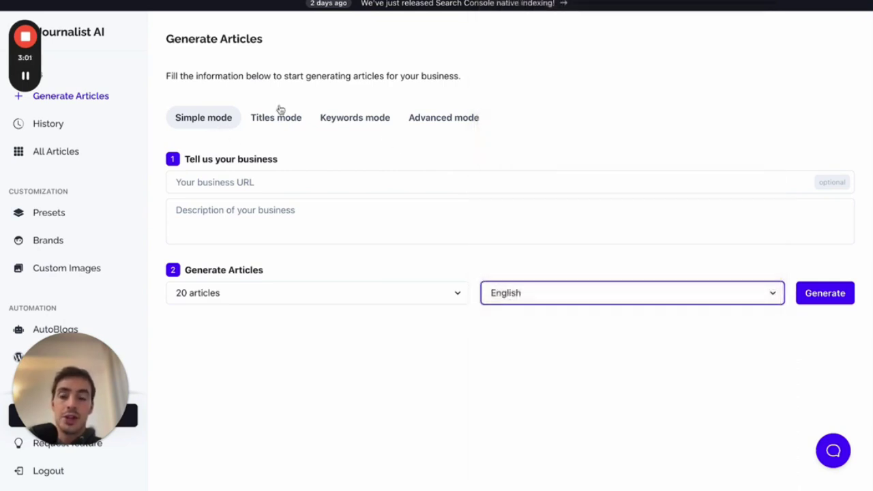
left_click_drag(103, 362, 697, 369)
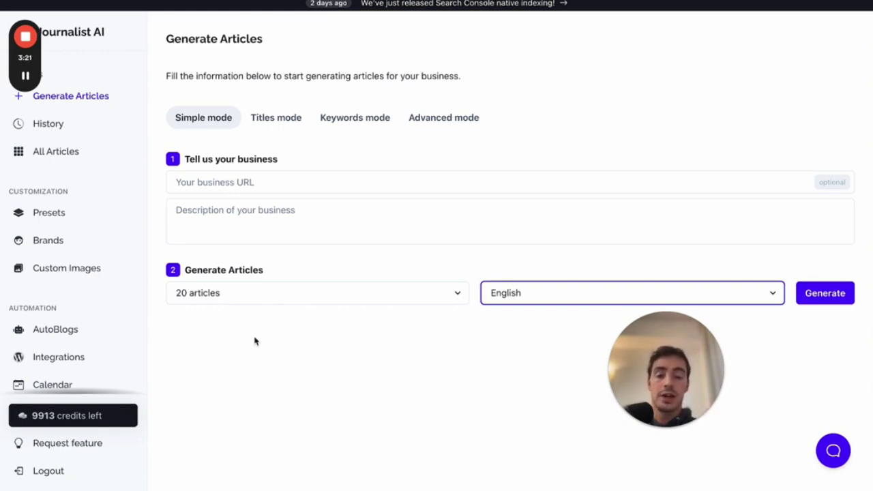
left_click_drag(662, 423, 471, 423)
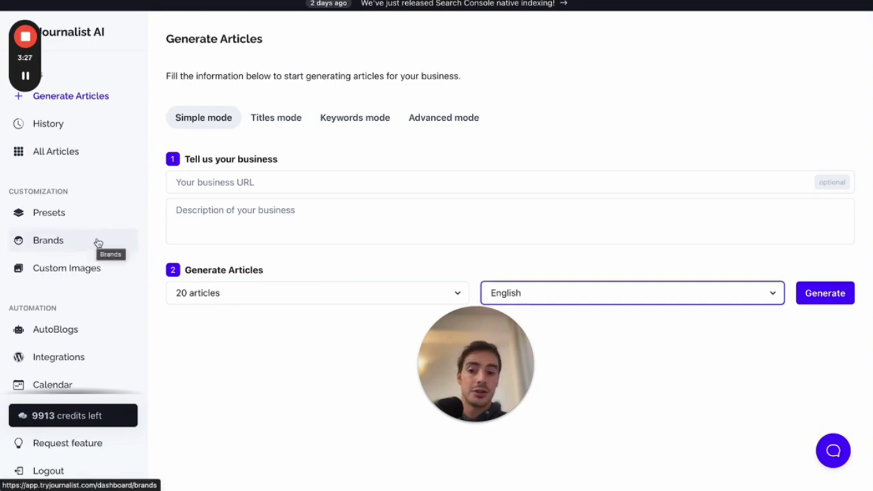
scroll(104, 303, "down", 1)
scroll(104, 303, "up", 1)
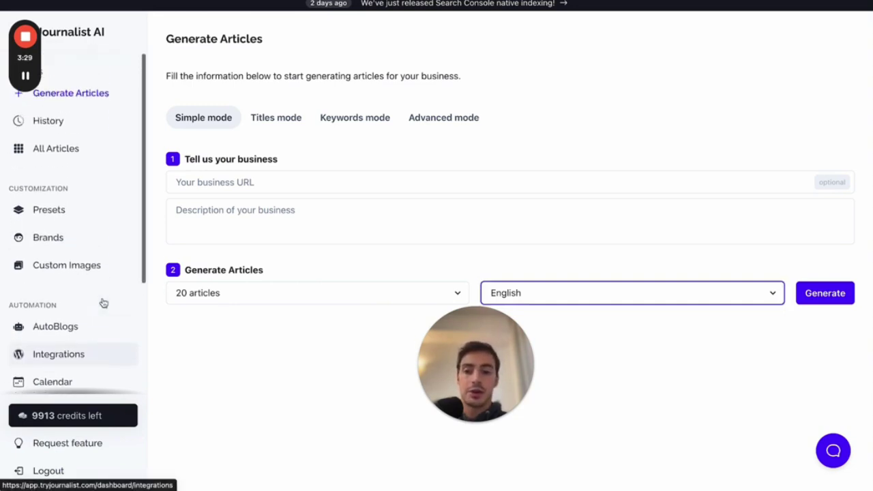
left_click_drag(432, 351, 2, 363)
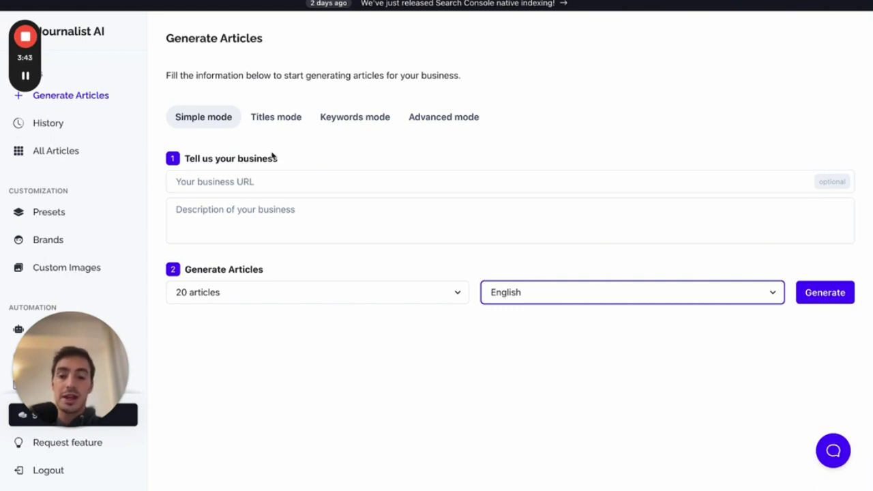
- Set Simple mode to generate 1 article in Spanish, then switch to Titles mode
left_click(253, 294)
left_click(255, 235)
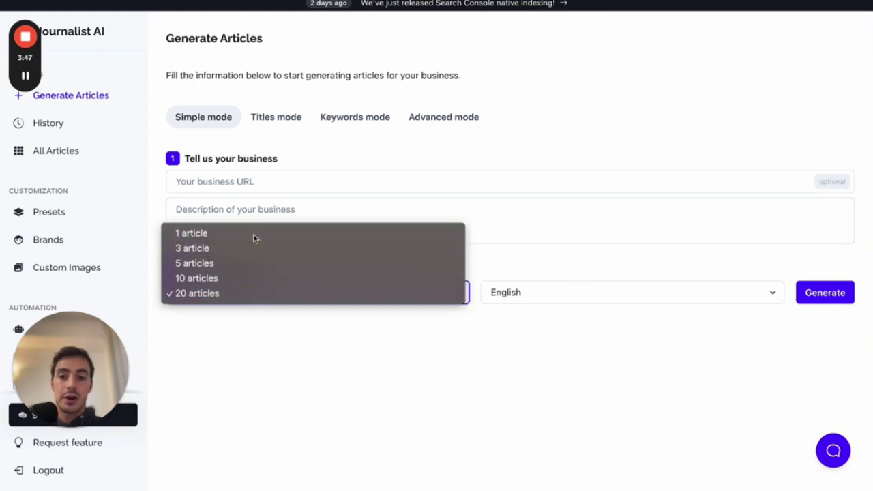
left_click(577, 298)
left_click(577, 352)
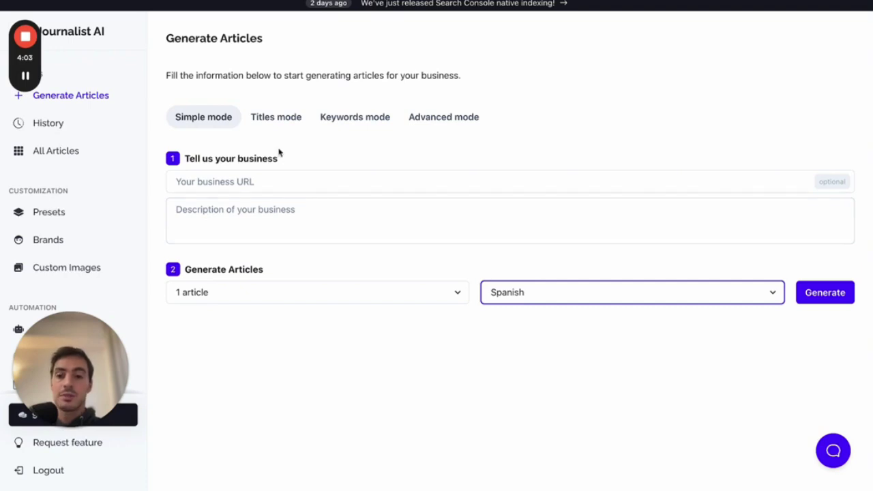
left_click(284, 128)
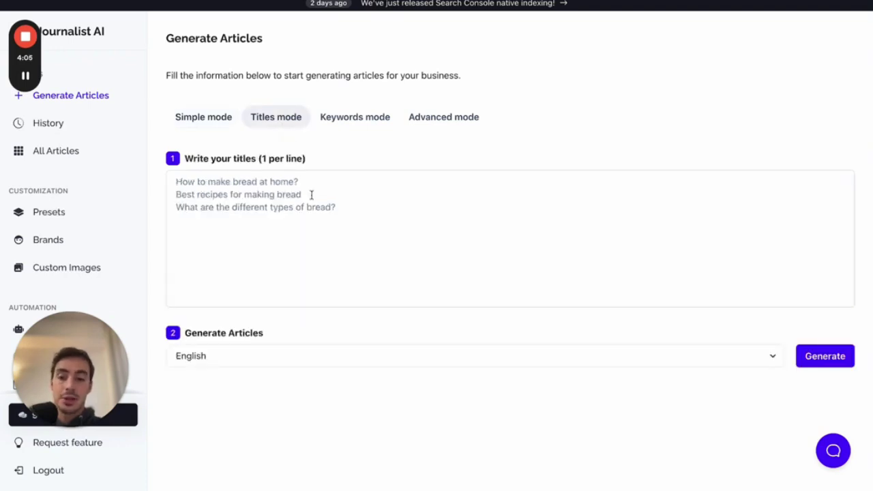
- Set the Titles mode article language to Bosnian
left_click(321, 246)
left_click(279, 361)
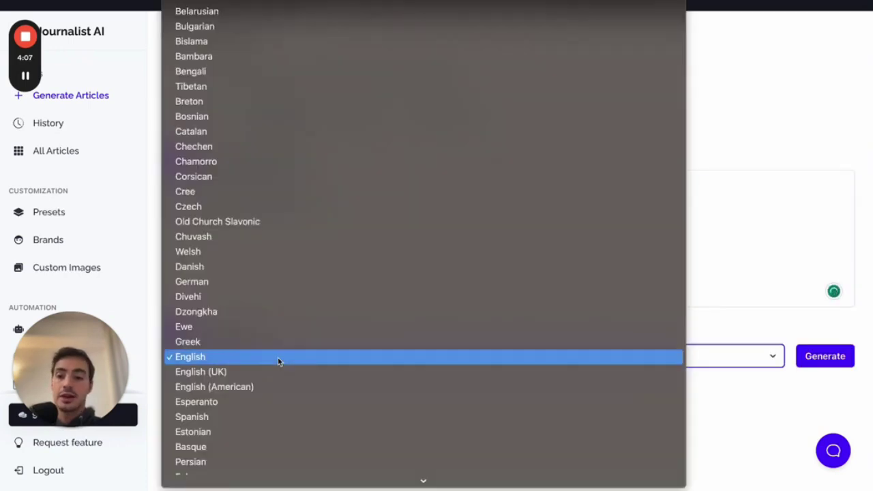
left_click(293, 116)
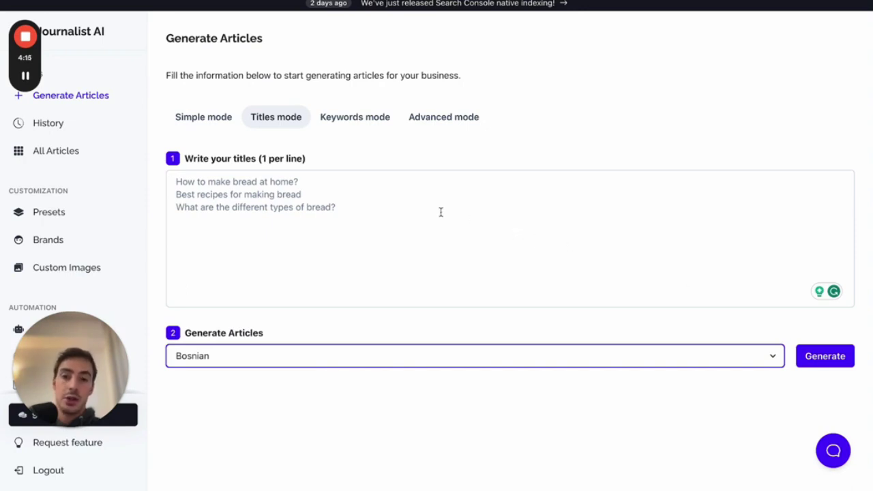
- Type test lines into the titles box, clear them, and switch to Keywords mode
left_click(363, 227)
type("f f f f f f f")
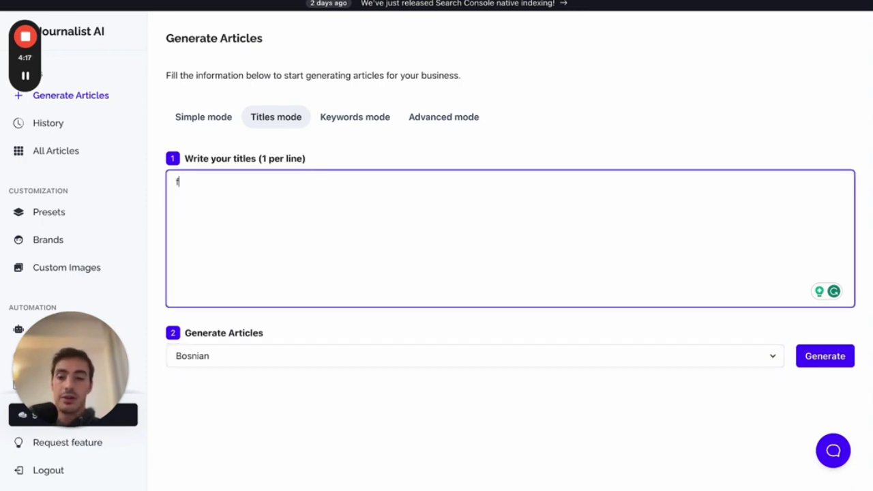
key("ctrl+a")
key("BackSpace")
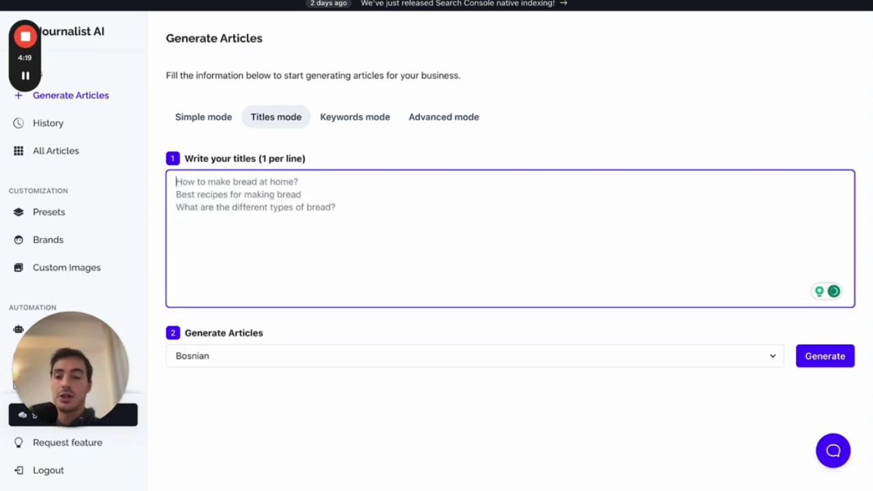
left_click(355, 124)
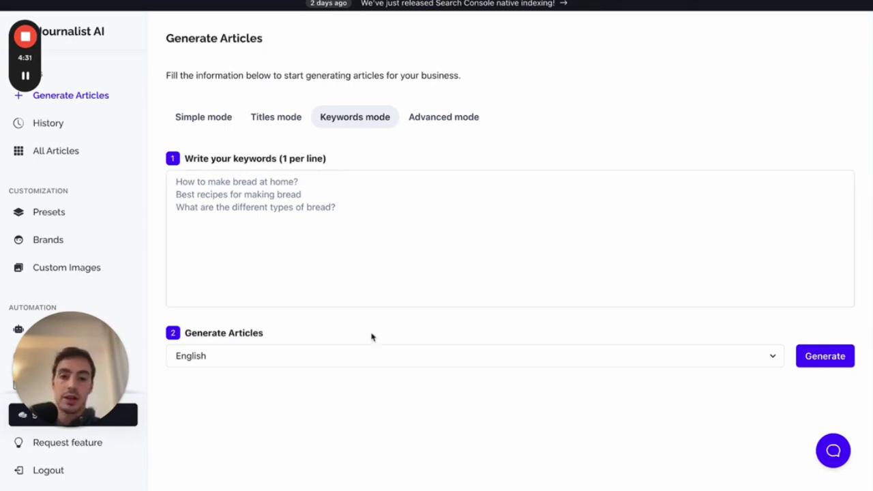
- Check the Keywords mode language list without changing it, then switch to Advanced mode
left_click(368, 354)
left_click(816, 324)
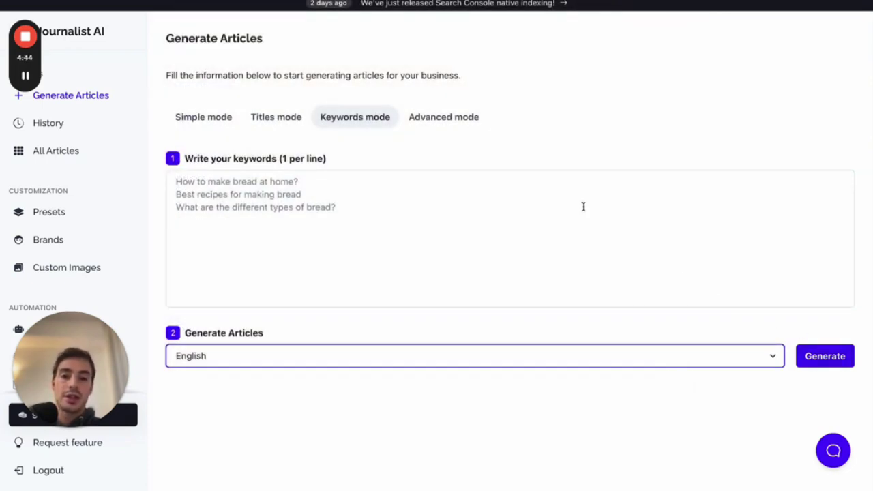
left_click(438, 120)
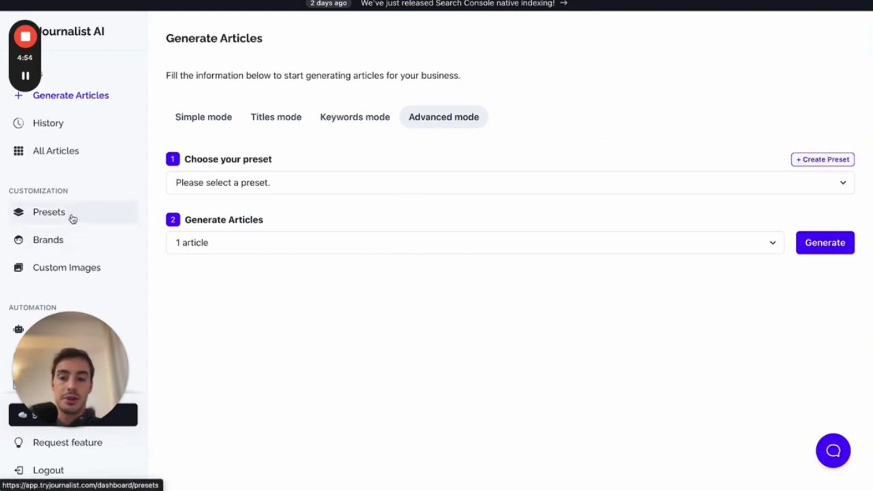
- Create a new preset and collapse all seven settings sections, from Base to Videos
left_click(830, 165)
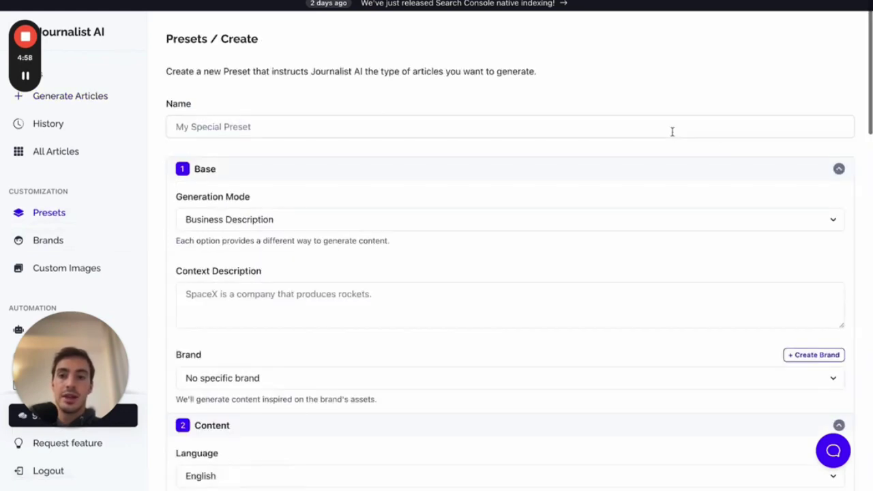
left_click(543, 179)
left_click(420, 196)
left_click(372, 220)
left_click(332, 243)
left_click(310, 268)
left_click(294, 287)
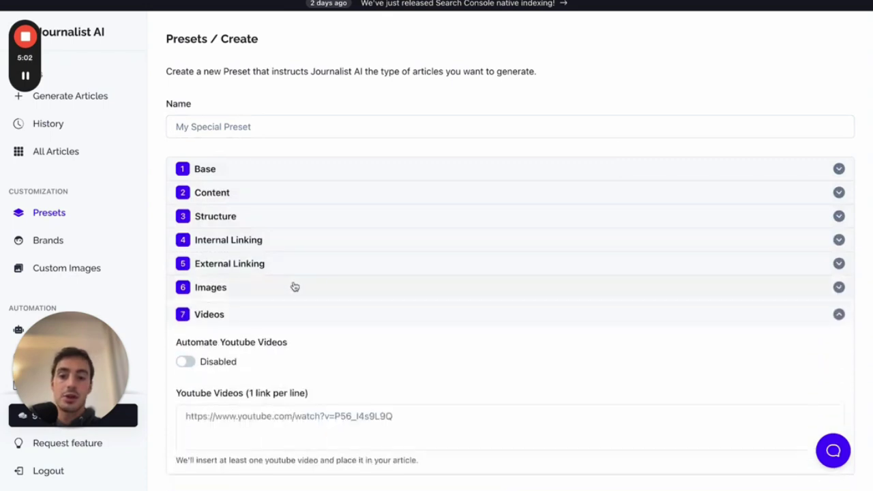
left_click(279, 310)
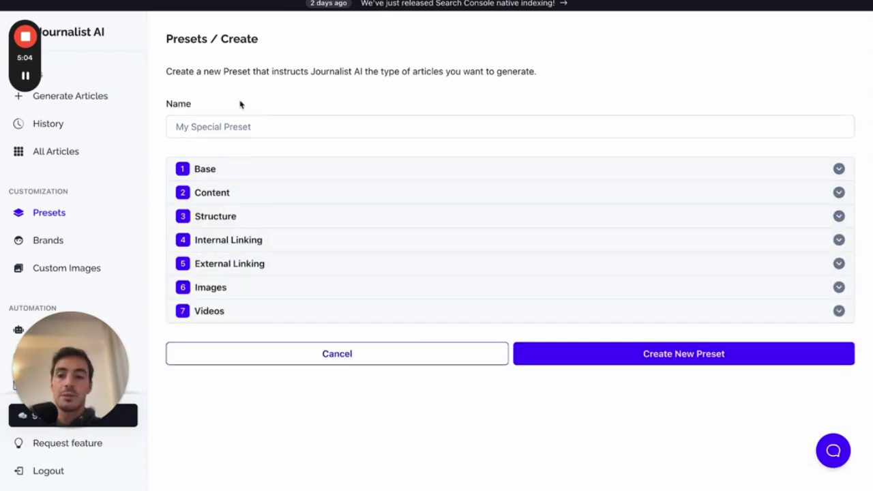
- Enter 'test video preeset' as the preset name and select the misspelled word
left_click(225, 124)
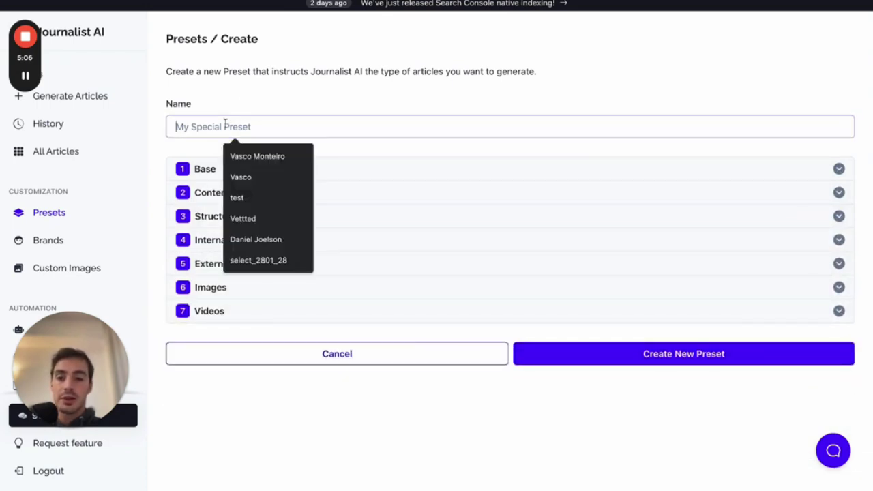
type("te")
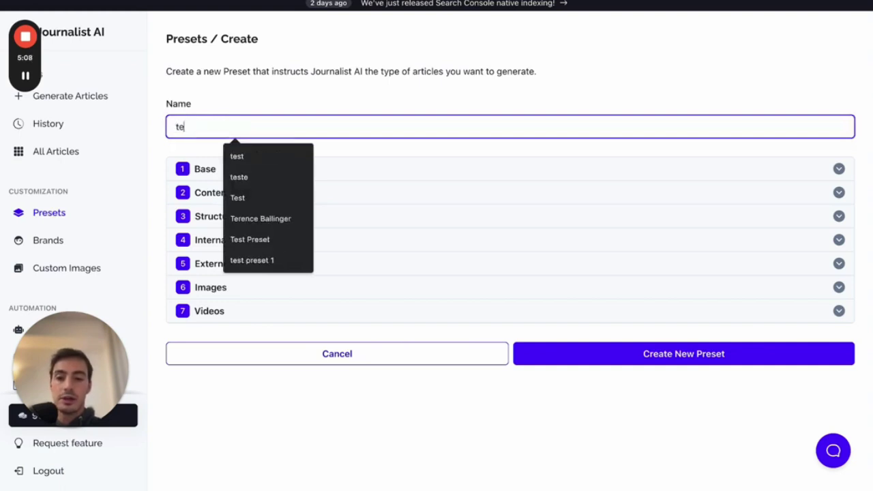
type("st video preeset")
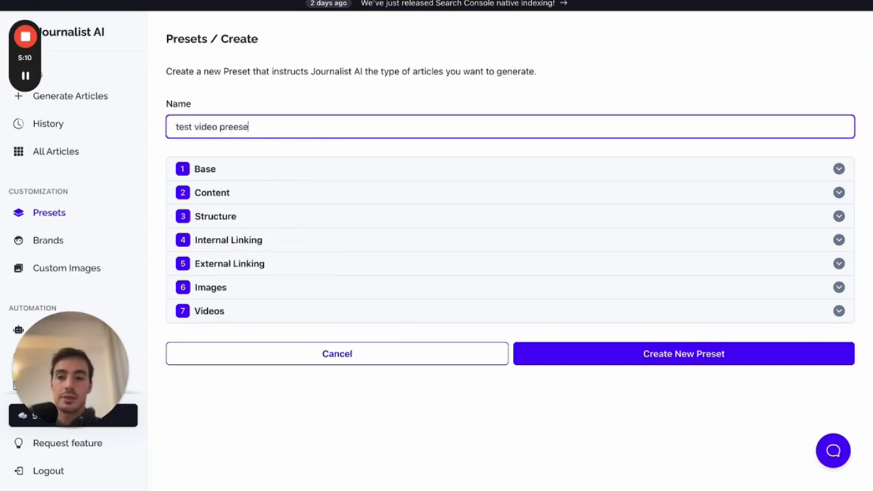
double_click(240, 133)
- Correct the preset name to 'test video preset' and expand the Base settings
type("preset")
left_click(273, 149)
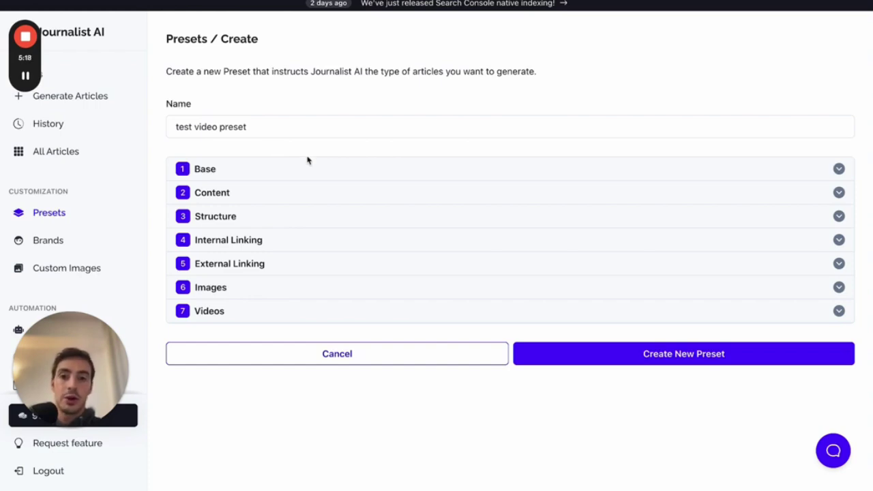
left_click(268, 170)
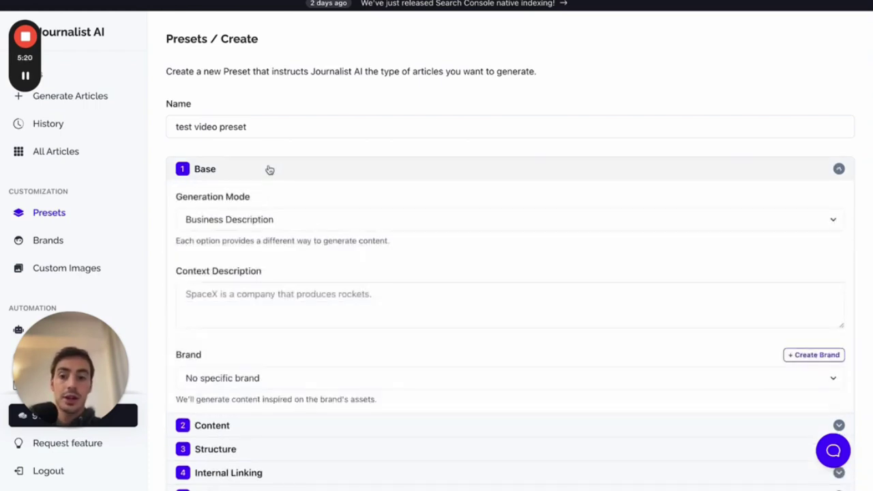
scroll(269, 170, "down", 1)
scroll(287, 160, "down", 1)
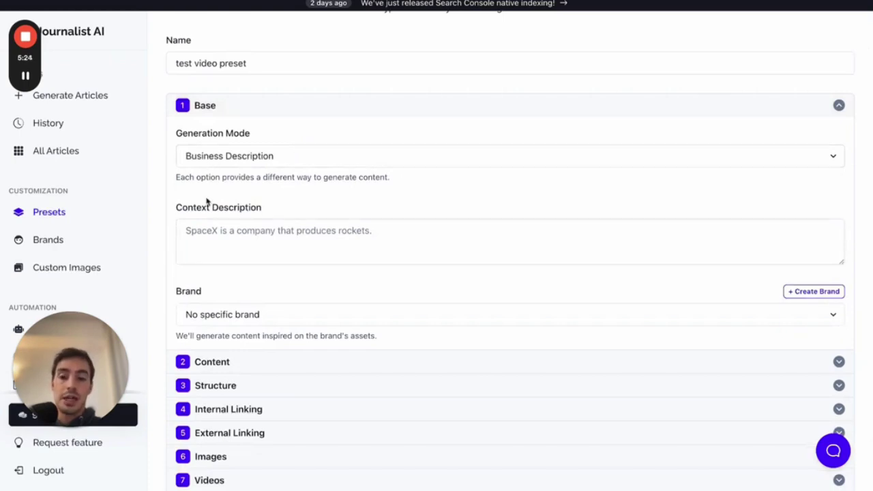
- Try Specific Titles, return generation mode to Keyword-based, and collapse the Base settings
left_click(256, 155)
left_click(256, 141)
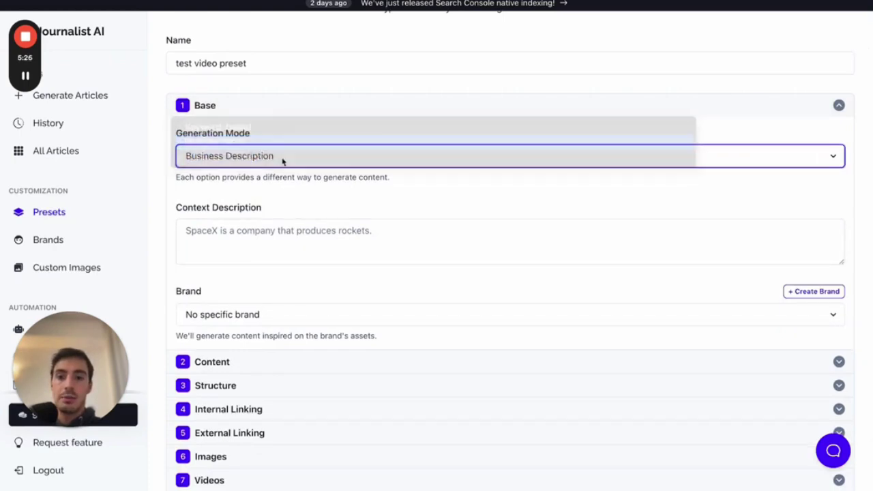
left_click(235, 161)
left_click(244, 142)
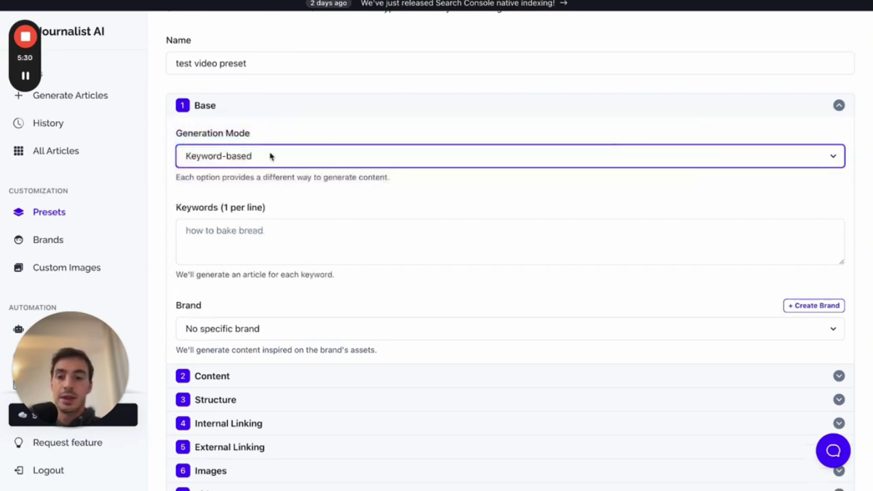
scroll(270, 156, "down", 2)
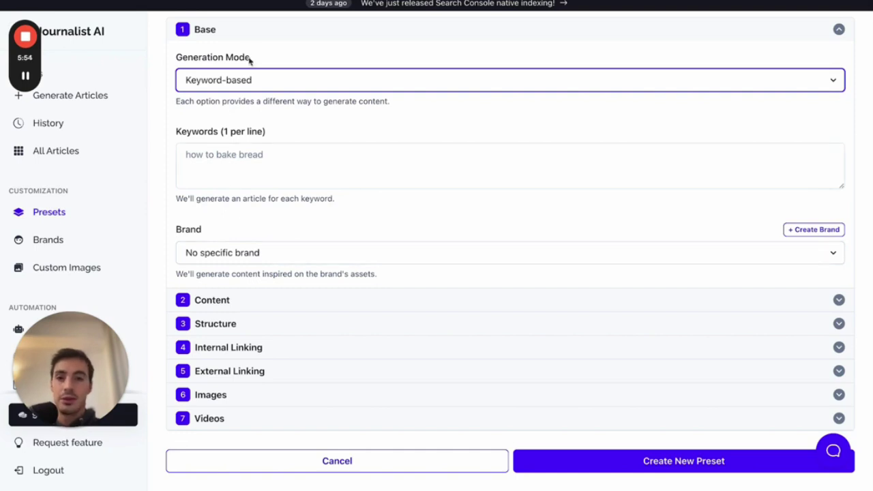
left_click(243, 34)
- Set the Content language to Kwanyama and lower Creativity slightly toward factual
left_click(236, 200)
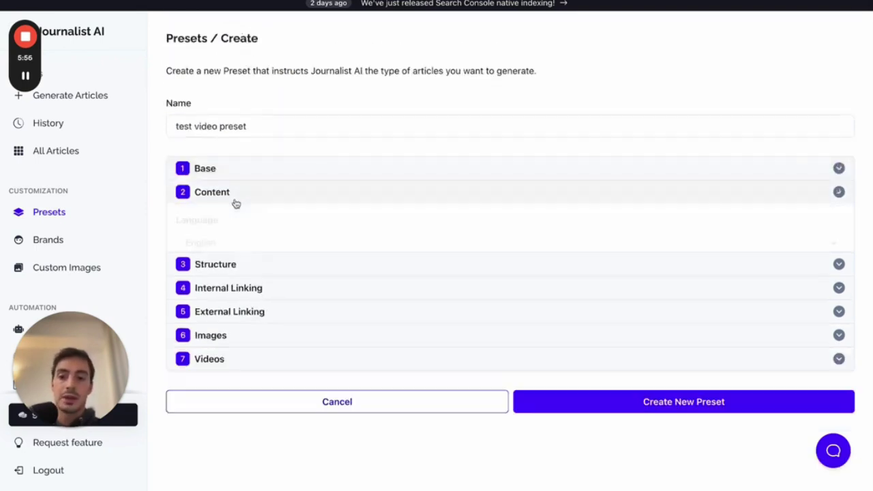
scroll(236, 203, "down", 2)
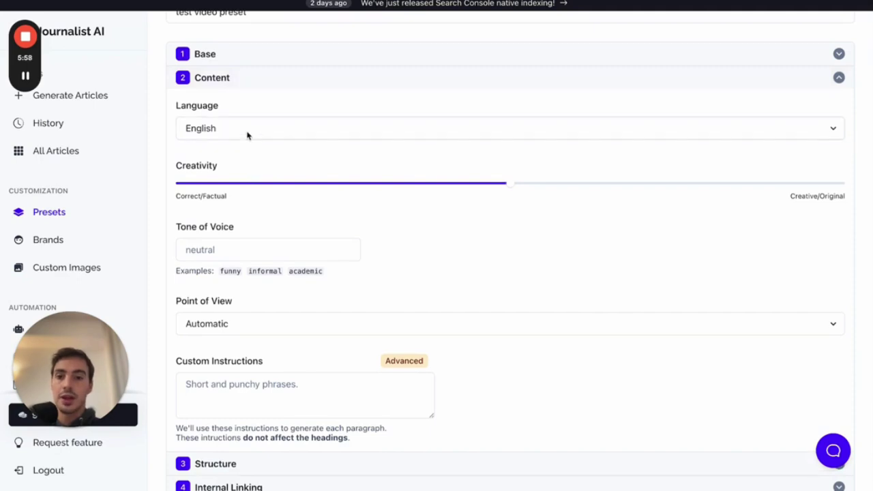
left_click(248, 134)
scroll(256, 238, "down", 15)
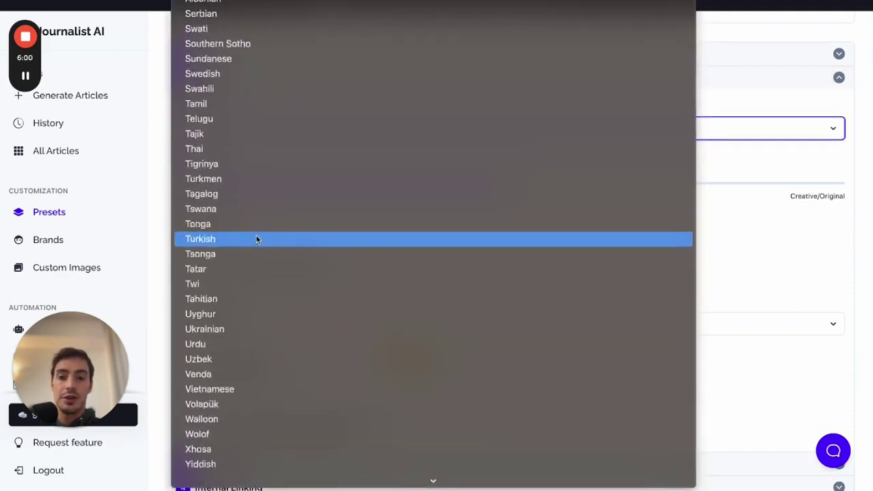
scroll(294, 128, "up", 15)
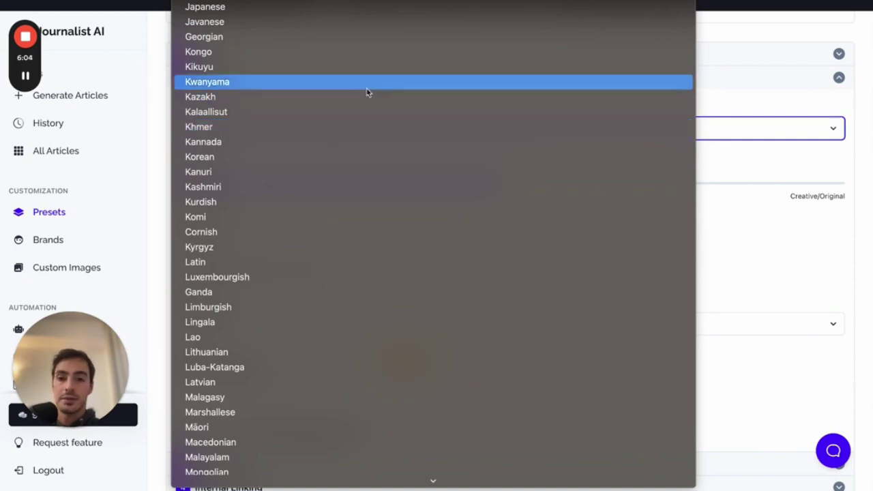
left_click(368, 83)
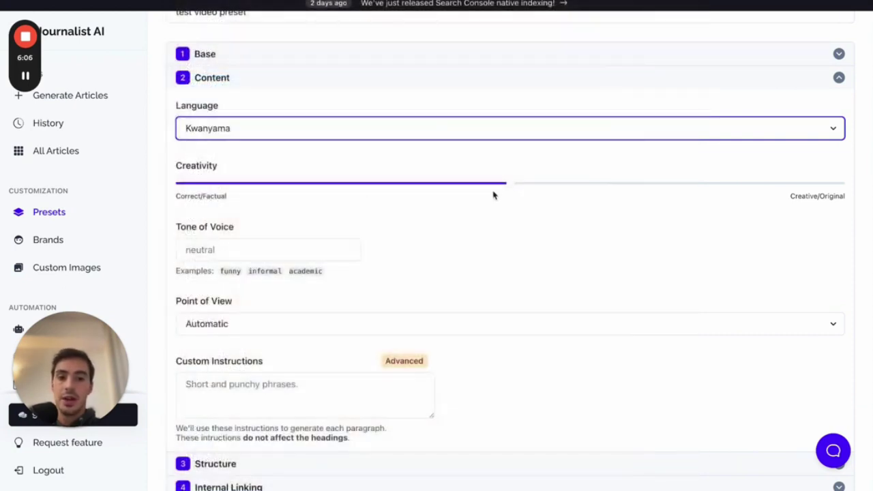
left_click_drag(508, 186, 490, 188)
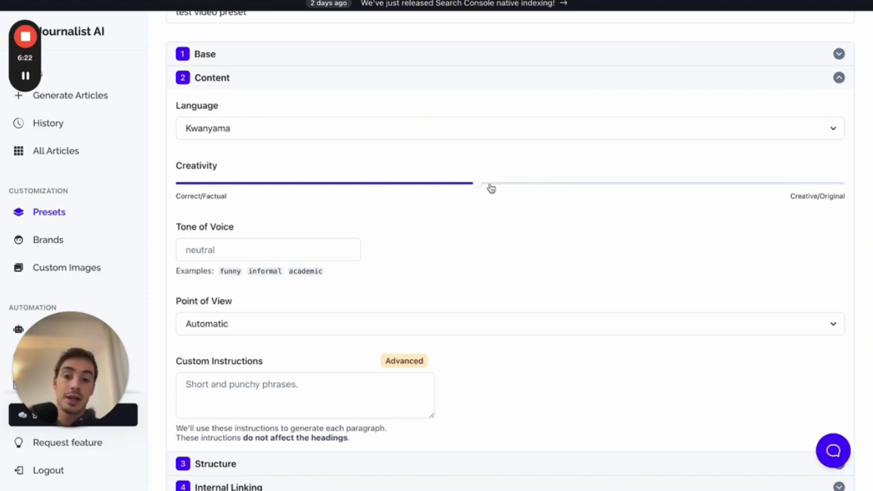
- Review the point-of-view options and keep the point of view at Automatic
scroll(491, 187, "down", 1)
scroll(225, 196, "down", 1)
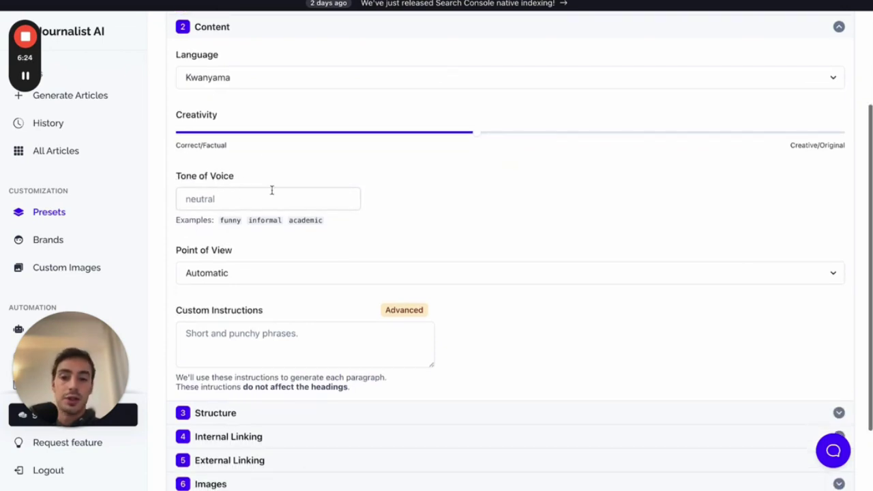
scroll(427, 208, "down", 1)
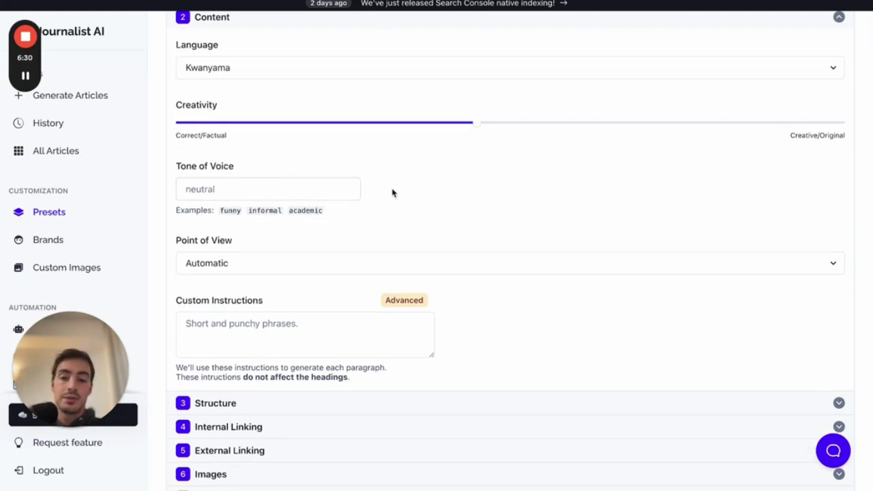
scroll(393, 193, "down", 5)
left_click(373, 212)
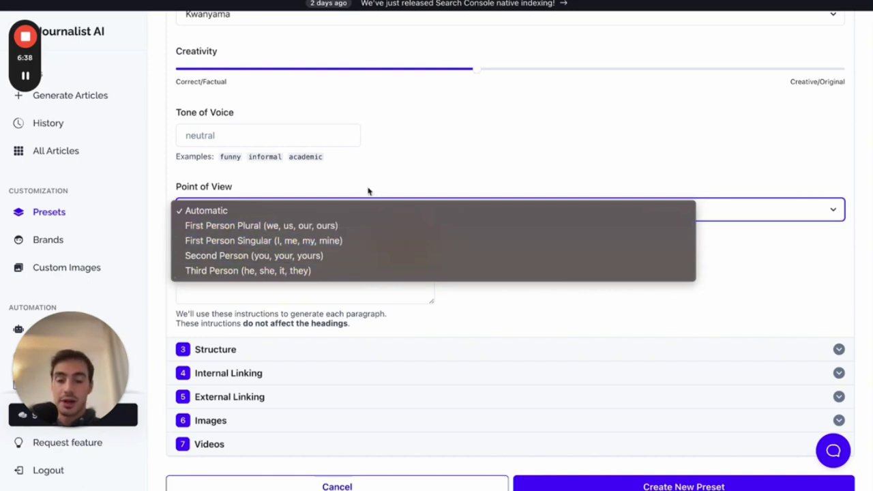
left_click(402, 167)
scroll(403, 167, "down", 1)
scroll(403, 168, "up", 3)
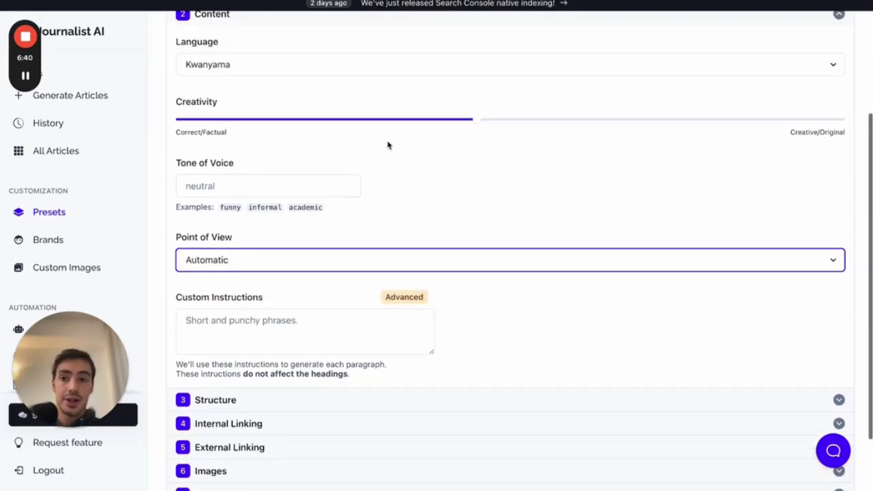
scroll(281, 221, "down", 3)
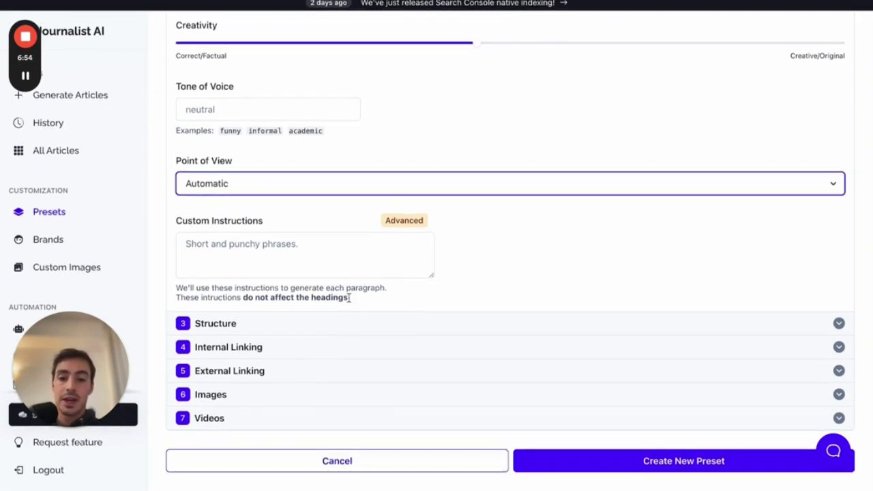
- Expand the Structure settings and collapse the Content section
left_click(335, 321)
scroll(337, 214, "up", 3)
left_click(255, 125)
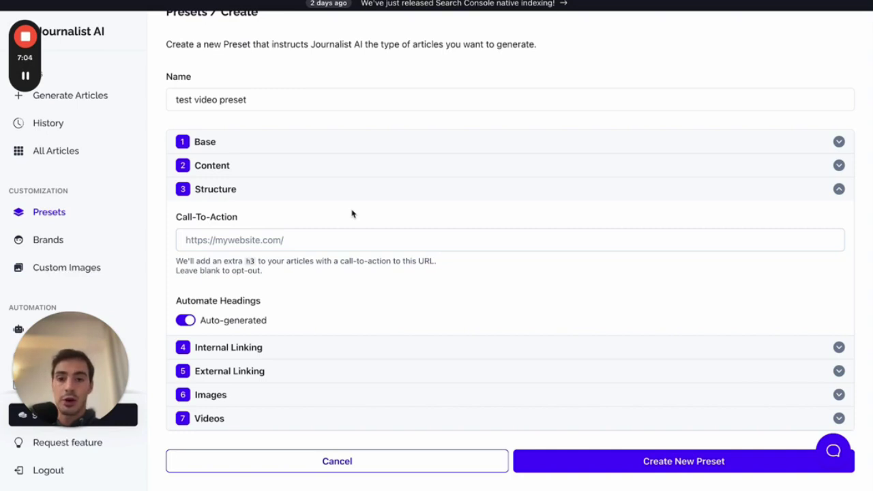
- Sketch a mock article layout with the annotation pen, underlining the Call-To-Action URL field, then clear it
left_click(665, 4)
mouse_move(396, 44)
left_mouse_down()
mouse_move(396, 319)
mouse_move(580, 340)
mouse_move(559, 26)
mouse_move(417, 30)
left_mouse_up()
mouse_move(417, 64)
left_mouse_down()
mouse_move(508, 75)
mouse_move(416, 80)
mouse_move(416, 64)
mouse_move(502, 43)
mouse_move(425, 54)
left_mouse_up()
left_click_drag(417, 106, 542, 106)
left_click(439, 121)
left_click_drag(439, 121, 519, 120)
left_click_drag(426, 147, 496, 178)
mouse_move(514, 223)
left_mouse_down()
mouse_move(534, 205)
mouse_move(516, 204)
left_mouse_up()
mouse_move(410, 244)
left_mouse_down()
mouse_move(460, 244)
mouse_move(443, 234)
left_mouse_up()
left_click_drag(426, 270, 489, 270)
left_click_drag(525, 177, 571, 177)
mouse_move(426, 303)
left_mouse_down()
mouse_move(552, 302)
mouse_move(457, 335)
mouse_move(424, 302)
left_mouse_up()
mouse_move(513, 326)
left_mouse_down()
mouse_move(529, 325)
mouse_move(579, 261)
mouse_move(668, 240)
mouse_move(689, 210)
mouse_move(690, 226)
left_mouse_up()
mouse_move(738, 210)
left_mouse_down()
mouse_move(713, 217)
mouse_move(733, 237)
left_mouse_up()
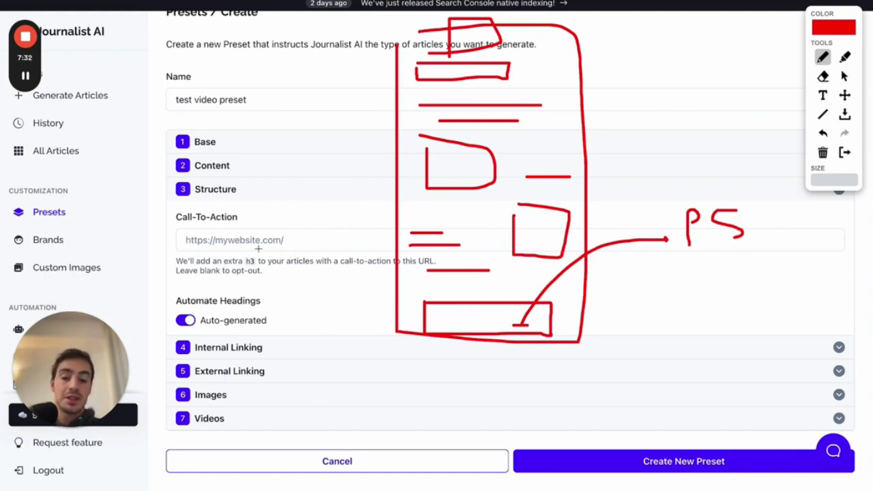
left_click_drag(185, 251, 318, 250)
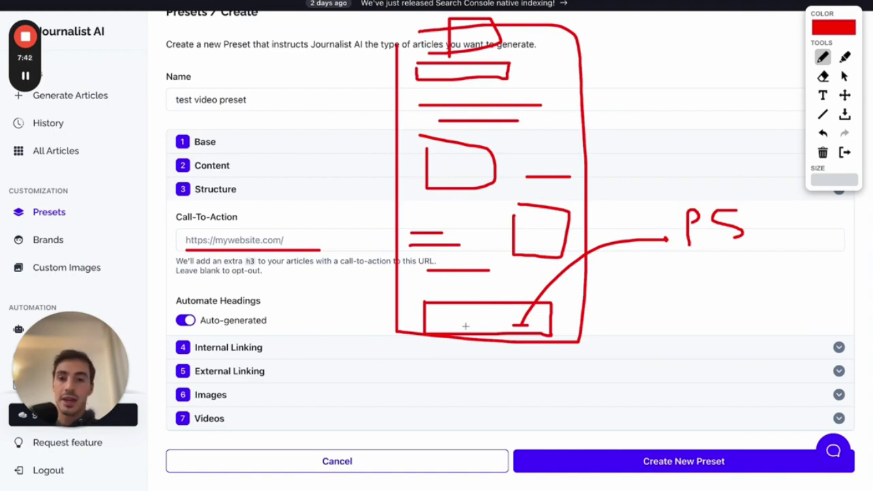
mouse_move(502, 307)
left_mouse_down()
mouse_move(532, 179)
mouse_move(506, 68)
left_mouse_up()
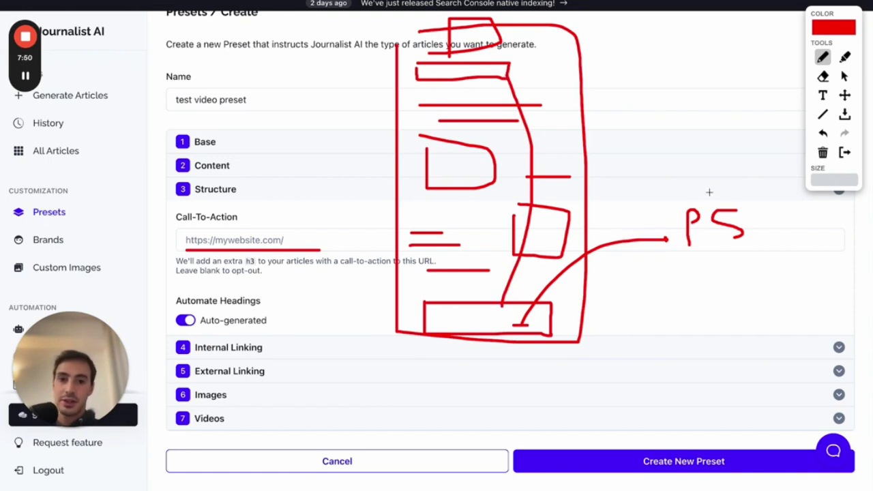
left_click(846, 152)
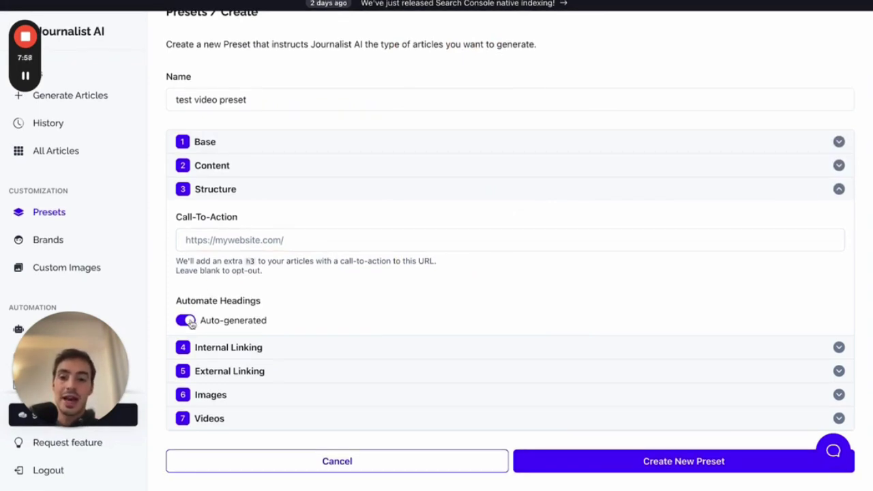
- Switch Automate Headings between automatic and custom to reveal the heading slots
left_click(191, 322)
scroll(191, 307, "down", 2)
left_click(187, 258)
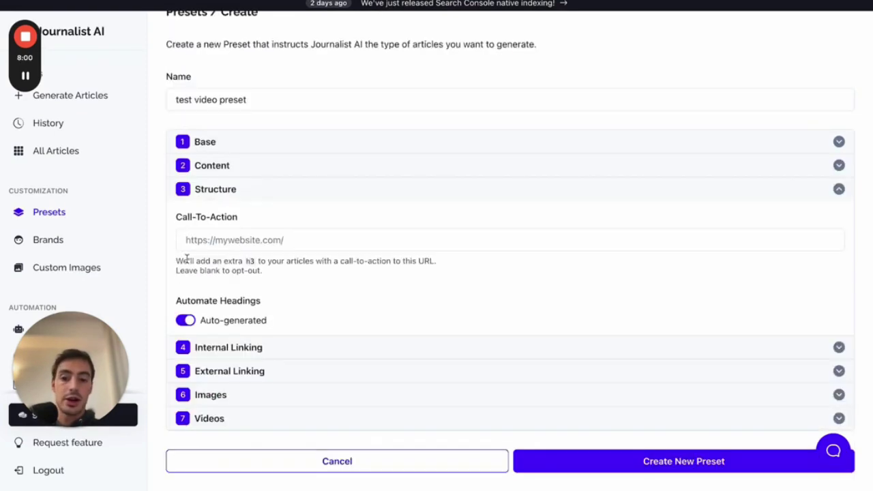
left_click(190, 319)
scroll(257, 303, "down", 3)
scroll(256, 303, "down", 3)
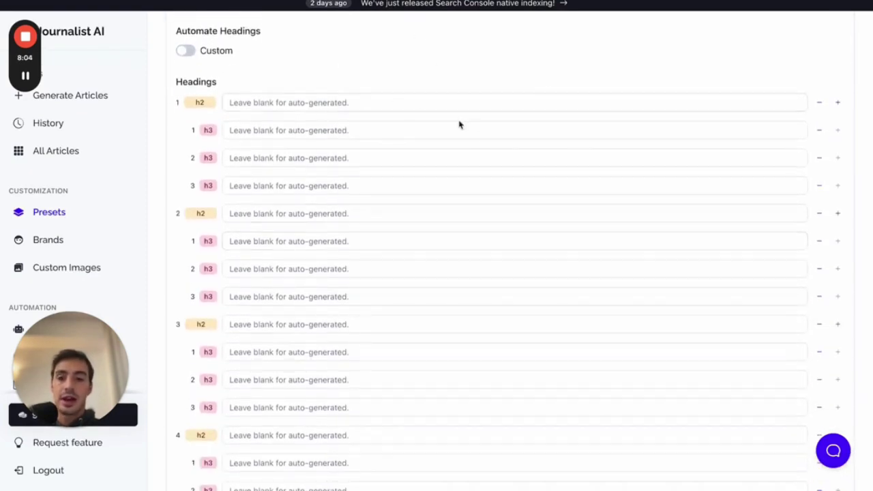
- Enter test text in the first h2 and h3 headings, delete it, and restore automatic headings
left_click(668, 102)
type("dsdsd")
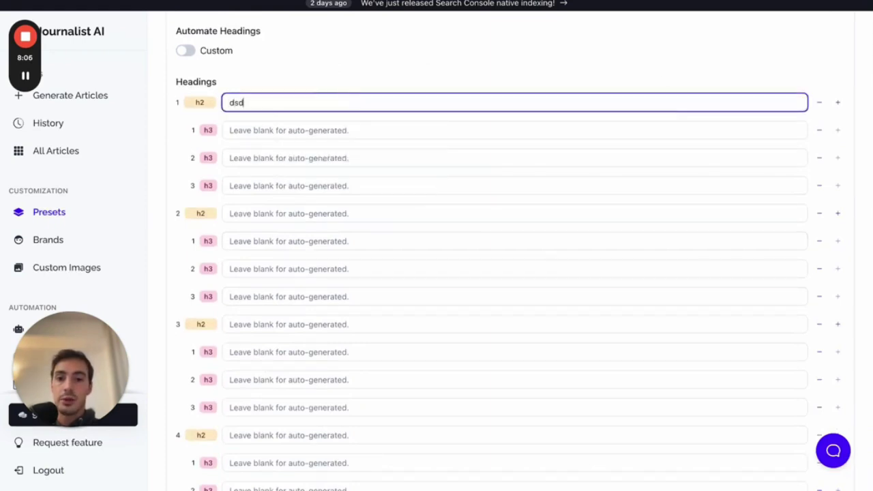
left_click(573, 135)
type("sdfsdf")
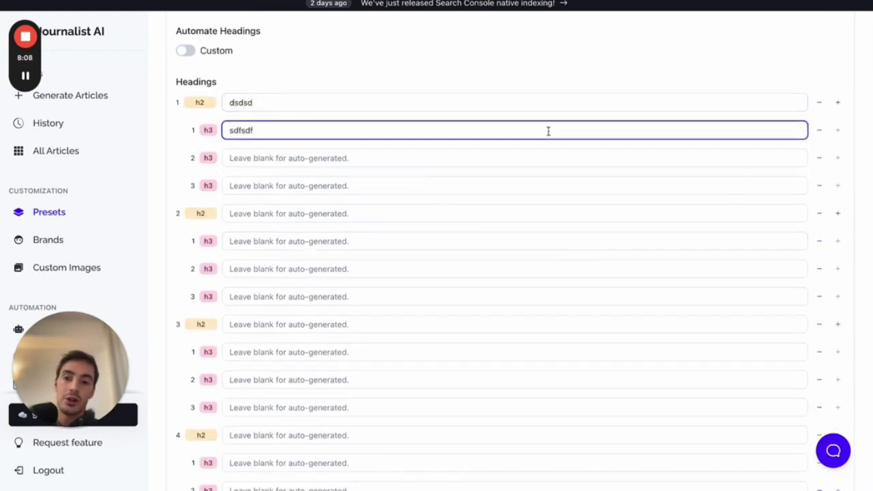
key("BackSpace")
key("BackSpace")
key("BackSpace")
key("BackSpace")
key("BackSpace")
key("BackSpace")
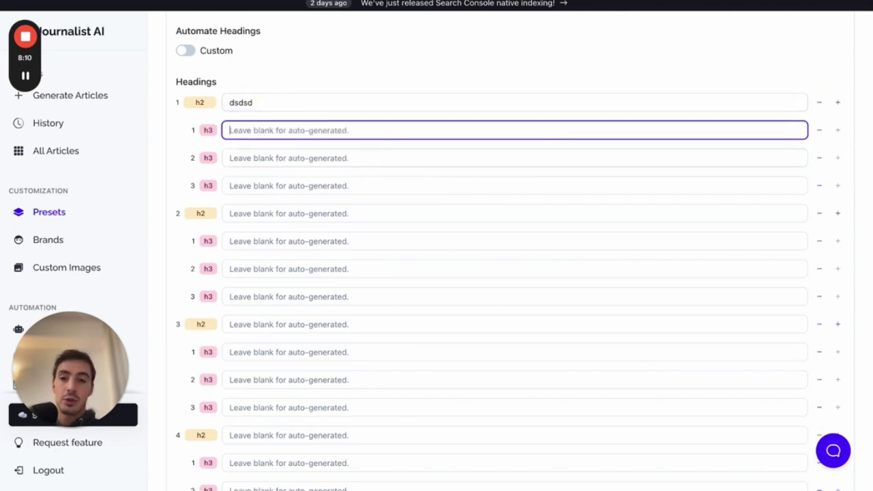
double_click(318, 109)
key("BackSpace")
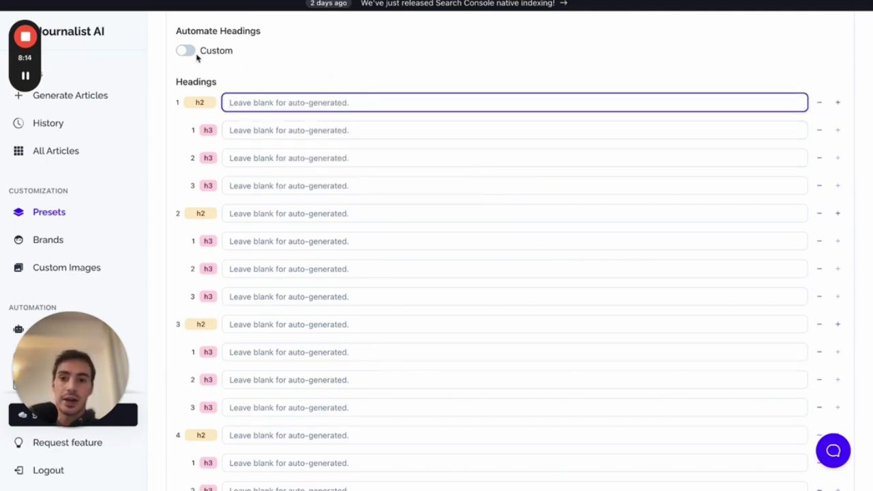
scroll(331, 89, "up", 1)
left_click(189, 61)
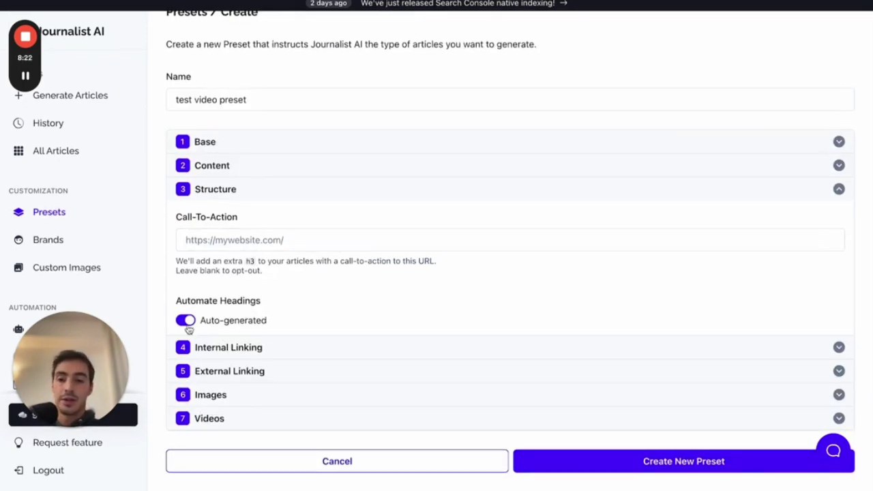
- Switch to custom headings and make the fourth h2 heading FAQ
left_click(186, 321)
scroll(271, 308, "down", 6)
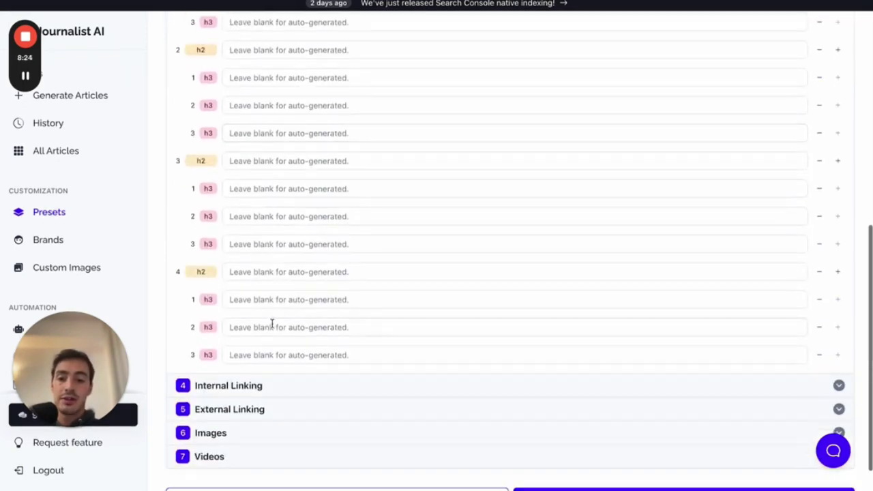
left_click(272, 272)
type("FAQ")
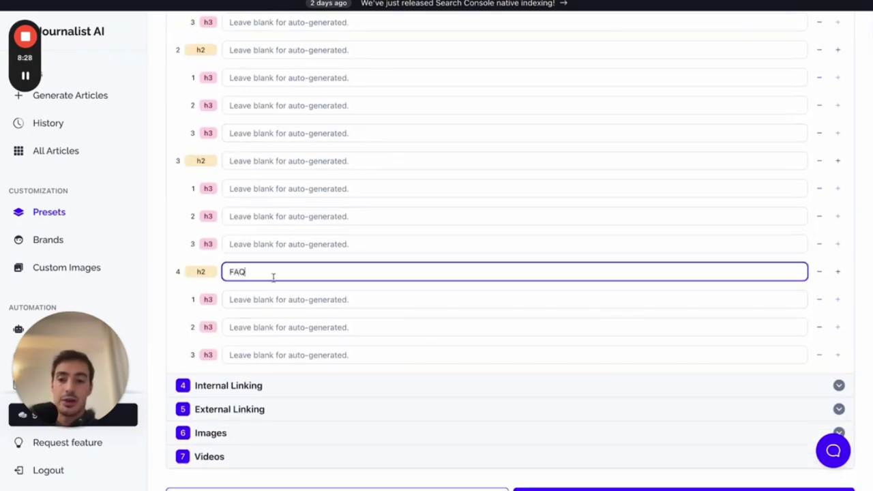
left_click(252, 288)
left_click(268, 296)
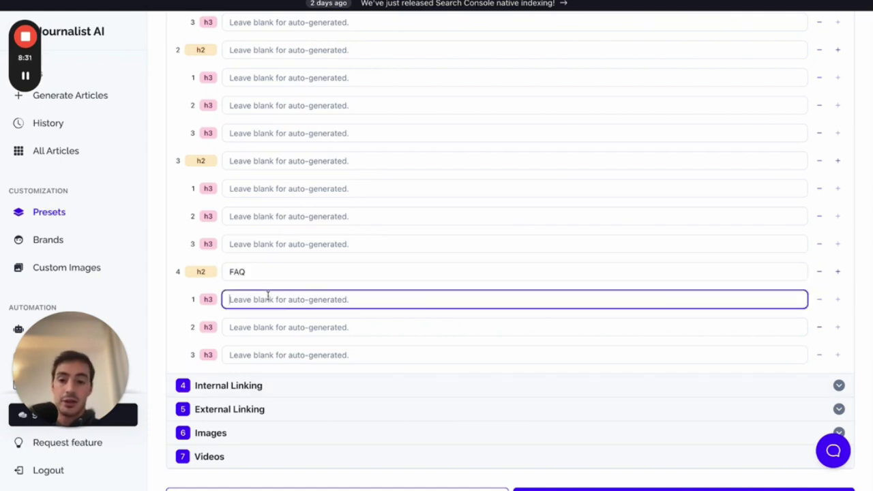
left_click(267, 276)
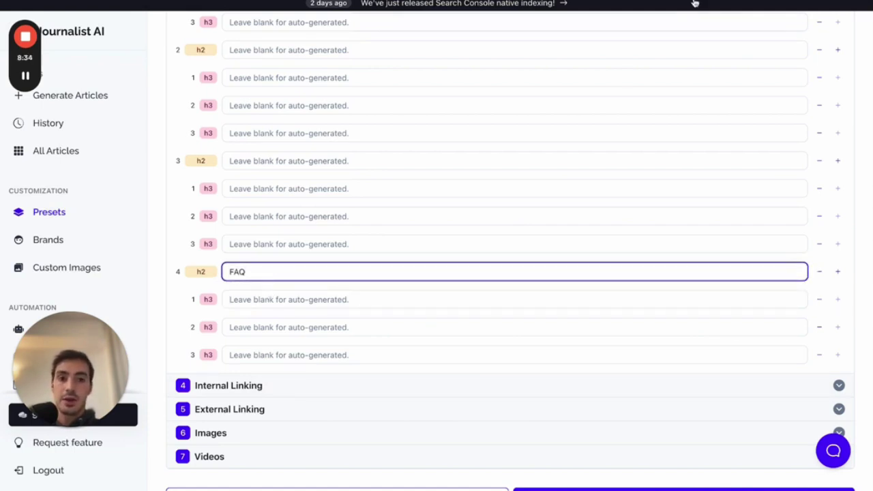
- Mark up the three subheading rows under FAQ with on-screen drawings, then clear them
key("alt+shift+d")
mouse_move(229, 284)
left_mouse_down()
mouse_move(220, 341)
mouse_move(312, 370)
mouse_move(247, 280)
left_mouse_up()
left_click_drag(266, 318, 444, 318)
left_click_drag(284, 352, 382, 352)
left_click_drag(322, 368, 421, 369)
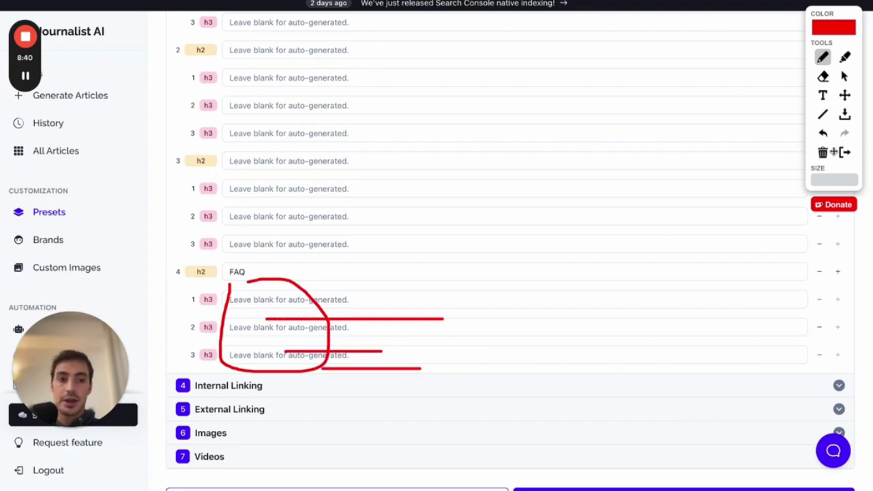
left_click(844, 152)
- Fill the three FAQ h3 subheadings, copying 'SDSDF?' into the first and third
left_click(240, 306)
type("DSDF")
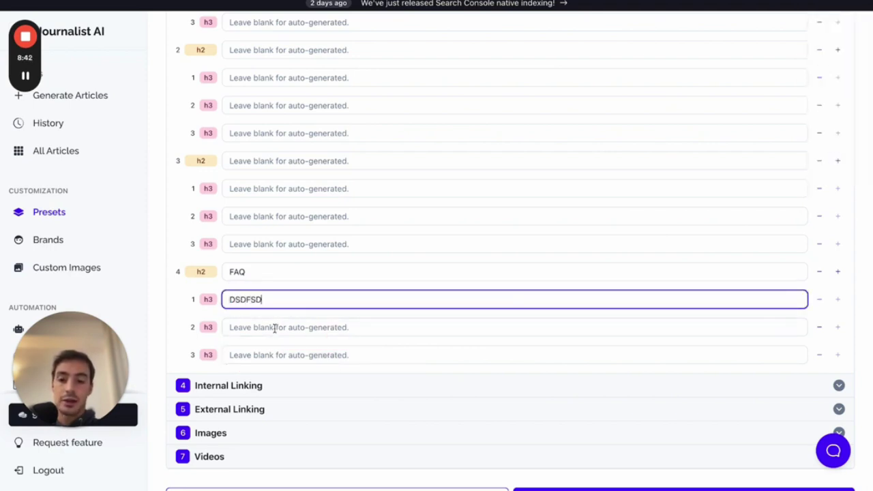
type("SD")
left_click(274, 326)
type("SDSDF?")
left_click(273, 350)
triple_click(283, 329)
key("ctrl+c")
left_click(277, 359)
key("ctrl+v")
double_click(305, 299)
key("ctrl+v")
- Underline the FAQ subheadings, then set headings to Auto-generated and collapse Structure
key("super+shift+d")
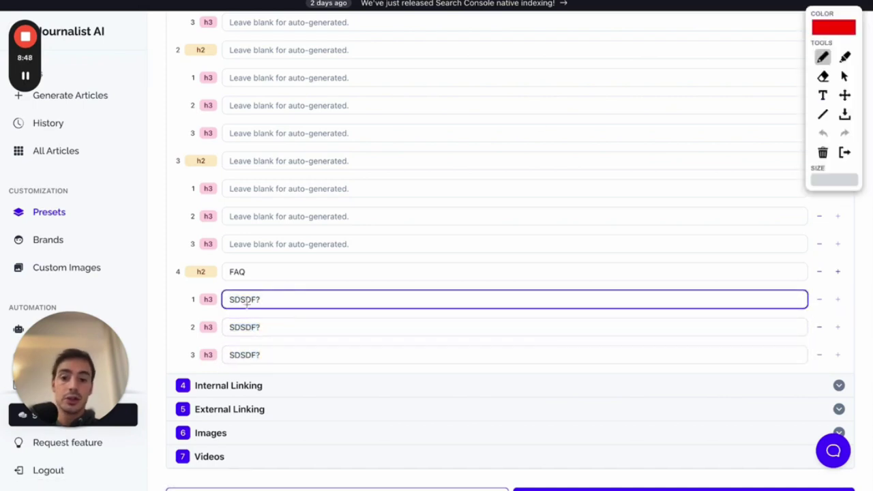
mouse_move(173, 311)
left_mouse_down()
mouse_move(312, 312)
mouse_move(234, 316)
mouse_move(233, 339)
mouse_move(301, 339)
mouse_move(233, 343)
mouse_move(282, 364)
mouse_move(240, 367)
left_mouse_up()
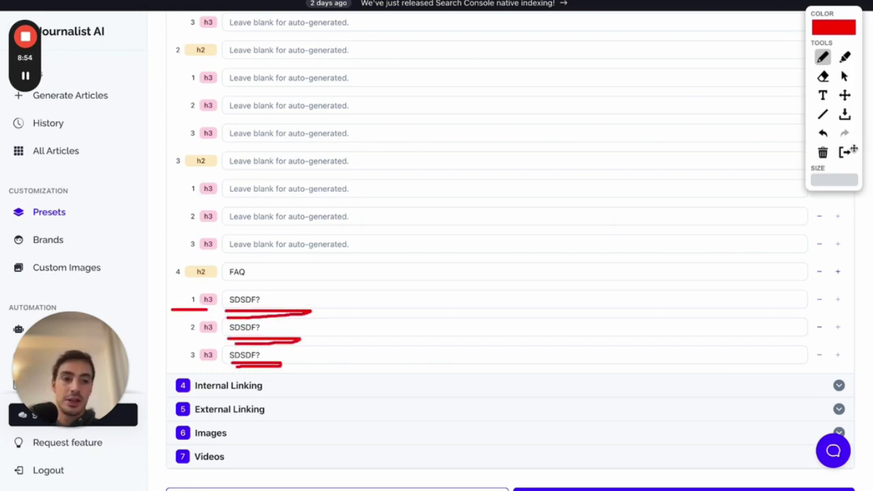
left_click(846, 151)
scroll(273, 273, "up", 3)
scroll(226, 143, "up", 1)
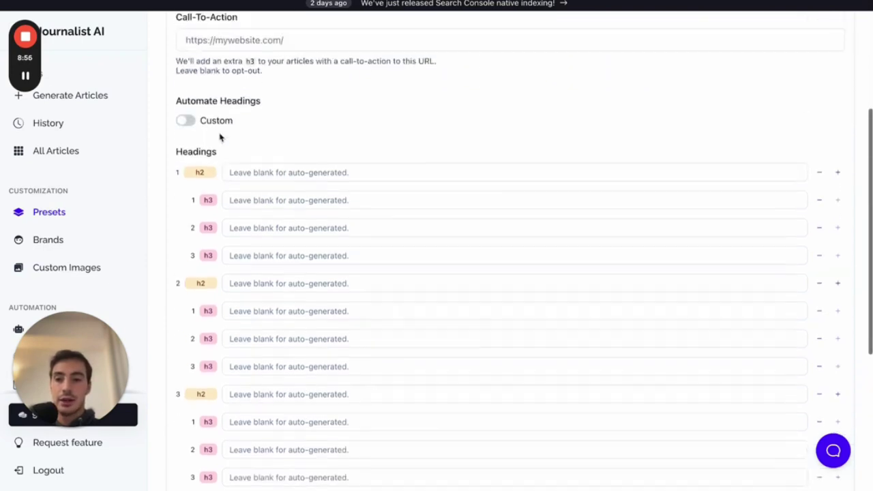
left_click(181, 122)
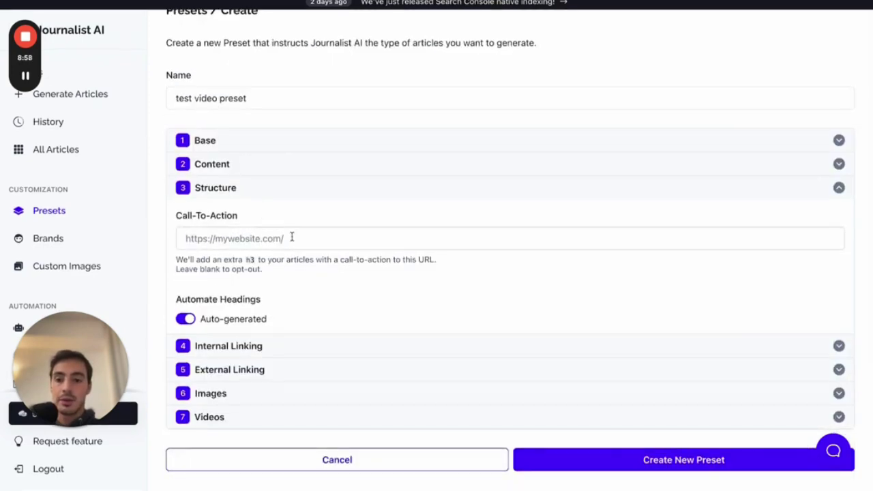
left_click(243, 194)
- Expand Internal Linking and sketch a page-link diagram, underlining the Sitemap URL field
left_click(249, 248)
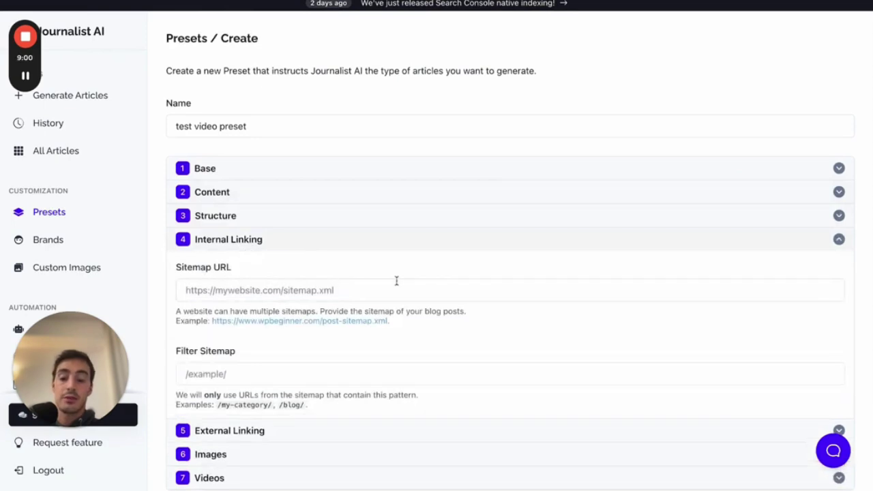
scroll(389, 276, "down", 1)
scroll(397, 285, "down", 1)
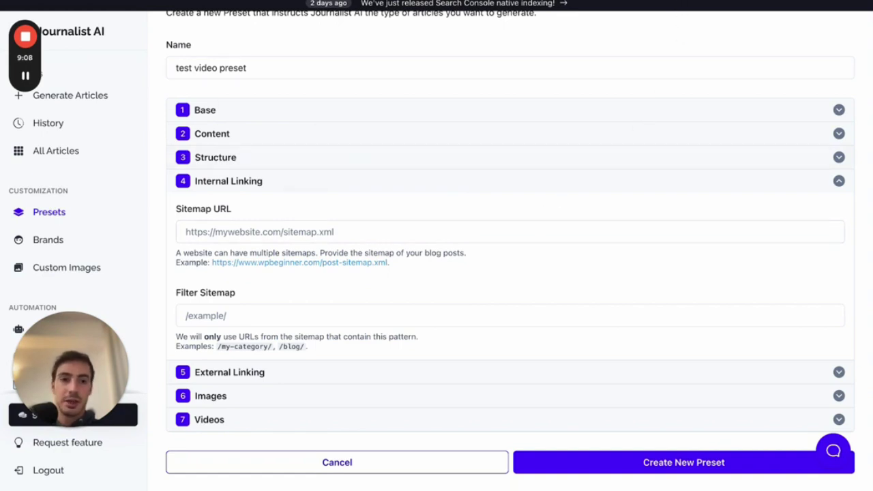
left_click(676, 2)
mouse_move(445, 57)
left_mouse_down()
mouse_move(438, 209)
mouse_move(594, 120)
mouse_move(584, 38)
mouse_move(450, 43)
left_mouse_up()
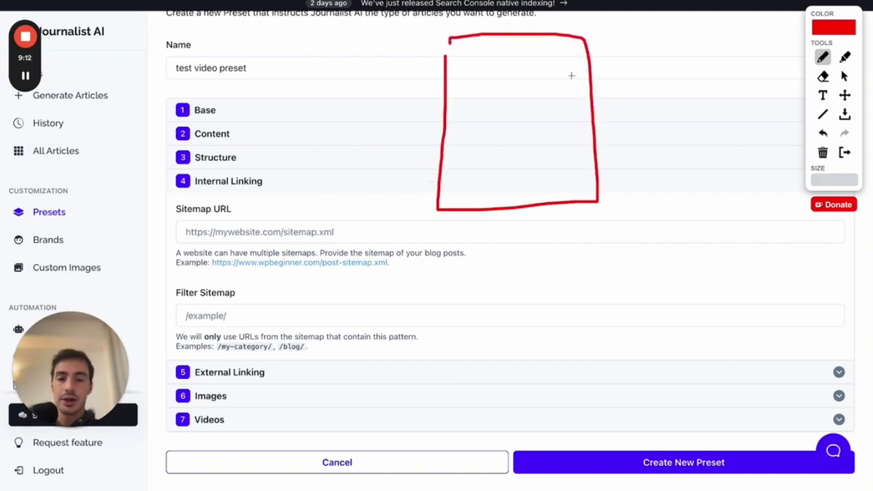
mouse_move(531, 178)
left_mouse_down()
mouse_move(570, 178)
mouse_move(627, 126)
mouse_move(659, 111)
mouse_move(725, 163)
mouse_move(675, 62)
mouse_move(663, 83)
left_mouse_up()
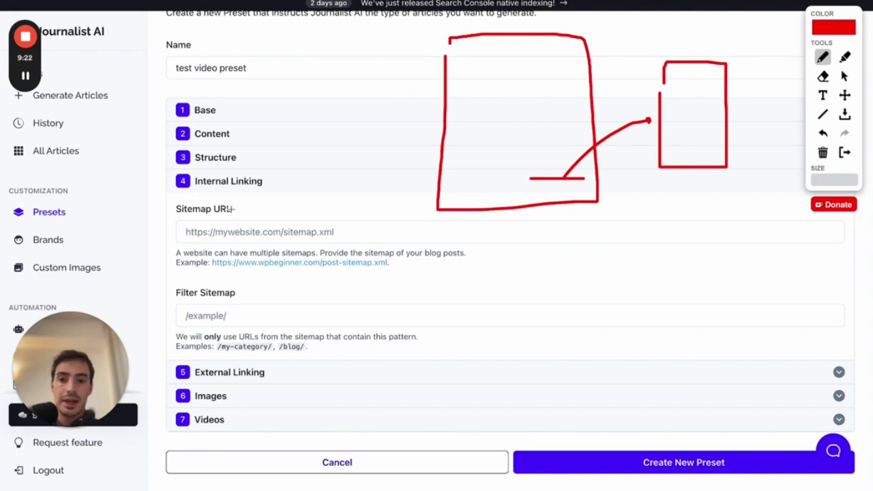
left_click_drag(176, 215, 235, 215)
mouse_move(183, 243)
left_mouse_down()
mouse_move(306, 244)
mouse_move(342, 217)
mouse_move(232, 219)
mouse_move(178, 232)
left_mouse_up()
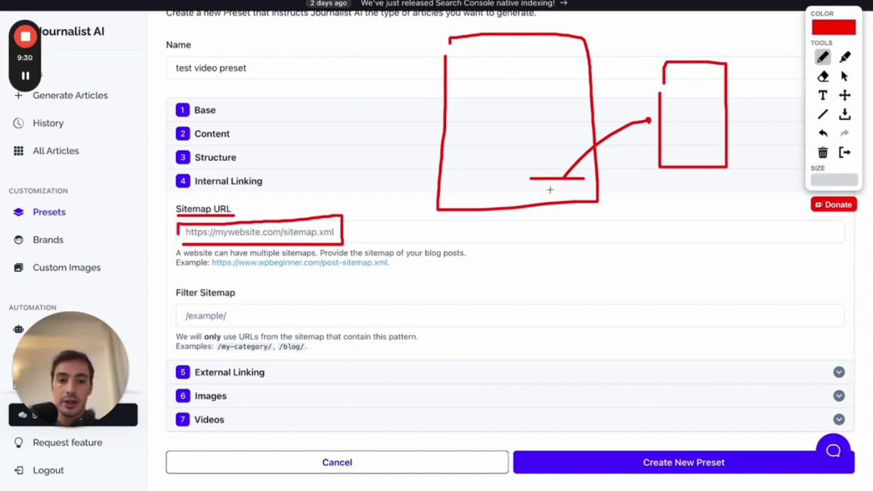
- Extend the linking diagram with pages C and M, a crossed link and a curved link, then clear it
mouse_move(500, 155)
left_mouse_down()
mouse_move(404, 157)
mouse_move(378, 217)
mouse_move(387, 160)
left_mouse_up()
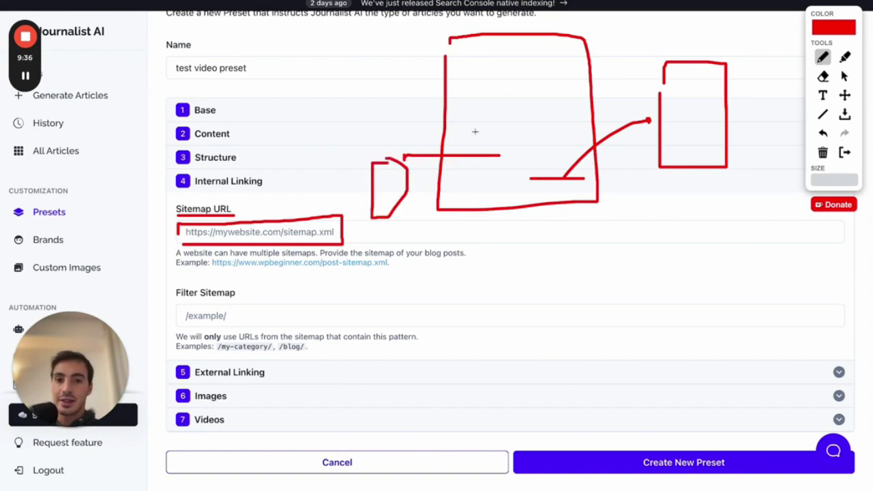
mouse_move(510, 43)
left_mouse_down()
mouse_move(502, 41)
mouse_move(507, 60)
left_mouse_up()
mouse_move(697, 55)
left_mouse_down()
mouse_move(702, 34)
mouse_move(715, 51)
left_mouse_up()
left_click_drag(611, 115, 645, 143)
mouse_move(641, 125)
left_mouse_down()
mouse_move(614, 139)
mouse_move(625, 133)
mouse_move(623, 145)
left_mouse_up()
left_click_drag(537, 176, 653, 237)
mouse_move(674, 208)
left_mouse_down()
mouse_move(748, 317)
mouse_move(682, 198)
left_mouse_up()
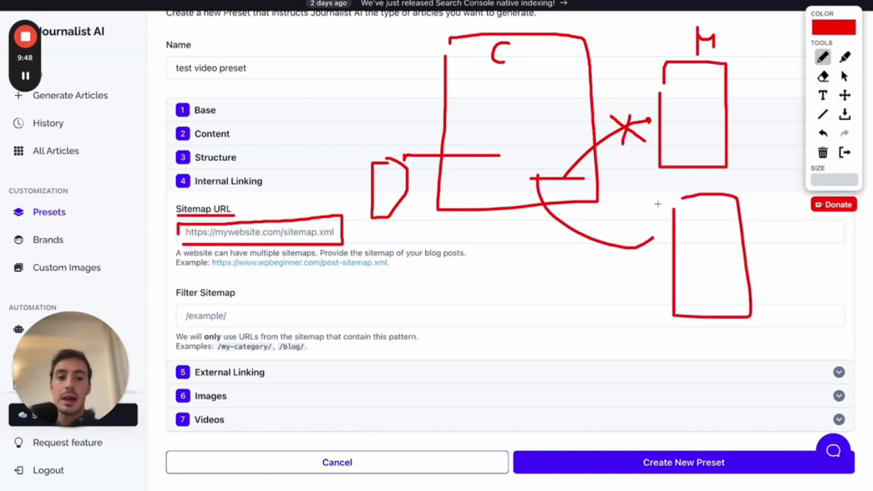
left_click_drag(648, 231, 652, 243)
left_click_drag(707, 179, 715, 186)
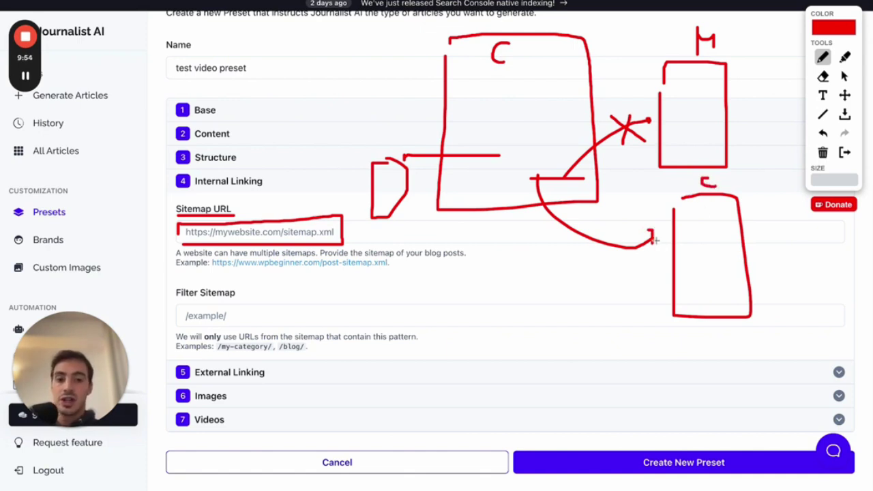
left_click_drag(646, 230, 654, 244)
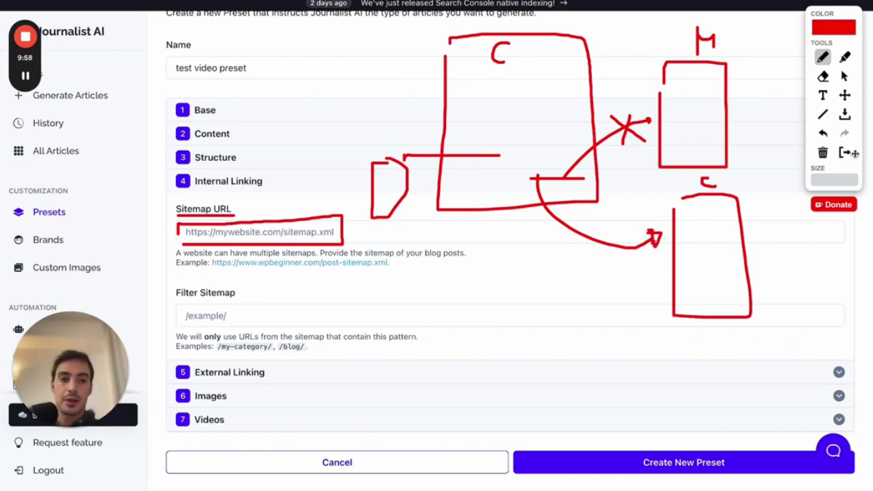
left_click(845, 153)
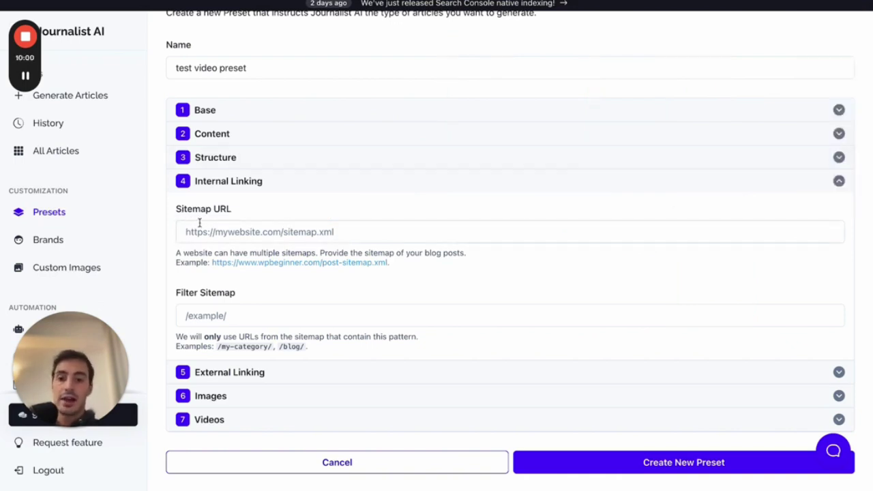
- Highlight Filter Sitemap, view suggested sitemap addresses, and switch to External Linking
scroll(280, 232, "down", 1)
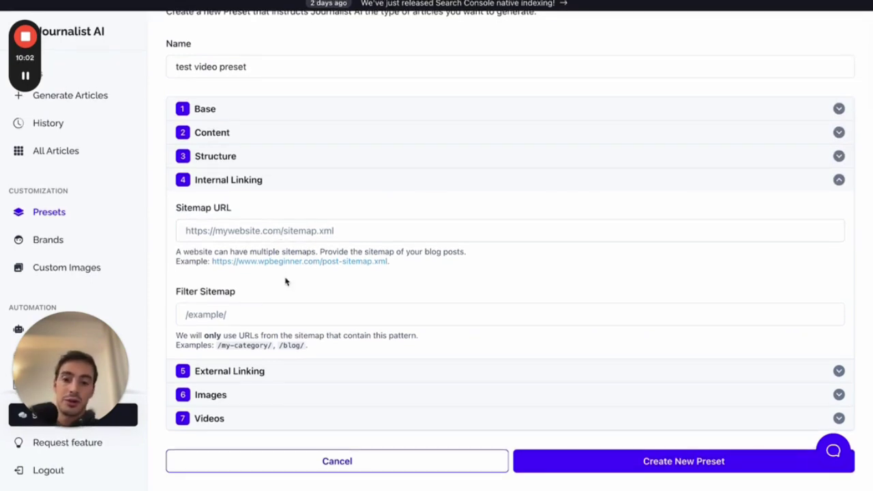
left_click_drag(176, 293, 246, 296)
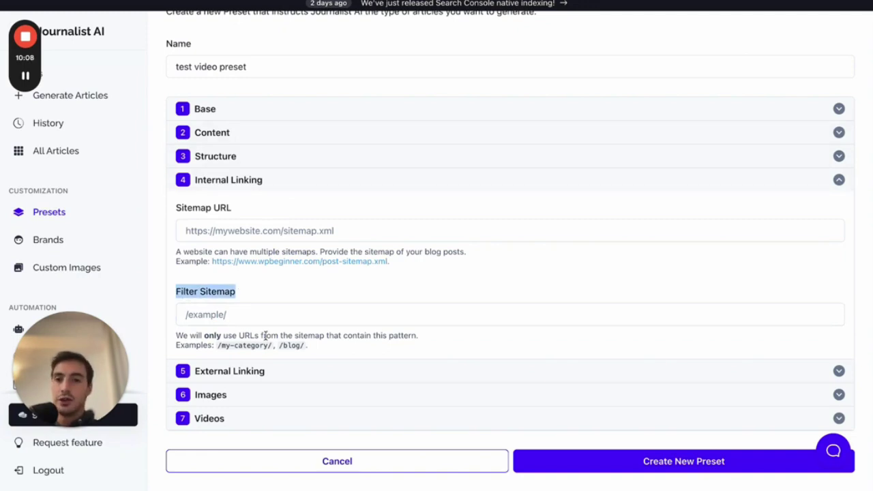
left_click(283, 222)
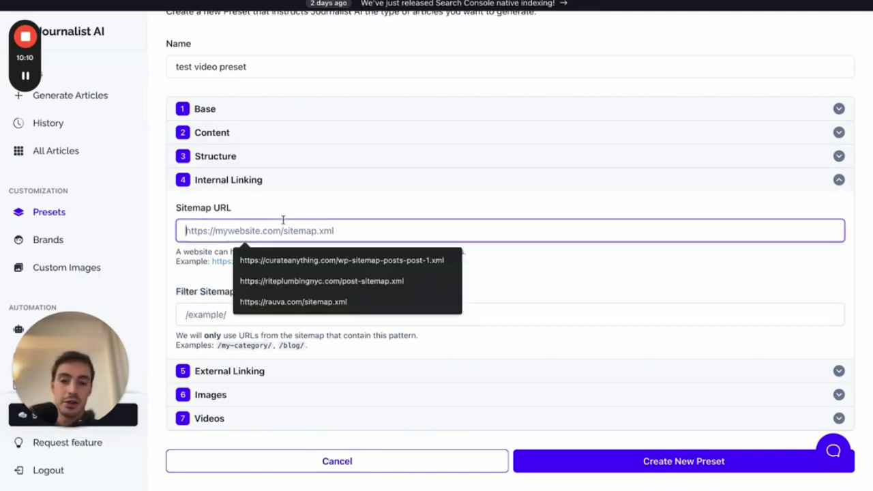
left_click(240, 185)
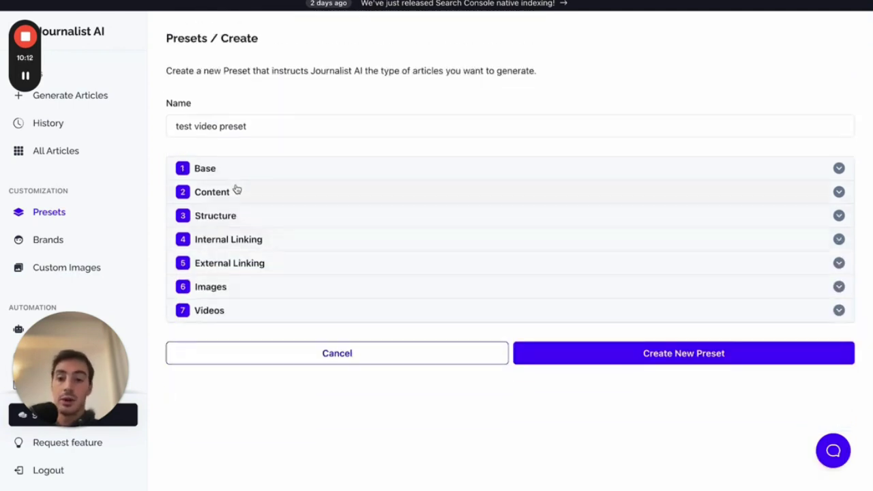
left_click(255, 264)
scroll(301, 266, "down", 1)
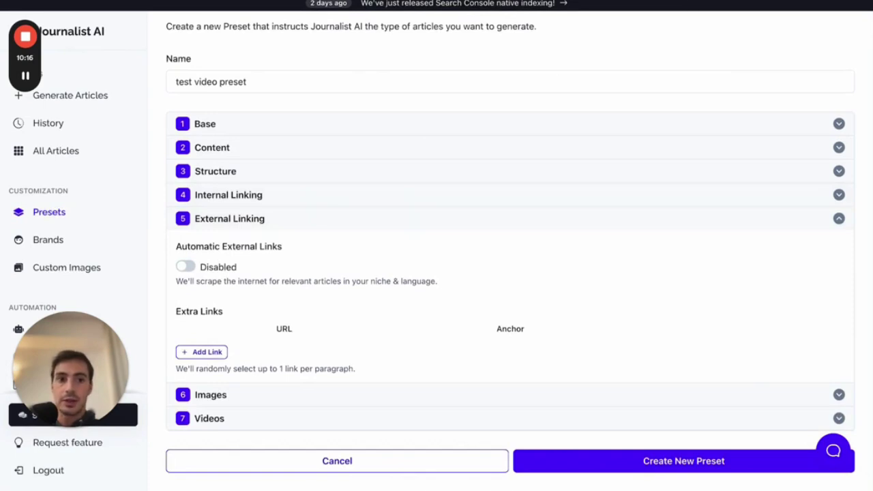
- Sketch an article with a link spot and underline the Internal and External Linking headings
key("alt+shift+d")
mouse_move(472, 66)
left_mouse_down()
mouse_move(470, 260)
mouse_move(571, 260)
mouse_move(626, 139)
mouse_move(574, 42)
mouse_move(487, 42)
mouse_move(472, 60)
left_mouse_up()
left_click_drag(553, 214, 590, 215)
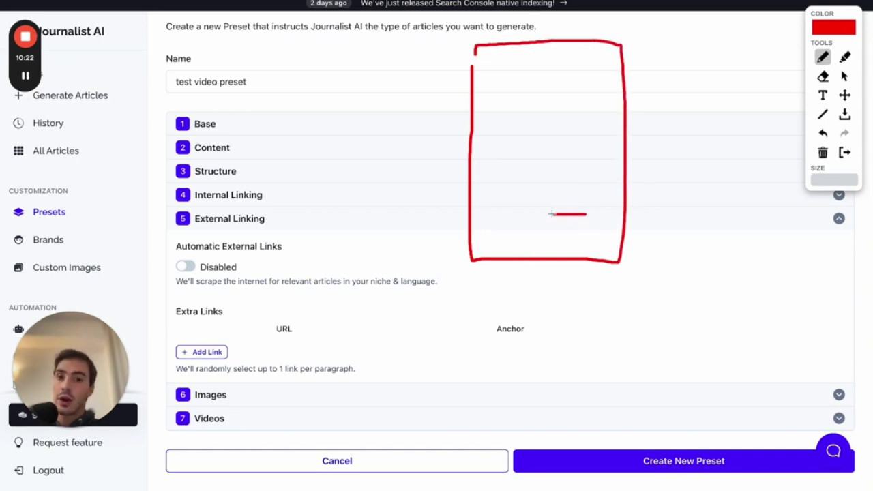
left_click_drag(482, 133, 511, 135)
left_click_drag(549, 99, 561, 99)
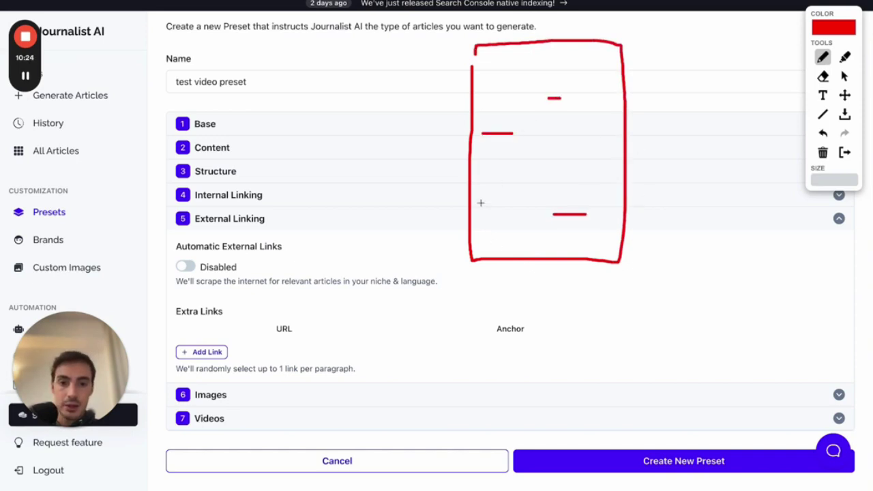
left_click_drag(487, 202, 490, 202)
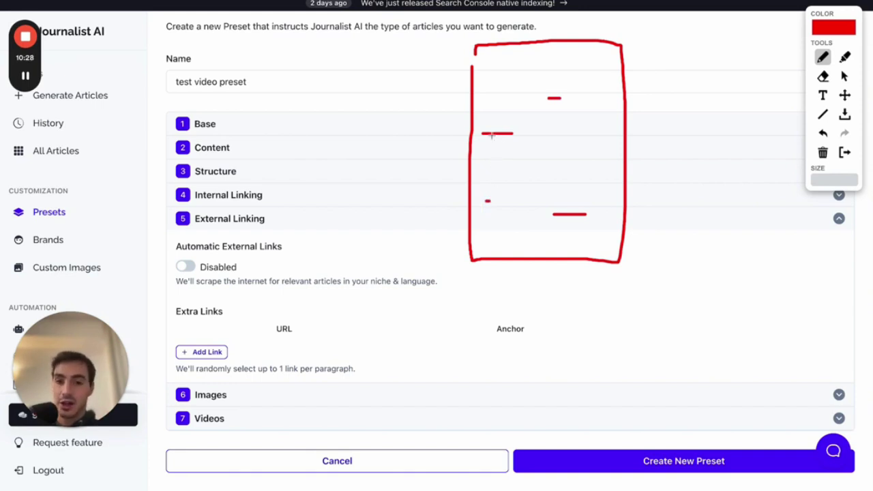
mouse_move(482, 123)
left_mouse_down()
mouse_move(485, 132)
mouse_move(516, 133)
mouse_move(576, 75)
mouse_move(684, 61)
mouse_move(768, 191)
mouse_move(771, 42)
mouse_move(699, 38)
mouse_move(696, 53)
left_mouse_up()
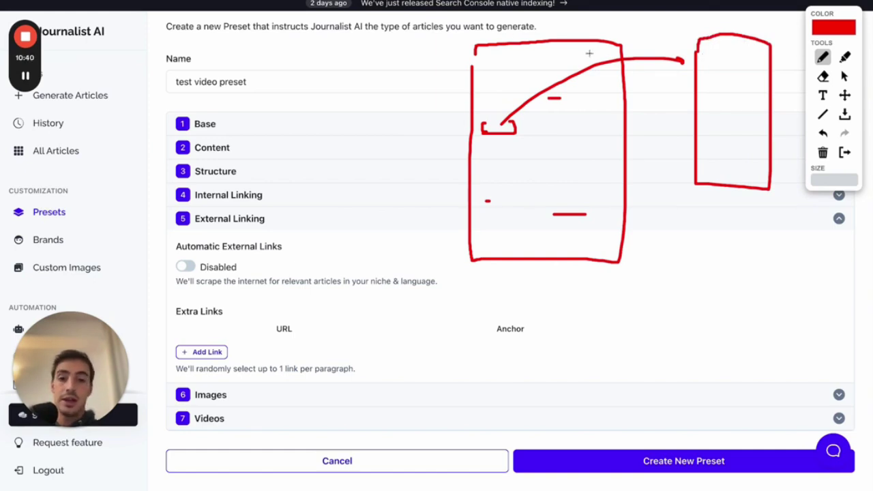
mouse_move(545, 39)
left_mouse_down()
mouse_move(558, 17)
mouse_move(556, 25)
left_mouse_up()
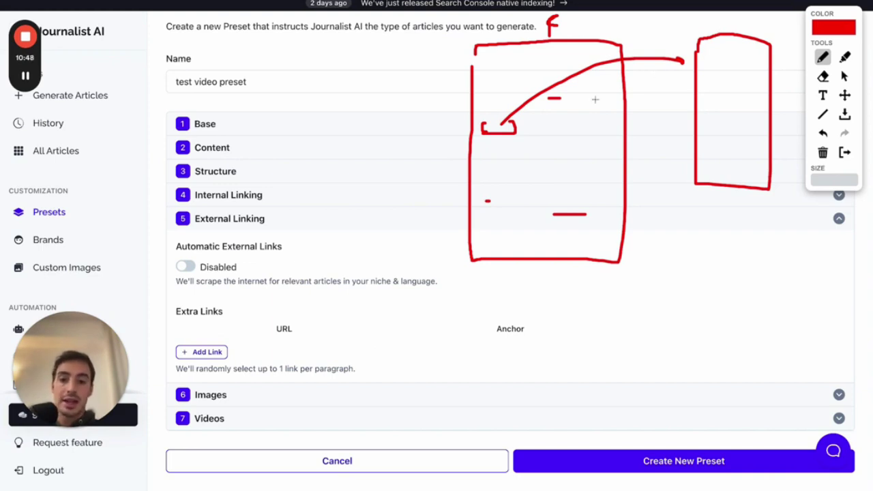
left_click_drag(196, 201, 225, 202)
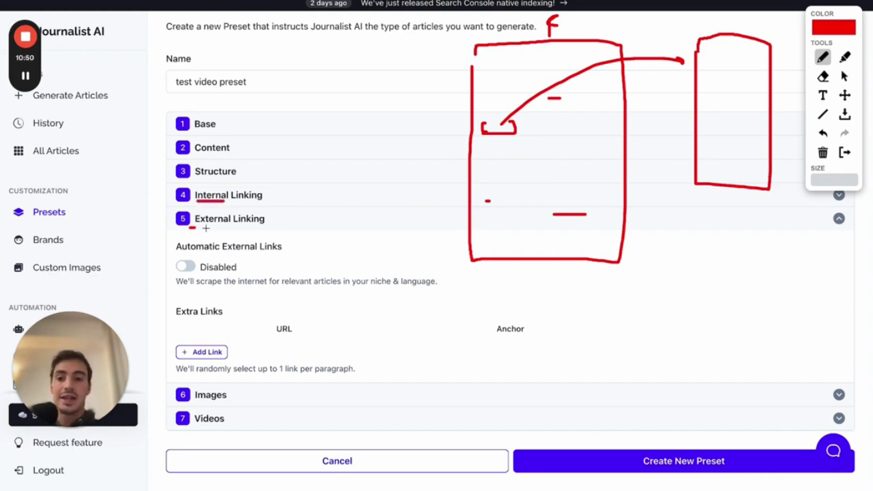
left_click_drag(190, 228, 267, 228)
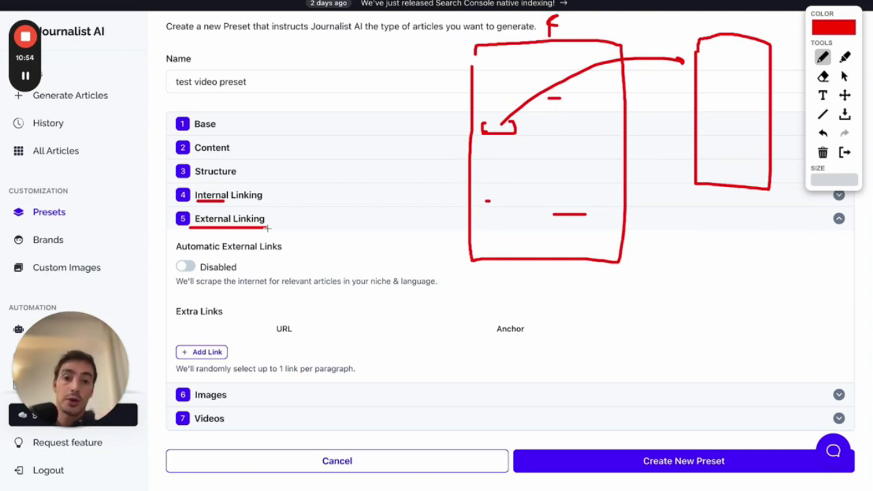
left_click_drag(177, 288, 446, 288)
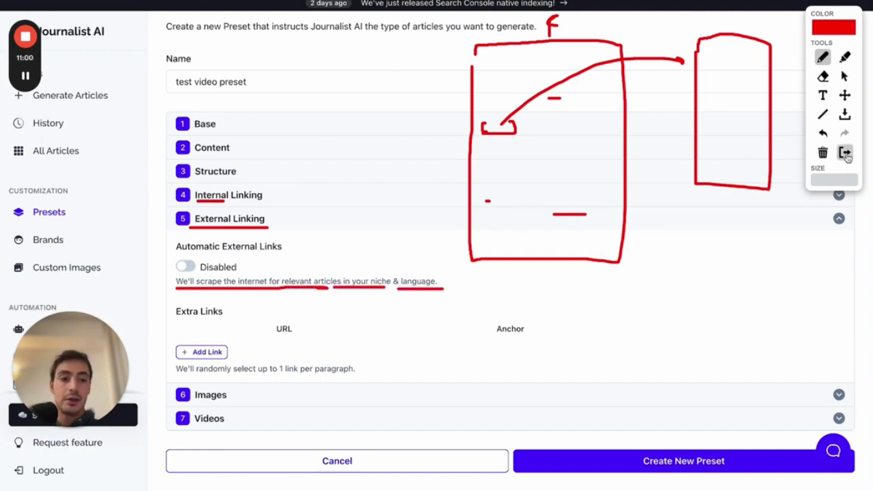
left_click(844, 153)
- Enable Automatic External Links, then add and remove an empty extra link row
left_click(187, 268)
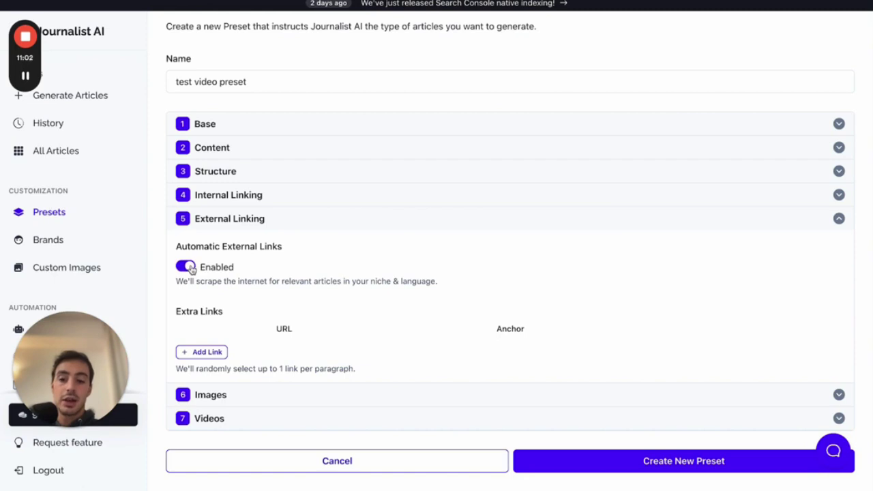
left_click(198, 352)
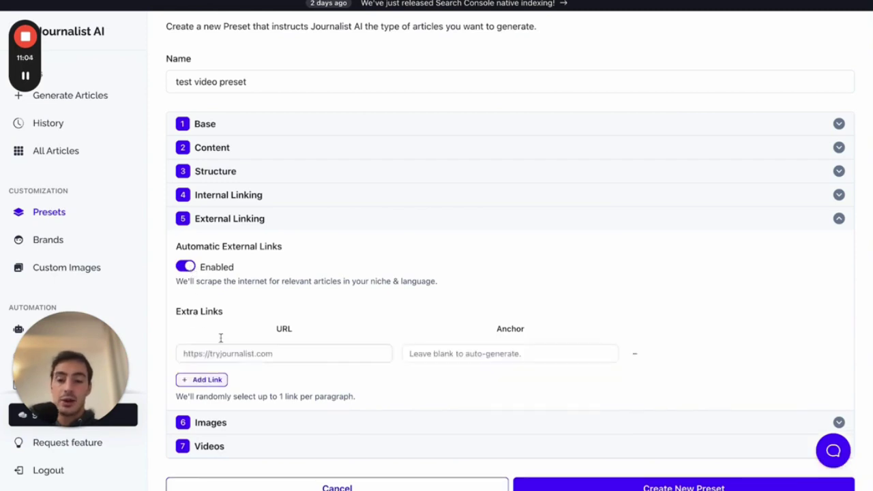
scroll(197, 334, "down", 1)
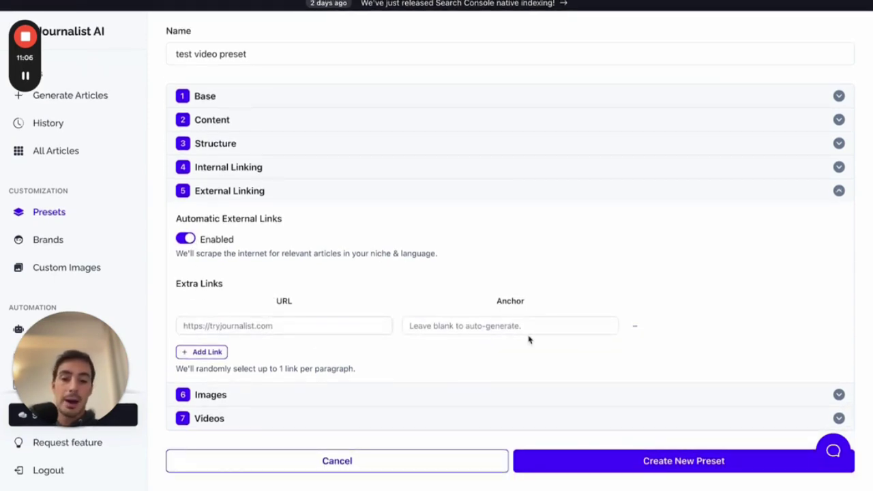
left_click(634, 326)
left_click(322, 227)
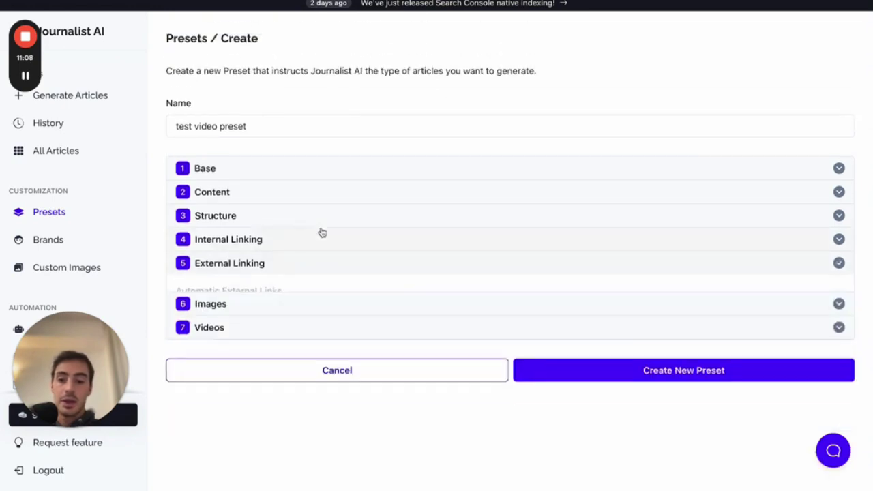
left_click(259, 295)
- Keep Google License-Free Photos as image provider and turn on In-Article Images
scroll(374, 300, "down", 2)
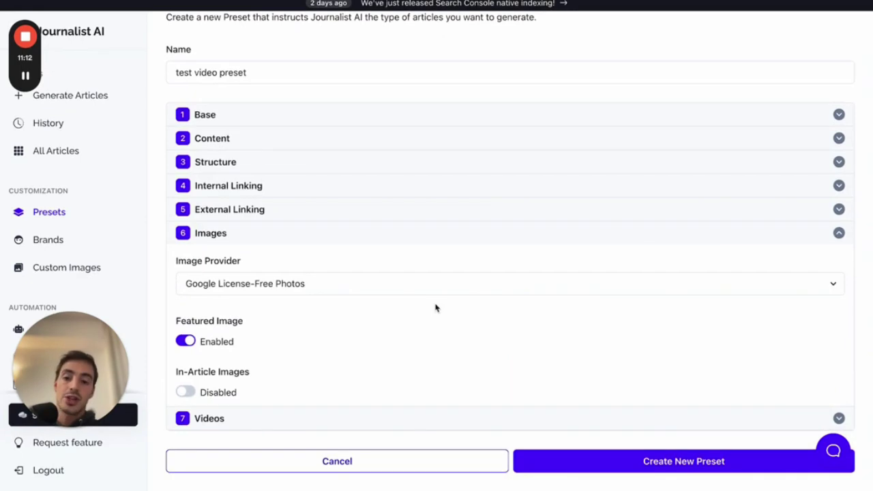
left_click(328, 292)
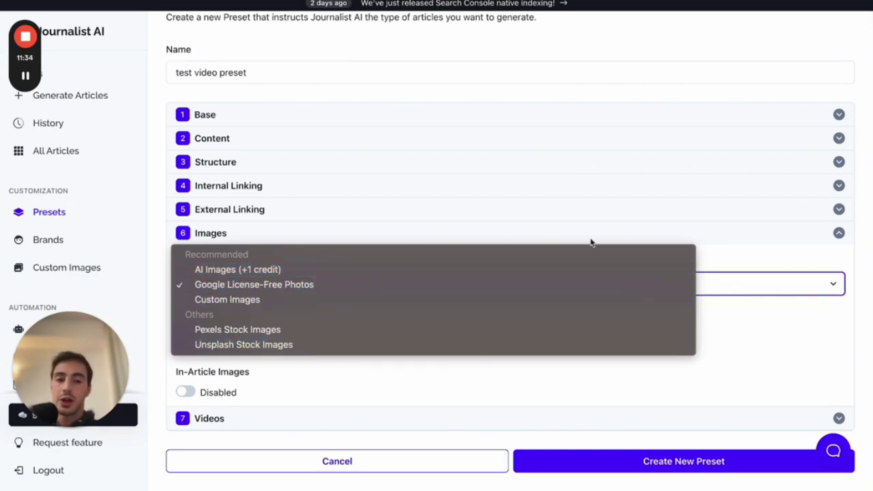
left_click(740, 255)
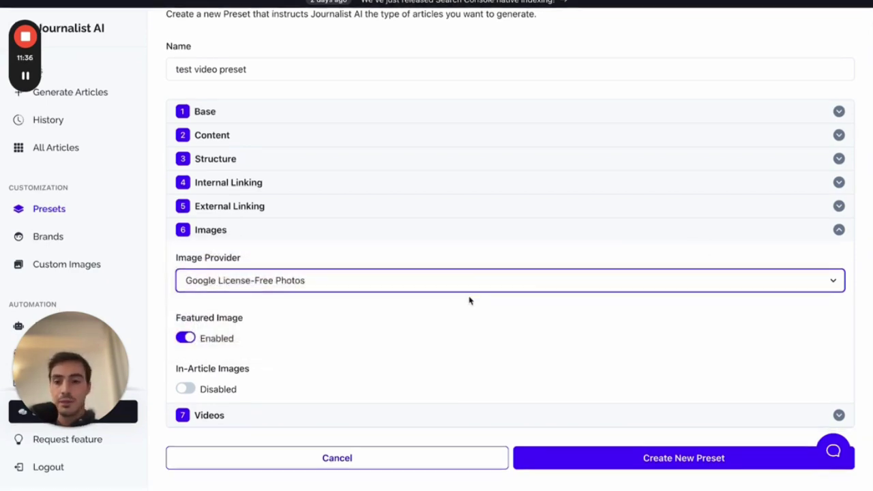
left_click(186, 391)
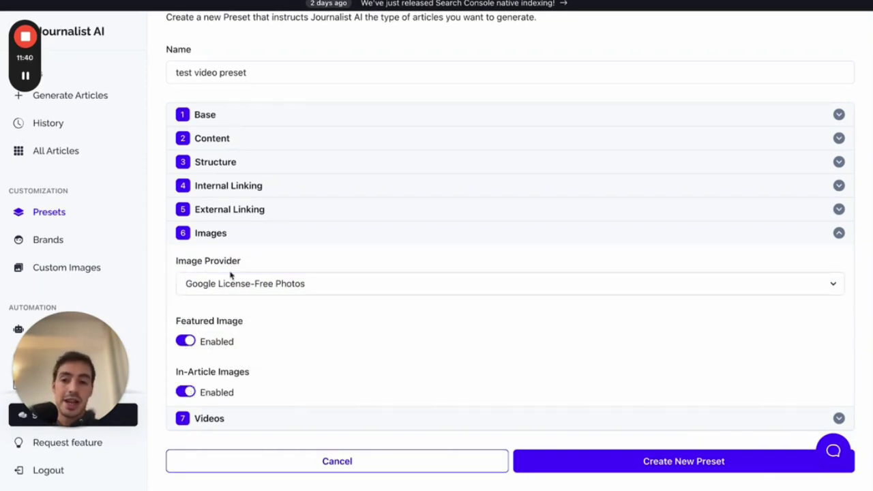
left_click(251, 238)
left_click(254, 309)
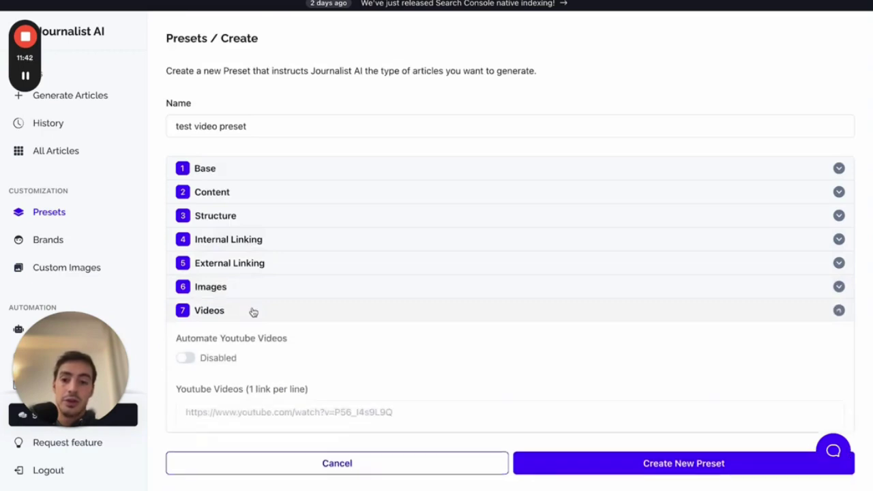
- Sketch an article page with an embedded video and play symbol, then clear it
scroll(380, 318, "down", 1)
mouse_move(471, 44)
left_mouse_down()
mouse_move(470, 401)
mouse_move(607, 49)
mouse_move(457, 39)
left_mouse_up()
mouse_move(493, 239)
left_mouse_down()
mouse_move(588, 305)
mouse_move(504, 222)
left_mouse_up()
mouse_move(530, 256)
left_mouse_down()
mouse_move(535, 280)
mouse_move(546, 261)
mouse_move(533, 252)
left_mouse_up()
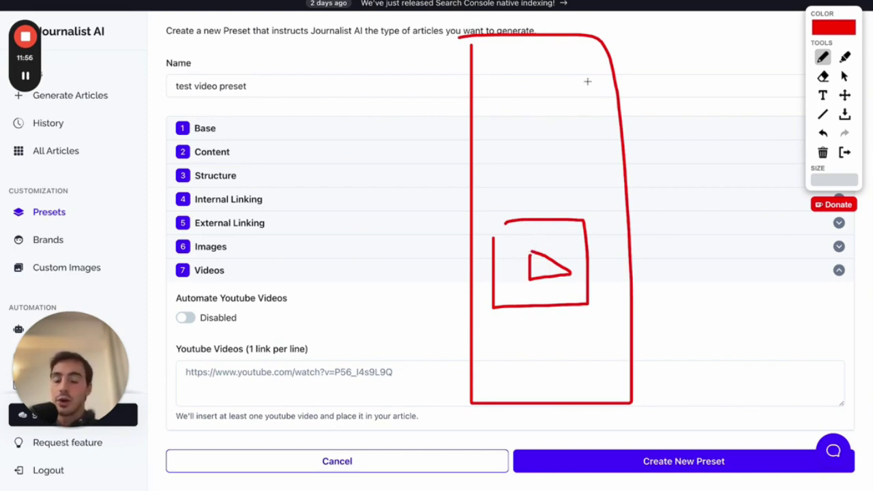
left_click(844, 152)
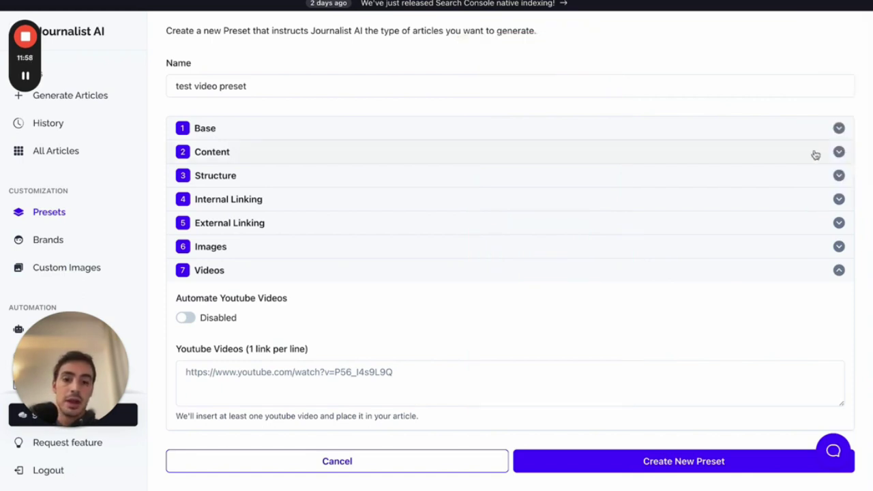
- Toggle Automate Youtube Videos on and back off, collapse Videos, and go to Generate Articles
left_click(185, 319)
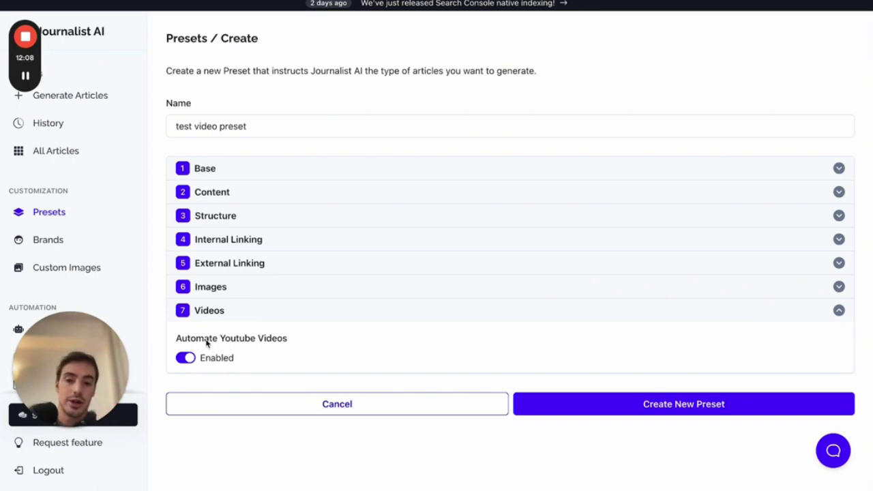
left_click(185, 359)
scroll(203, 354, "down", 1)
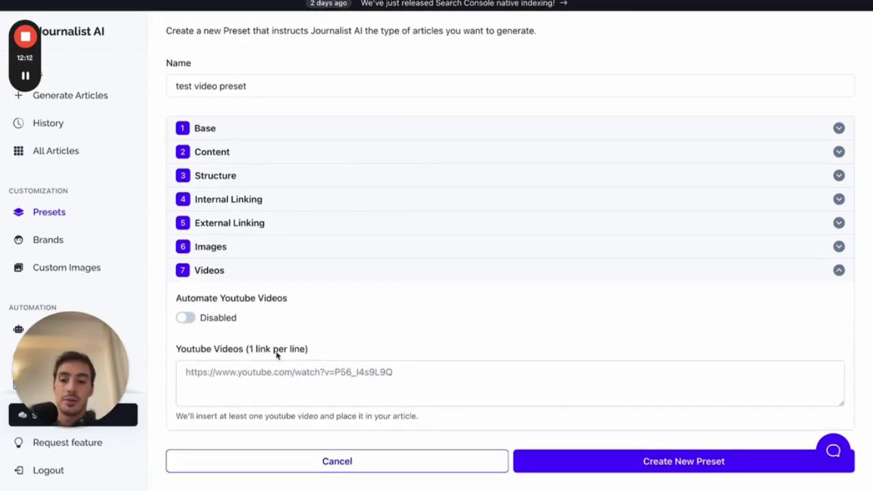
left_click(305, 276)
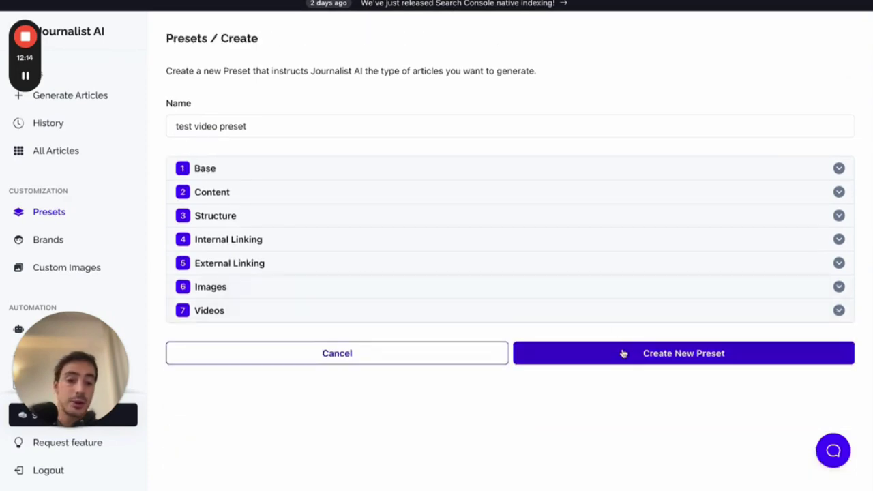
left_click(102, 96)
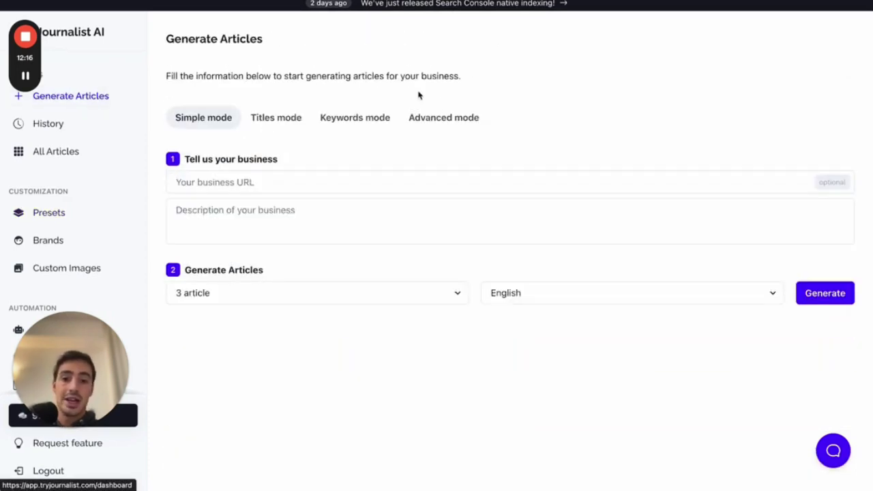
- In Advanced mode, choose the With video preset and 300 articles, then go to Integrations
left_click(437, 117)
left_click(393, 185)
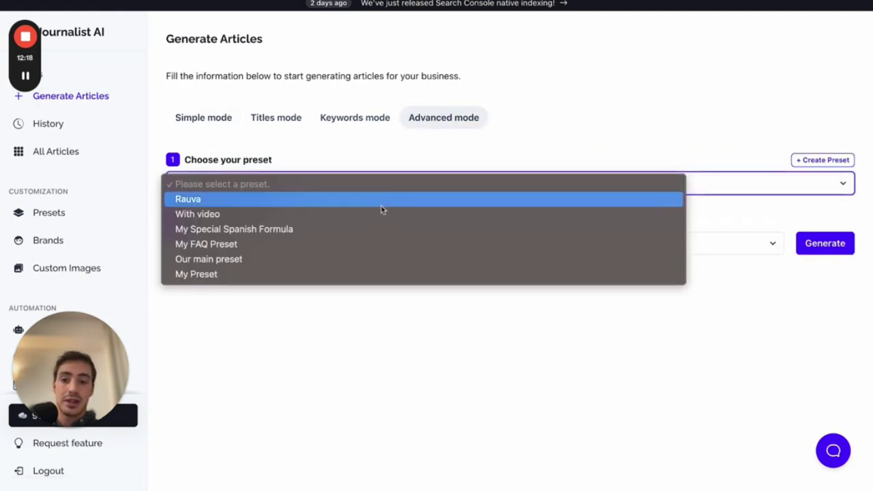
left_click(381, 202)
left_click(381, 194)
left_click(380, 198)
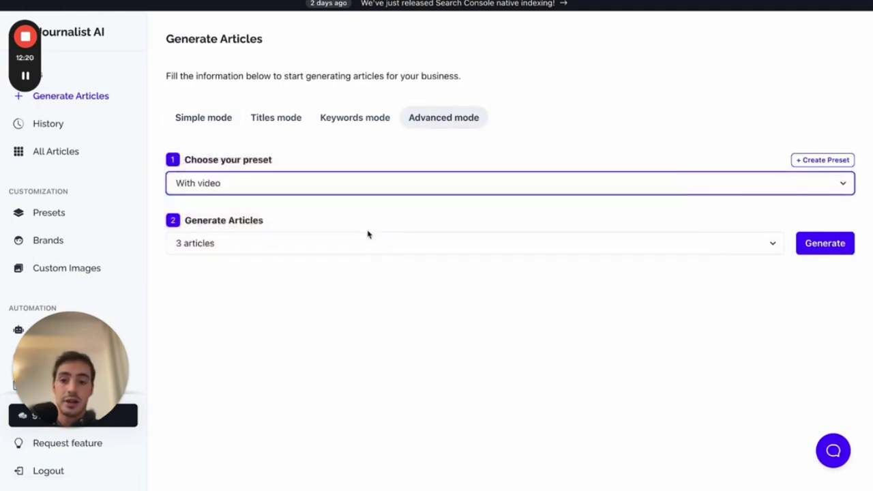
left_click(366, 240)
left_click(337, 408)
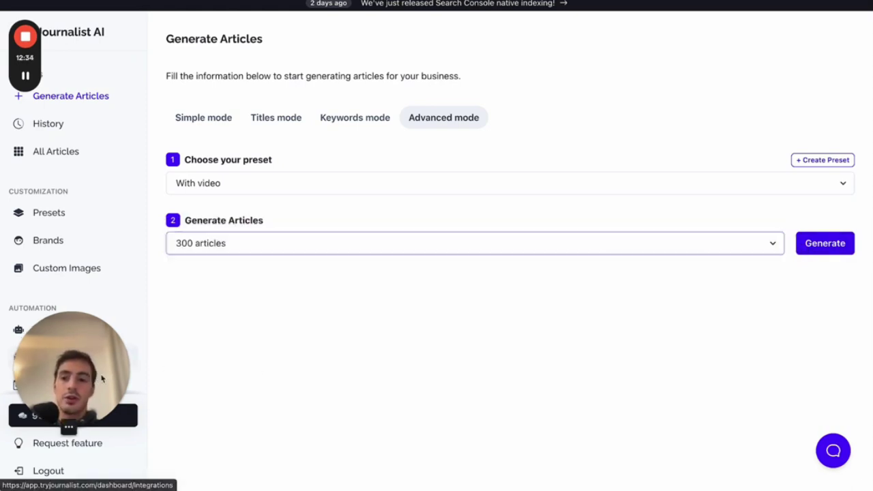
left_click_drag(69, 368, 653, 368)
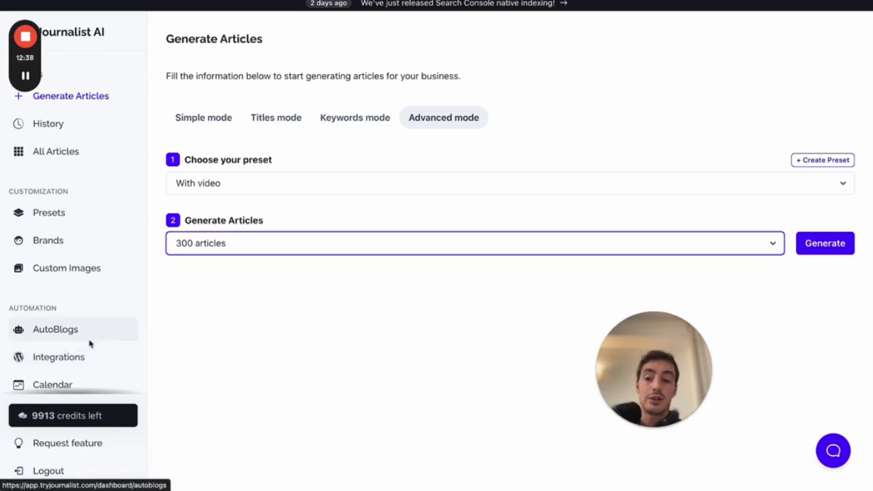
left_click(82, 357)
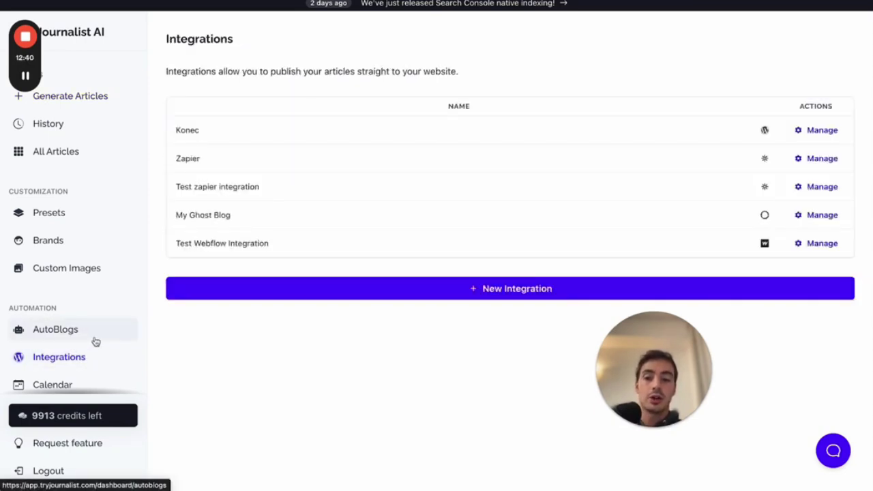
- Start a new integration and browse the Shopify, Ghost, Wix, Webflow, Blogger and Zapier types
left_click_drag(650, 358, 29, 388)
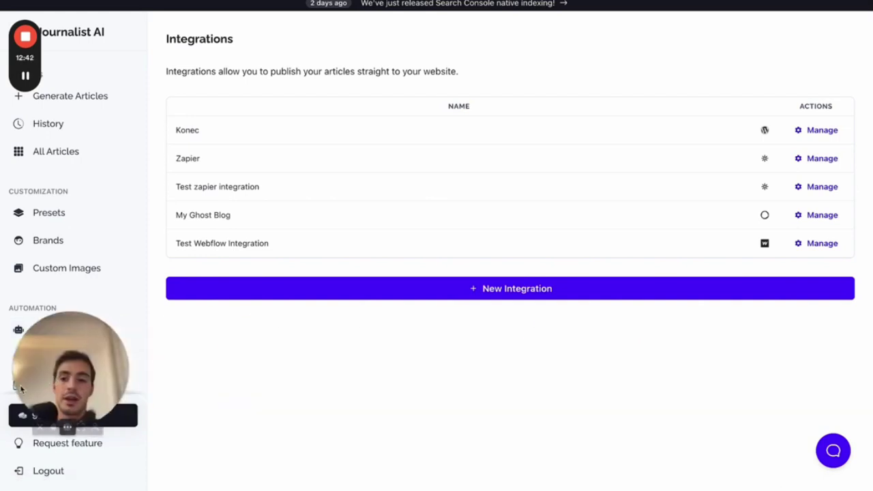
left_click(325, 297)
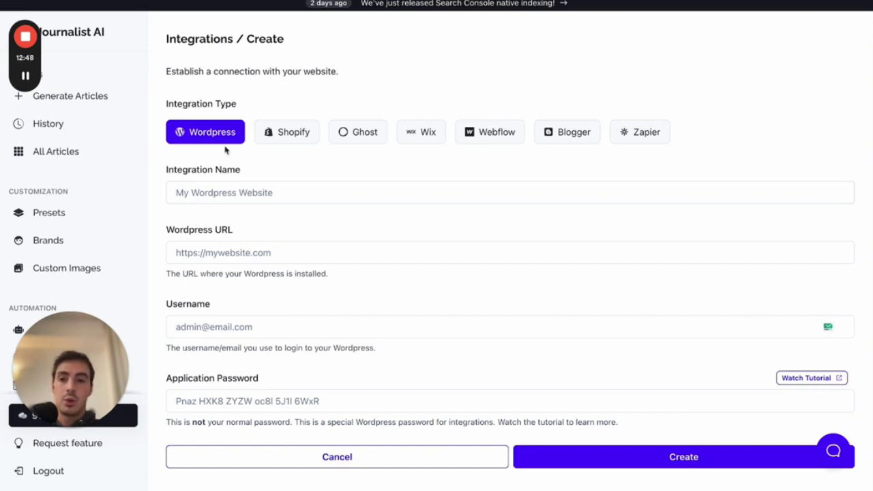
left_click(287, 134)
left_click(344, 133)
left_click(419, 133)
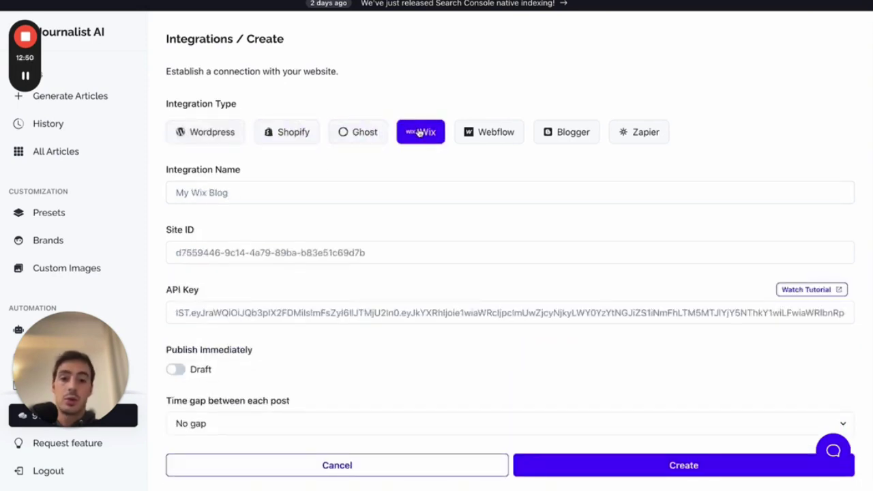
left_click(496, 132)
left_click(566, 133)
left_click(633, 134)
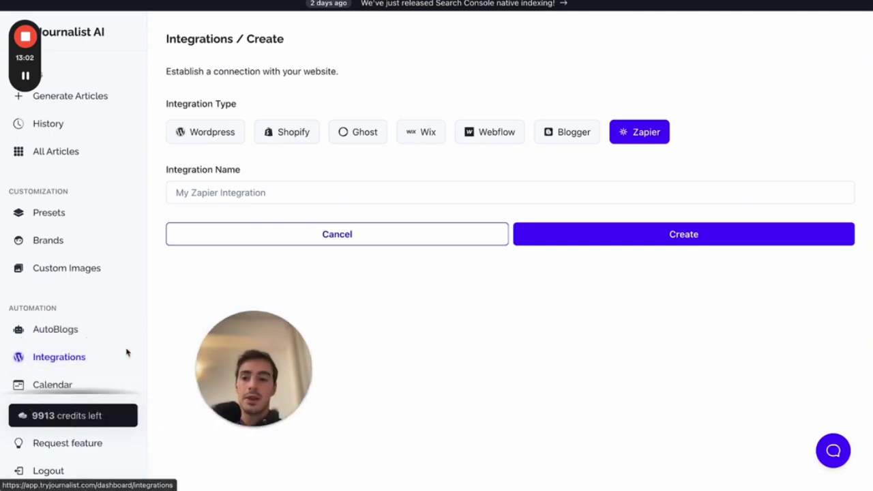
- Open the Autoblogs page and sketch Journalist AI linking to a website box
left_click(66, 331)
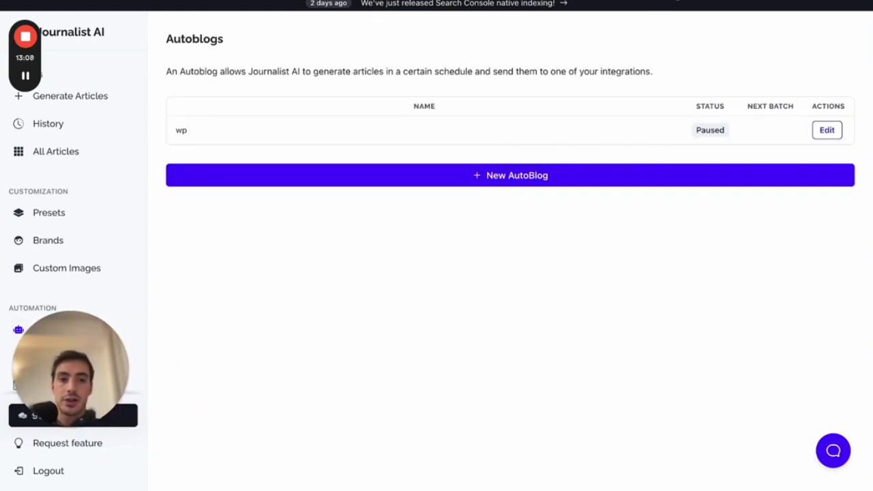
key("ctrl+shift+d")
mouse_move(56, 46)
left_mouse_down()
mouse_move(109, 46)
mouse_move(291, 251)
mouse_move(293, 267)
left_mouse_up()
mouse_move(349, 222)
left_mouse_down()
mouse_move(349, 261)
mouse_move(456, 409)
mouse_move(445, 211)
mouse_move(352, 214)
mouse_move(382, 183)
mouse_move(392, 186)
mouse_move(380, 203)
left_mouse_up()
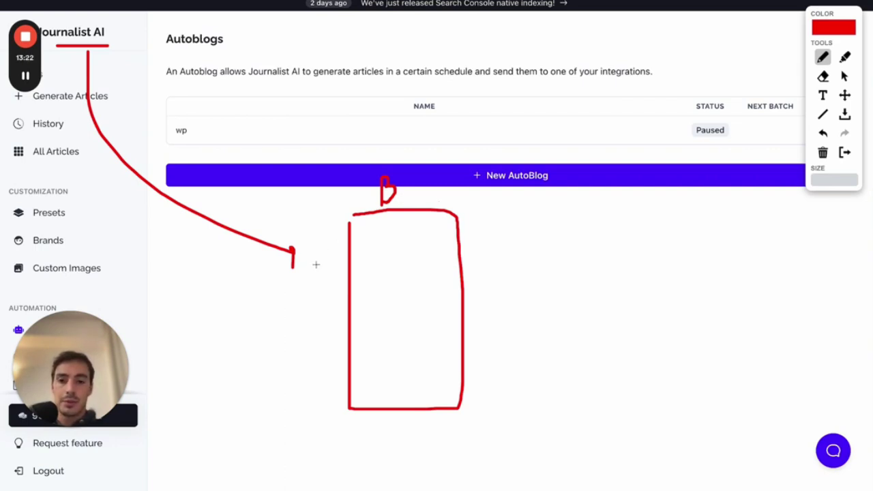
- Sketch the website box with tiles and an arrowhead, and bracket the wp autoblog with a plus and P
left_click_drag(294, 269, 292, 247)
mouse_move(362, 229)
left_mouse_down()
mouse_move(362, 252)
mouse_move(387, 242)
mouse_move(374, 231)
mouse_move(423, 255)
mouse_move(394, 230)
mouse_move(456, 256)
mouse_move(427, 227)
left_mouse_up()
mouse_move(178, 122)
left_mouse_down()
mouse_move(162, 159)
mouse_move(168, 154)
mouse_move(202, 181)
mouse_move(180, 164)
left_mouse_up()
mouse_move(235, 184)
left_mouse_down()
mouse_move(240, 139)
mouse_move(238, 159)
left_mouse_up()
mouse_move(367, 268)
left_mouse_down()
mouse_move(374, 291)
mouse_move(376, 265)
mouse_move(398, 292)
mouse_move(415, 267)
mouse_move(434, 285)
mouse_move(447, 268)
left_mouse_up()
mouse_move(369, 309)
left_mouse_down()
mouse_move(387, 328)
mouse_move(376, 313)
mouse_move(416, 308)
mouse_move(400, 310)
mouse_move(434, 332)
mouse_move(444, 310)
mouse_move(429, 308)
mouse_move(559, 185)
left_mouse_up()
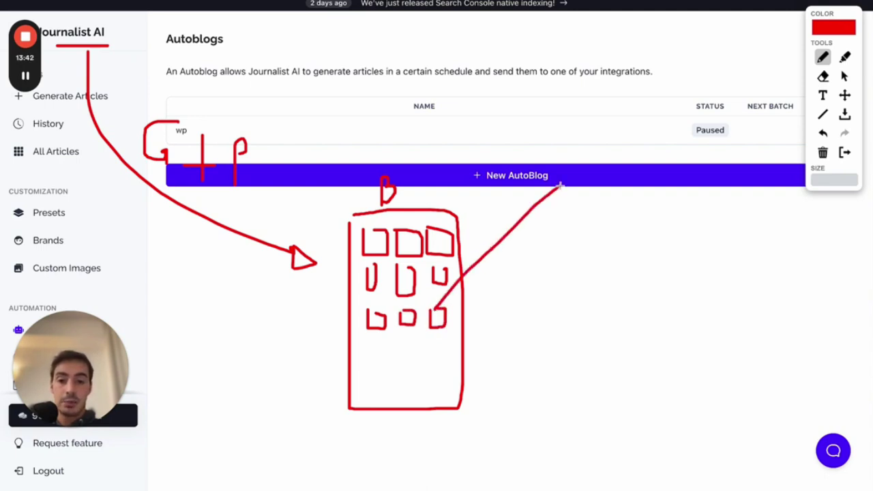
left_click_drag(438, 327, 590, 366)
- Sketch an article page mock-up with image blocks, a heading and text blocks
mouse_move(569, 185)
left_mouse_down()
mouse_move(608, 375)
mouse_move(689, 208)
mouse_move(596, 132)
mouse_move(573, 182)
left_mouse_up()
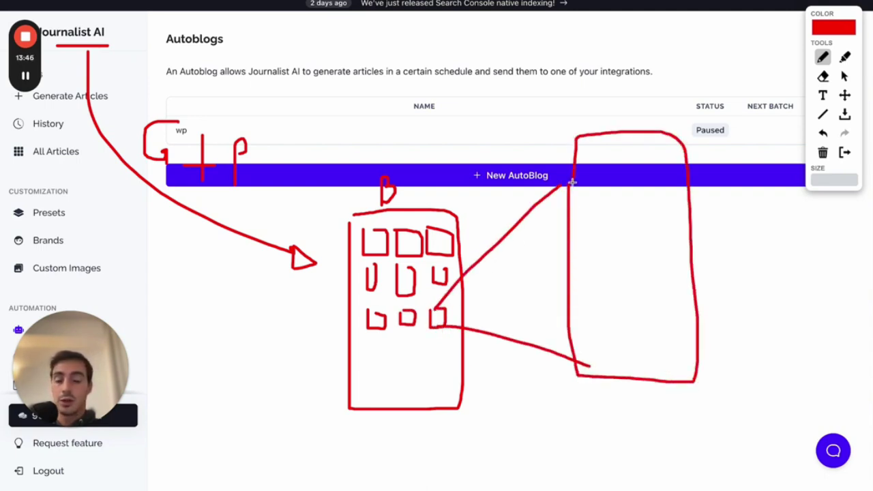
mouse_move(605, 144)
left_mouse_down()
mouse_move(634, 172)
mouse_move(644, 144)
mouse_move(604, 144)
left_mouse_up()
left_click_drag(586, 179, 657, 178)
mouse_move(593, 199)
left_mouse_down()
mouse_move(659, 191)
mouse_move(597, 193)
left_mouse_up()
mouse_move(594, 226)
left_mouse_down()
mouse_move(609, 239)
mouse_move(581, 212)
left_mouse_up()
mouse_move(629, 259)
left_mouse_down()
mouse_move(636, 294)
mouse_move(629, 254)
left_mouse_up()
left_click_drag(582, 266, 603, 266)
left_click_drag(582, 290, 607, 290)
- Add text lines to the article sketch, circle the mock-up, then clear the drawing overlay
left_click_drag(607, 325, 660, 325)
left_click_drag(596, 354, 656, 369)
left_click_drag(661, 316, 676, 317)
mouse_move(582, 303)
left_mouse_down()
mouse_move(583, 312)
mouse_move(606, 304)
left_mouse_up()
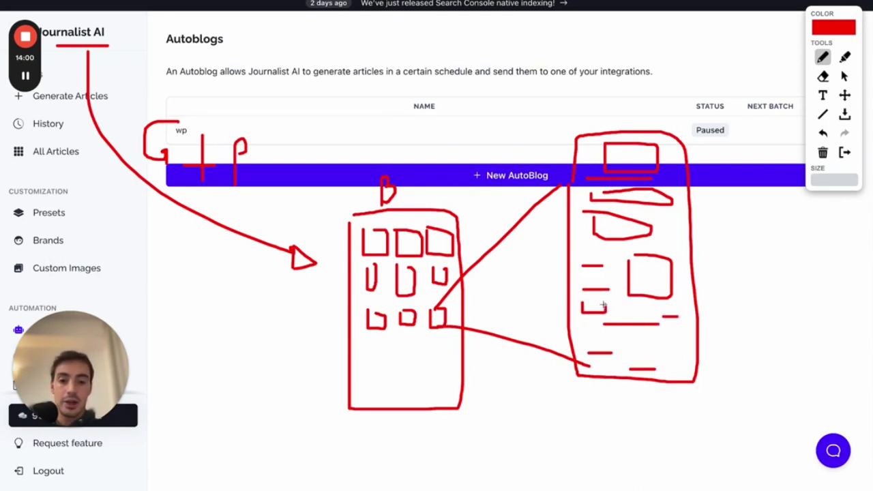
left_click_drag(639, 348, 674, 348)
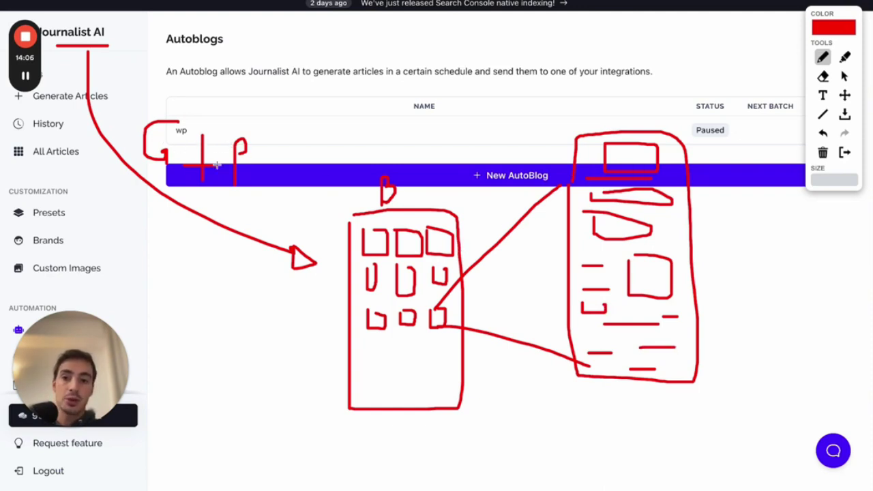
mouse_move(661, 126)
left_mouse_down()
mouse_move(524, 307)
mouse_move(760, 156)
mouse_move(677, 125)
left_mouse_up()
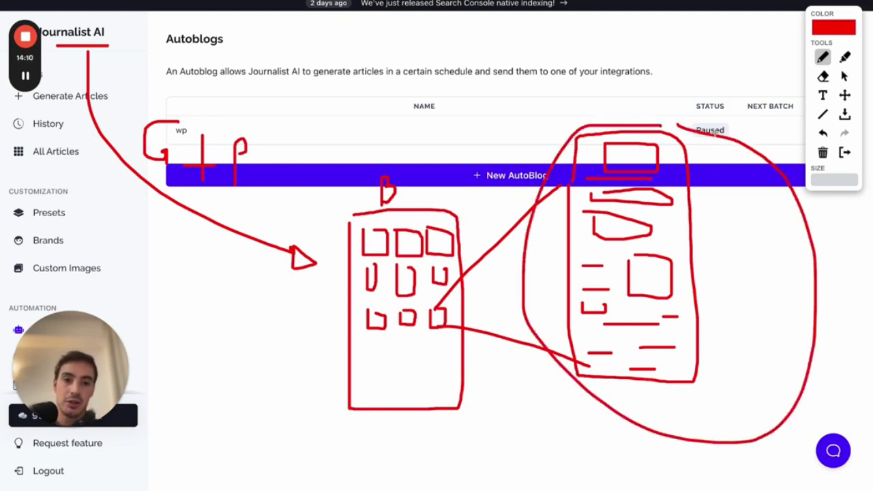
left_click(846, 153)
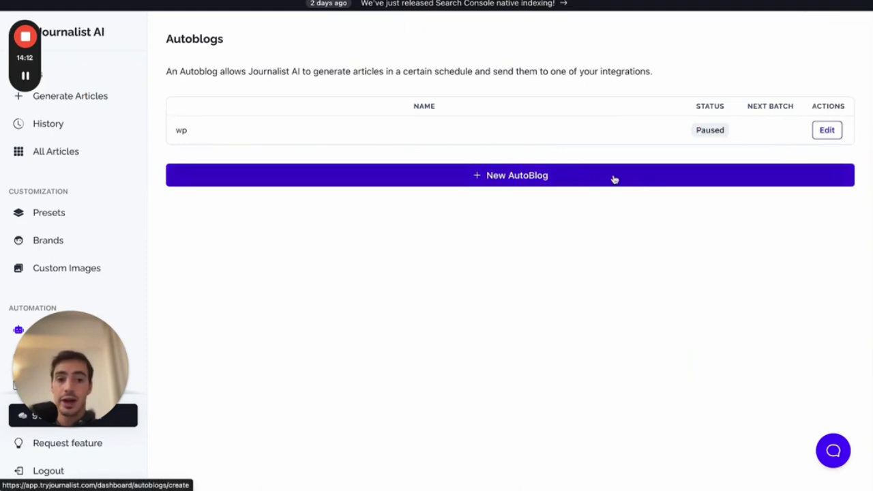
- Open the wp AutoBlog's settings, leaving quantity at 1 and frequency at Every day
left_click(563, 182)
scroll(755, 147, "left", 5)
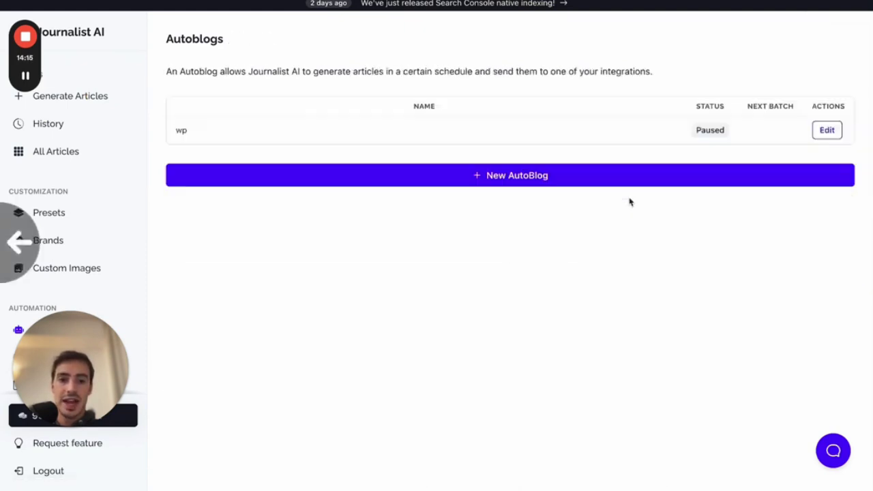
left_click(826, 131)
left_click(284, 250)
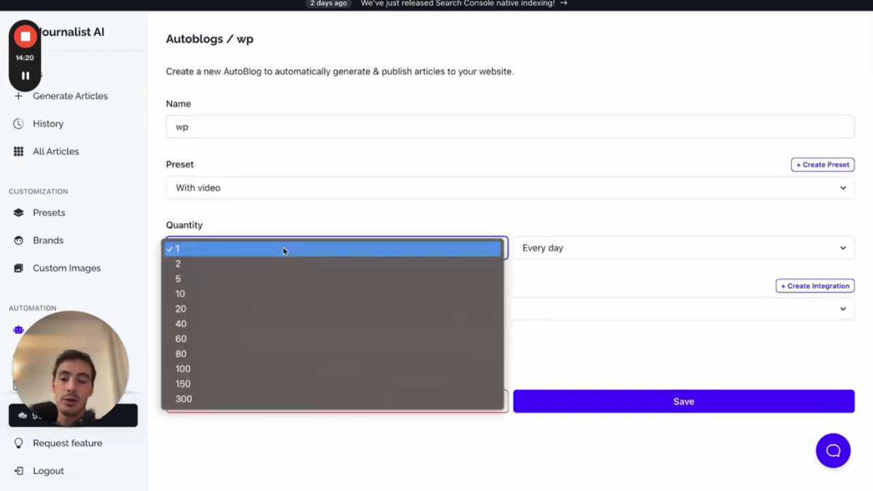
left_click(284, 250)
left_click(593, 257)
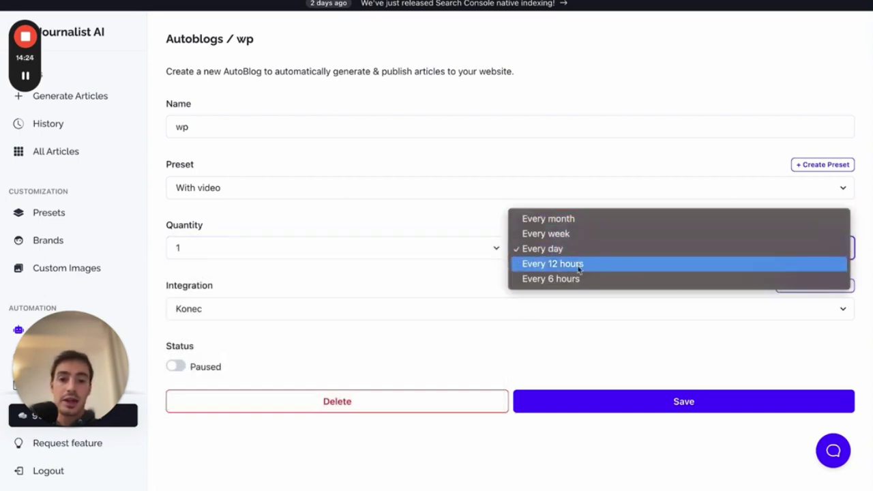
left_click(424, 276)
- Set the wp AutoBlog to 5 articles Every week, after briefly trying 300 and Every 6 hours
left_click(374, 251)
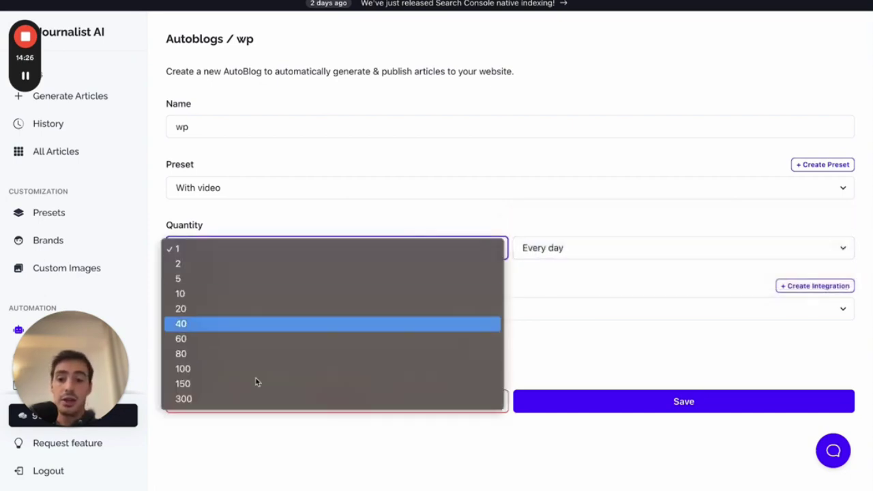
left_click(243, 403)
left_click(540, 256)
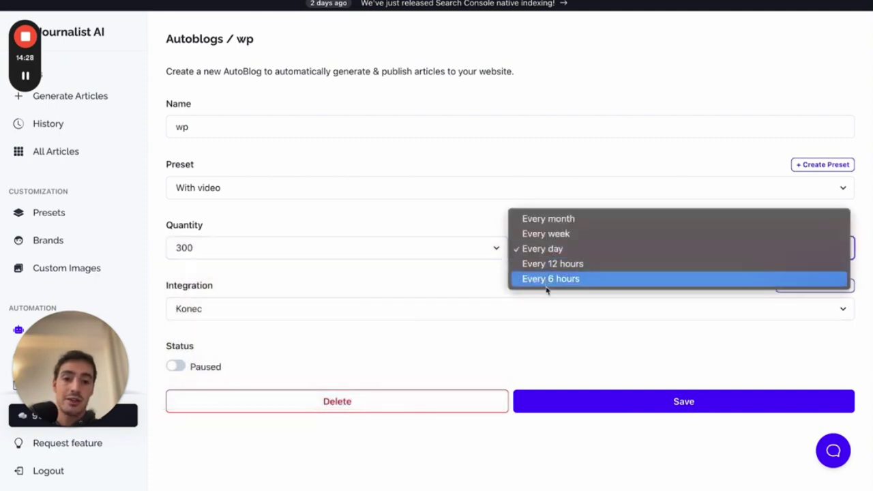
left_click(547, 285)
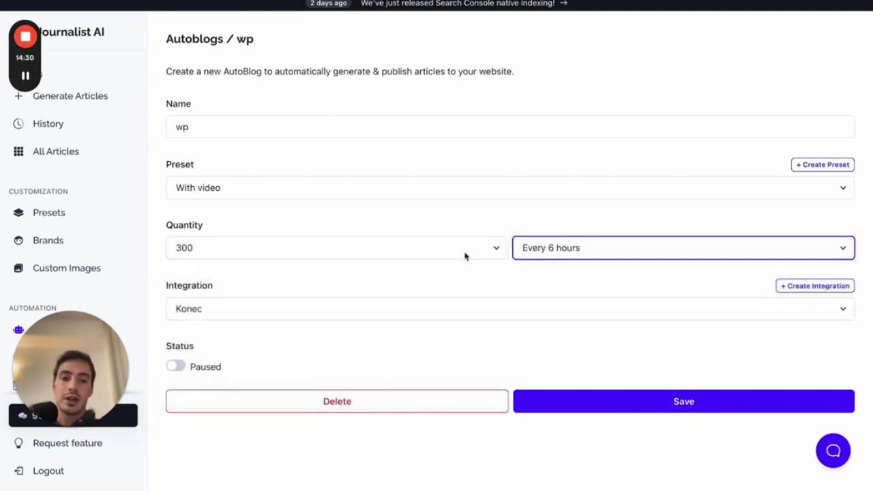
left_click(457, 250)
left_click(248, 128)
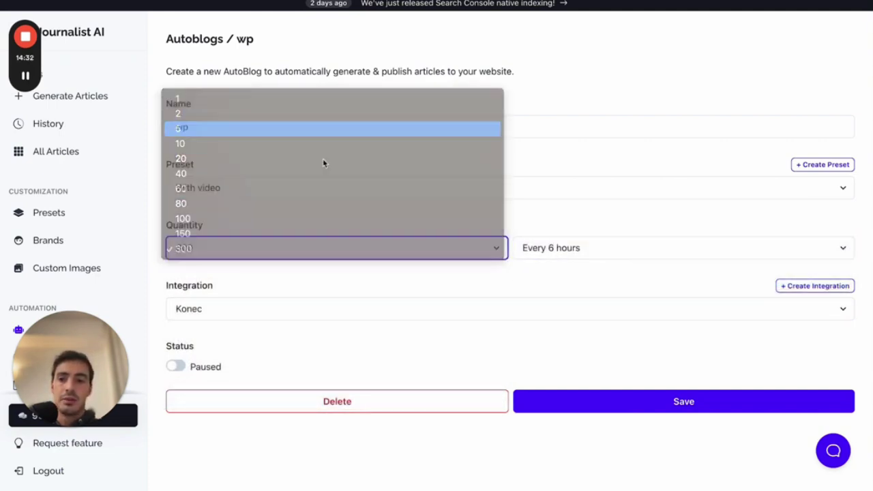
left_click(547, 257)
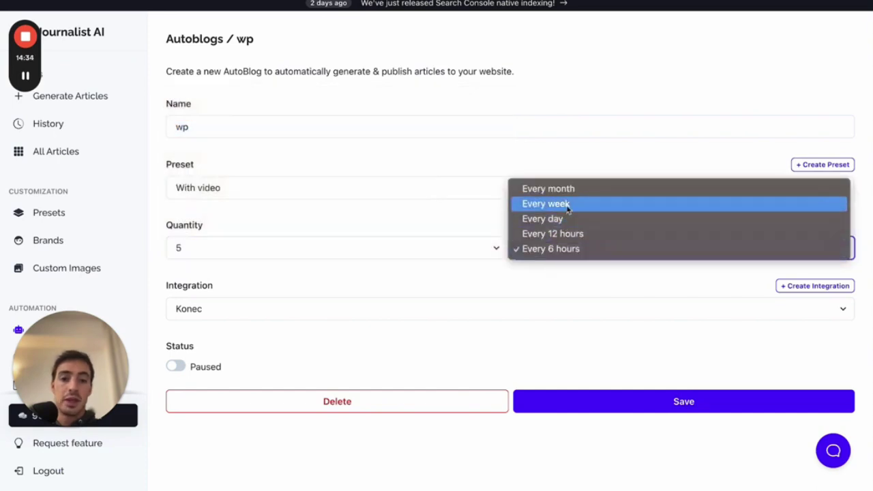
left_click(565, 203)
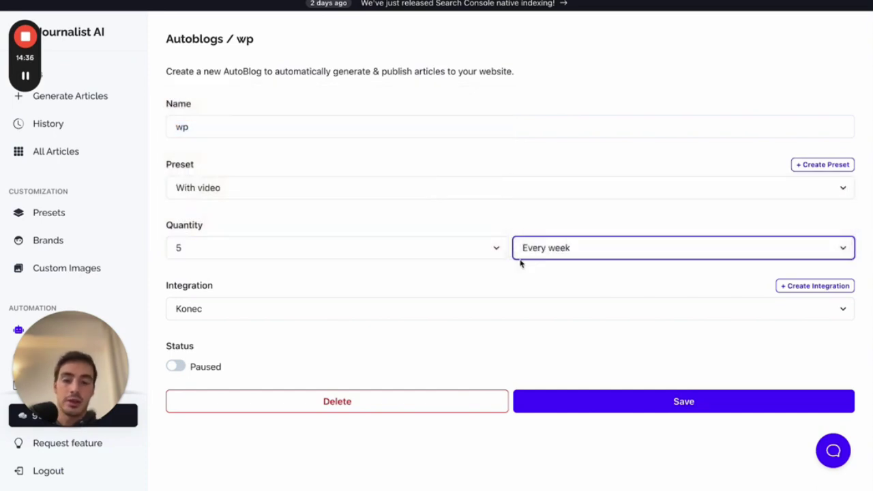
- Go to the Brands page from the sidebar
left_click_drag(70, 368, 556, 368)
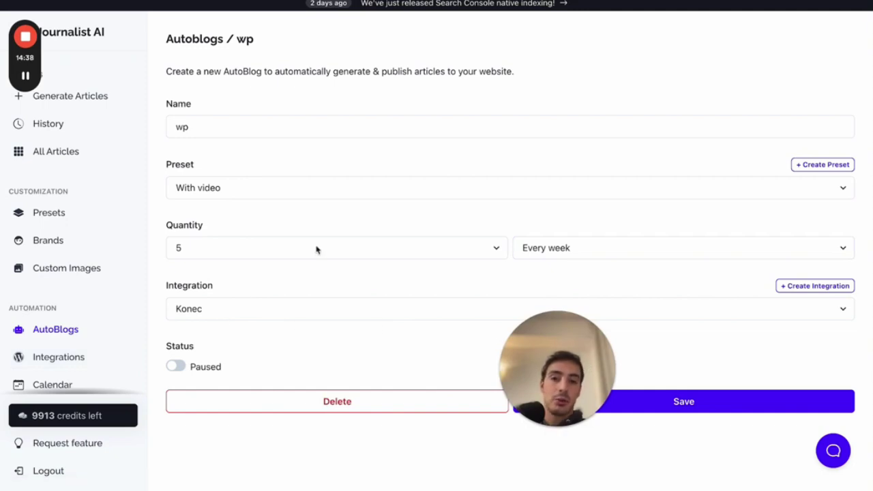
mouse_move(578, 388)
left_click_drag(578, 388, 2, 388)
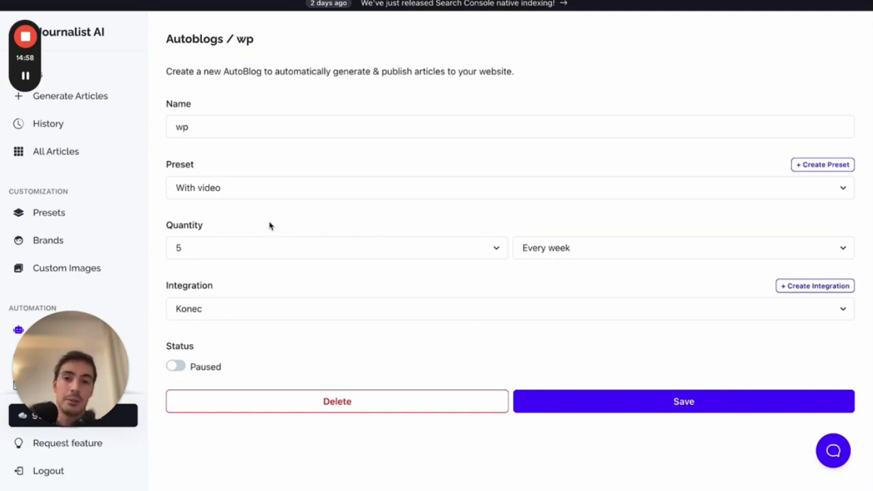
left_click(58, 242)
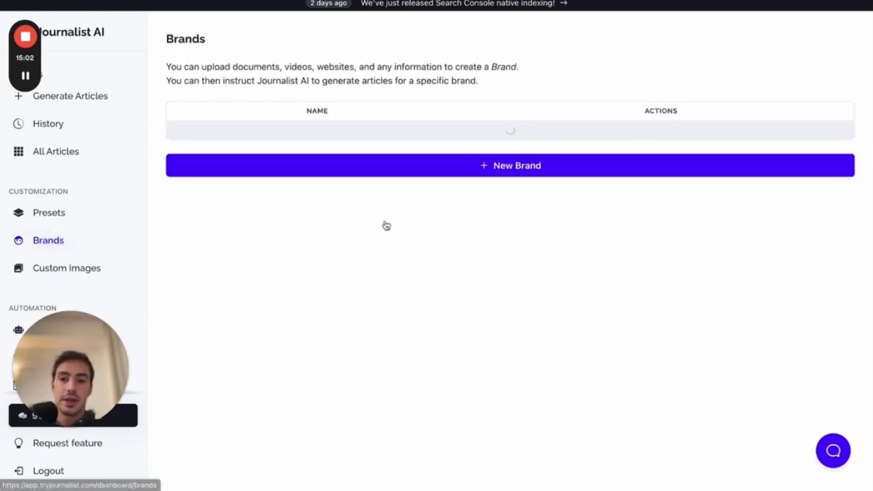
- Sketch an arrow from the underlined Journalist AI title to a B branching into Y, T, I and W
left_click(697, 2)
mouse_move(59, 44)
left_mouse_down()
mouse_move(113, 45)
mouse_move(87, 54)
mouse_move(272, 292)
mouse_move(319, 298)
left_mouse_up()
mouse_move(348, 325)
left_mouse_down()
mouse_move(361, 279)
mouse_move(372, 295)
mouse_move(350, 324)
left_mouse_up()
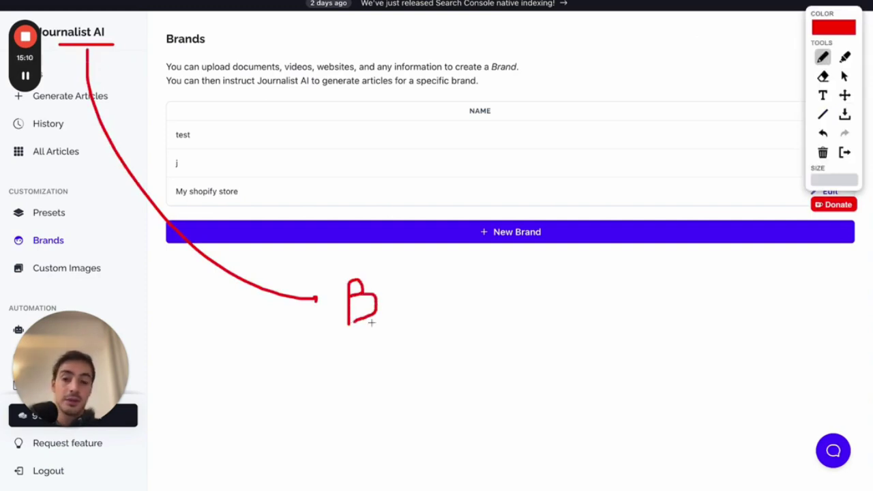
mouse_move(387, 302)
left_mouse_down()
mouse_move(440, 277)
mouse_move(478, 306)
left_mouse_up()
left_click_drag(398, 311, 440, 356)
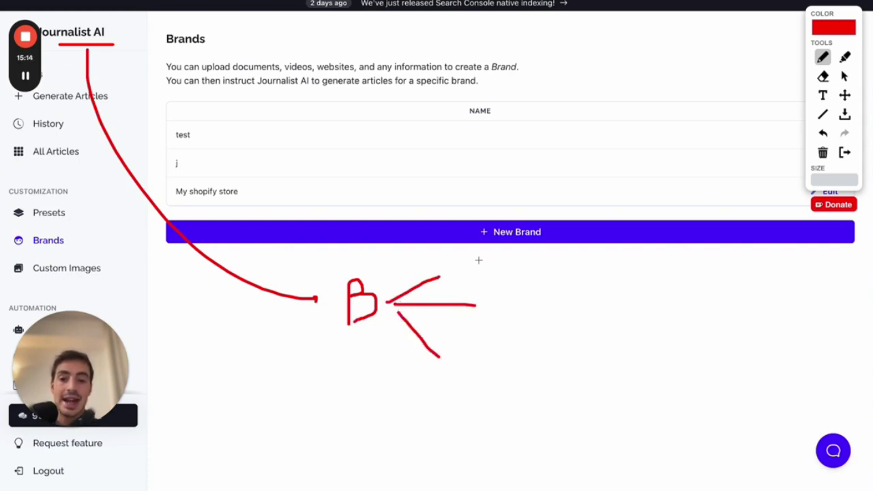
mouse_move(463, 257)
left_mouse_down()
mouse_move(481, 256)
mouse_move(469, 270)
mouse_move(491, 281)
mouse_move(502, 305)
left_mouse_up()
mouse_move(460, 343)
left_mouse_down()
mouse_move(481, 343)
mouse_move(479, 356)
mouse_move(498, 358)
left_mouse_up()
mouse_move(387, 336)
left_mouse_down()
mouse_move(427, 414)
mouse_move(490, 401)
left_mouse_up()
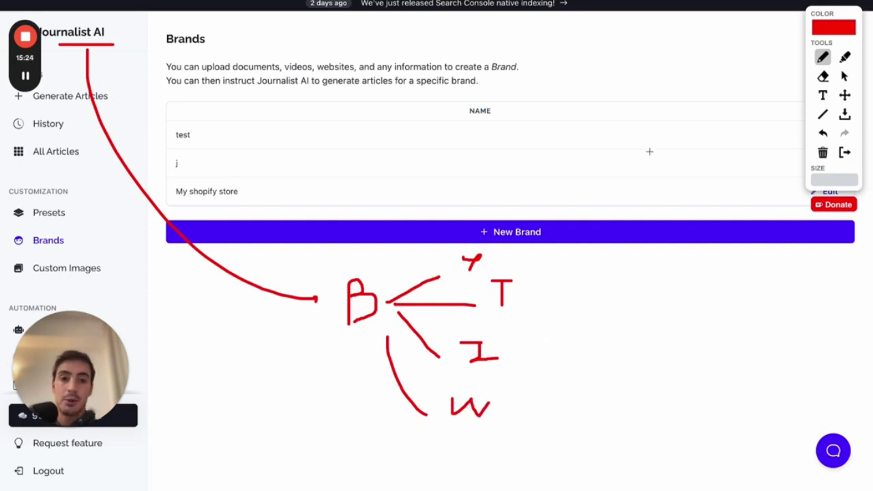
- Circle the right side of the brand table and start a dotted row below the diagram
mouse_move(640, 95)
left_mouse_down()
mouse_move(653, 236)
mouse_move(704, 113)
mouse_move(648, 95)
left_mouse_up()
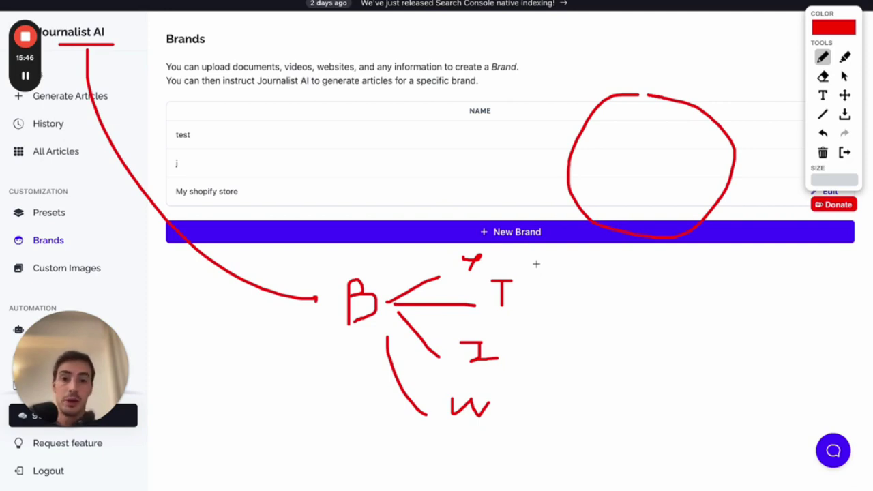
left_click(441, 448)
left_click(475, 448)
- Extend the dotted row, circle the B branch diagram and draw an A beside it
left_click(498, 448)
left_click(539, 448)
left_click(558, 448)
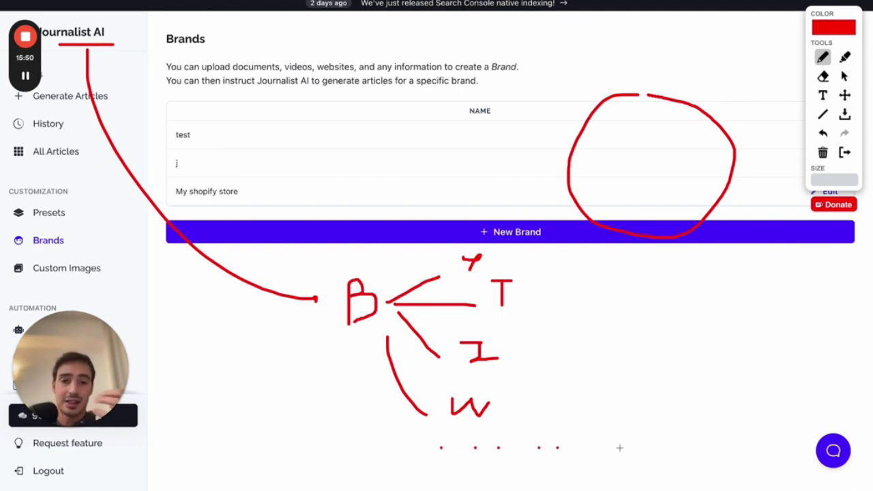
left_click(619, 449)
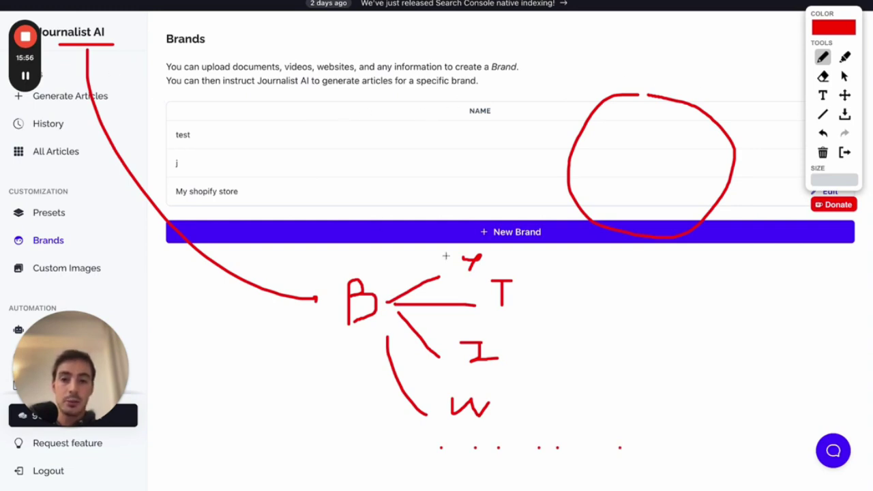
mouse_move(481, 233)
left_mouse_down()
mouse_move(396, 432)
mouse_move(484, 234)
left_mouse_up()
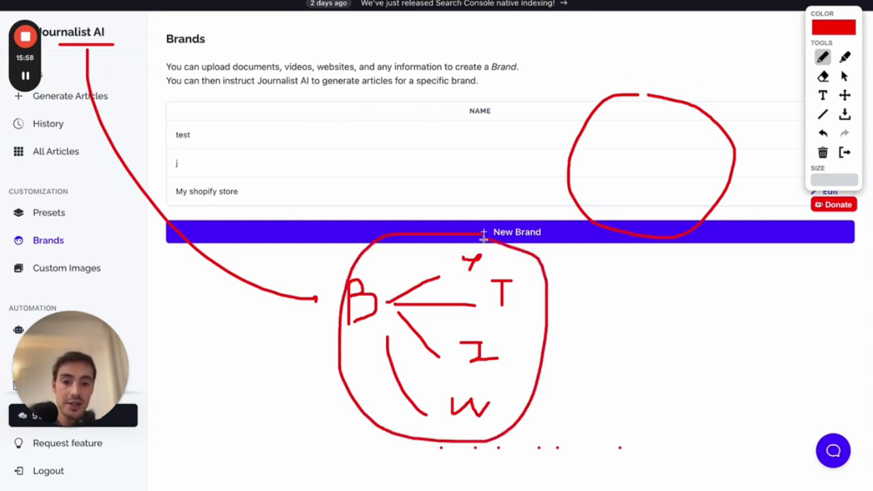
left_click_drag(584, 377, 635, 372)
left_click_drag(613, 328, 554, 339)
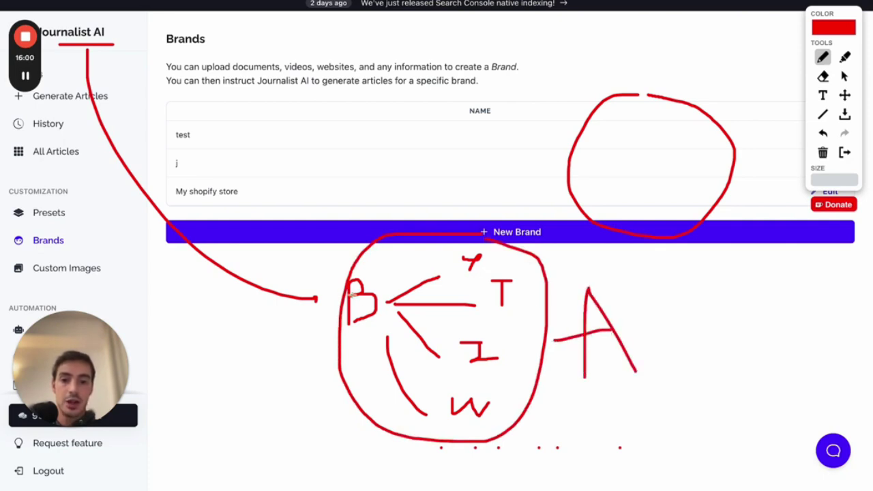
- Draw an arrow to the Journalist AI title, underline Brands, then clear all drawings
mouse_move(343, 273)
left_mouse_down()
mouse_move(130, 19)
mouse_move(117, 19)
left_mouse_up()
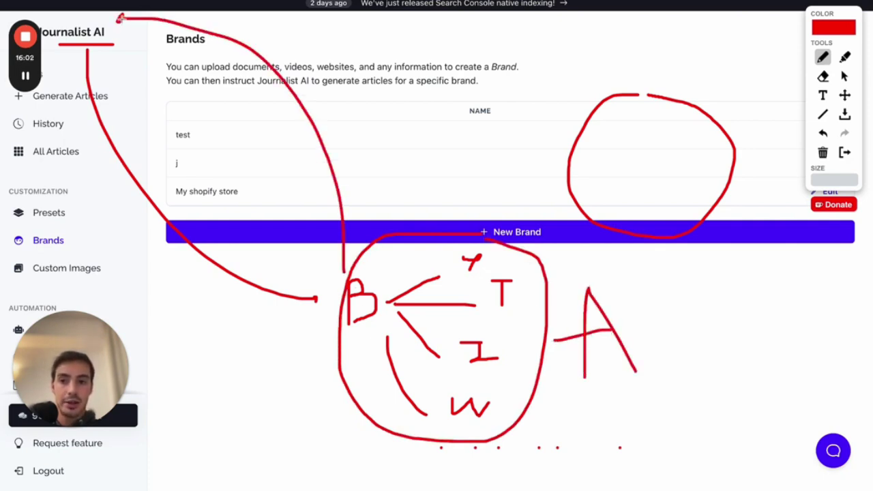
left_click_drag(119, 21, 125, 15)
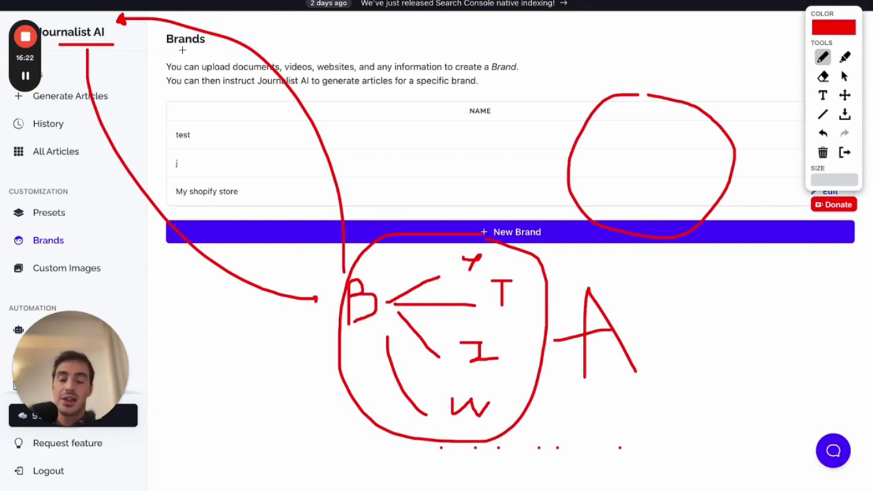
left_click_drag(20, 250, 65, 250)
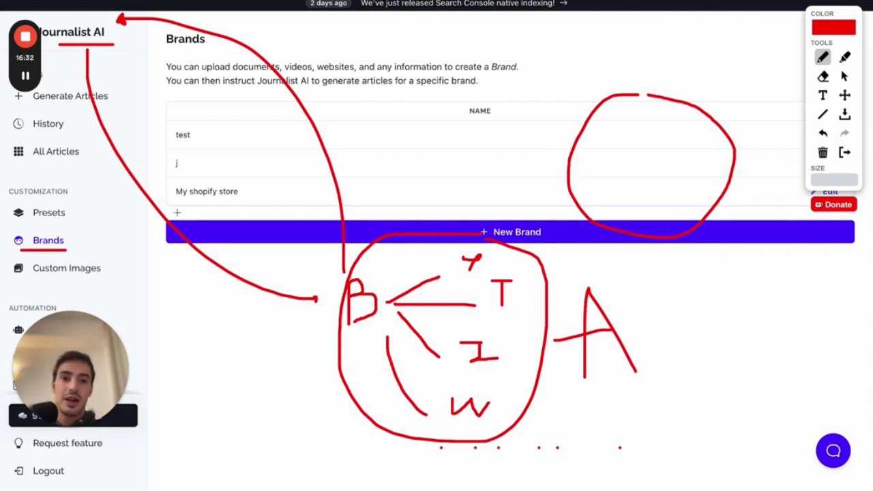
left_click(844, 152)
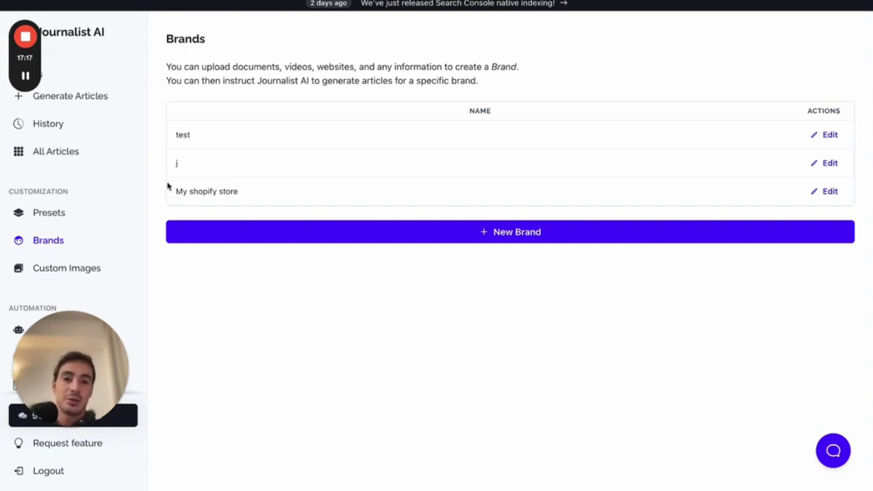
mouse_move(18, 46)
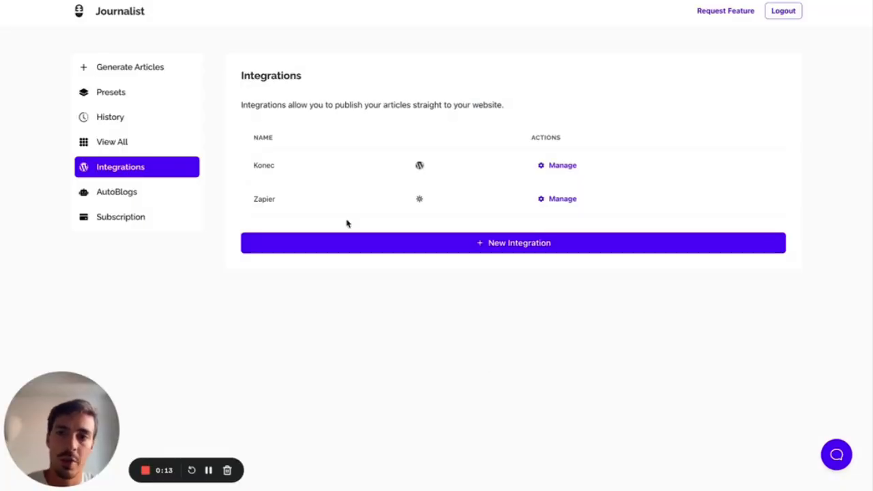
key("ctrl+Tab")
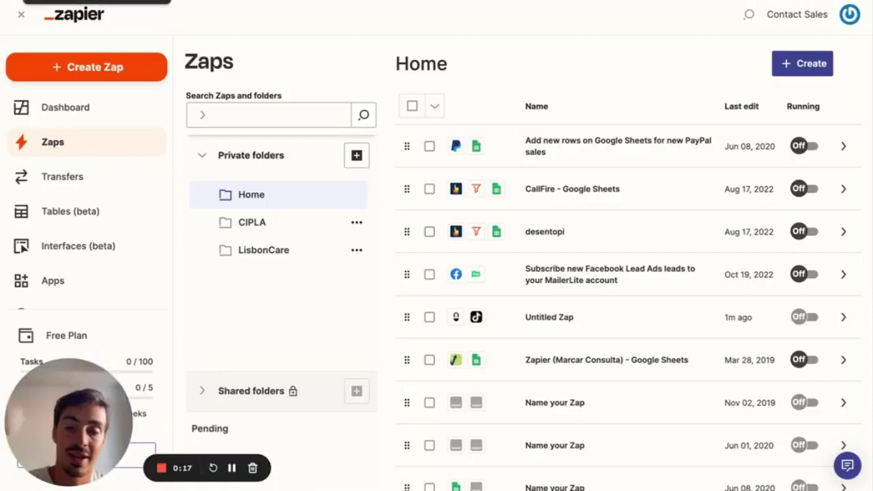
key("ctrl+Tab")
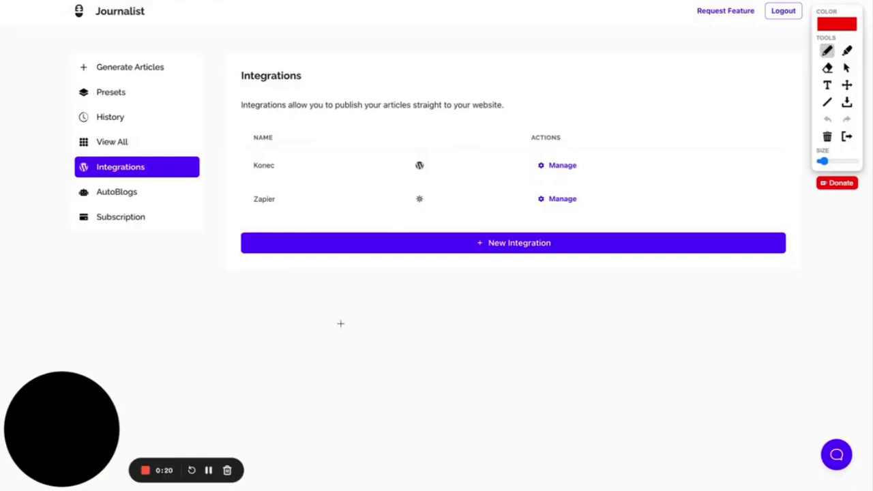
mouse_move(320, 355)
left_mouse_down()
mouse_move(338, 335)
mouse_move(325, 330)
mouse_move(501, 330)
mouse_move(481, 339)
left_mouse_up()
mouse_move(422, 355)
left_mouse_down()
mouse_move(454, 355)
mouse_move(462, 379)
mouse_move(474, 373)
left_mouse_up()
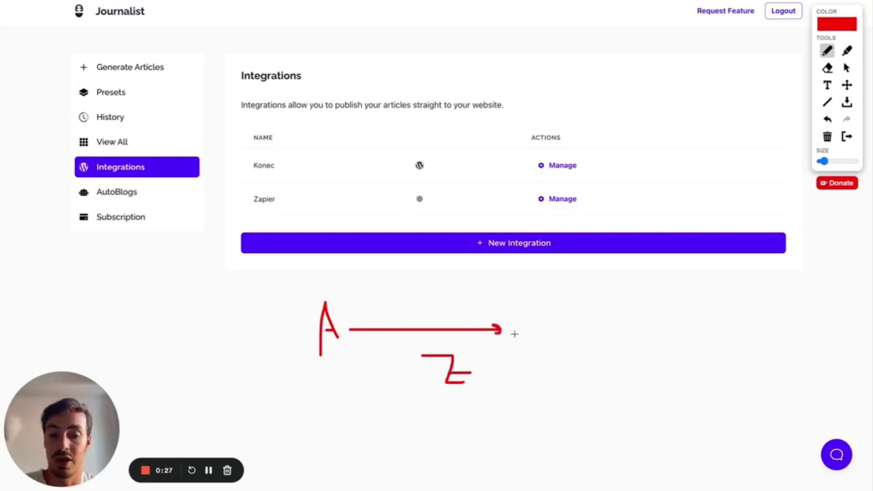
mouse_move(546, 270)
left_mouse_down()
mouse_move(574, 305)
mouse_move(530, 340)
mouse_move(553, 352)
mouse_move(525, 377)
mouse_move(538, 395)
left_mouse_up()
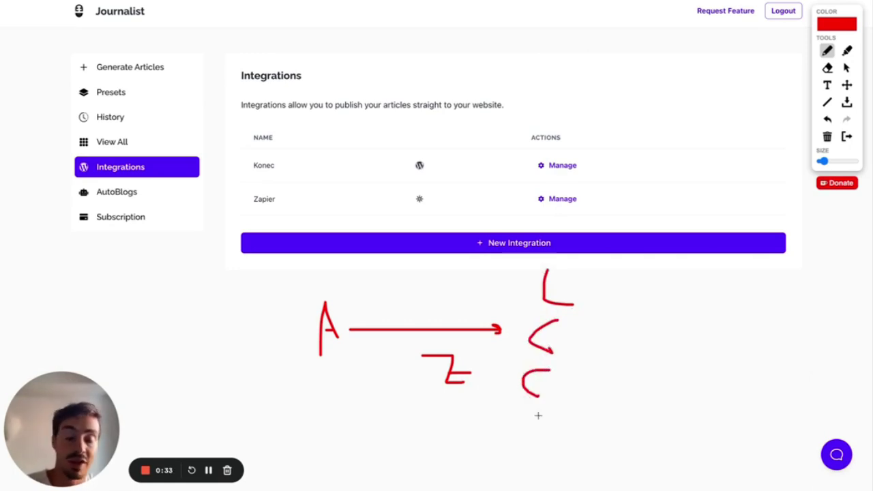
left_click_drag(540, 417, 532, 463)
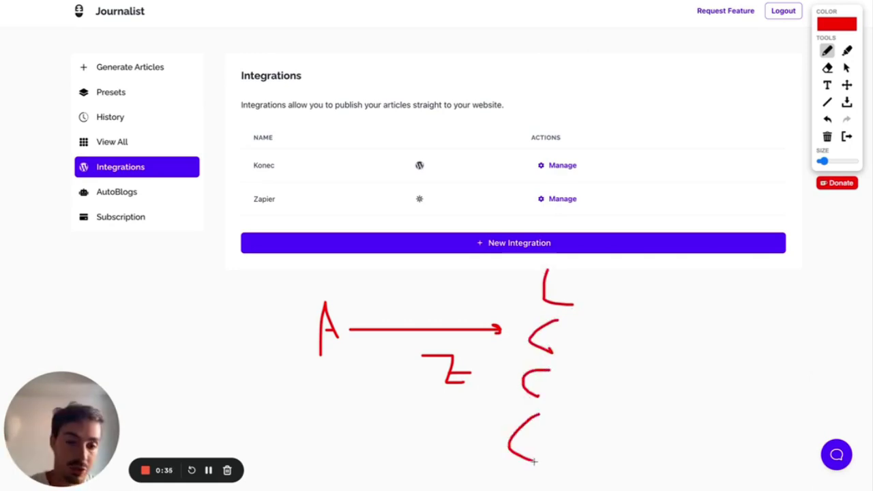
left_click(846, 136)
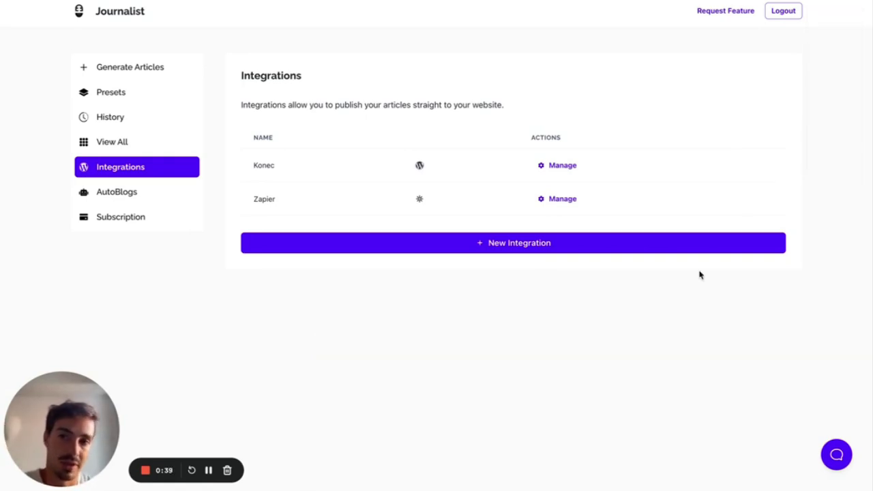
- Create the Zapier integration 'Test zapier integration', open its settings and request Zapier access
left_click(533, 249)
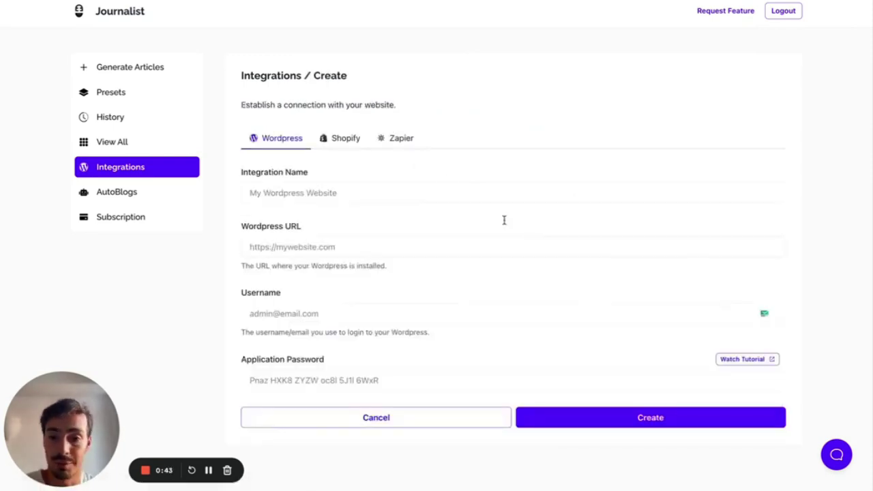
left_click(401, 142)
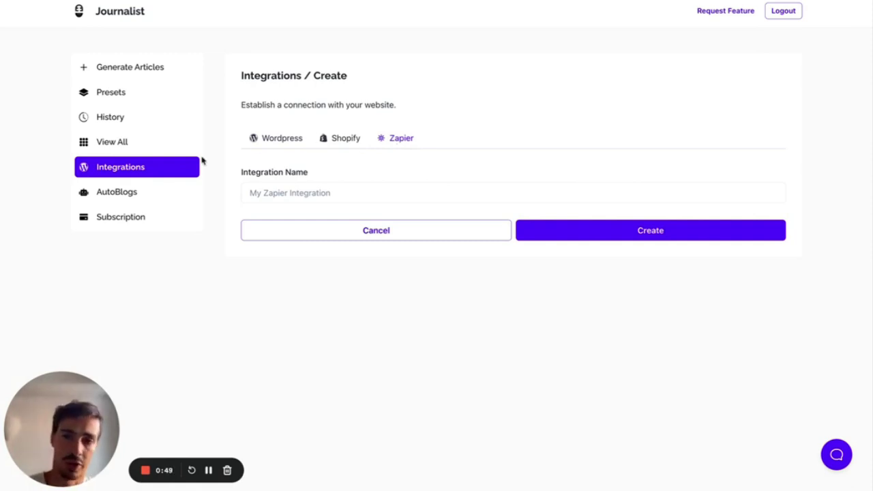
left_click(175, 171)
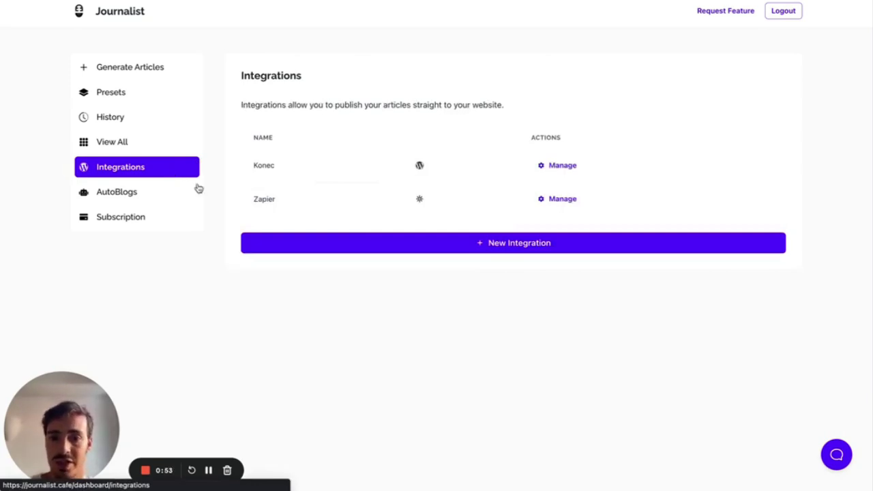
left_click(474, 250)
left_click(398, 139)
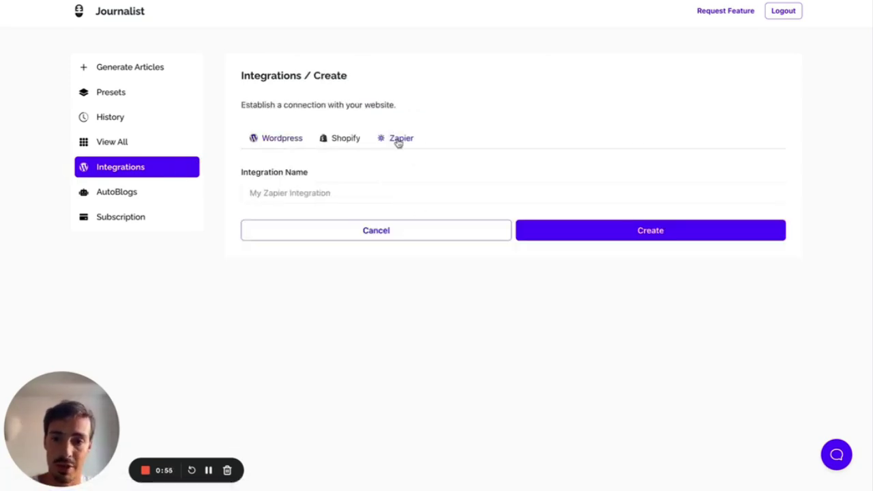
left_click(377, 193)
type("T")
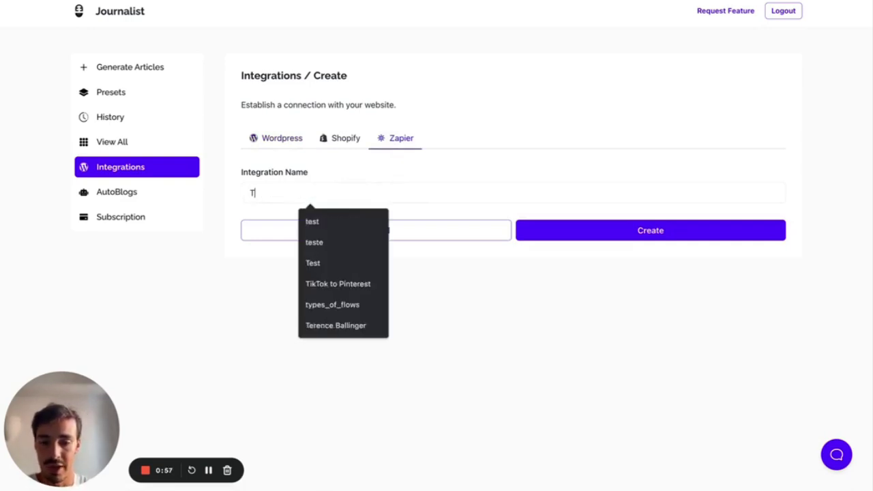
type("est zapier integration")
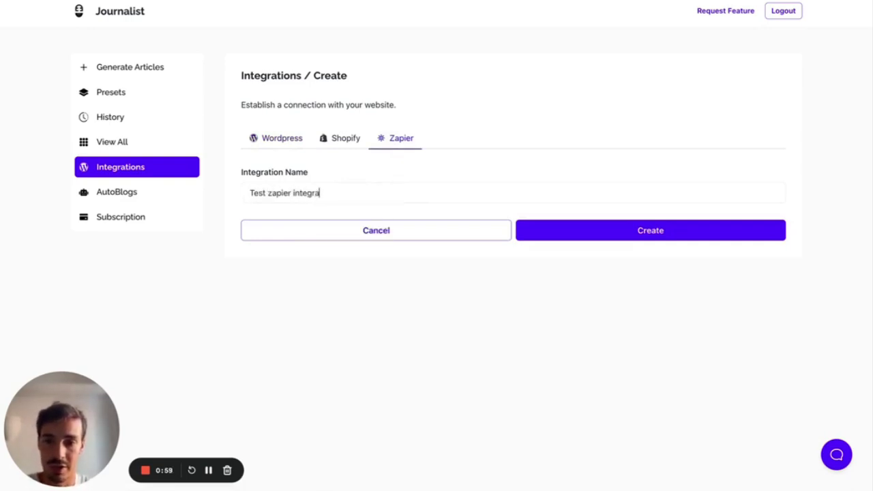
left_click(590, 234)
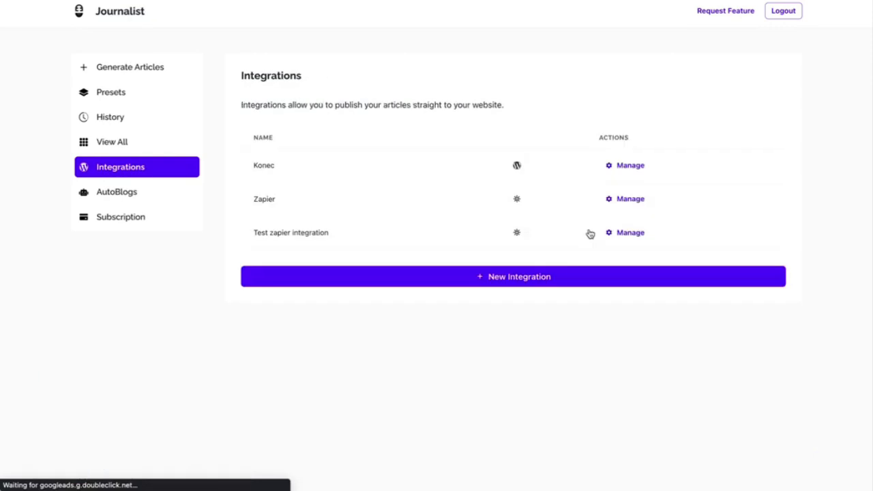
left_click(631, 233)
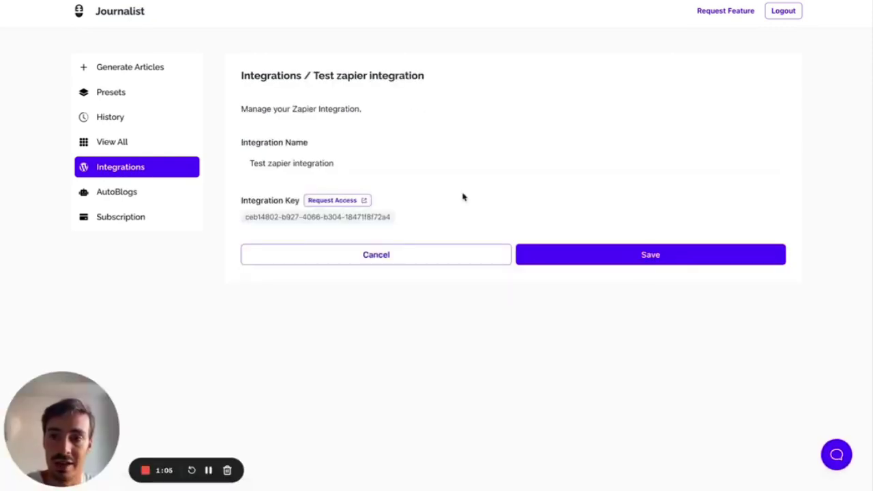
left_click(354, 200)
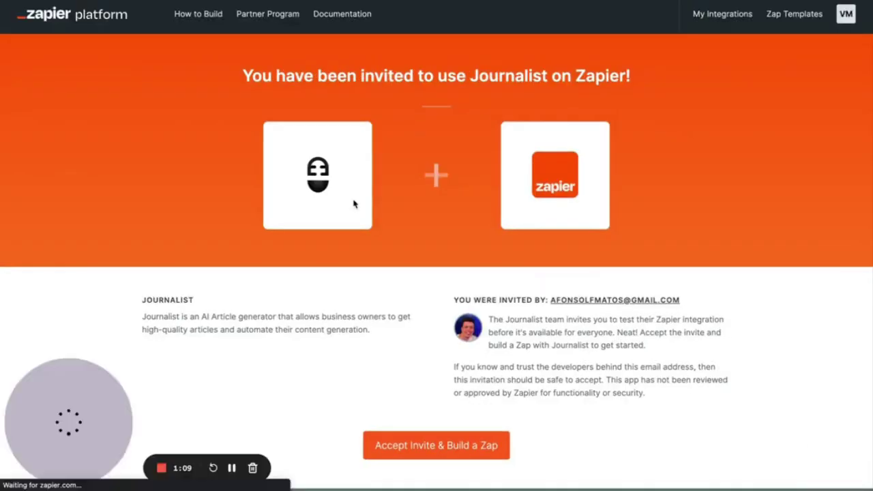
- Accept the Zapier invite to use Journalist and start a new Zap
scroll(354, 203, "down", 1)
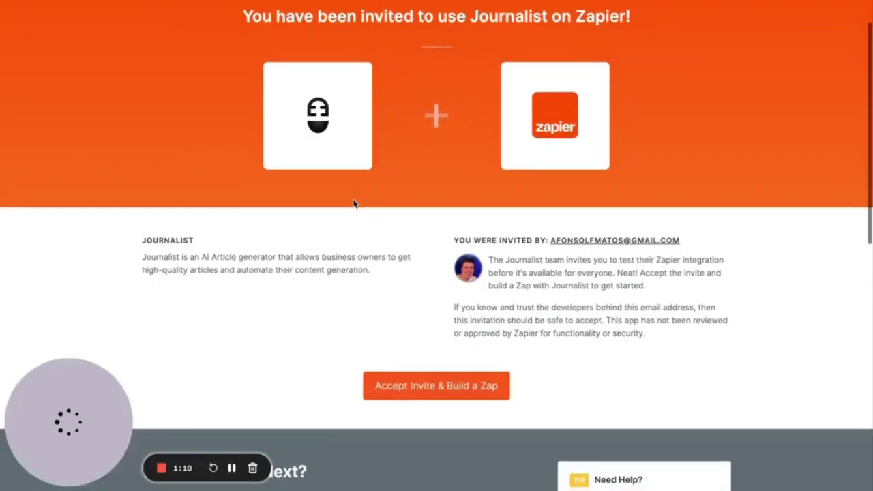
left_click(435, 399)
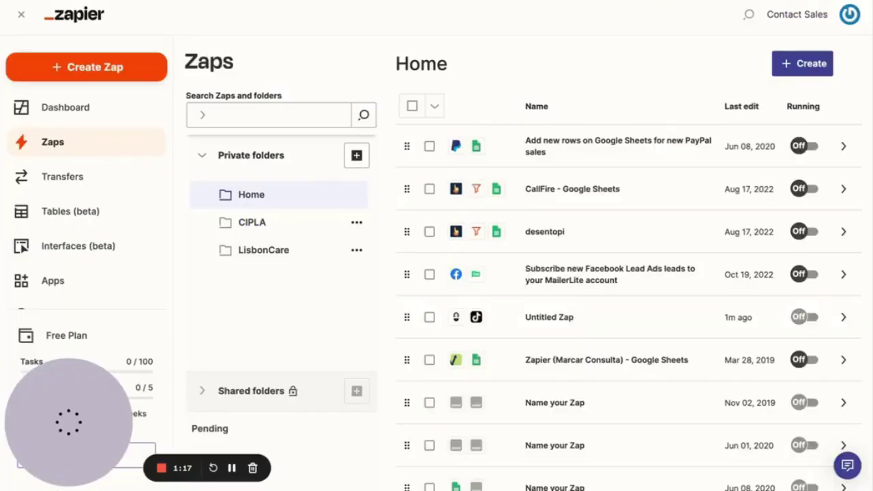
left_click(803, 65)
left_click(759, 104)
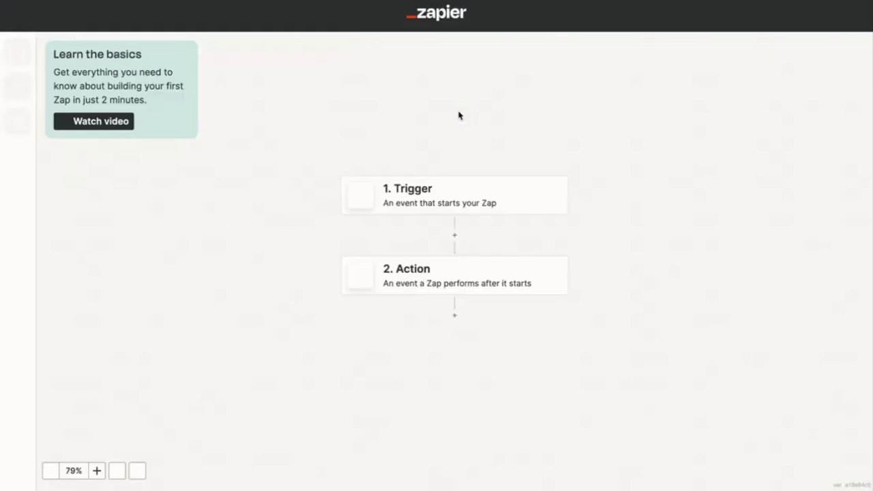
- Set the Zap trigger to Journalist (1.0.0) with the New Article event
left_click(427, 190)
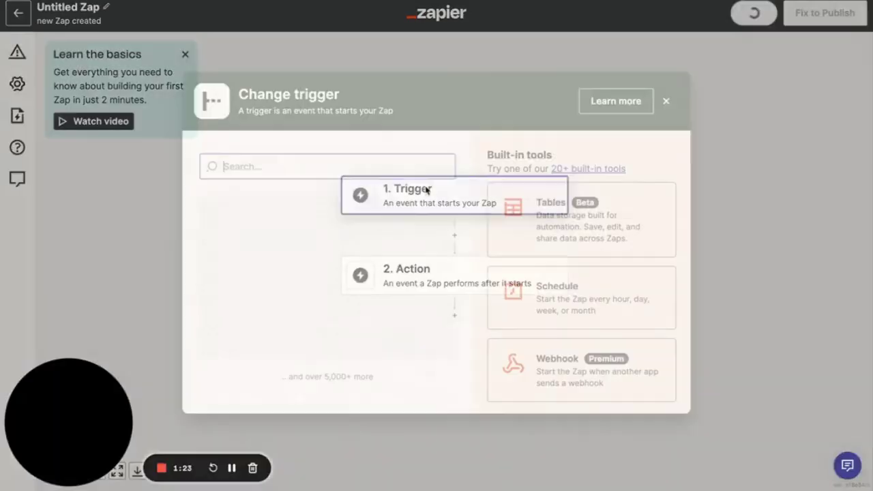
type("jour")
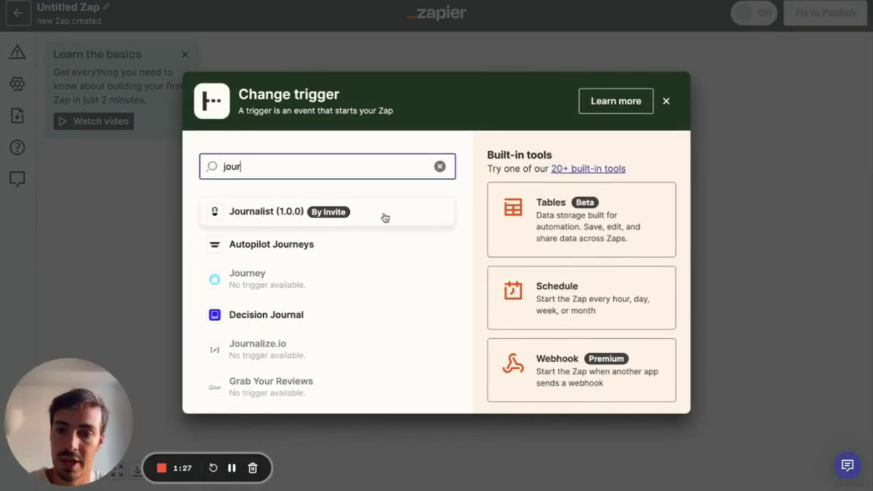
left_click(385, 217)
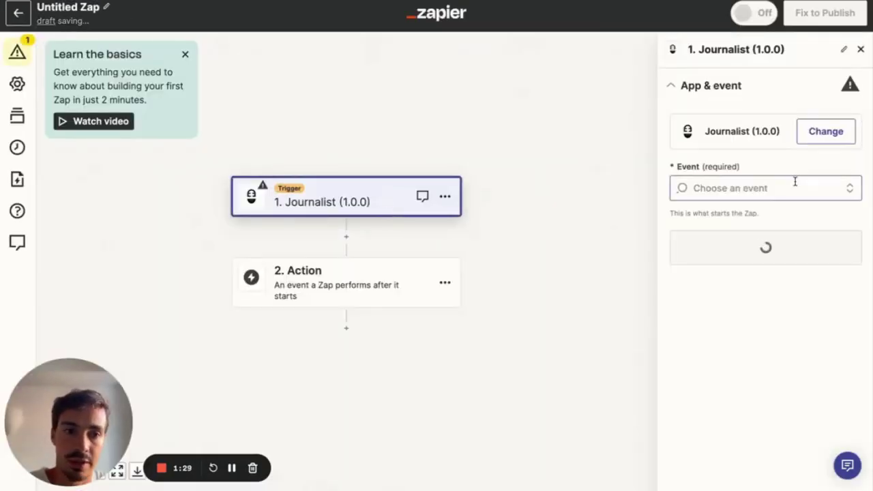
left_click(755, 196)
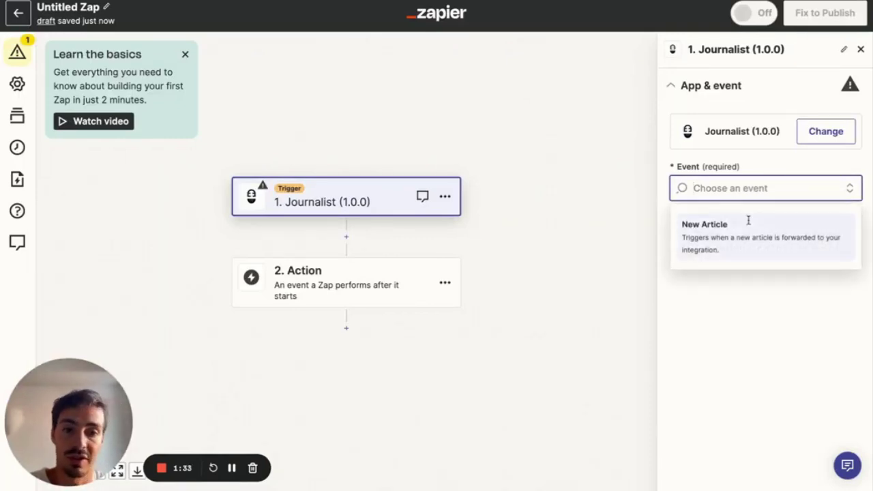
left_click(749, 224)
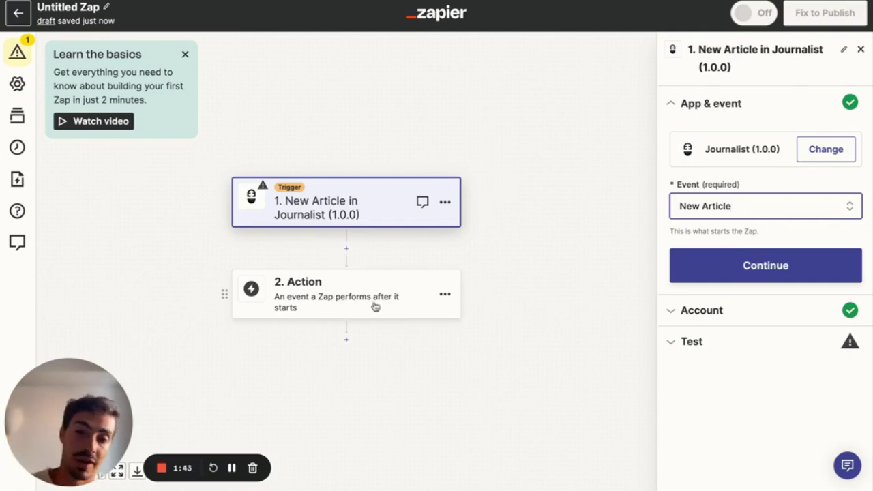
- Confirm the trigger's app, event and connected Journalist account, checking the integration key in Journalist
left_click(773, 264)
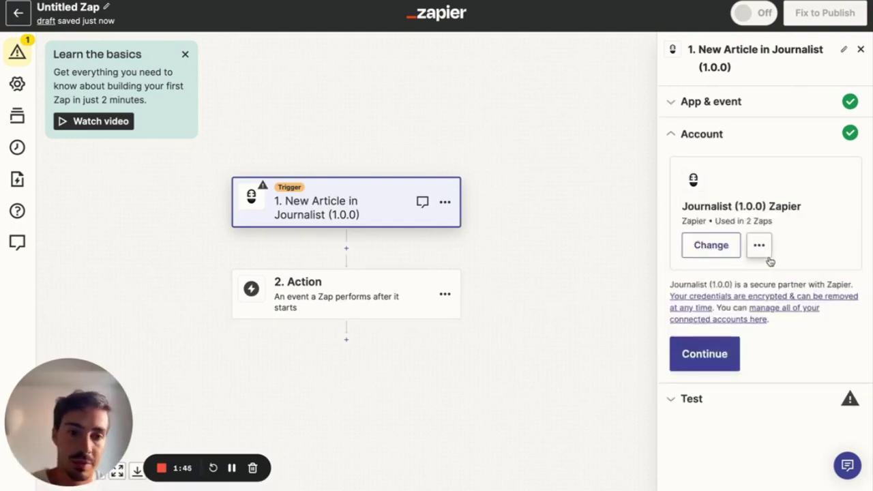
left_click(705, 353)
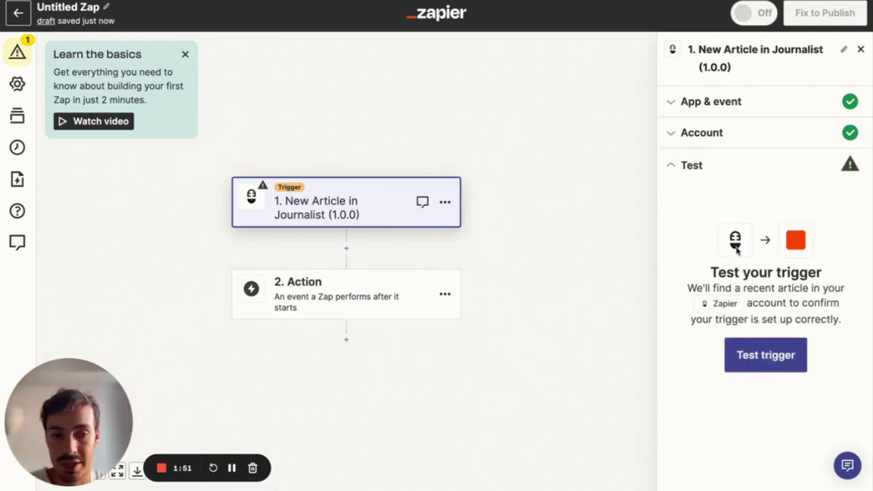
left_click(693, 134)
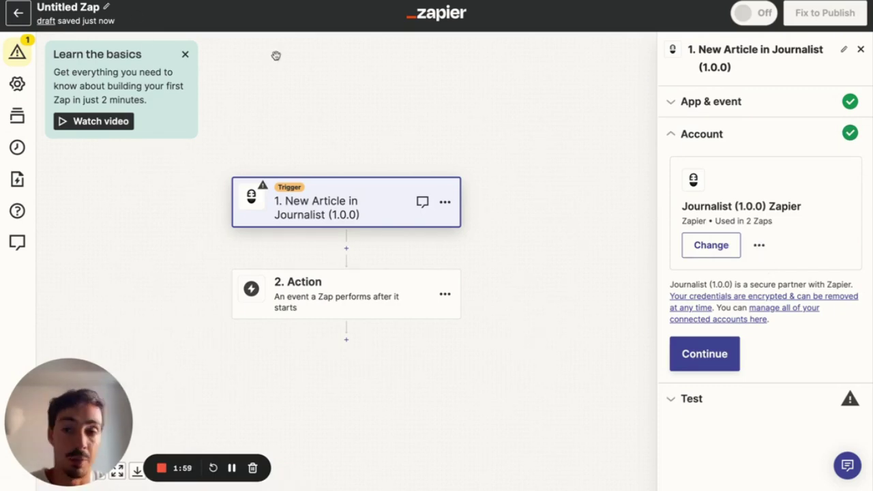
key("ctrl+Tab")
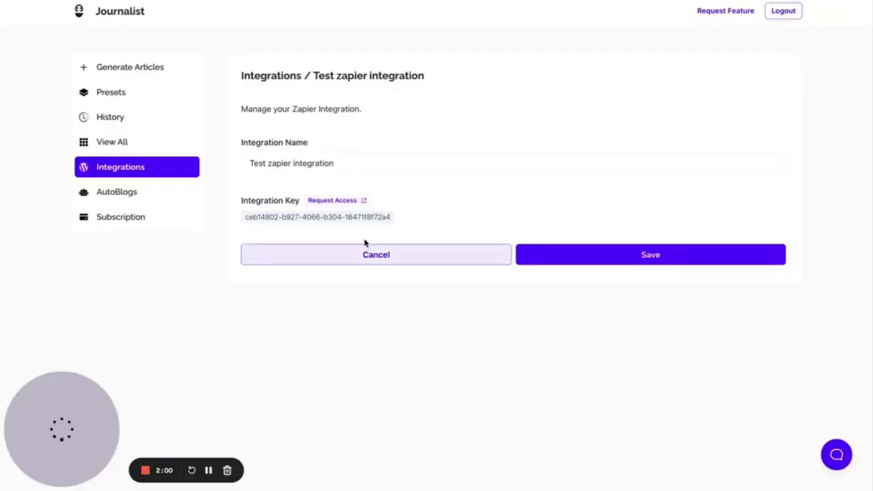
left_click_drag(402, 226, 245, 222)
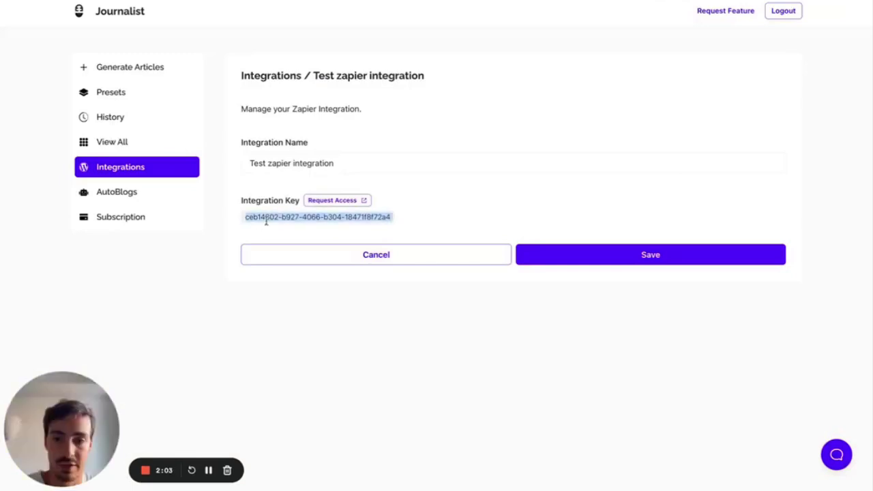
key("ctrl+Tab")
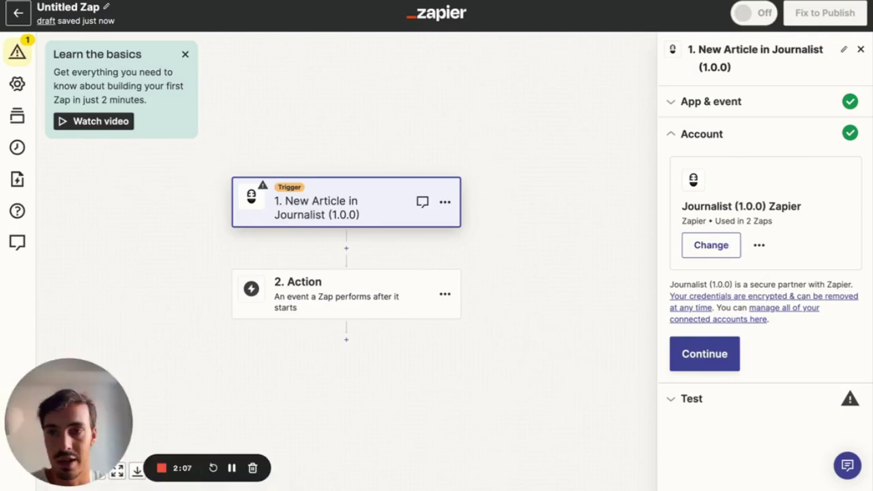
key("ctrl+shift+Tab")
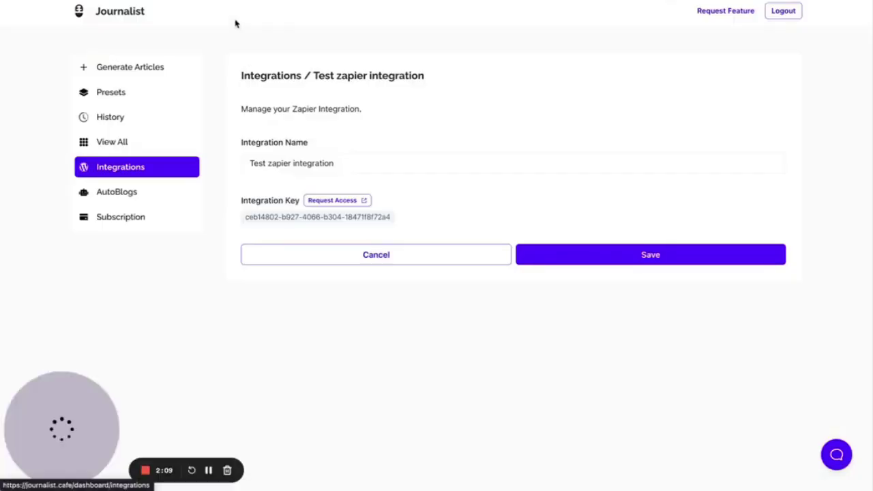
key("ctrl+Tab")
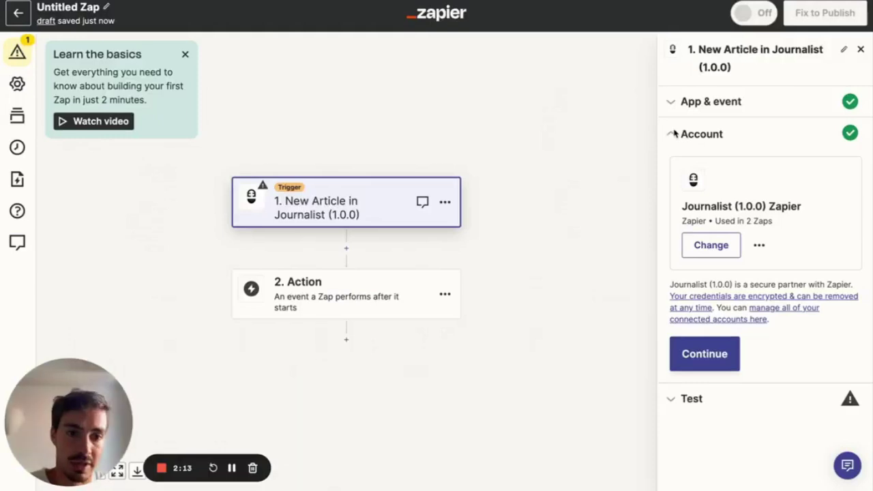
- Continue past the account and test the New Article trigger
left_click(713, 368)
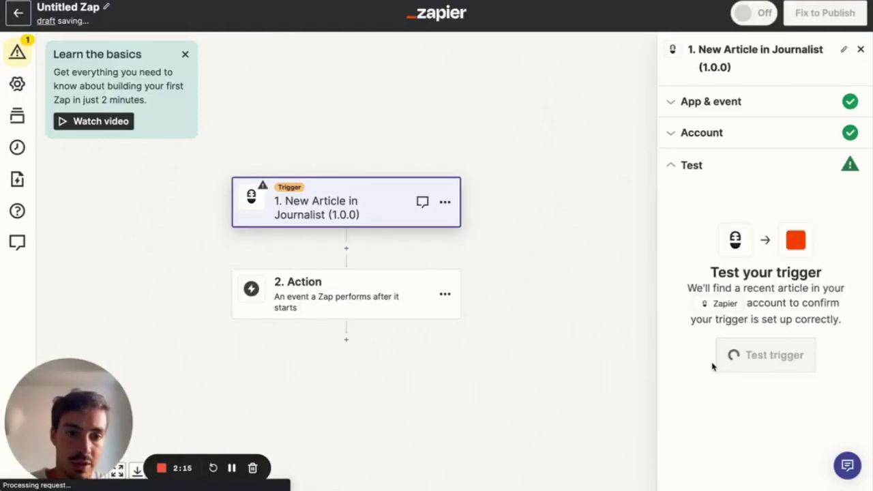
left_click(750, 367)
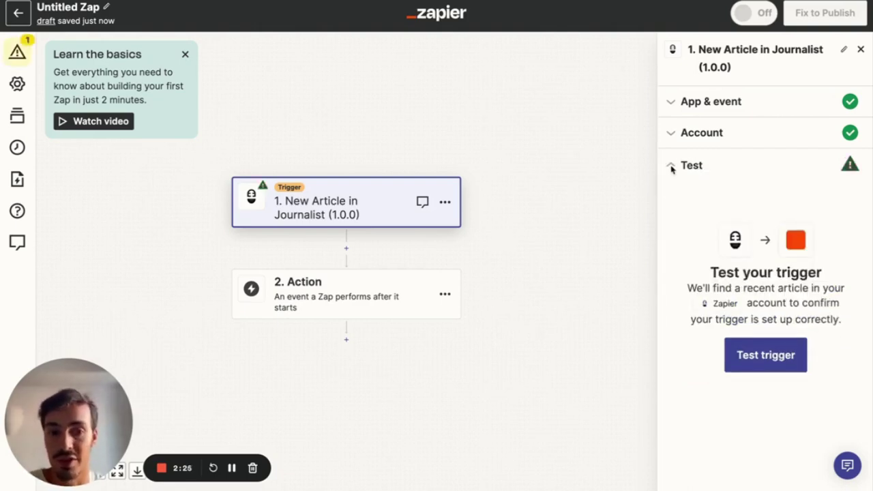
left_click(345, 296)
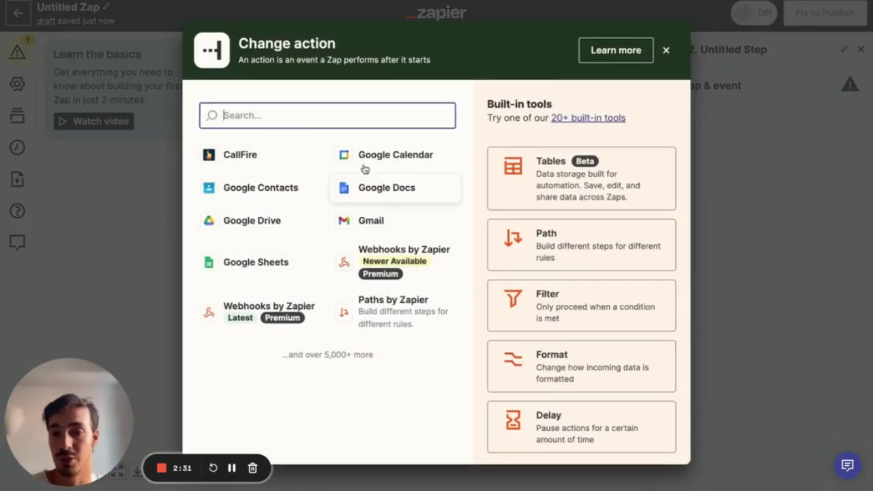
- Search the action app picker for 'ai' and then 'yout', then clear the search
type("ai")
scroll(294, 196, "down", 5)
scroll(294, 197, "up", 5)
key("BackSpace")
key("BackSpace")
type("yout")
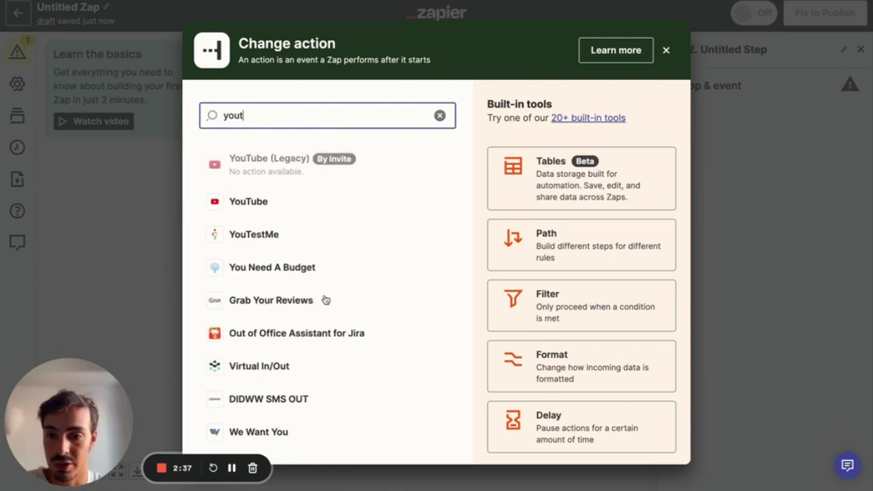
double_click(282, 122)
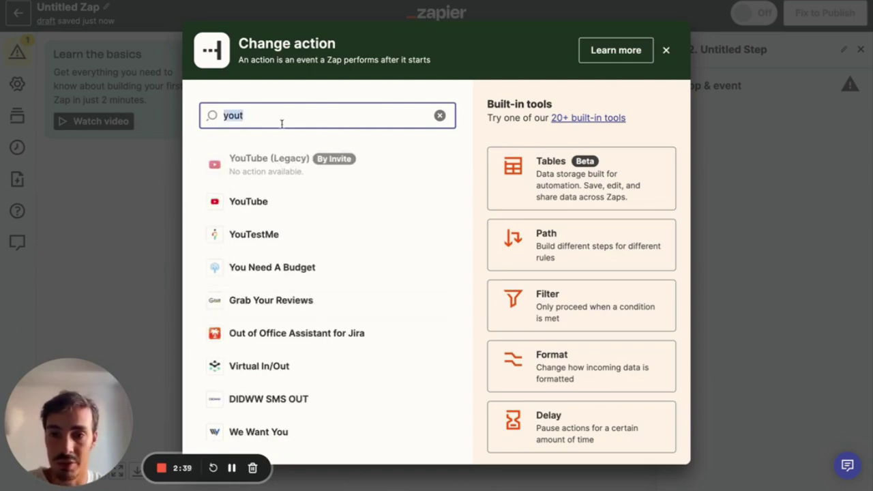
key("BackSpace")
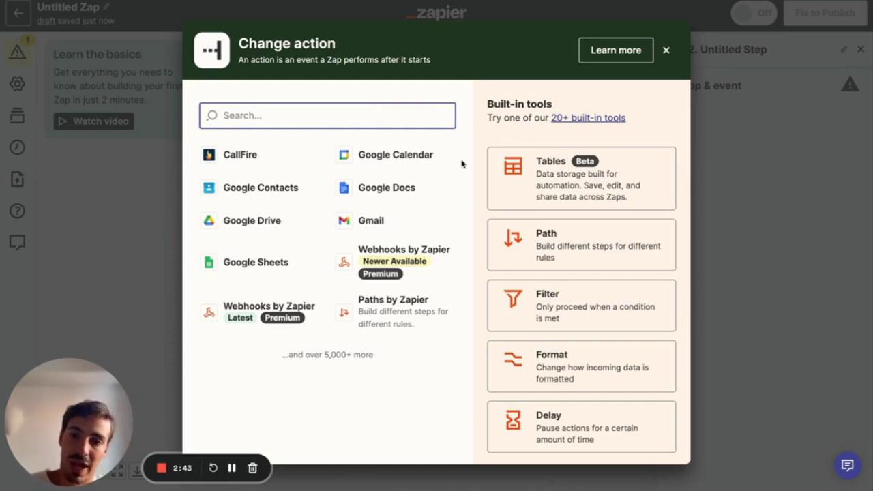
- Close the app picker without choosing an app, pan the canvas, and return to Journalist
left_click(666, 50)
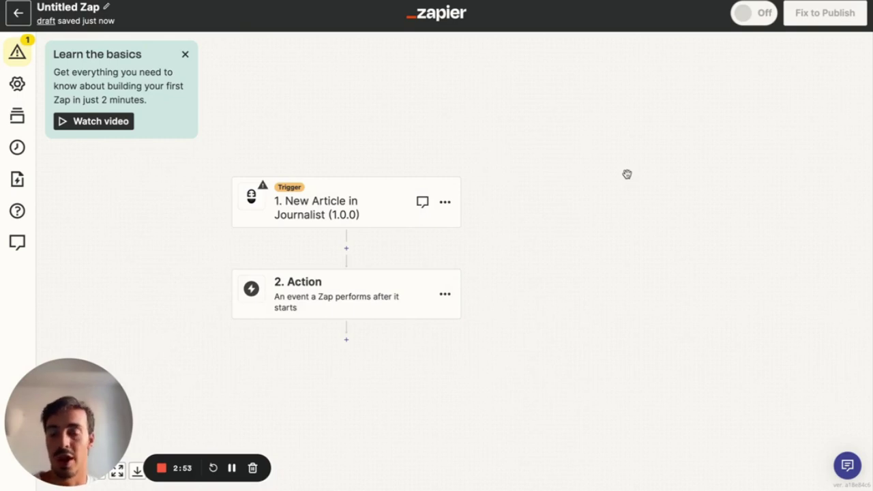
scroll(627, 173, "down", 1)
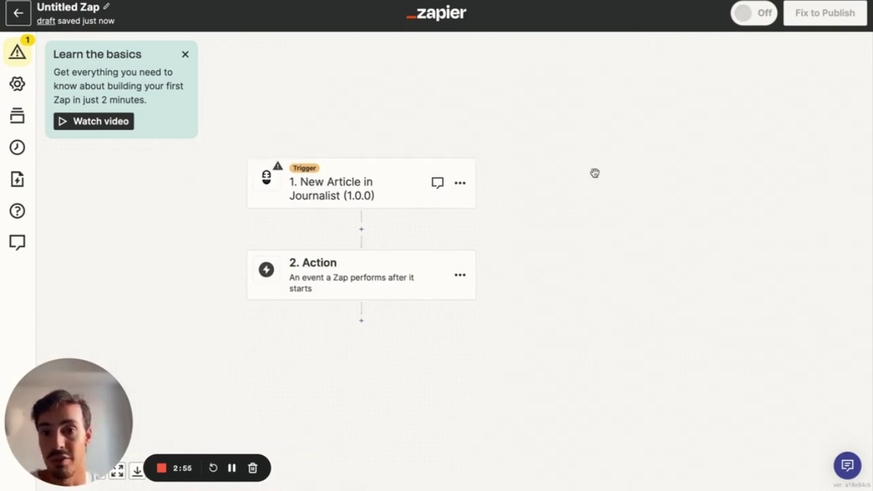
left_click_drag(473, 143, 525, 143)
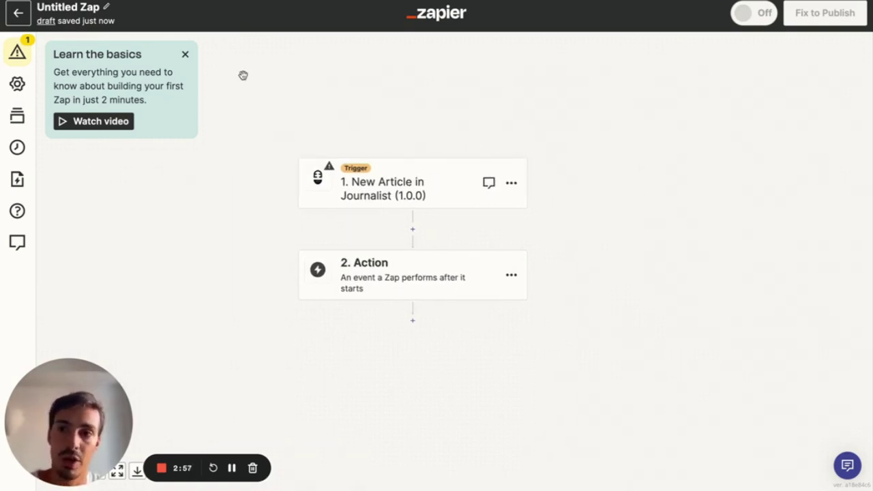
key("ctrl+Tab")
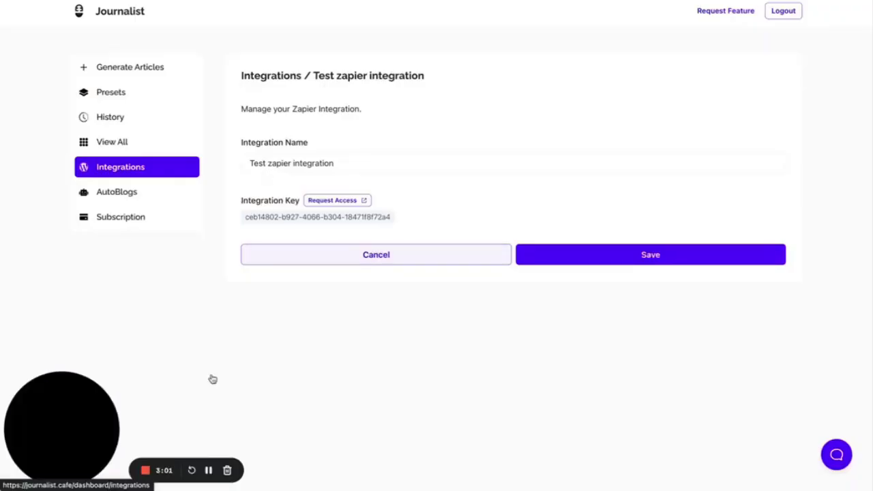
- Scroll the '12 Vegetables You Can Start Planting In September' preview to its YouTube embed
mouse_move(94, 440)
left_click_drag(93, 440, 331, 251)
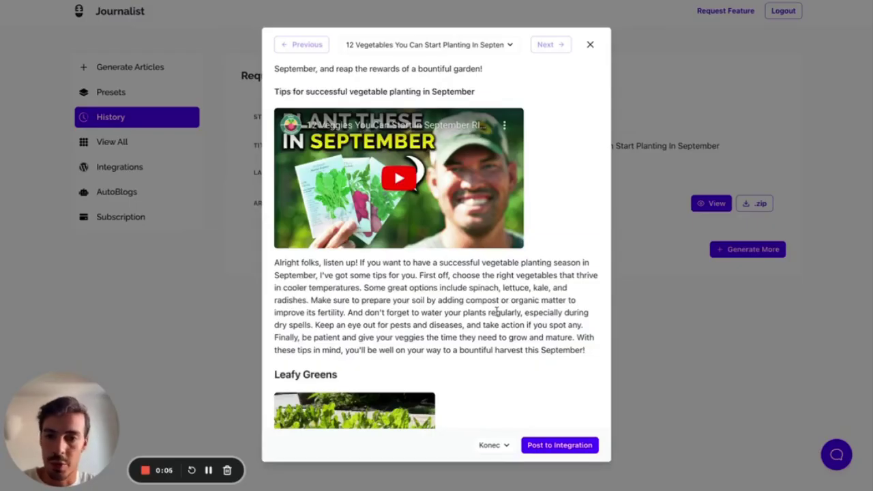
scroll(496, 311, "up", 3)
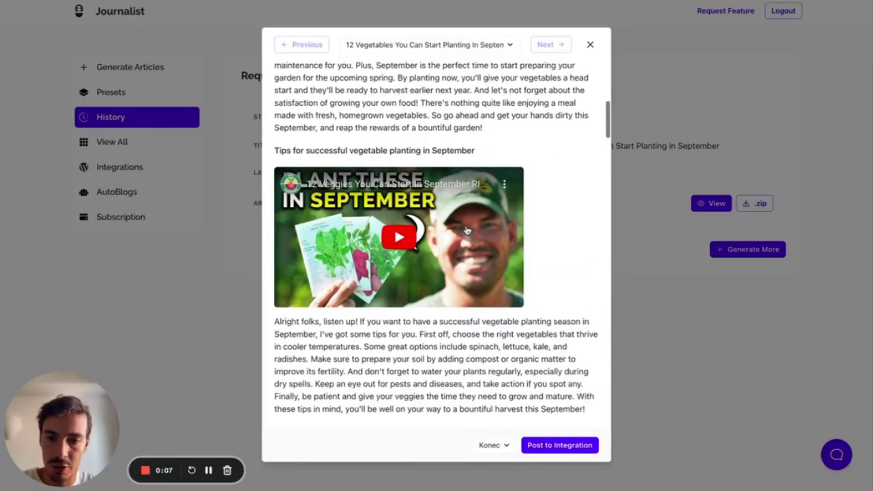
scroll(465, 230, "up", 4)
scroll(466, 231, "down", 10)
scroll(377, 127, "up", 2)
scroll(375, 127, "up", 5)
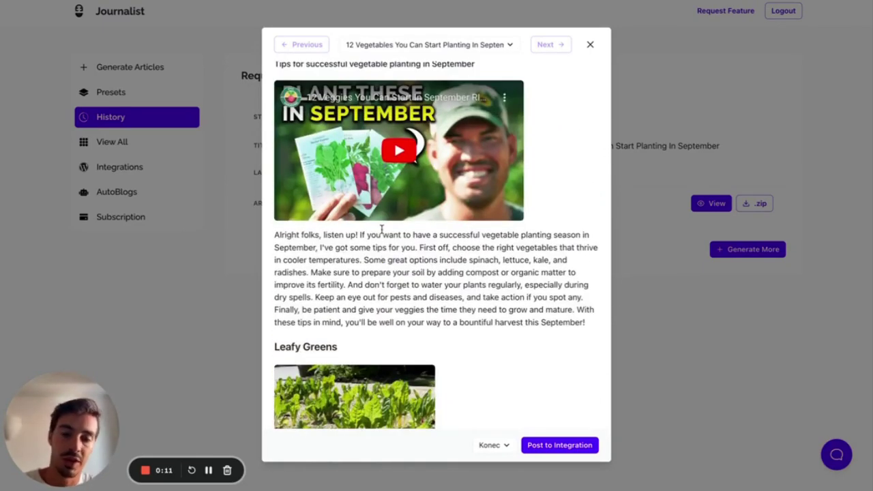
scroll(381, 230, "up", 1)
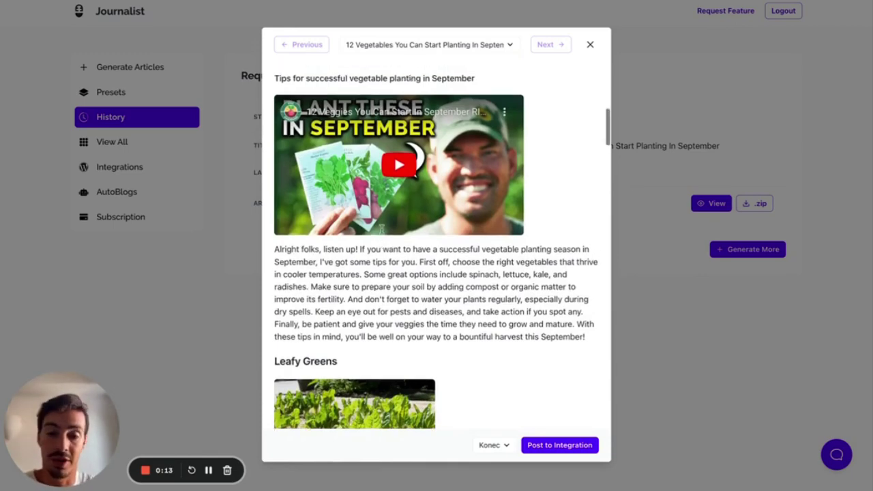
- Play, mute and pause the embedded YouTube video, then close the article preview
left_click(430, 202)
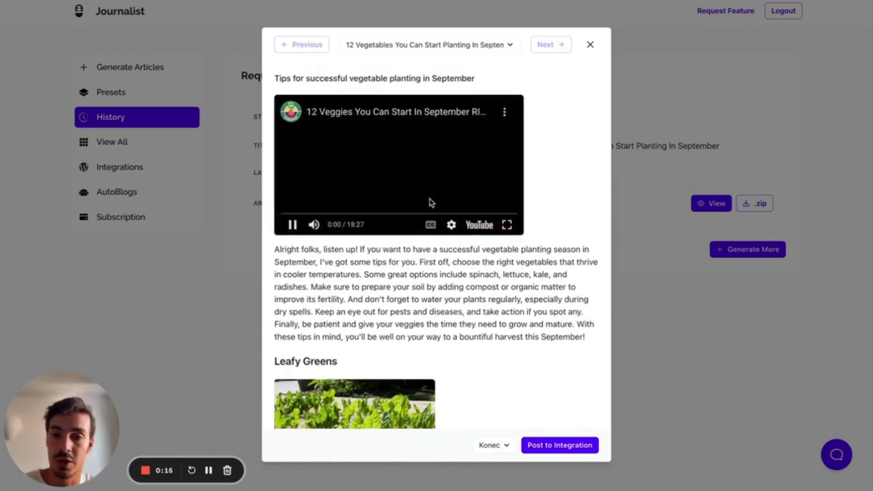
left_click(314, 225)
scroll(417, 250, "up", 1)
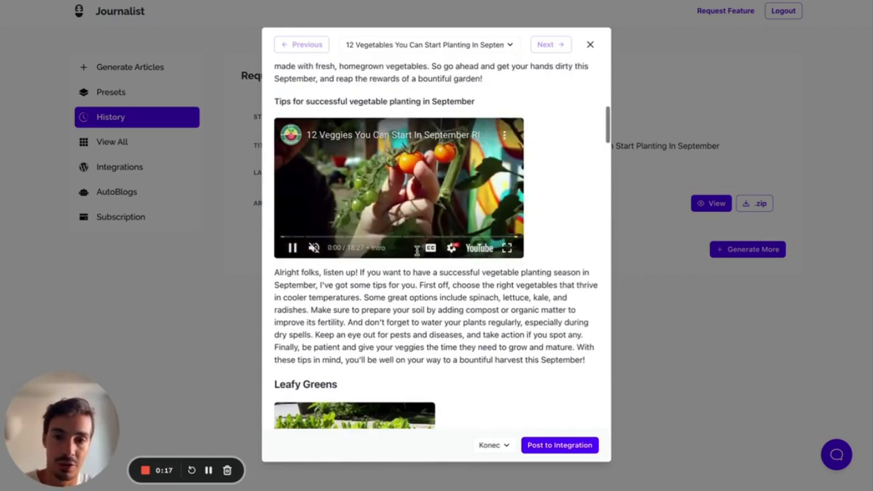
scroll(417, 250, "up", 3)
left_click(417, 250)
scroll(545, 216, "up", 10)
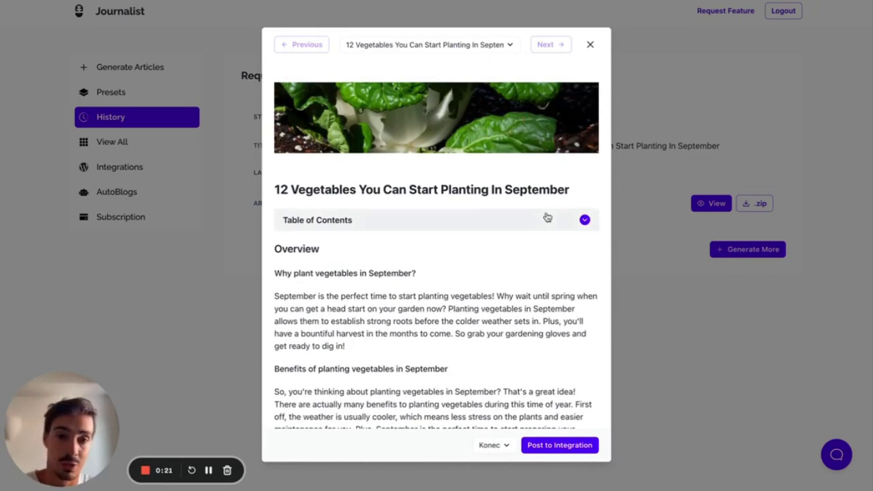
scroll(546, 216, "down", 9)
scroll(546, 216, "down", 15)
scroll(546, 216, "down", 3)
scroll(546, 216, "up", 14)
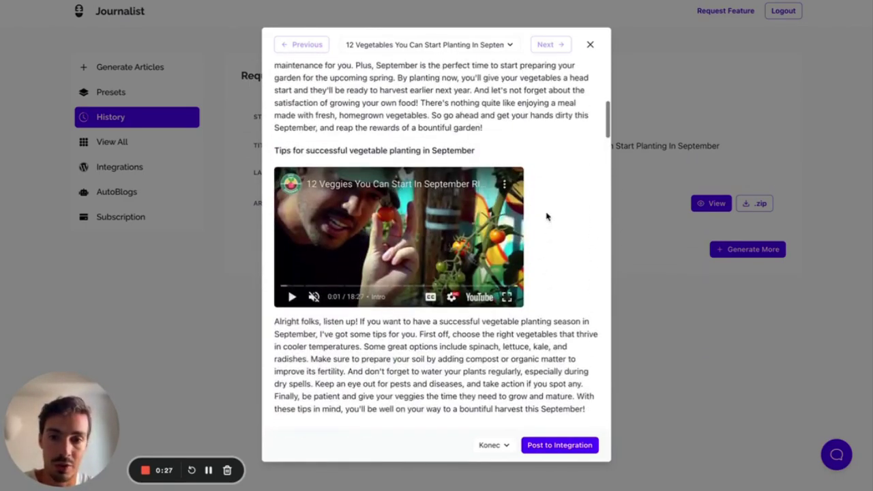
left_click(599, 45)
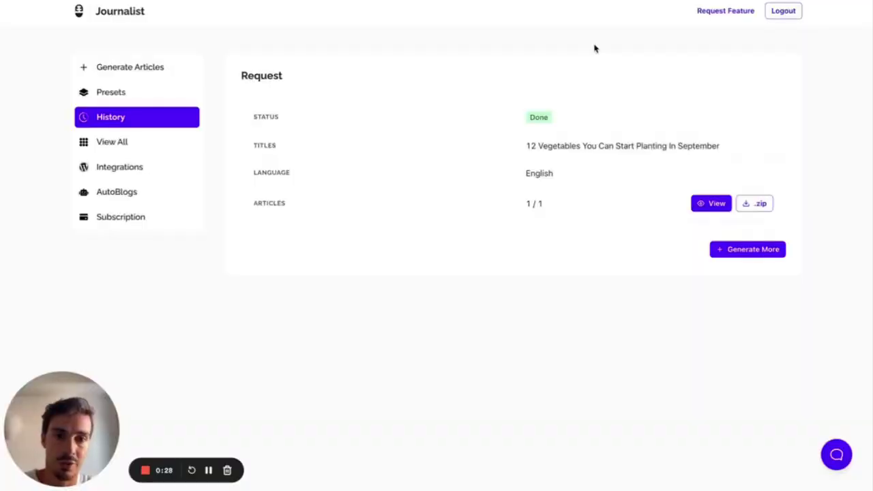
- Switch article generation to Advanced mode and open the 'With video' preset for editing
left_click(140, 74)
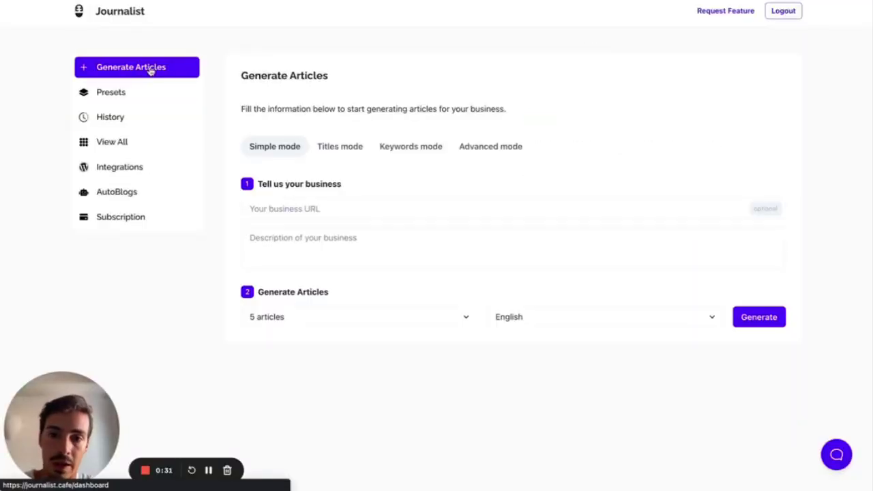
left_click(462, 148)
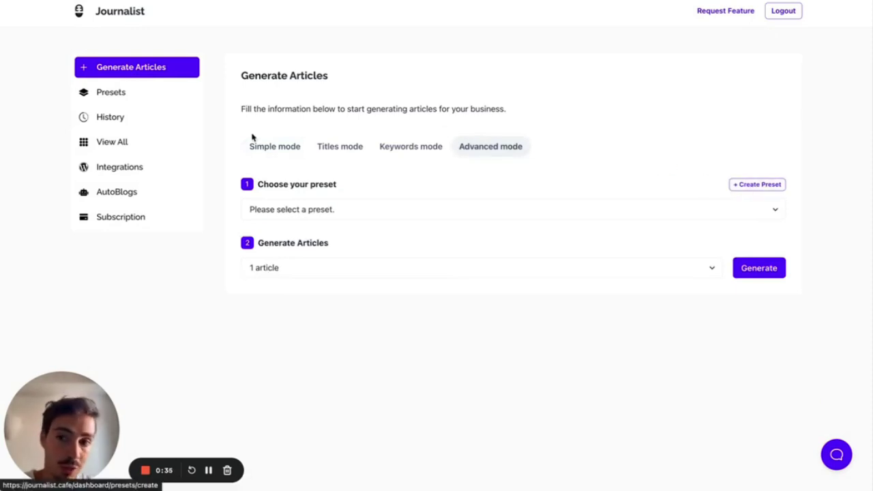
left_click(124, 95)
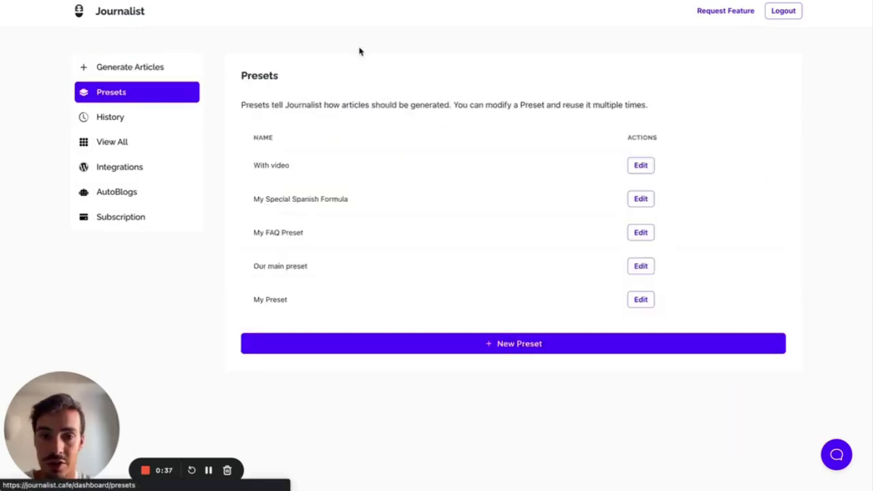
left_click(641, 165)
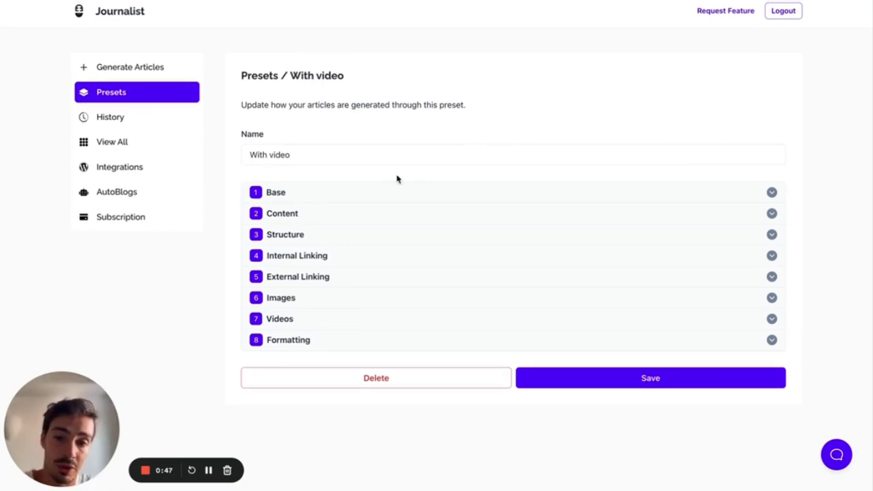
- Expand section 7 Videos and place the cursor in the YouTube Videos box
left_click(317, 320)
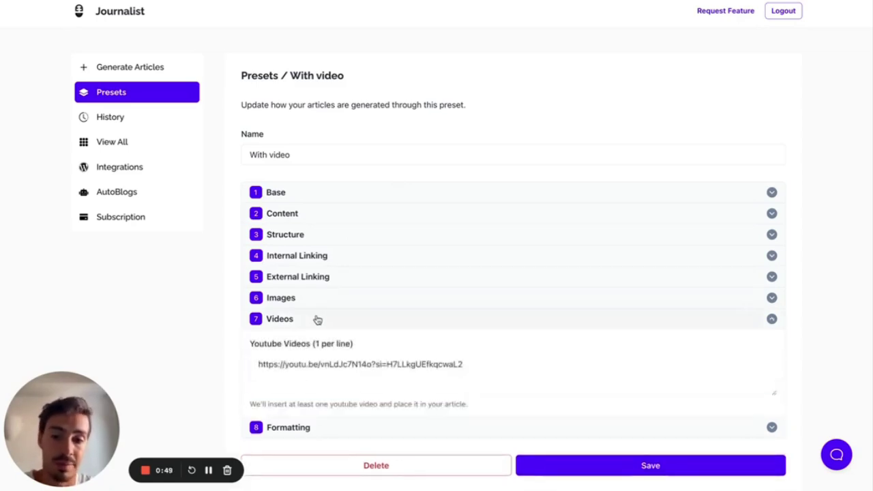
scroll(317, 320, "down", 1)
left_click(258, 336)
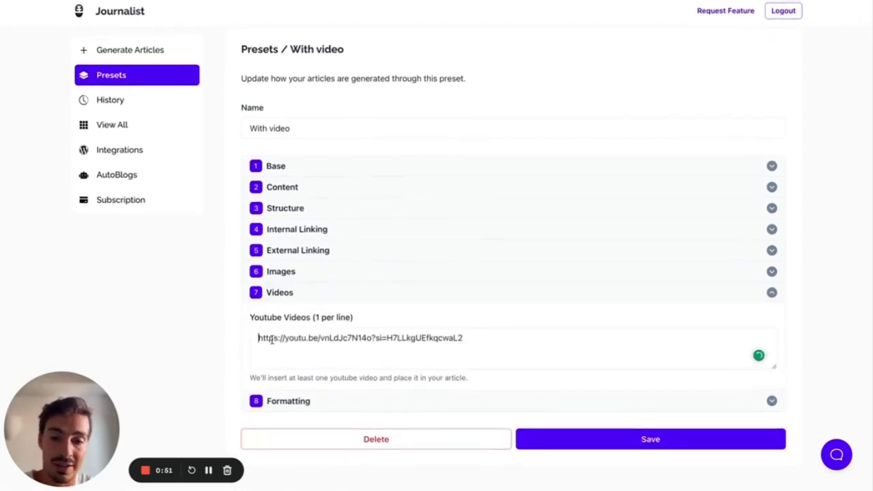
- Add test lines with 'f' under the existing YouTube link, then delete them
key("Return")
type("f")
key("Return")
type("f")
key("Return")
type("f")
key("Return")
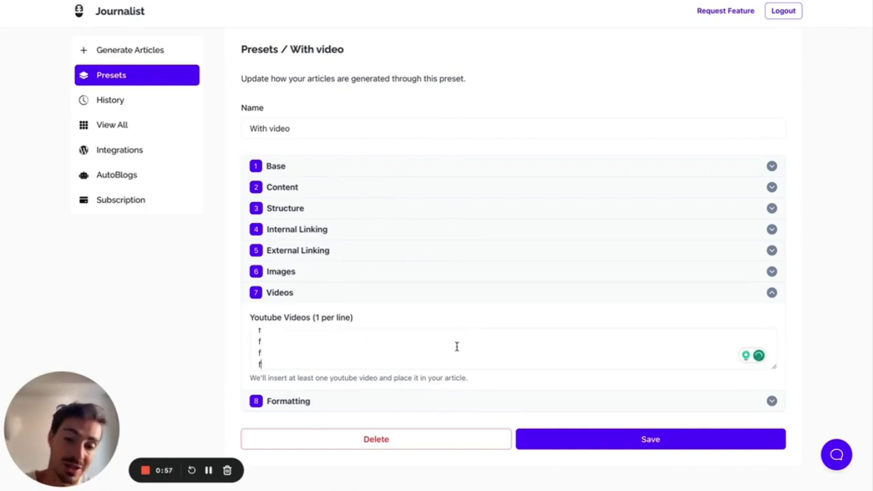
scroll(380, 344, "up", 2)
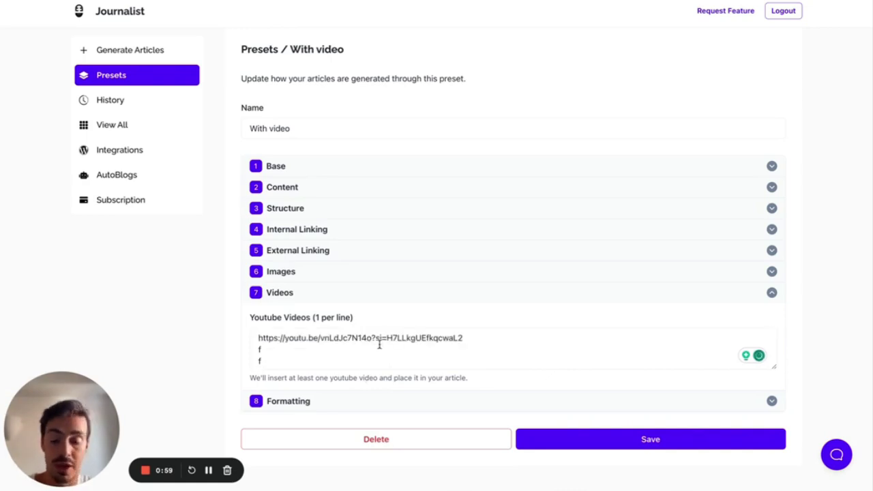
key("BackSpace")
key("BackSpace")
key("BackSpace")
key("BackSpace")
key("BackSpace")
key("BackSpace")
key("BackSpace")
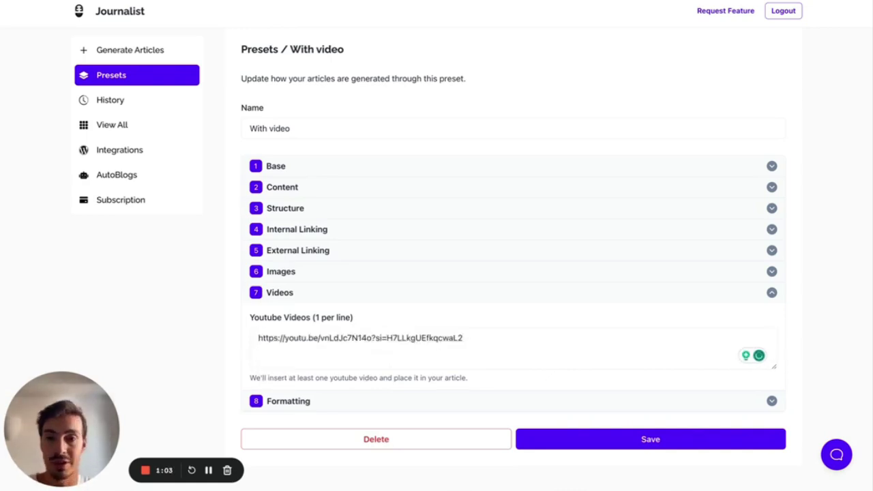
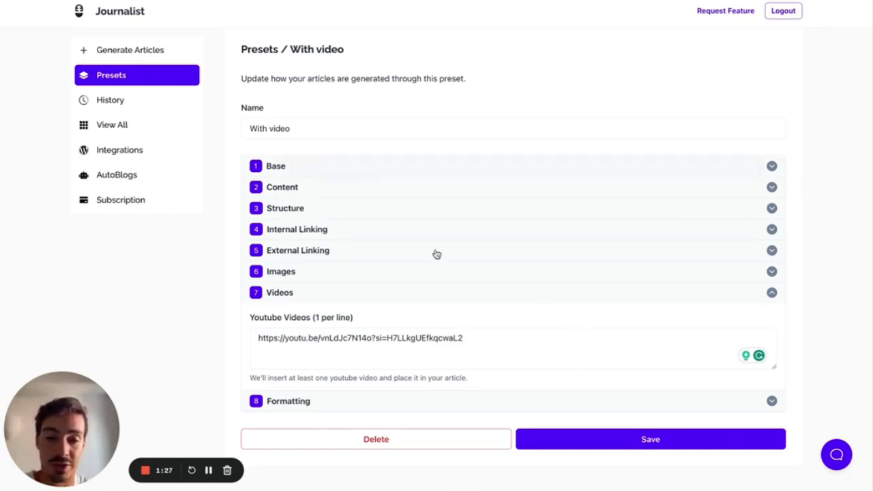
- Collapse the With video preset's Videos section and return to the Generate Articles page
left_click(492, 296)
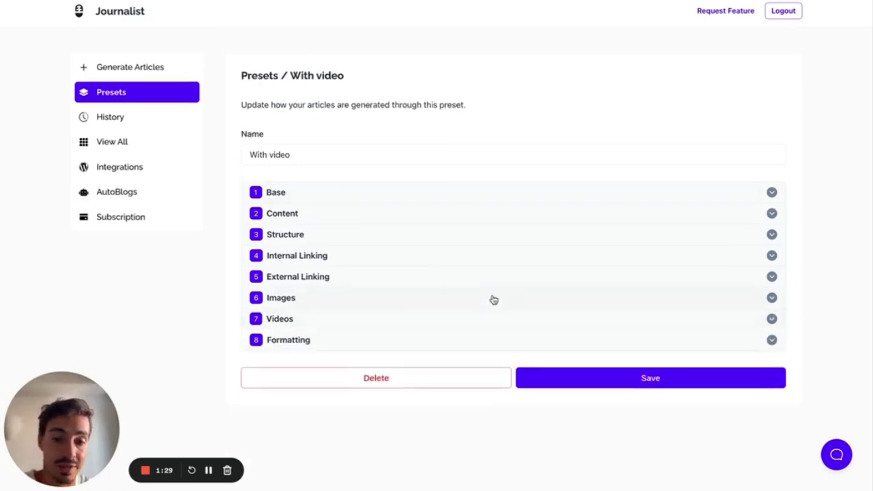
left_click(101, 67)
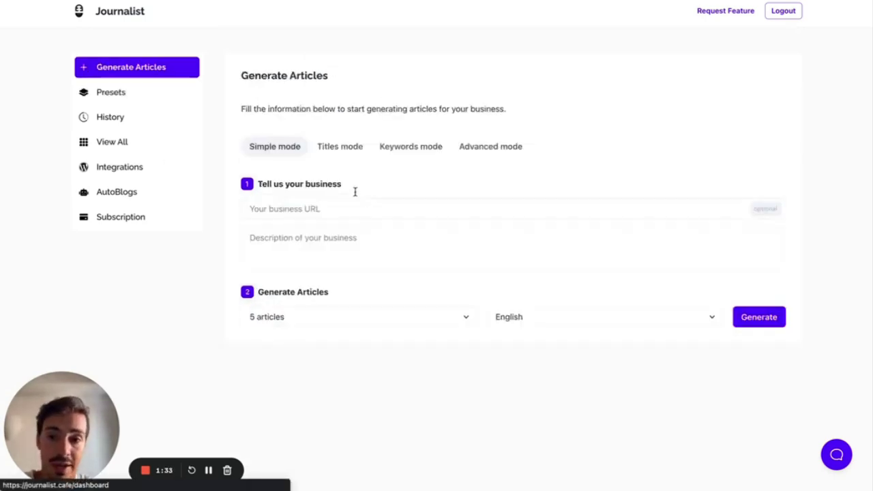
- Set article generation to use the With video preset with 1 article
left_click(518, 147)
left_click(455, 209)
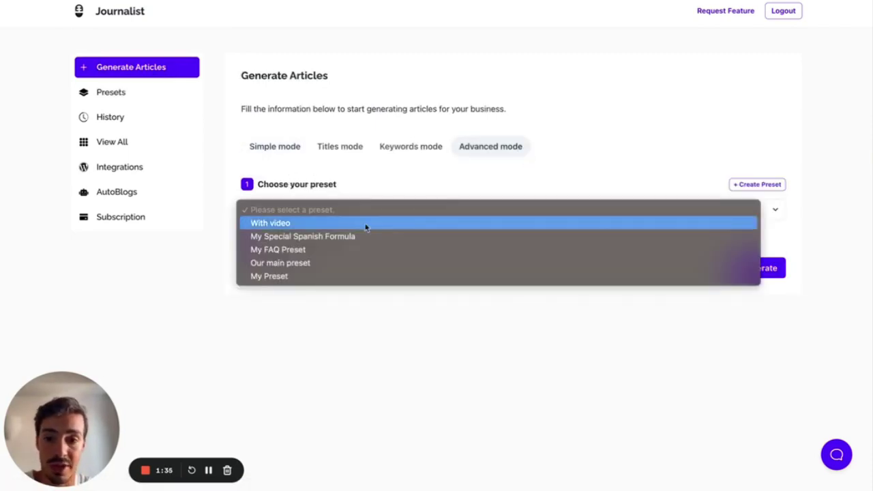
left_click(336, 225)
left_click(350, 270)
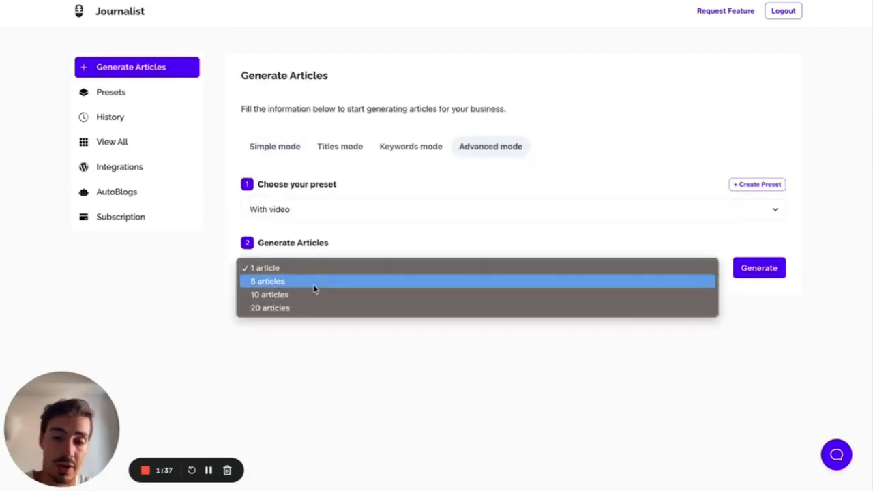
left_click(362, 393)
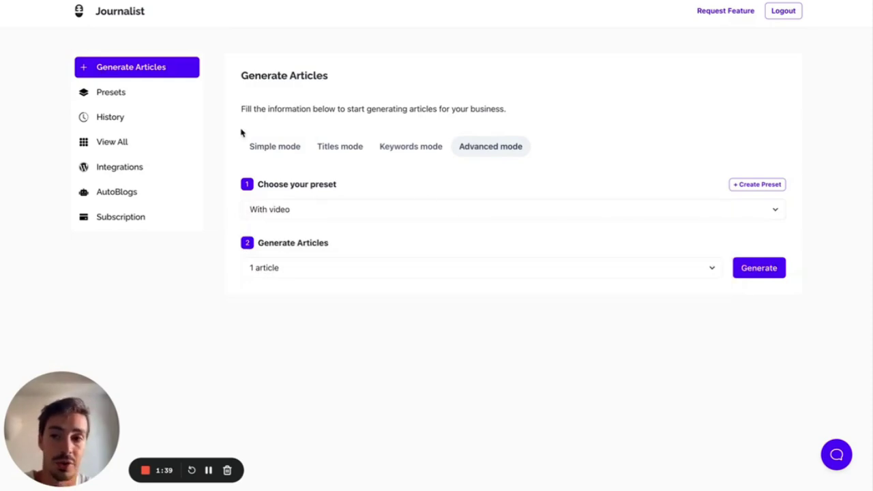
- Open the September vegetables request from History and preview its article
left_click(139, 116)
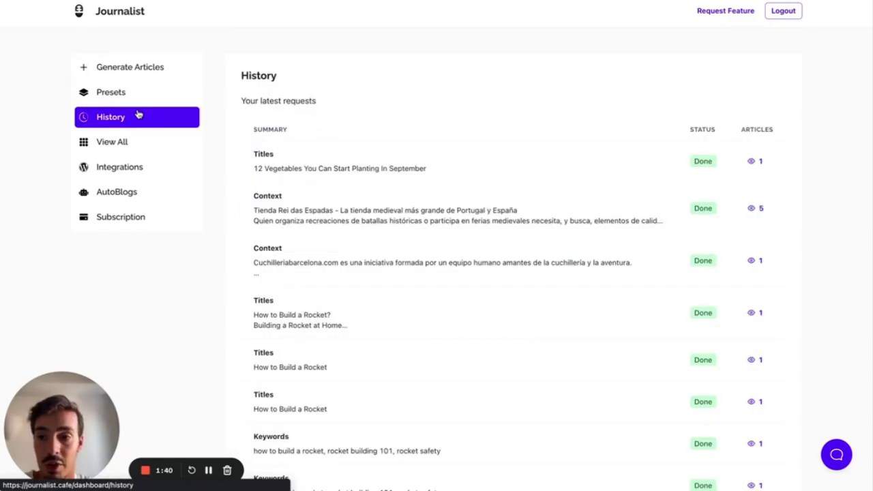
left_click(751, 162)
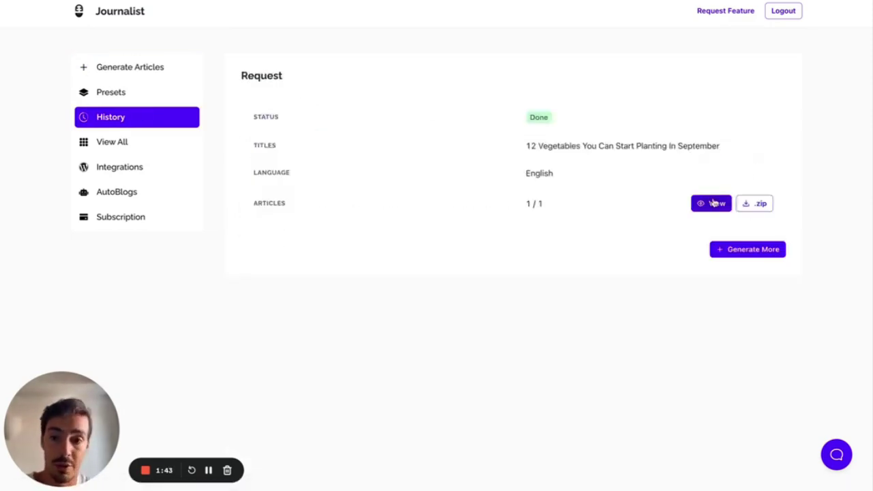
left_click(712, 202)
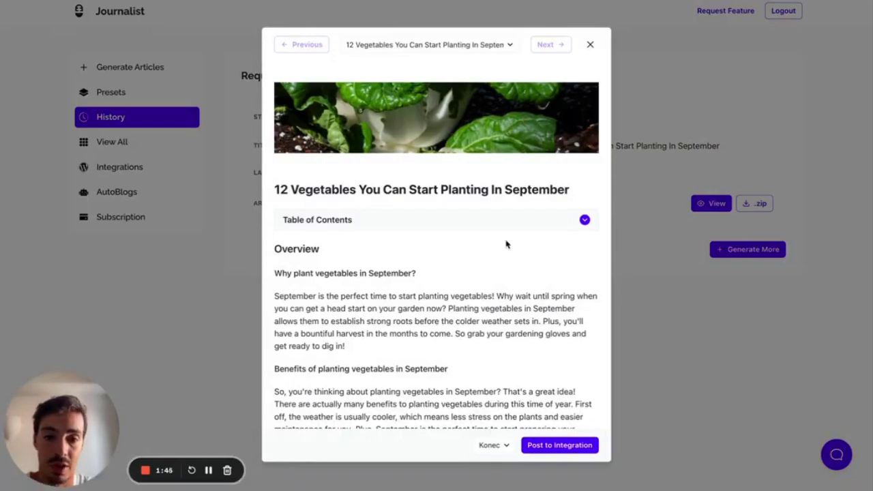
- Scroll through the September vegetables article preview to review its content
scroll(507, 243, "down", 5)
scroll(507, 243, "down", 2)
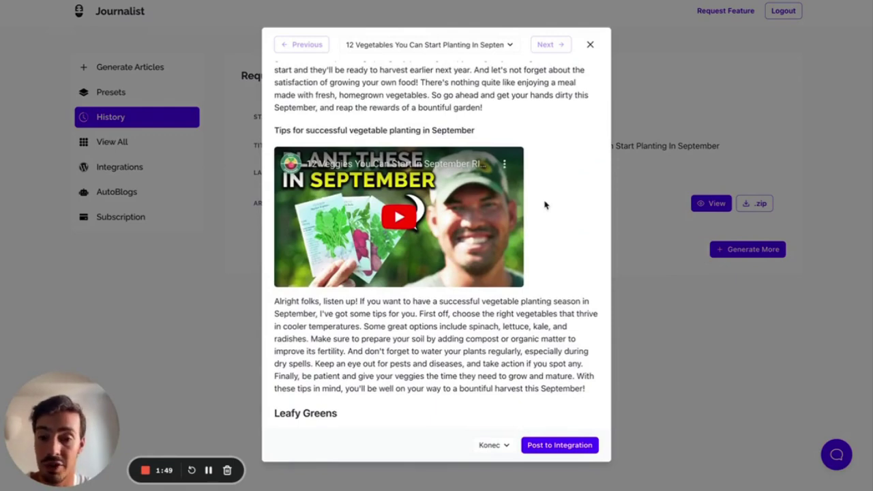
scroll(545, 204, "down", 15)
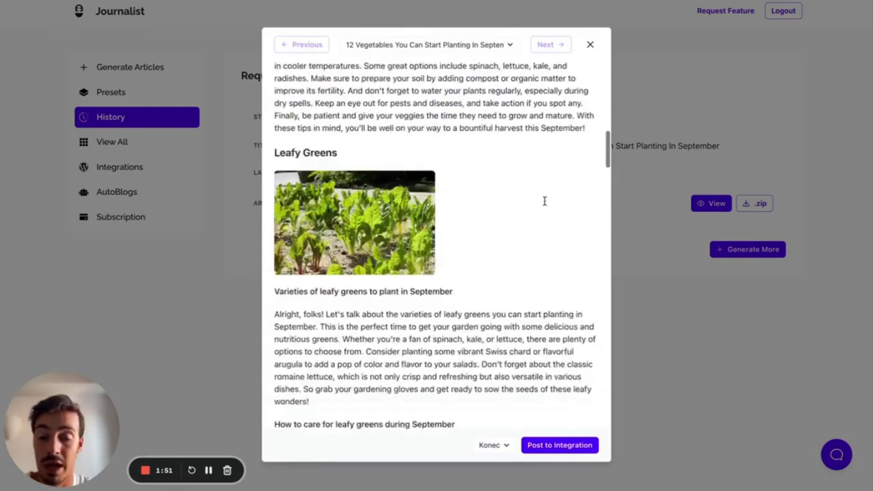
scroll(544, 205, "down", 5)
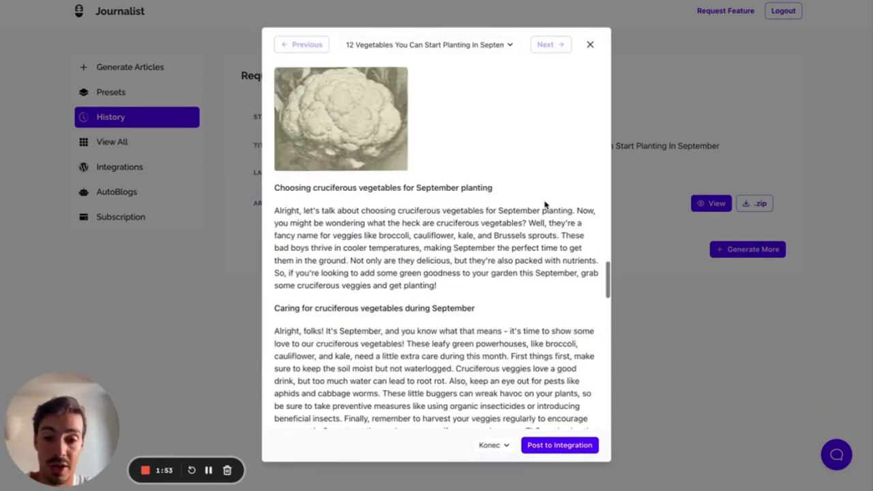
scroll(368, 234, "down", 5)
scroll(367, 235, "down", 10)
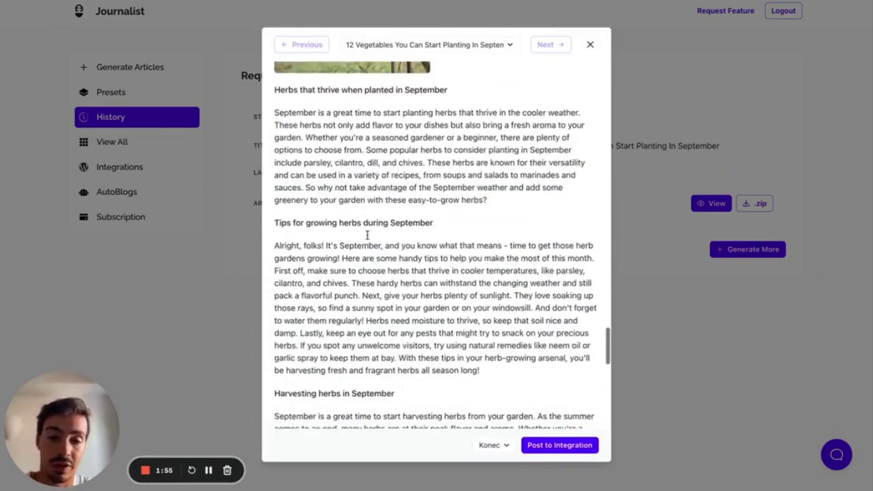
scroll(369, 238, "up", 20)
scroll(367, 236, "up", 10)
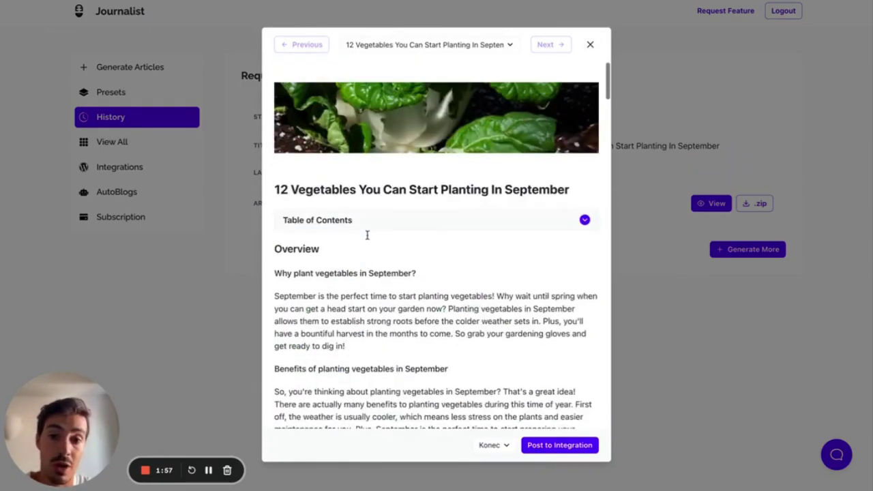
scroll(367, 236, "down", 5)
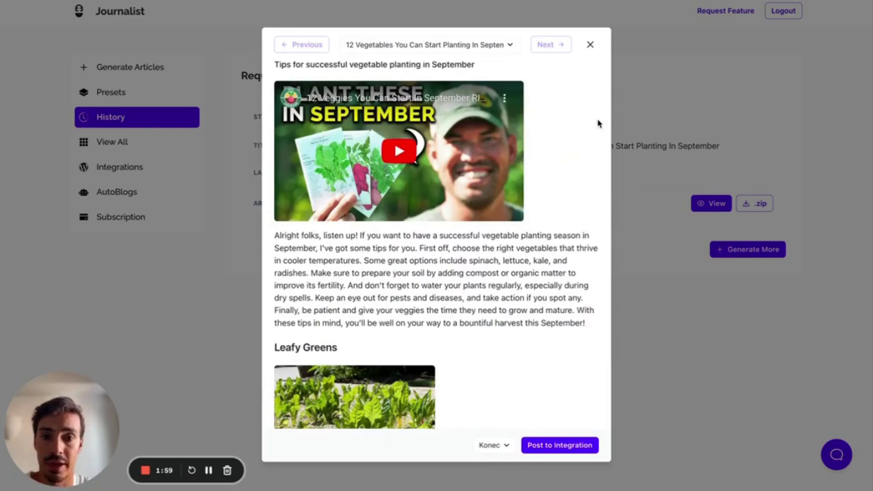
scroll(573, 150, "up", 1)
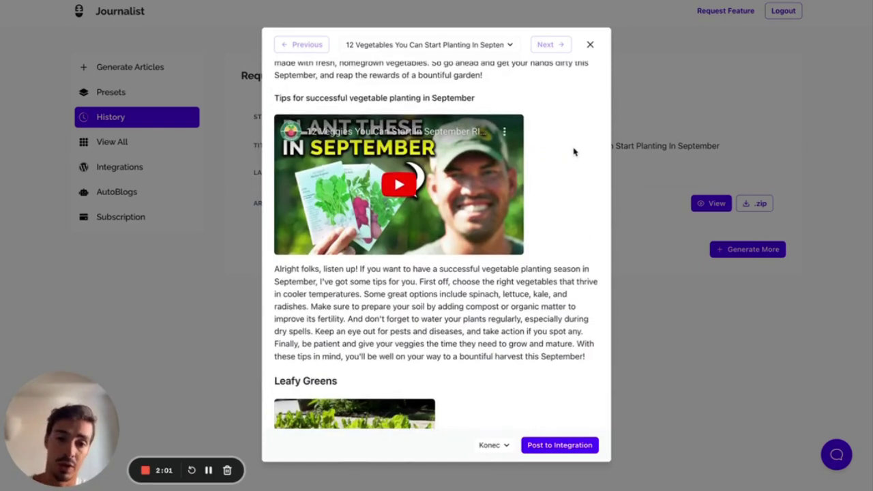
scroll(573, 143, "up", 3)
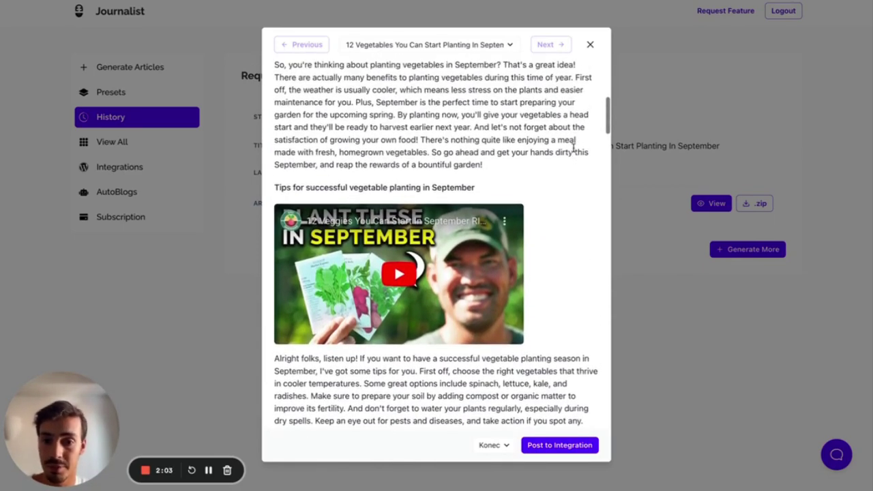
scroll(573, 141, "up", 10)
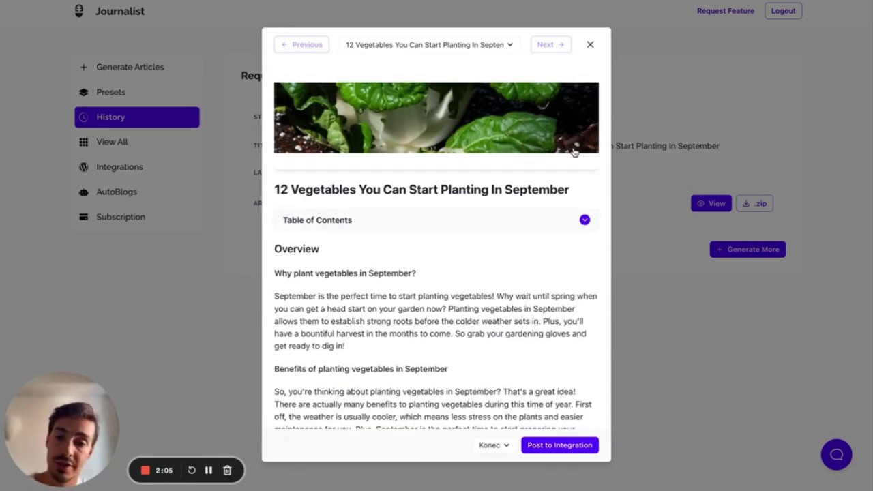
- Expand and collapse the Table of Contents, review further, then close the preview
left_click(542, 225)
left_click(532, 224)
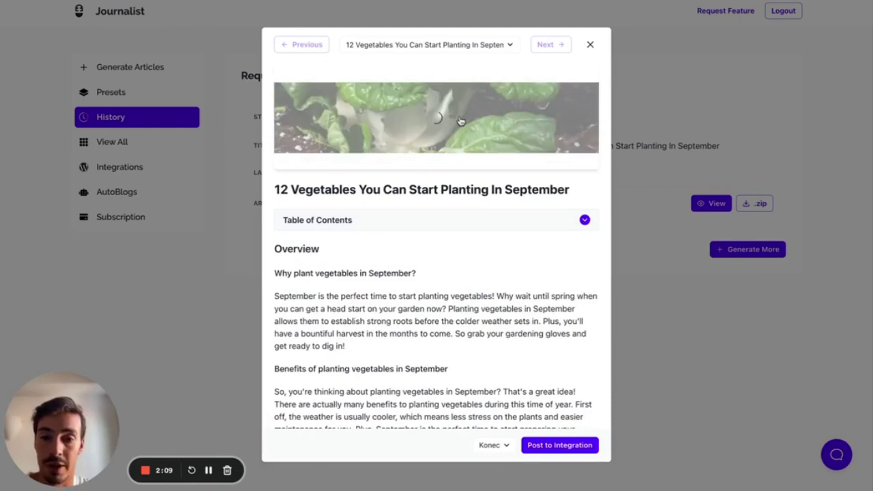
scroll(477, 143, "down", 5)
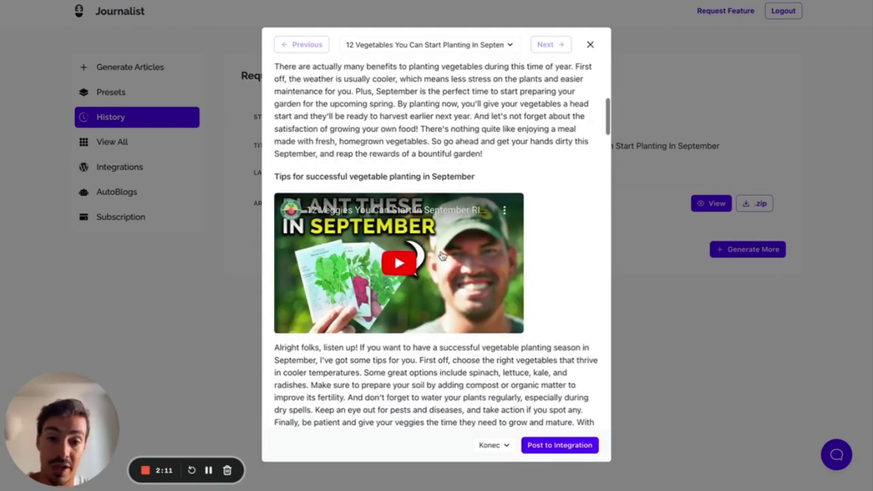
scroll(442, 255, "down", 5)
scroll(364, 189, "down", 7)
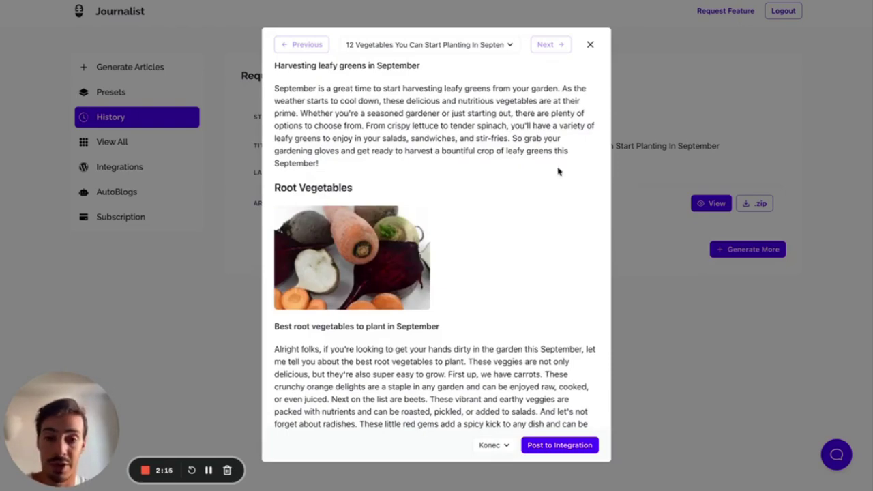
scroll(532, 226, "down", 10)
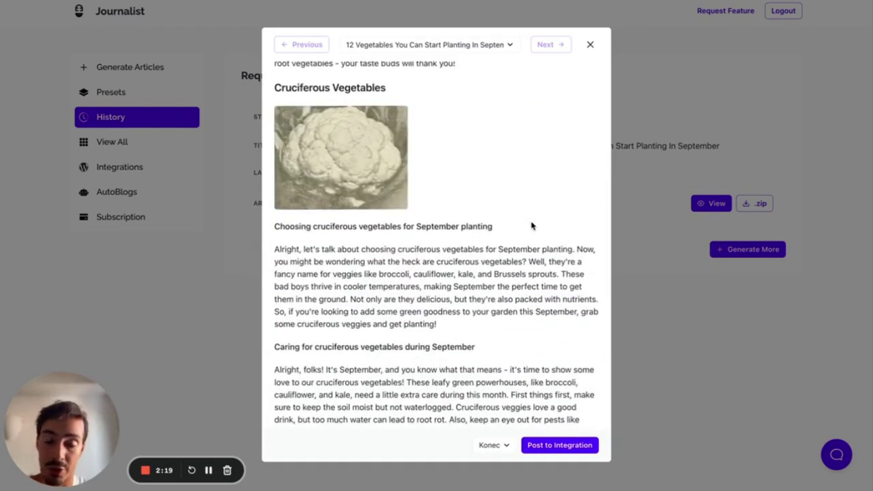
scroll(532, 226, "up", 15)
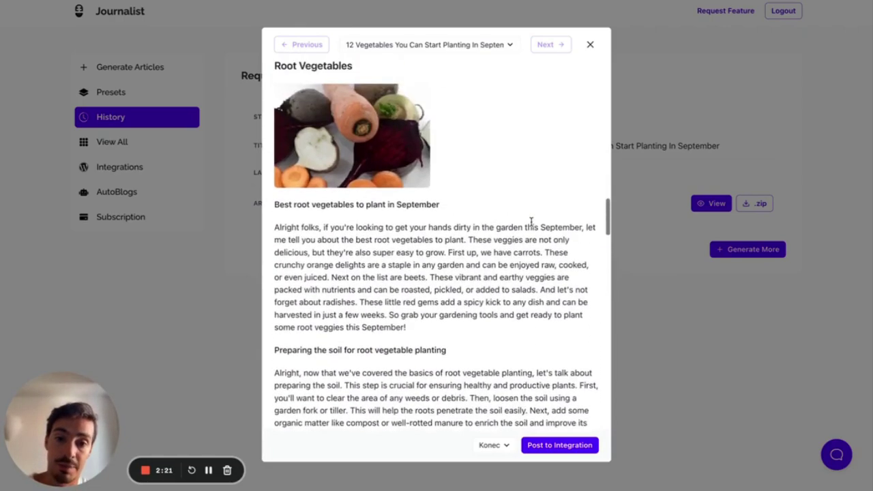
scroll(532, 226, "up", 6)
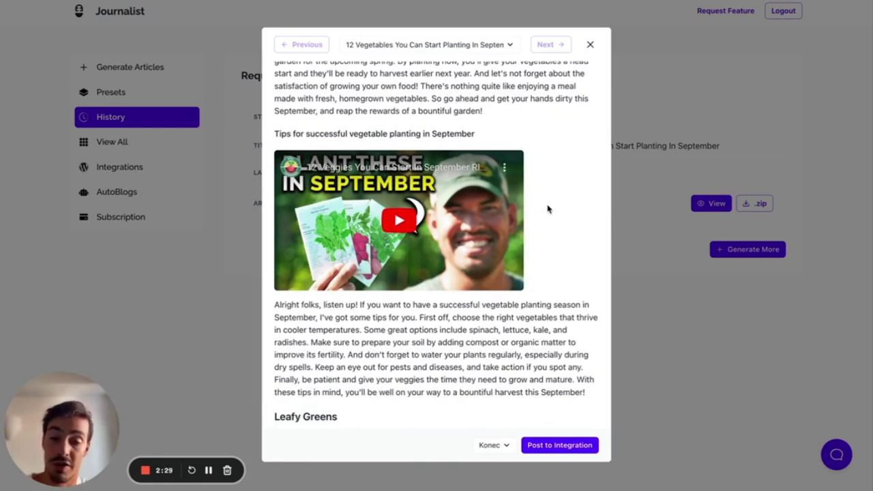
left_click(591, 45)
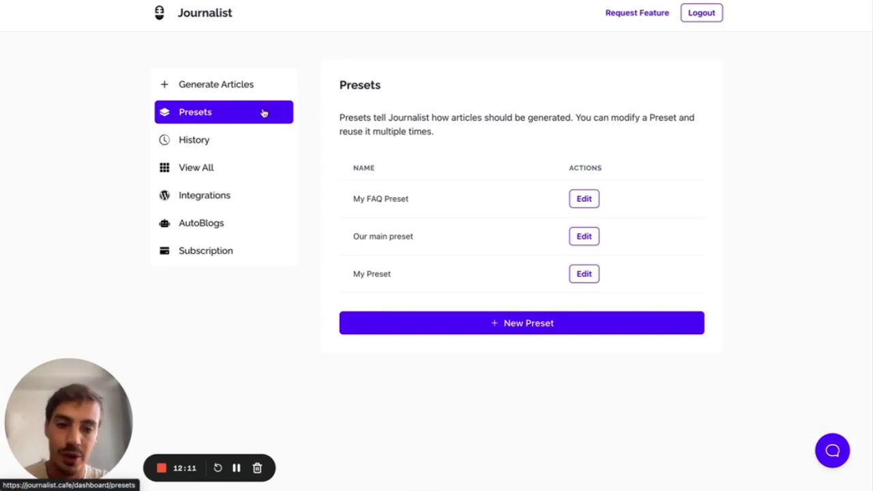
left_click(480, 325)
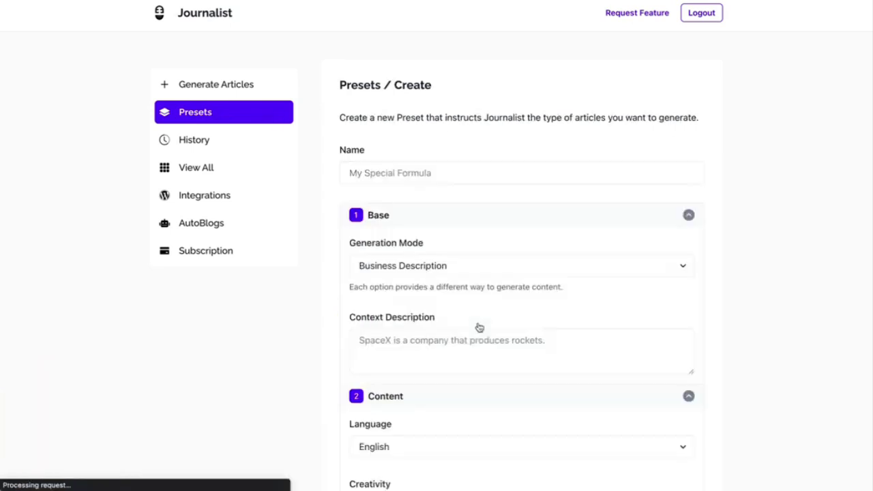
left_click(480, 217)
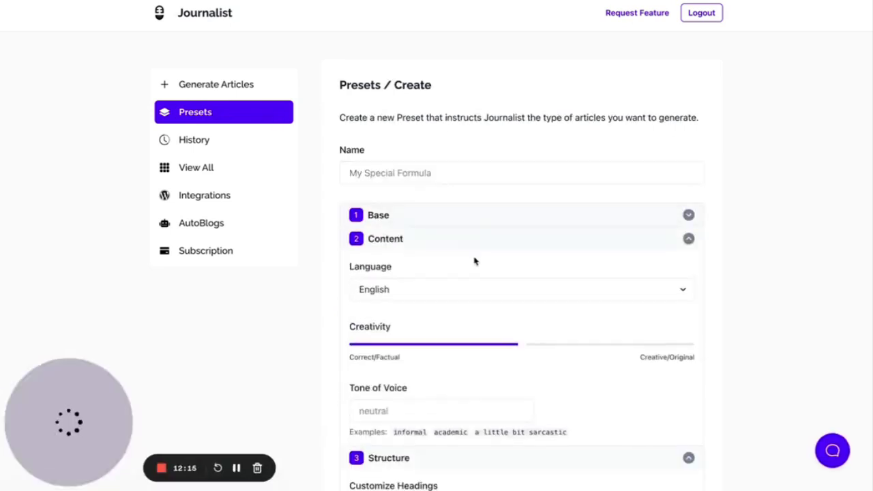
left_click(479, 240)
left_click(464, 264)
left_click(458, 289)
left_click(456, 310)
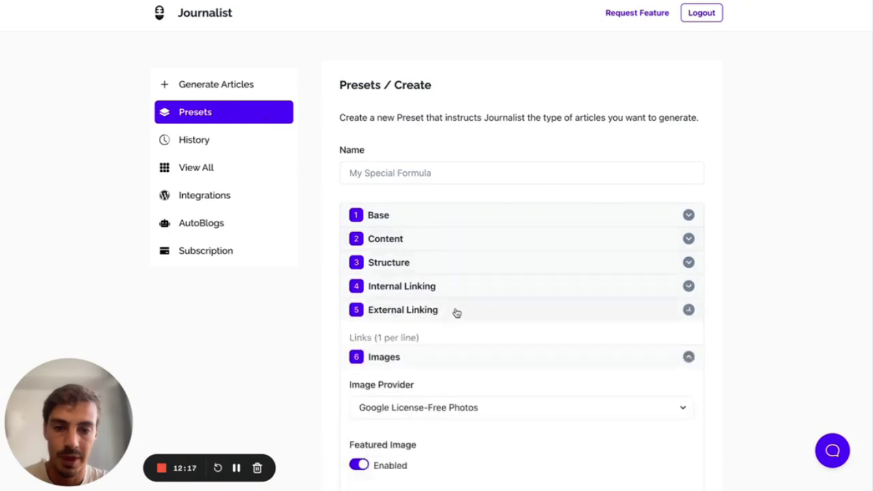
left_click(451, 341)
left_click(448, 357)
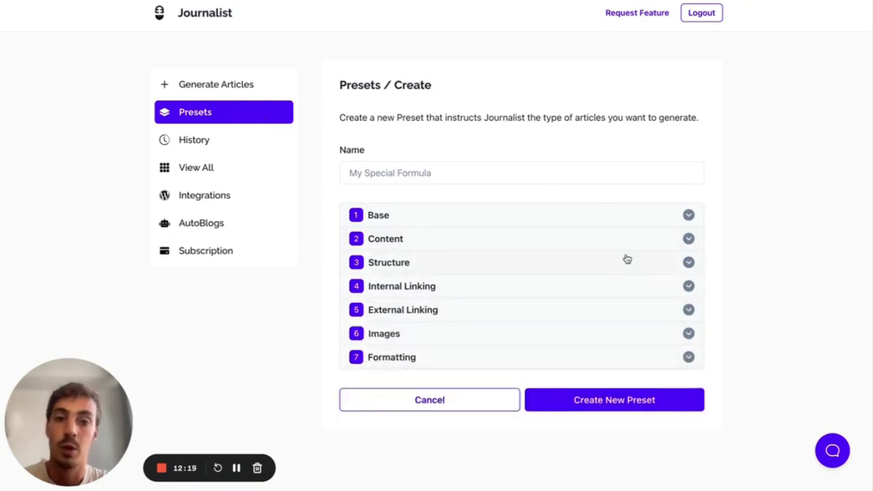
left_click(508, 174)
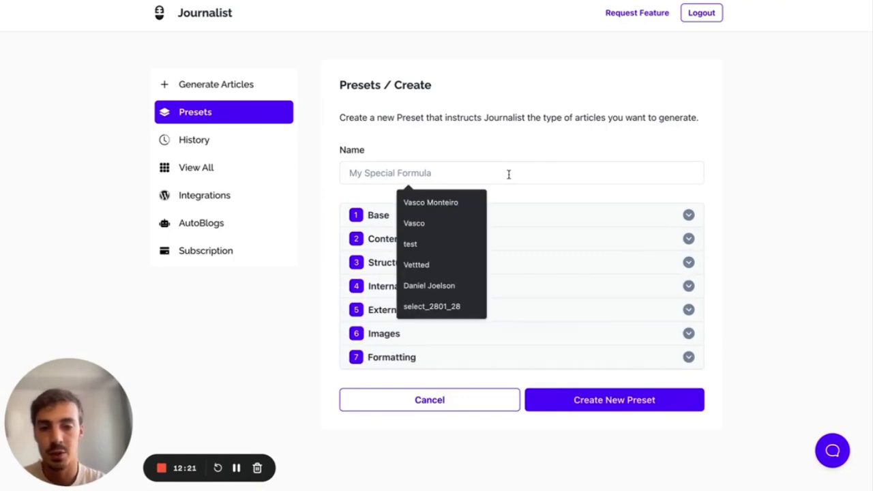
type("Pre")
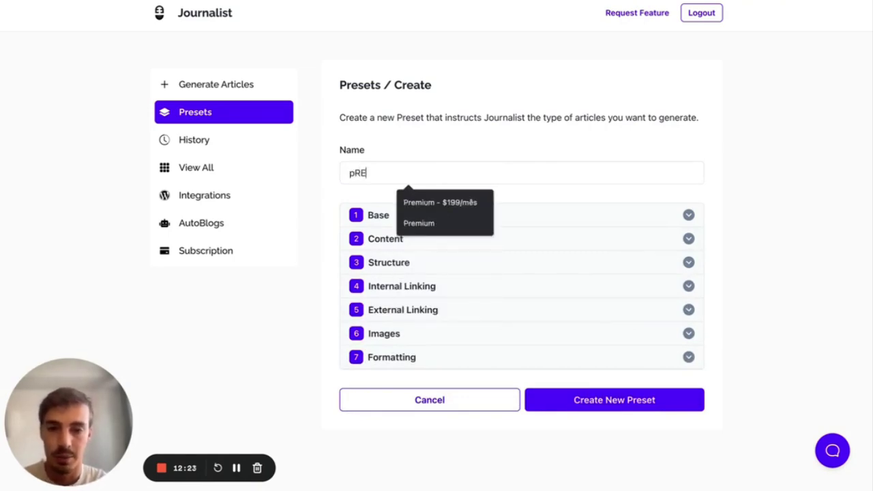
key("BackSpace")
key("BackSpace")
key("BackSpace")
type("Test Preset")
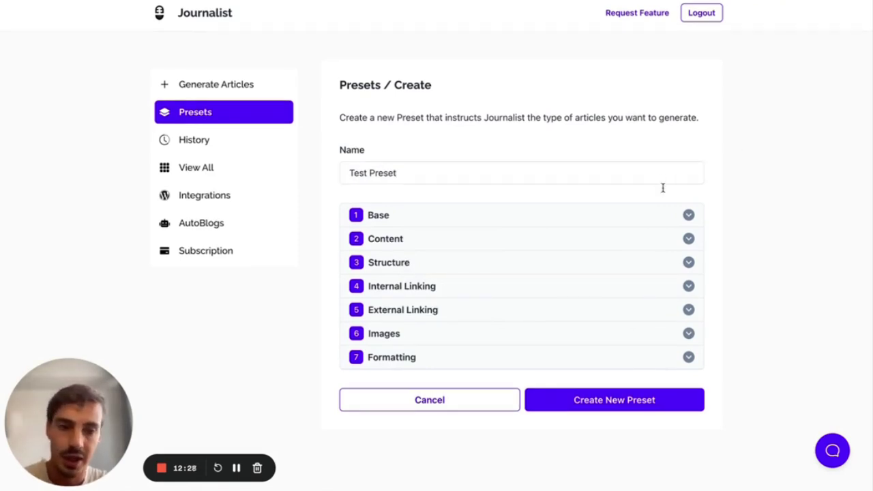
left_click(655, 218)
scroll(655, 220, "down", 2)
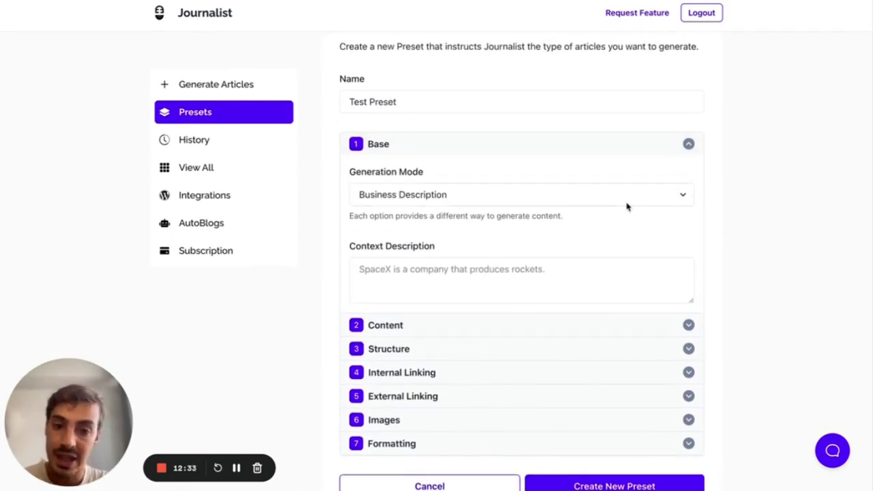
left_click(628, 203)
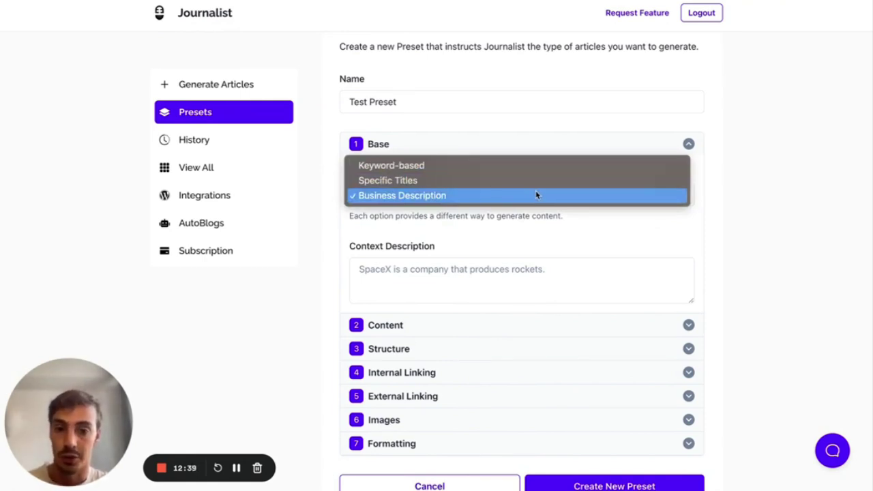
left_click(600, 198)
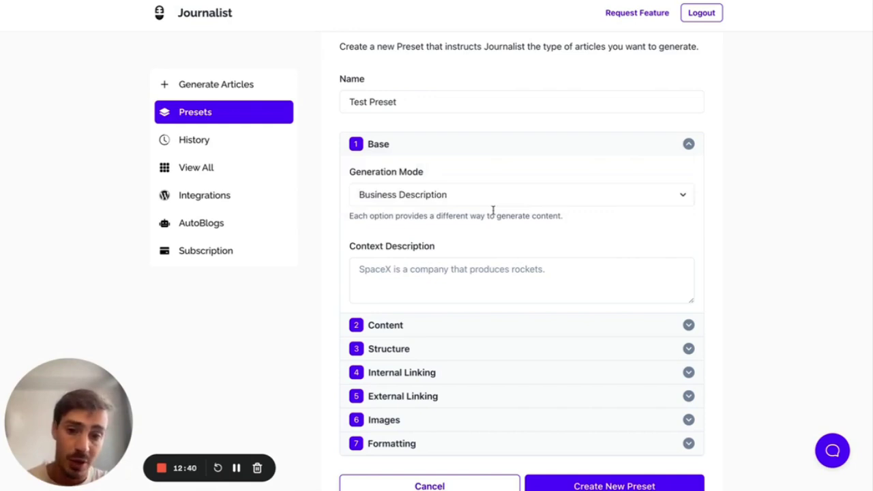
scroll(493, 210, "down", 1)
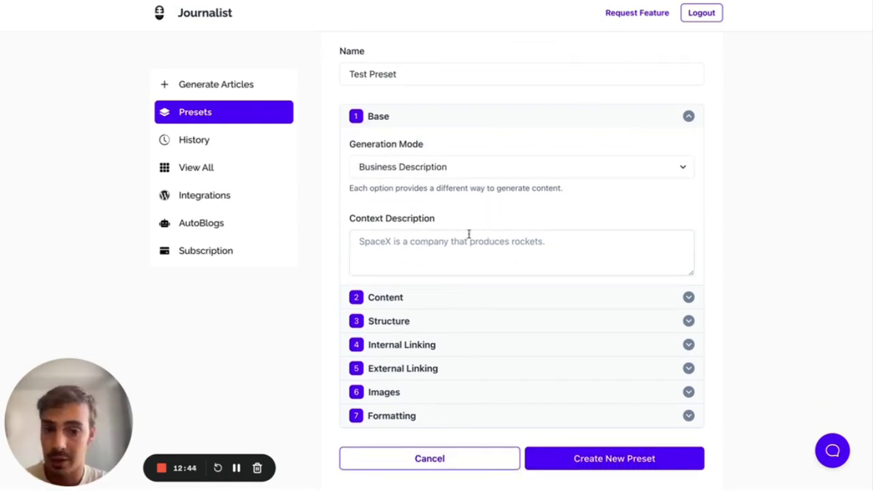
key("alt+shift+d")
mouse_move(715, 103)
left_mouse_down()
mouse_move(780, 254)
mouse_move(781, 110)
mouse_move(718, 104)
mouse_move(774, 109)
left_mouse_up()
mouse_move(727, 123)
left_mouse_down()
mouse_move(728, 150)
mouse_move(726, 120)
left_mouse_up()
left_click_drag(725, 165, 780, 174)
mouse_move(729, 184)
left_mouse_down()
mouse_move(786, 184)
mouse_move(727, 205)
mouse_move(734, 190)
left_mouse_up()
mouse_move(729, 220)
left_mouse_down()
mouse_move(731, 230)
mouse_move(762, 242)
mouse_move(757, 248)
left_mouse_up()
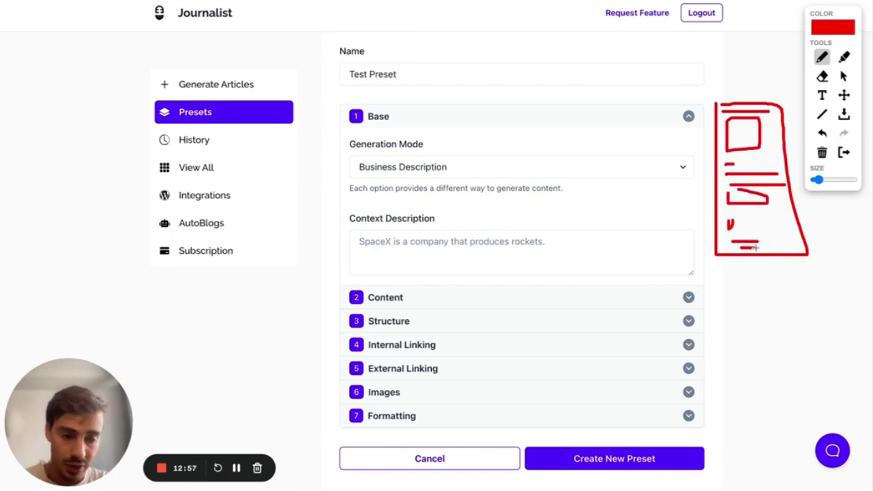
mouse_move(757, 93)
left_mouse_down()
mouse_move(684, 206)
mouse_move(805, 188)
mouse_move(758, 89)
left_mouse_up()
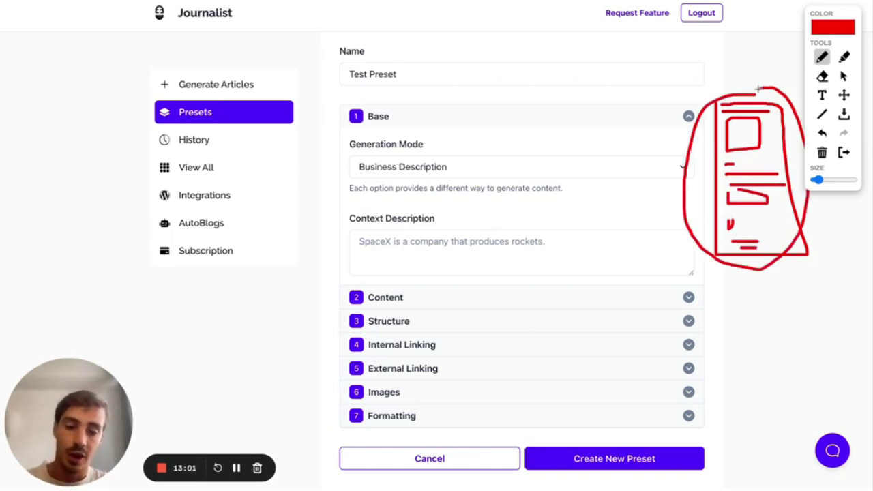
left_click_drag(350, 227, 411, 226)
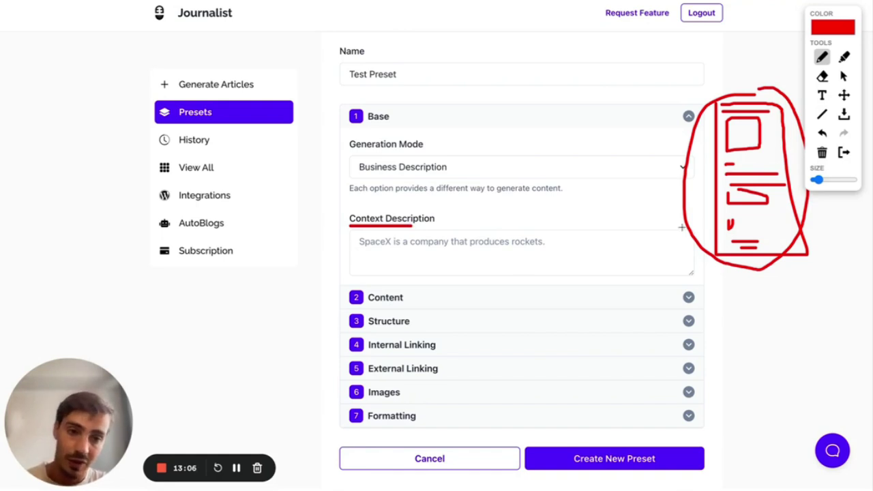
left_click(844, 75)
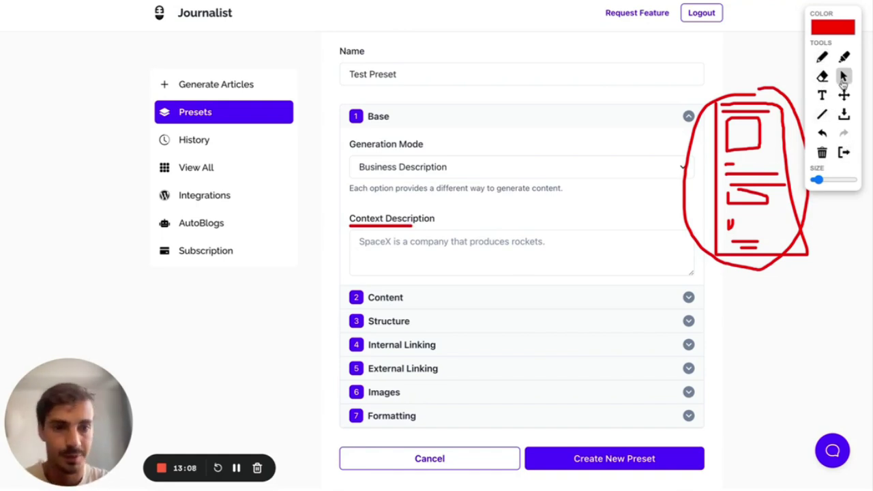
left_click(501, 170)
left_click(455, 156)
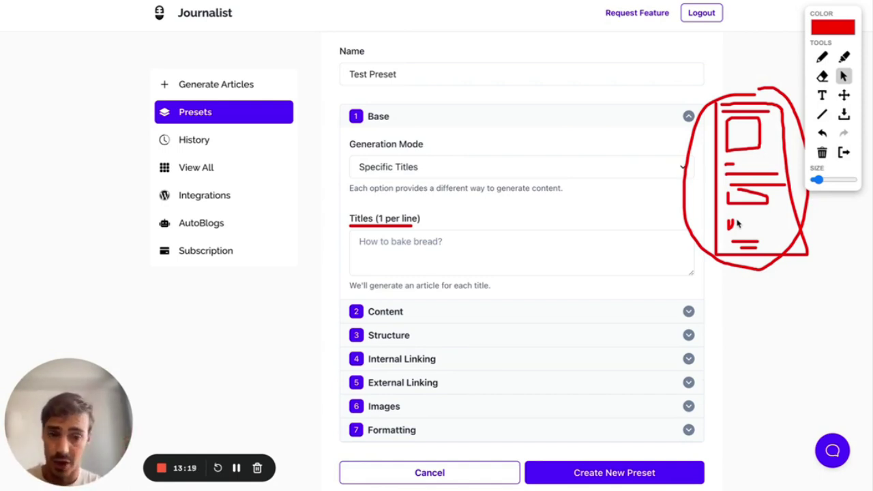
left_click(372, 240)
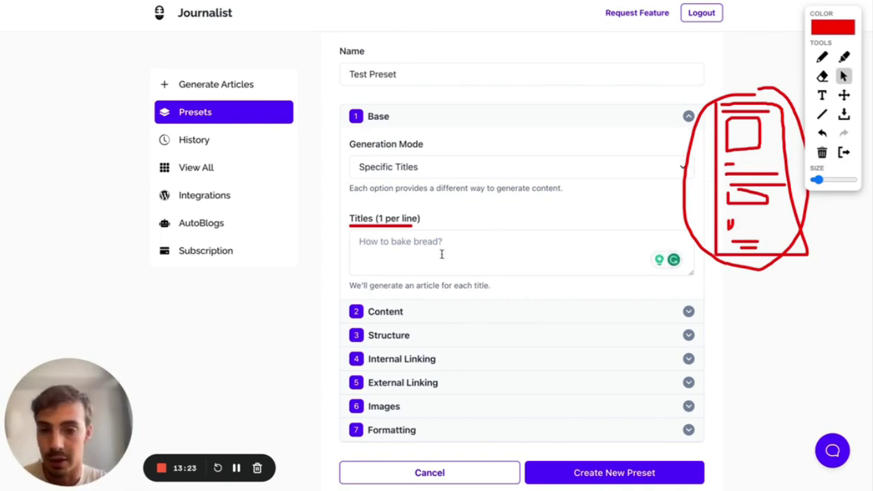
left_click(409, 171)
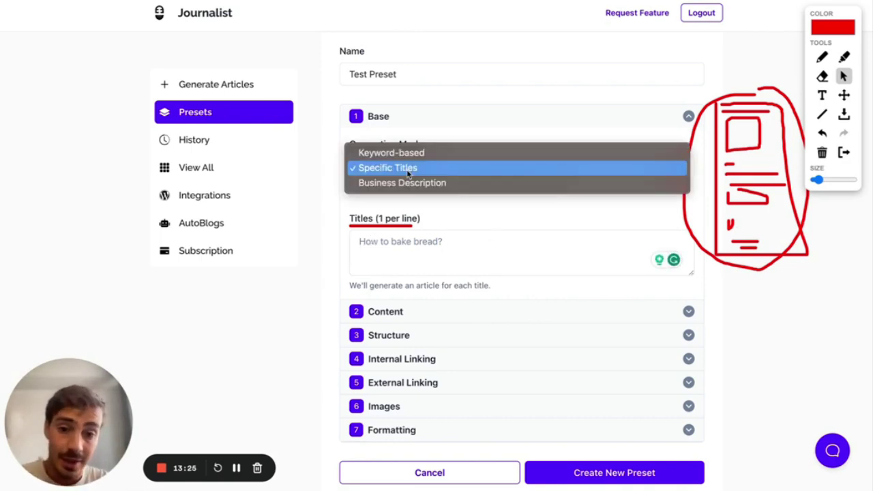
left_click(409, 157)
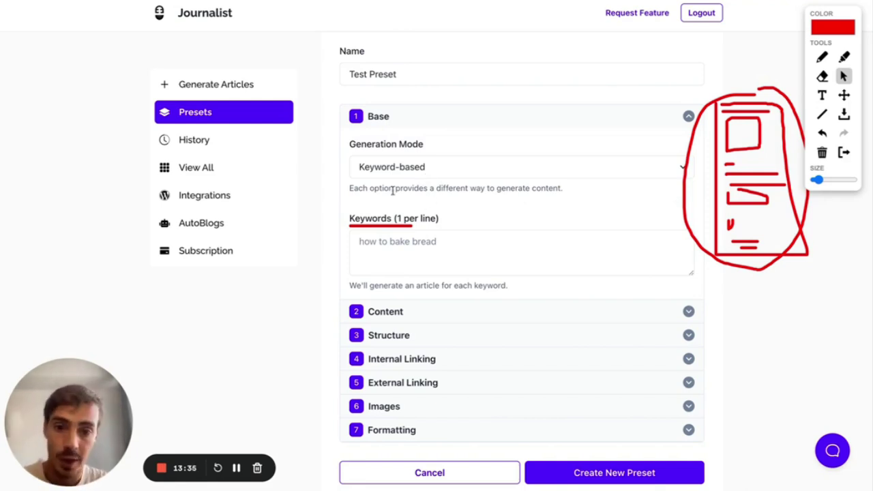
left_click(820, 58)
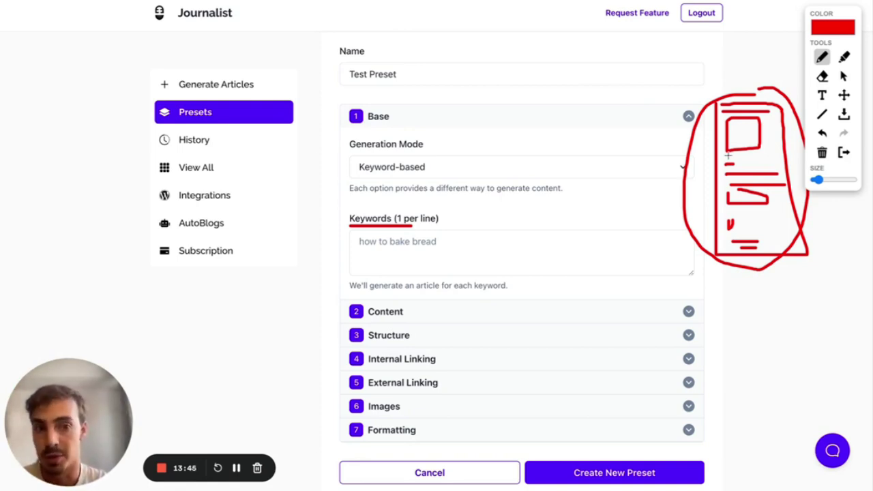
left_click(841, 154)
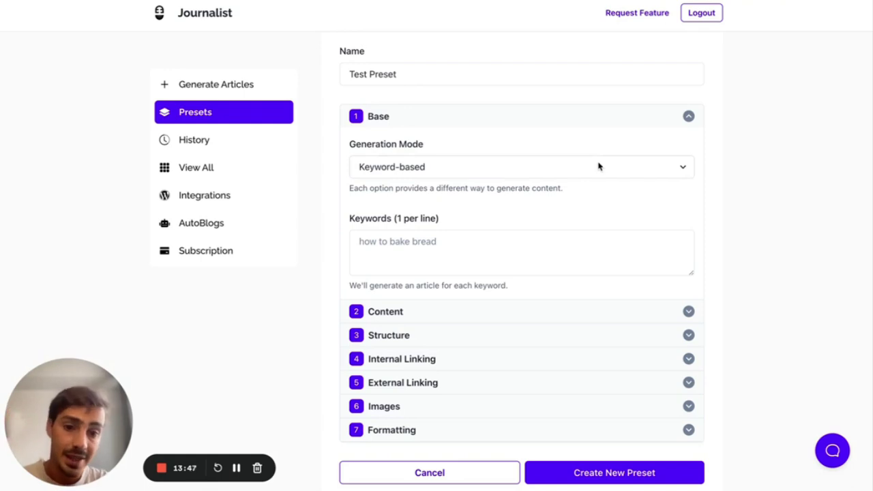
left_click(549, 165)
left_click(532, 186)
left_click(530, 176)
left_click(530, 183)
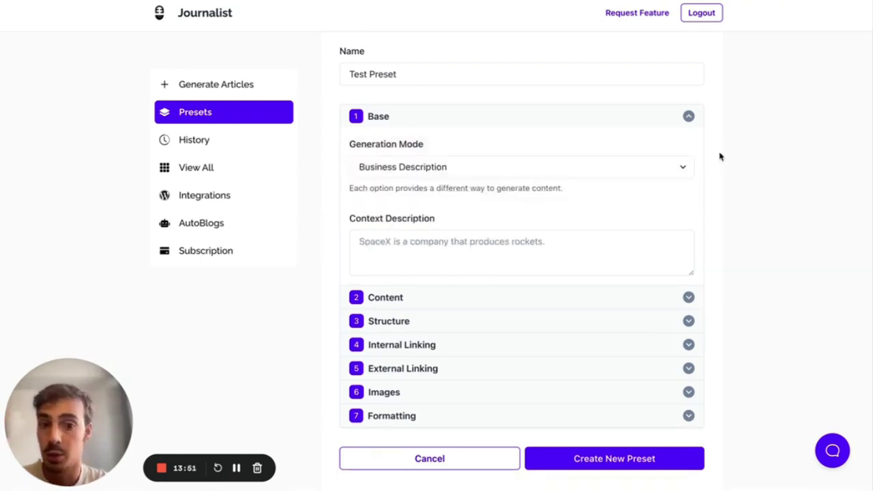
scroll(720, 157, "up", 1)
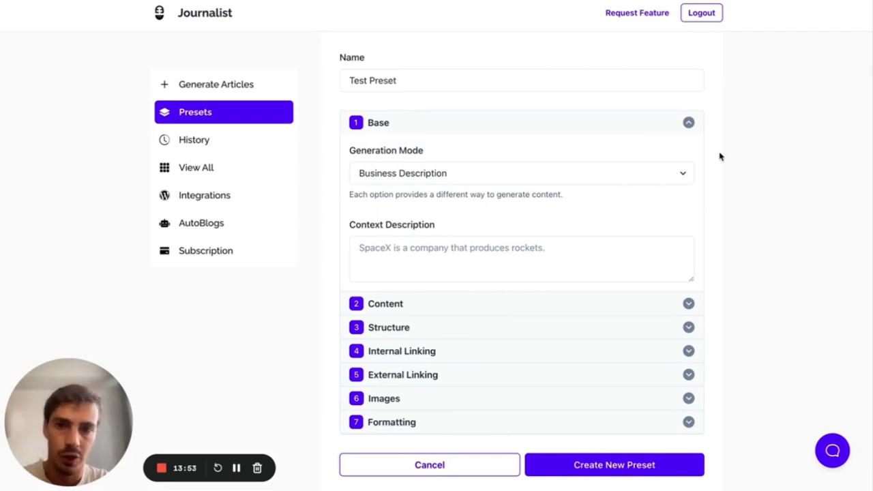
- Collapse the Base section and expand the Content section of Test Preset
left_click(689, 125)
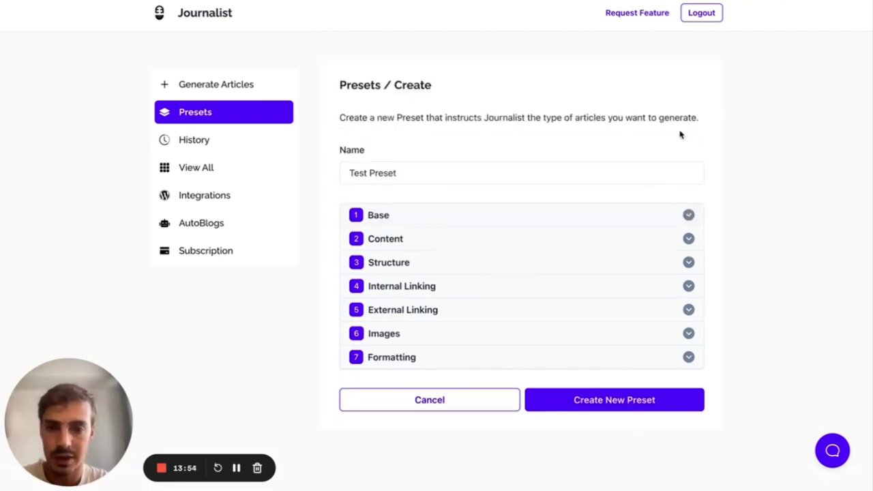
left_click(525, 239)
scroll(701, 228, "down", 3)
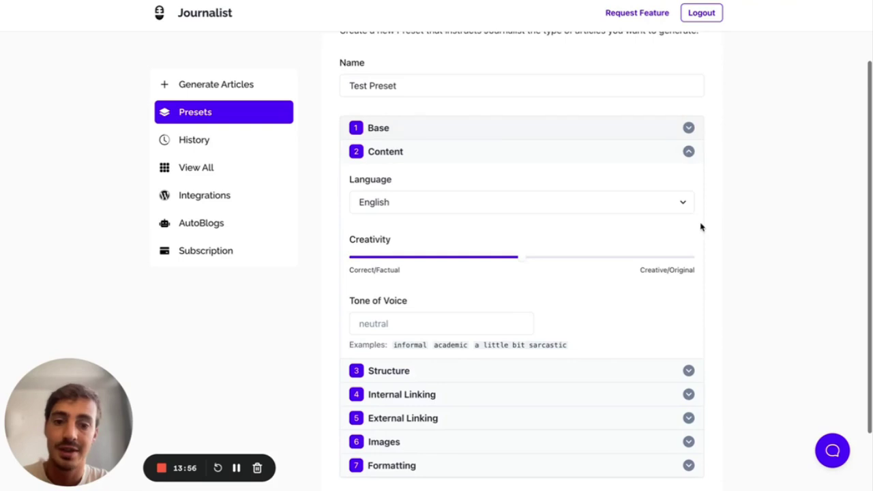
scroll(702, 228, "down", 1)
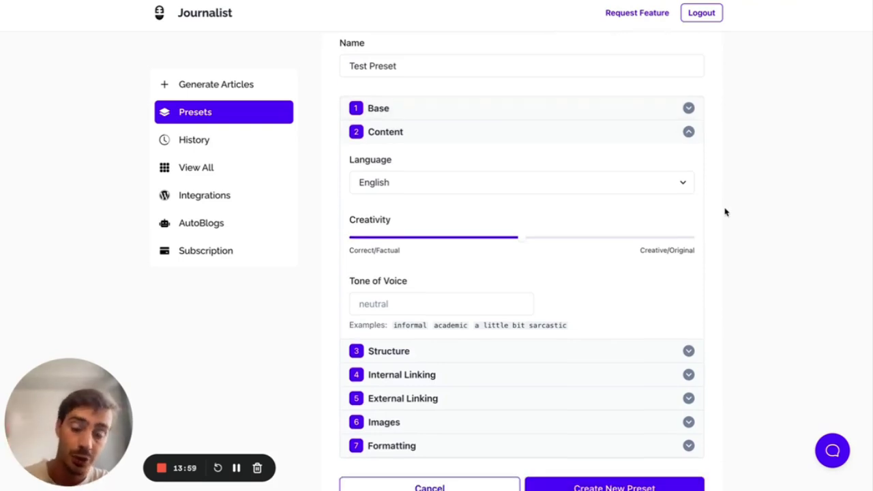
- Browse the article language list and keep English selected
left_click(684, 186)
scroll(629, 193, "up", 5)
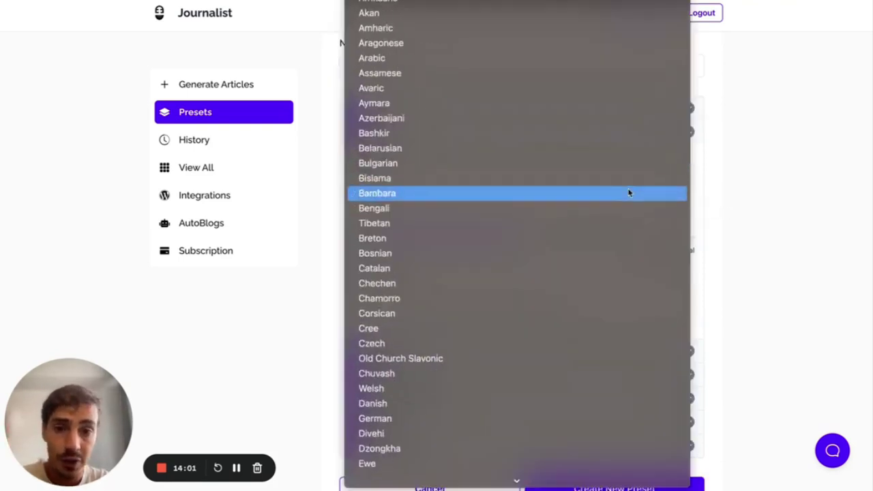
scroll(629, 193, "down", 20)
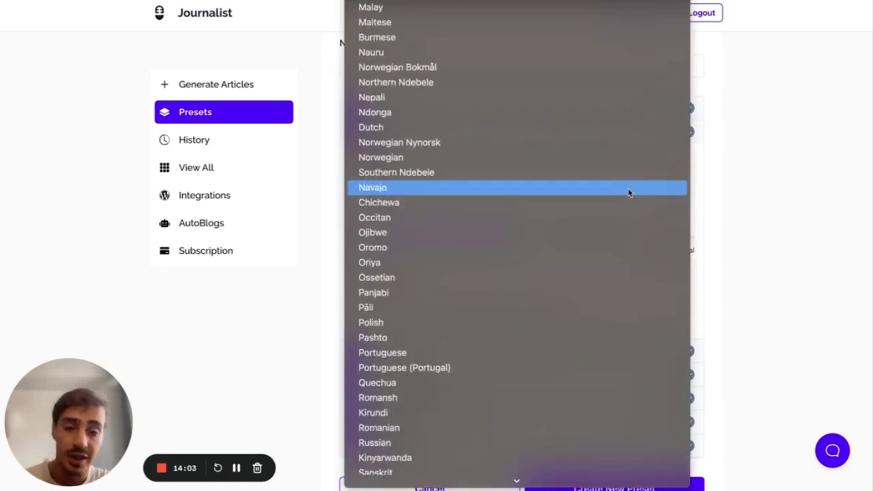
scroll(629, 193, "down", 10)
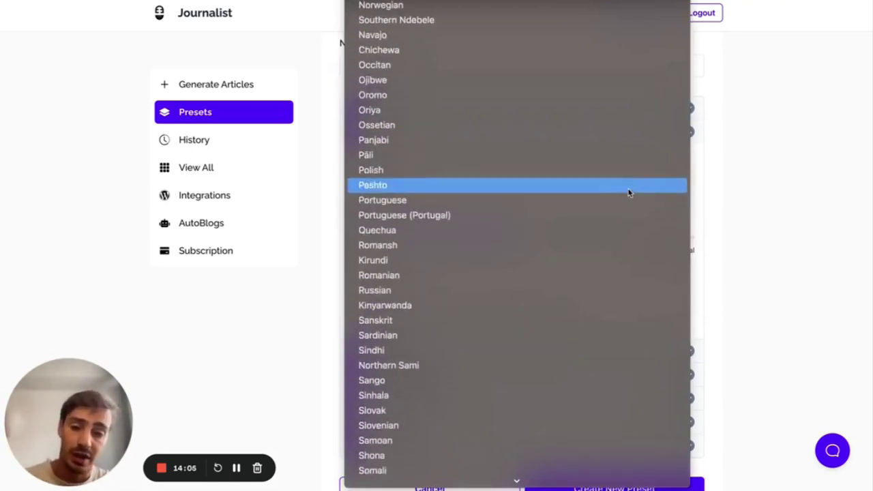
scroll(626, 263, "down", 5)
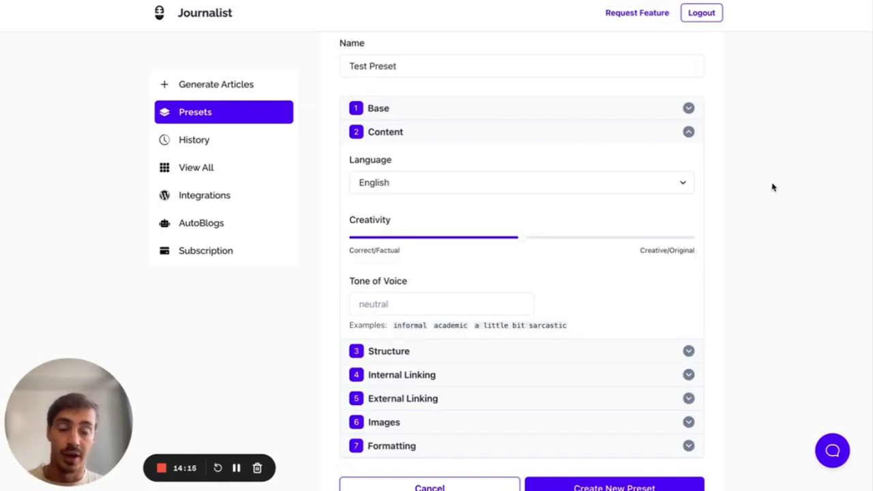
left_click(666, 193)
scroll(630, 275, "down", 10)
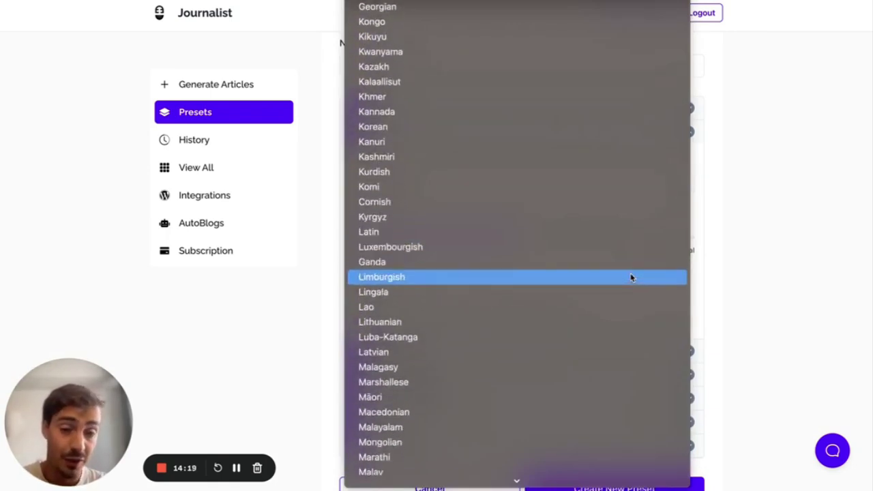
scroll(641, 270, "up", 15)
left_click(793, 211)
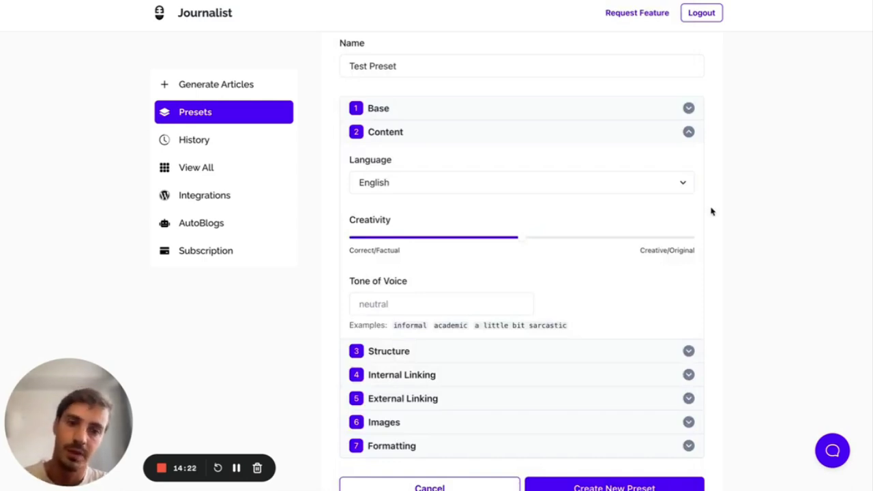
scroll(711, 211, "down", 1)
- Try the Creativity slider at both extremes, then set it just past the midpoint
mouse_move(528, 212)
left_mouse_down()
mouse_move(692, 208)
mouse_move(351, 208)
mouse_move(539, 208)
mouse_move(520, 209)
left_mouse_up()
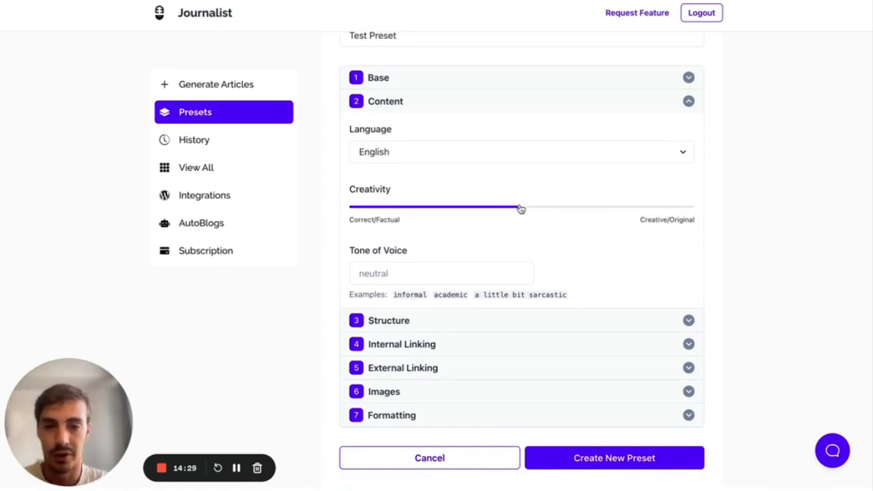
left_click_drag(523, 210, 744, 211)
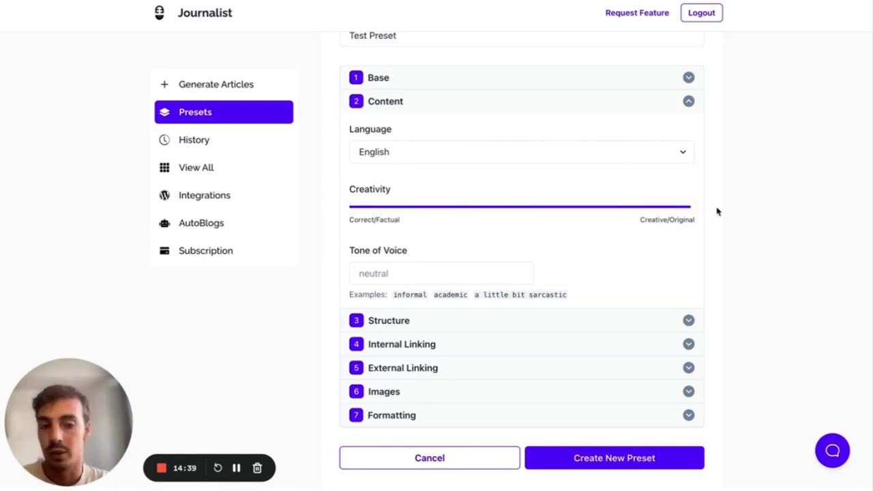
scroll(717, 211, "down", 1)
left_click_drag(698, 191, 530, 191)
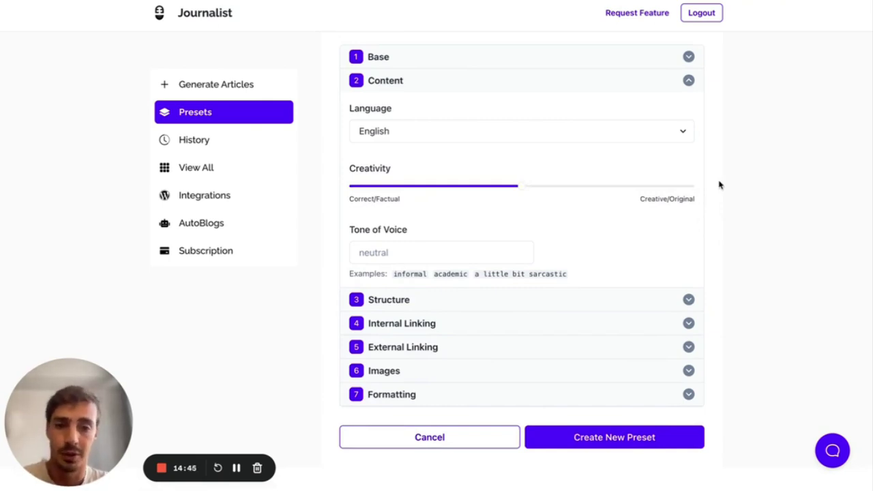
scroll(719, 185, "down", 1)
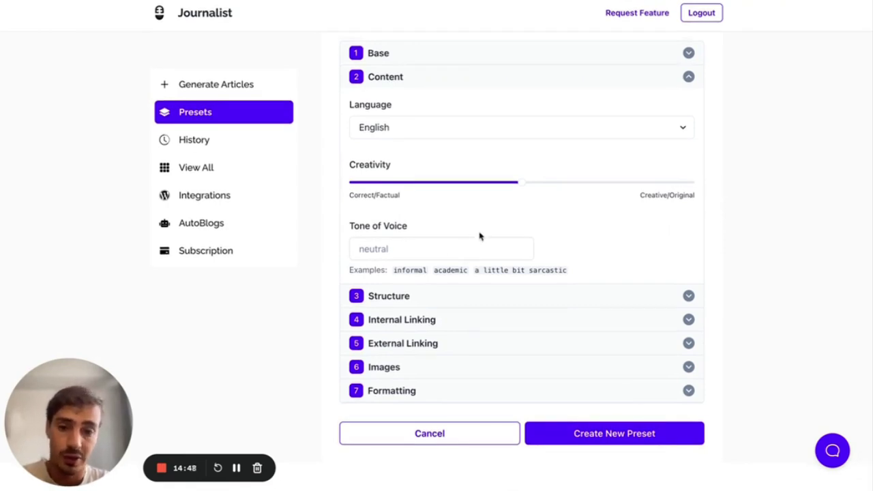
mouse_move(524, 187)
left_mouse_down()
mouse_move(416, 187)
mouse_move(537, 186)
left_mouse_up()
scroll(475, 236, "down", 1)
scroll(476, 236, "up", 1)
- Try 'formal' and then 'informal' as the Tone of Voice, then clear it
left_click(429, 247)
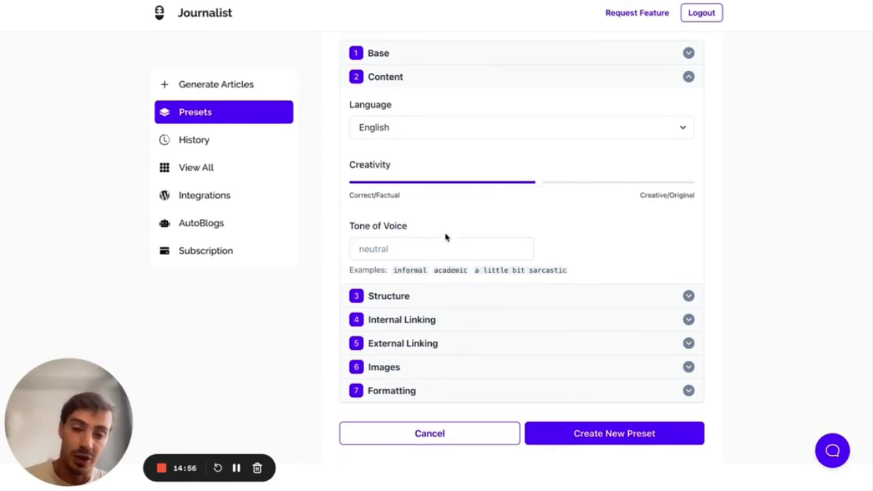
type("for")
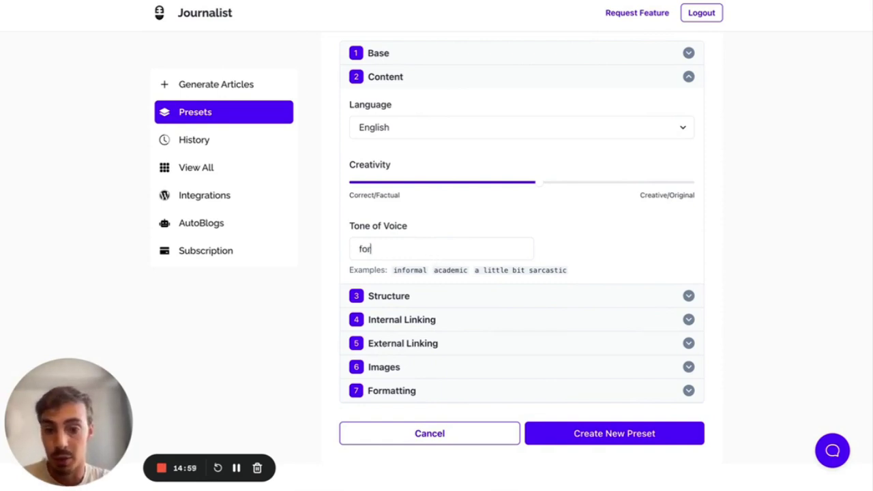
type("mal")
key("ctrl+a")
type("informal")
key("ctrl+a")
key("BackSpace")
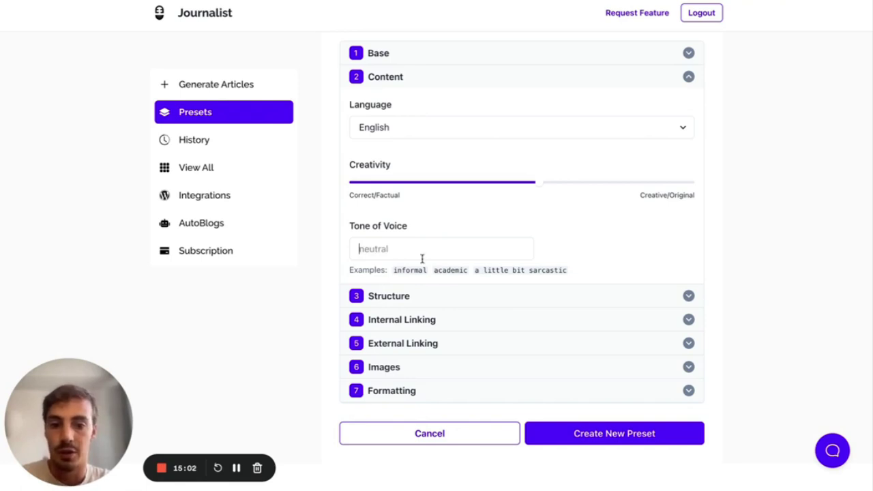
- Highlight the example tones, try 'neutral' and 'funny', then leave Tone of Voice empty
double_click(462, 270)
left_click_drag(476, 270, 570, 272)
left_click(577, 274)
left_click(432, 243)
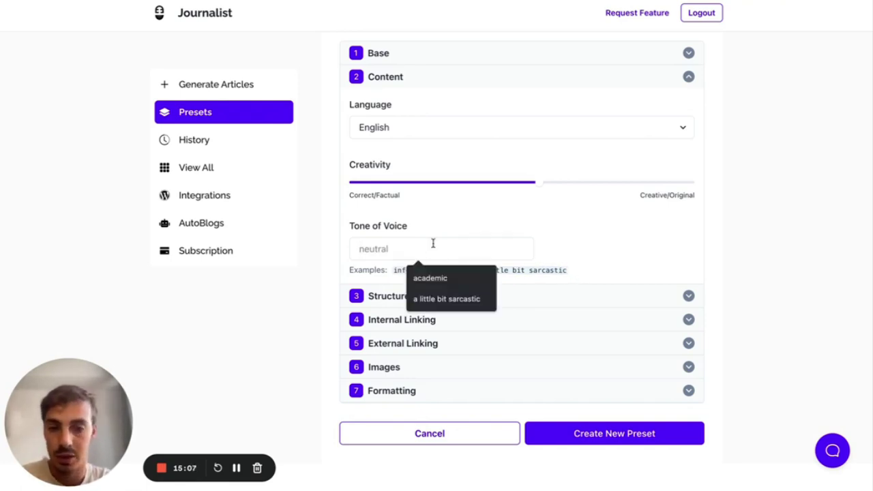
type("neutral")
key("ctrl+a")
type("funny")
key("ctrl+a")
key("BackSpace")
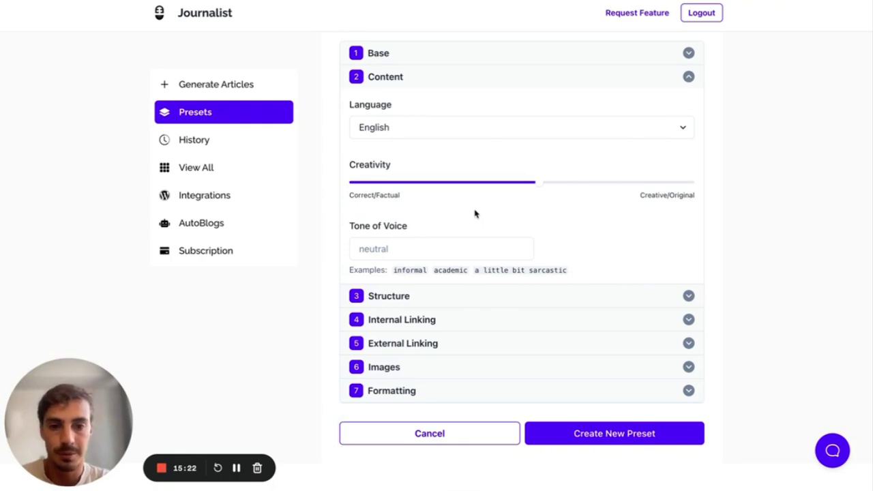
- Collapse Content and expand the Structure section, where headings are Auto-generated
left_click(400, 73)
left_click(429, 262)
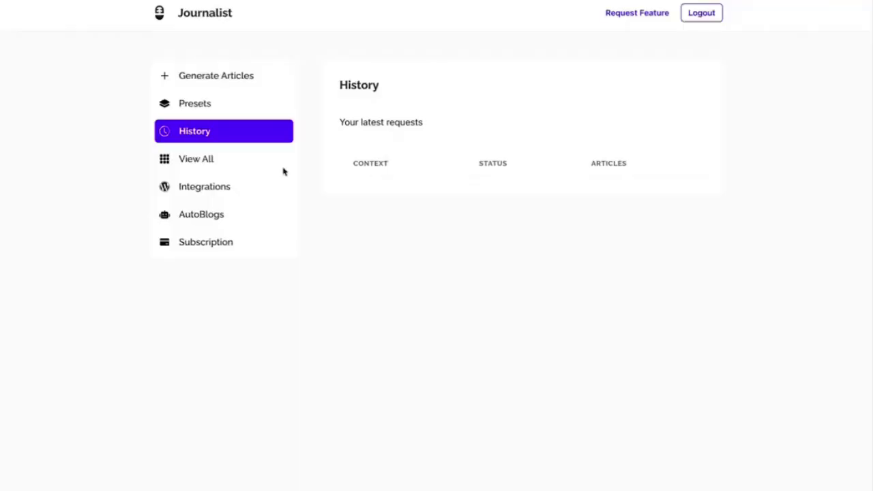
scroll(643, 226, "down", 2)
- Open the last request's generated tree-trimming article for viewing
left_click(668, 426)
left_click(606, 318)
scroll(604, 317, "down", 3)
left_click_drag(257, 148, 423, 148)
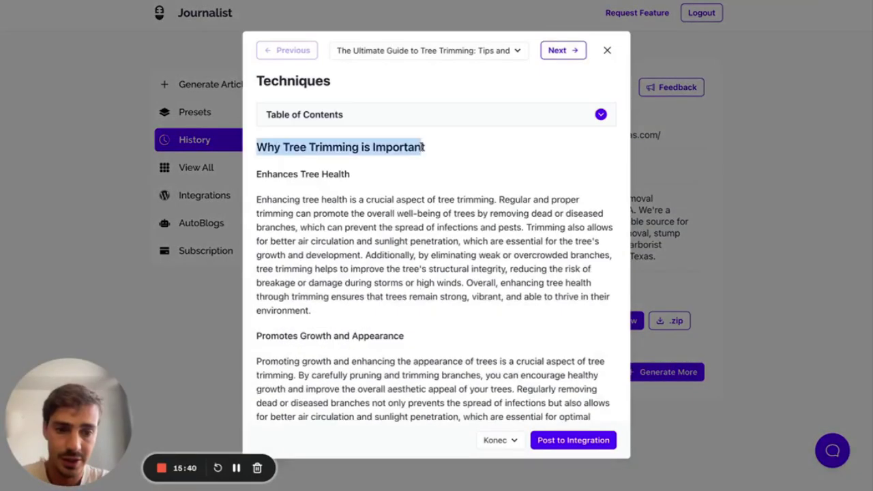
left_click(259, 173)
- Select words and the headings 'When to Trim Trees' and 'Tools and Equipment for Tree Trimming'
scroll(389, 177, "down", 3)
double_click(309, 196)
double_click(314, 360)
scroll(308, 362, "down", 6)
triple_click(288, 219)
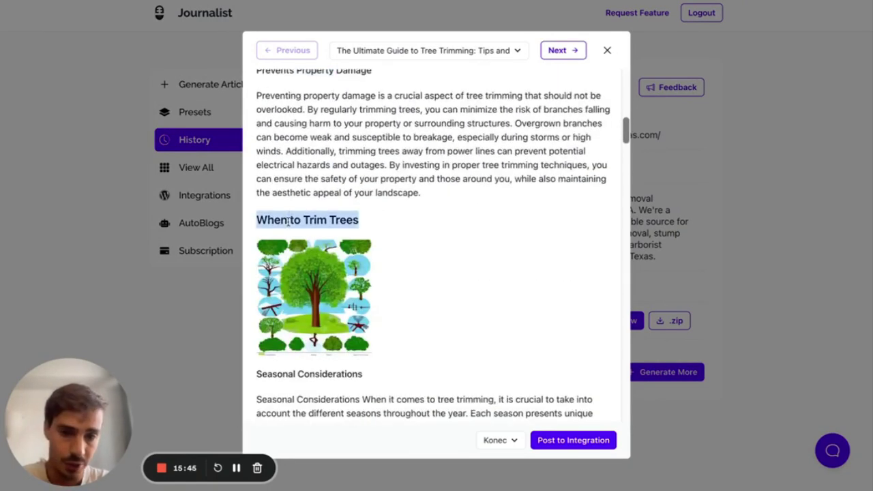
scroll(288, 225, "down", 15)
scroll(289, 238, "down", 3)
triple_click(343, 209)
key("ctrl+c")
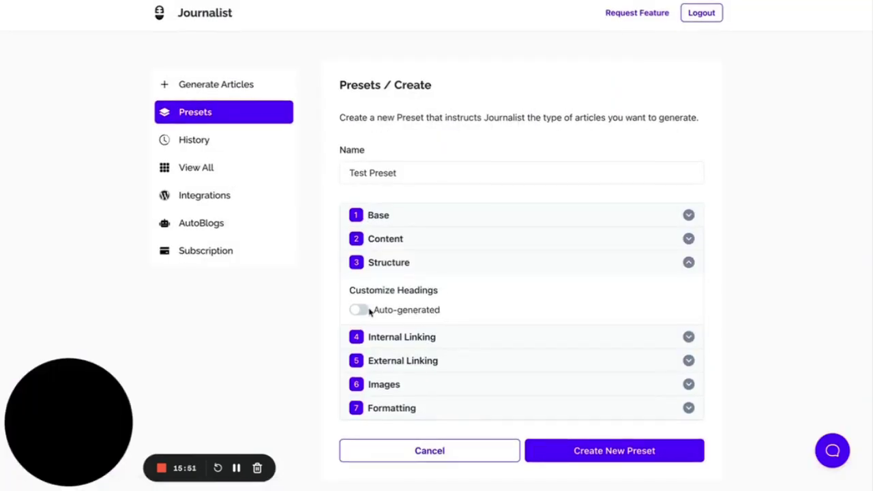
- Switch Customize Headings to Custom and add h2 headings up to six
left_click(361, 311)
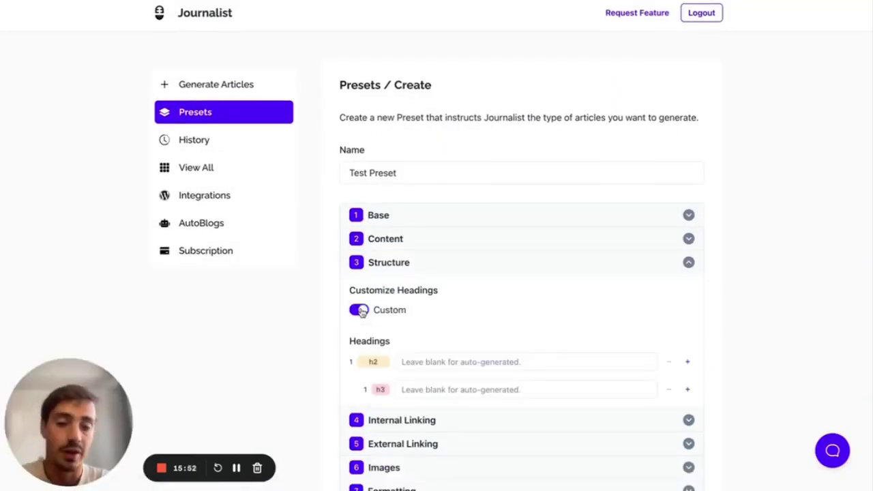
scroll(360, 311, "down", 2)
double_click(688, 263)
triple_click(688, 264)
scroll(690, 269, "down", 3)
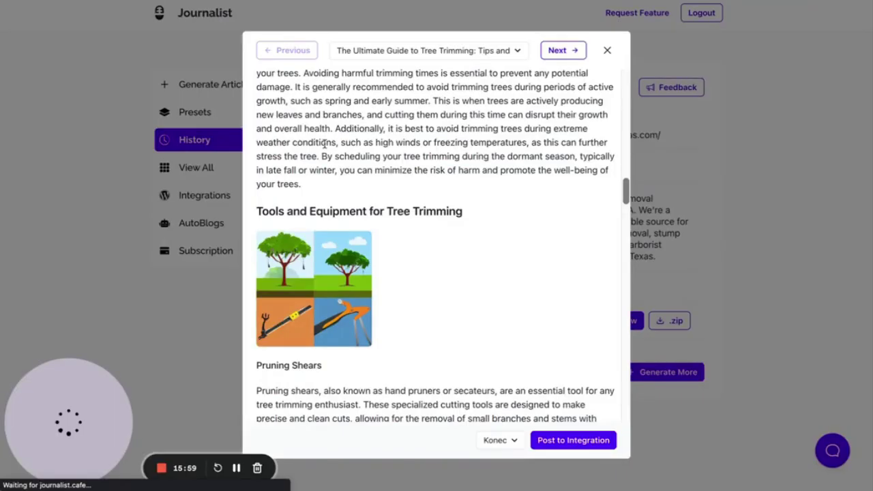
- Select the article headings 'Tools and Equipment for Tree Trimming' and 'Hiring a Professional Tree Trimming Service'
triple_click(335, 212)
scroll(331, 213, "down", 9)
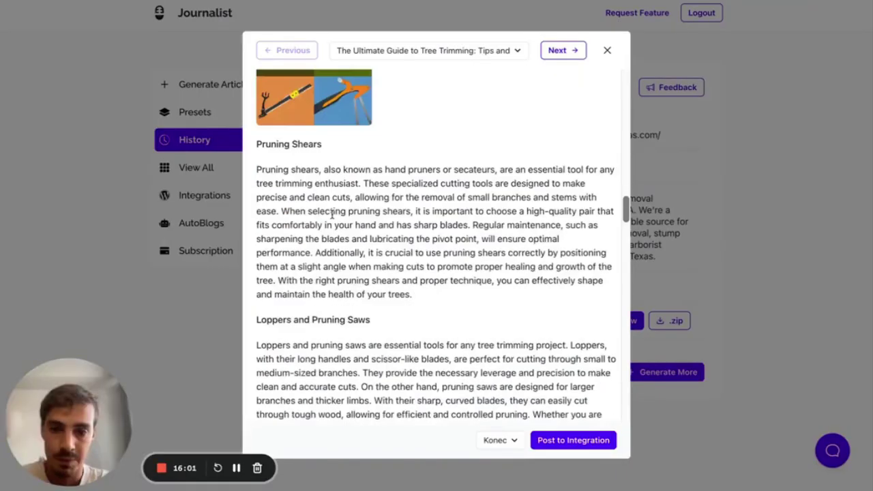
scroll(332, 213, "down", 10)
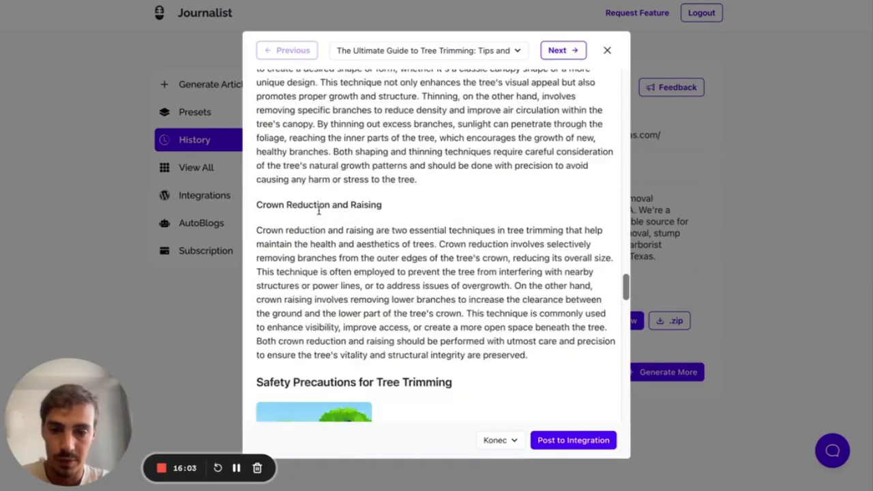
scroll(308, 173, "down", 12)
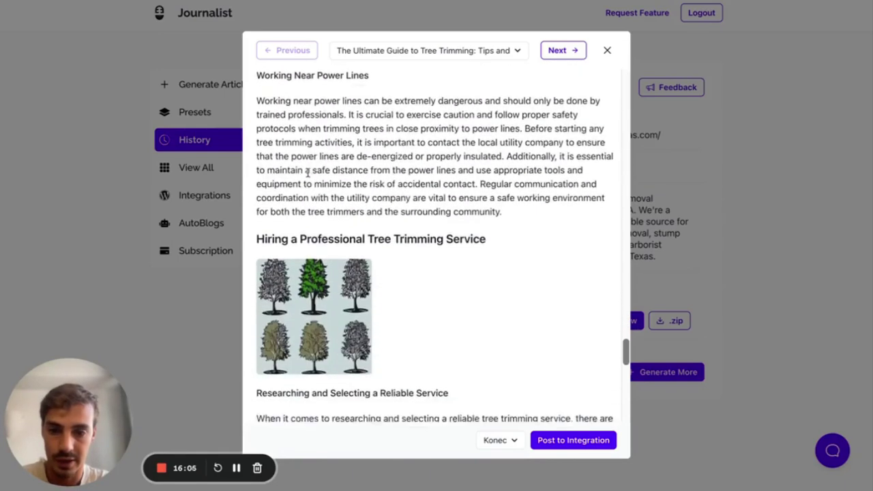
triple_click(361, 110)
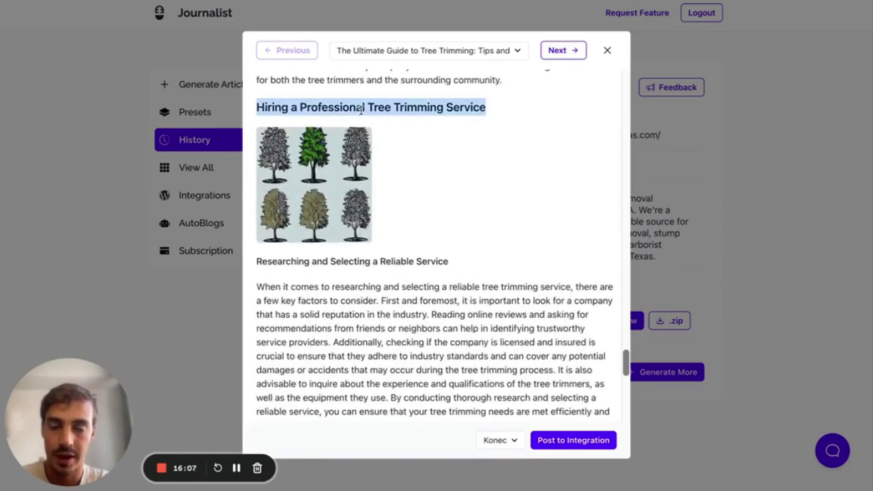
scroll(324, 185, "down", 2)
double_click(305, 191)
scroll(306, 192, "down", 3)
scroll(299, 256, "down", 4)
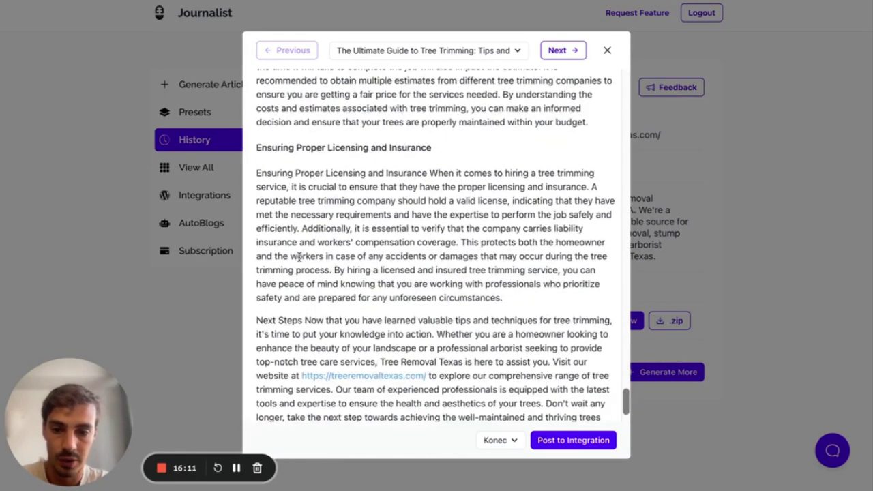
- Add more h3 sub-headings under heading 1
left_click(325, 146)
scroll(325, 146, "down", 1)
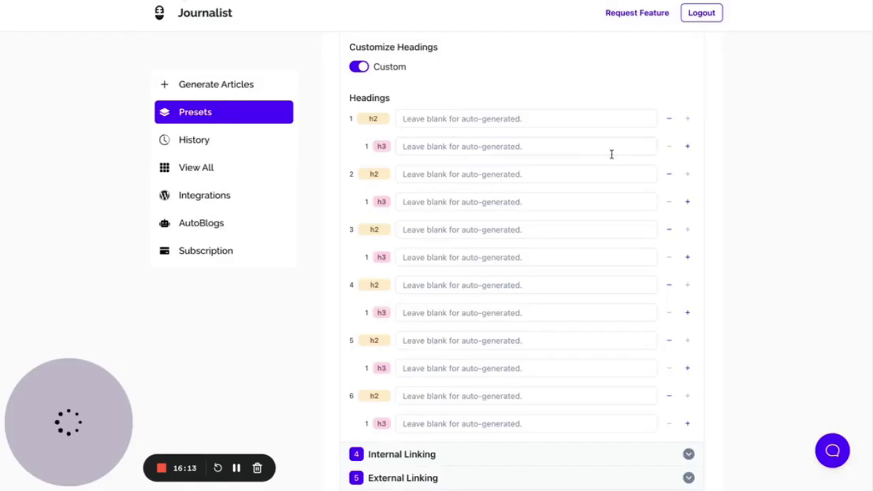
left_click(687, 146)
left_click(688, 146)
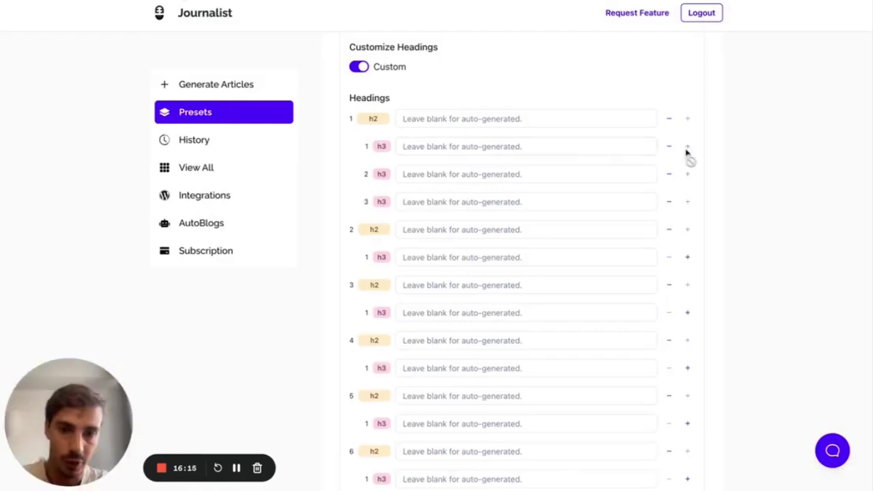
- Add h3 sub-headings under h2 headings 2 through 6, three each
left_click(688, 257)
left_click(688, 258)
scroll(687, 257, "down", 2)
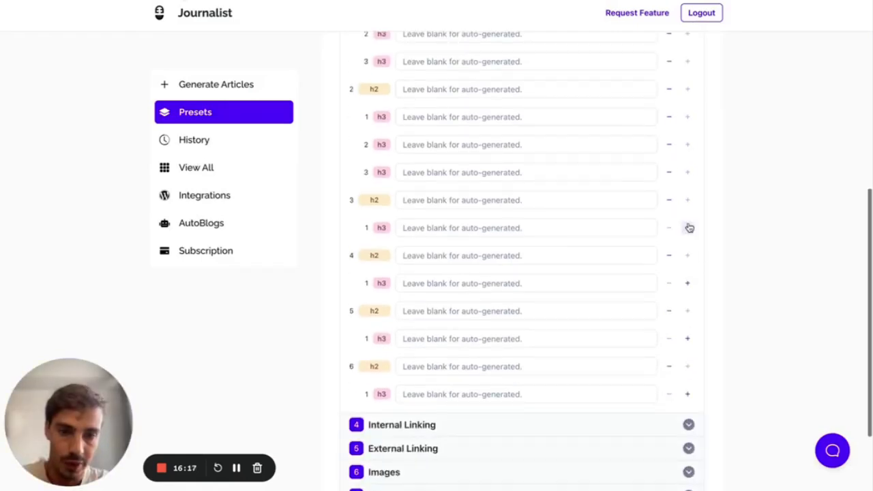
left_click(687, 228)
left_click(687, 228)
scroll(686, 236, "down", 1)
left_click(688, 296)
left_click(687, 296)
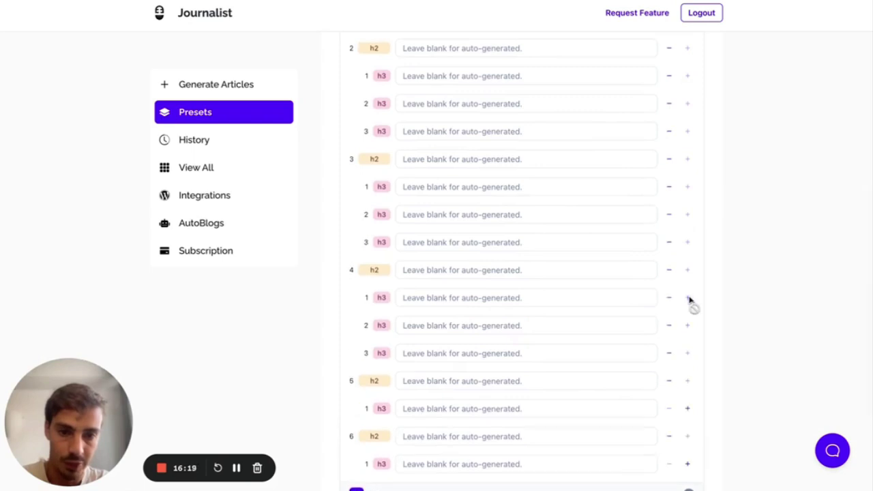
scroll(689, 300, "down", 1)
left_click(688, 338)
left_click(688, 337)
scroll(688, 340, "down", 2)
left_click(687, 357)
left_click(688, 357)
scroll(635, 176, "up", 3)
scroll(526, 150, "up", 4)
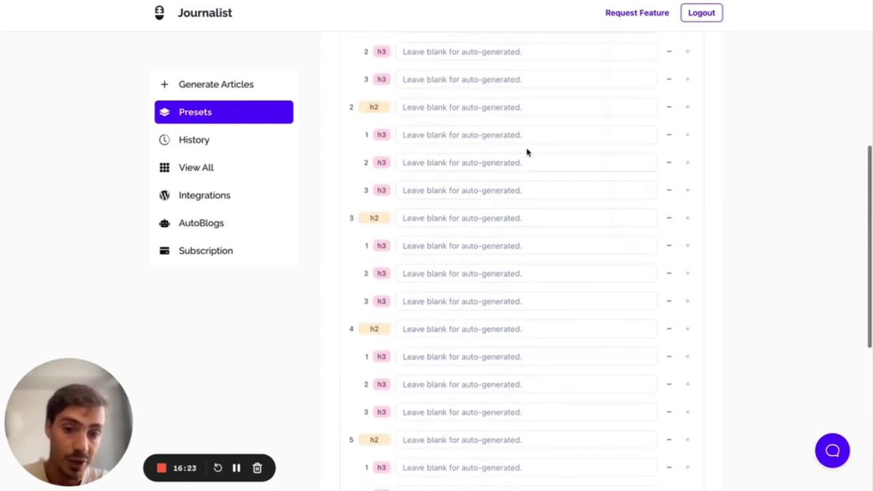
- Trim heading 1 to one h3 and fill it with 'Why Elon Musk will sell Twitter'
left_click(670, 171)
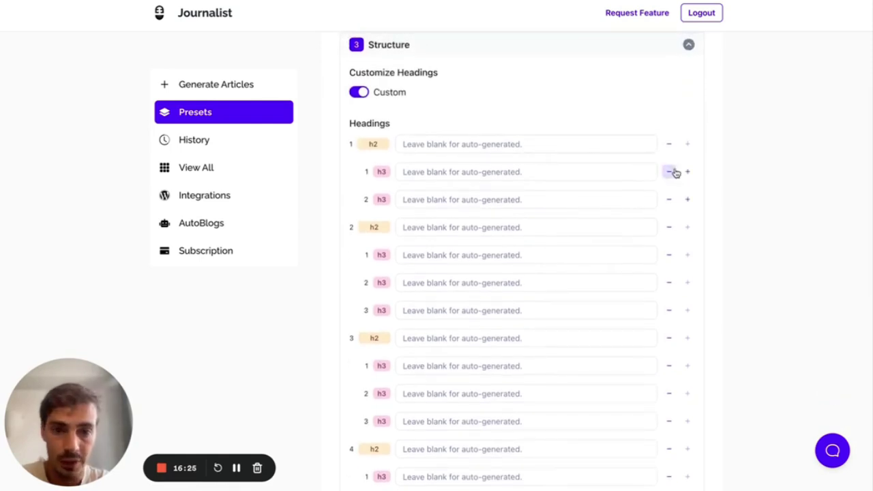
left_click(669, 171)
left_click(591, 144)
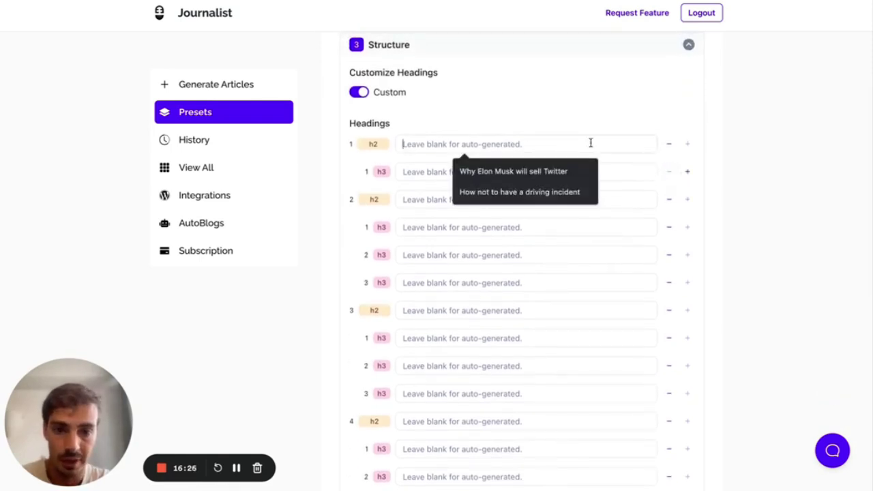
left_click(555, 170)
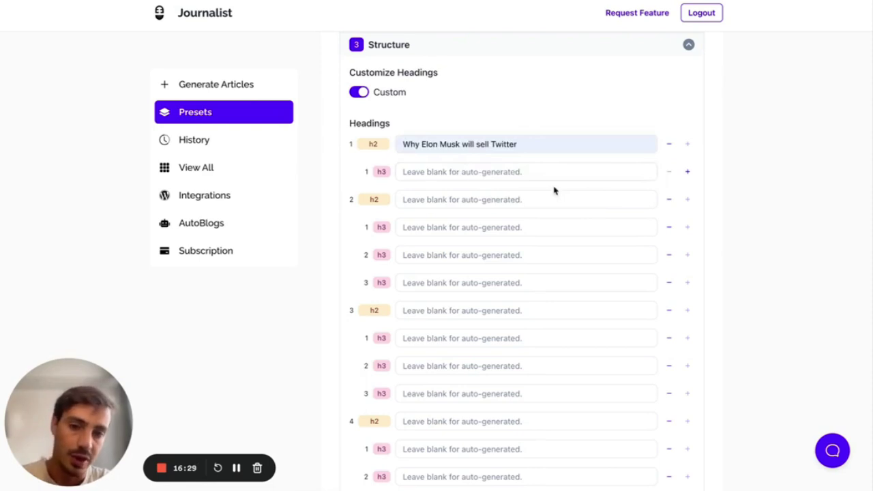
left_click(519, 174)
left_click(735, 165)
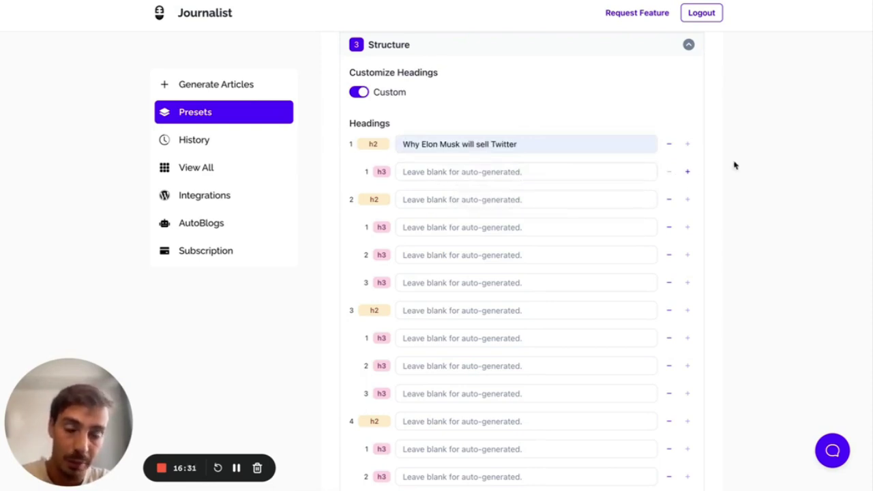
left_click_drag(558, 145, 392, 144)
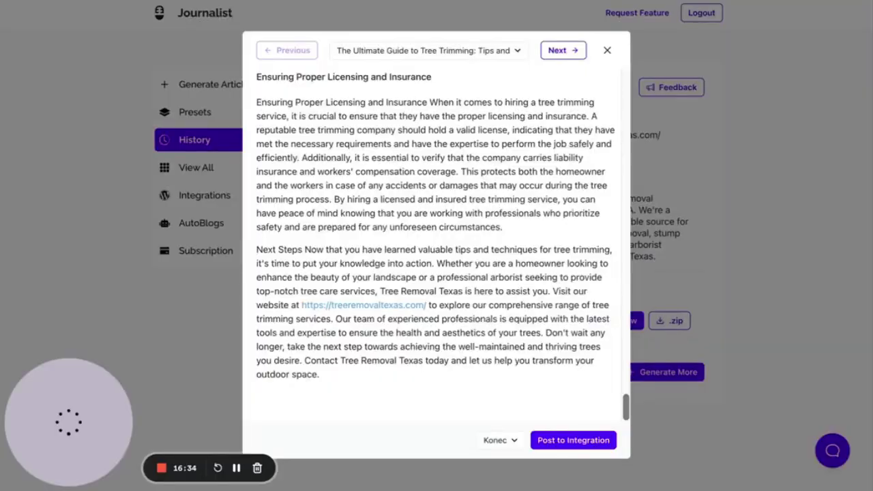
scroll(360, 116, "up", 10)
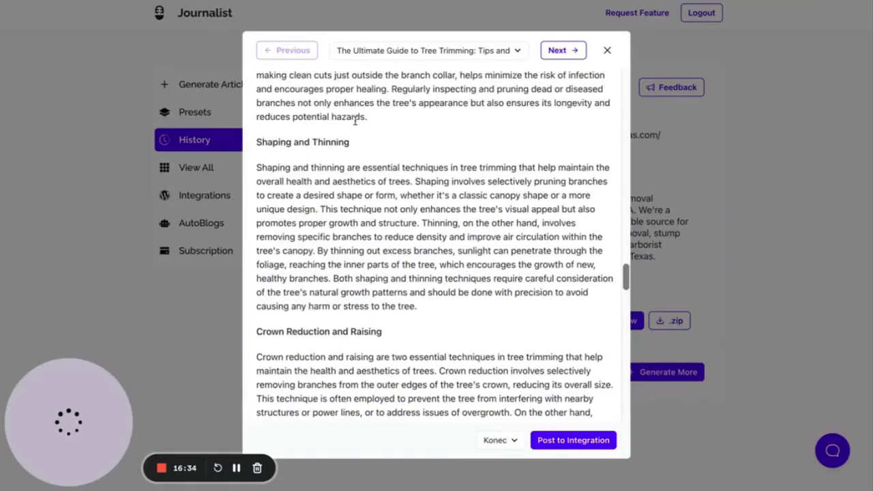
- Copy the 'Tools and Equipment for Tree Trimming' heading from the article, marking it in red
triple_click(353, 159)
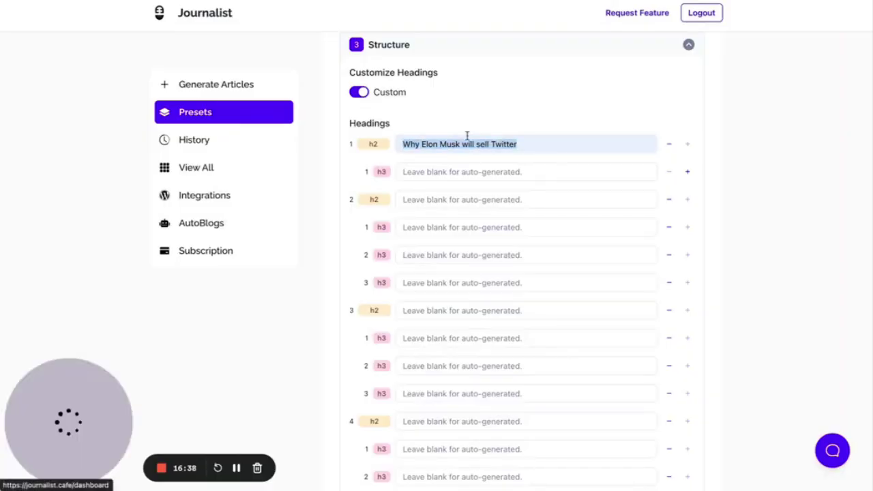
key("ctrl+v")
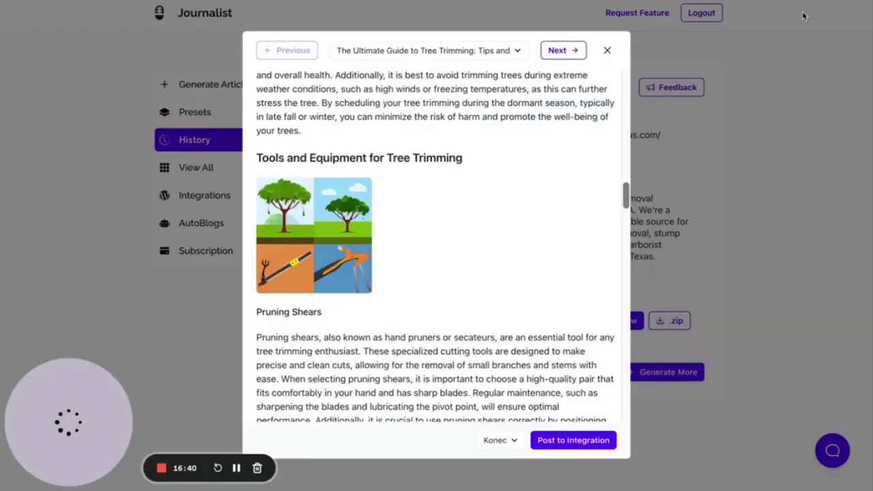
left_click_drag(448, 186, 380, 217)
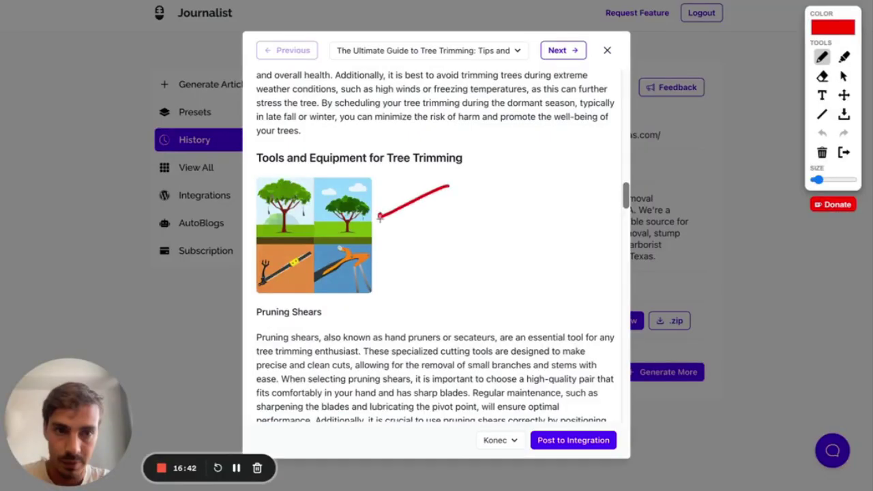
left_click_drag(348, 308, 330, 308)
left_click_drag(253, 335, 252, 405)
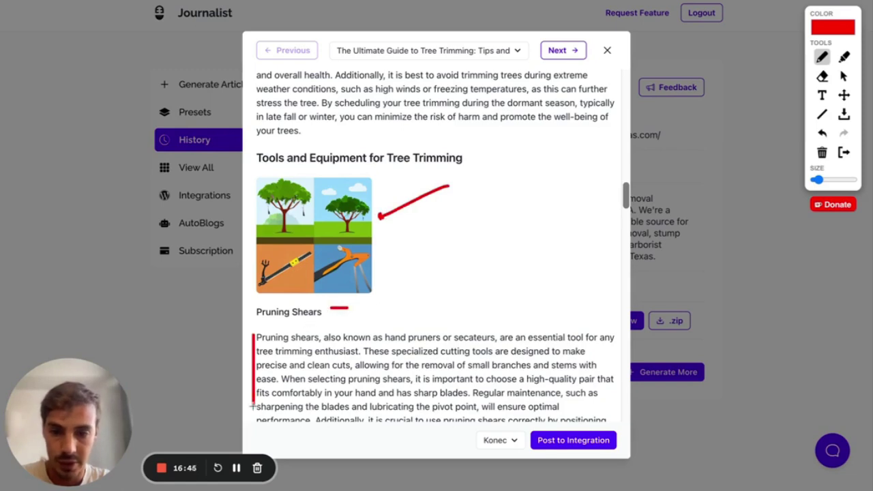
mouse_move(482, 158)
left_mouse_down()
mouse_move(321, 139)
mouse_move(505, 166)
left_mouse_up()
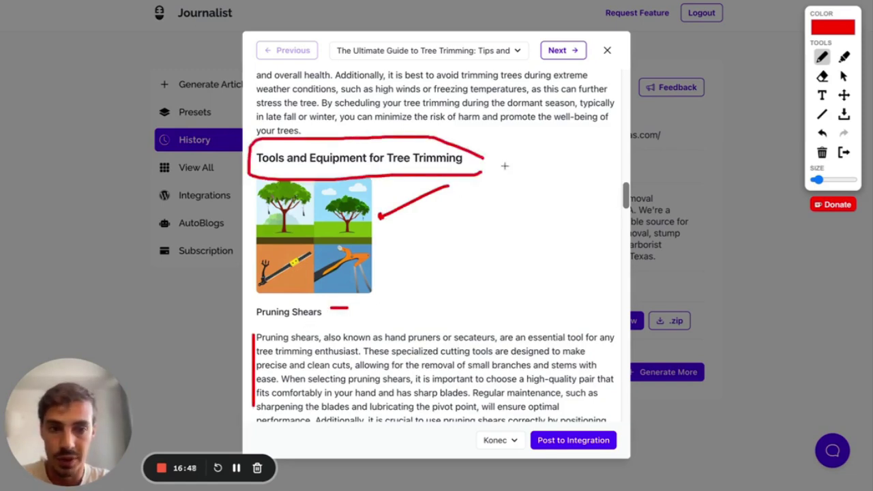
left_click(844, 152)
- Paste the heading into heading 1, then set Customize Headings back to Auto-generated
key("ctrl+Tab")
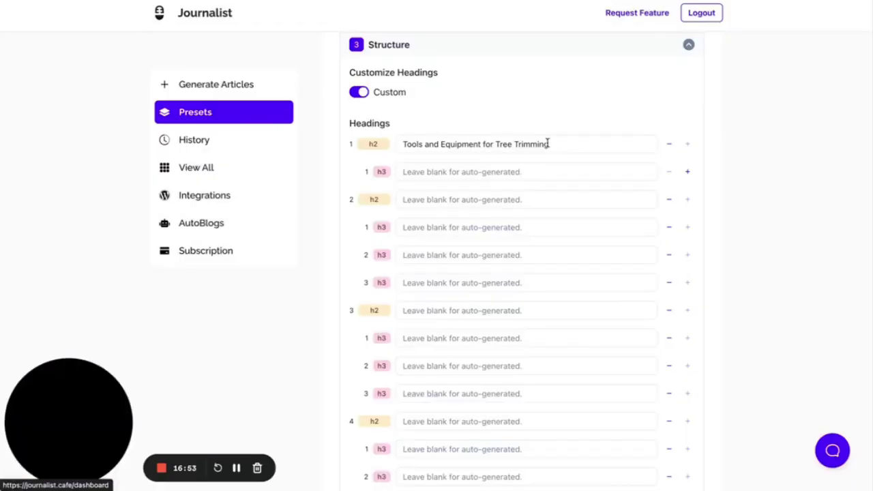
scroll(547, 147, "up", 1)
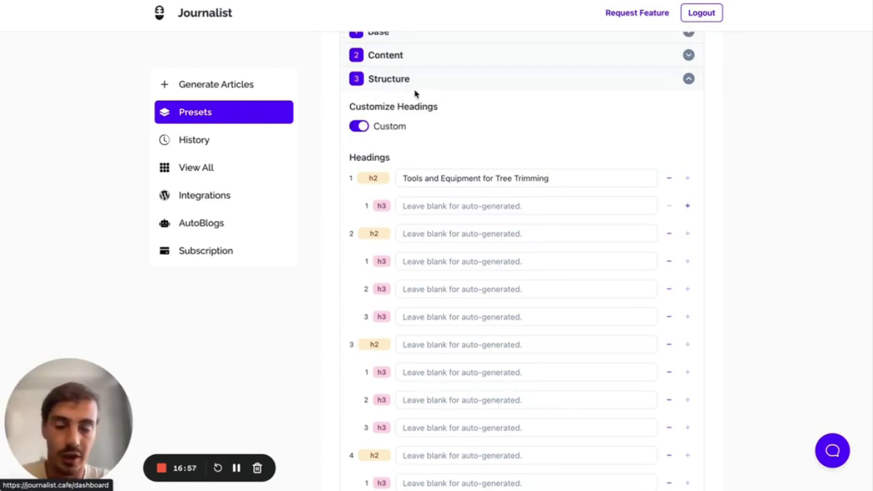
left_click(360, 127)
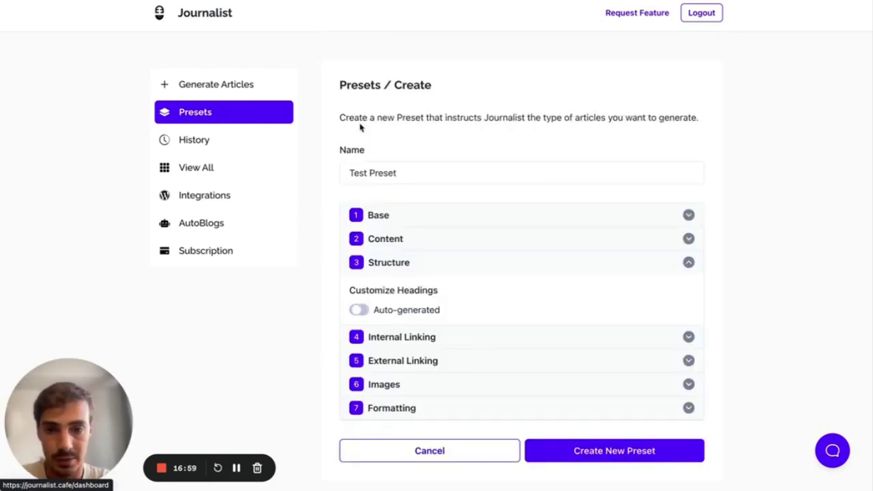
- Fold the Structure section and open Internal Linking to show its sitemap fields
left_click(454, 264)
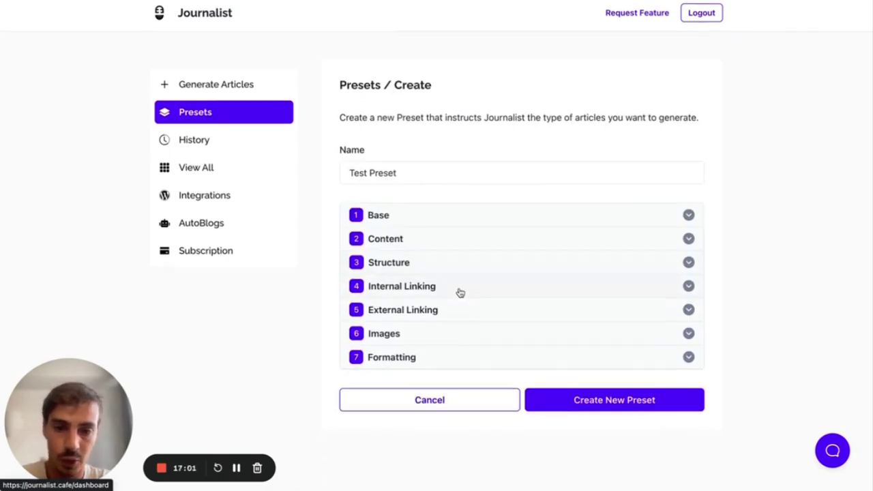
left_click(460, 292)
scroll(459, 286, "down", 3)
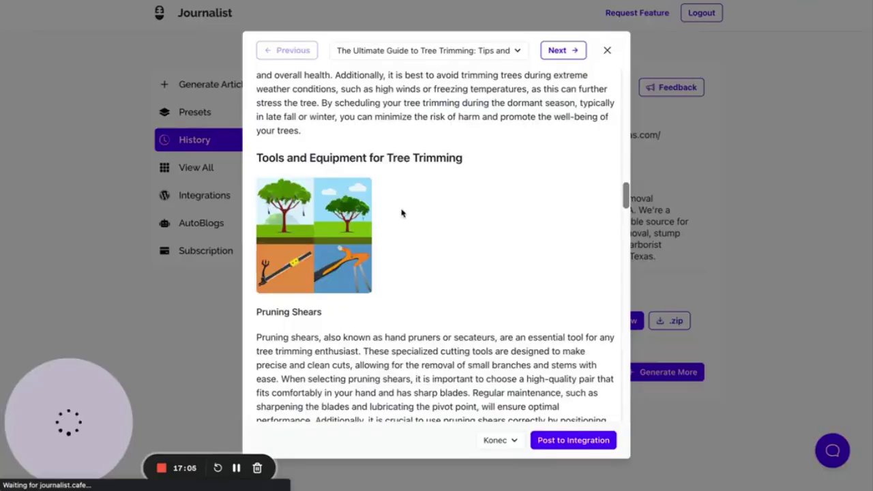
scroll(402, 210, "down", 10)
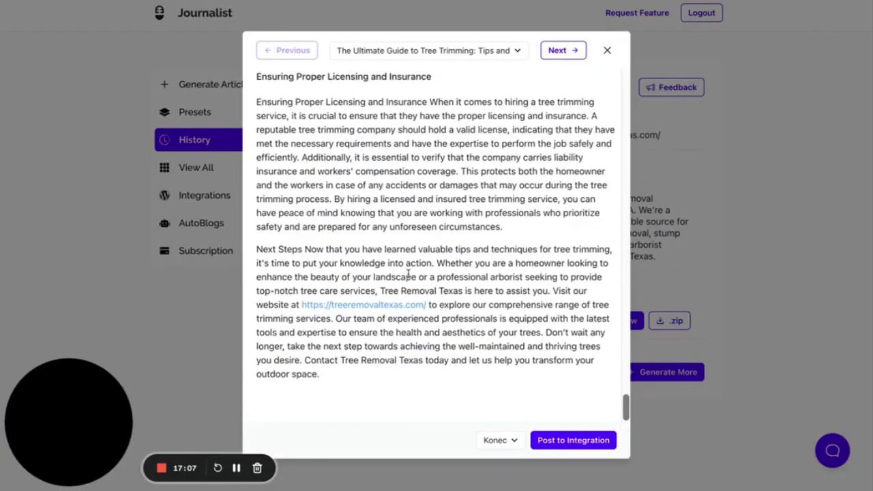
scroll(382, 123, "up", 6)
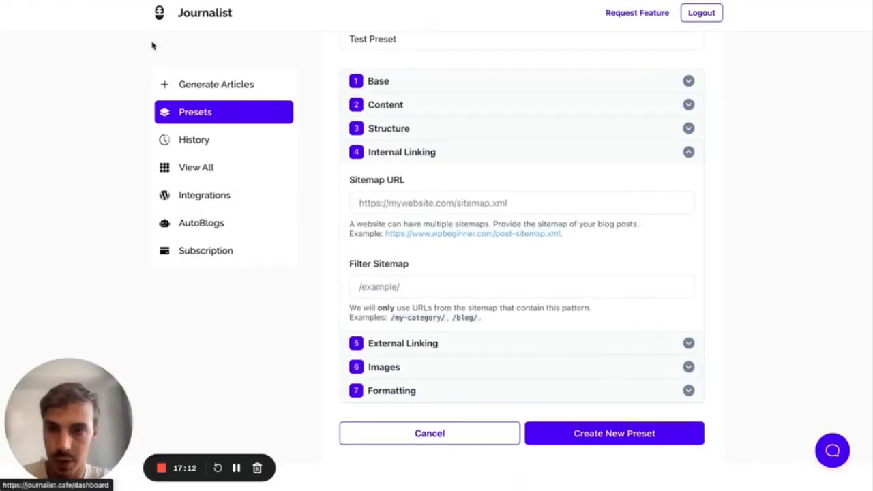
- Sketch a web page with placeholder dots, a link curve and underlined rows
left_click(750, 1)
mouse_move(727, 202)
left_mouse_down()
mouse_move(725, 255)
mouse_move(780, 309)
mouse_move(828, 234)
mouse_move(762, 206)
mouse_move(726, 203)
left_mouse_up()
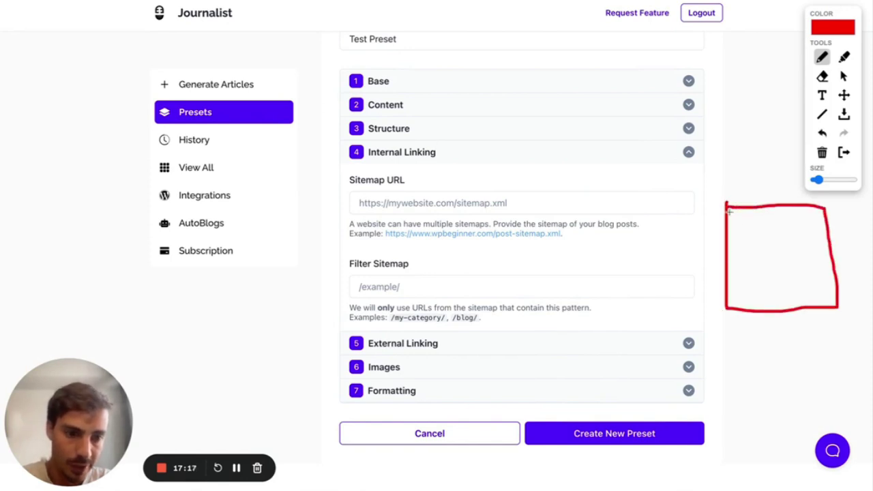
left_click(776, 225)
left_click(788, 225)
left_click(744, 241)
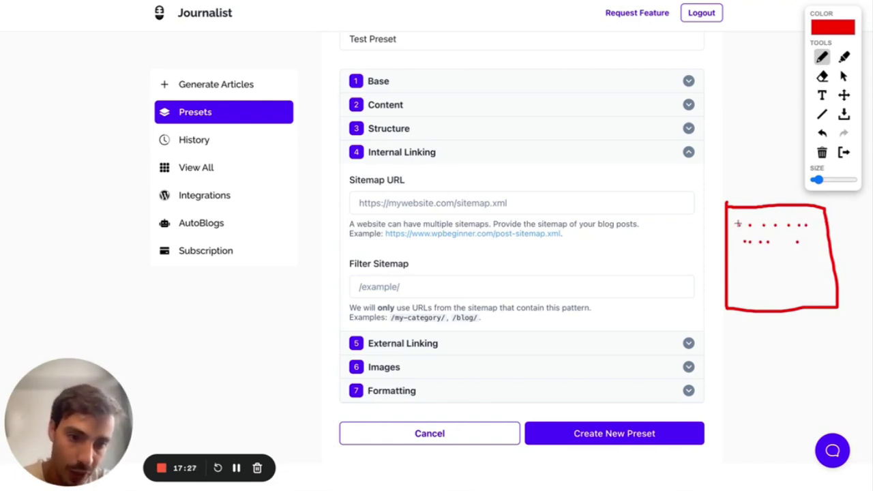
left_click_drag(737, 223, 747, 216)
mouse_move(771, 245)
left_mouse_down()
mouse_move(798, 242)
mouse_move(789, 217)
mouse_move(775, 217)
mouse_move(775, 227)
left_mouse_up()
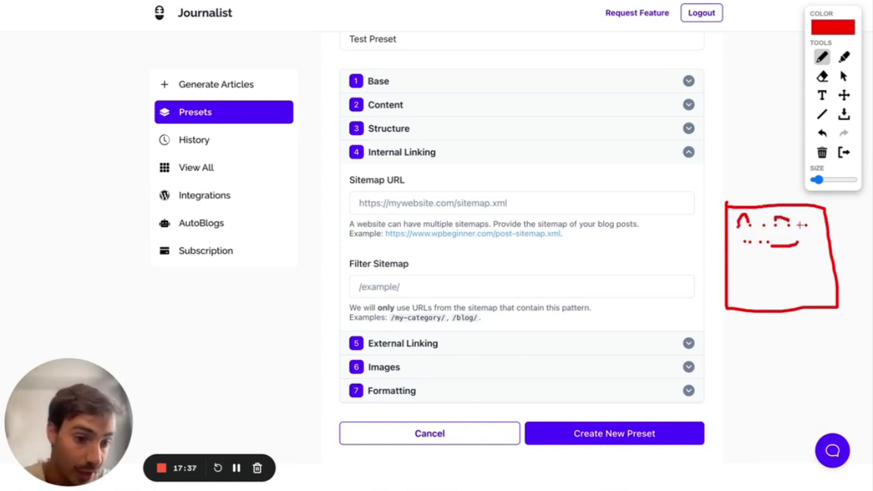
mouse_move(798, 231)
left_mouse_down()
mouse_move(764, 237)
mouse_move(739, 235)
mouse_move(738, 225)
mouse_move(791, 225)
left_mouse_up()
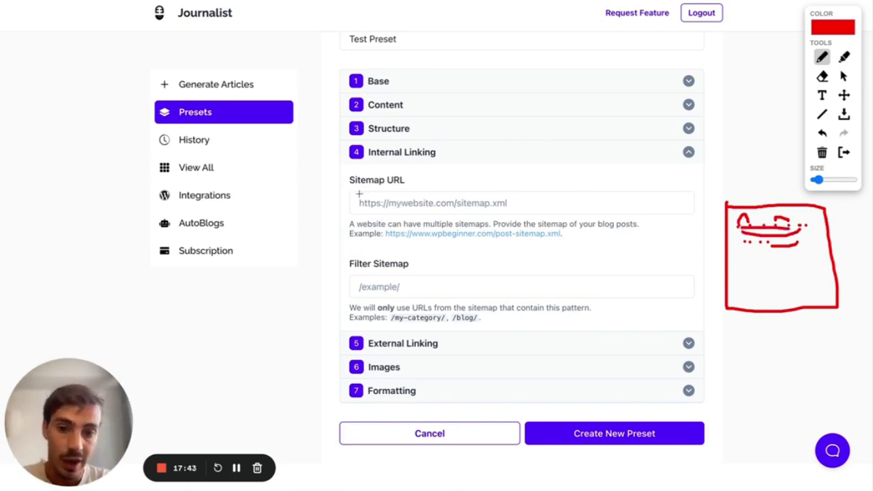
- Mark the Sitemap URL and Filter Sitemap labels and the /my-category/ example, then clear the drawings
left_click_drag(352, 188, 429, 188)
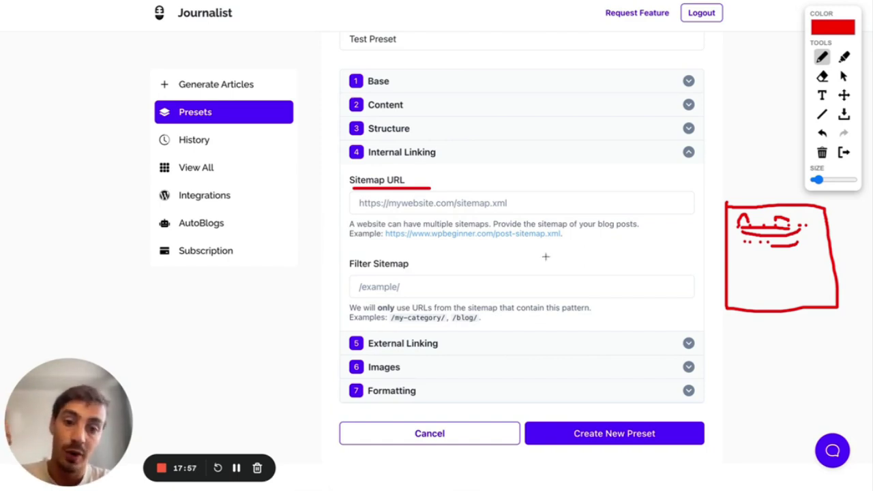
left_click_drag(349, 266, 339, 266)
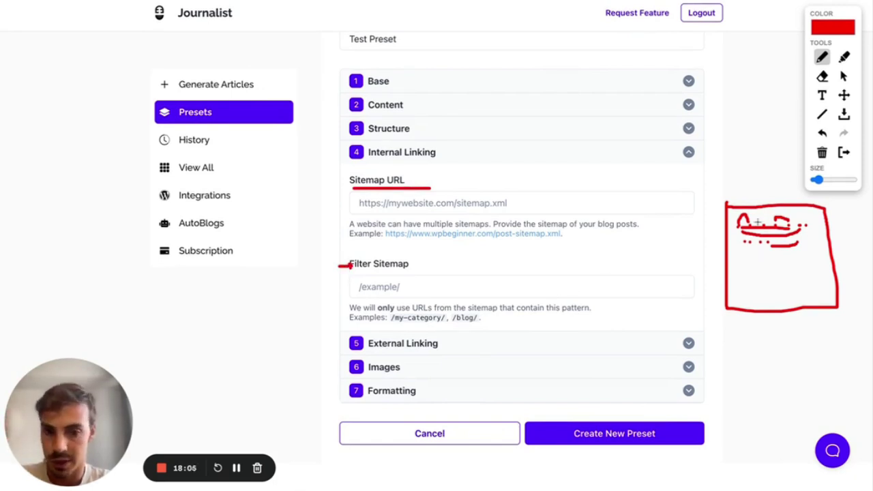
left_click_drag(393, 324, 435, 323)
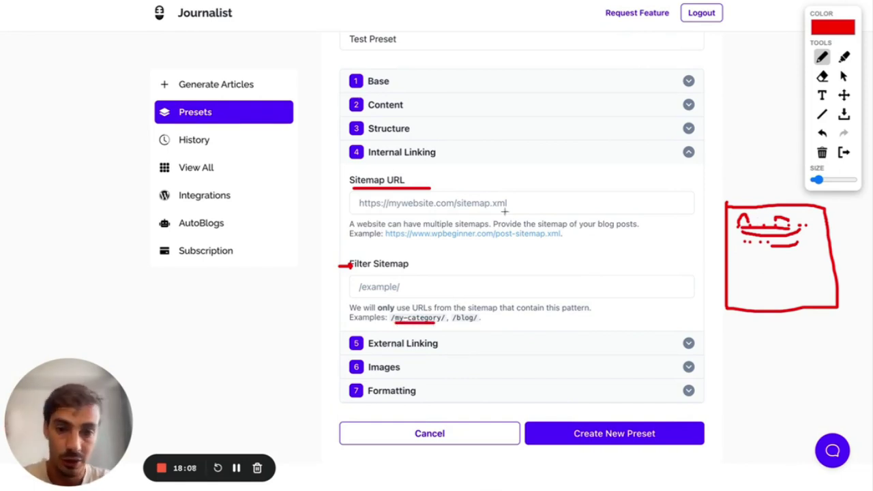
left_click(844, 152)
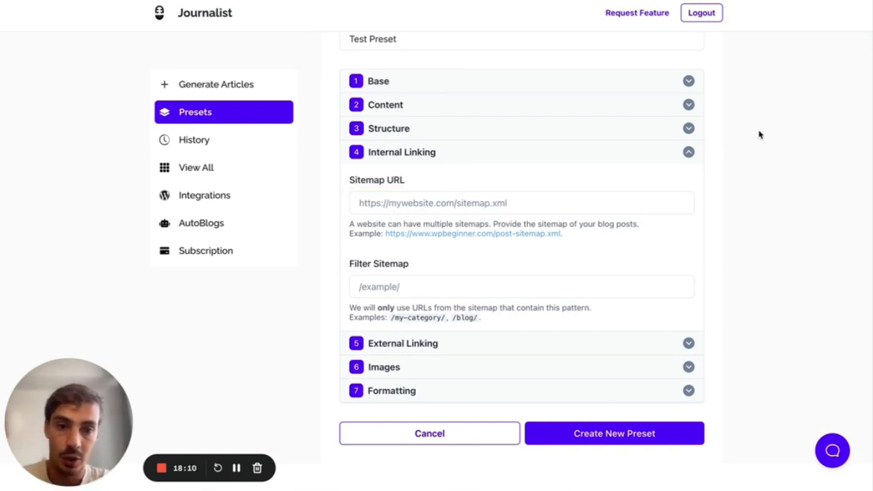
- Sketch a page diagram linked to a row of dots, clear it, and fold Internal Linking
key("alt+t")
mouse_move(731, 68)
left_mouse_down()
mouse_move(731, 118)
mouse_move(759, 69)
mouse_move(730, 67)
left_mouse_up()
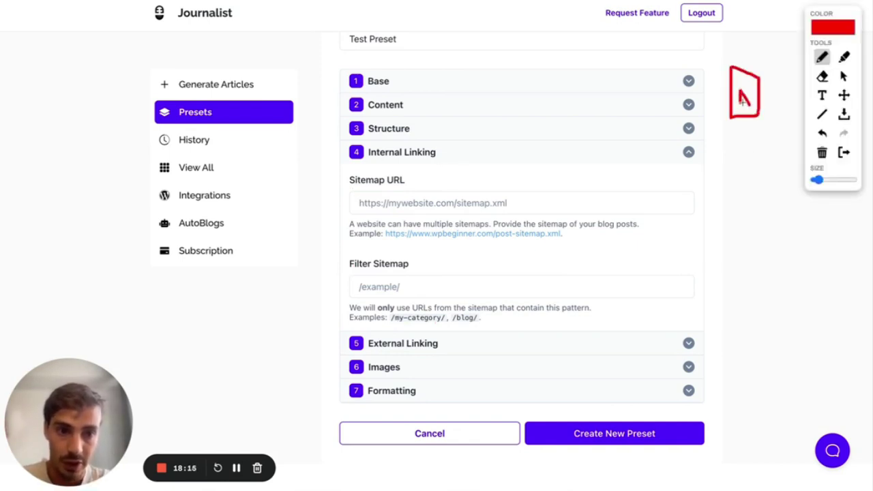
left_click(736, 184)
left_click(746, 183)
left_click(757, 184)
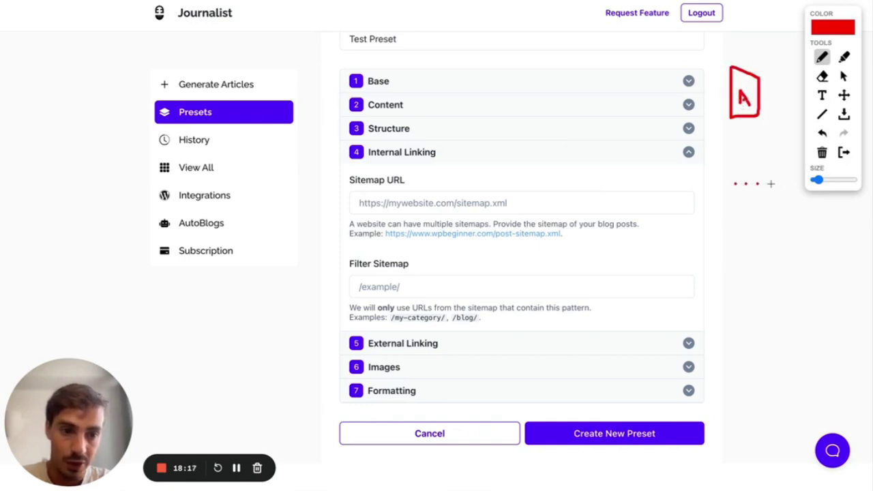
mouse_move(732, 101)
left_mouse_down()
mouse_move(726, 183)
mouse_move(758, 192)
mouse_move(769, 117)
left_mouse_up()
left_click_drag(750, 186, 749, 135)
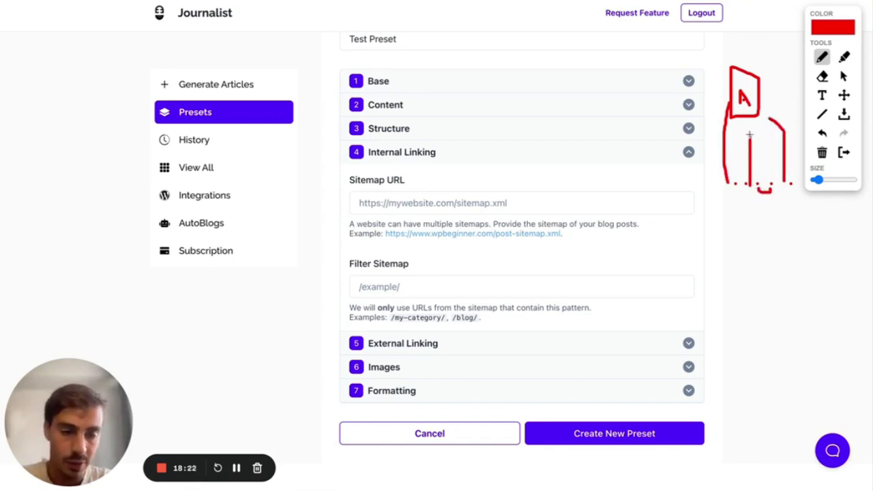
left_click(846, 155)
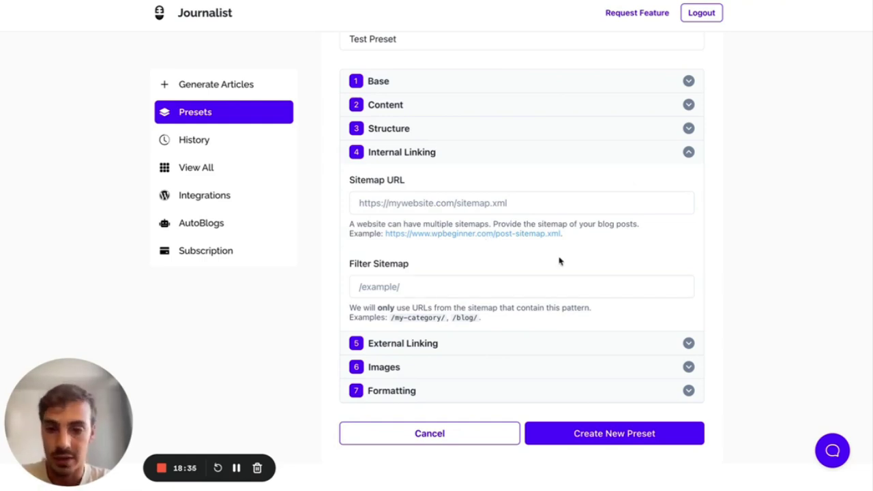
left_click(449, 155)
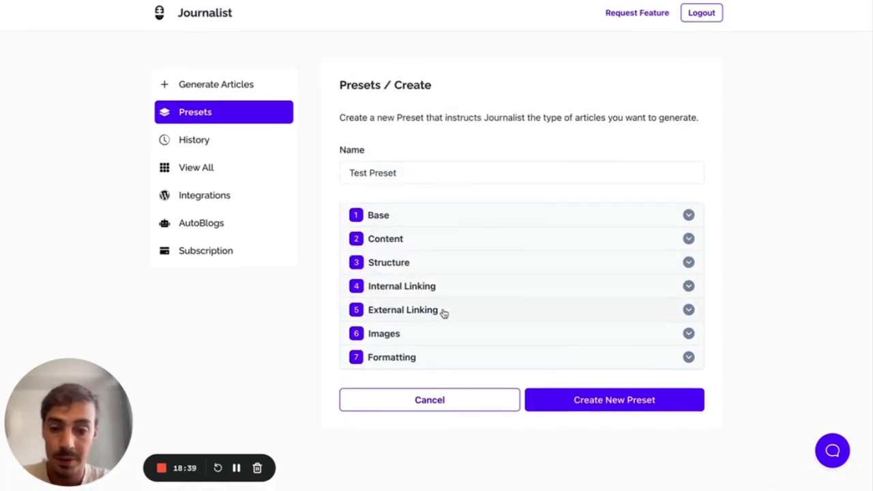
left_click(444, 313)
scroll(444, 310, "down", 2)
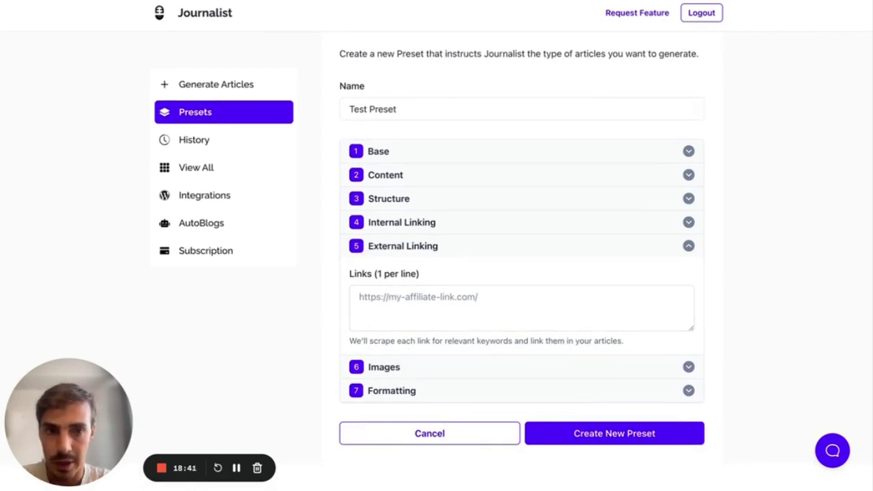
key("alt+shift+d")
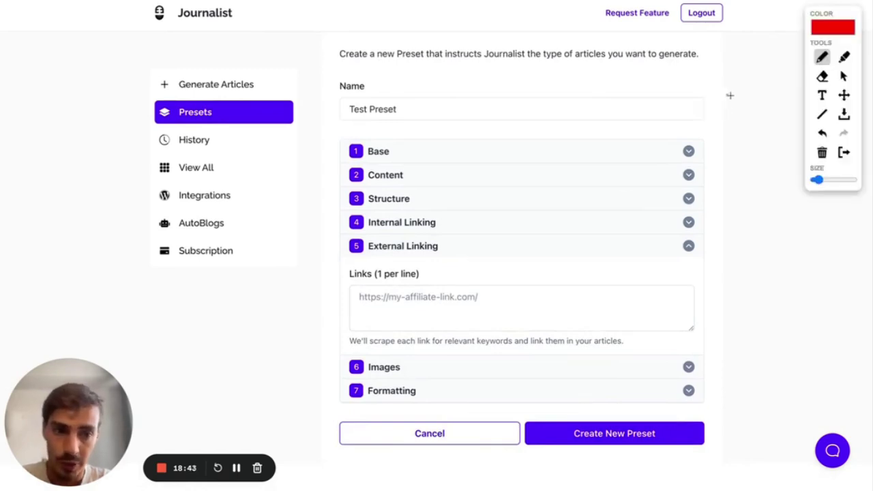
left_click(749, 96)
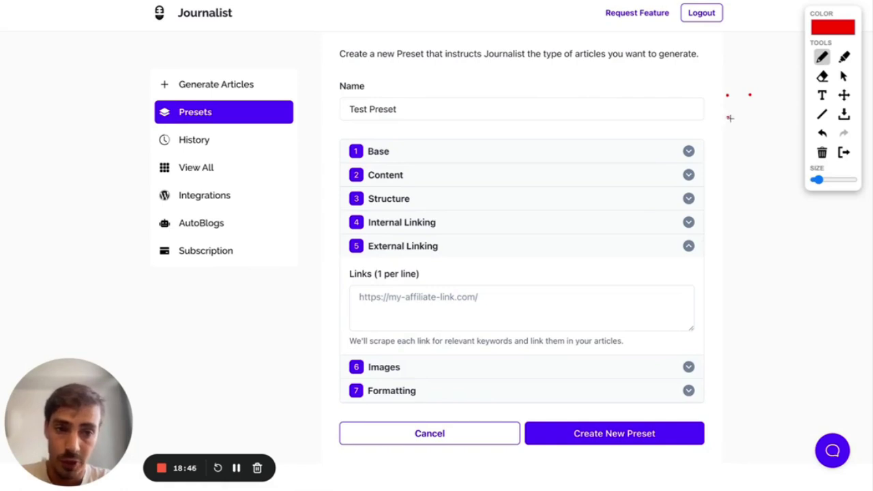
left_click(729, 117)
mouse_move(771, 116)
left_mouse_down()
mouse_move(789, 148)
mouse_move(760, 135)
left_mouse_up()
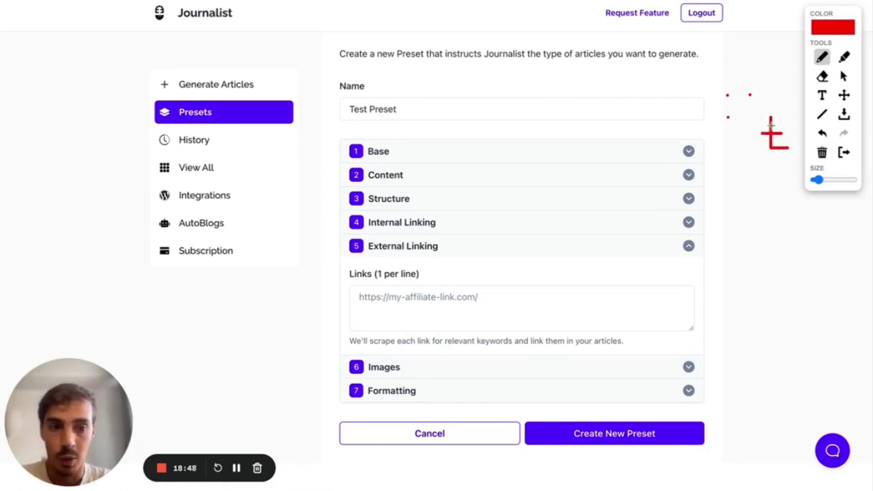
left_click(846, 153)
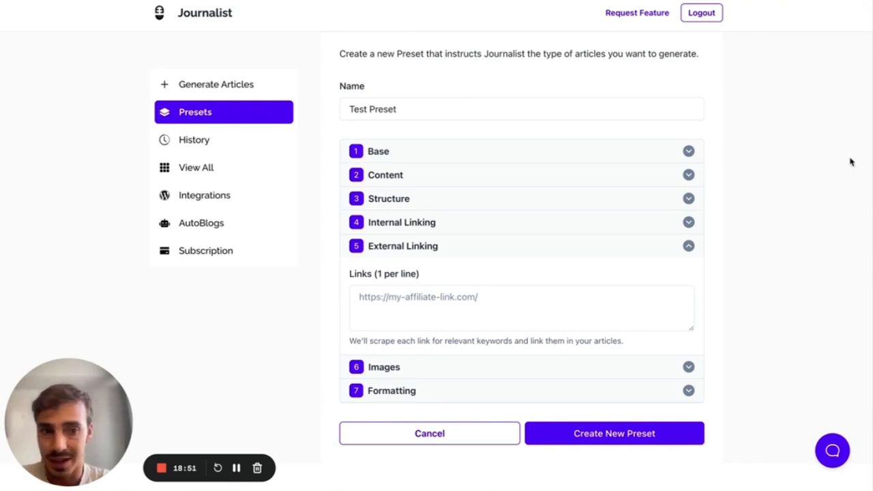
left_click(509, 300)
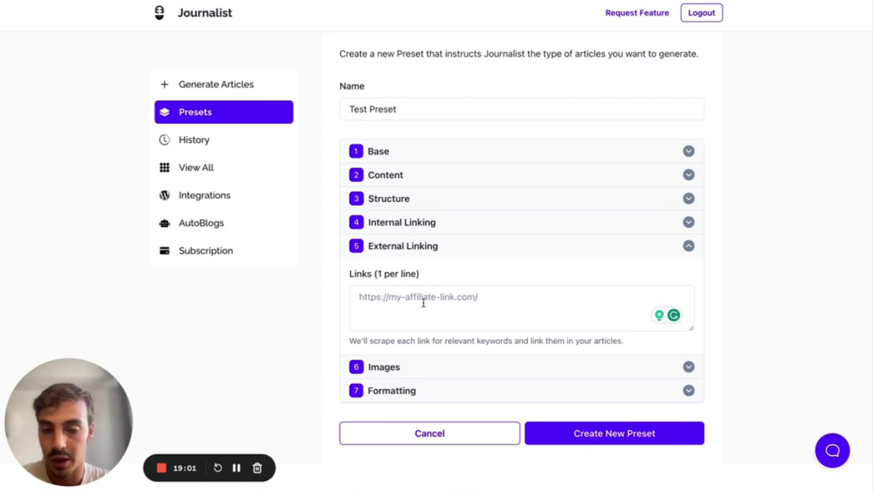
left_click(422, 256)
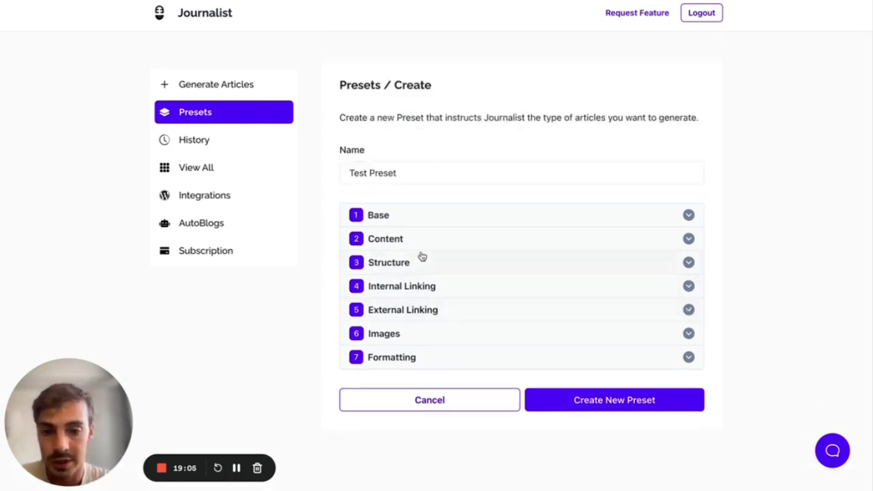
- Expand Images and try Pexels and Unsplash providers before returning to Google License-Free Photos
left_click(439, 334)
scroll(440, 335, "down", 2)
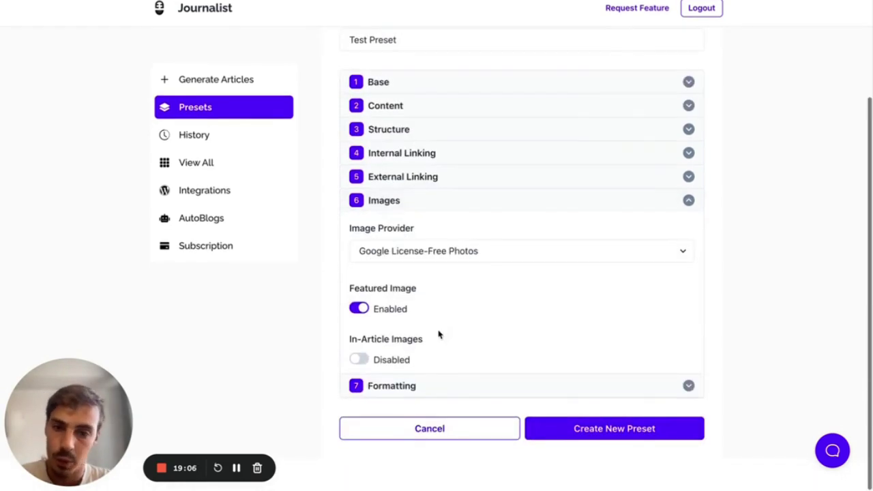
left_click(453, 252)
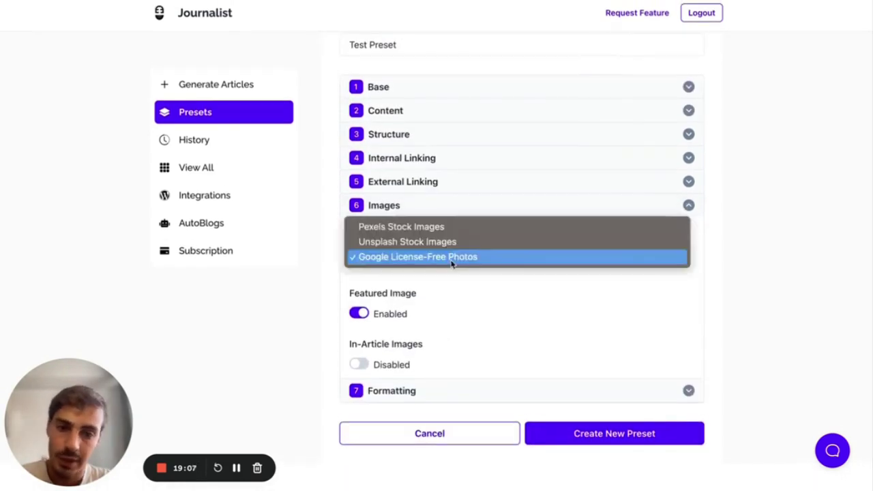
left_click(485, 294)
left_click(450, 265)
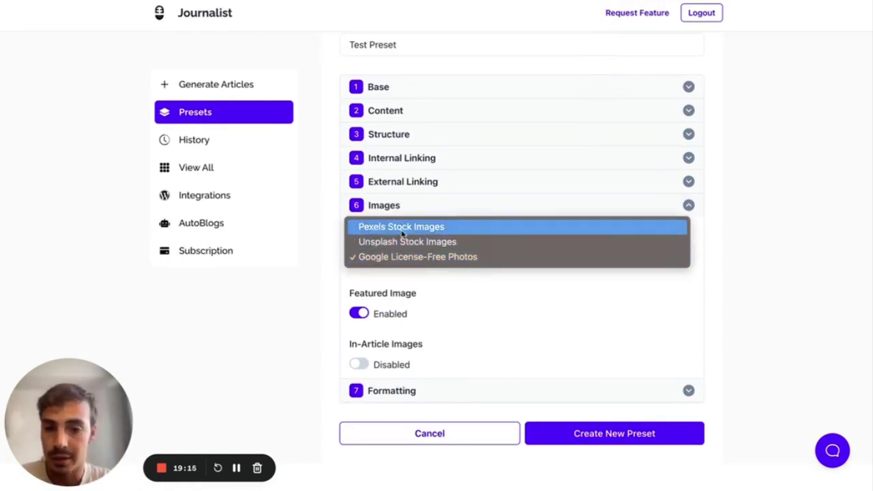
left_click(403, 232)
left_click(402, 257)
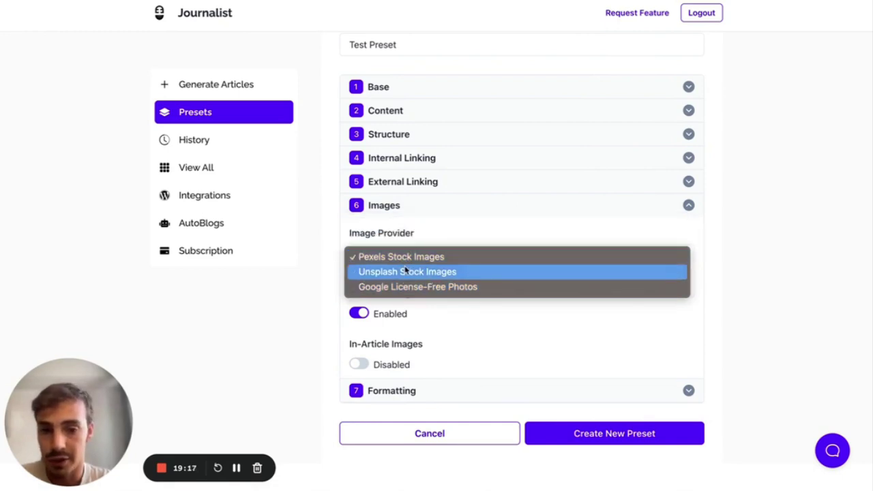
left_click(404, 271)
left_click(418, 259)
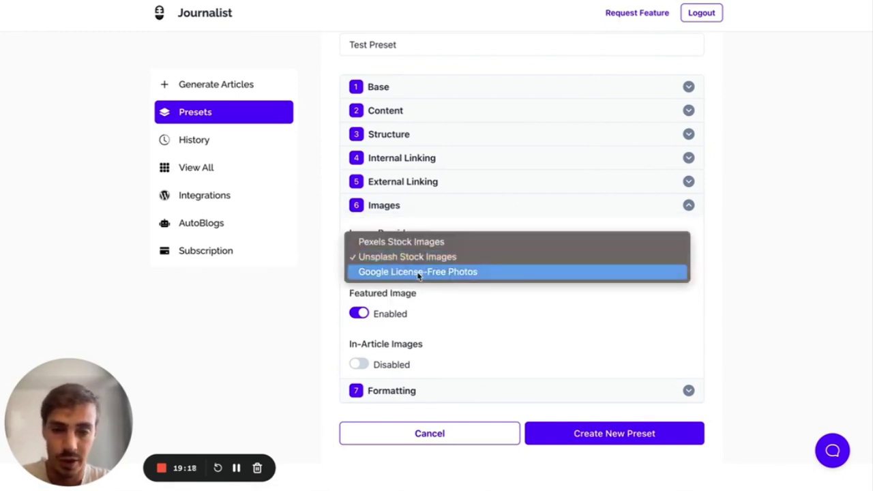
left_click(419, 272)
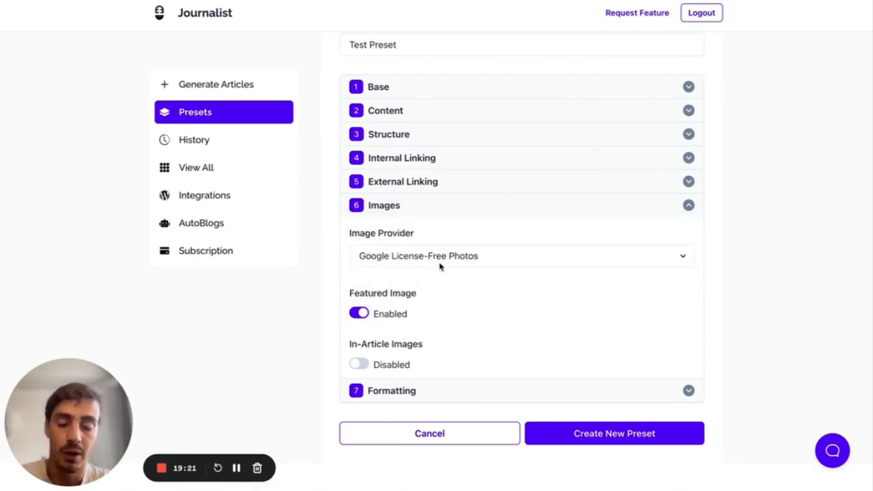
- Recheck Pexels Stock Images once more and settle on Google License-Free Photos
left_click(436, 268)
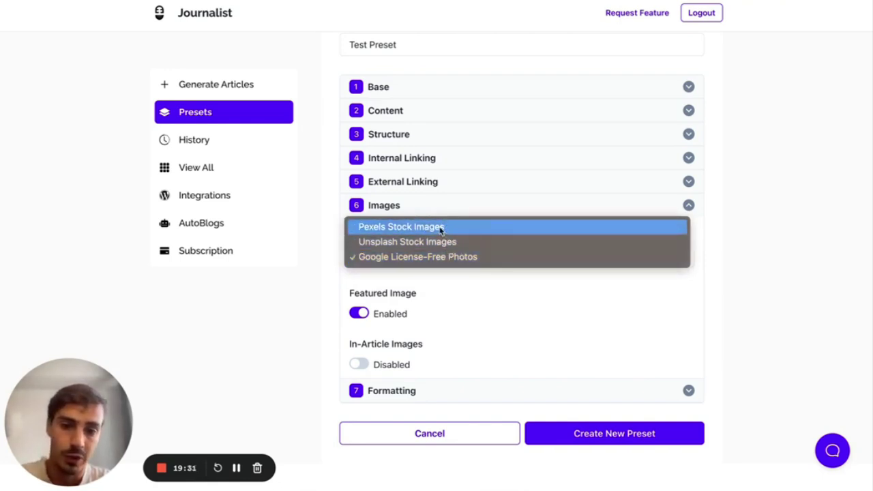
left_click(441, 231)
left_click(441, 255)
left_click(436, 288)
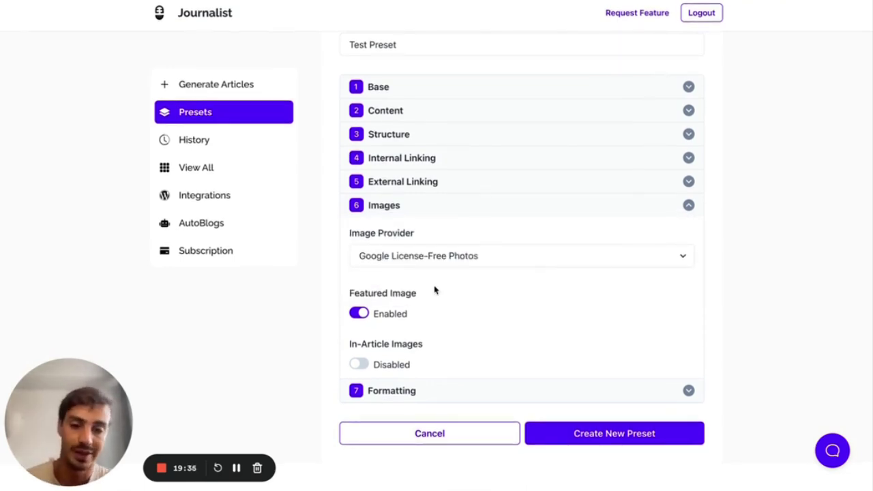
- Keep the featured image on, enable In-Article Images, and fold the Images section
left_click(359, 314)
left_click(360, 314)
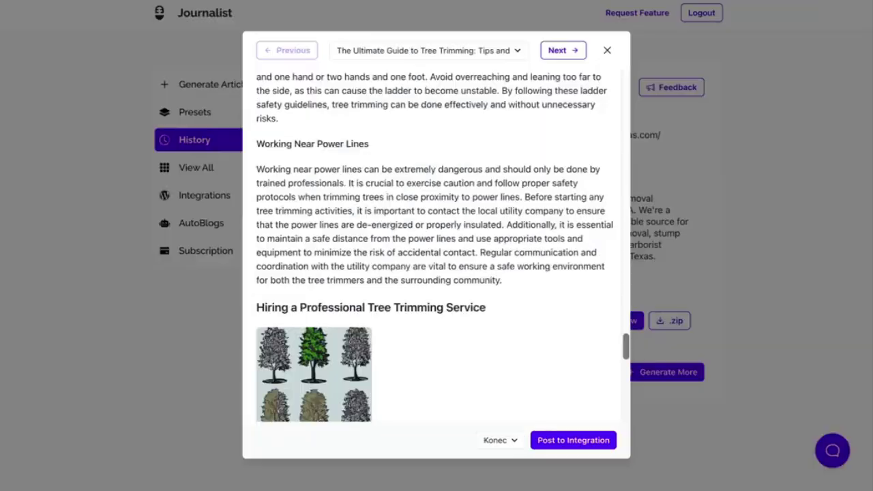
scroll(379, 107, "up", 15)
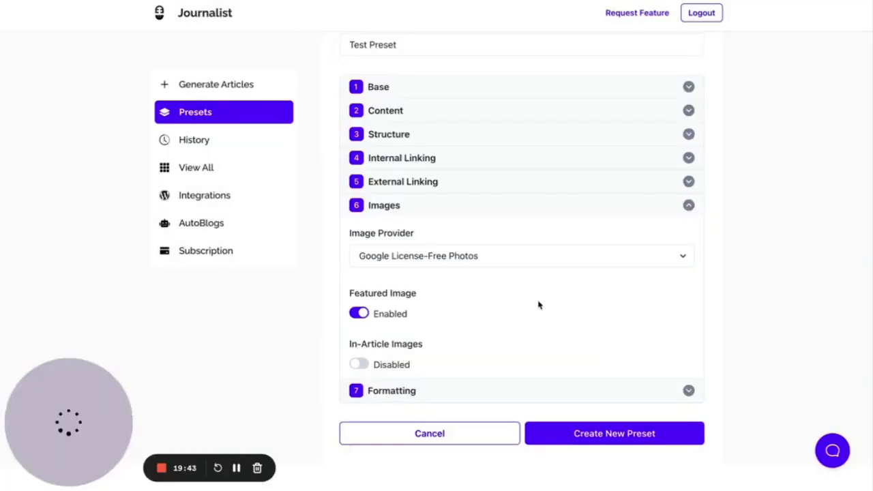
left_click(357, 366)
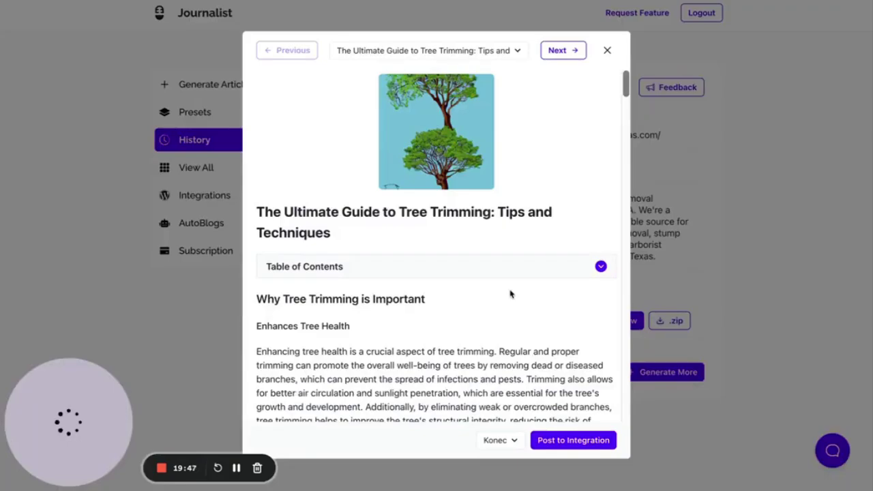
scroll(510, 294, "down", 20)
scroll(510, 290, "down", 15)
scroll(516, 290, "up", 4)
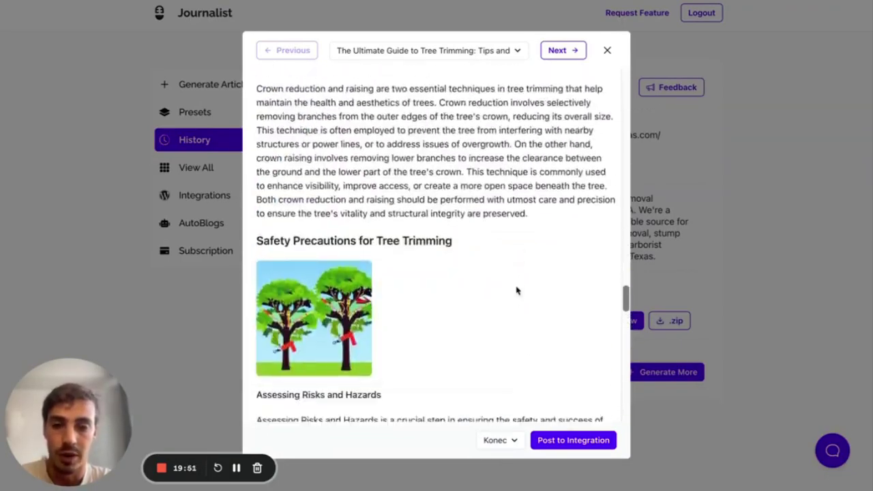
scroll(517, 291, "down", 3)
scroll(516, 290, "down", 2)
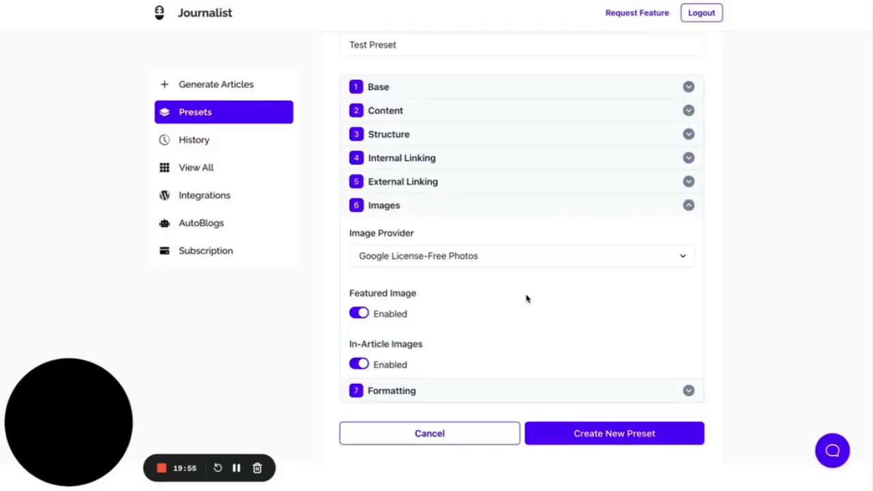
left_click(419, 205)
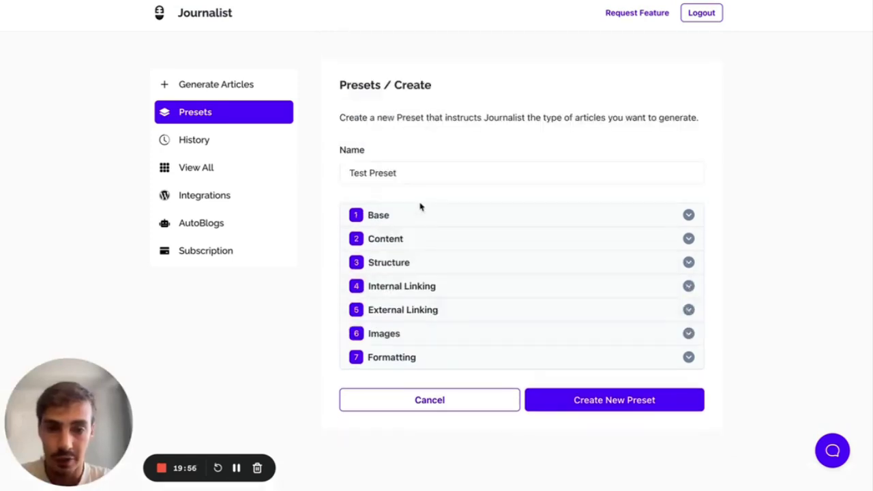
- Turn on Bold Important Keywords under Formatting and fold the section back
left_click(433, 358)
scroll(416, 362, "down", 1)
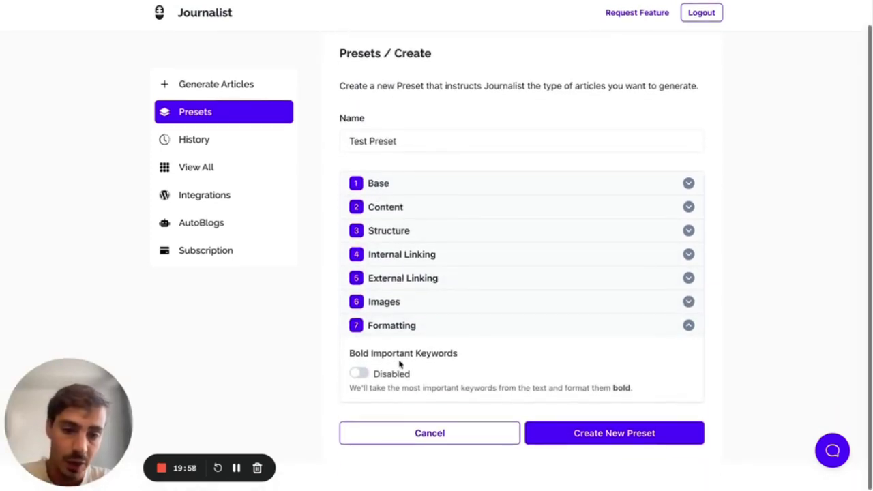
left_click(361, 374)
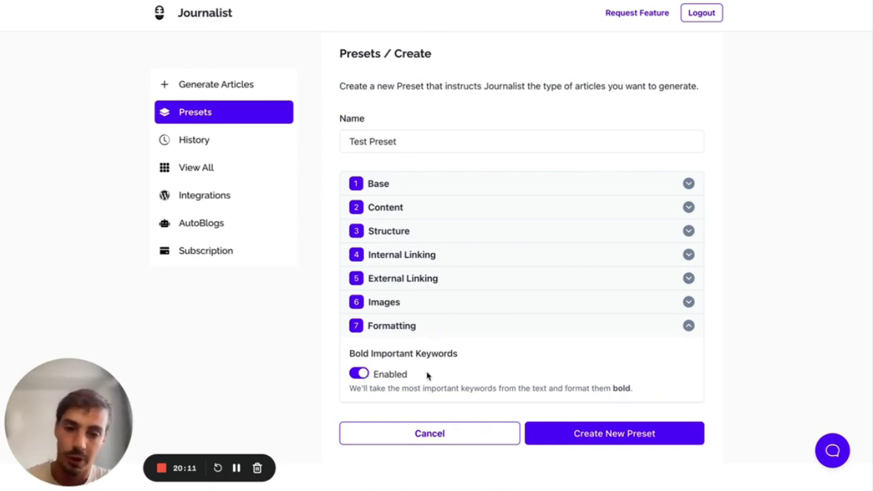
left_click(409, 337)
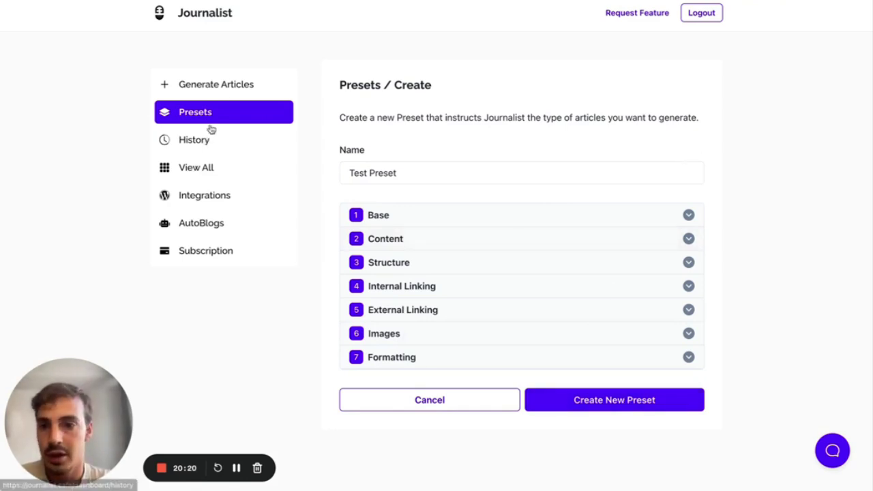
- Set Generate Articles to Preset mode with My Preset and 1 article, then go to Presets
left_click(221, 91)
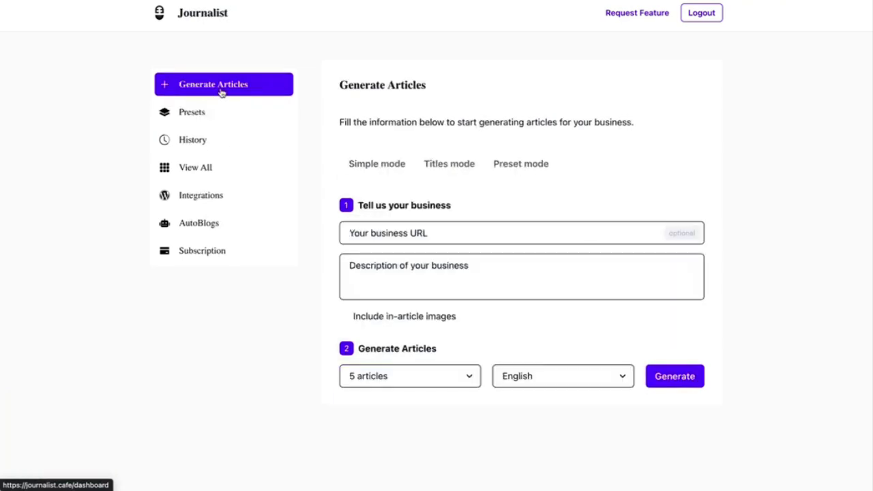
left_click(522, 165)
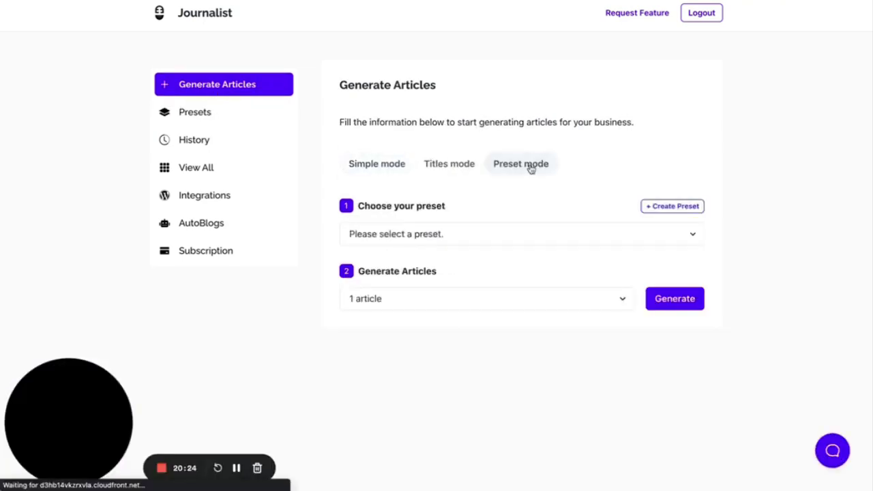
left_click(542, 234)
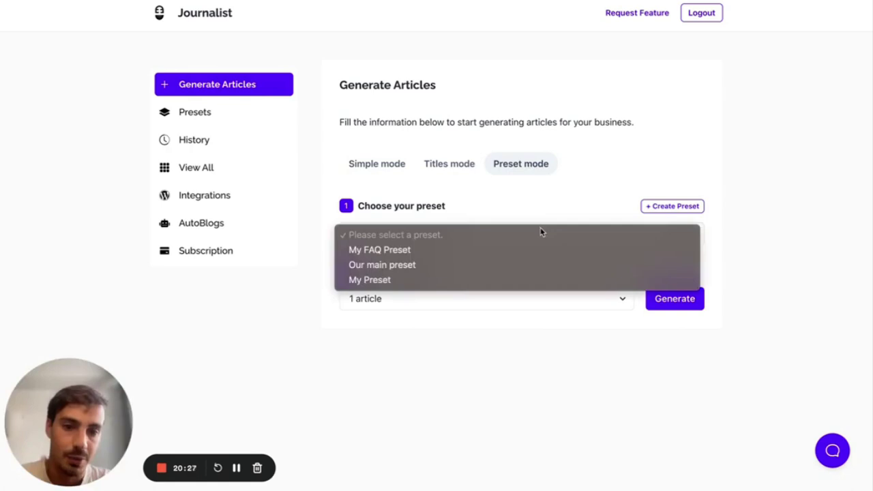
left_click(489, 280)
left_click(525, 300)
left_click(685, 373)
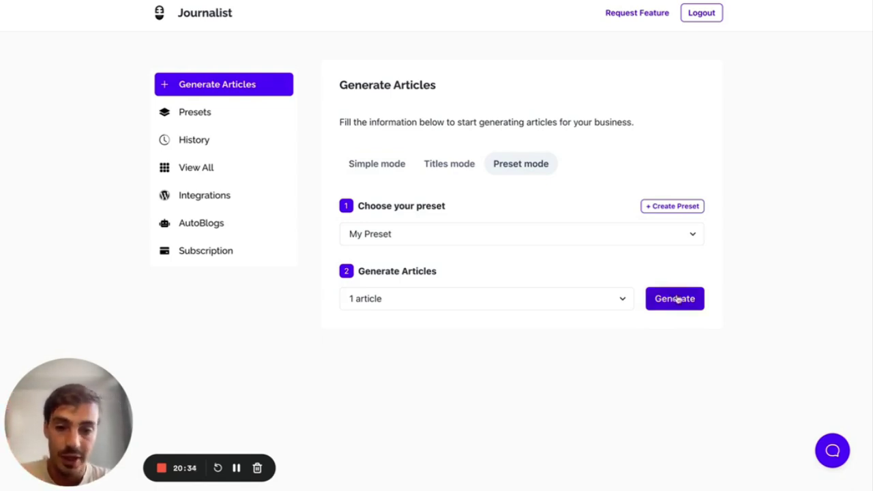
left_click(228, 116)
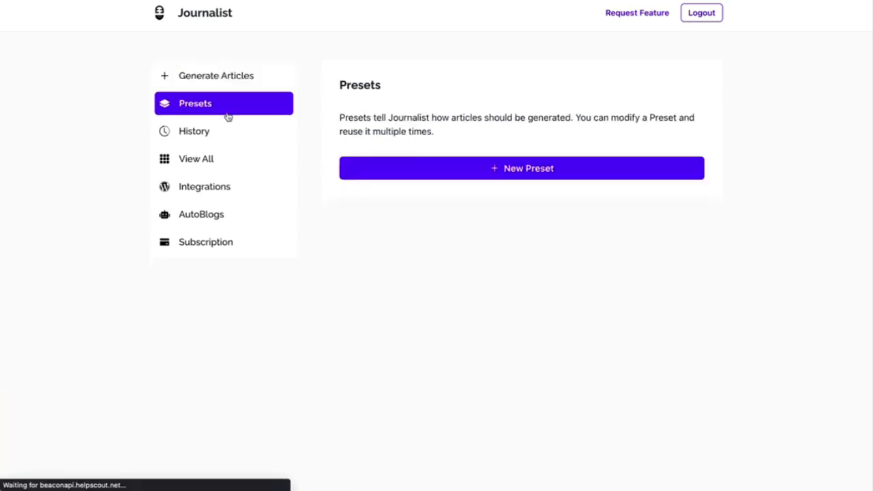
- Open My Preset and review the rocket titles in Base and the academic tone in Content
left_click(578, 279)
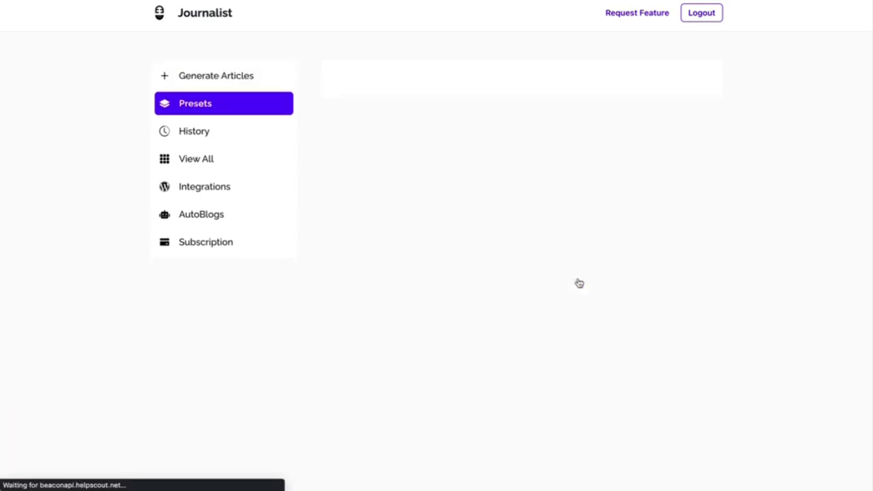
left_click(560, 217)
scroll(559, 218, "down", 2)
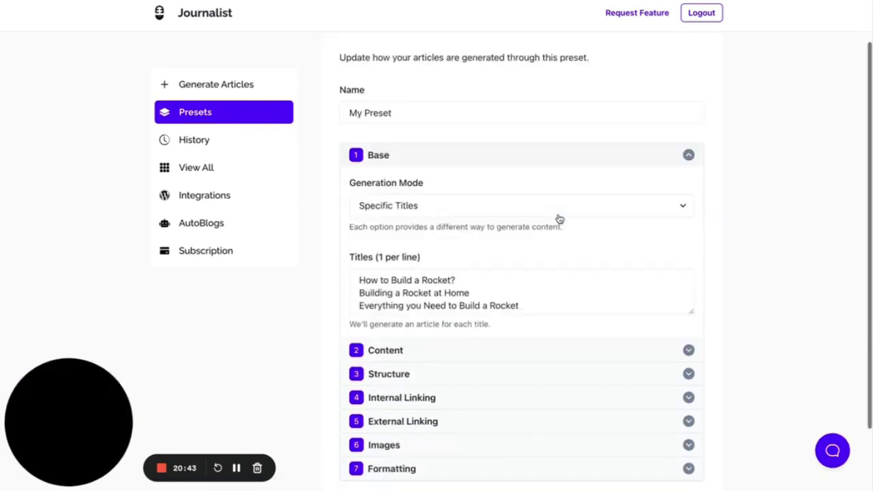
scroll(464, 205, "down", 1)
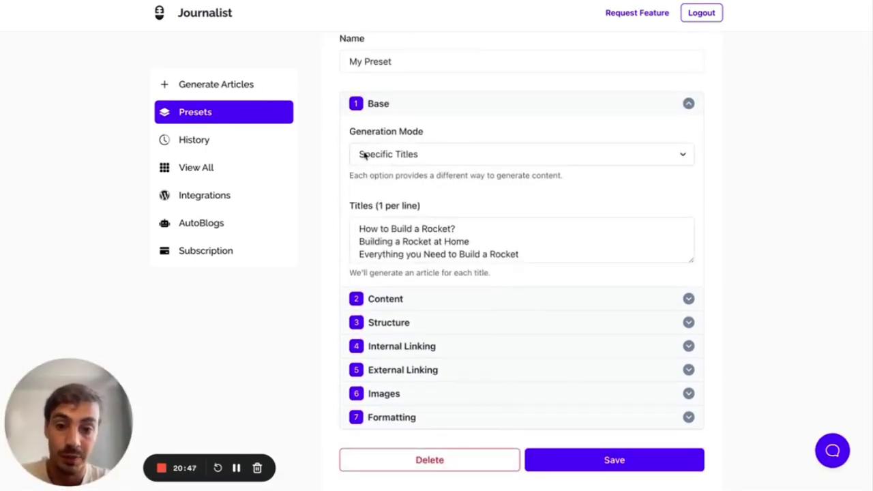
key("ctrl+a")
left_click(402, 275)
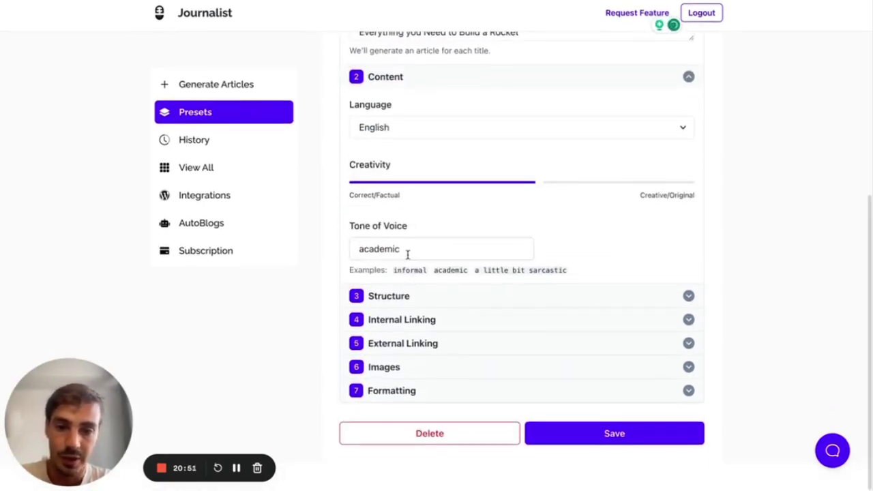
left_click_drag(427, 251, 385, 254)
- Expand Structure, Internal Linking and External Linking to review their settings
left_click(404, 296)
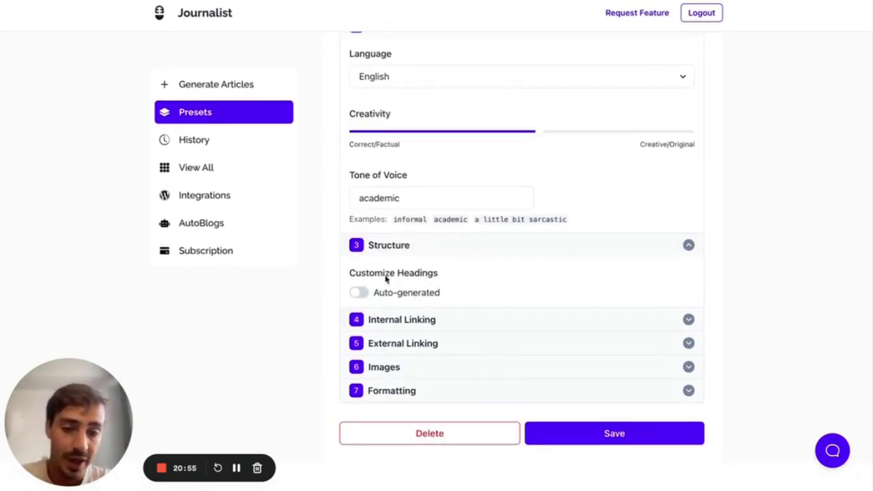
left_click(400, 319)
scroll(399, 318, "down", 3)
left_click(402, 340)
scroll(401, 336, "down", 2)
left_click_drag(539, 308, 292, 304)
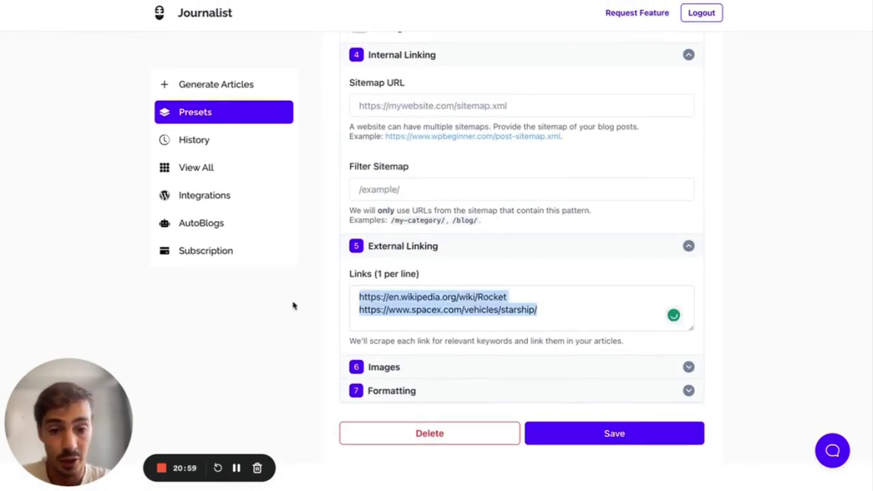
- Confirm Pexels images and Formatting, then return to Generate Articles in Preset mode
left_click(377, 368)
scroll(376, 371, "down", 3)
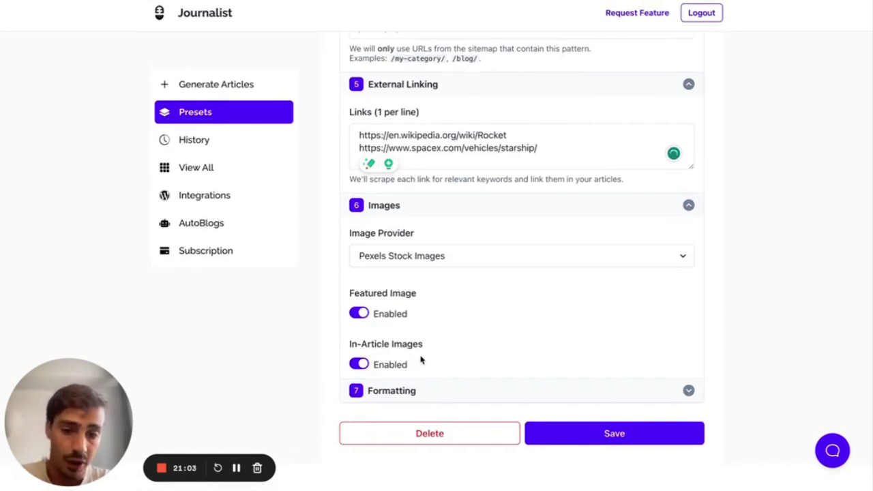
left_click(420, 258)
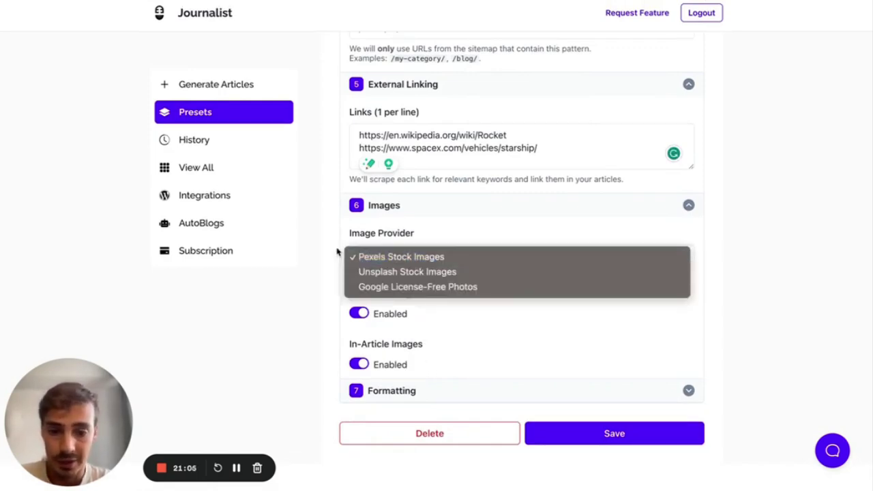
left_click(391, 388)
scroll(396, 382, "down", 2)
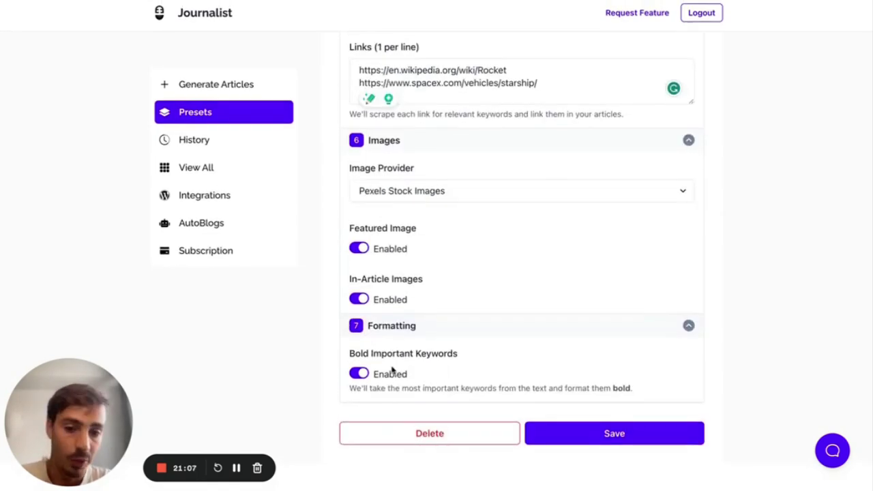
scroll(392, 369, "up", 10)
left_click(206, 91)
left_click(507, 166)
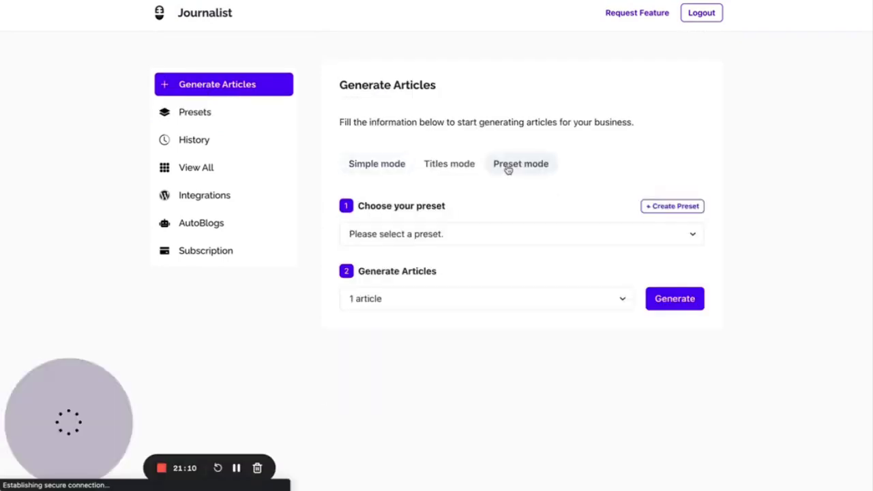
- Choose My Preset and generate the 'Everything you Need to Build a Rocket' article
left_click(644, 234)
left_click(470, 280)
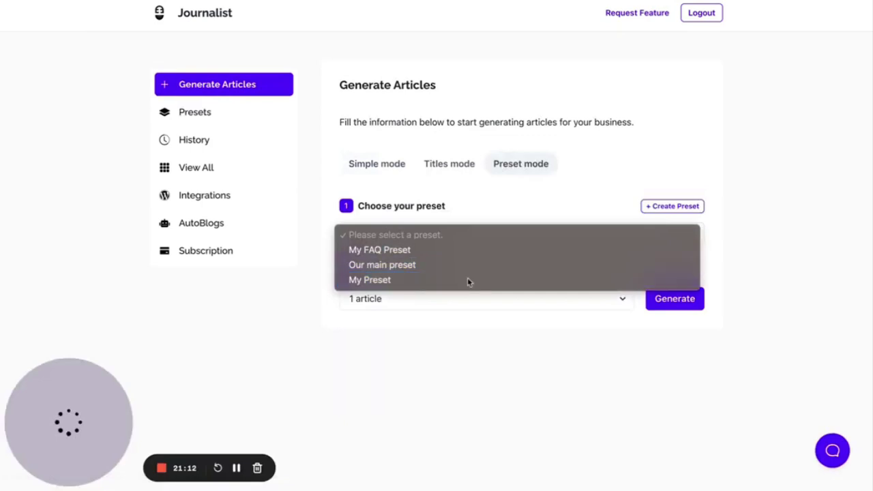
left_click(675, 301)
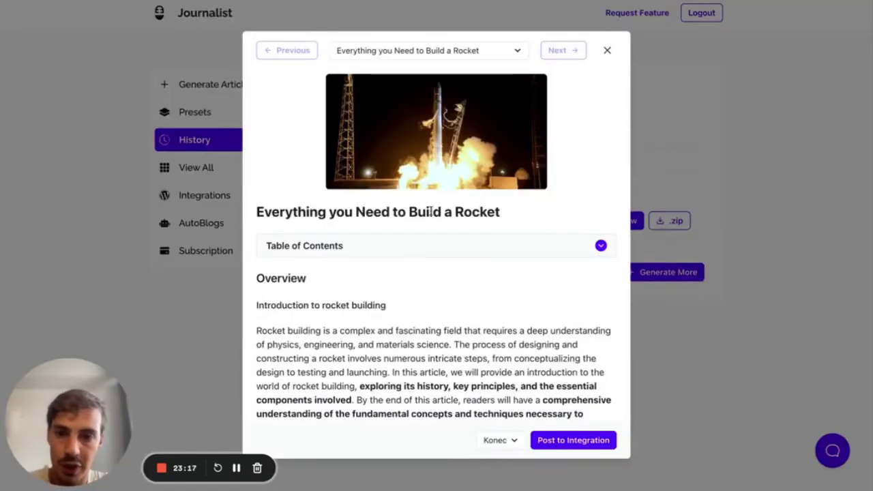
- Cycle the header images back to the night launch image and toggle the Table of Contents
left_click_drag(507, 211, 257, 211)
left_click(436, 131)
left_click(437, 137)
left_click(462, 144)
scroll(569, 137, "down", 5)
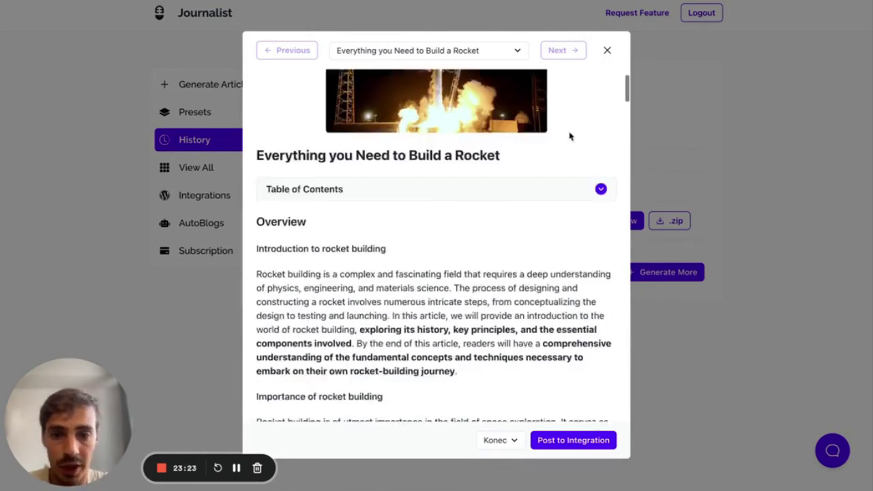
left_click(471, 102)
left_click(470, 102)
- Read through the rocket article body, then start a new preset
scroll(383, 151, "down", 2)
left_click_drag(359, 171, 491, 171)
scroll(490, 169, "down", 2)
scroll(490, 171, "down", 5)
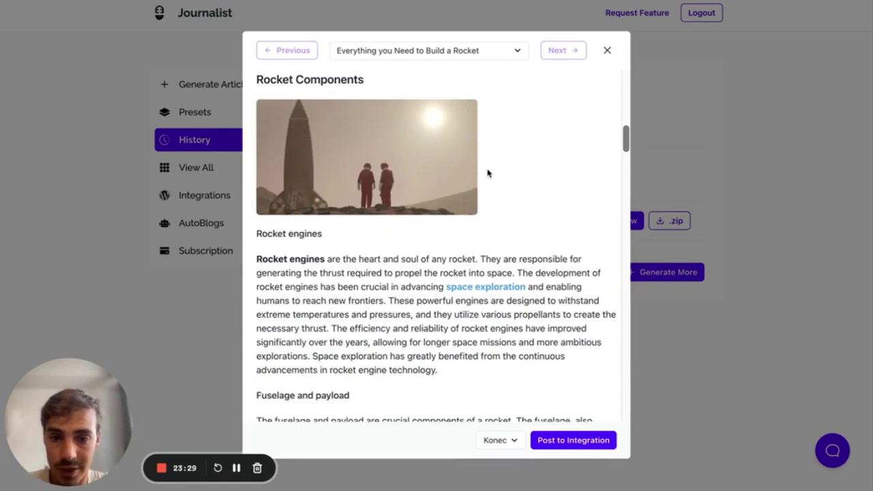
scroll(341, 157, "down", 2)
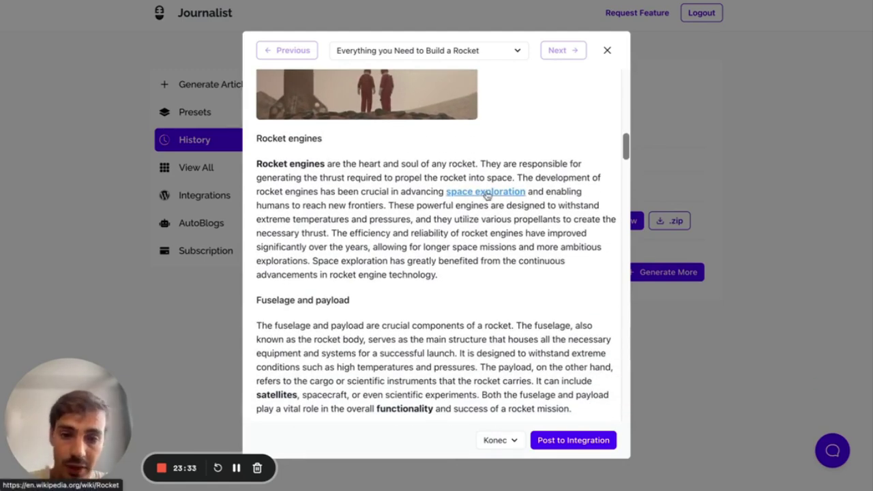
scroll(487, 196, "down", 20)
scroll(428, 258, "down", 4)
scroll(443, 232, "down", 5)
scroll(463, 214, "down", 20)
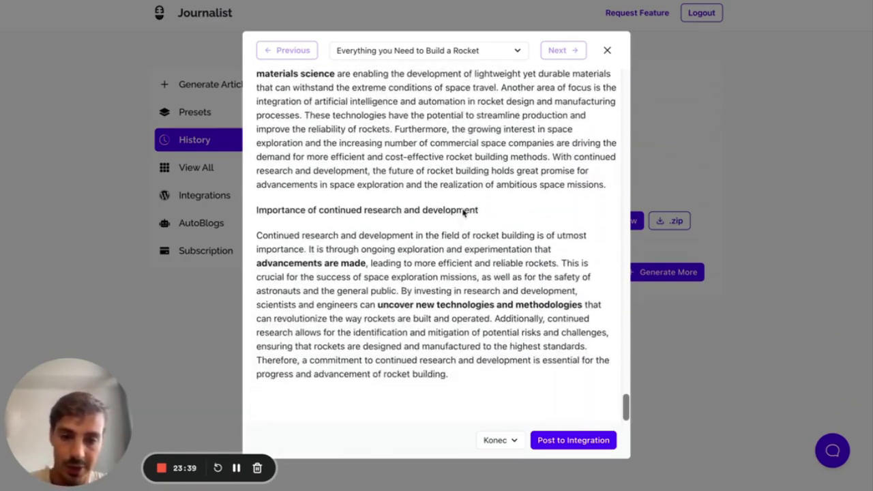
scroll(463, 214, "up", 20)
scroll(463, 214, "down", 1)
scroll(463, 214, "up", 10)
scroll(463, 214, "up", 10)
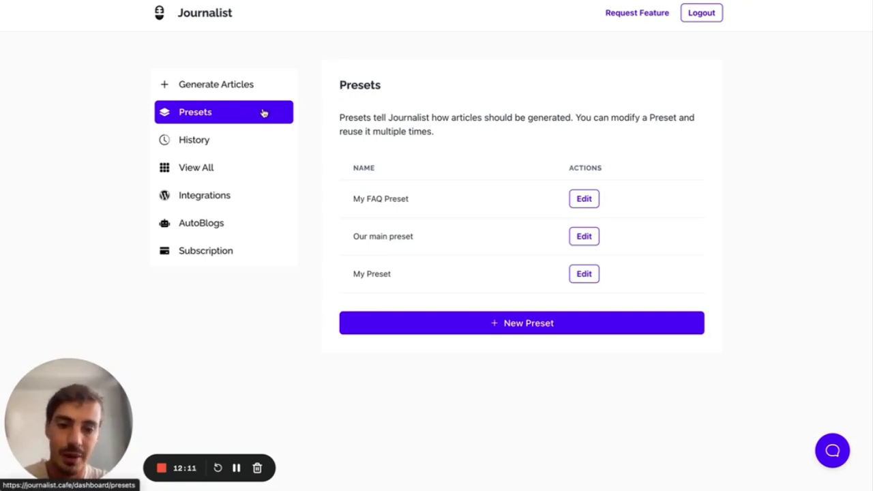
left_click(478, 323)
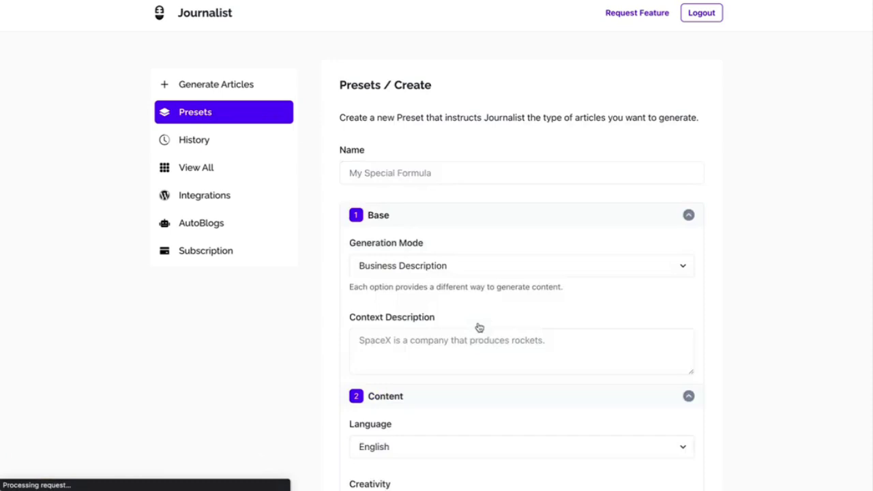
- Collapse all seven sections of the new preset form
left_click(479, 219)
left_click(480, 242)
left_click(463, 266)
left_click(460, 288)
left_click(455, 310)
left_click(451, 341)
left_click(445, 361)
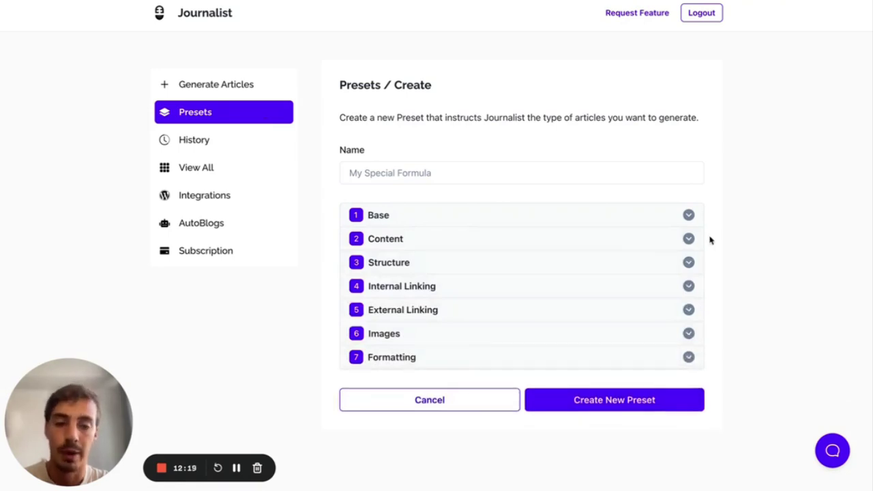
- Name the new preset 'Test Preset'
left_click(509, 174)
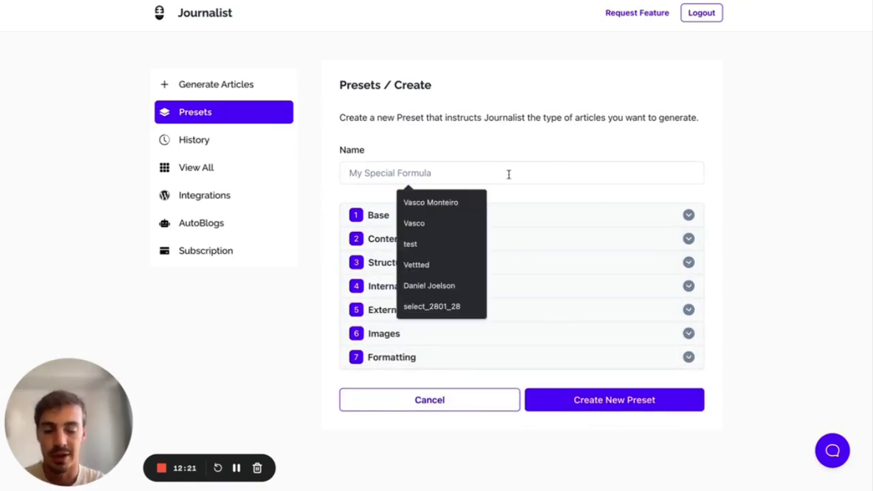
type("pre")
key("ctrl+a")
type("Te")
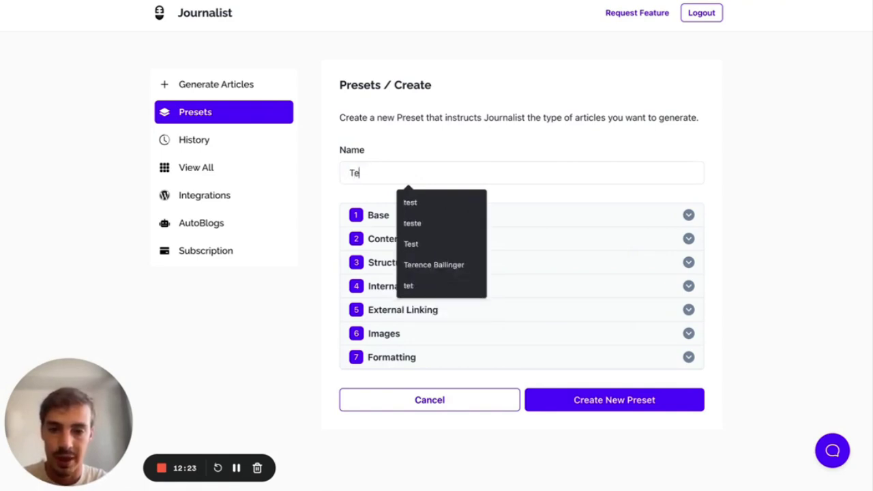
type("st Preset")
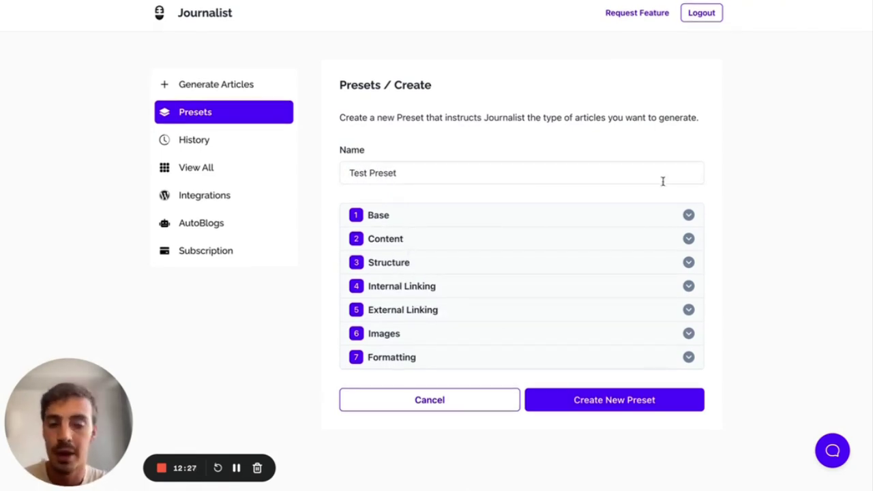
- Keep Business Description as the generation mode in the Base settings
left_click(656, 217)
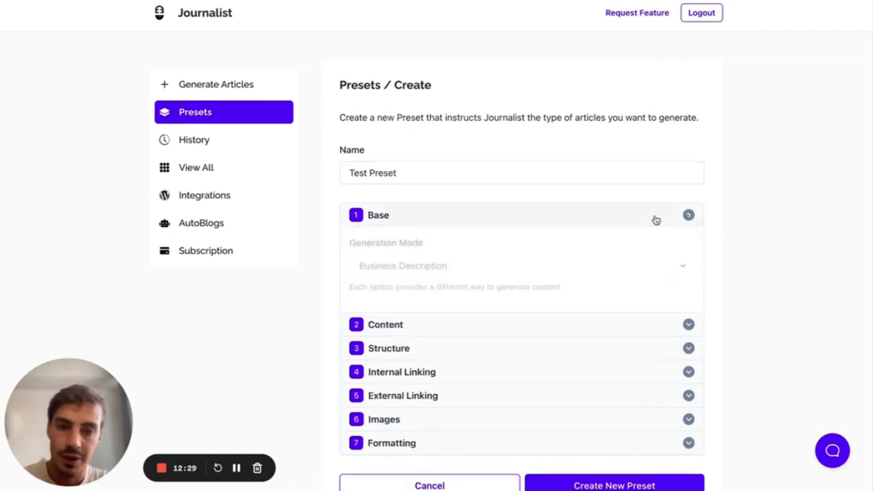
scroll(656, 218, "down", 2)
scroll(653, 218, "up", 1)
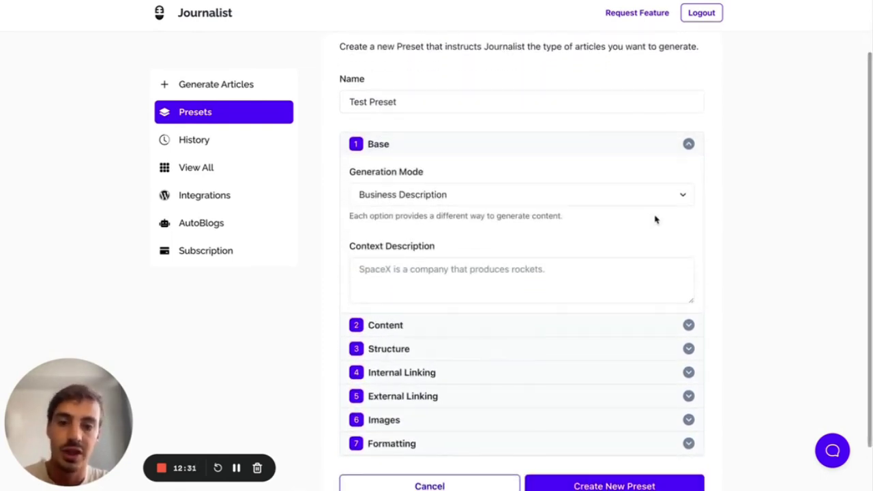
left_click(628, 202)
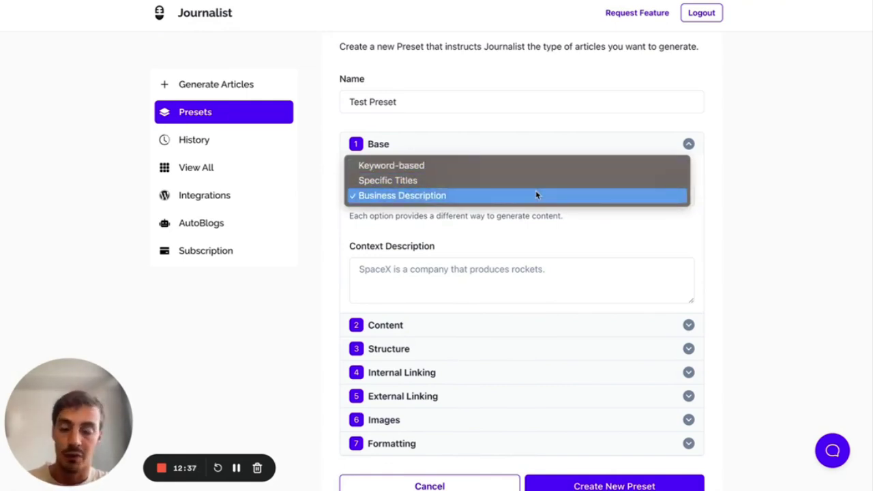
left_click(602, 197)
scroll(494, 211, "down", 1)
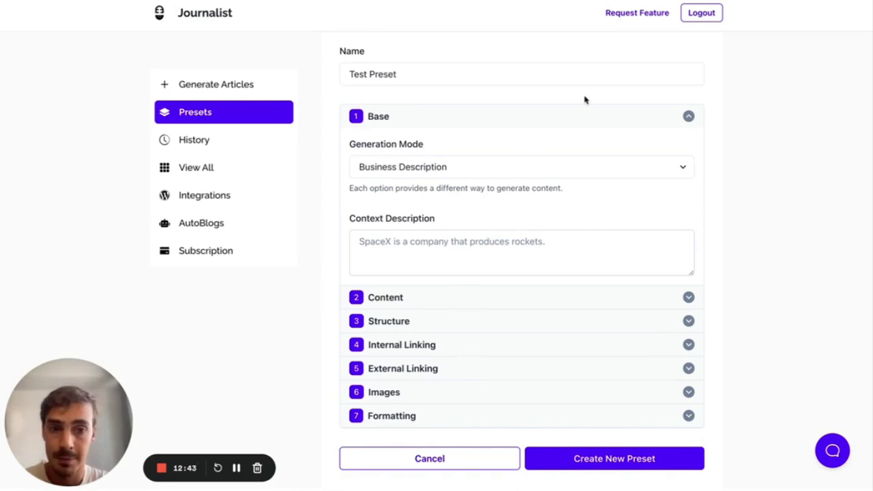
key("alt+shift+d")
mouse_move(715, 103)
left_mouse_down()
mouse_move(715, 256)
mouse_move(783, 128)
mouse_move(738, 102)
mouse_move(716, 103)
mouse_move(768, 111)
mouse_move(725, 129)
mouse_move(760, 140)
mouse_move(727, 119)
left_mouse_up()
mouse_move(725, 165)
left_mouse_down()
mouse_move(777, 174)
mouse_move(777, 184)
mouse_move(789, 185)
left_mouse_up()
mouse_move(728, 189)
left_mouse_down()
mouse_move(769, 204)
mouse_move(738, 190)
left_mouse_up()
left_click_drag(728, 219, 758, 247)
mouse_move(756, 94)
left_mouse_down()
mouse_move(701, 112)
mouse_move(770, 265)
mouse_move(775, 87)
mouse_move(758, 89)
left_mouse_up()
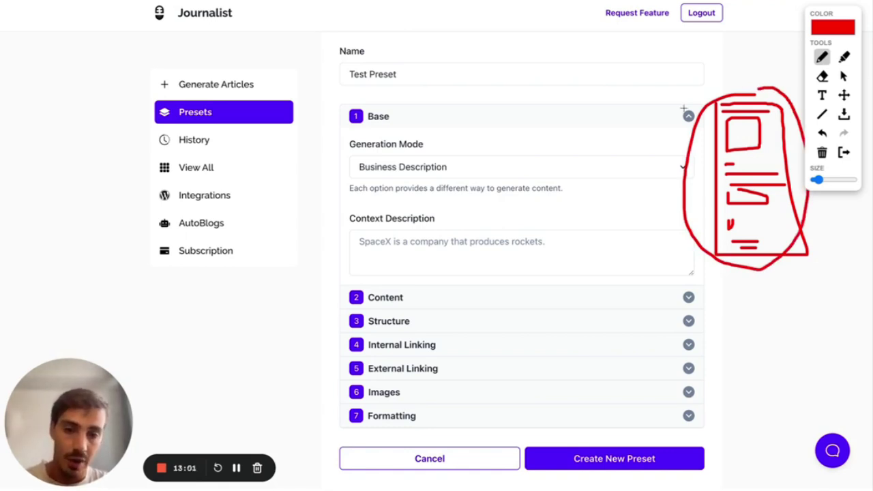
left_click_drag(350, 225, 411, 226)
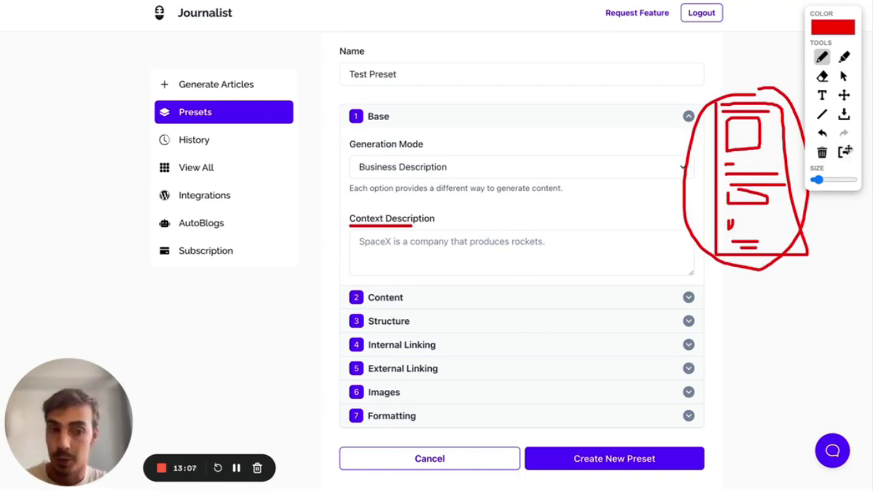
left_click(844, 76)
left_click(501, 172)
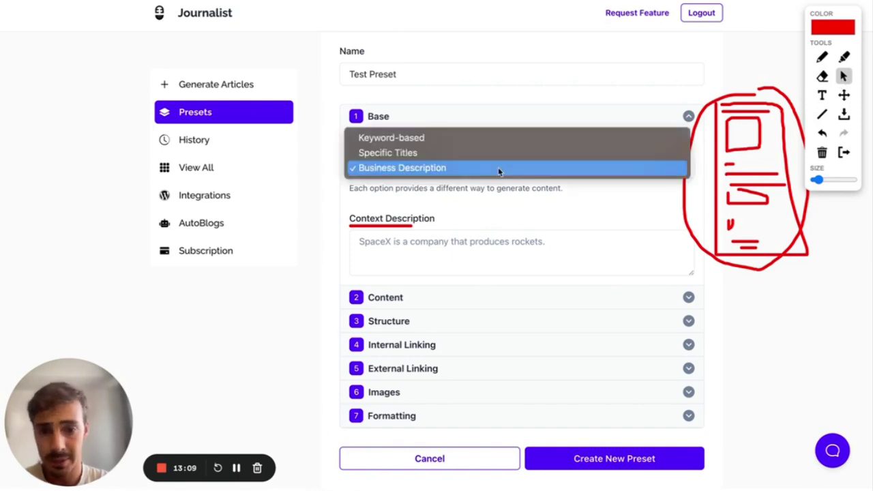
left_click(455, 155)
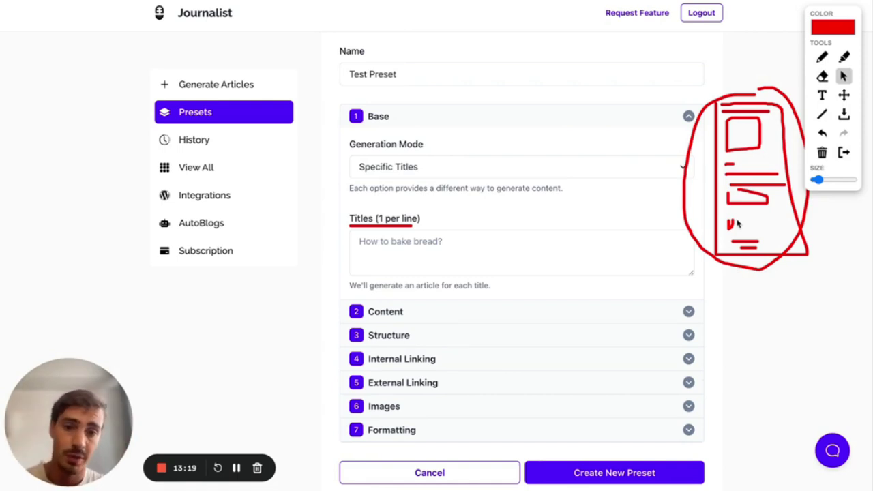
left_click(366, 240)
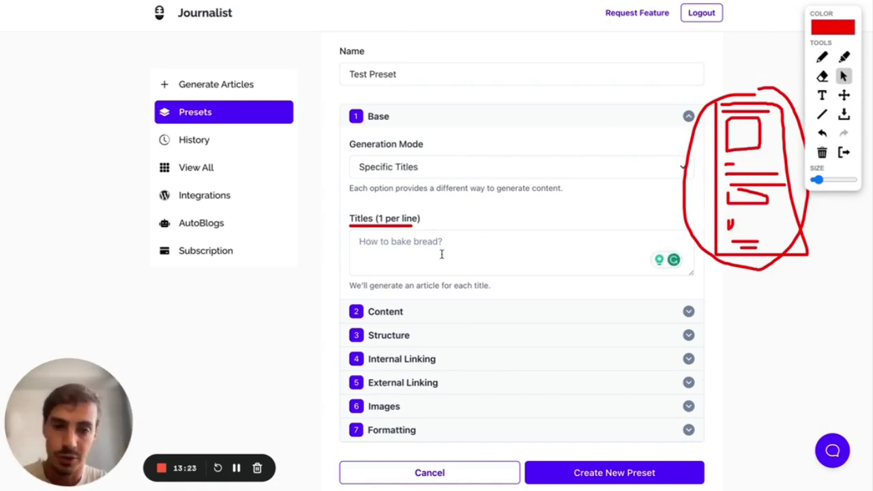
left_click(408, 169)
left_click(409, 159)
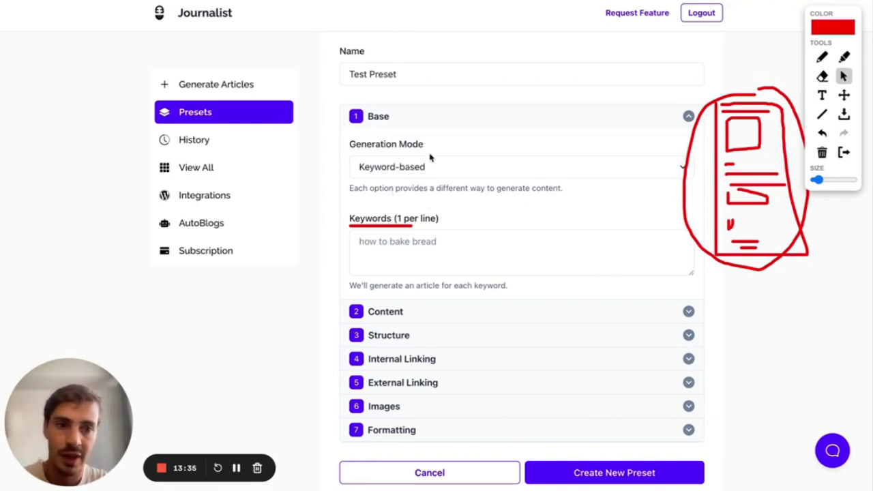
left_click(820, 57)
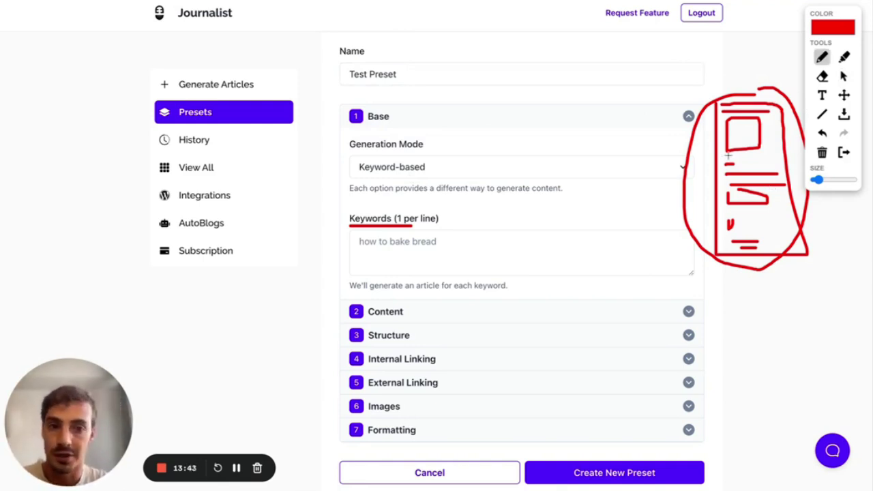
left_click(842, 153)
left_click(563, 161)
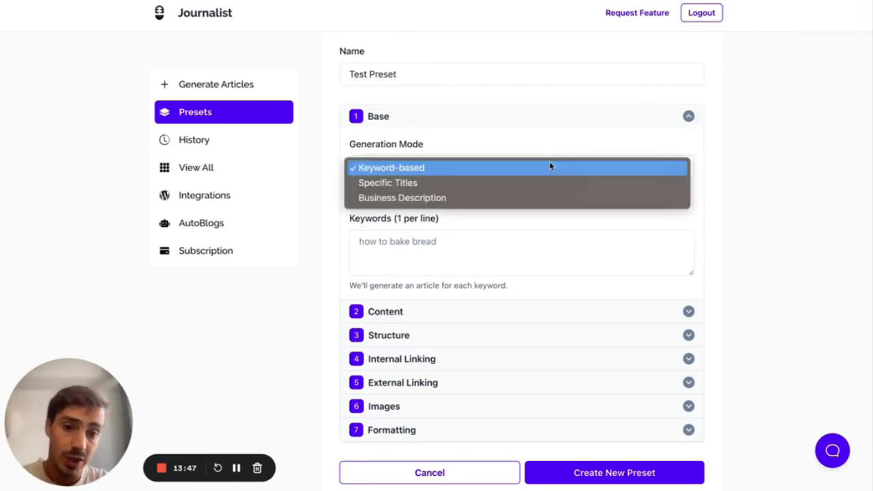
left_click(533, 190)
left_click(531, 170)
left_click(527, 182)
scroll(719, 157, "up", 1)
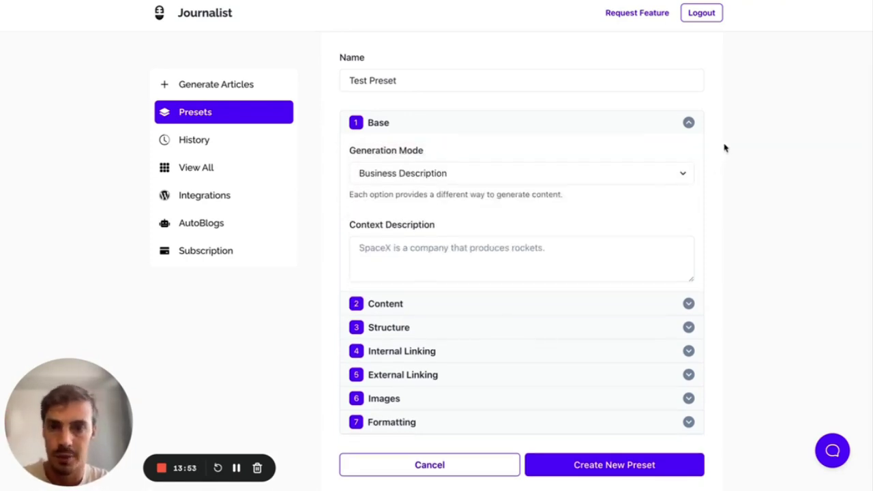
left_click(689, 126)
- Expand Content and browse the language list, leaving English selected
left_click(524, 238)
scroll(702, 228, "down", 3)
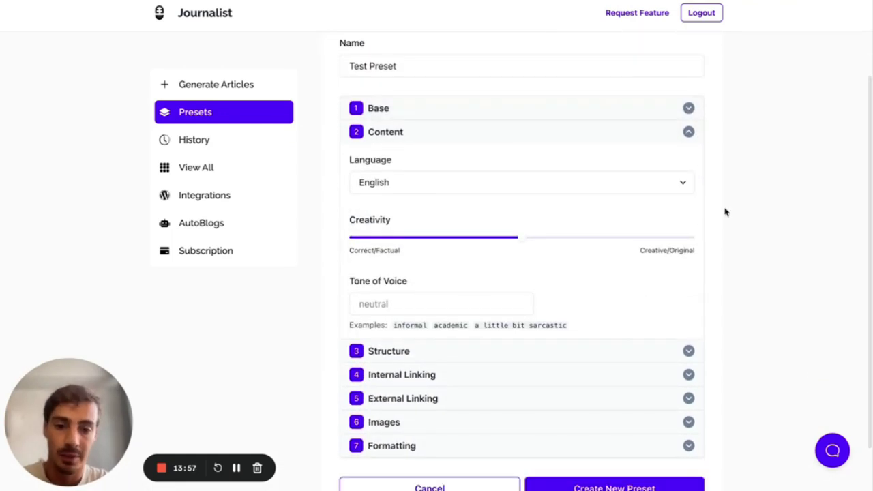
left_click(683, 187)
scroll(629, 193, "up", 5)
scroll(629, 193, "down", 20)
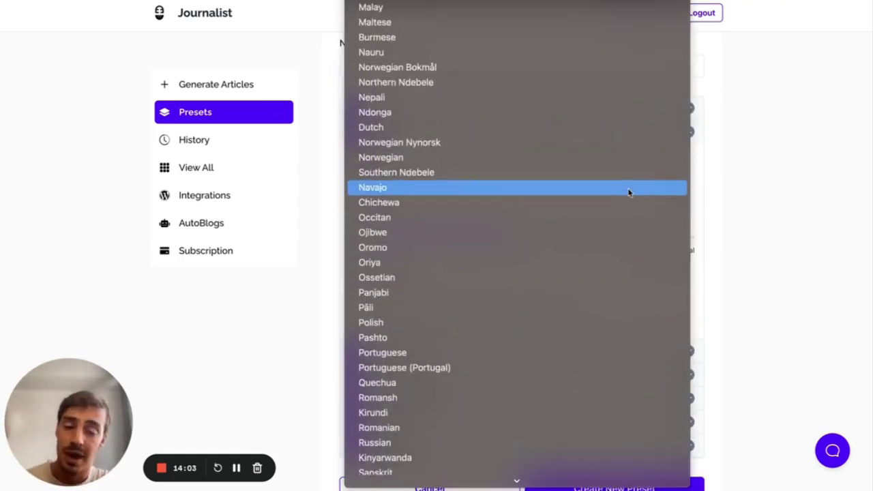
scroll(629, 193, "down", 15)
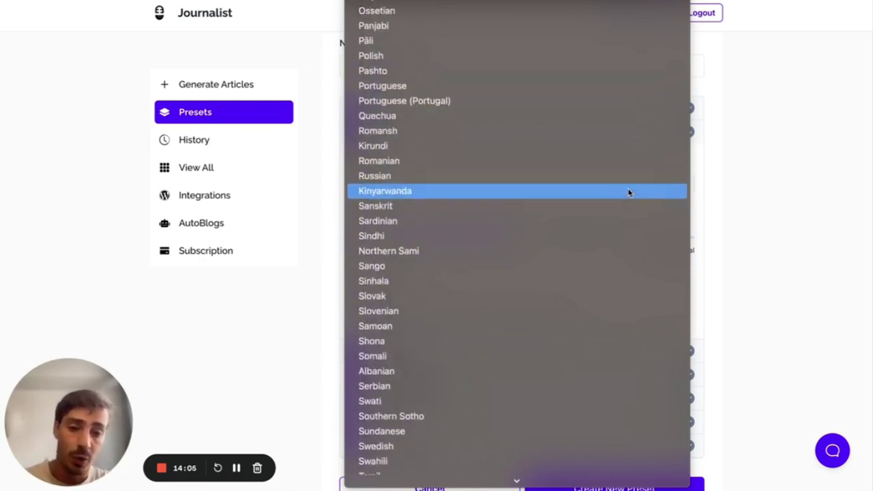
left_click(773, 187)
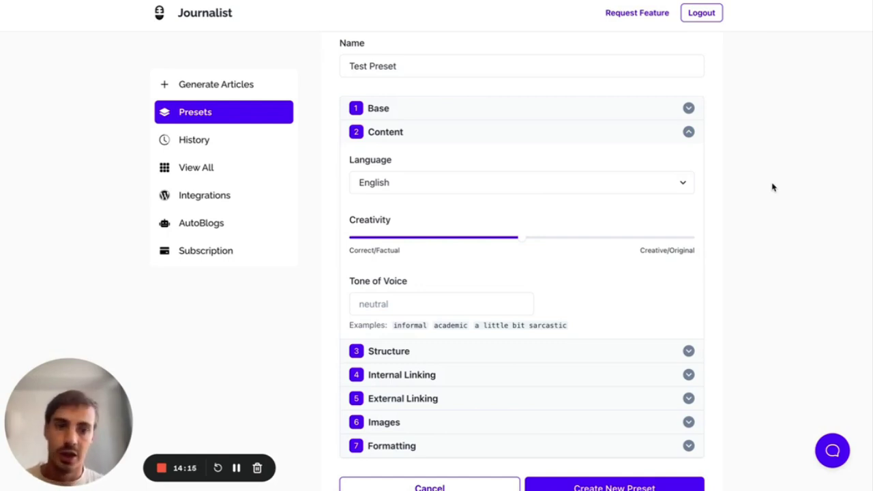
- Recheck the language list keeping English, and adjust the Creativity slider
left_click(668, 191)
scroll(631, 277, "down", 5)
scroll(631, 278, "down", 3)
scroll(631, 277, "up", 10)
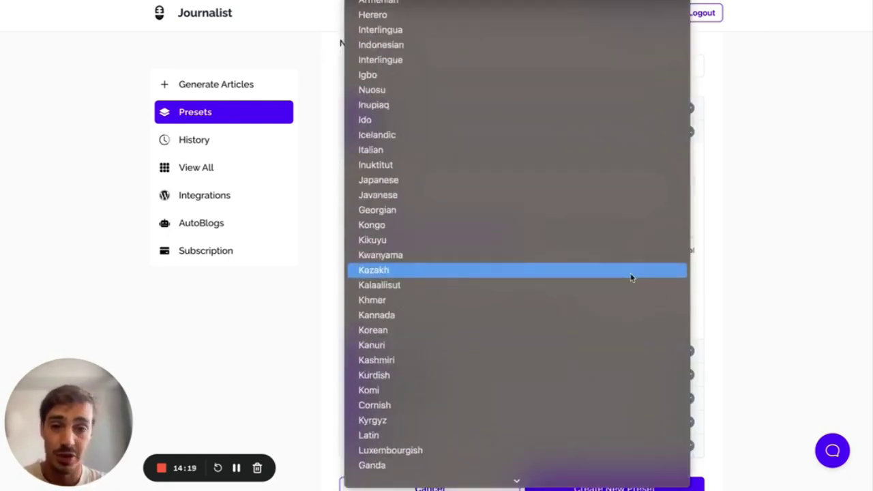
left_click(794, 208)
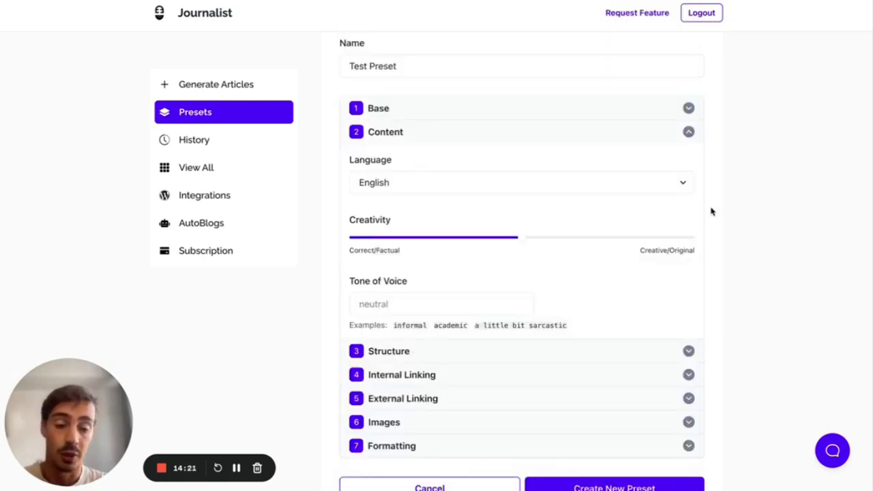
scroll(711, 212, "down", 1)
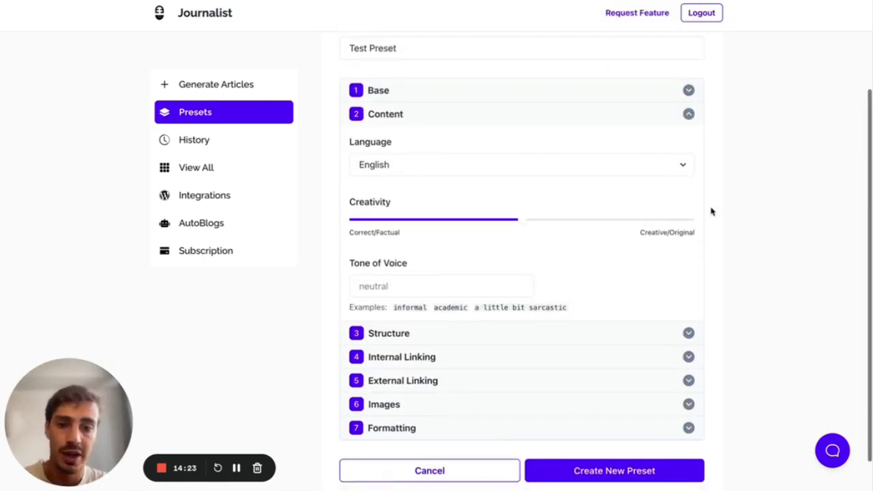
mouse_move(533, 211)
left_mouse_down()
mouse_move(703, 205)
mouse_move(343, 208)
mouse_move(540, 206)
mouse_move(519, 208)
left_mouse_up()
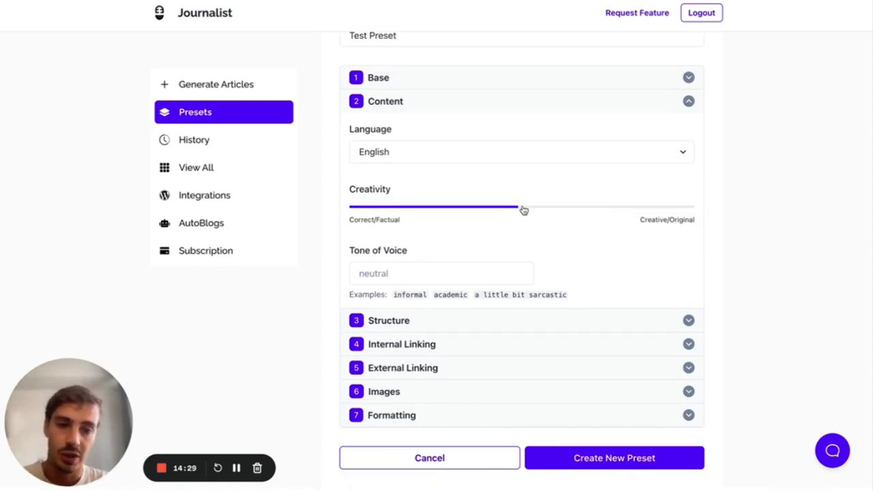
- Try both creativity extremes, then set the slider slightly above the middle
left_click_drag(523, 211, 337, 212)
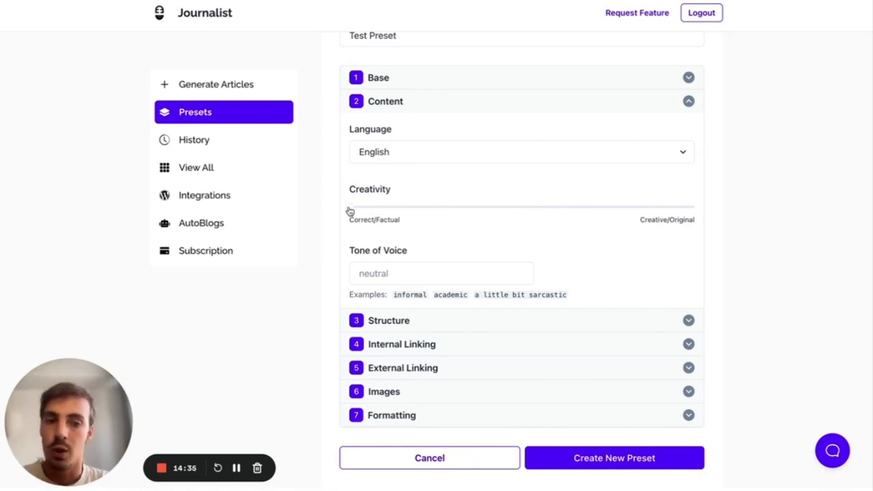
left_click_drag(350, 211, 743, 211)
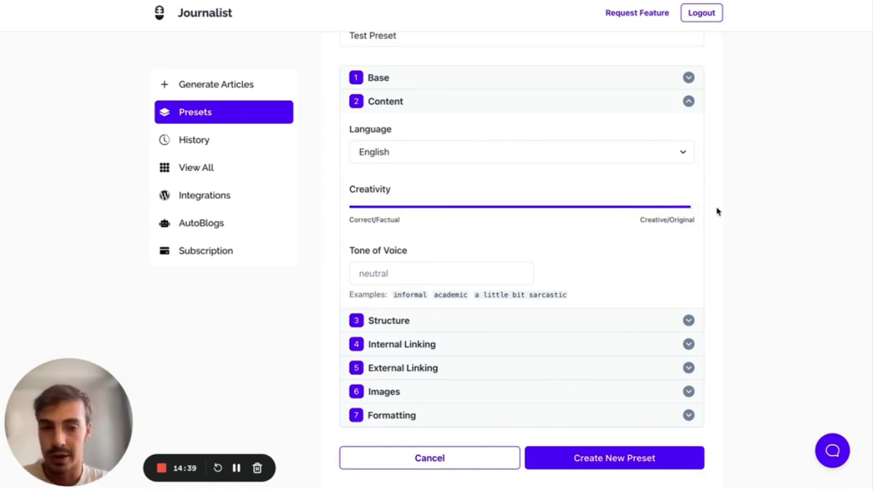
scroll(716, 211, "down", 1)
left_click_drag(696, 191, 517, 192)
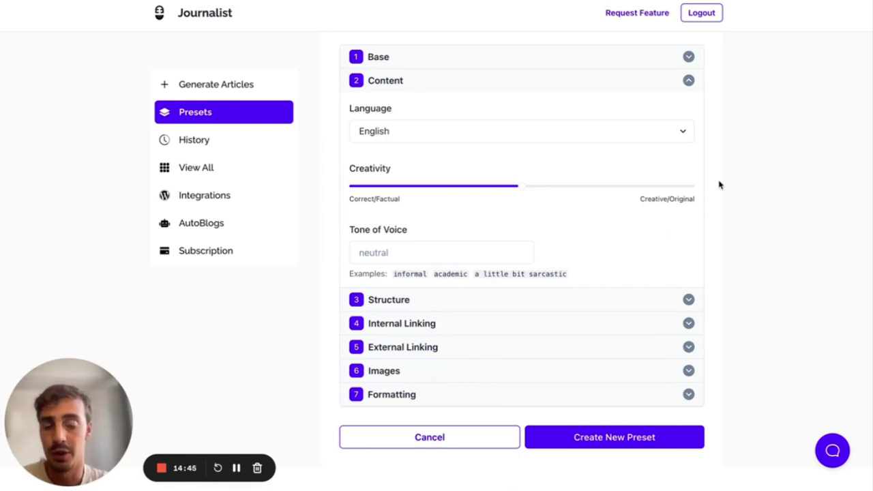
scroll(719, 184, "down", 1)
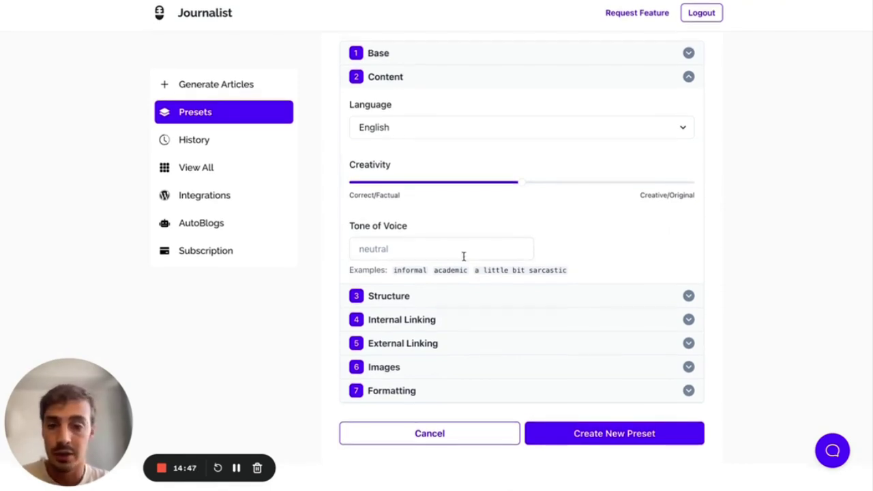
mouse_move(521, 184)
left_mouse_down()
mouse_move(487, 187)
mouse_move(614, 179)
mouse_move(539, 186)
left_mouse_up()
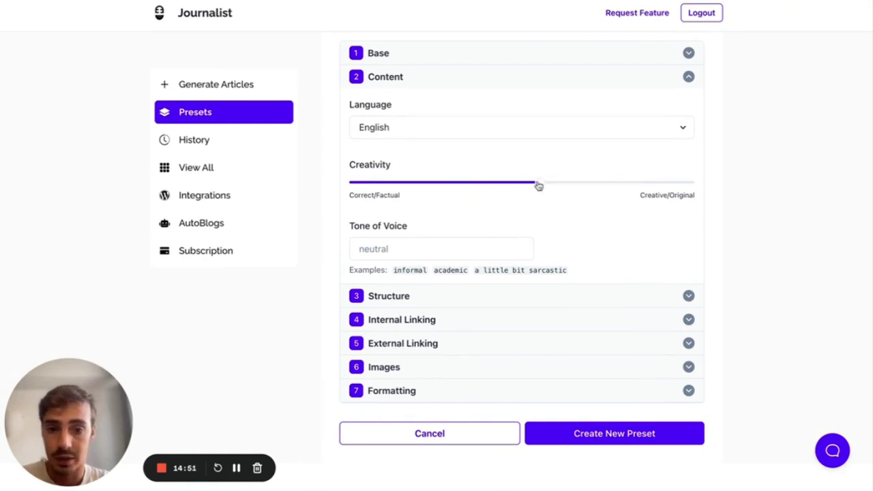
- Try 'formal' then 'informal' as the tone of voice, clear it, and review the example tones
left_click(427, 248)
key("Escape")
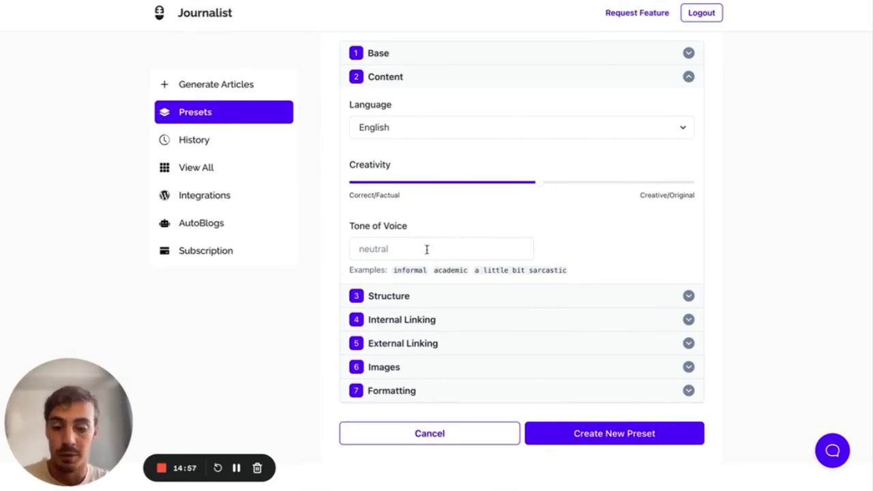
type("form")
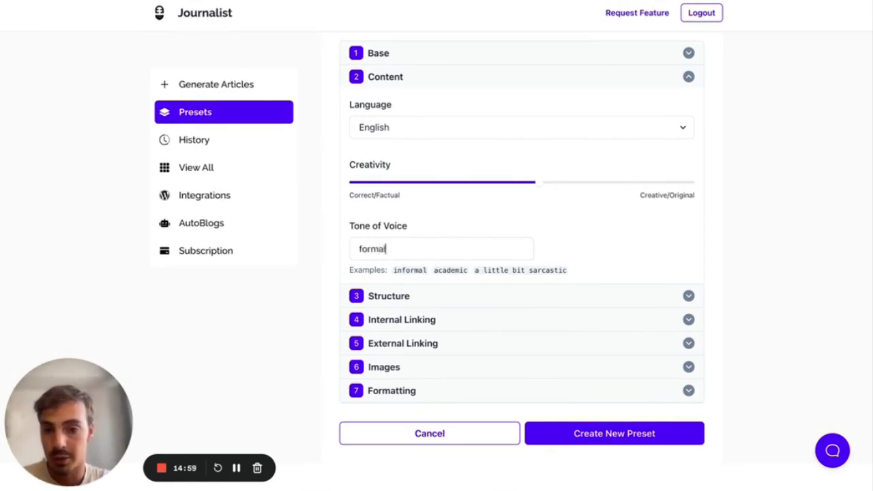
type("al")
double_click(403, 256)
type("informal")
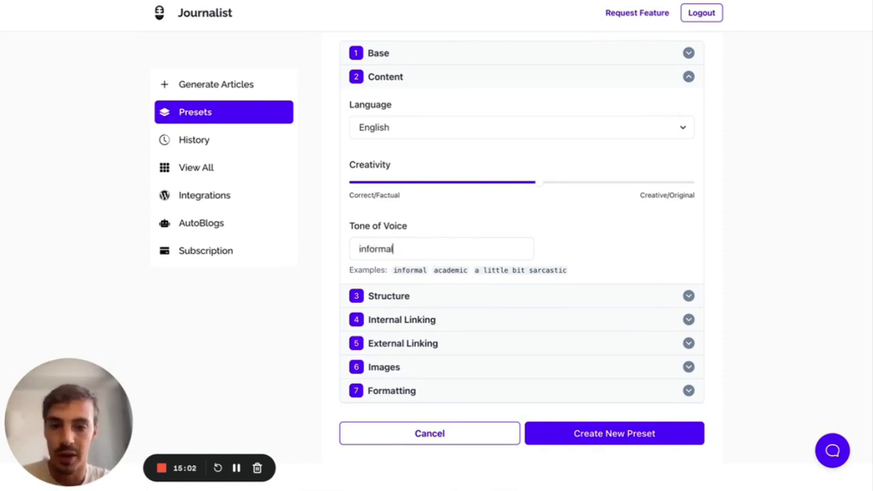
key("ctrl+a")
key("BackSpace")
double_click(458, 270)
left_click_drag(476, 271, 569, 273)
left_click(566, 270)
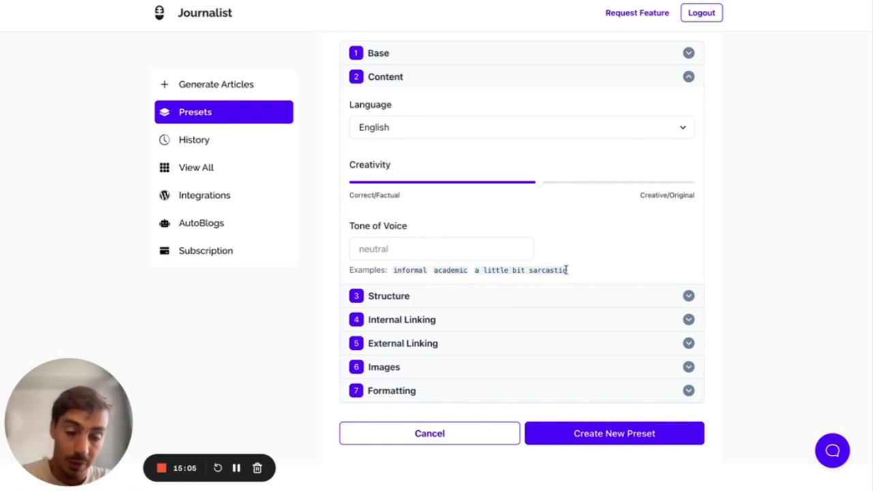
- Try 'neutral' and 'funny', leave Tone of Voice blank, and collapse the Content section
left_click(432, 243)
type("neutral")
key("ctrl+a")
type("funny")
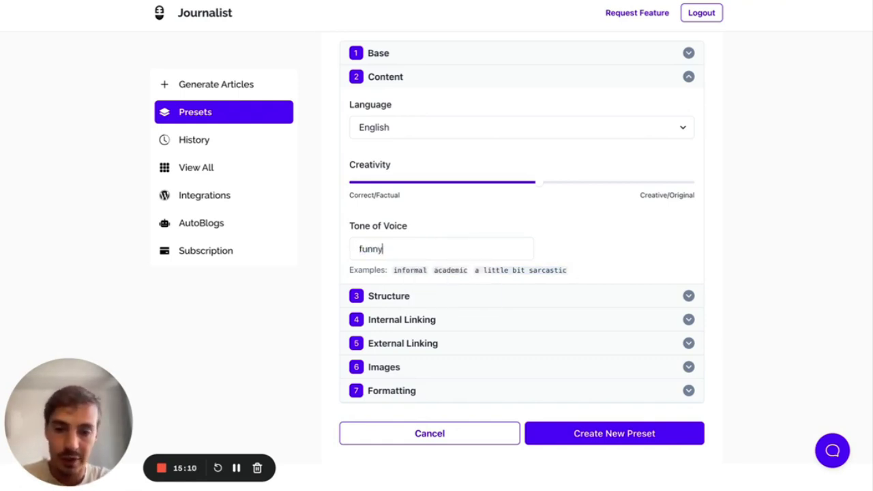
key("ctrl+a")
key("BackSpace")
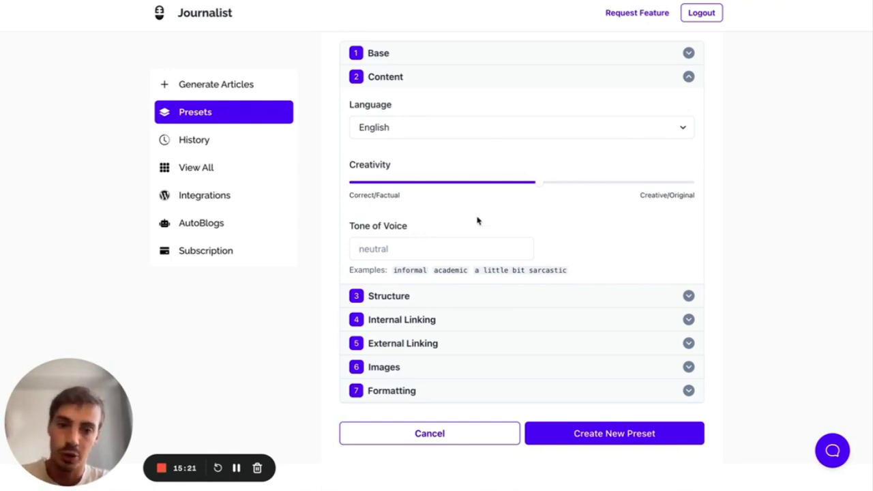
left_click(400, 75)
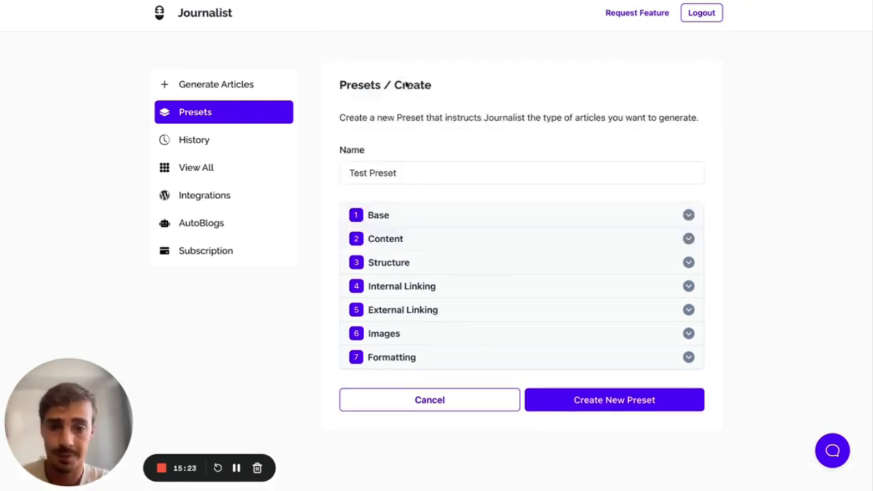
- Expand the Structure section and open the TreeHound request's generated articles from History
left_click(428, 262)
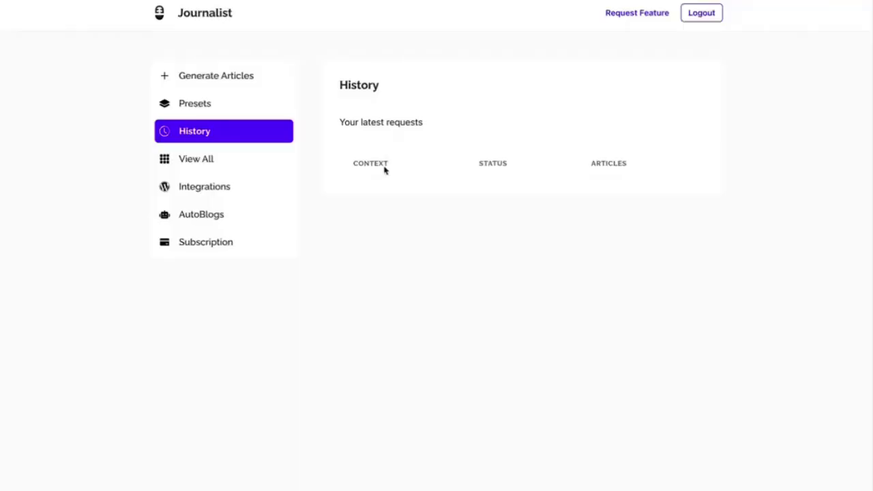
scroll(644, 226, "down", 2)
left_click(667, 426)
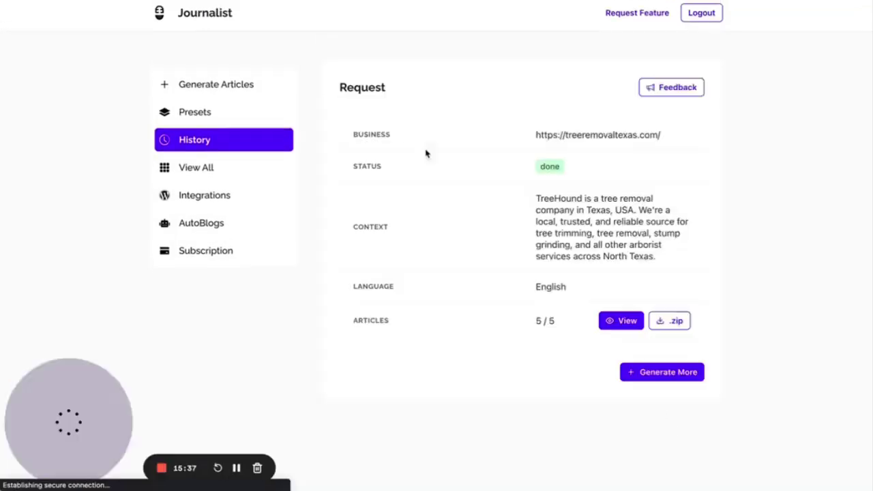
left_click(605, 318)
- Select article headings such as 'When to Trim Trees' and 'Tools and Equipment for Tree Trimming'
scroll(420, 290, "down", 3)
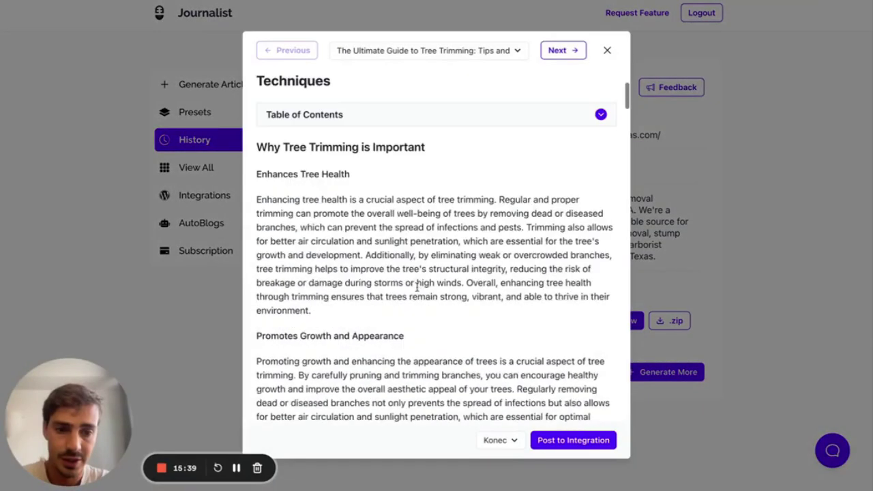
left_click_drag(256, 148, 424, 147)
left_click_drag(259, 174, 388, 176)
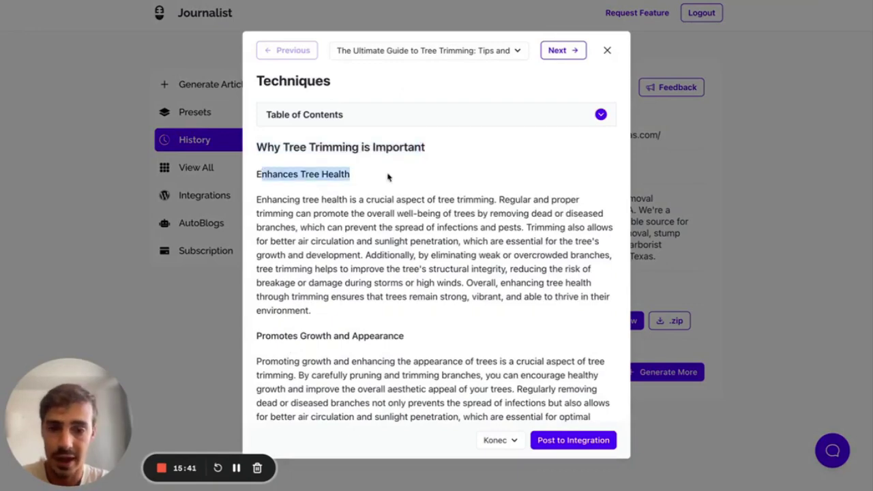
scroll(382, 179, "down", 2)
double_click(308, 196)
double_click(310, 355)
scroll(311, 354, "down", 4)
triple_click(289, 220)
scroll(287, 222, "down", 1)
scroll(288, 222, "down", 10)
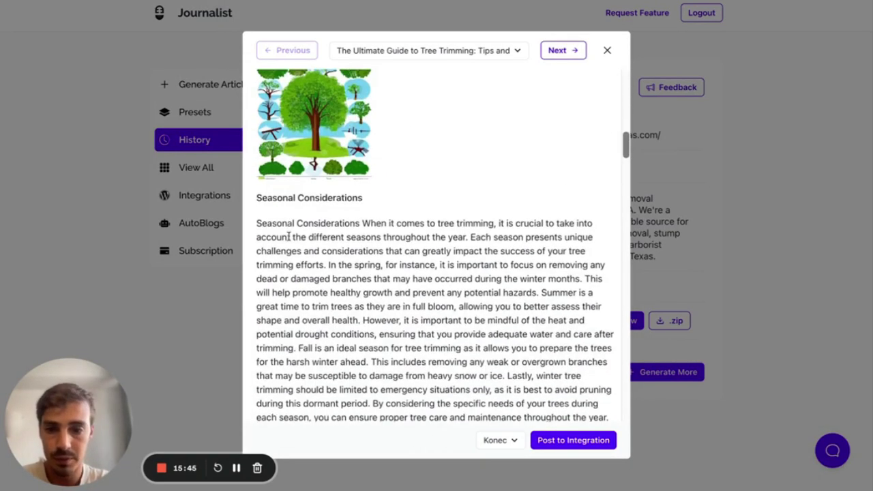
triple_click(343, 208)
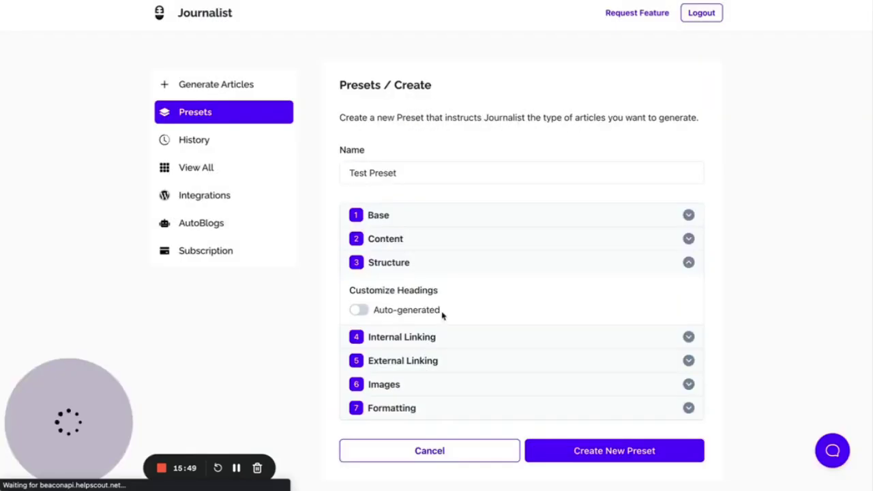
- Switch Customize Headings to Custom and add h2 rows up to six headings
left_click(359, 311)
scroll(361, 312, "down", 2)
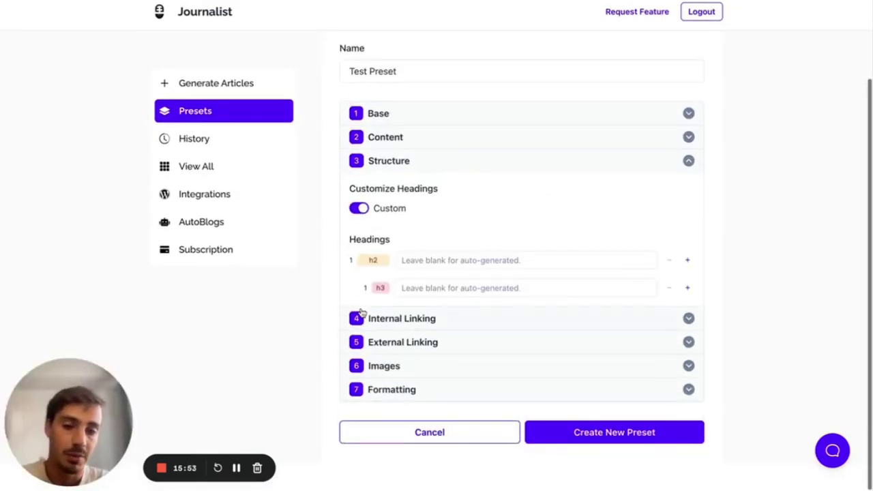
left_click(687, 261)
left_click(688, 261)
left_click(688, 261)
left_click(688, 261)
left_click(689, 268)
scroll(616, 249, "down", 3)
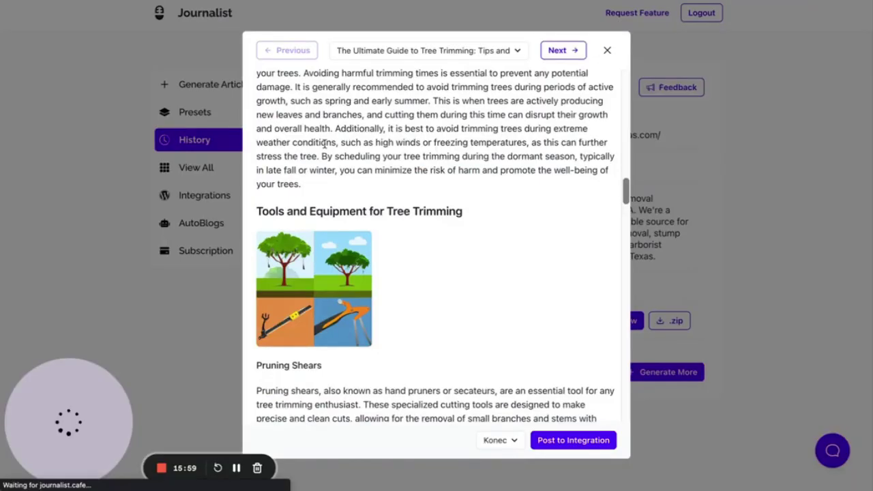
- Review the article's headings, such as 'Tools and Equipment for Tree Trimming' and 'Hiring a Professional Tree Trimming Service'
triple_click(333, 213)
key("ctrl+c")
scroll(333, 214, "down", 15)
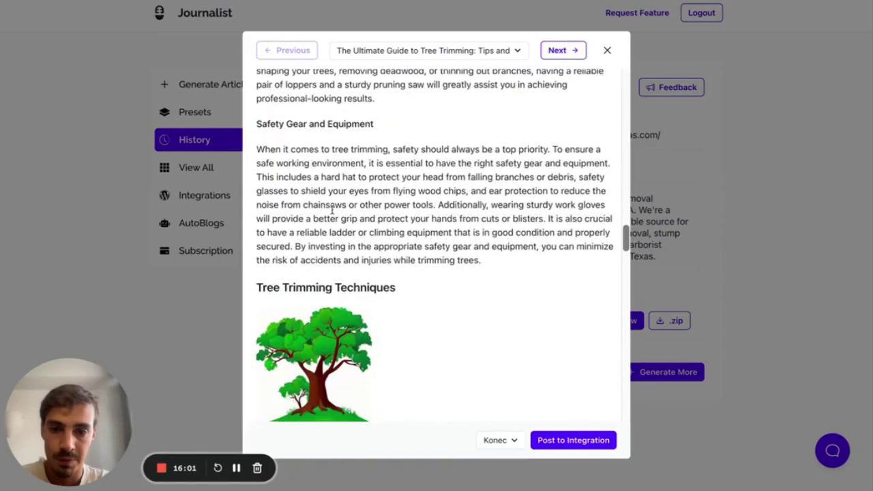
scroll(318, 211, "down", 10)
double_click(324, 169)
scroll(309, 176, "down", 5)
scroll(308, 176, "down", 6)
scroll(310, 176, "up", 2)
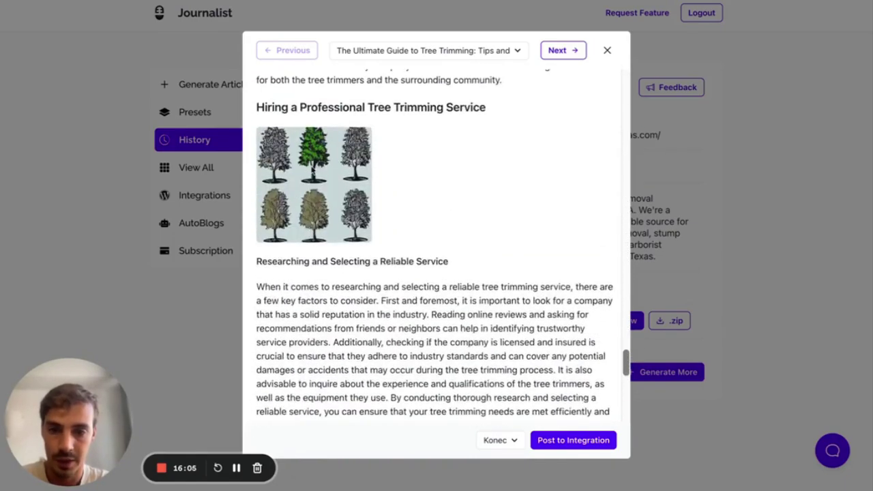
triple_click(362, 111)
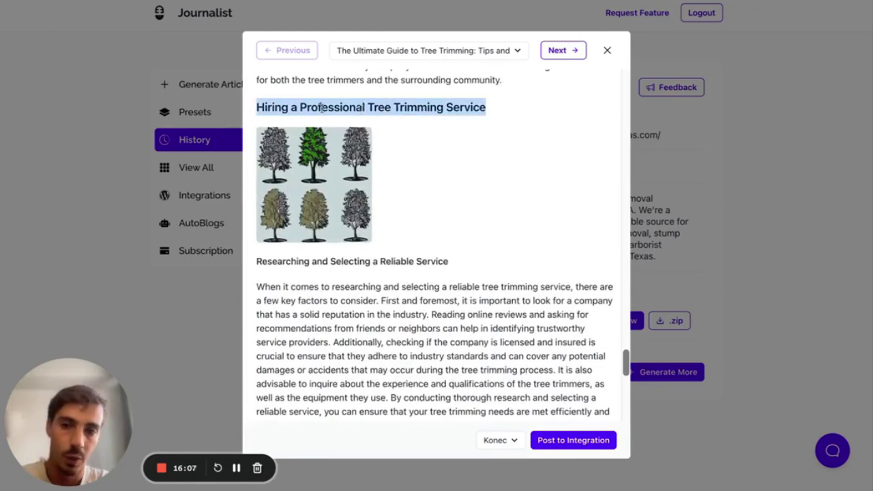
scroll(324, 184, "down", 6)
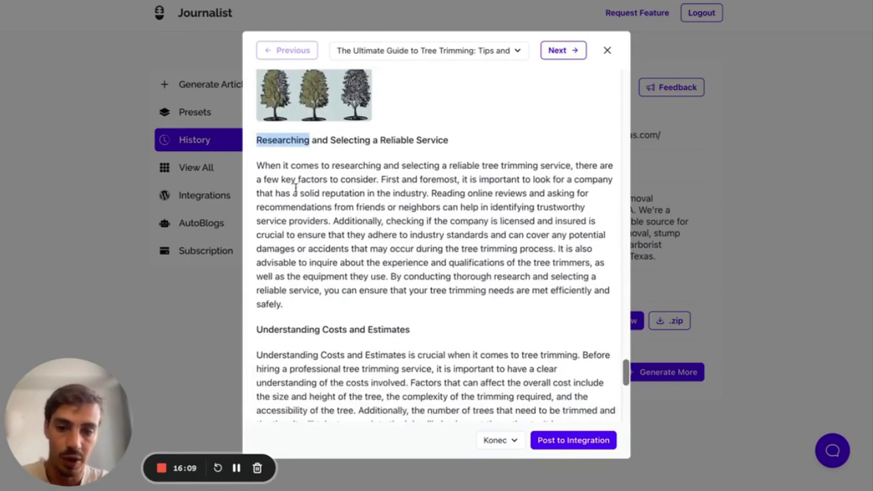
double_click(297, 254)
scroll(300, 253, "down", 8)
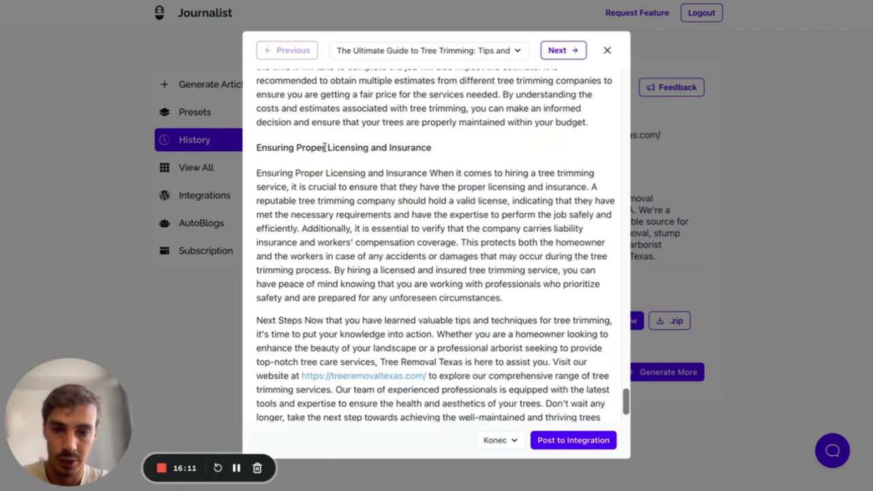
left_click(326, 147)
scroll(325, 144, "down", 2)
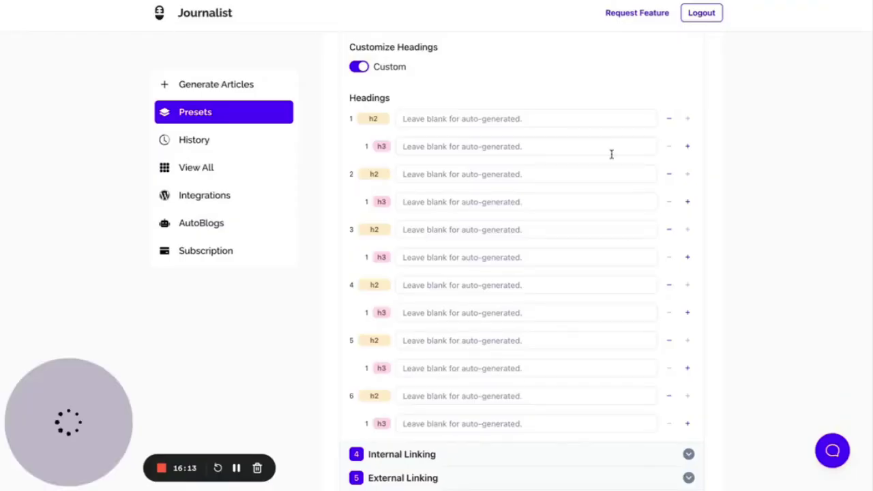
- Add h3 subheading rows under each of the six h2 headings
left_click(688, 146)
left_click(687, 149)
left_click(688, 258)
left_click(689, 258)
scroll(688, 259, "down", 4)
left_click(688, 227)
left_click(688, 228)
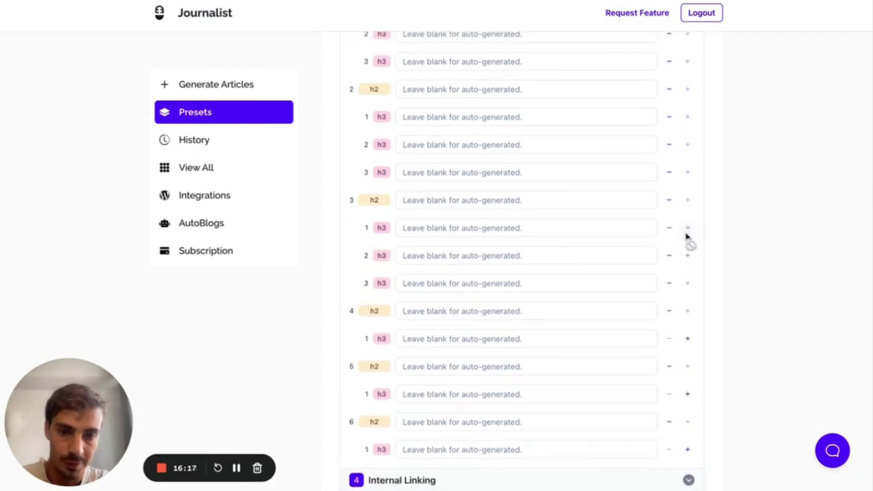
scroll(687, 236, "down", 1)
left_click(688, 297)
left_click(688, 297)
scroll(689, 301, "down", 2)
left_click(688, 338)
left_click(687, 338)
scroll(688, 338, "down", 2)
left_click(687, 357)
left_click(687, 357)
scroll(637, 179, "up", 2)
scroll(489, 172, "up", 3)
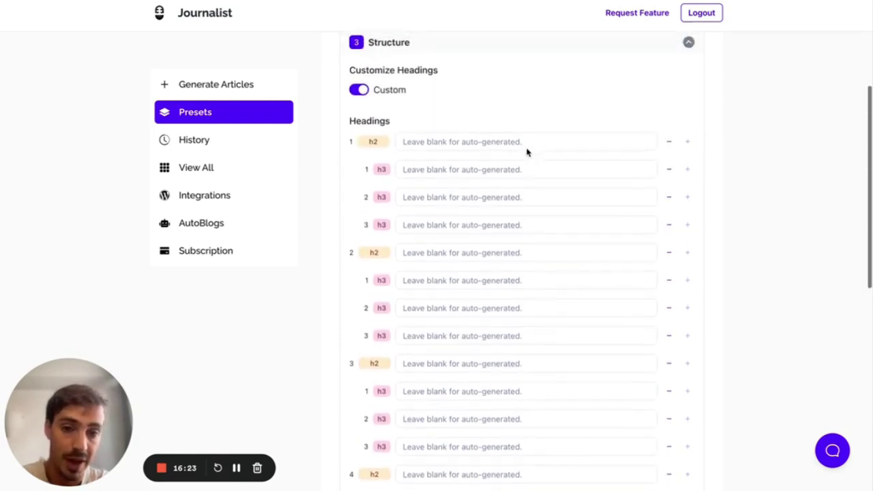
- Remove the extra h3 rows under heading 1 and check the title suggestions
left_click(669, 172)
left_click(670, 172)
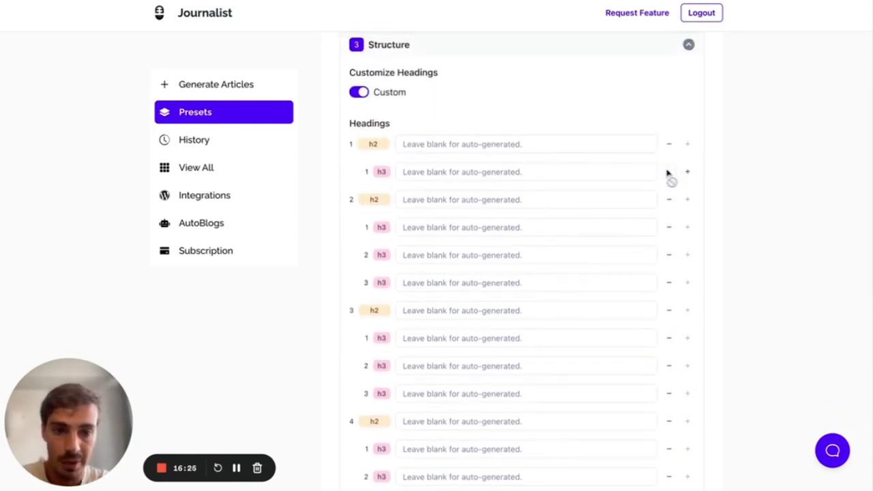
left_click(591, 143)
left_click(554, 169)
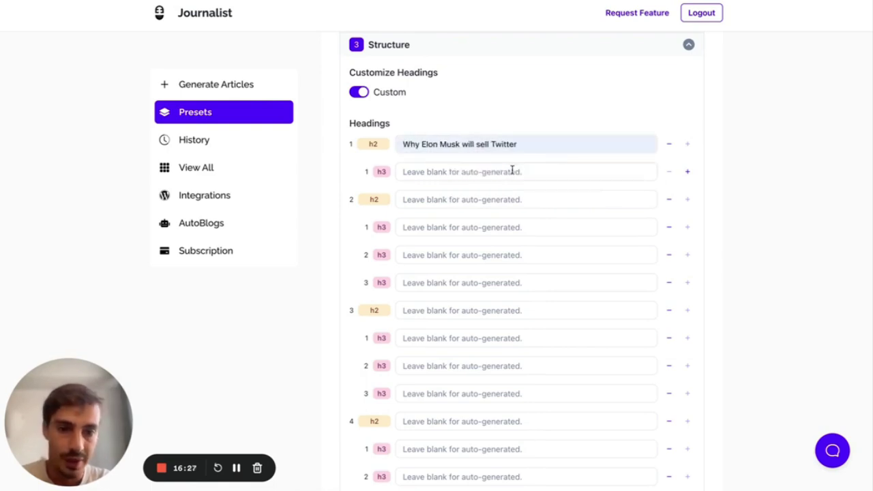
left_click(437, 171)
left_click(735, 165)
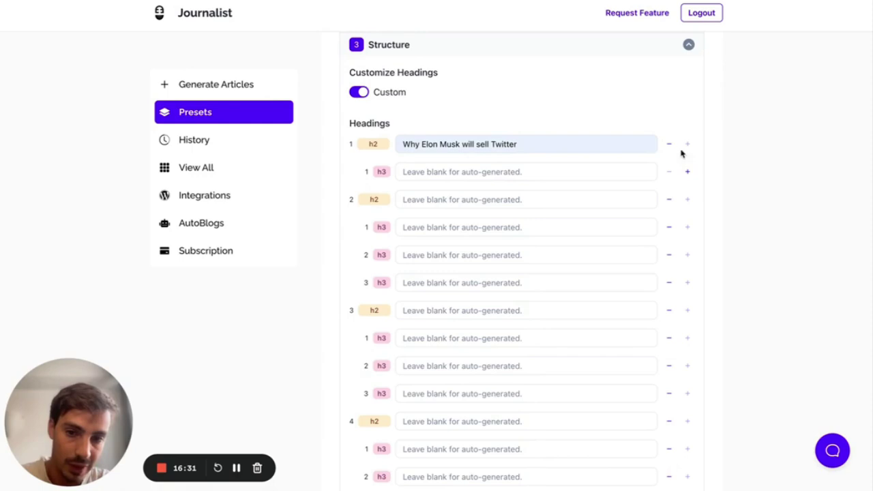
- Paste 'Tools and Equipment for Tree Trimming' into the first h2 heading
left_click_drag(545, 145, 395, 145)
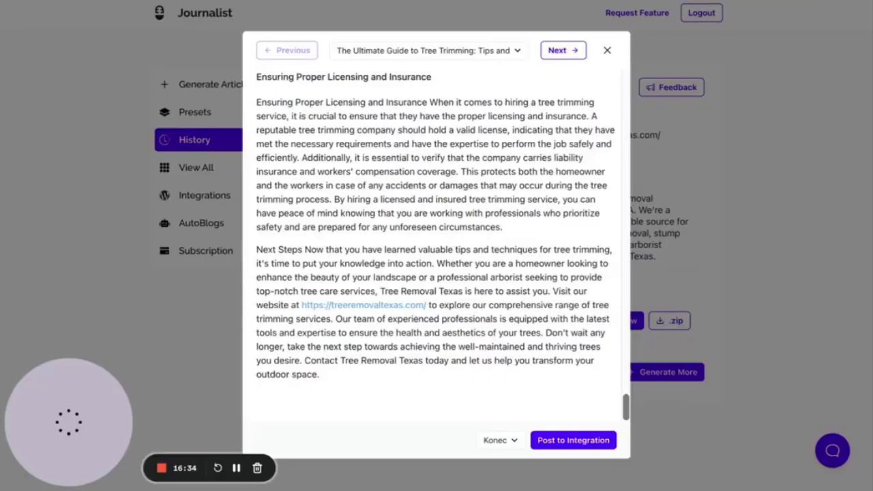
scroll(355, 123, "up", 15)
scroll(355, 123, "up", 3)
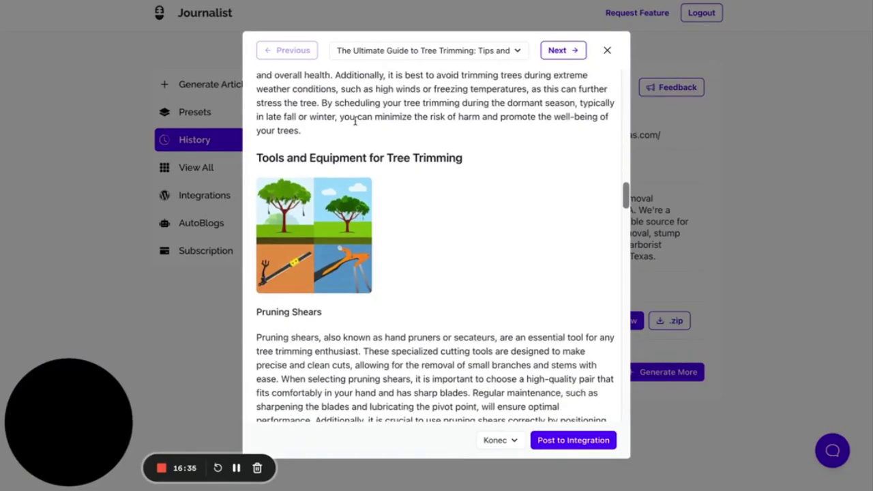
triple_click(353, 159)
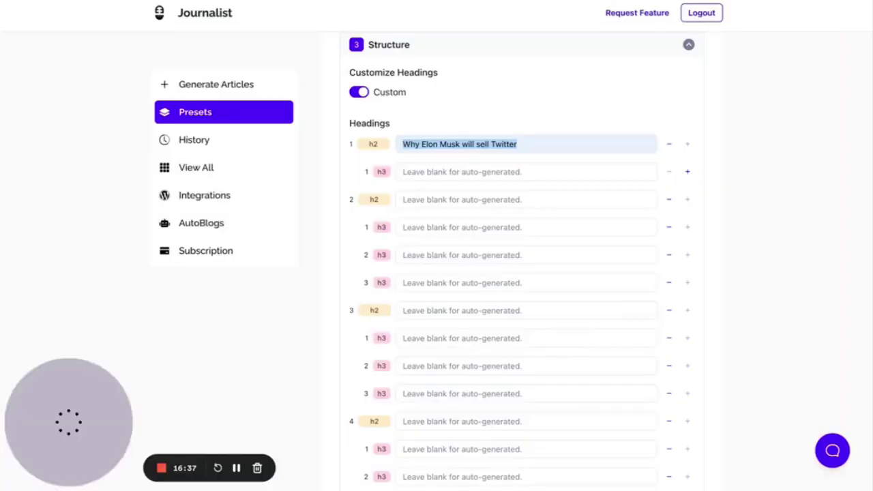
key("ctrl+v")
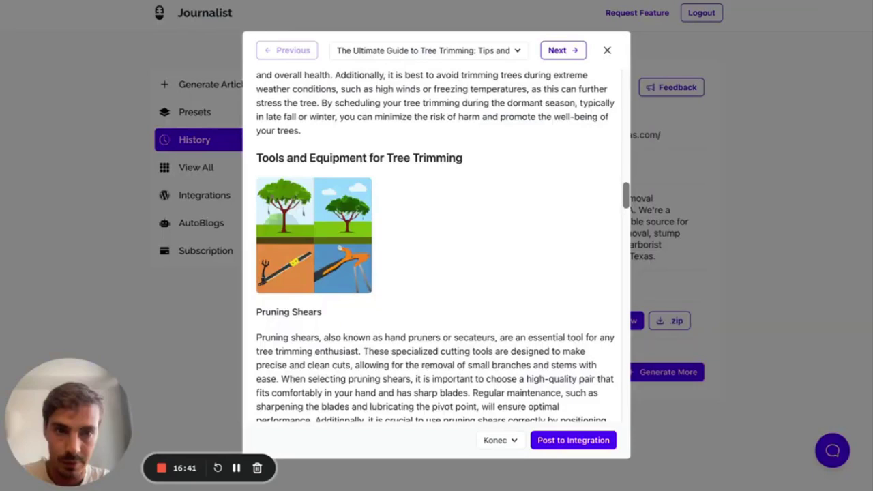
- Mark the tools image, Pruning Shears and heading with red annotations, then clear them
left_click_drag(448, 185, 384, 217)
left_click_drag(348, 308, 330, 308)
left_click_drag(253, 334, 253, 405)
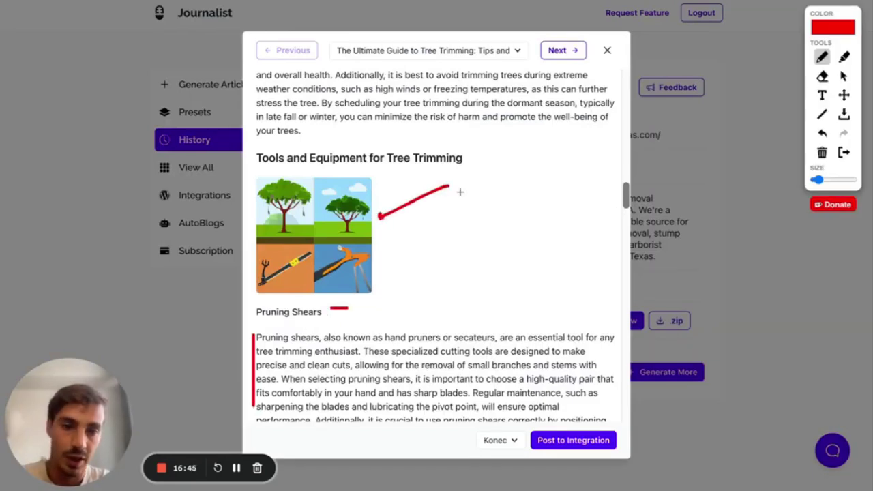
mouse_move(479, 157)
left_mouse_down()
mouse_move(297, 138)
mouse_move(483, 173)
left_mouse_up()
left_click(848, 153)
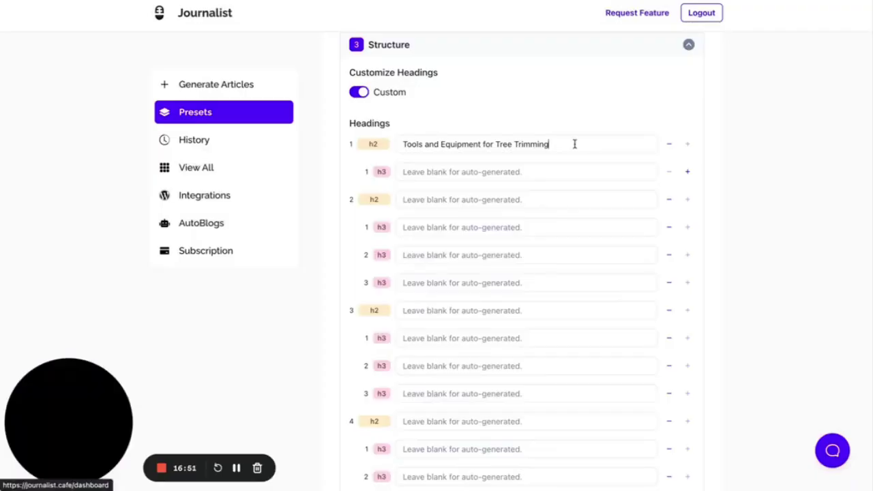
scroll(549, 147, "up", 1)
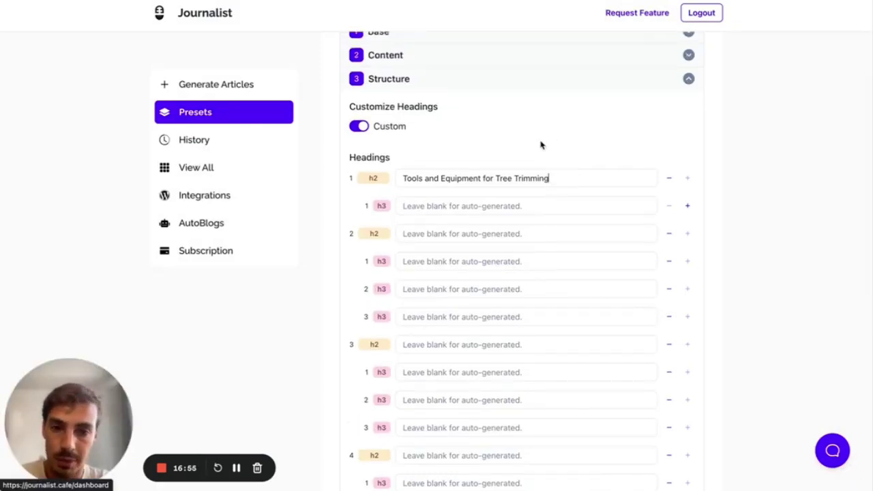
- Revert headings to Auto-generated, collapse Structure, and open Internal Linking to show the sitemap fields
left_click(359, 126)
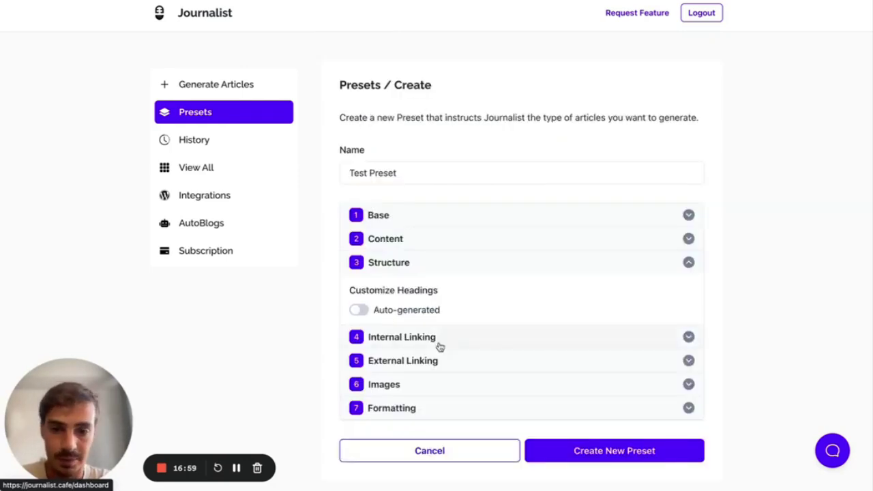
left_click(456, 268)
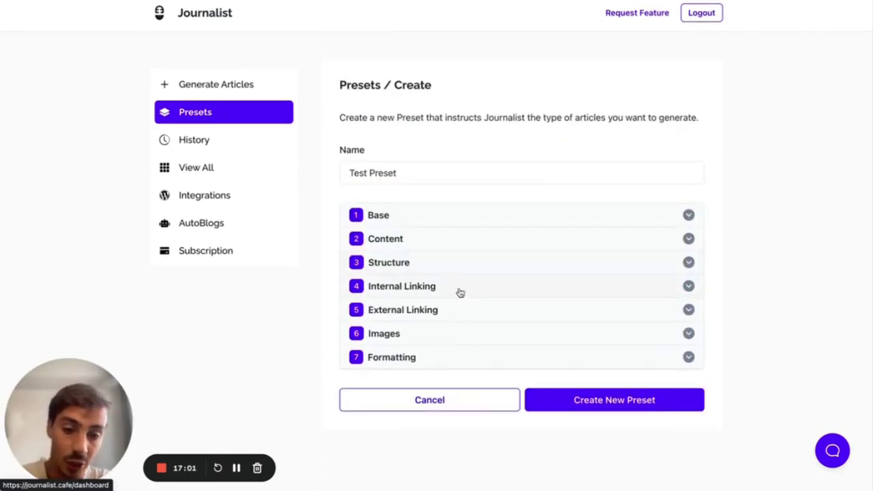
left_click(461, 292)
scroll(460, 292, "down", 4)
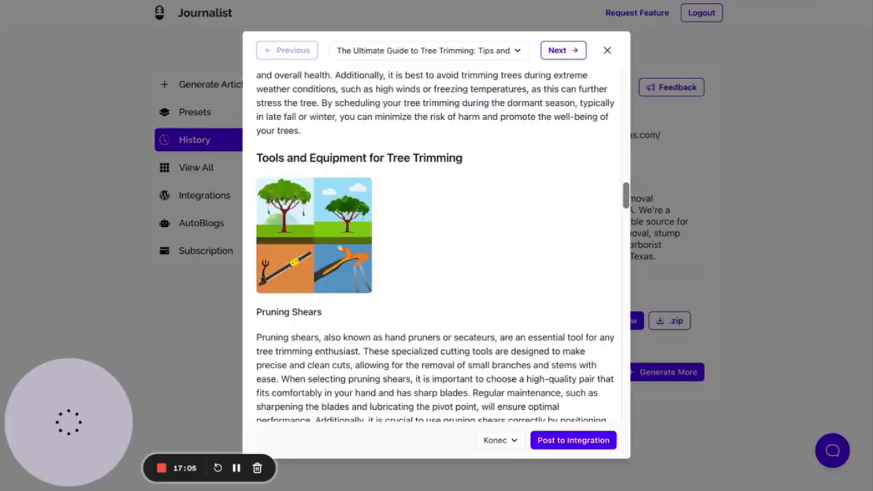
scroll(402, 211, "down", 10)
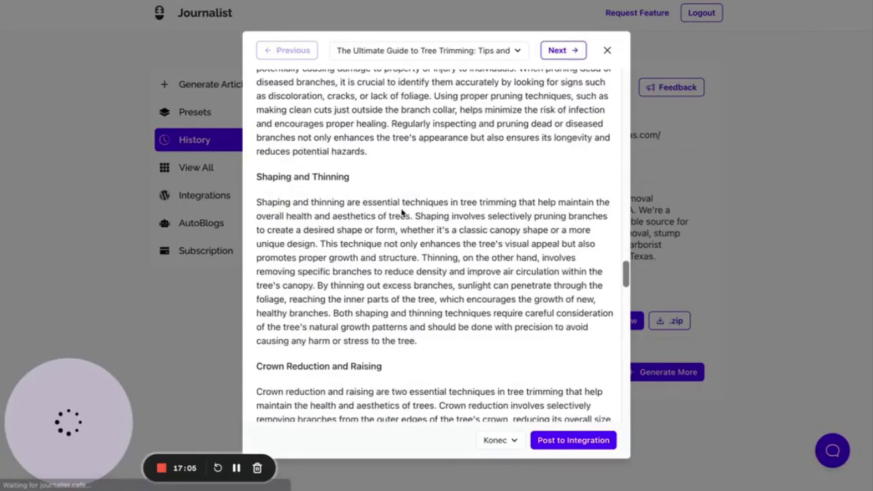
scroll(403, 209, "down", 5)
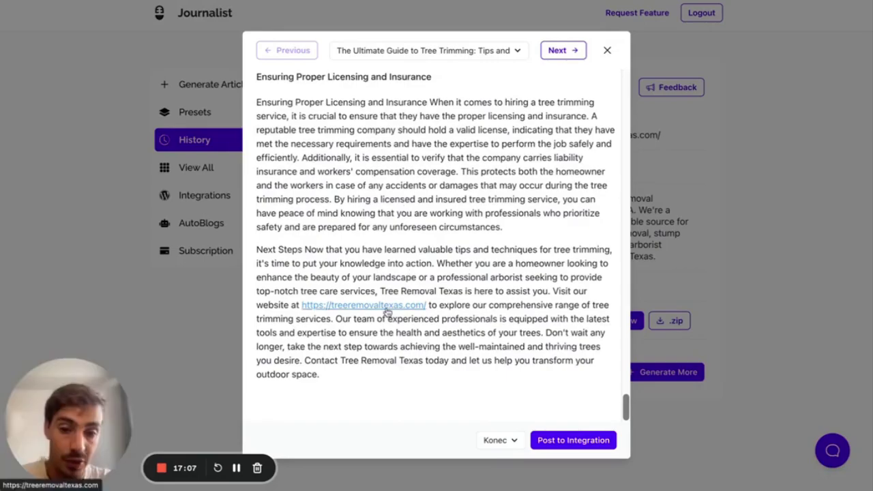
scroll(412, 165, "up", 10)
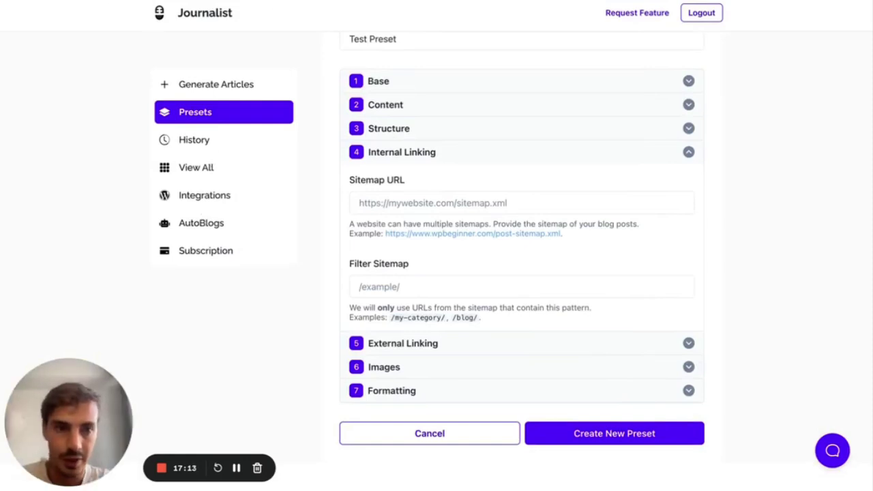
key("alt+t")
mouse_move(726, 203)
left_mouse_down()
mouse_move(730, 309)
mouse_move(838, 309)
mouse_move(825, 206)
mouse_move(727, 204)
left_mouse_up()
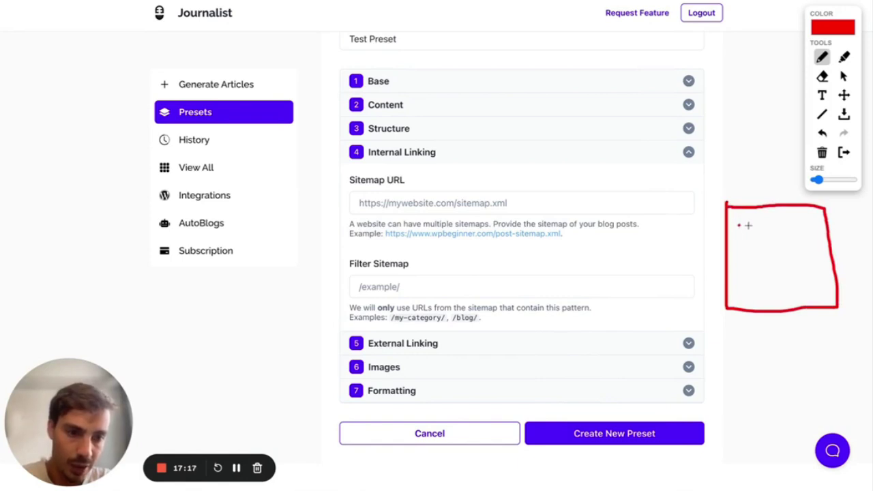
left_click(789, 225)
left_click(800, 225)
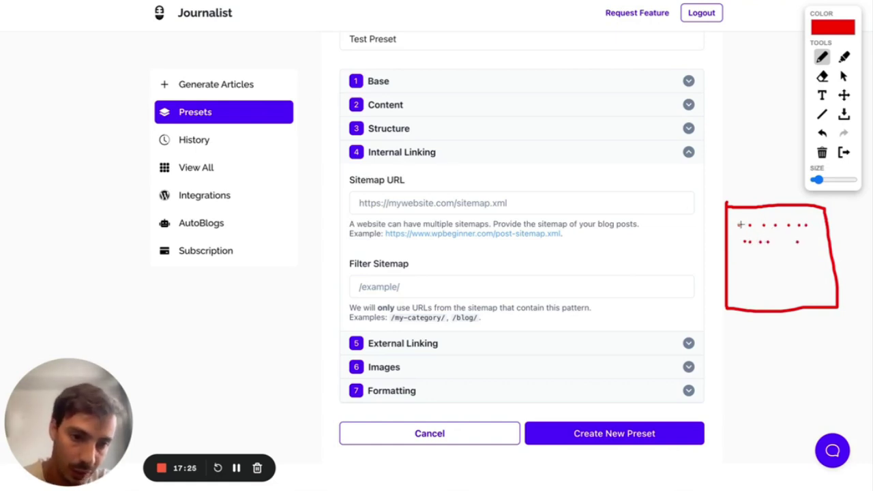
mouse_move(737, 223)
left_mouse_down()
mouse_move(743, 213)
mouse_move(798, 243)
mouse_move(776, 217)
mouse_move(776, 227)
left_mouse_up()
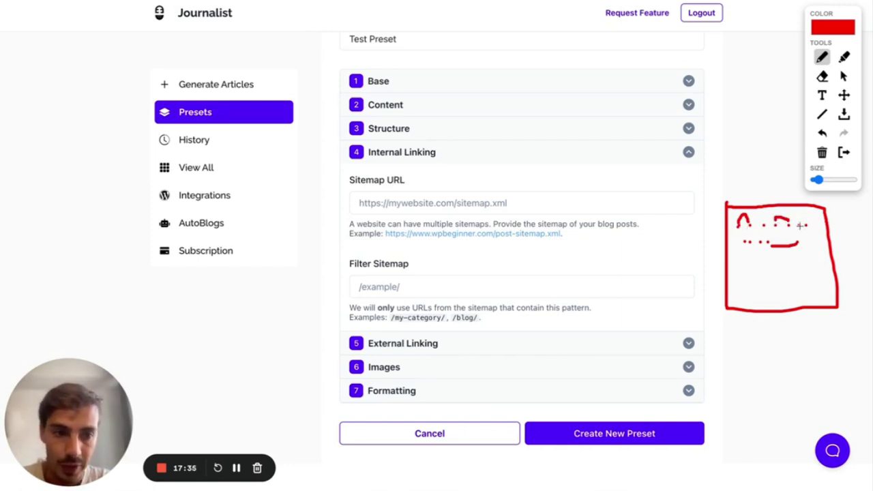
mouse_move(798, 230)
left_mouse_down()
mouse_move(781, 239)
mouse_move(739, 232)
mouse_move(790, 230)
left_mouse_up()
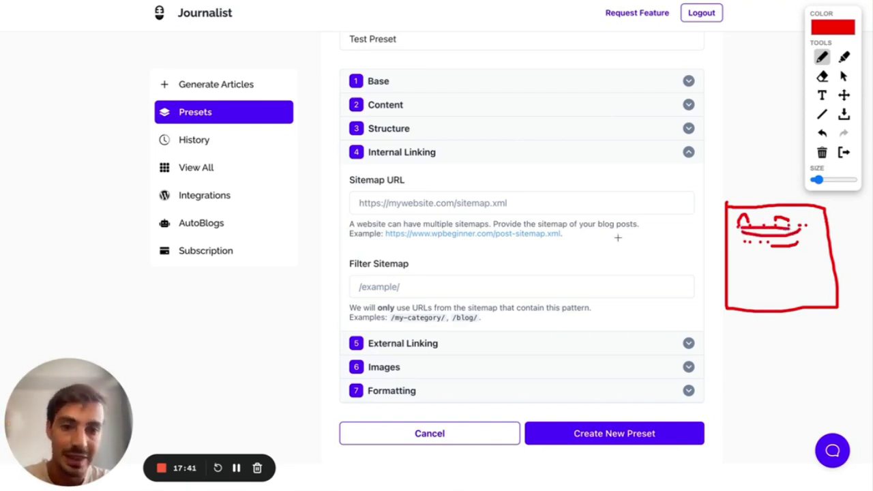
left_click_drag(352, 187, 429, 188)
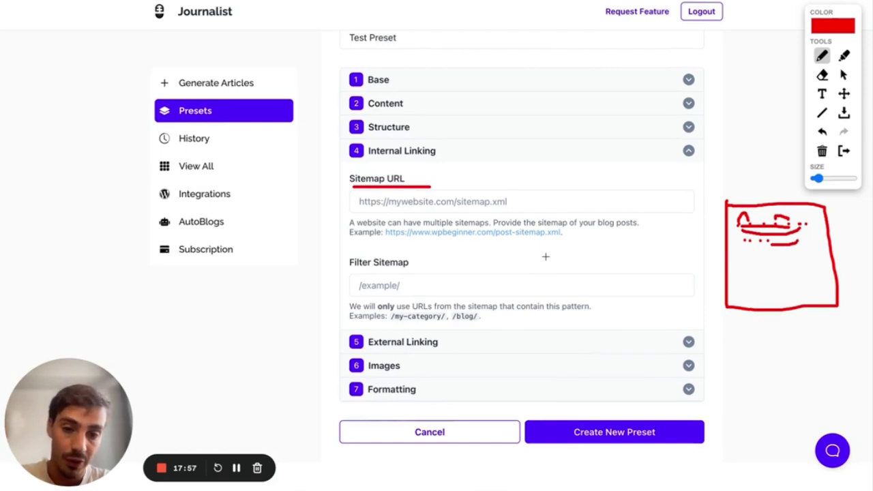
left_click_drag(337, 266, 351, 266)
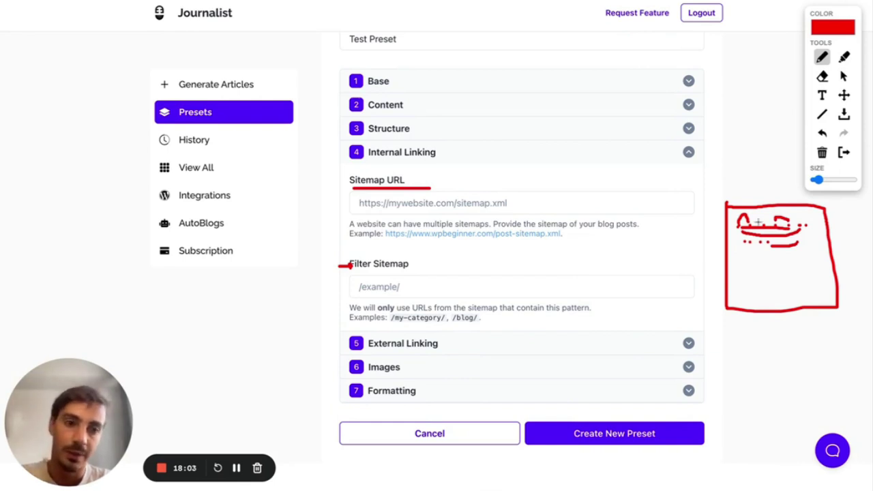
left_click_drag(394, 323, 434, 324)
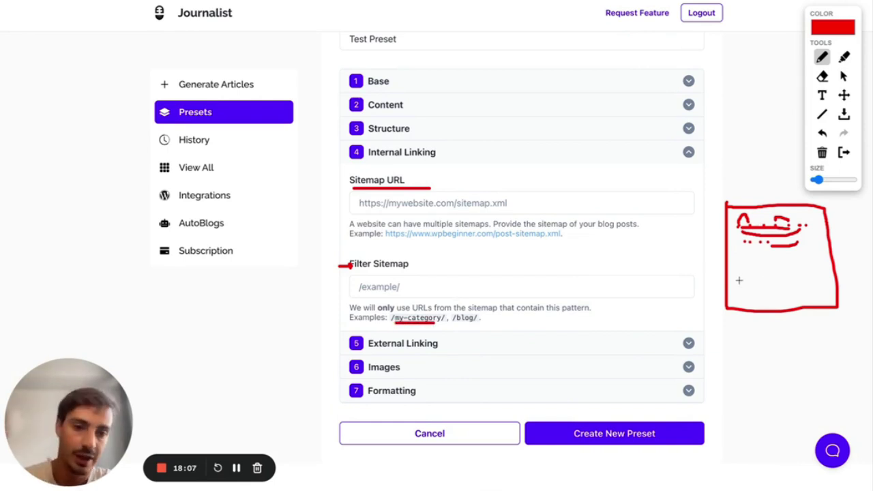
left_click(844, 153)
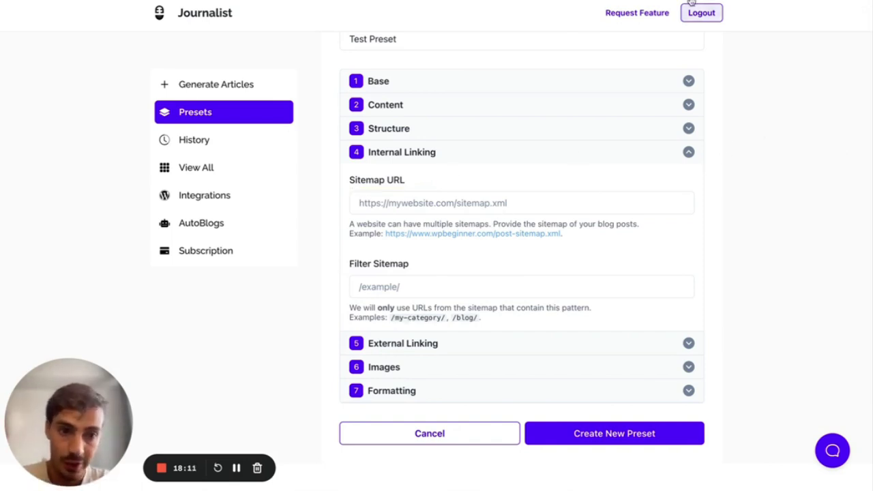
- Sketch a red boxed 'A' with dots and lines beside the form, clear it, and collapse Internal Linking
key("alt+t")
mouse_move(730, 69)
left_mouse_down()
mouse_move(760, 118)
mouse_move(730, 68)
left_mouse_up()
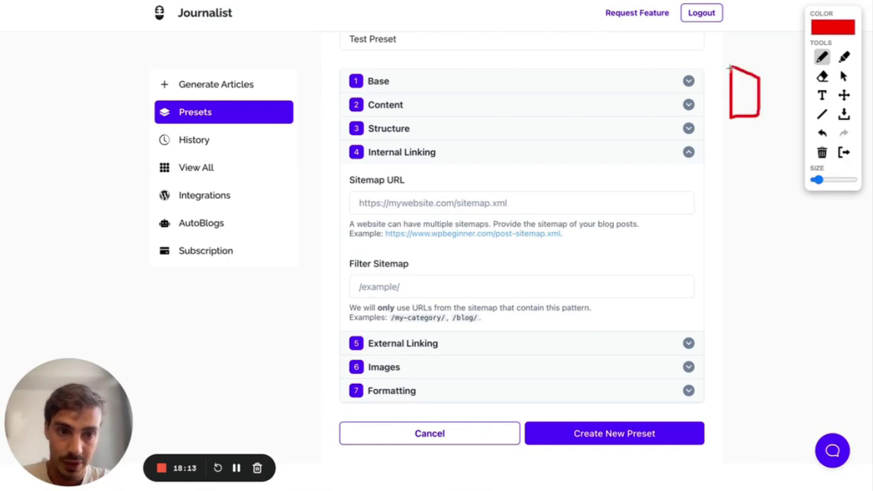
mouse_move(739, 102)
left_mouse_down()
mouse_move(748, 105)
mouse_move(741, 100)
left_mouse_up()
left_click(735, 183)
left_click(746, 184)
left_click(757, 183)
left_click(769, 184)
left_click(791, 184)
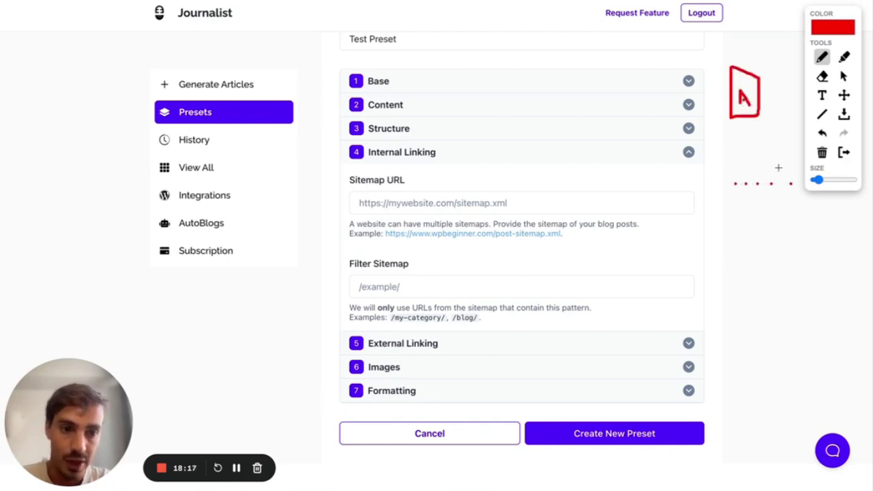
mouse_move(728, 102)
left_mouse_down()
mouse_move(727, 182)
mouse_move(771, 186)
mouse_move(770, 118)
left_mouse_up()
left_click_drag(750, 184, 750, 133)
left_click(844, 153)
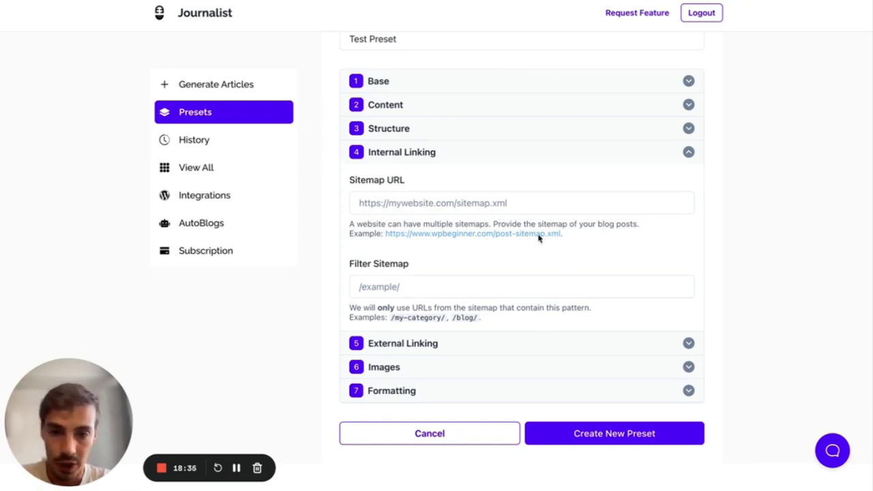
left_click(450, 157)
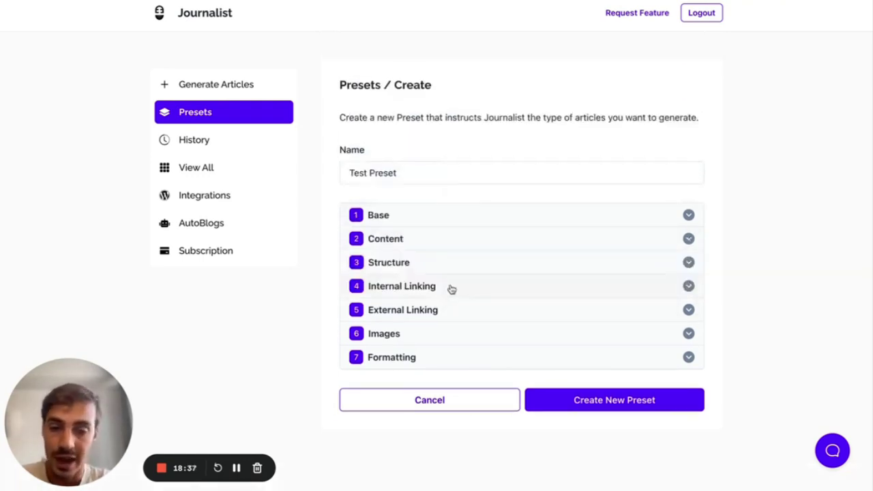
- Expand External Linking and draw a red 'E' with dots beside the form, then clear it
left_click(442, 312)
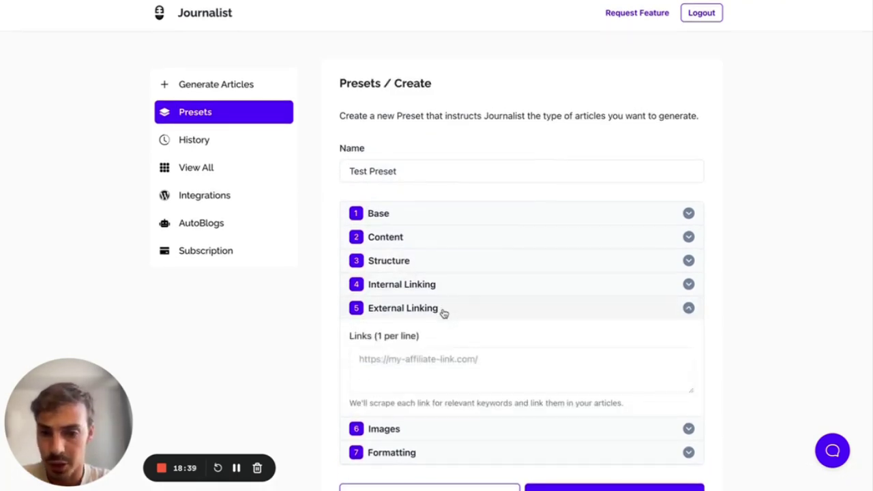
key("alt+shift+d")
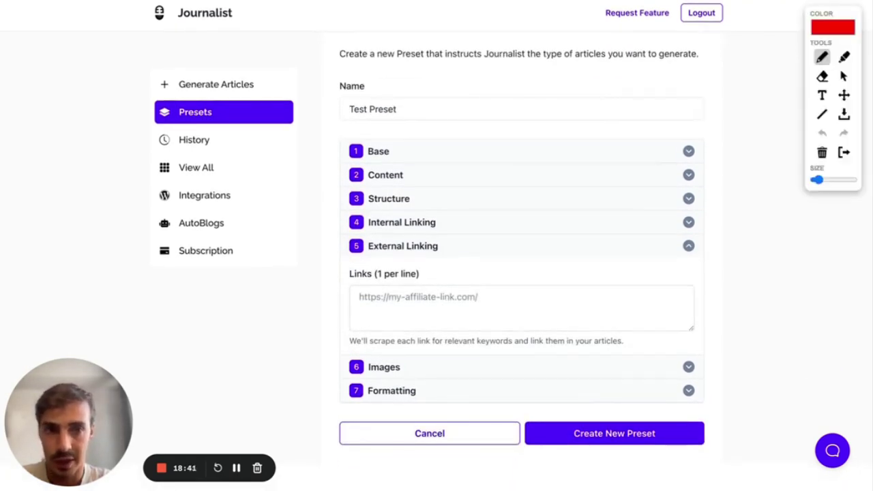
left_click(727, 96)
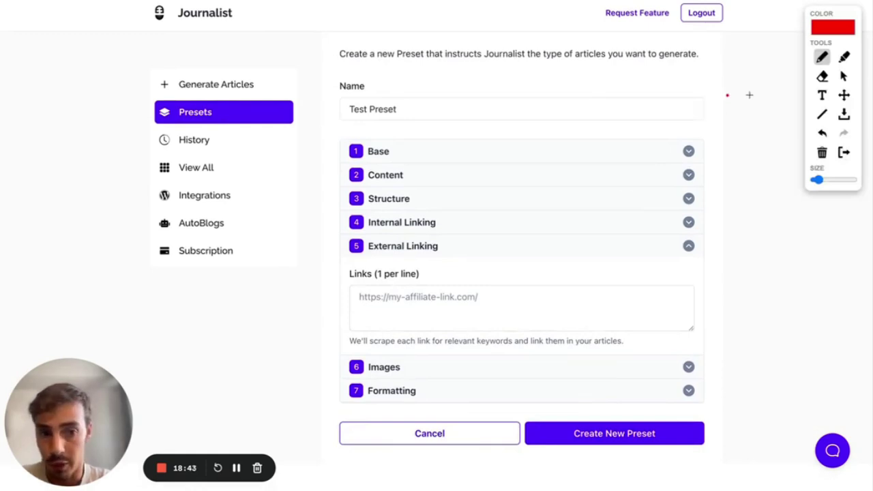
left_click(749, 96)
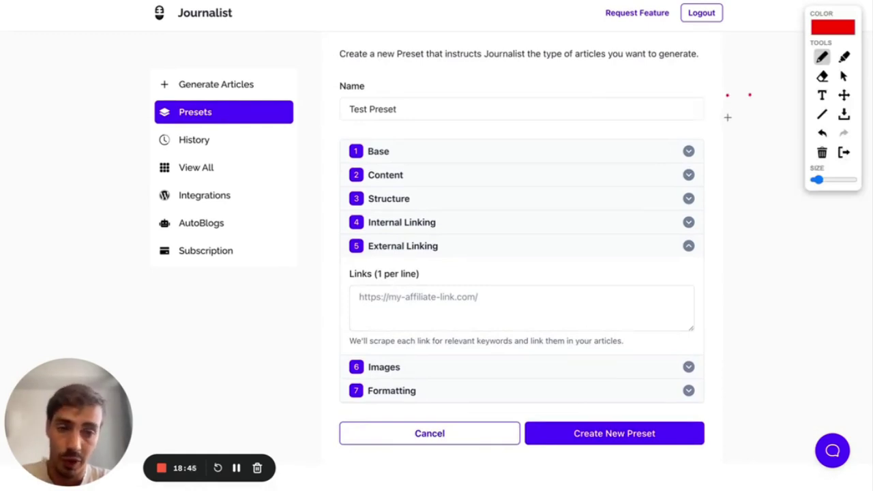
left_click(728, 117)
mouse_move(771, 116)
left_mouse_down()
mouse_move(770, 146)
mouse_move(790, 147)
left_mouse_up()
left_click_drag(761, 116, 786, 116)
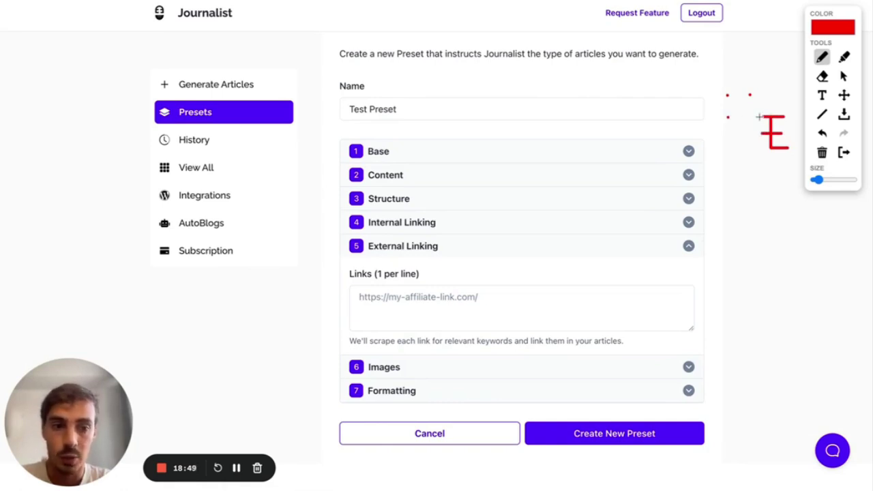
left_click(850, 159)
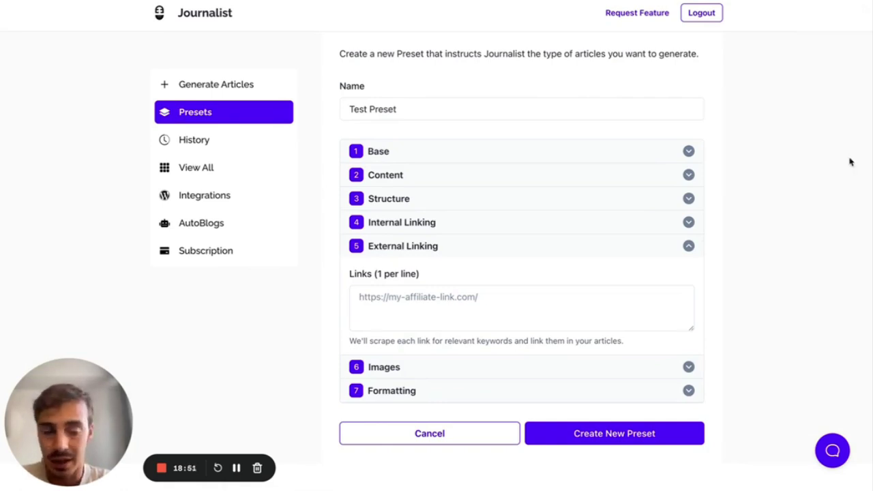
- Leave the Links field empty and collapse the External Linking section
left_click(508, 302)
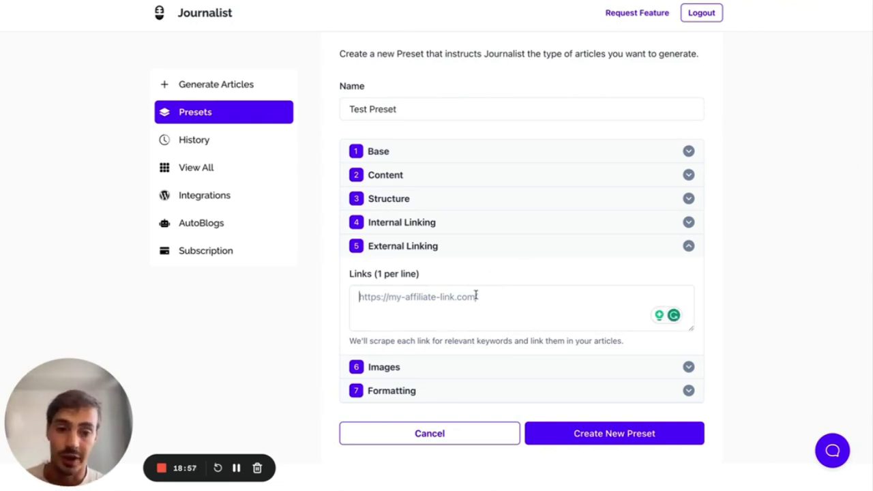
left_click(423, 303)
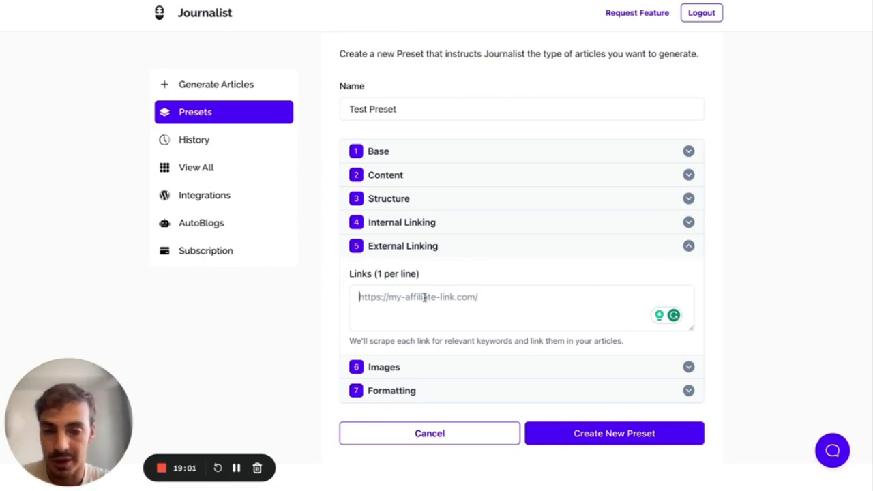
left_click(422, 256)
- Expand Images and try Pexels and Unsplash providers before returning to Google License-Free Photos
left_click(440, 334)
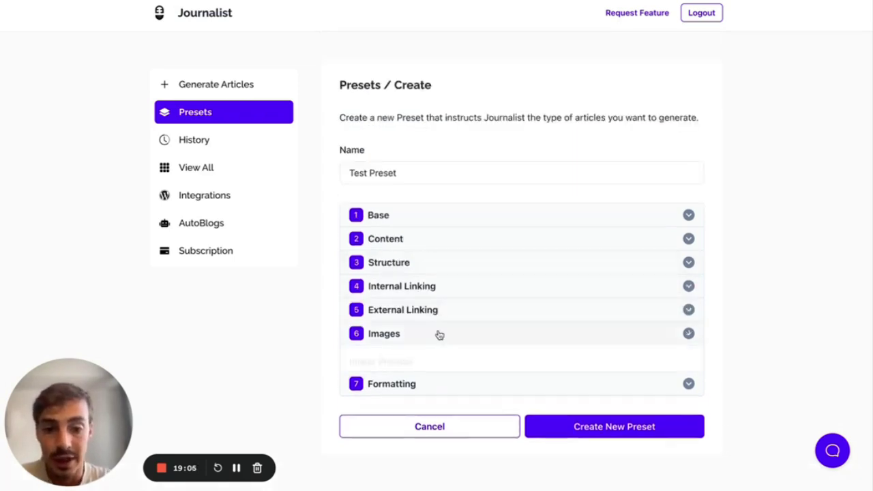
scroll(440, 334, "down", 3)
left_click(453, 257)
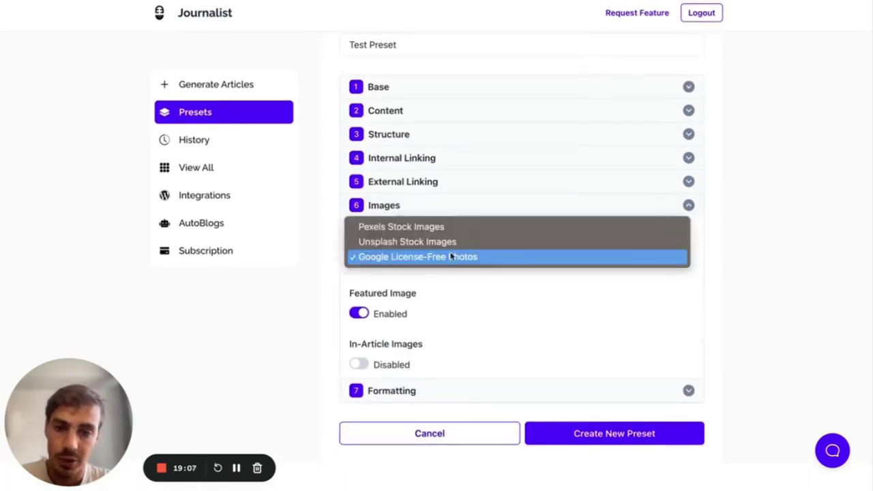
left_click(486, 295)
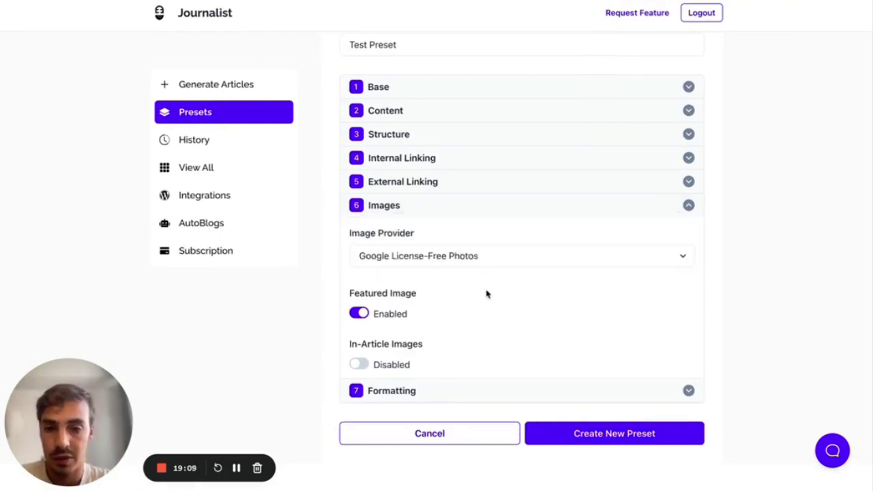
left_click(452, 266)
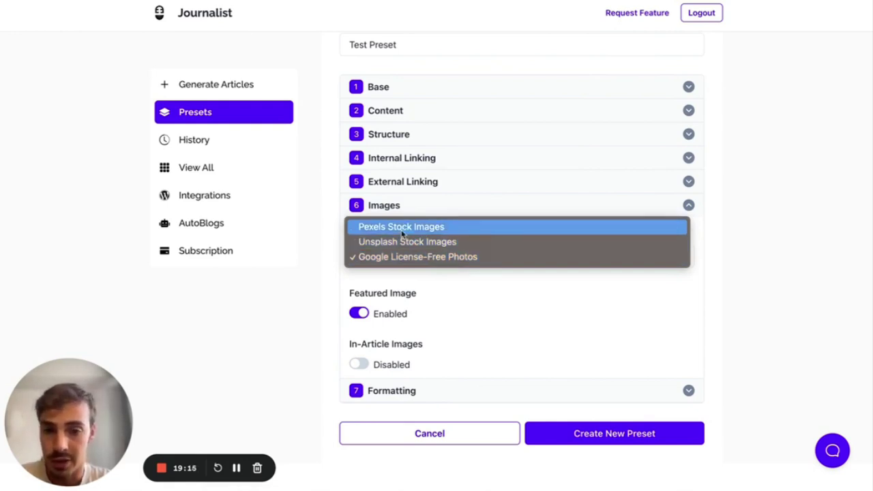
left_click(402, 232)
left_click(405, 255)
left_click(406, 270)
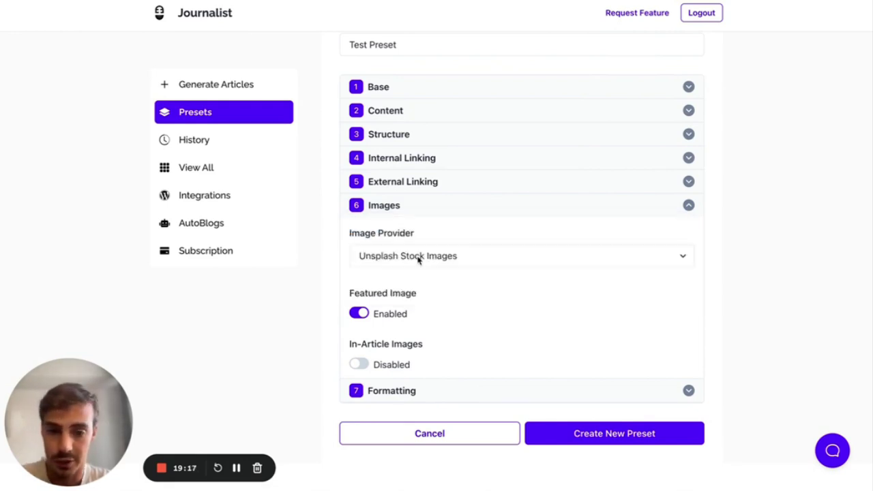
left_click(418, 258)
left_click(419, 271)
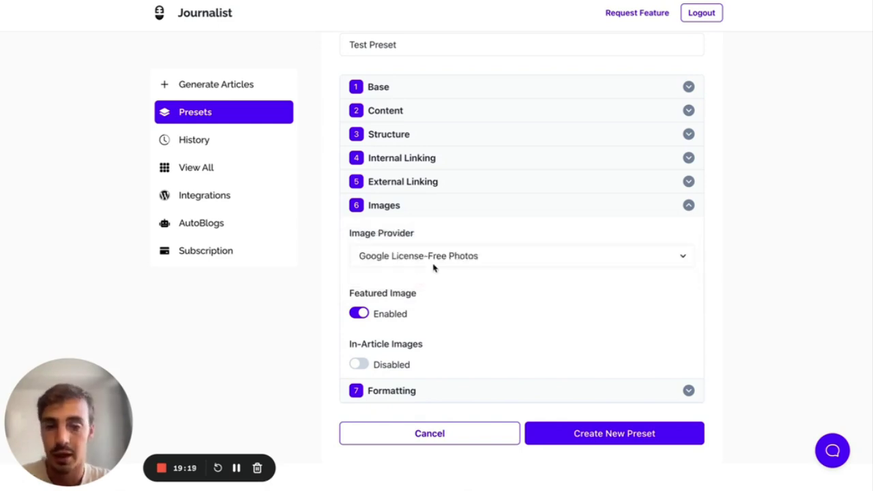
- Settle the image provider on Google License-Free Photos after briefly picking Pexels again
left_click(445, 264)
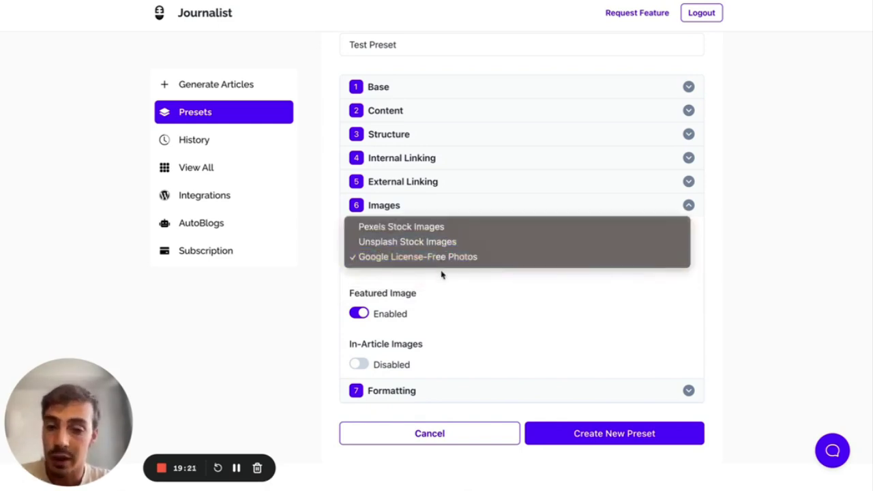
left_click(450, 265)
left_click(451, 264)
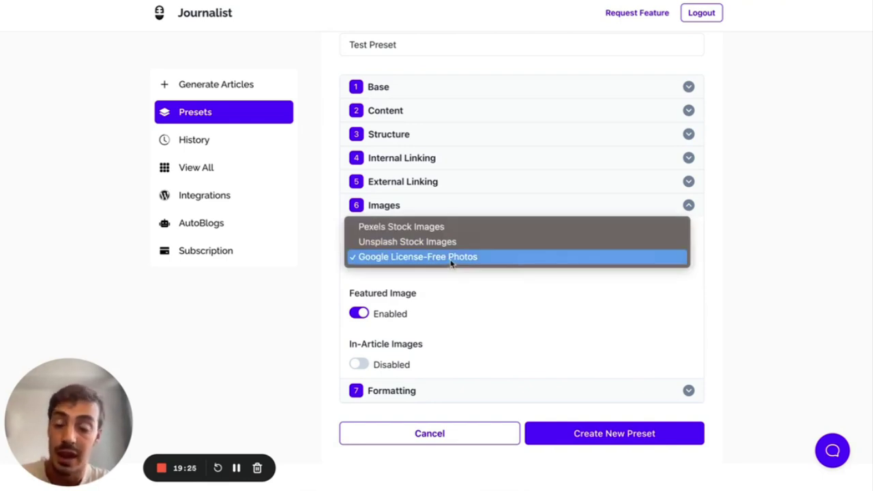
left_click(440, 228)
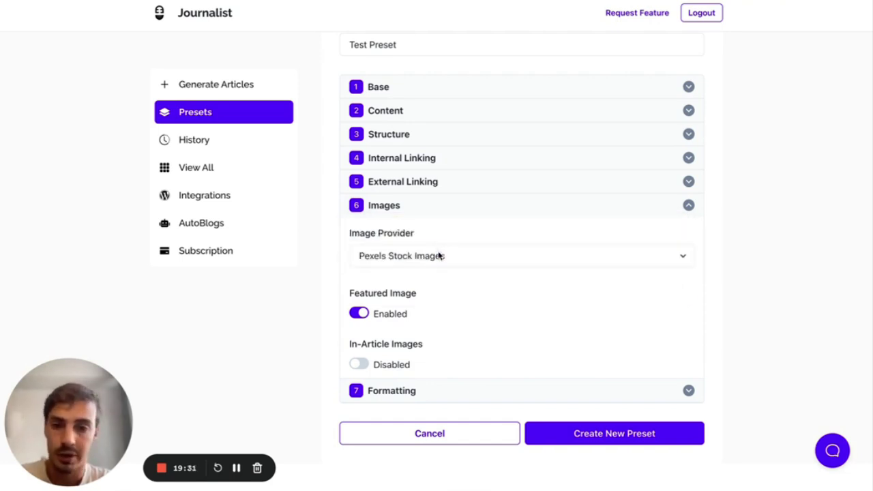
left_click(439, 254)
left_click(435, 288)
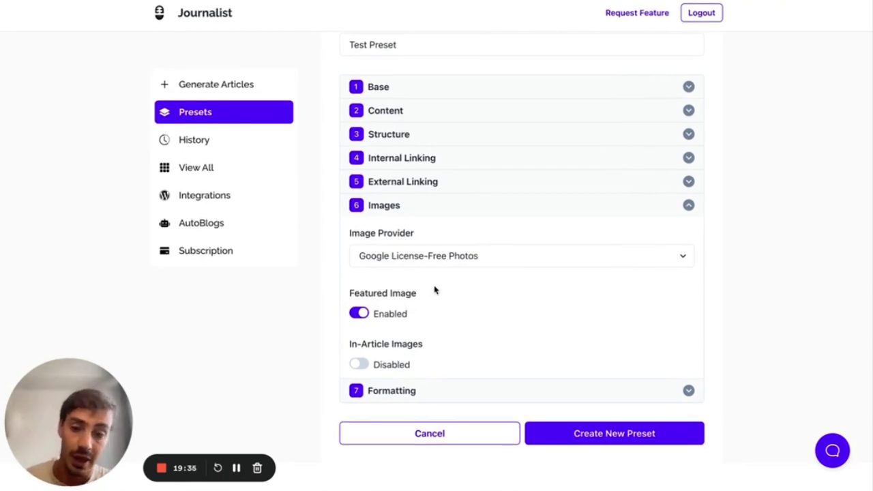
- Keep Featured Image enabled and turn on In-Article Images
left_click(360, 314)
left_click(359, 314)
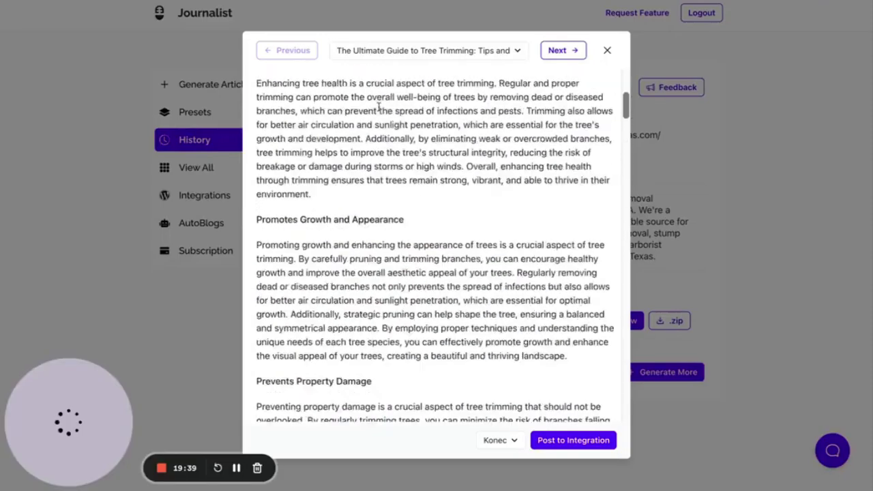
scroll(409, 129, "up", 4)
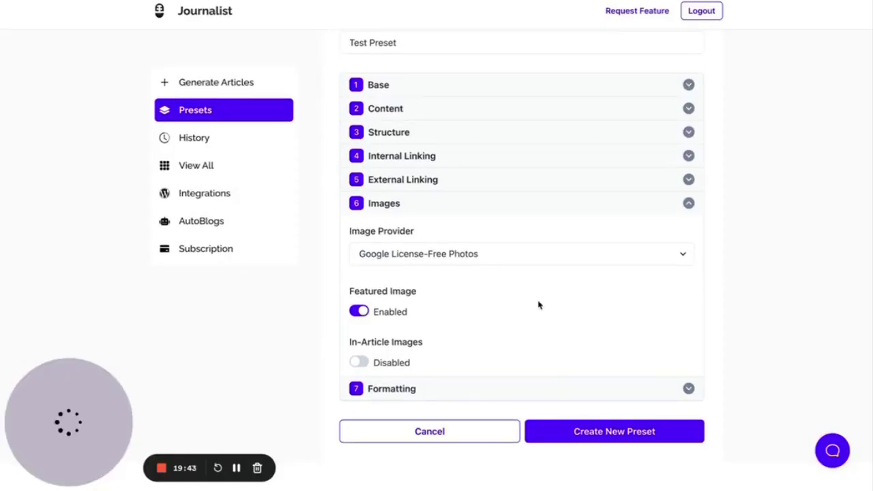
left_click(357, 365)
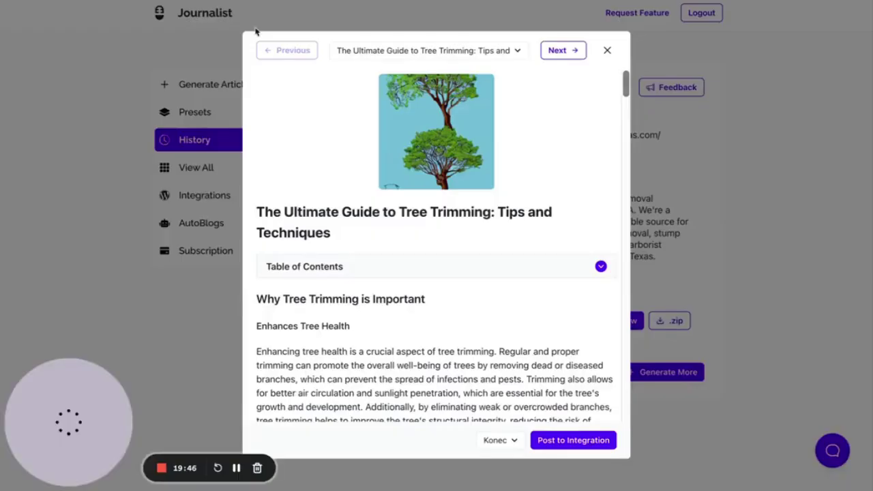
scroll(510, 290, "down", 20)
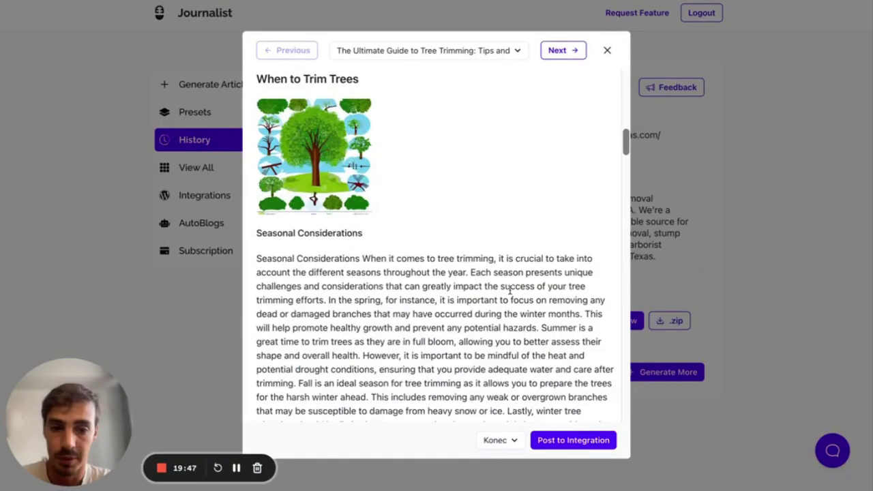
scroll(513, 290, "down", 20)
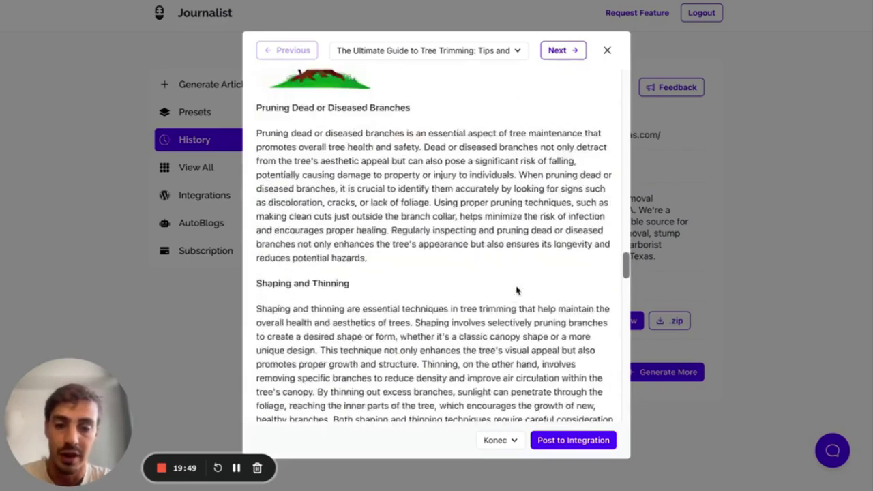
scroll(517, 286, "down", 2)
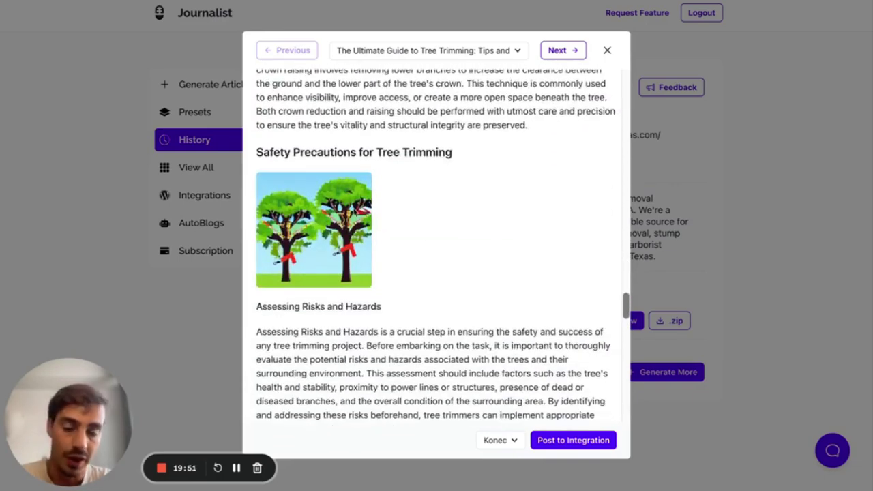
scroll(516, 286, "down", 3)
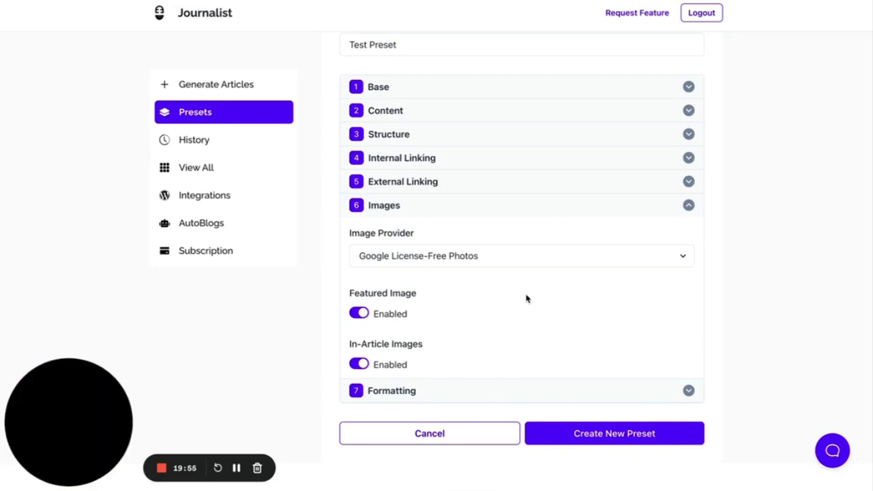
left_click(418, 204)
- Enable Bold Important Keywords under Formatting, then collapse the Formatting section
left_click(433, 359)
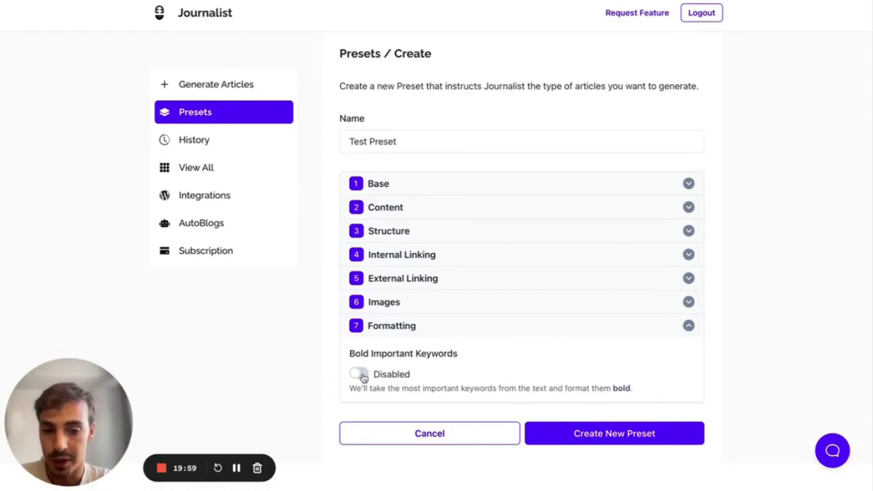
left_click(358, 375)
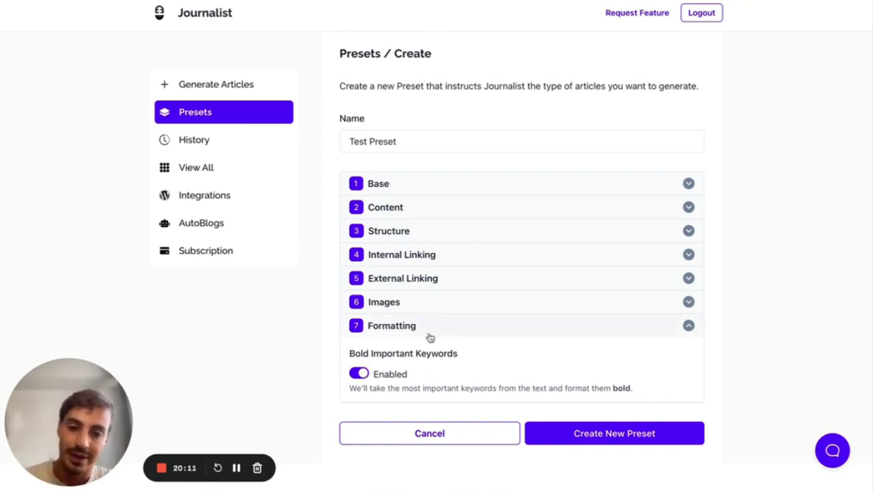
left_click(410, 339)
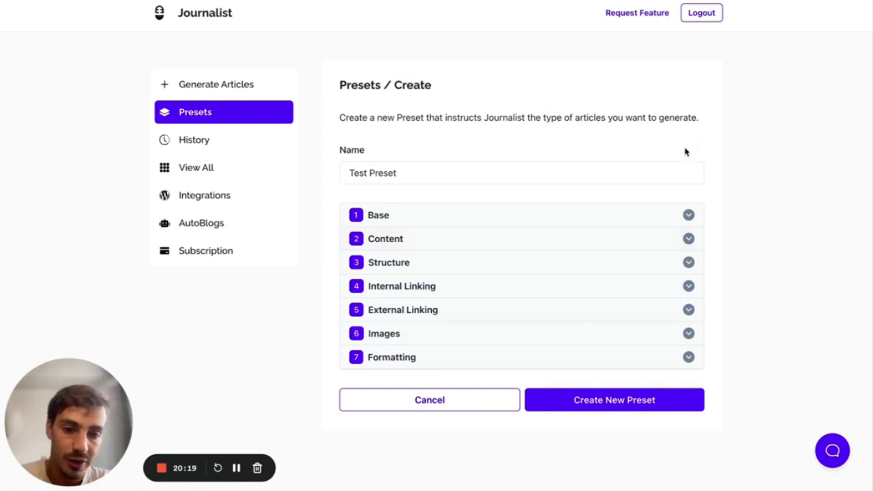
- Choose My Preset with 1 article in Preset mode, then go to the Presets list
left_click(221, 87)
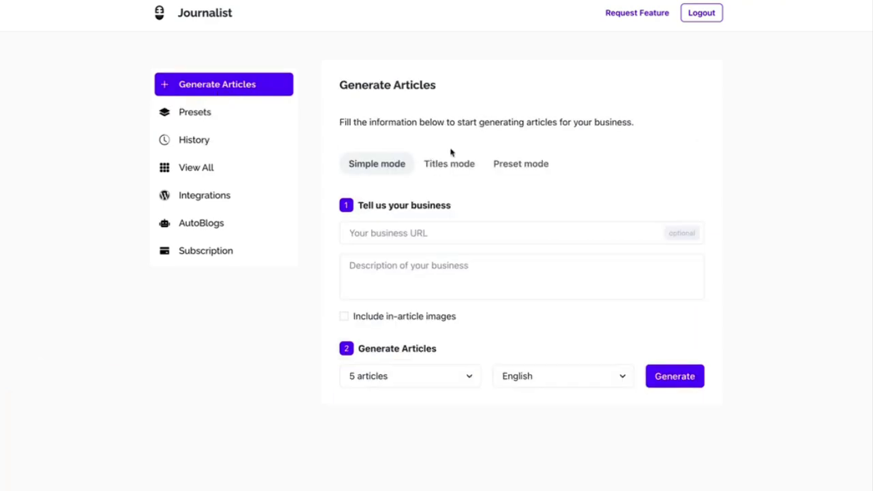
left_click(530, 167)
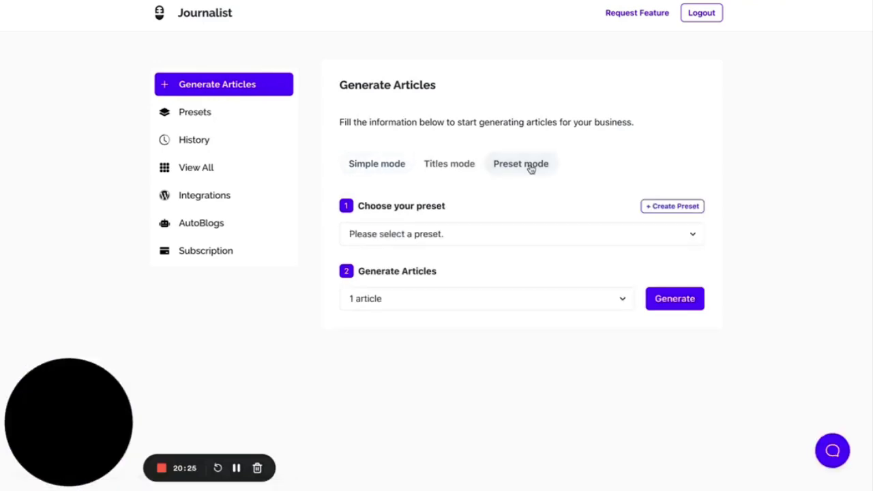
left_click(541, 232)
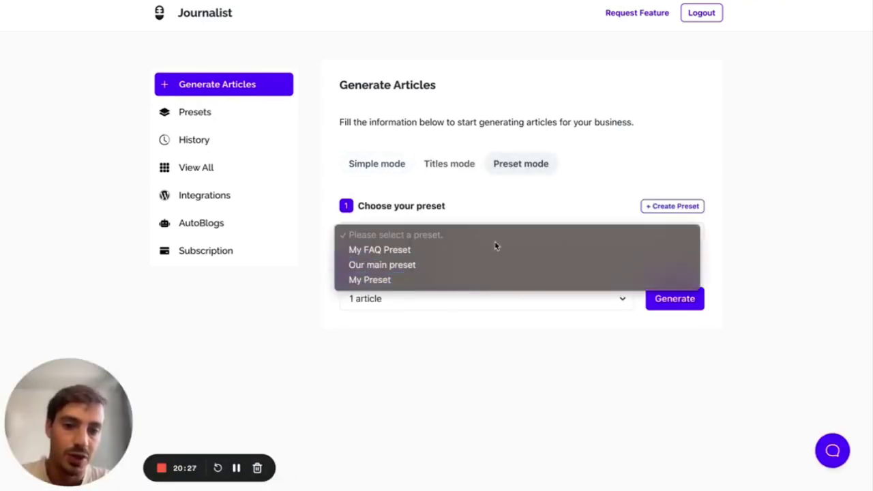
left_click(488, 279)
left_click(525, 299)
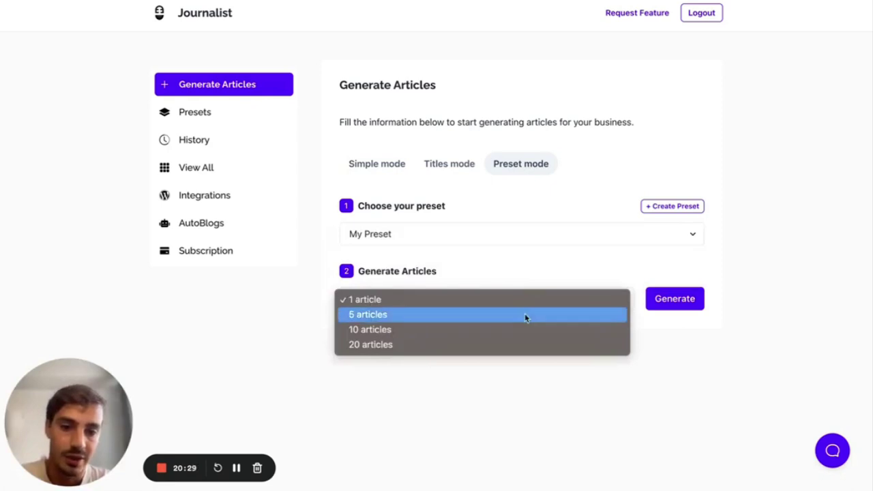
left_click(685, 374)
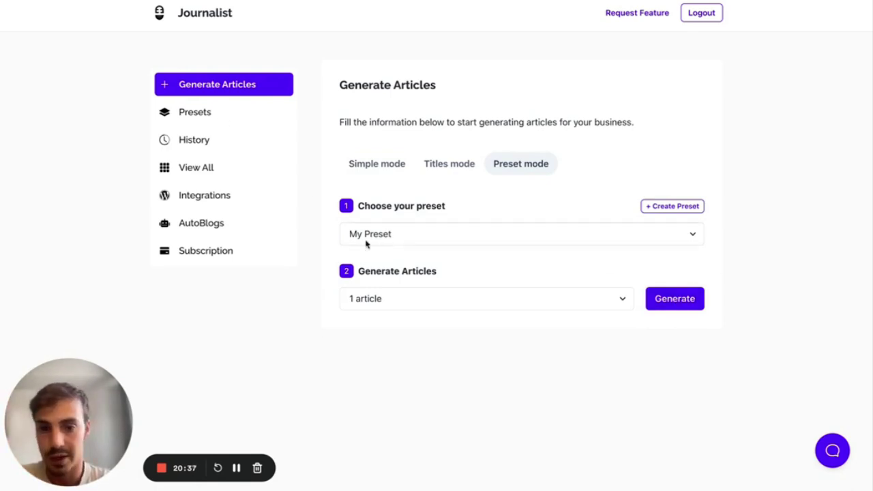
left_click(228, 118)
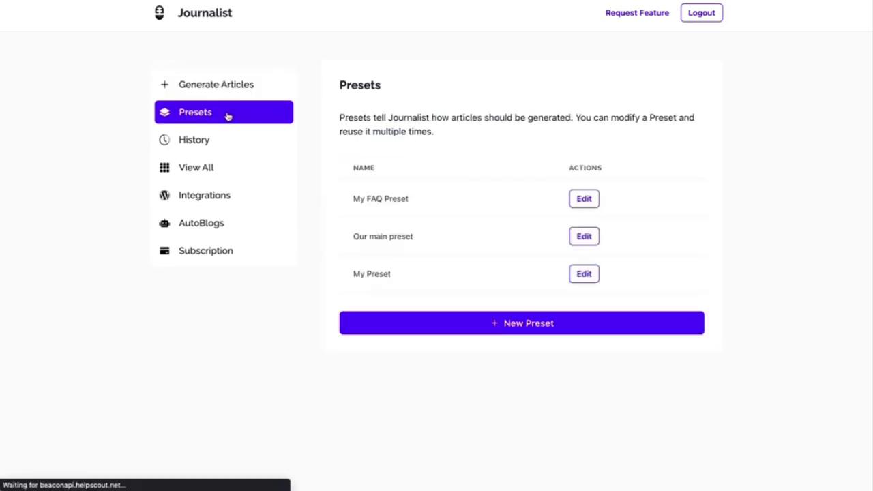
- Open My Preset for editing and review its Base, Content and Structure settings
left_click(579, 276)
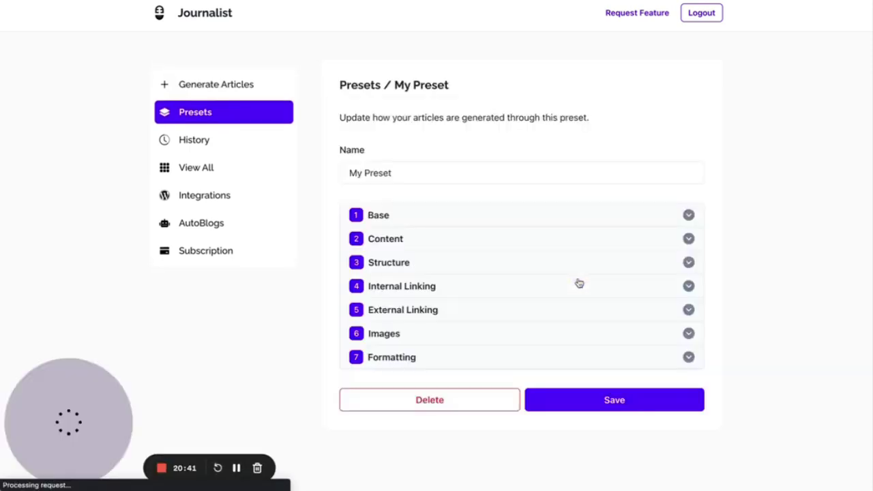
left_click(559, 217)
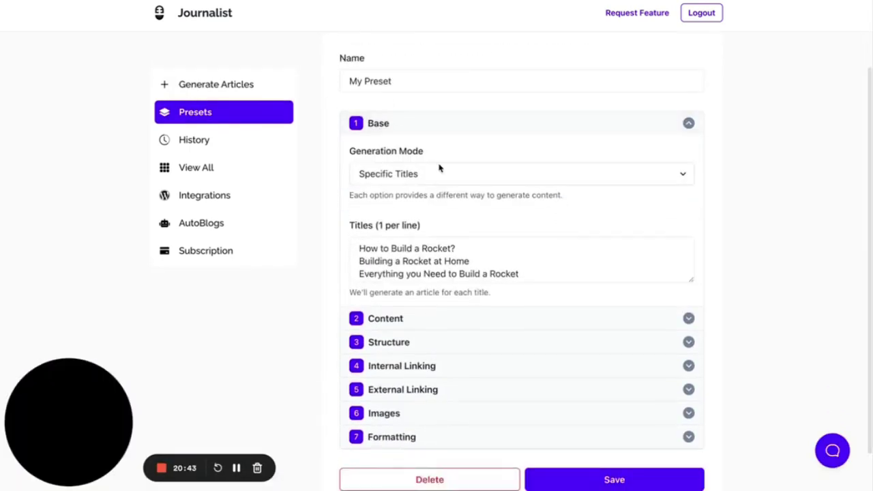
scroll(464, 207, "down", 1)
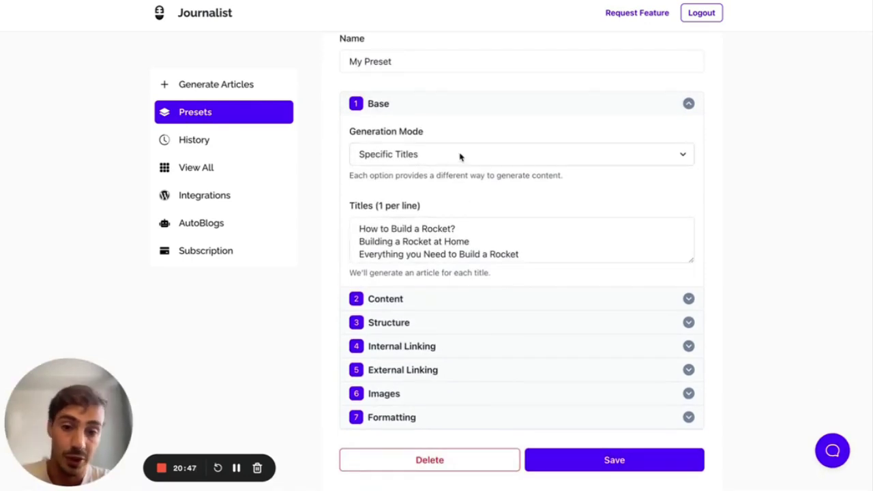
scroll(460, 157, "down", 1)
left_click_drag(541, 230, 378, 164)
left_click(403, 273)
scroll(404, 275, "down", 3)
left_click_drag(427, 251, 378, 250)
left_click(403, 296)
- Review the Internal Linking and External Linking sections, selecting the listed external links
scroll(402, 292, "down", 1)
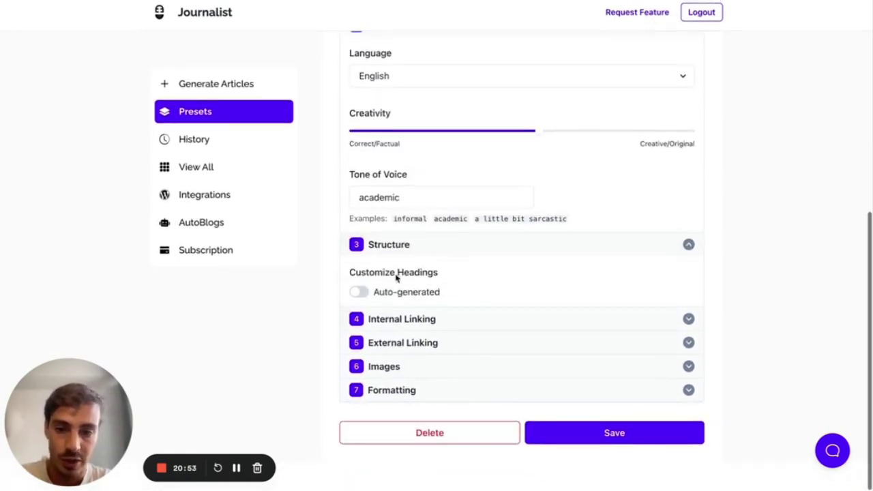
left_click(400, 321)
scroll(400, 321, "down", 3)
left_click(401, 337)
scroll(402, 336, "down", 2)
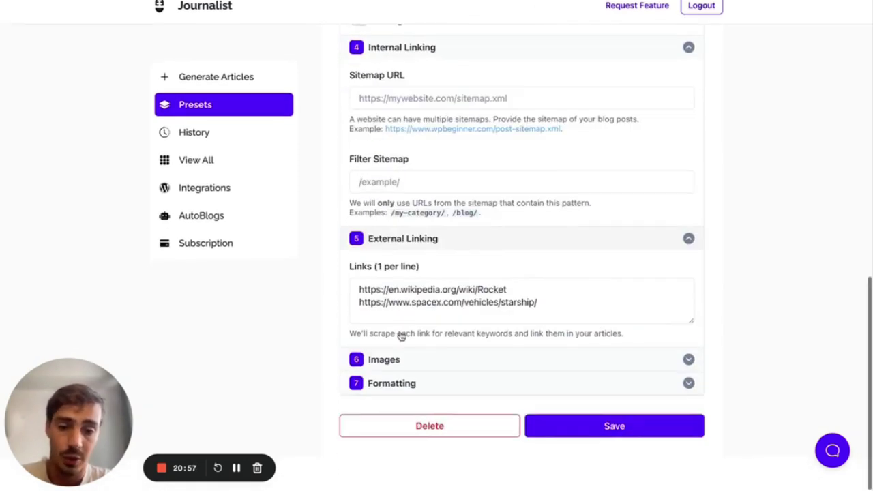
left_click(540, 303)
key("ctrl+a")
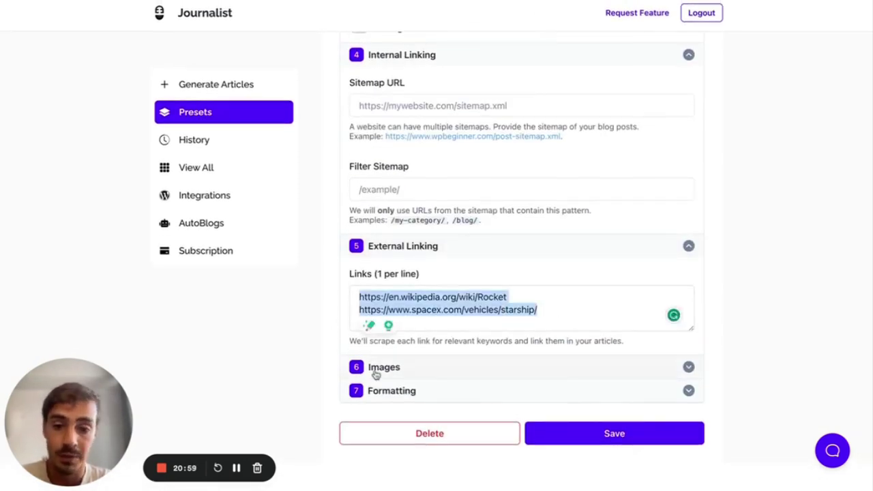
- Check Images (keeping Pexels Stock Images) and Formatting, then return to Generate Articles
left_click(376, 369)
scroll(414, 351, "down", 3)
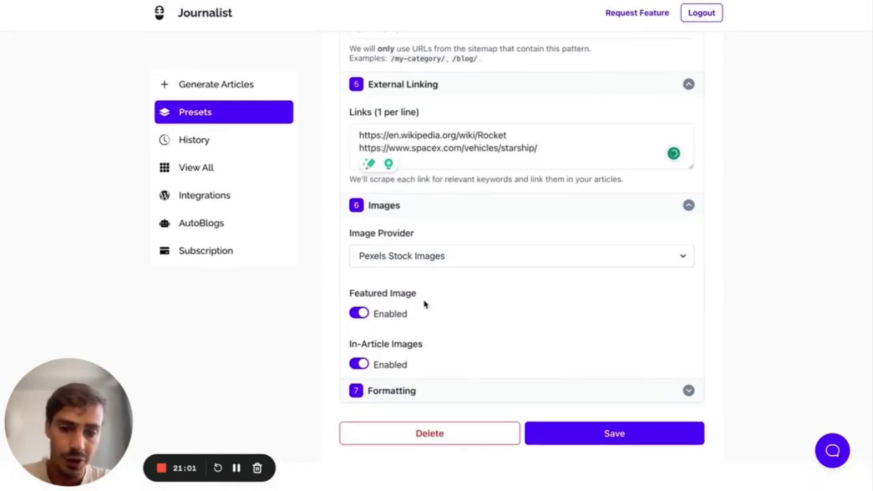
left_click(418, 258)
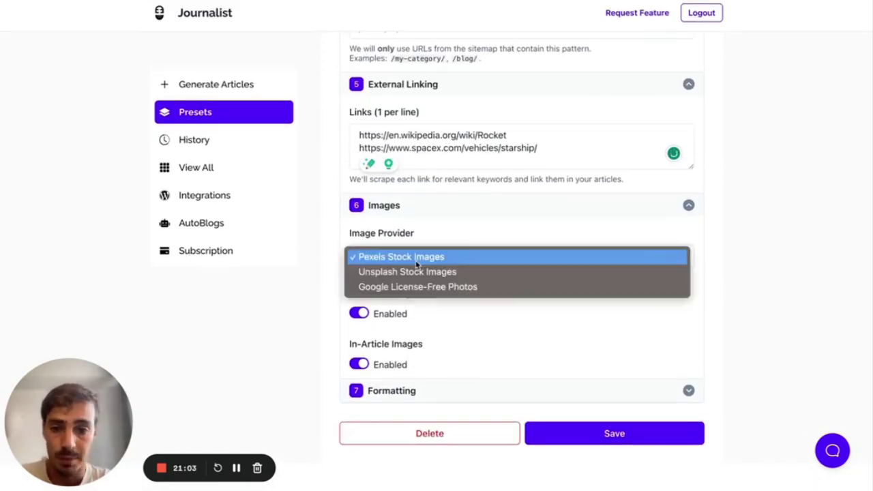
left_click(337, 250)
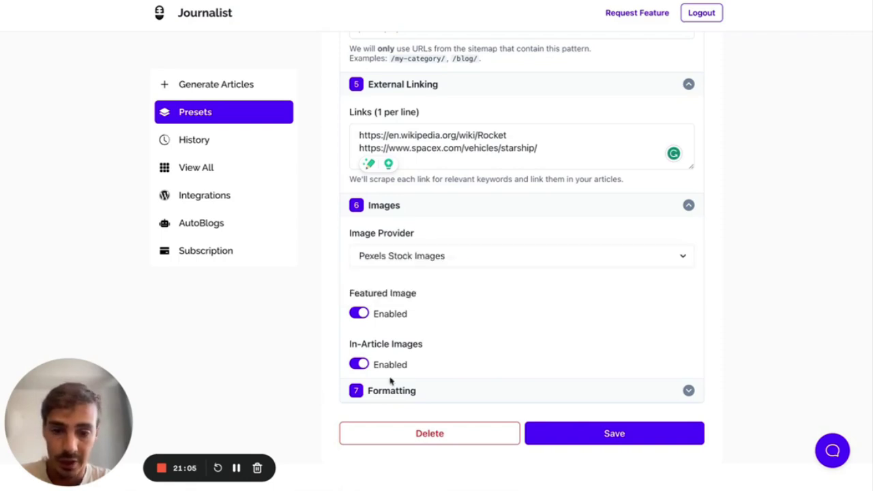
left_click(389, 387)
scroll(390, 386, "down", 2)
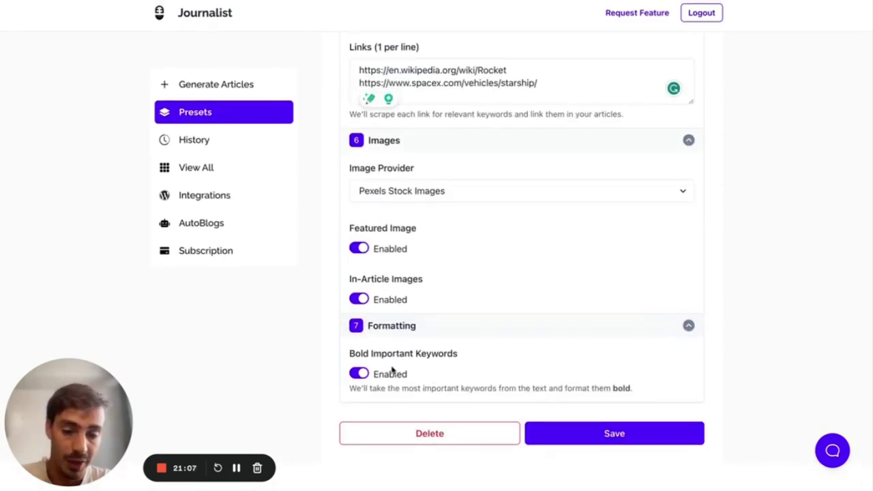
scroll(392, 368, "up", 15)
left_click(207, 92)
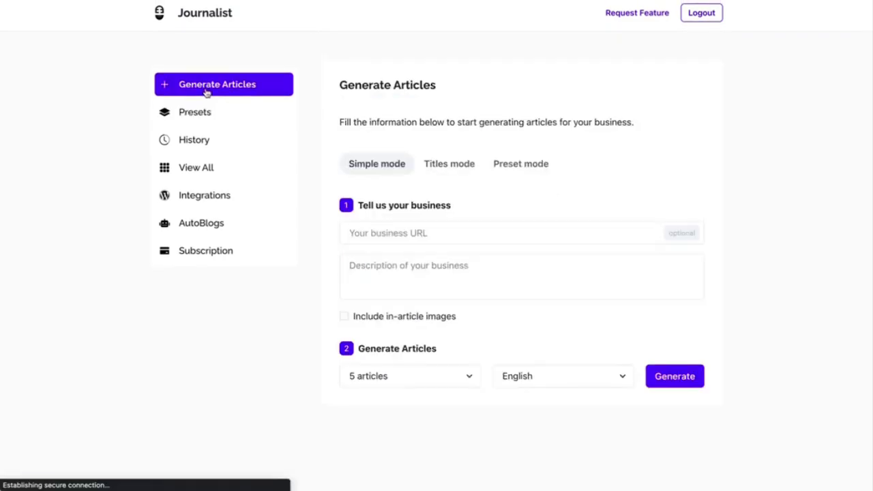
- Generate one article from My Preset using Preset mode
left_click(508, 166)
left_click(586, 235)
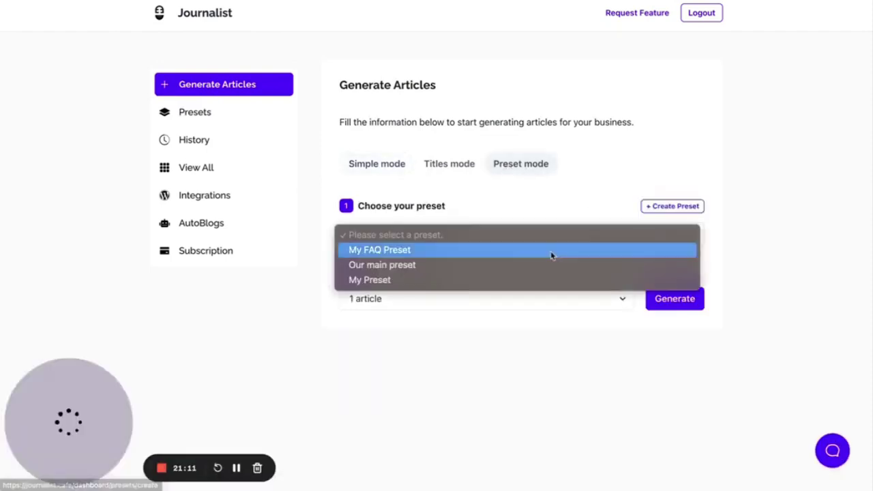
left_click(469, 281)
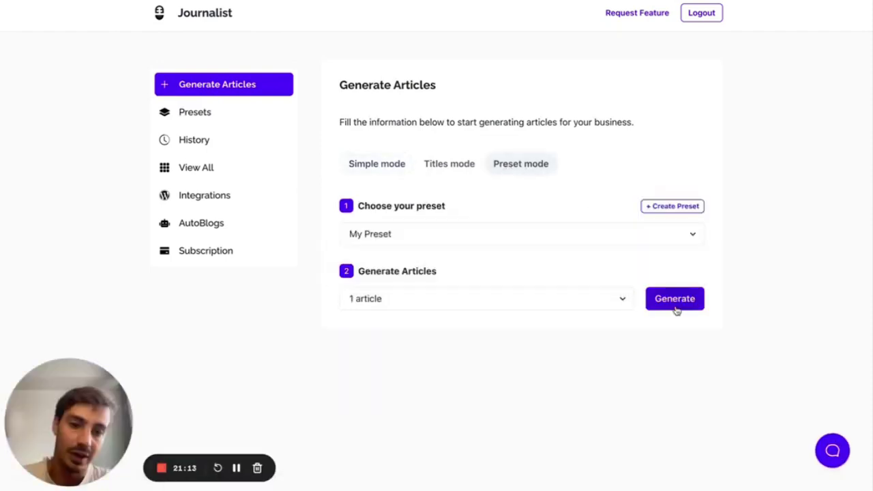
left_click(675, 301)
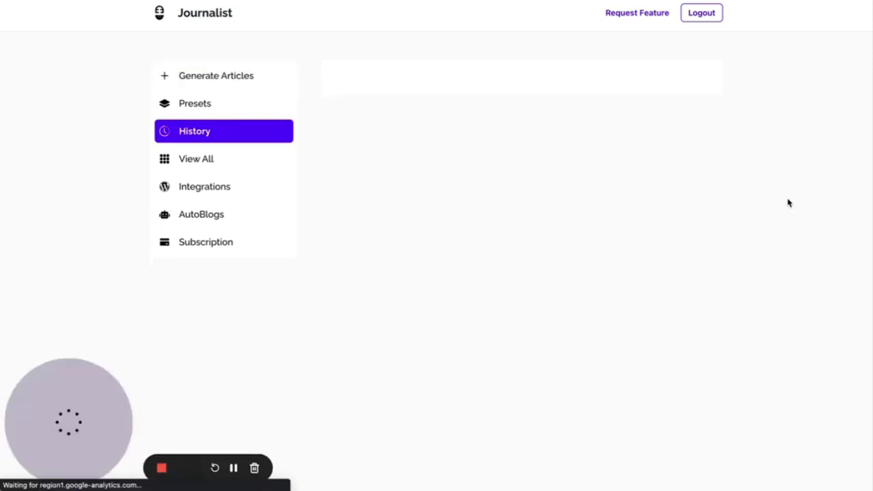
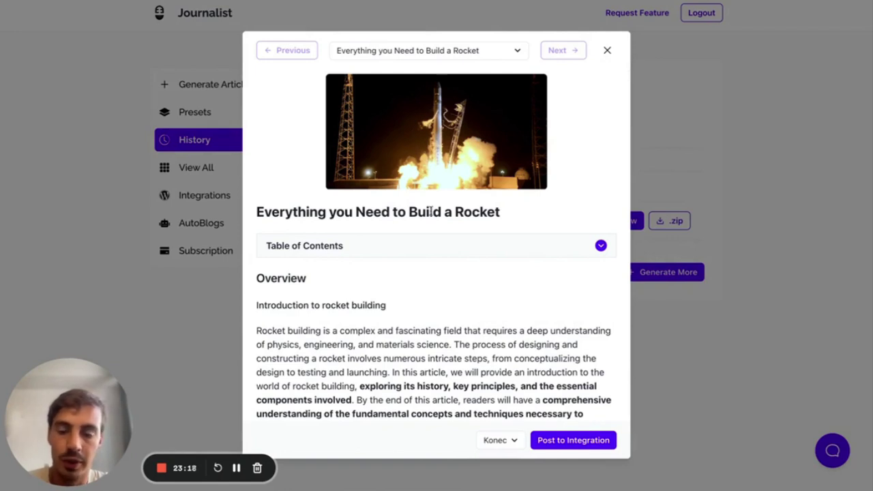
- Scroll through the generated article, expanding and collapsing its table of contents
left_click_drag(500, 212, 256, 212)
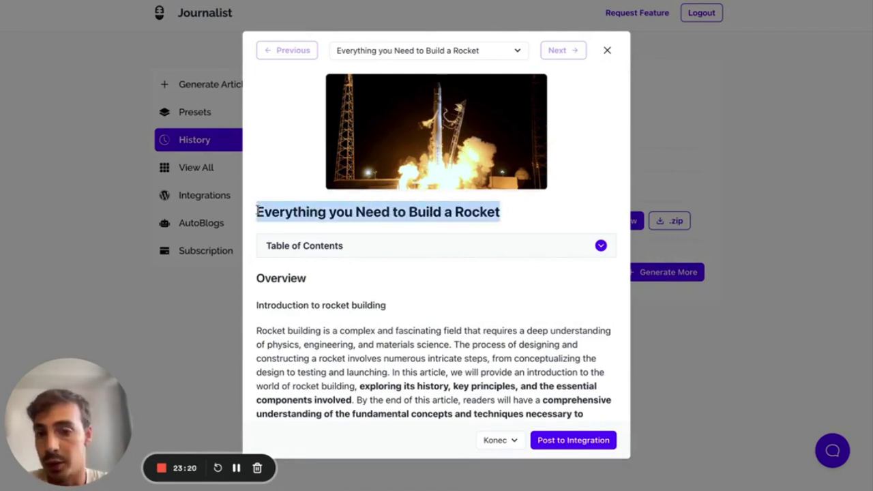
left_click(428, 148)
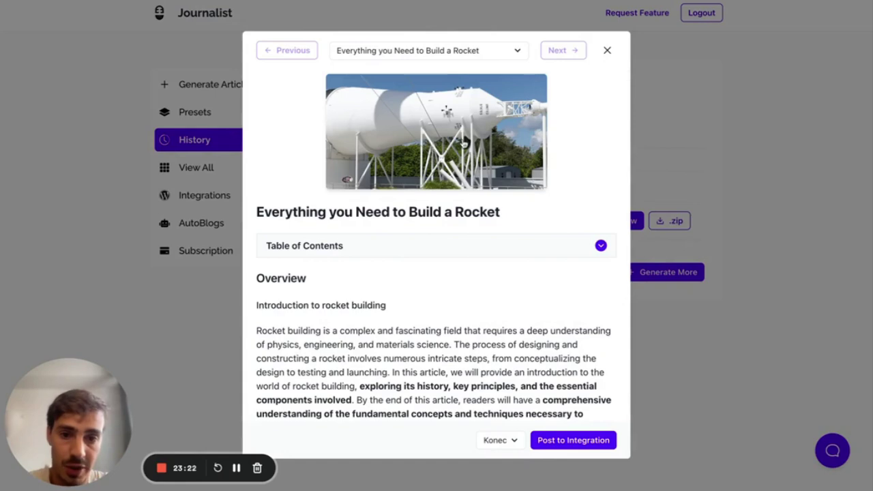
scroll(570, 136, "down", 2)
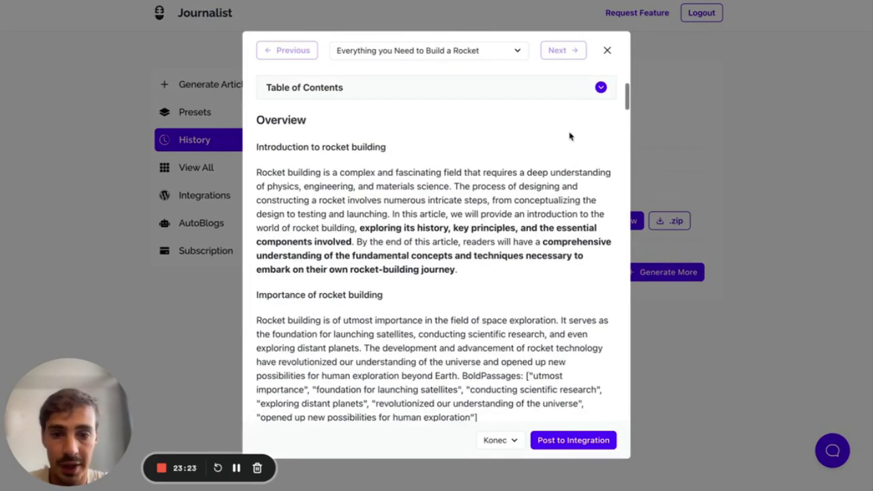
left_click(470, 96)
left_click(470, 95)
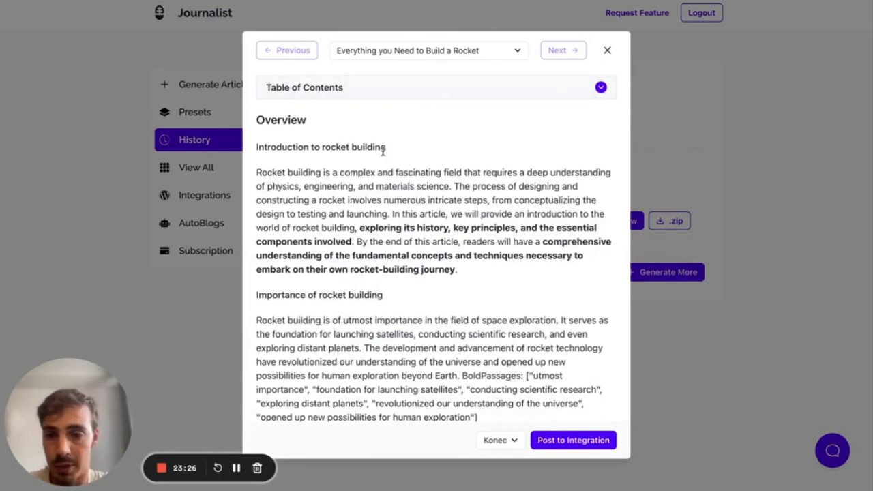
scroll(383, 151, "down", 1)
left_click_drag(358, 171, 491, 171)
scroll(489, 170, "down", 1)
scroll(490, 170, "down", 6)
scroll(341, 158, "down", 2)
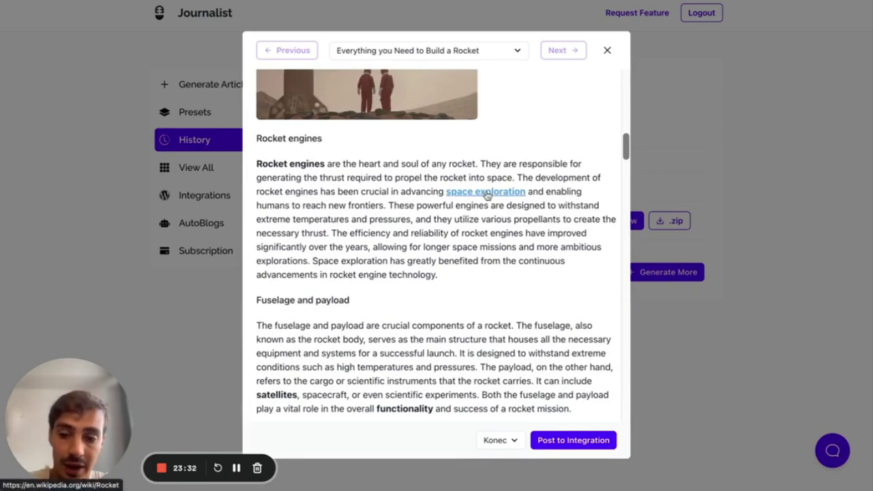
scroll(428, 254, "down", 15)
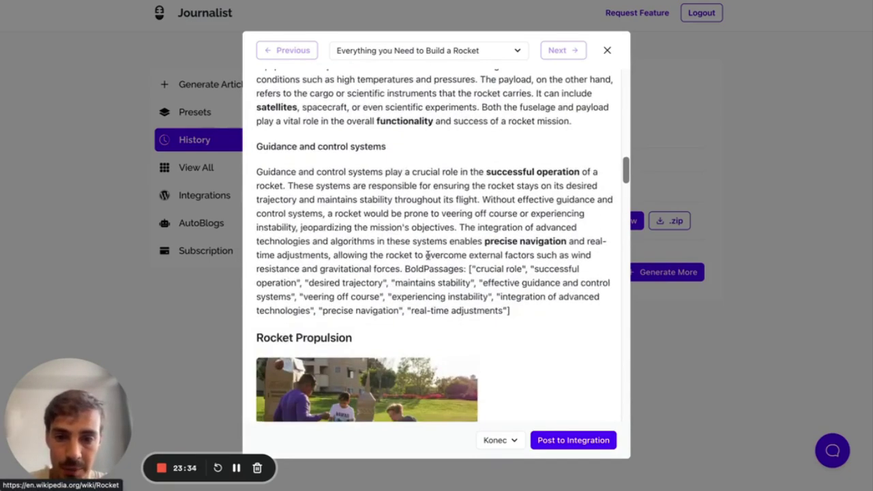
scroll(428, 254, "down", 10)
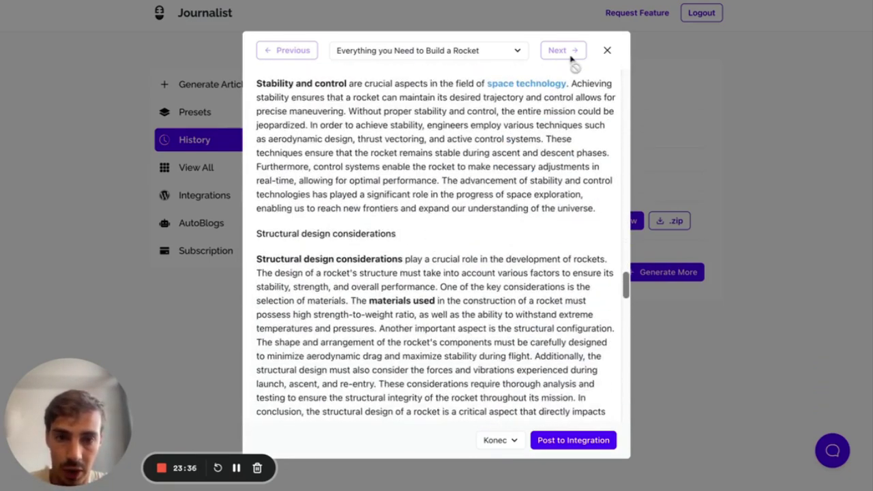
scroll(462, 212, "down", 12)
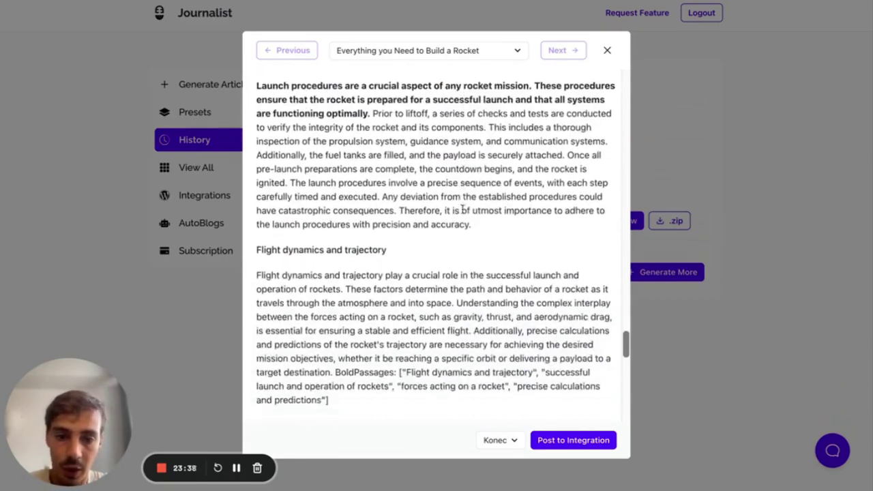
scroll(462, 213, "up", 20)
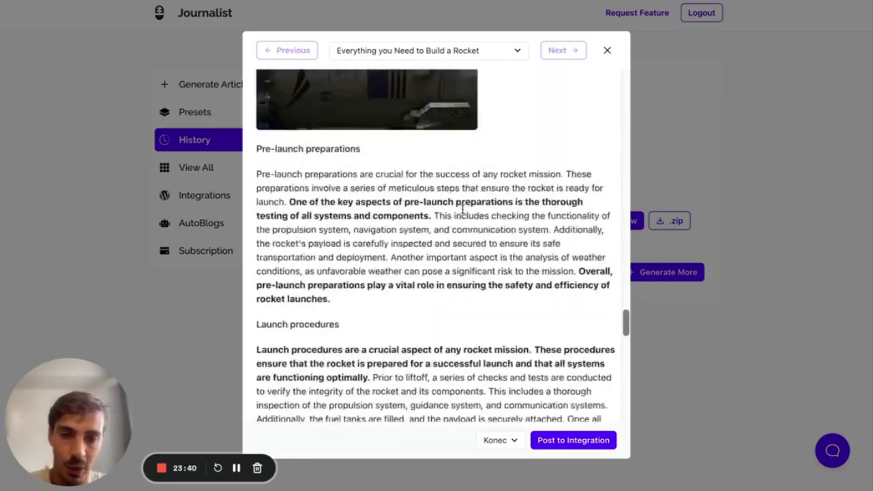
scroll(462, 213, "up", 5)
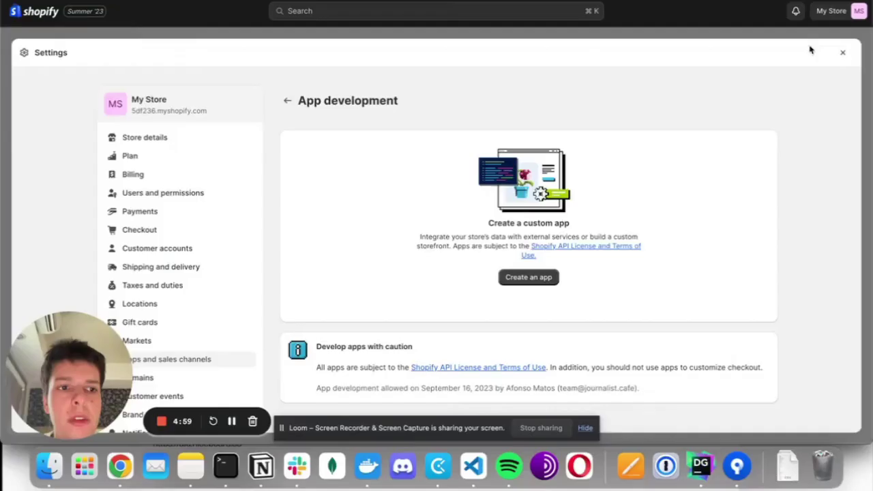
- Go to the Shopify store's Settings > Apps and sales channels
left_click(810, 49)
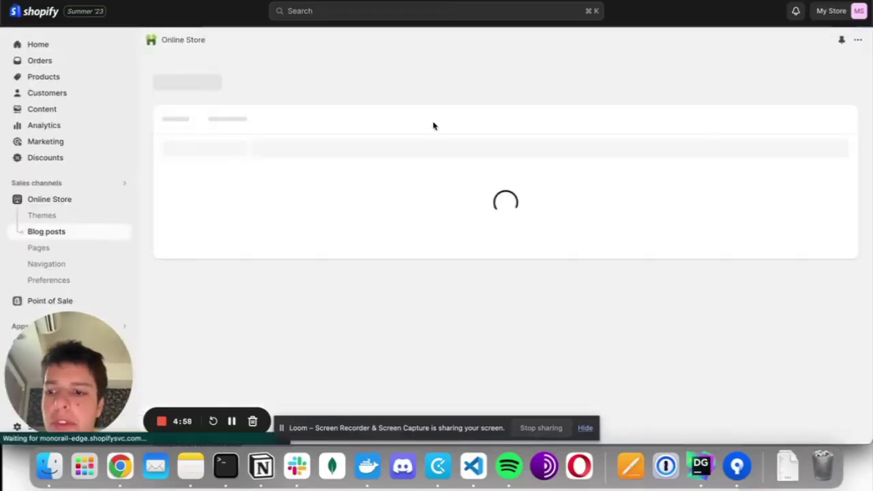
left_click_drag(68, 357, 665, 258)
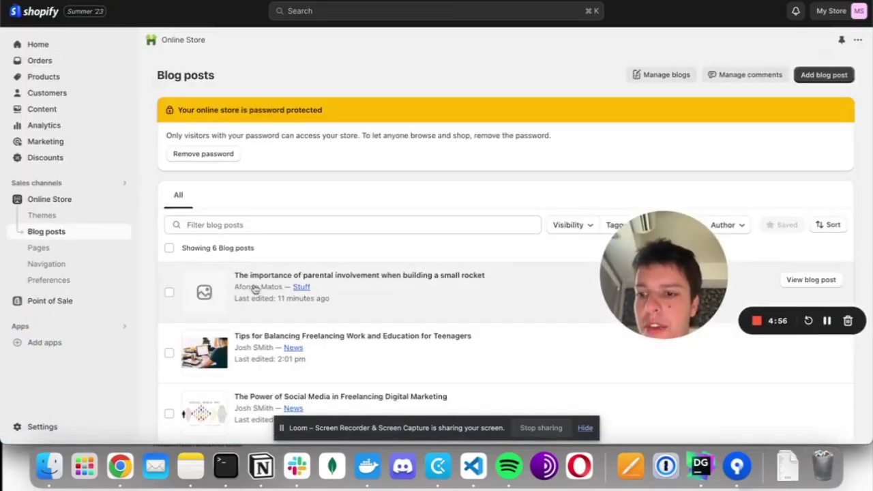
left_click(42, 427)
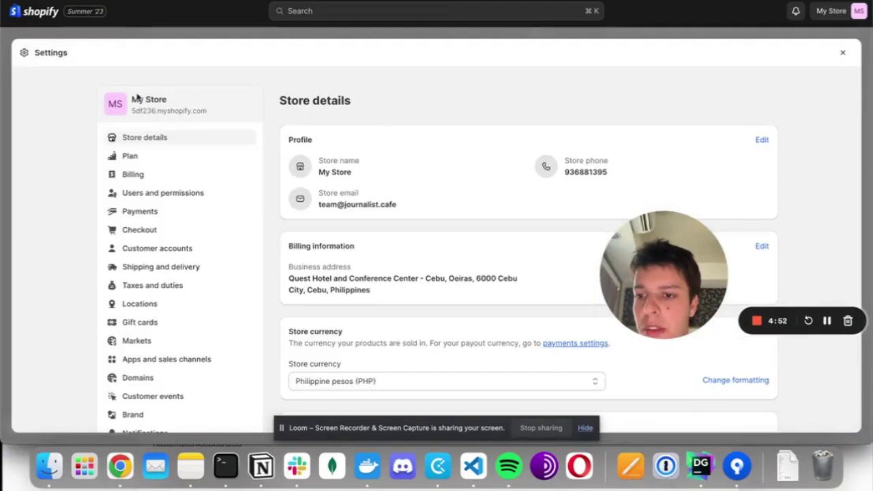
scroll(171, 261, "down", 5)
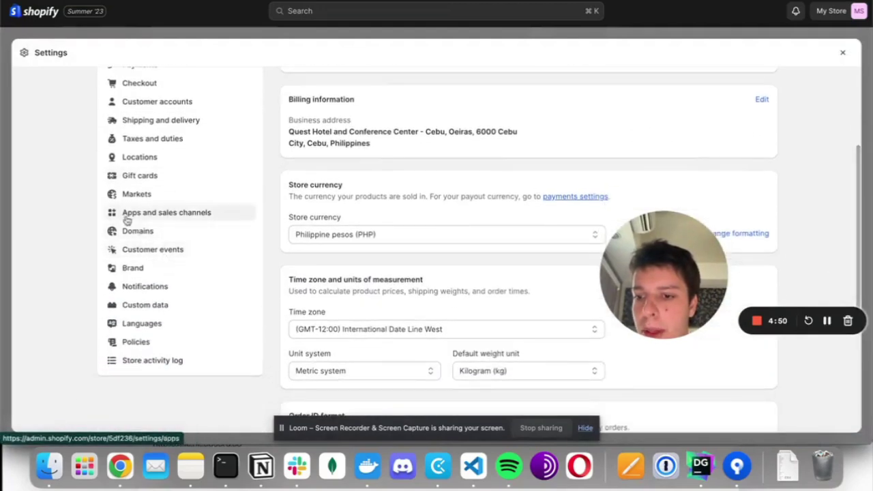
left_click(130, 215)
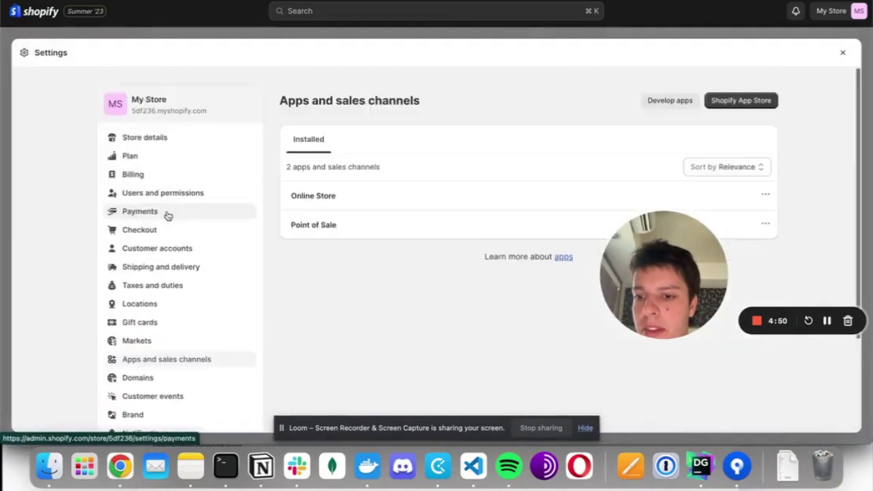
- Under Develop apps, create a custom app named 'Journalist'
left_click(652, 104)
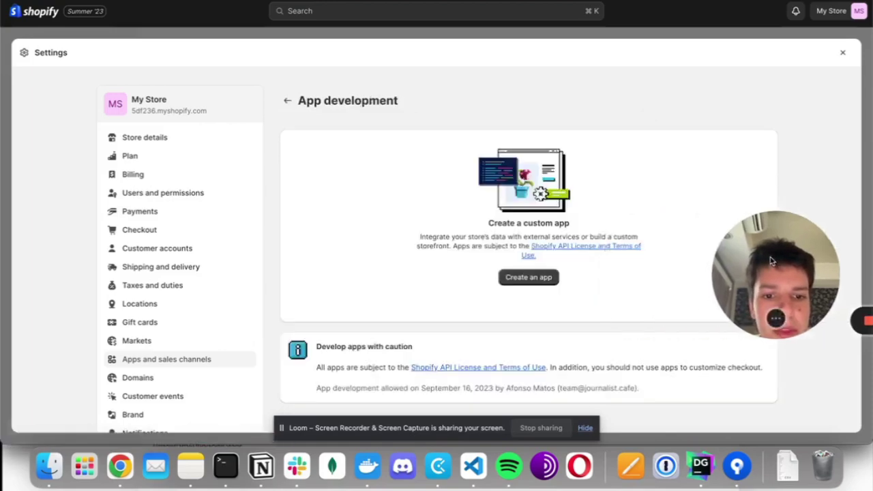
left_click(529, 278)
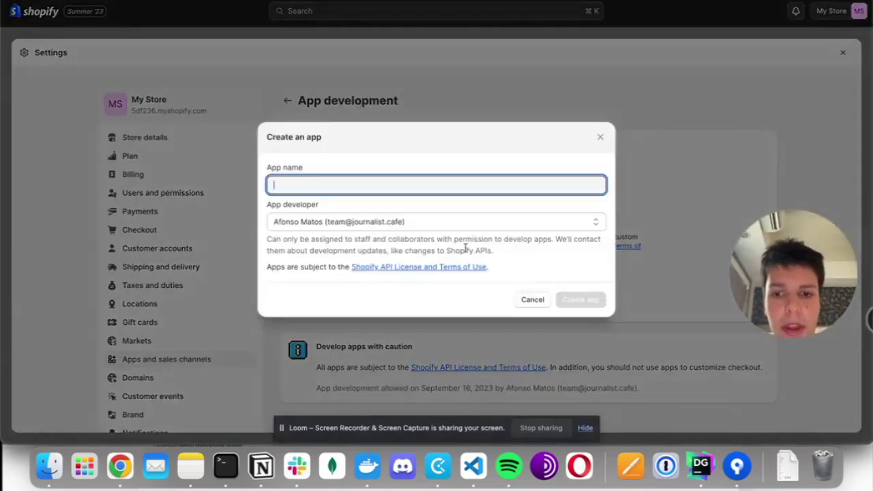
type("Journalist &")
key("BackSpace")
key("BackSpace")
left_click(583, 302)
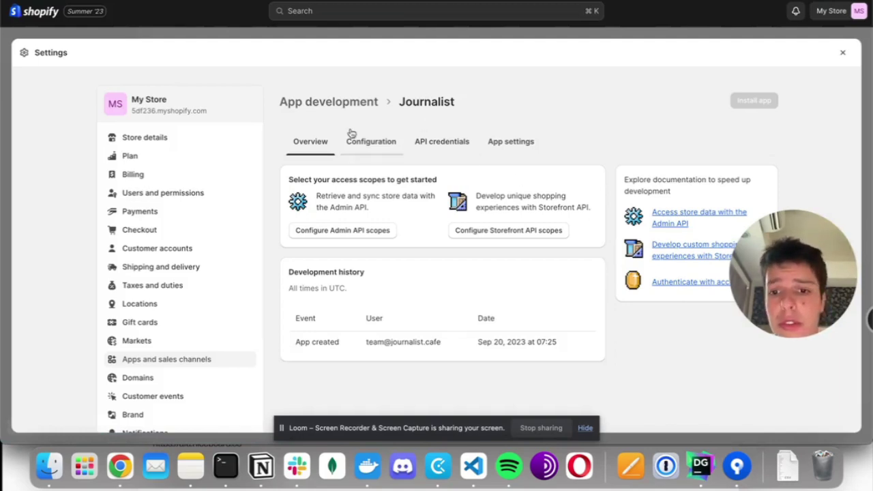
- Give the app blog-related read and write content Admin API scopes and save them
scroll(350, 150, "down", 1)
left_click(459, 114)
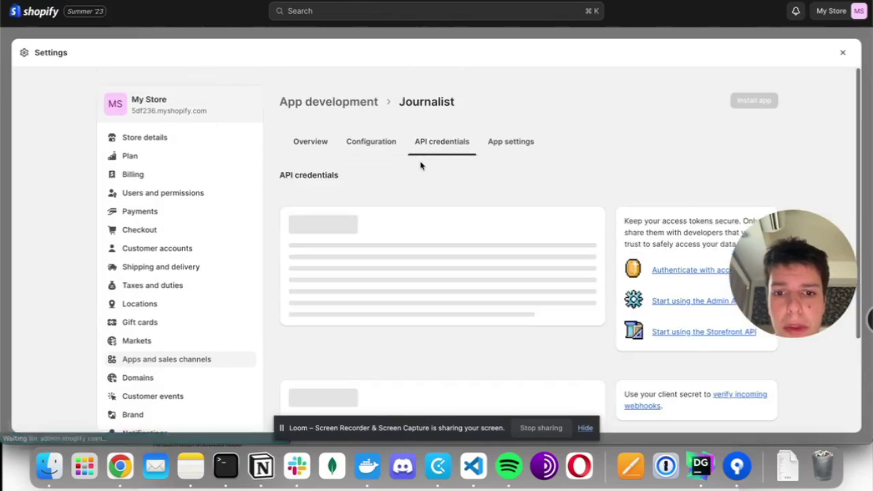
left_click(322, 281)
scroll(324, 283, "down", 3)
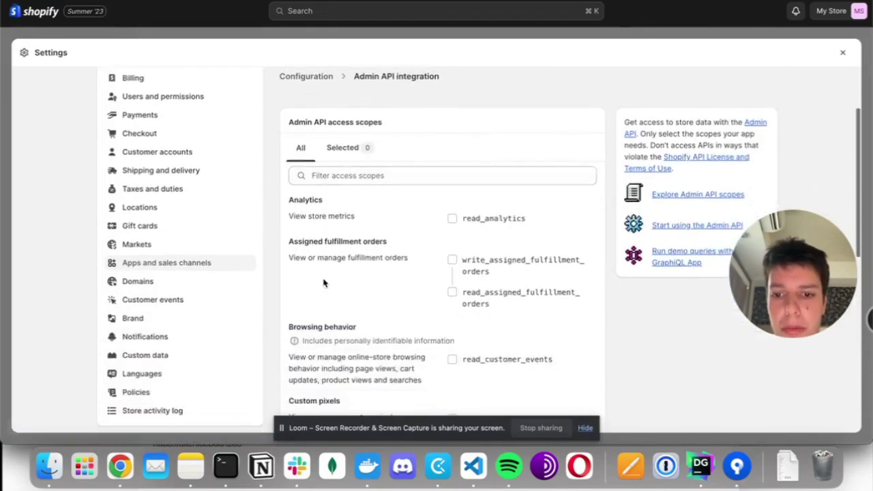
left_click(379, 176)
type("blog")
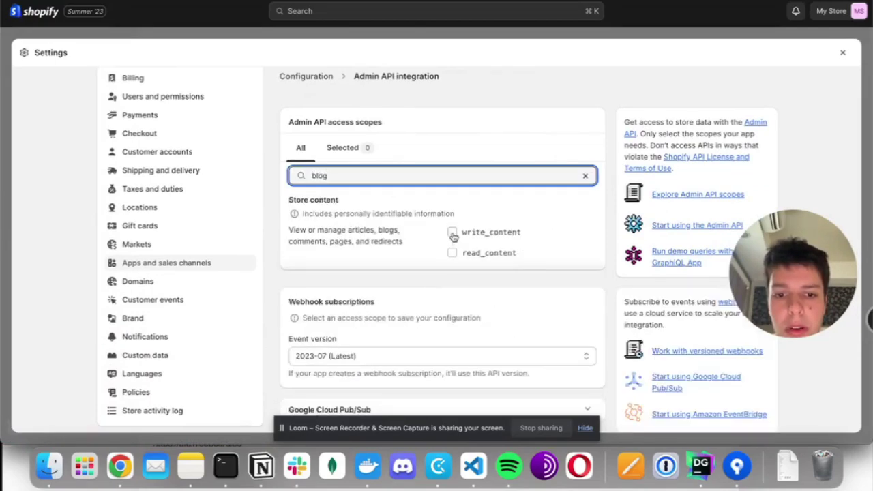
left_click(452, 232)
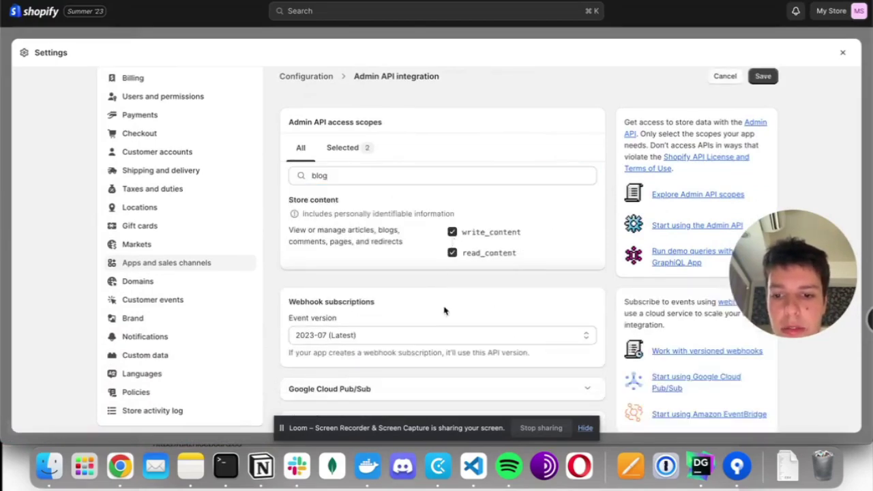
scroll(444, 311, "down", 2)
scroll(447, 311, "up", 3)
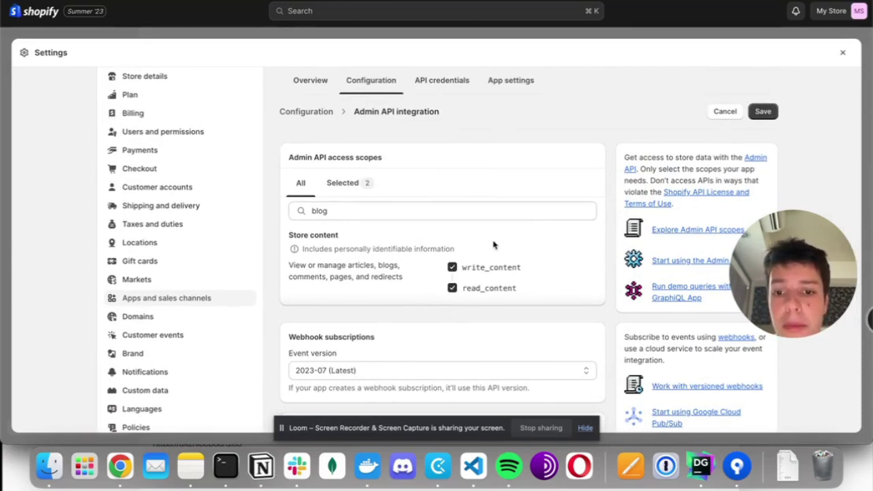
left_click(763, 112)
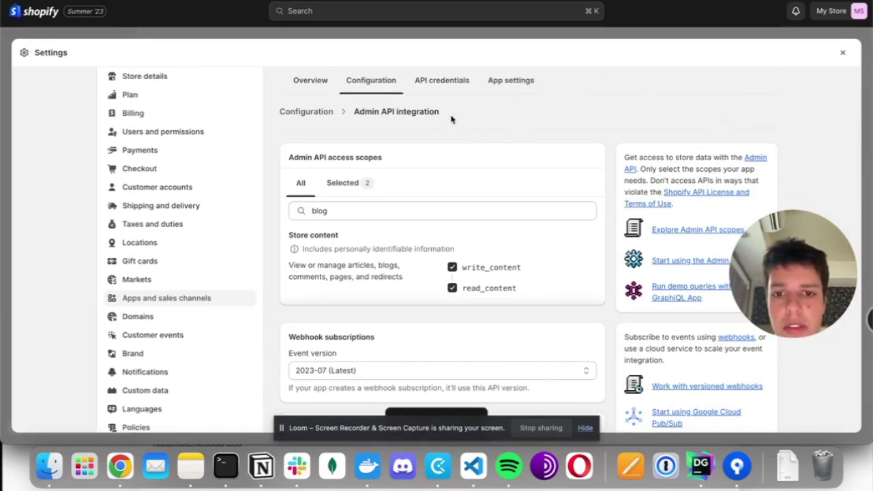
- Install Journalist on My Store, then reveal and copy its Admin API access token
left_click(444, 81)
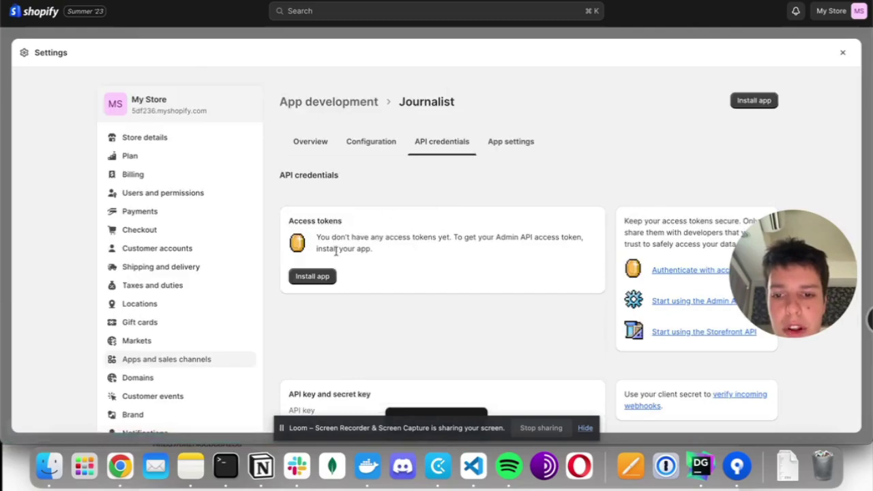
left_click(315, 276)
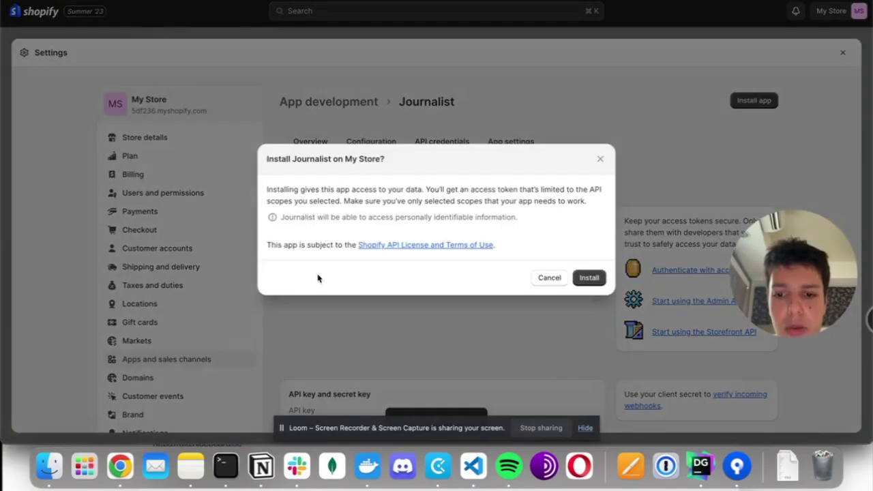
left_click(592, 279)
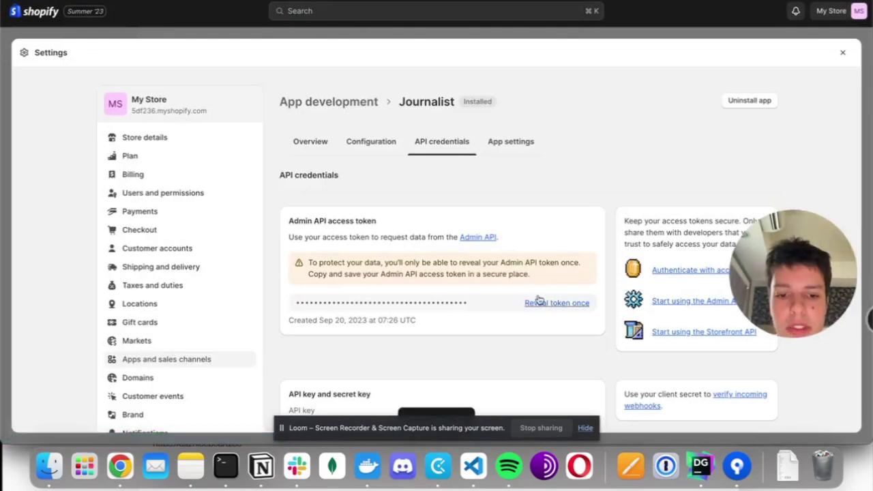
left_click(556, 304)
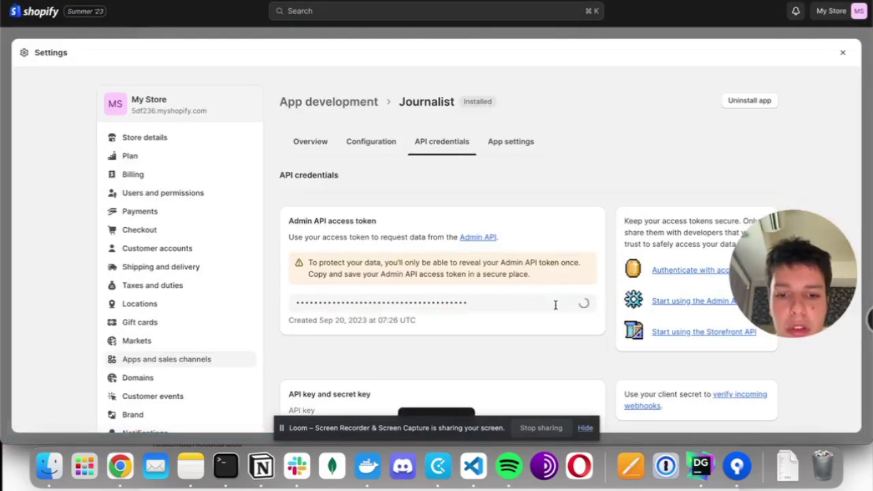
left_click(584, 304)
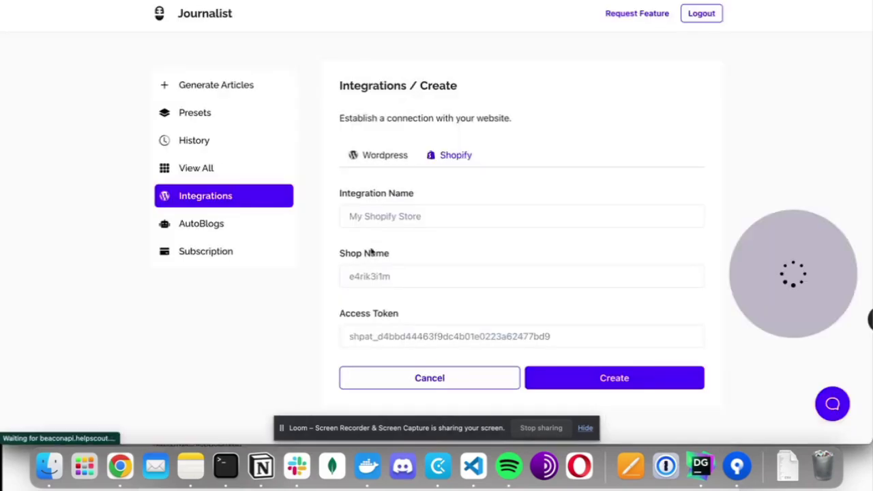
left_click(358, 334)
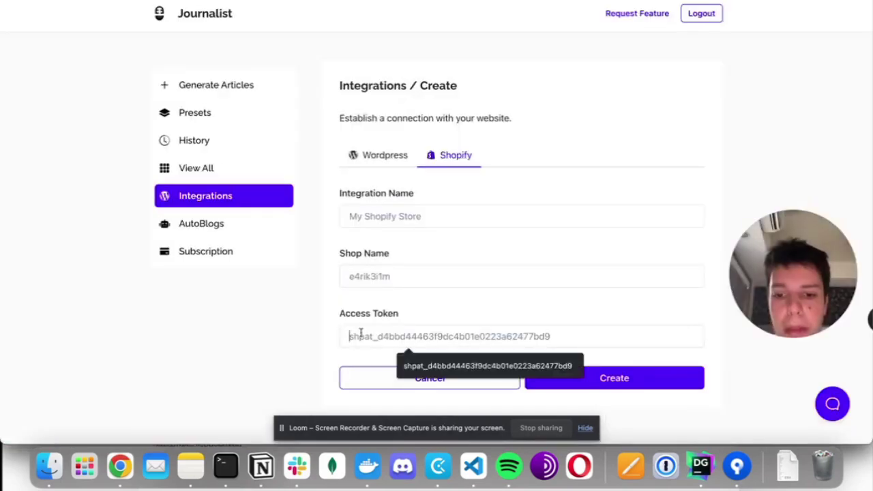
- Paste the access token and set the shop name to 5df236
key("super+v")
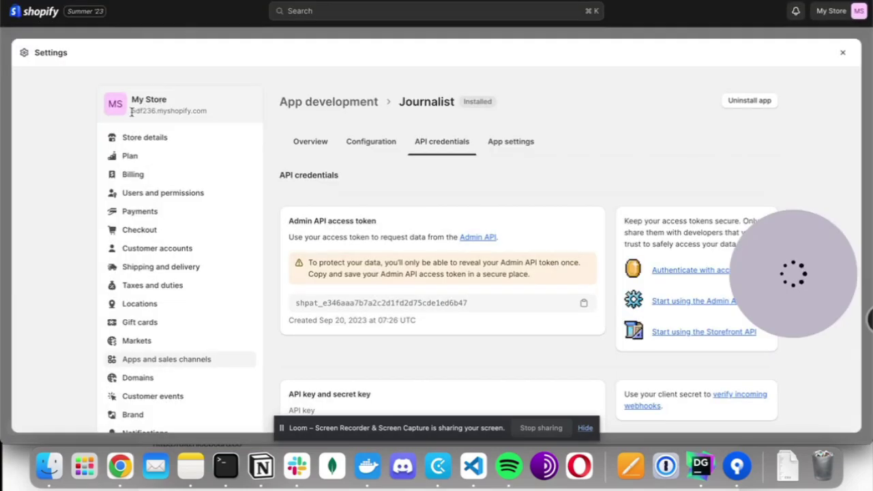
left_click_drag(131, 112, 156, 109)
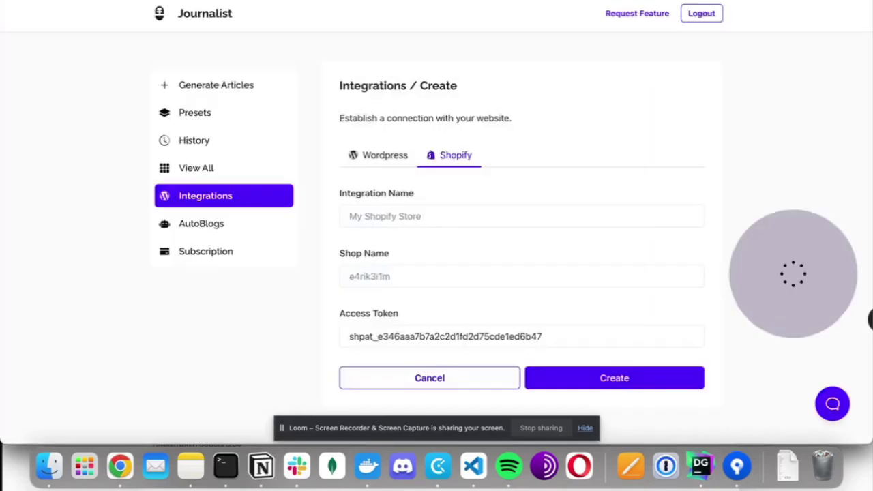
left_click(370, 280)
left_click(416, 306)
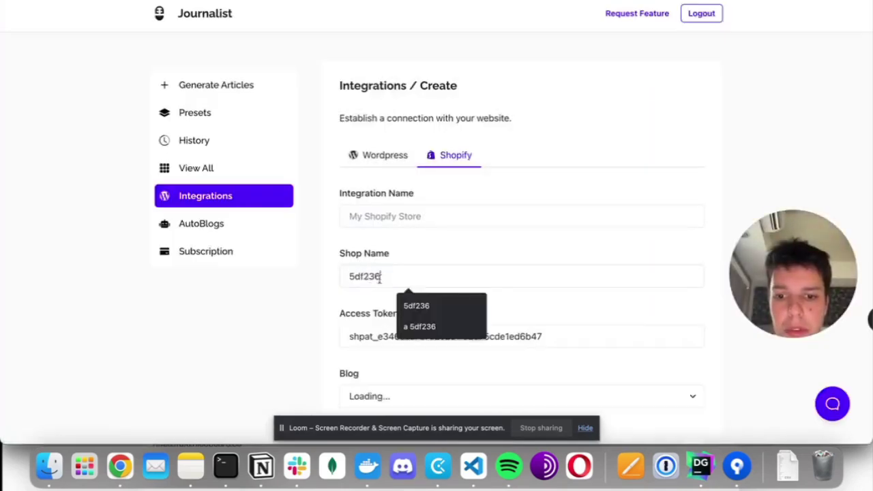
- Choose the News blog for posting and enter the author's name
scroll(425, 243, "down", 3)
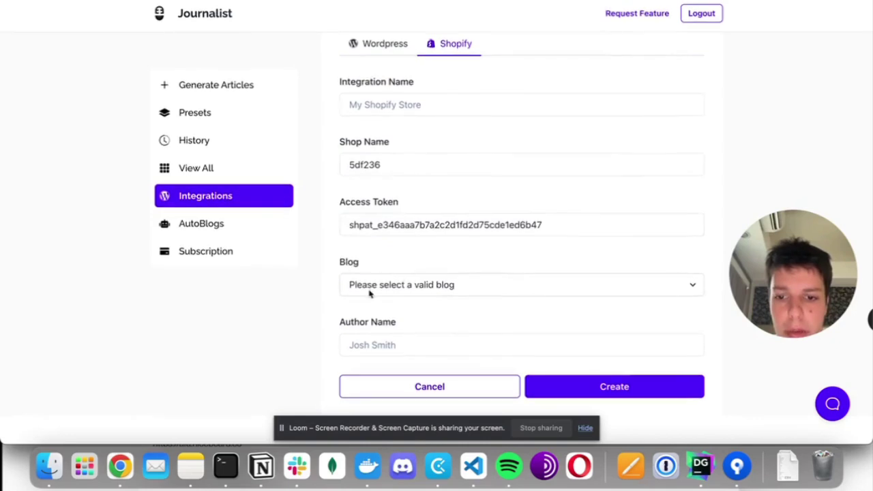
left_click(402, 286)
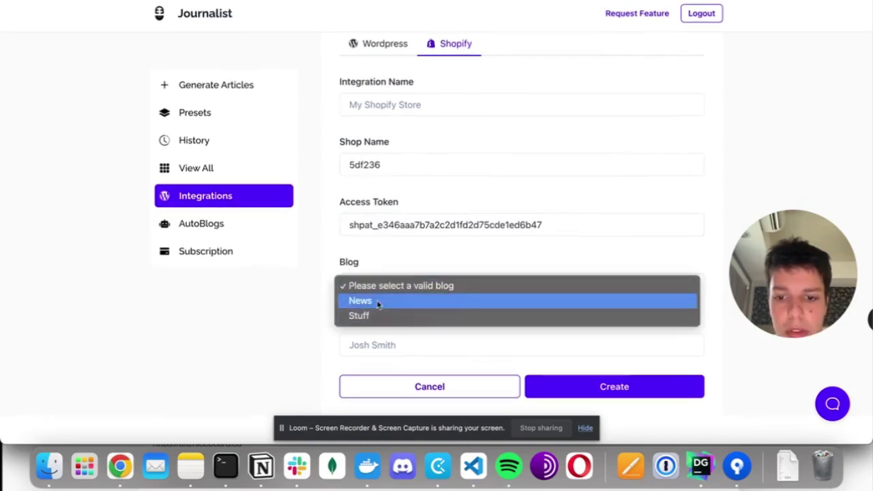
left_click(376, 303)
left_click(383, 349)
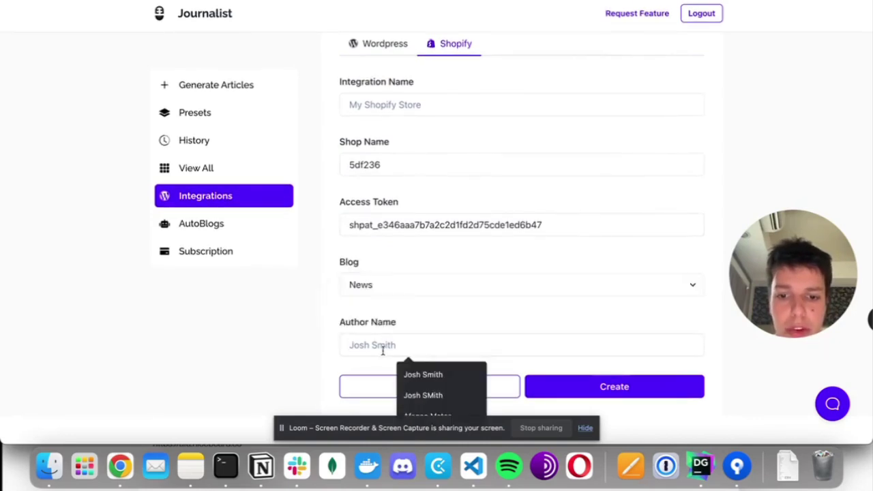
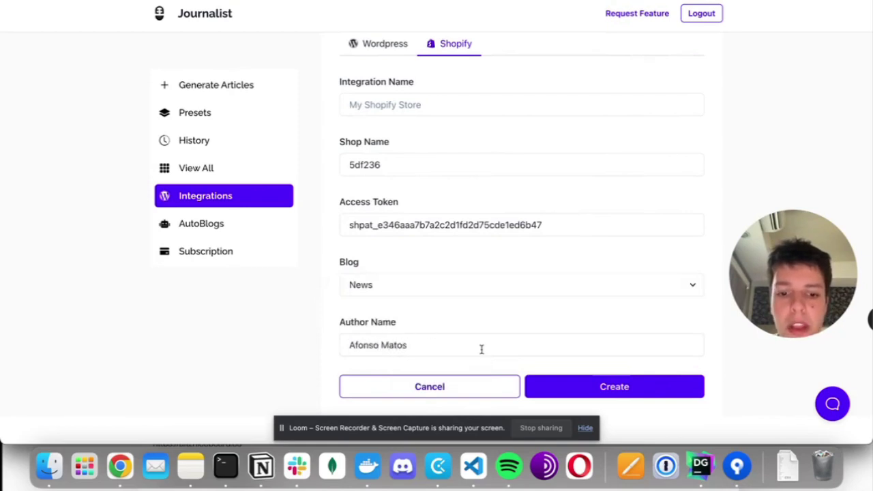
- Name the integration 'My Shopify Store' and create it
left_click(396, 104)
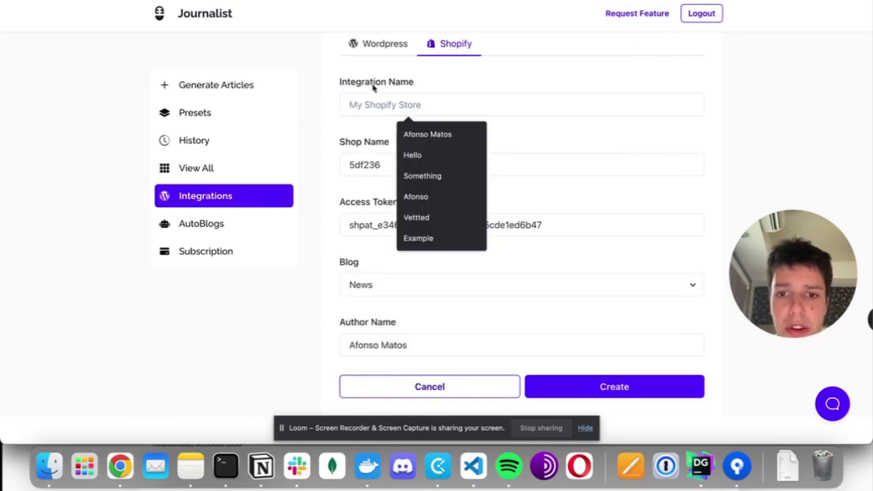
scroll(393, 88, "up", 1)
type("My S")
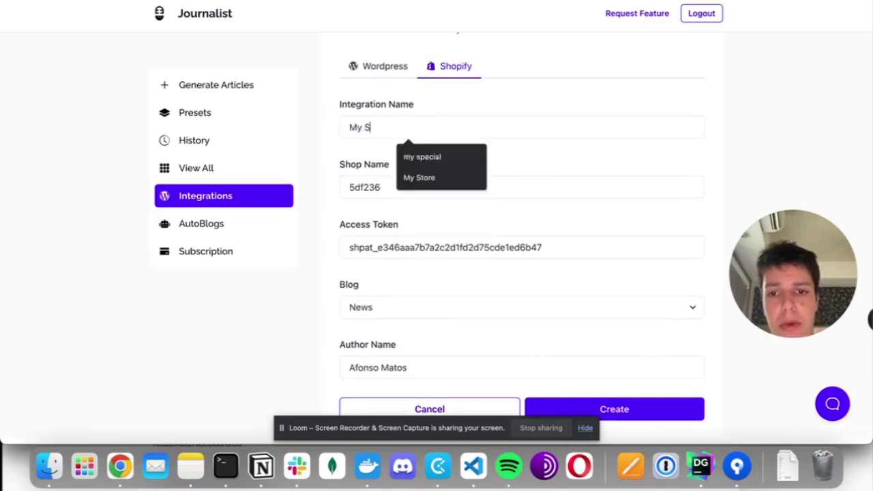
type("hopify Store")
scroll(575, 341, "down", 1)
left_click(578, 399)
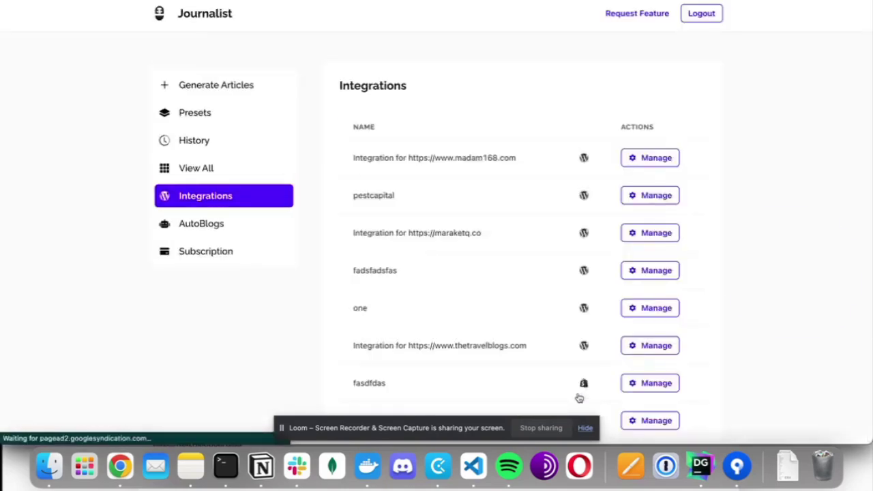
scroll(579, 398, "down", 4)
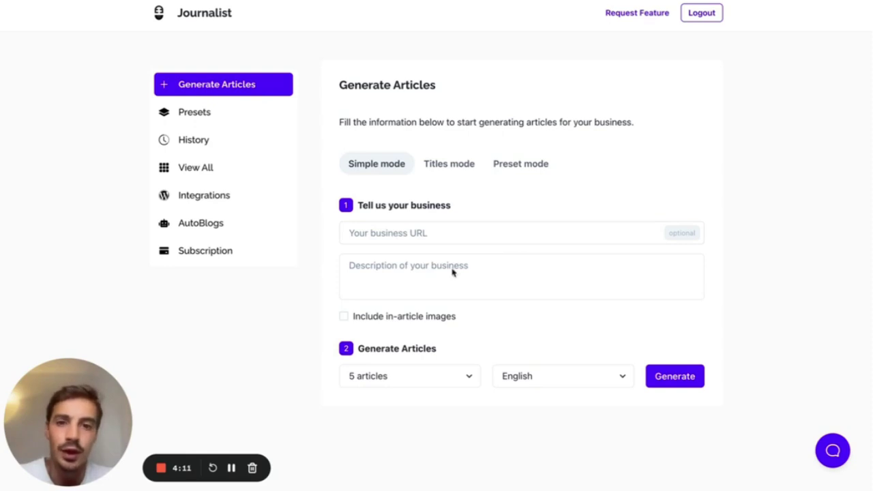
- In Titles mode, enter three rocket titles, including 'Can you build a rocket at home?' and 'Top 10 tips to build a homemade rocket'
left_click(453, 167)
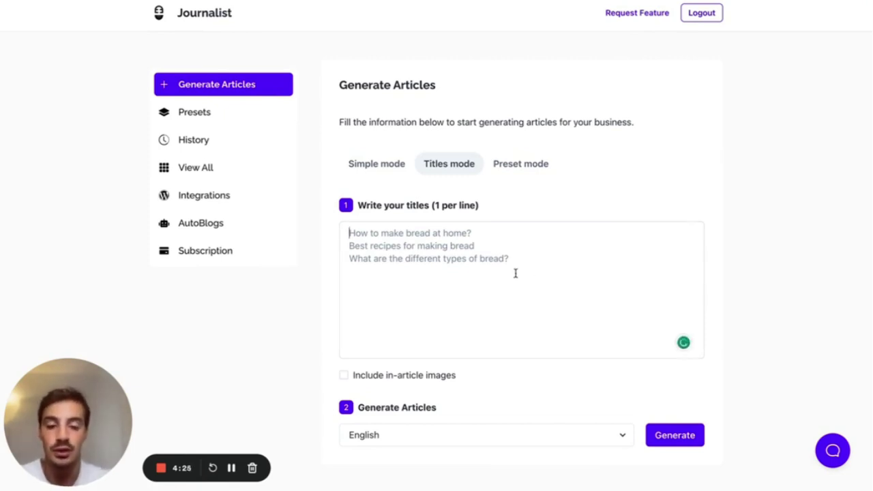
type("How t")
type("a rocket at home ")
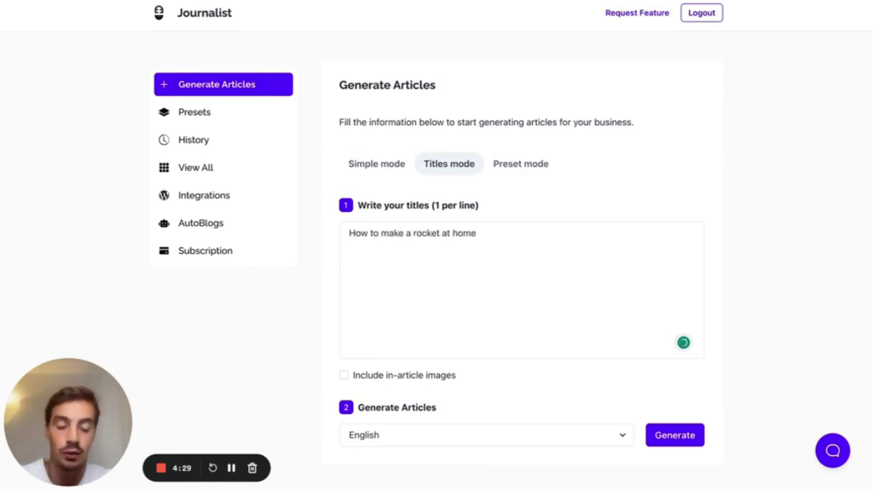
type("Can you build a rocket at home? ")
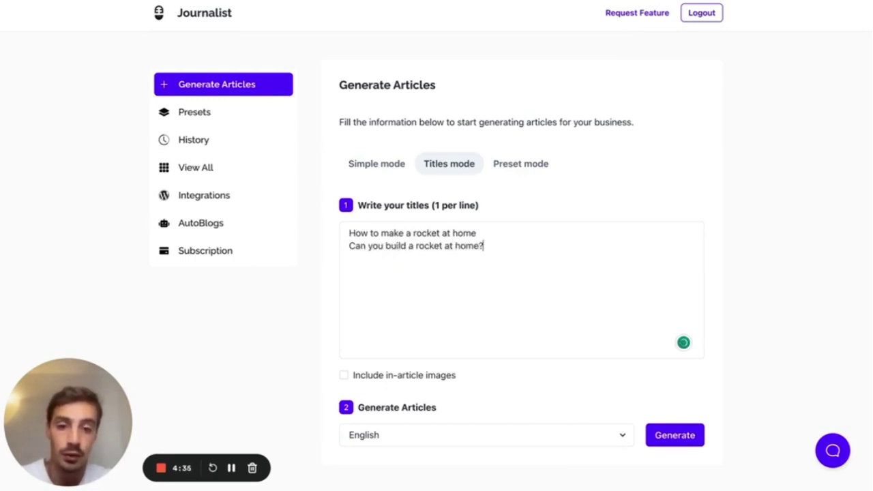
type("Top 10 tip")
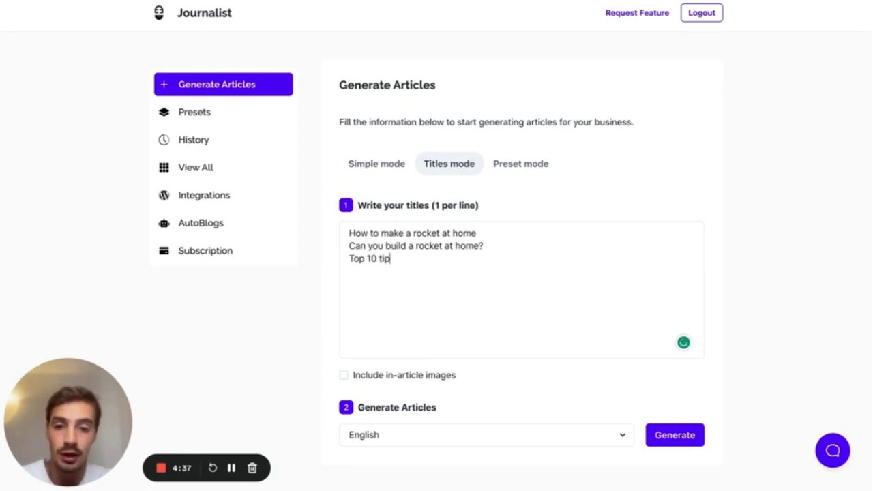
type("s to build a ")
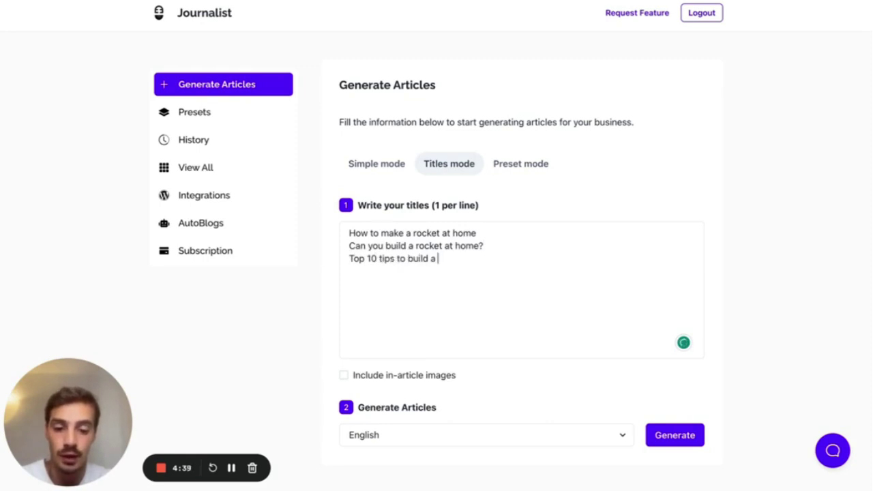
type("homemade rocket")
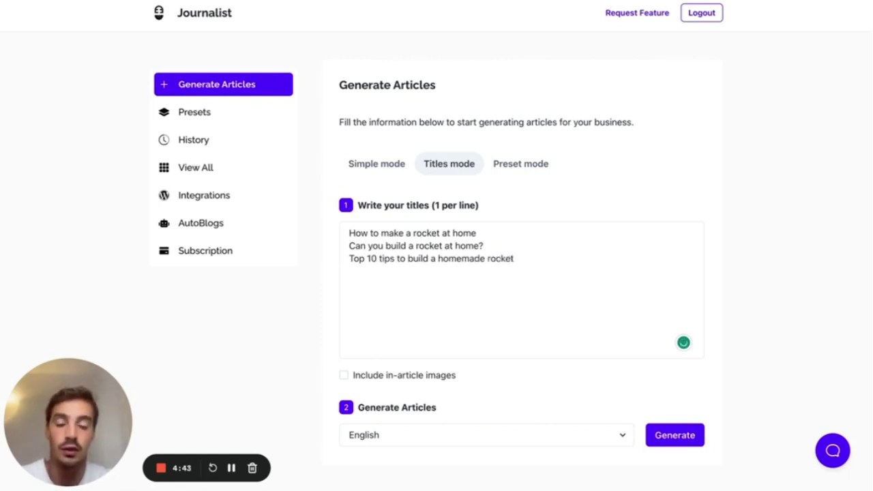
- Highlight each of the three title lines, then enable in-article images
triple_click(444, 233)
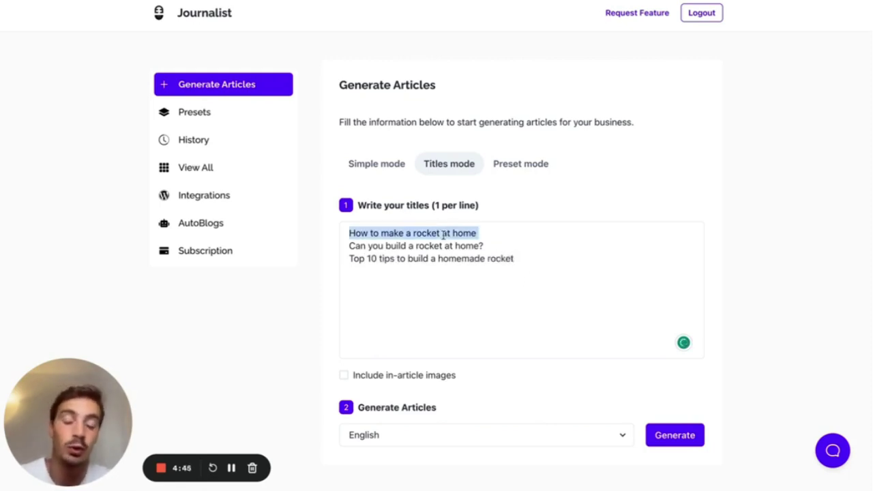
left_click(477, 237)
left_click(492, 244)
left_click_drag(476, 243, 357, 244)
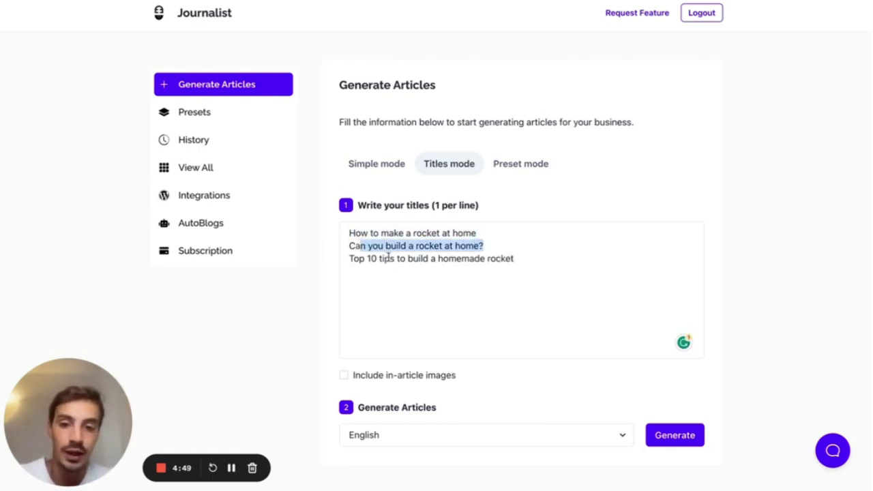
triple_click(387, 258)
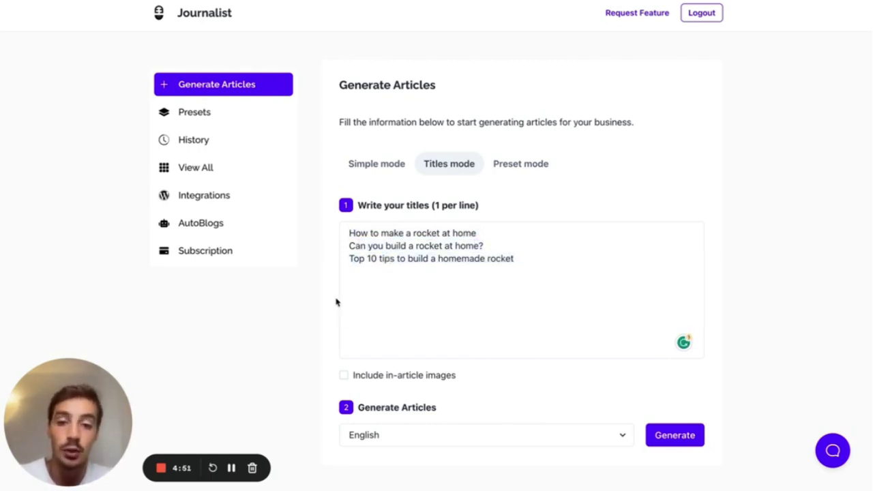
left_click(335, 303)
left_click(344, 376)
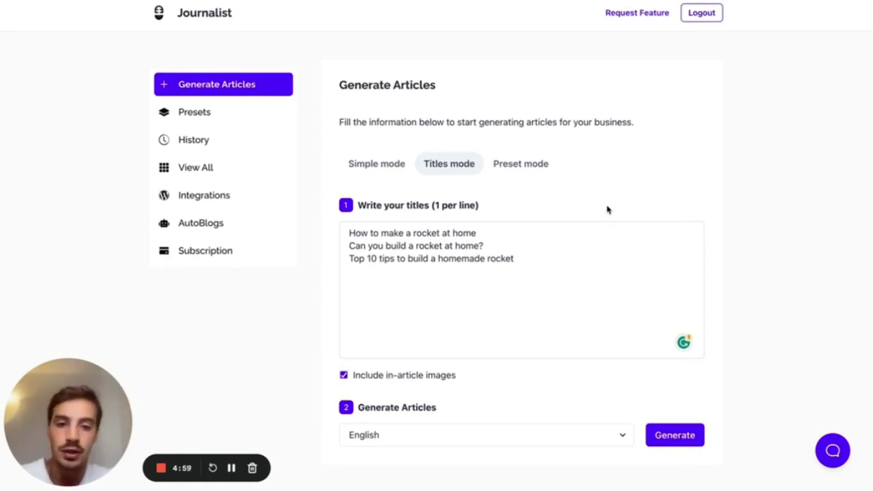
- Keep English as the article language and generate the articles
left_click(375, 434)
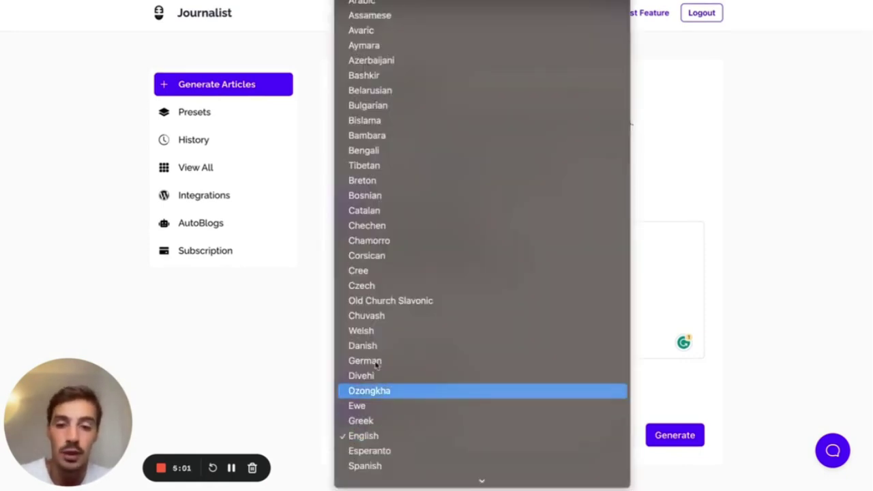
scroll(387, 70, "up", 2)
scroll(386, 260, "down", 12)
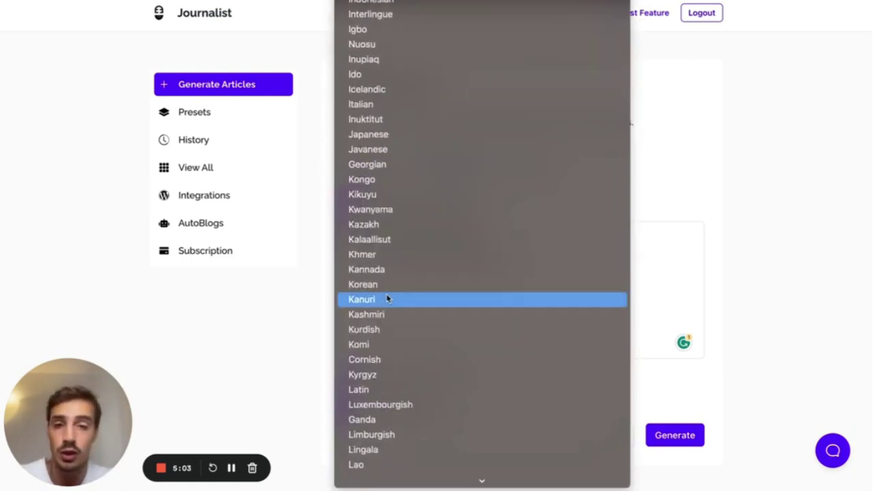
scroll(409, 152, "up", 7)
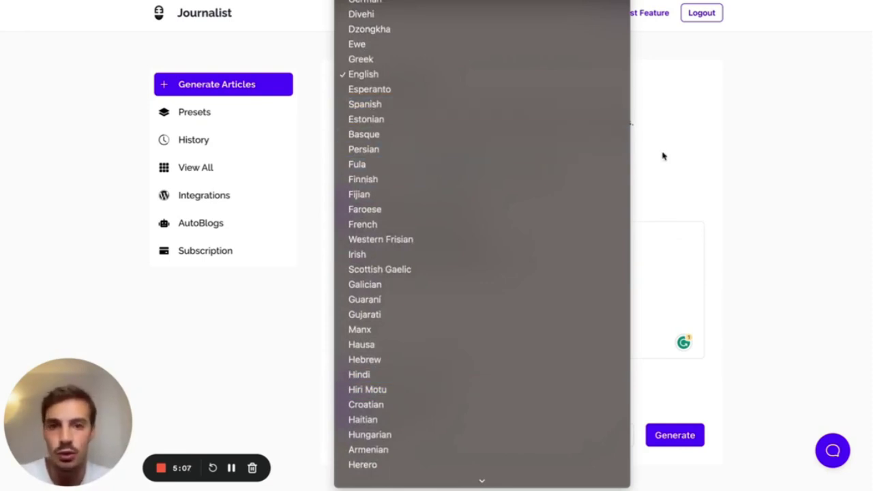
left_click(751, 173)
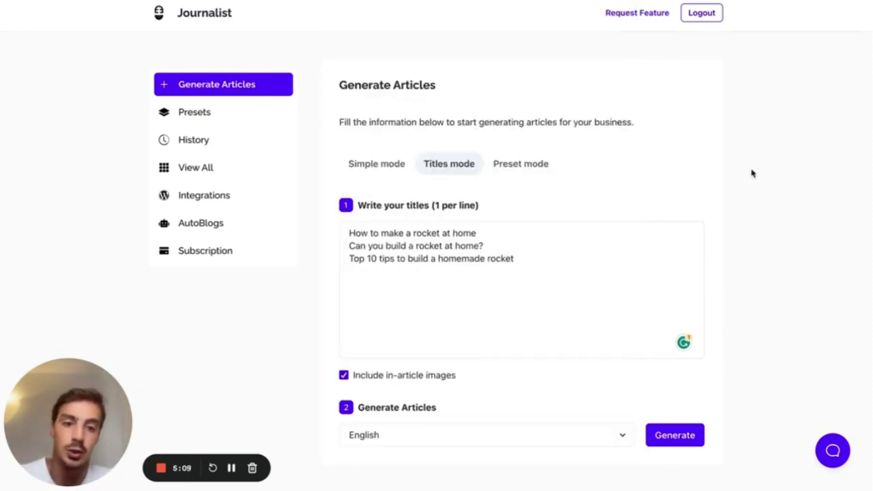
left_click(679, 435)
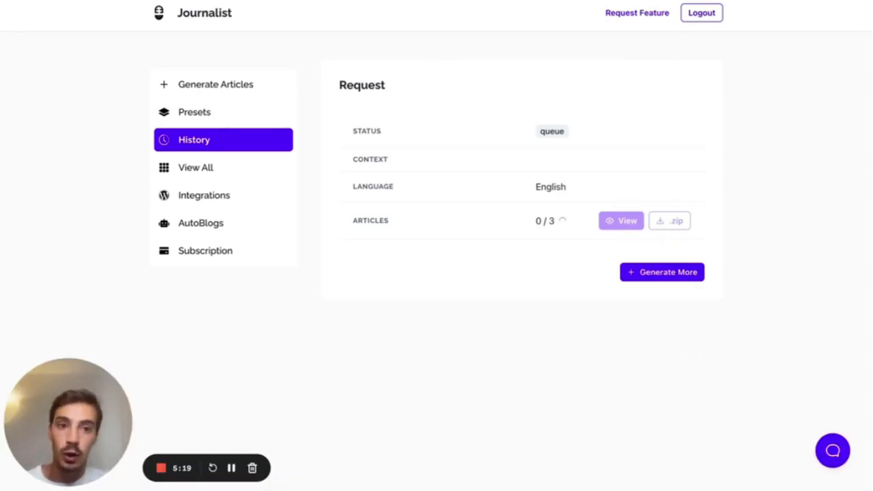
- Wait on the request page for the rocket articles, then open one with View
key("alt+shift+d")
mouse_move(692, 68)
left_mouse_down()
mouse_move(694, 200)
mouse_move(766, 71)
mouse_move(693, 70)
mouse_move(738, 79)
mouse_move(745, 57)
mouse_move(728, 77)
left_mouse_up()
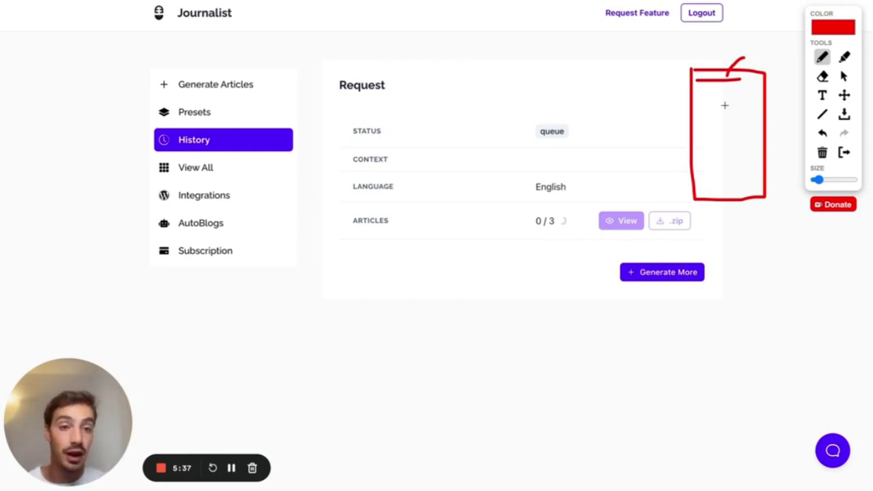
left_click(843, 152)
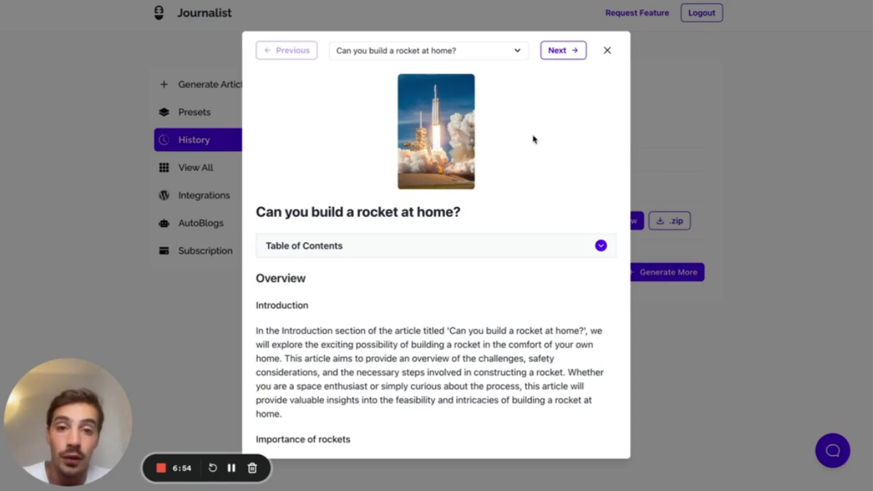
- Browse to the 'Top 10 tips' rocket article and check its table of contents
left_click(562, 51)
left_click(564, 52)
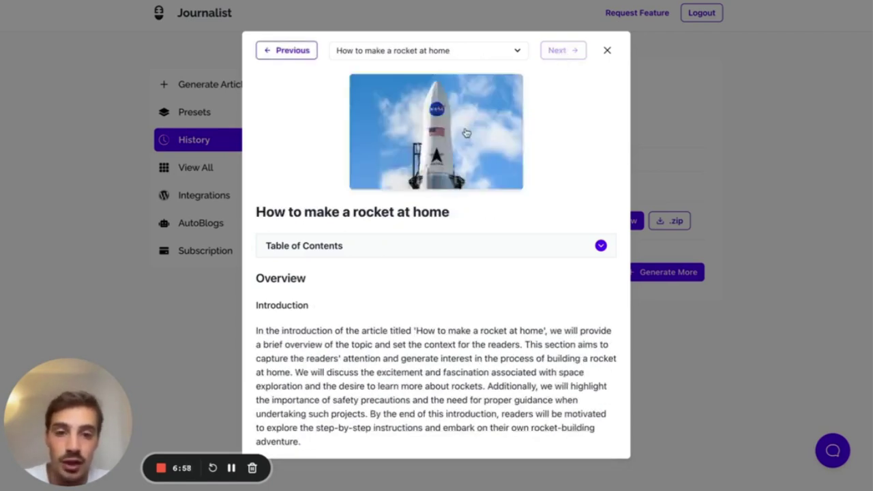
left_click(303, 54)
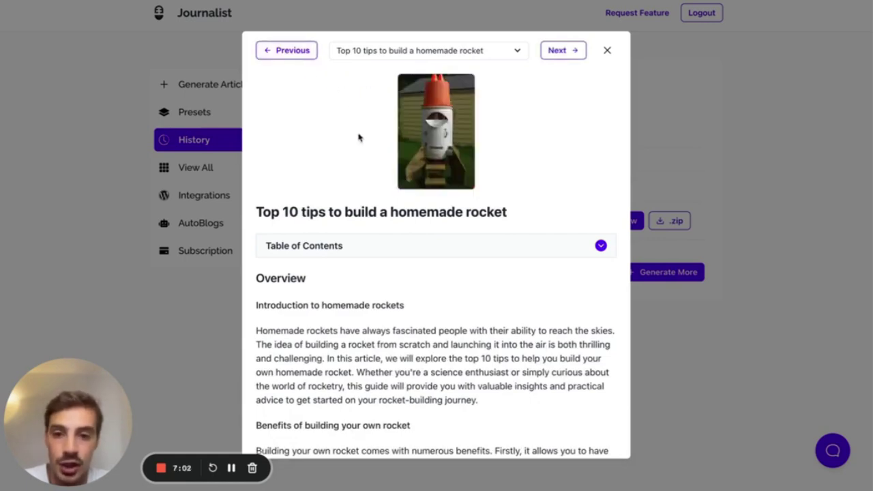
scroll(359, 136, "down", 1)
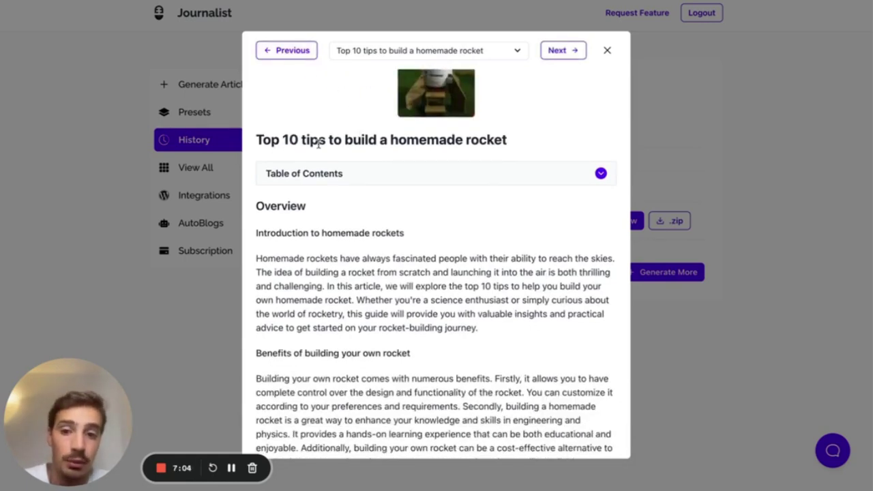
left_click(322, 178)
left_click(289, 179)
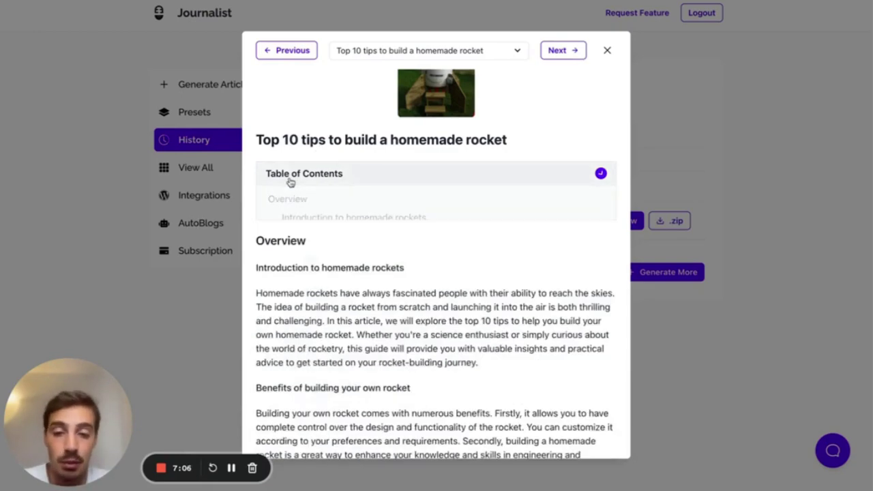
scroll(289, 179, "down", 1)
scroll(289, 179, "down", 10)
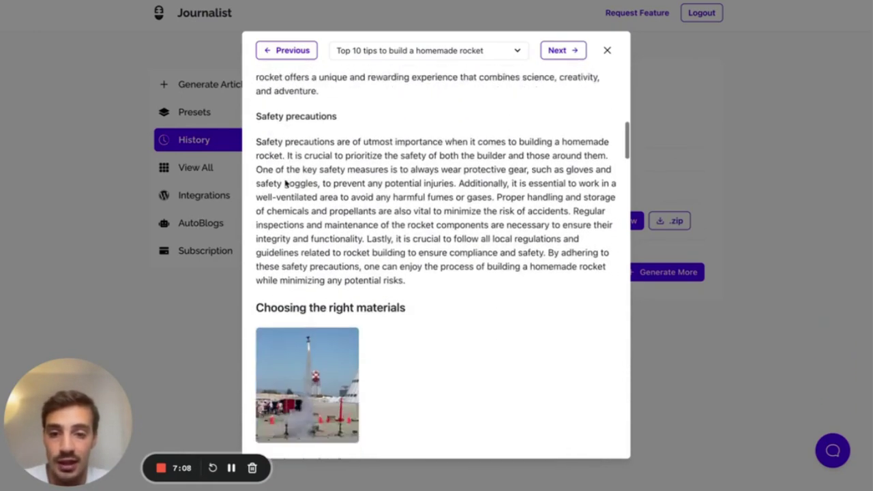
scroll(287, 181, "down", 5)
- Return to the earlier rocket article, scroll through it, and close the viewer
left_click(303, 53)
scroll(459, 137, "up", 2)
scroll(460, 137, "up", 10)
left_click_drag(461, 212, 312, 212)
scroll(376, 246, "down", 15)
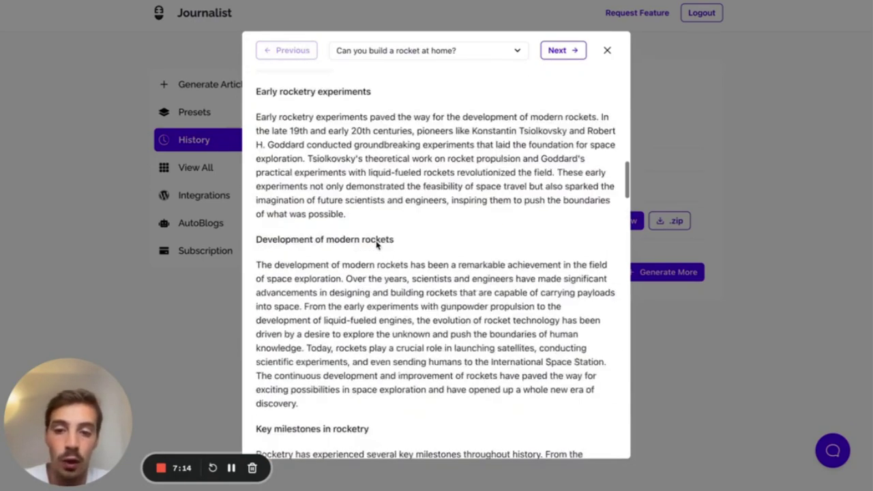
scroll(375, 243, "down", 5)
scroll(368, 239, "down", 12)
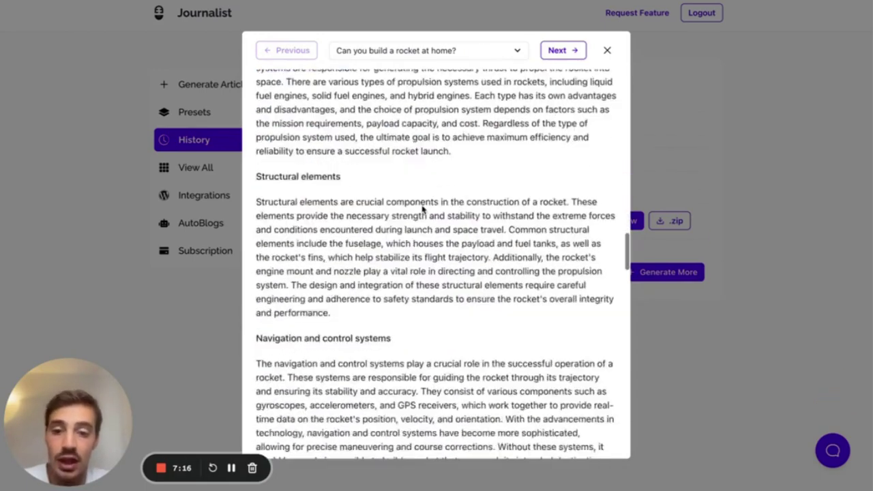
scroll(422, 210, "down", 10)
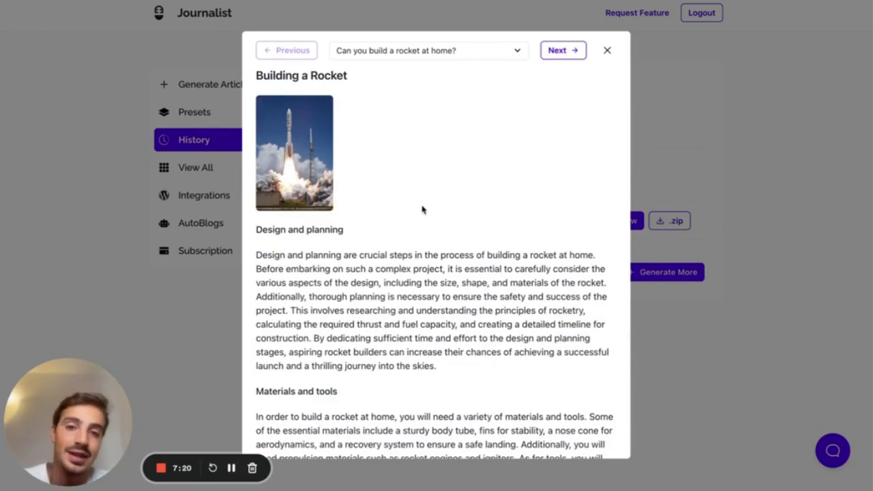
scroll(423, 209, "down", 15)
scroll(421, 206, "up", 20)
scroll(421, 206, "up", 10)
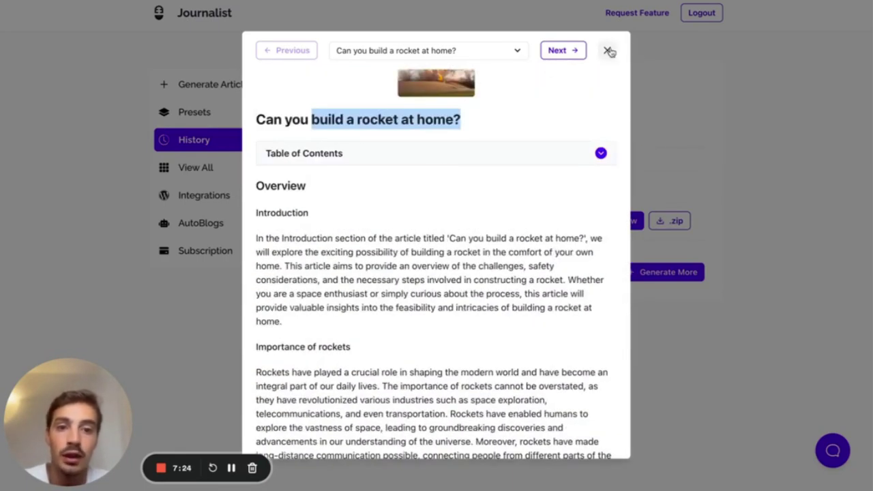
left_click(608, 50)
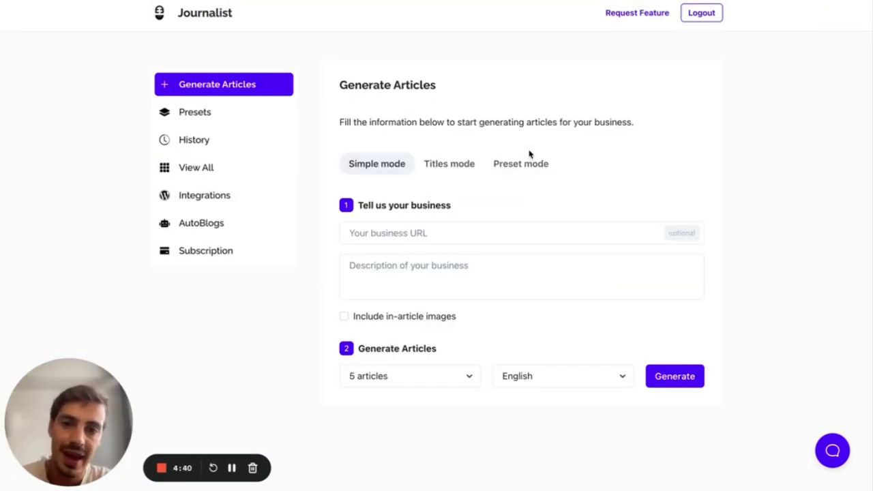
- From History, open the tree removal company's request and view its articles
left_click(248, 143)
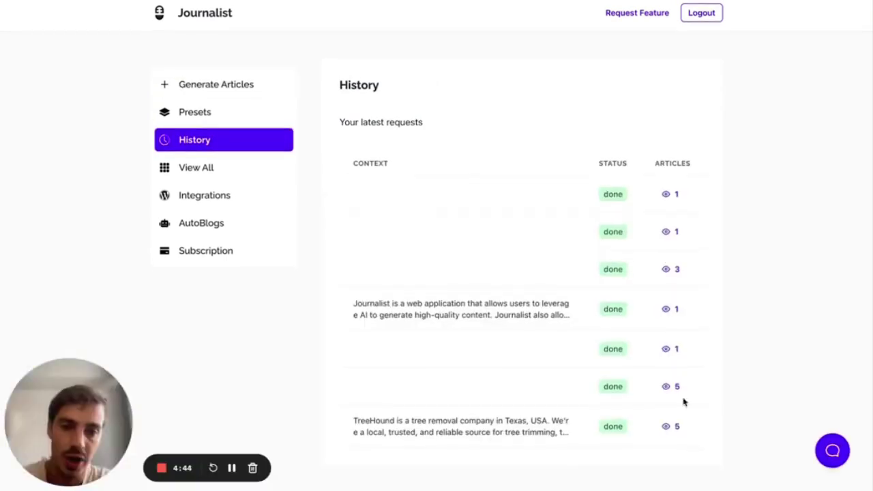
left_click(674, 427)
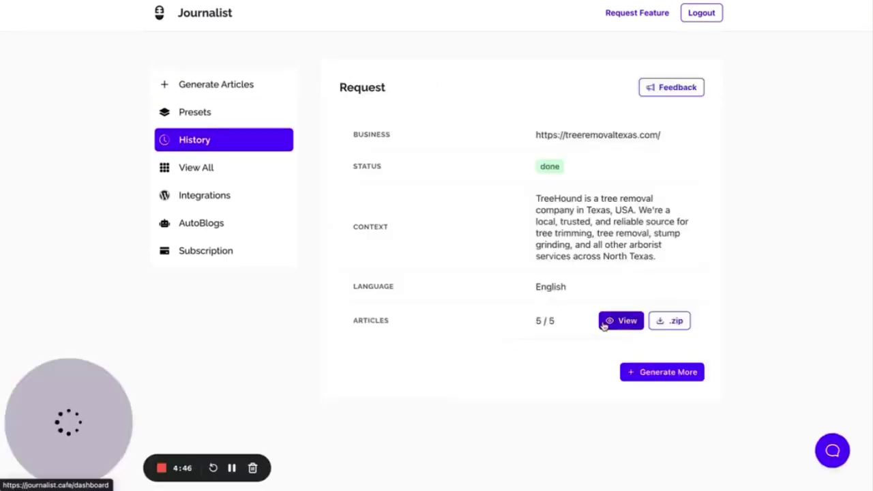
left_click(607, 321)
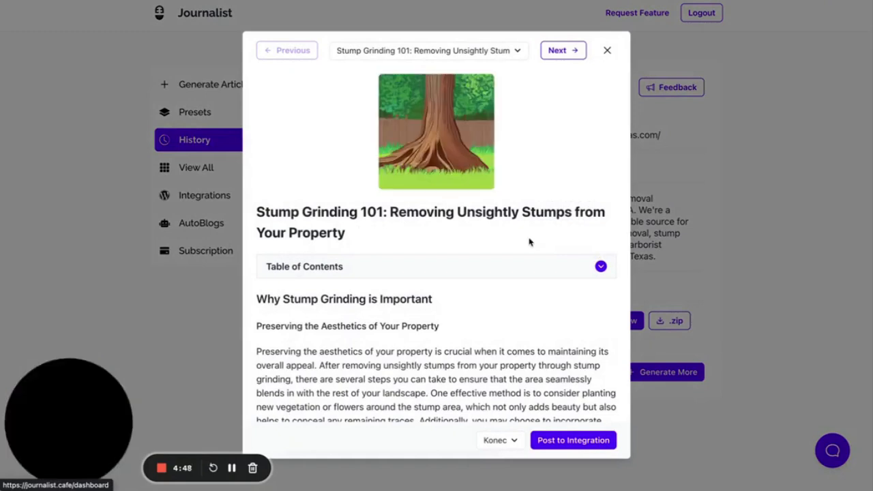
scroll(530, 242, "down", 1)
scroll(532, 219, "down", 2)
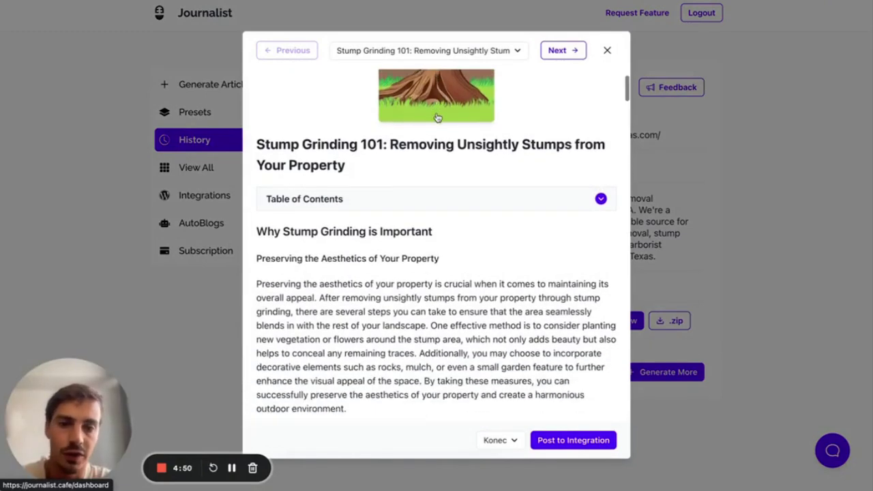
- Read through the stump grinding article, then close it and return to Generate Articles
left_click(357, 197)
left_click(357, 197)
scroll(357, 197, "down", 8)
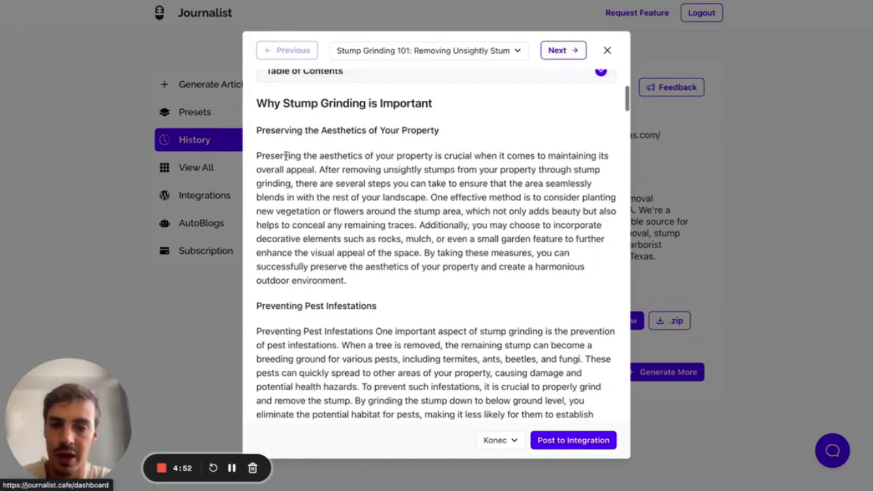
scroll(384, 210, "down", 15)
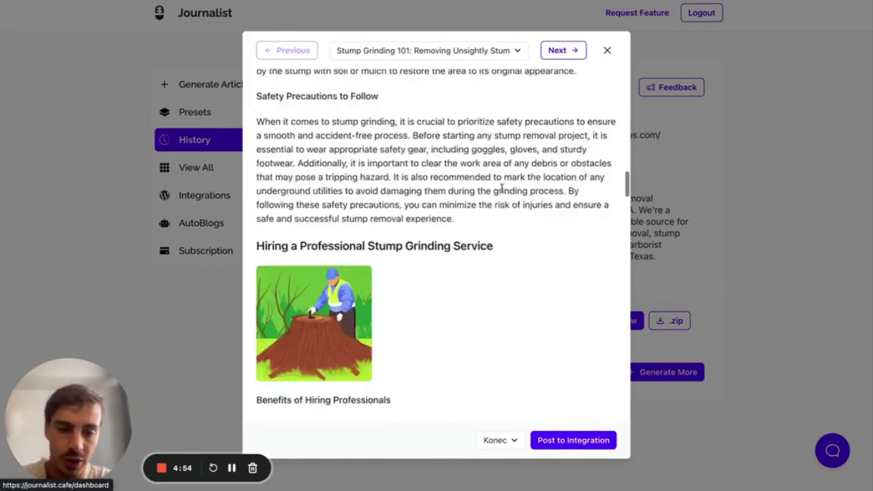
scroll(502, 191, "down", 20)
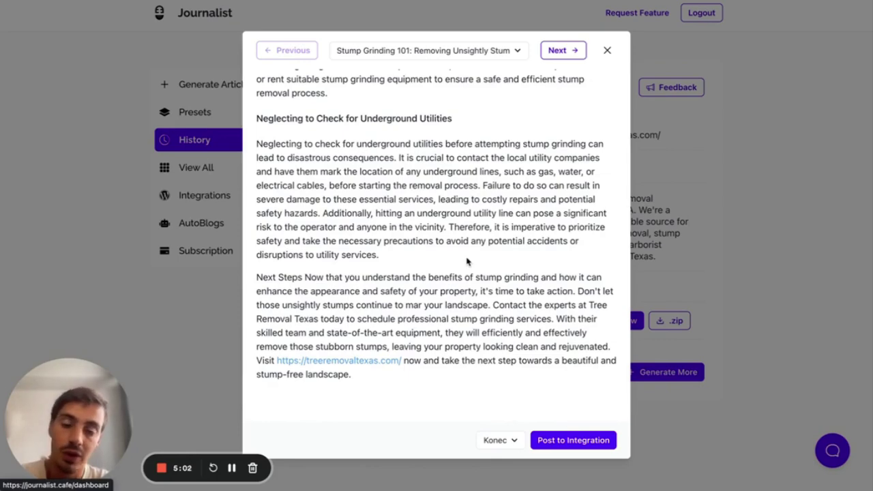
left_click_drag(423, 381, 373, 196)
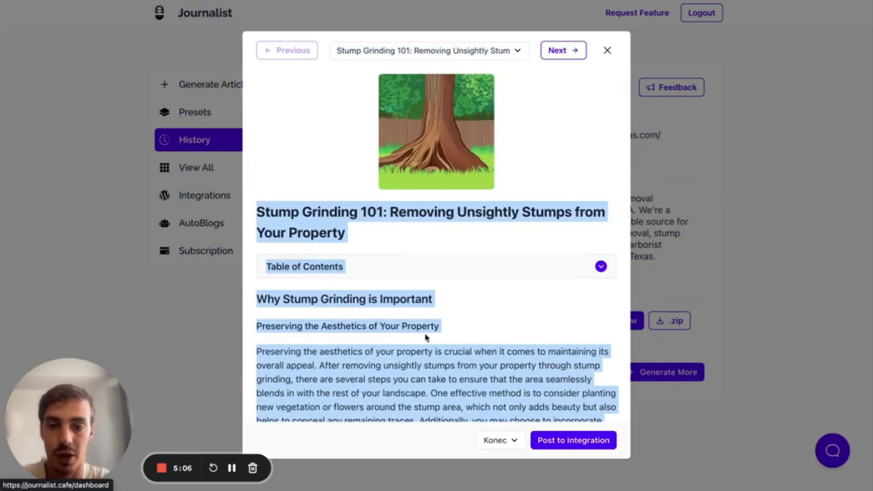
left_click(425, 335)
left_click(606, 50)
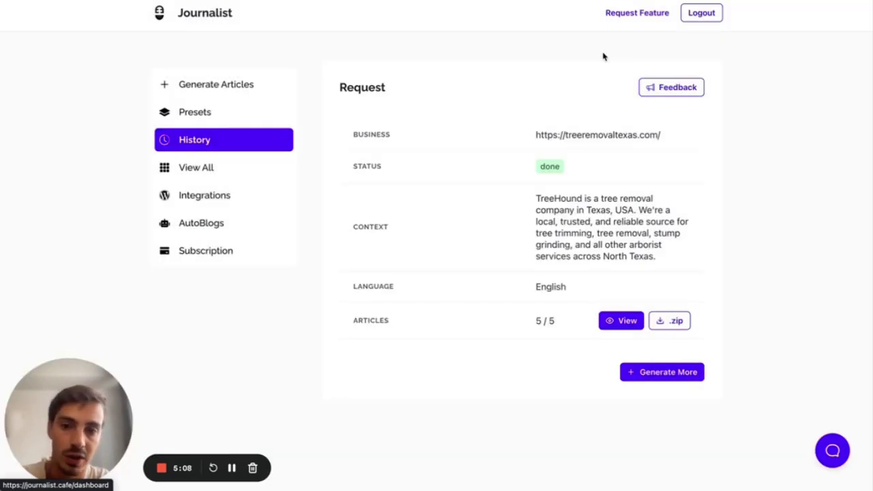
left_click(224, 83)
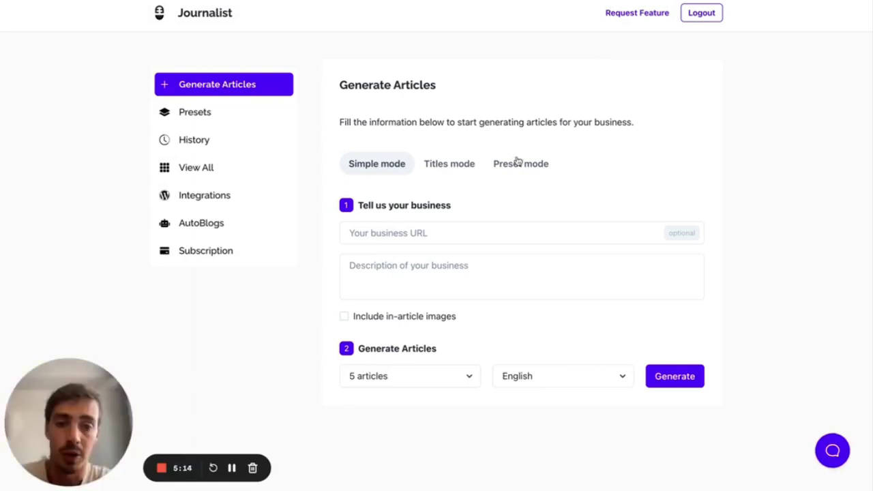
- Compare Titles and Preset modes, check the saved presets list, then start a new preset
left_click(460, 161)
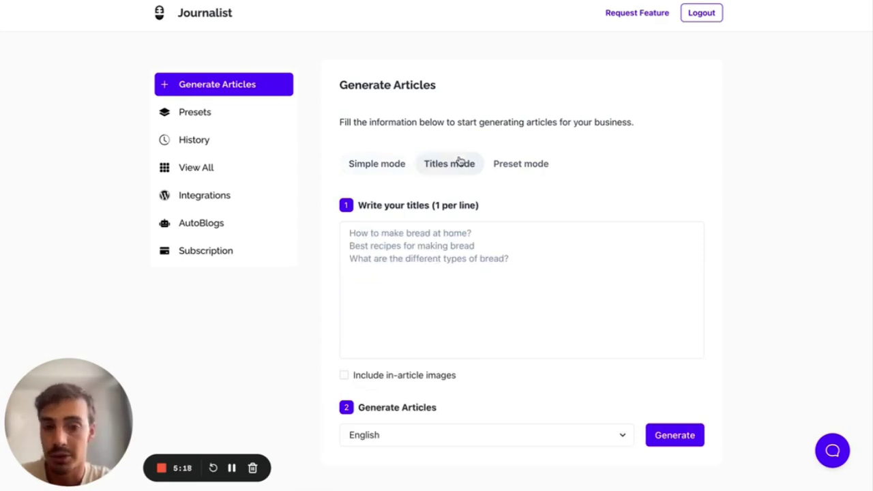
left_click(525, 166)
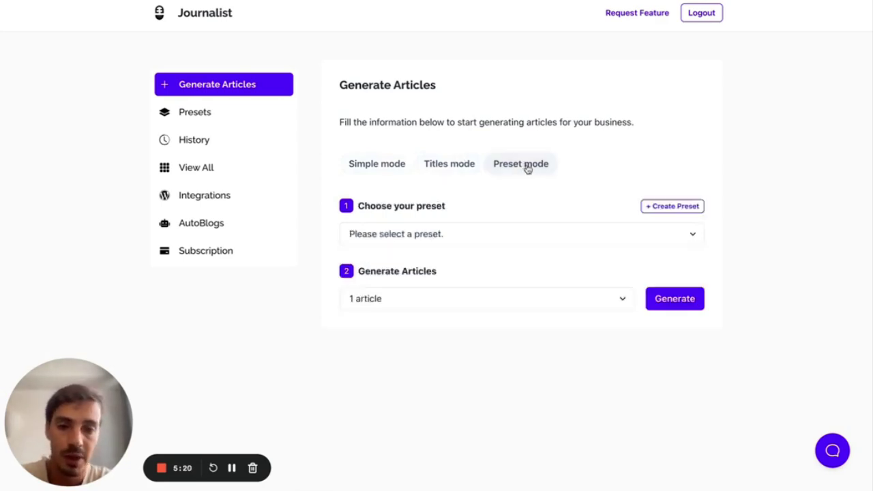
left_click(580, 235)
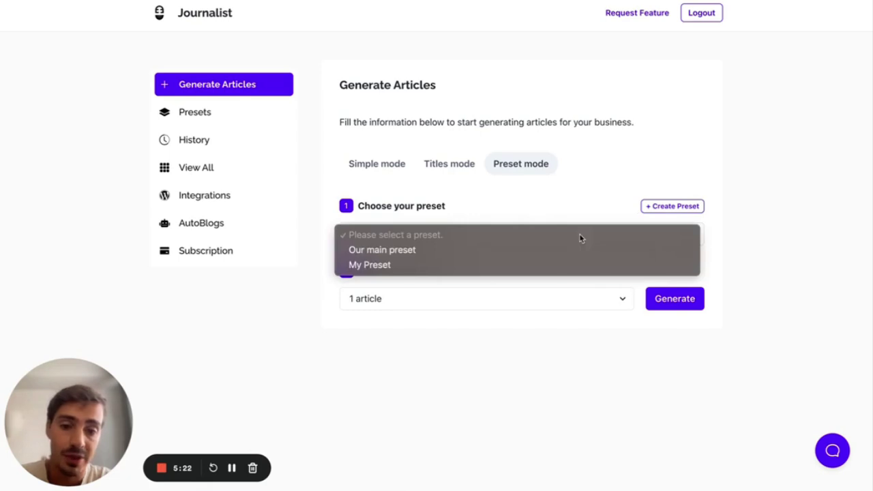
left_click(578, 211)
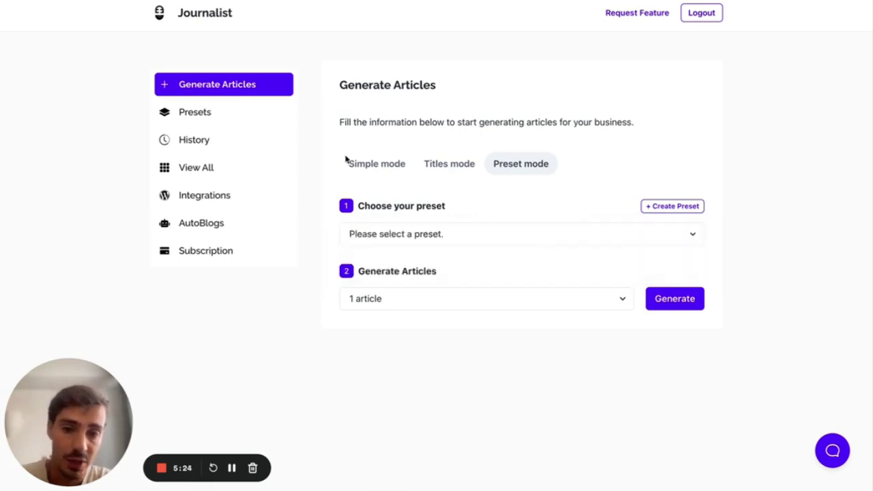
left_click(228, 115)
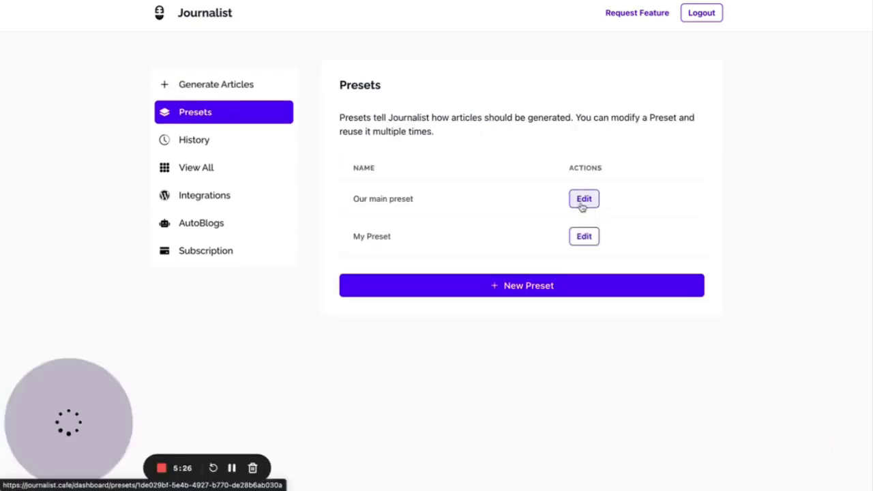
left_click(243, 90)
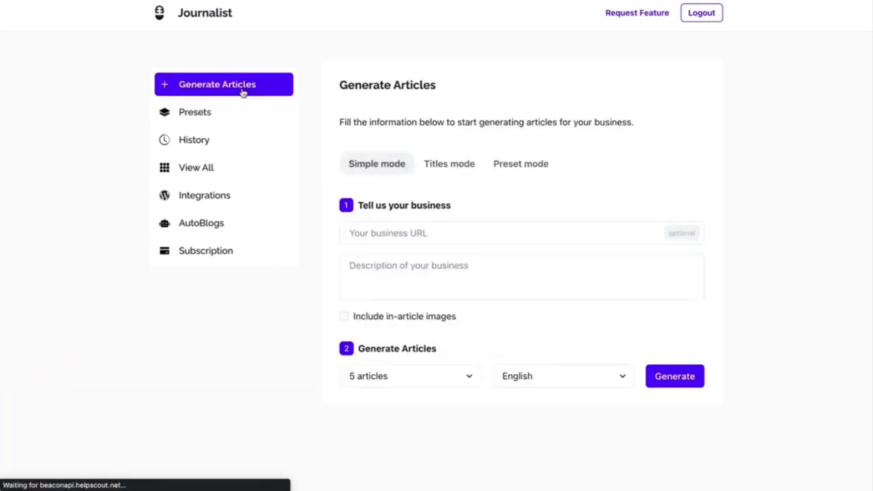
left_click(519, 165)
left_click(679, 208)
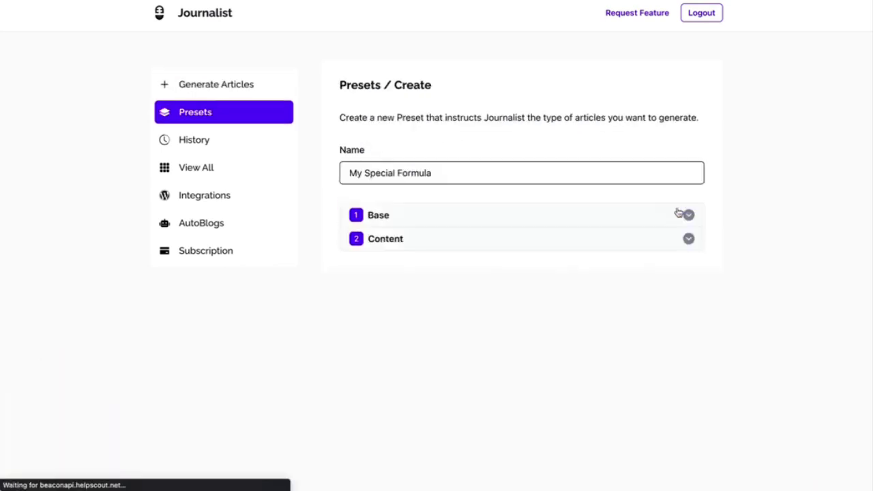
- Name the new preset 'My FAQ Preset'
left_click(479, 176)
type("Our")
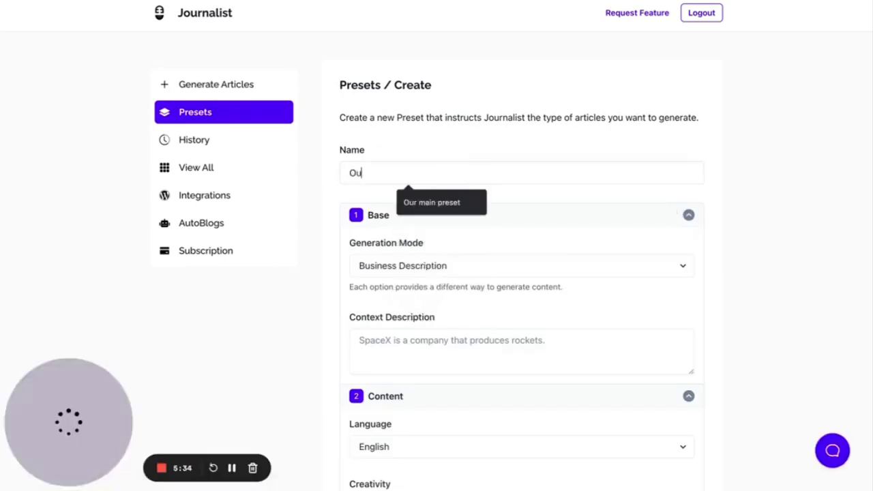
key("BackSpace")
key("BackSpace")
key("BackSpace")
key("BackSpace")
type("My FA")
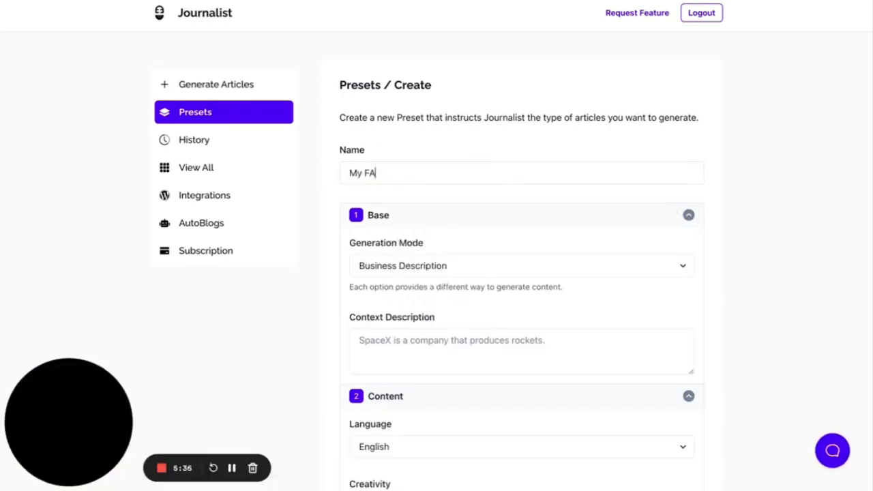
type("Q Preset")
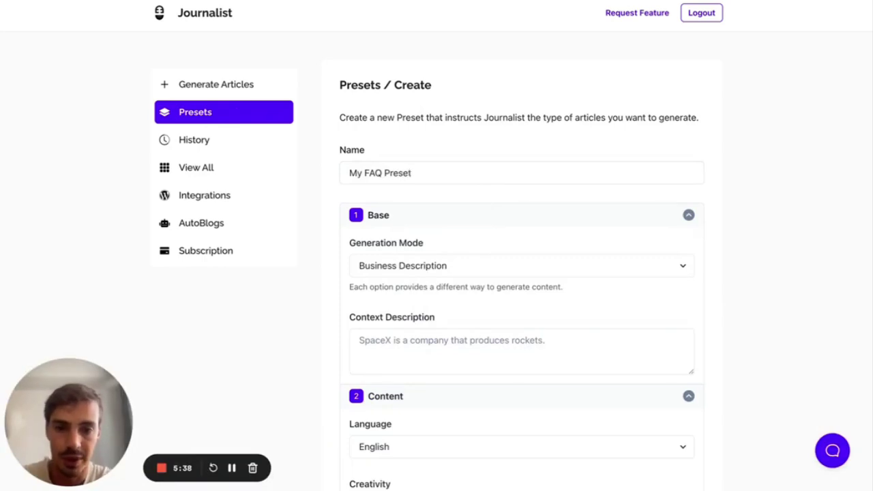
- Set Generation Mode to Specific Titles with the title 'How to Build a Rocket'
scroll(507, 193, "down", 1)
left_click(507, 197)
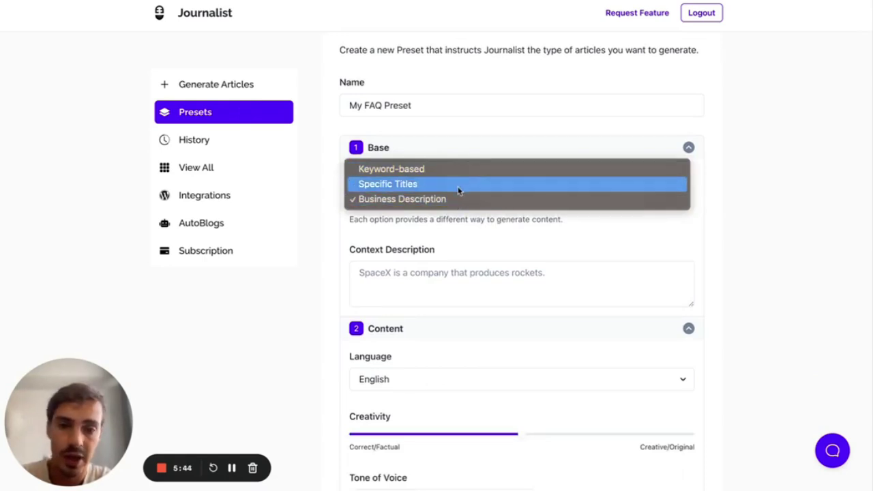
left_click(459, 184)
left_click(445, 270)
type("How to build a Rocket")
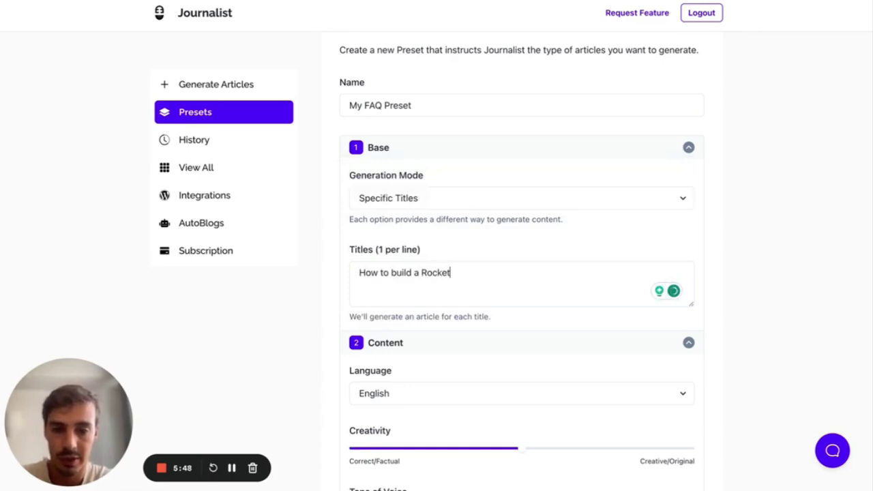
left_click(394, 272)
key("BackSpace")
type("B")
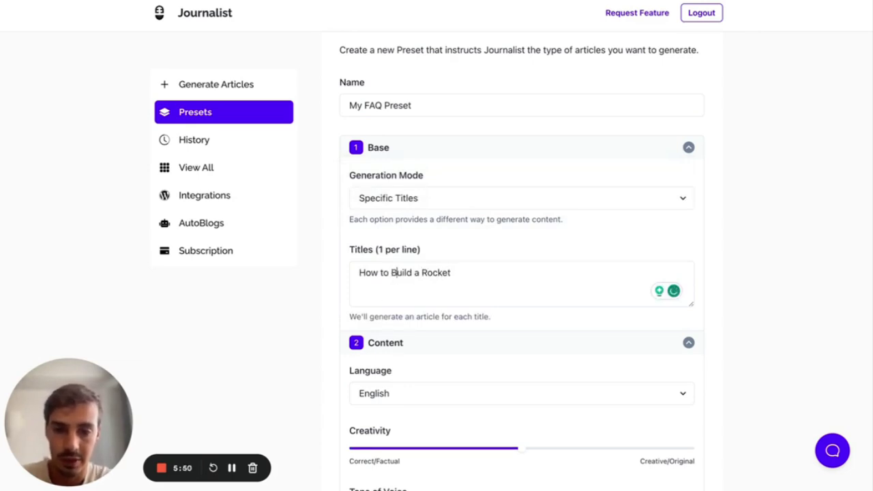
- Keep English as the language, raise Creativity, and set the tone of voice to academic
scroll(474, 197, "down", 3)
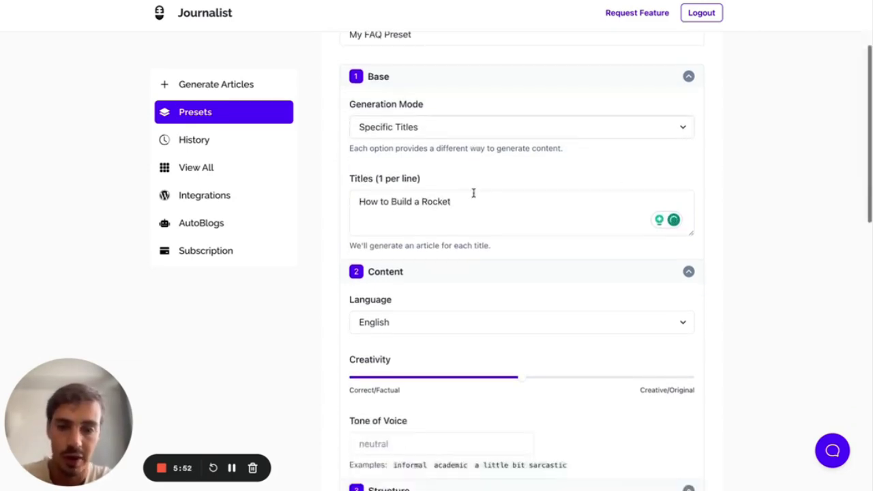
left_click(474, 199)
left_click(768, 204)
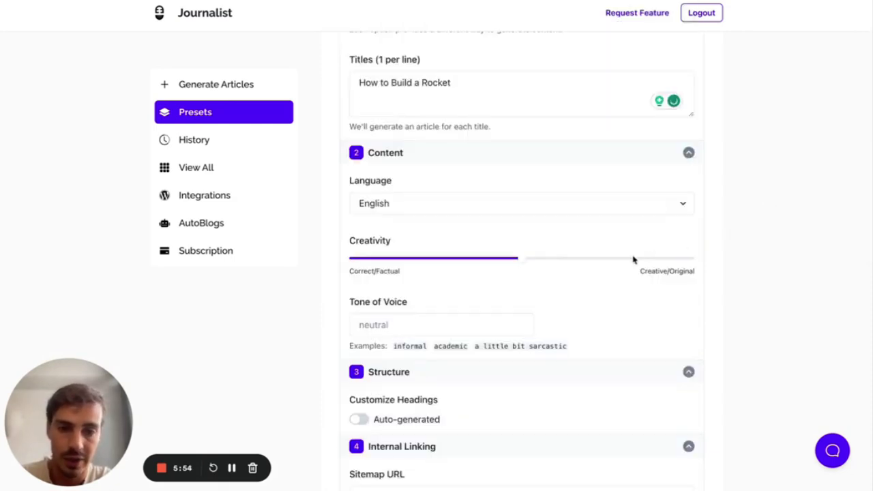
left_click_drag(524, 264, 606, 263)
scroll(609, 263, "down", 1)
double_click(450, 301)
left_click_drag(450, 300, 446, 286)
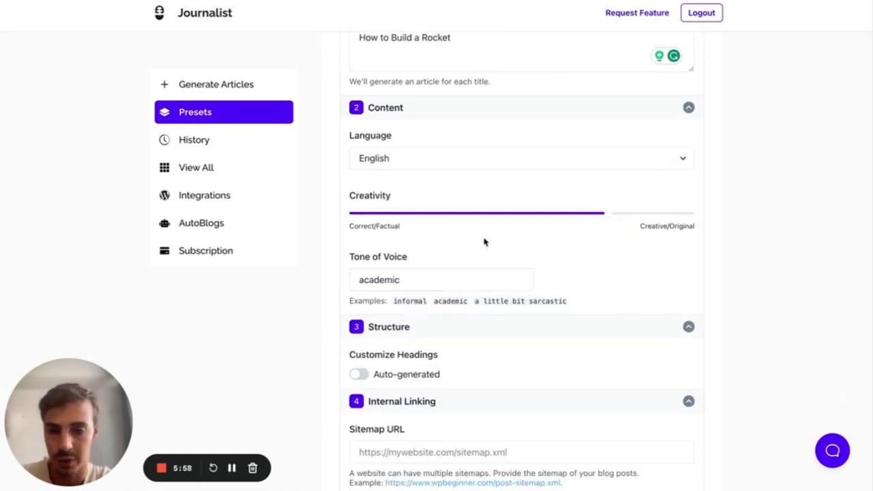
- Turn on in-article images while keeping the featured image enabled
scroll(518, 259, "down", 4)
scroll(419, 205, "down", 2)
left_click(413, 170)
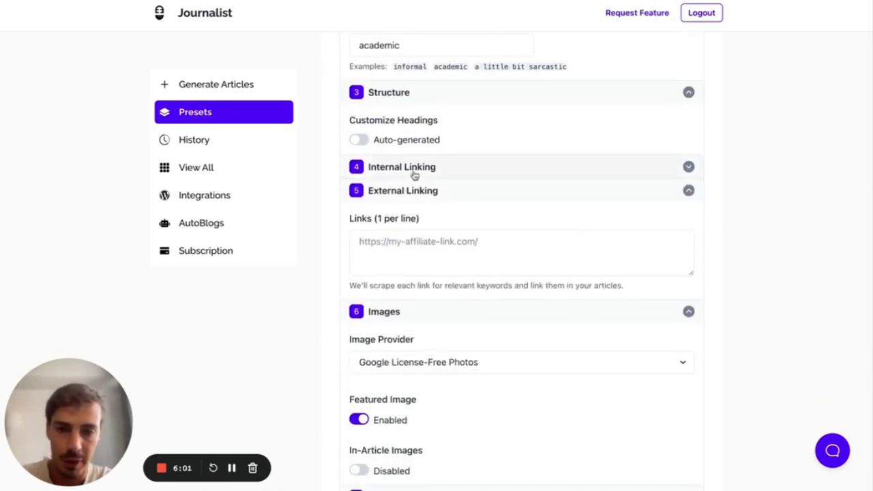
left_click(453, 200)
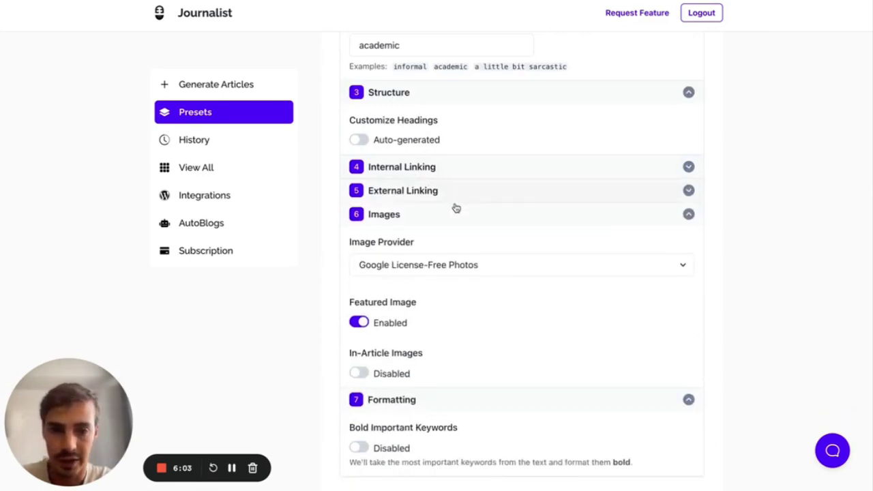
left_click(364, 323)
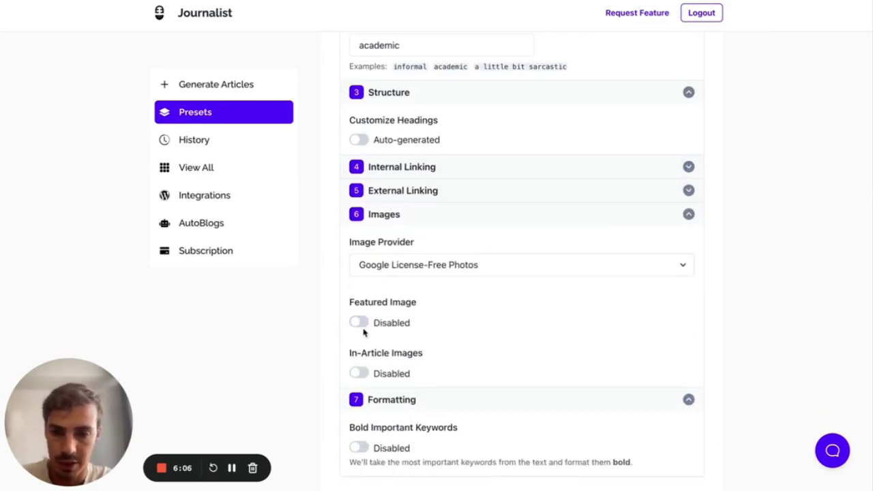
left_click(359, 373)
left_click(364, 324)
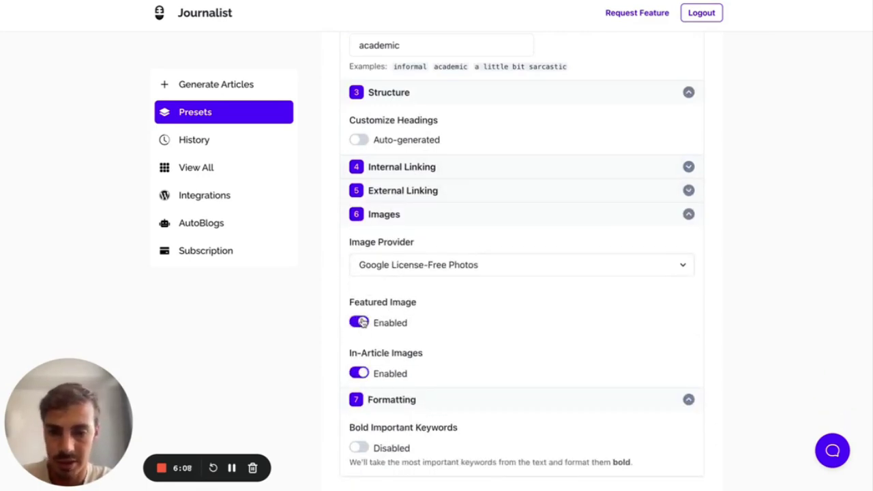
left_click(437, 220)
- Collapse the Formatting, Content and Base sections and switch headings to Custom
left_click(415, 332)
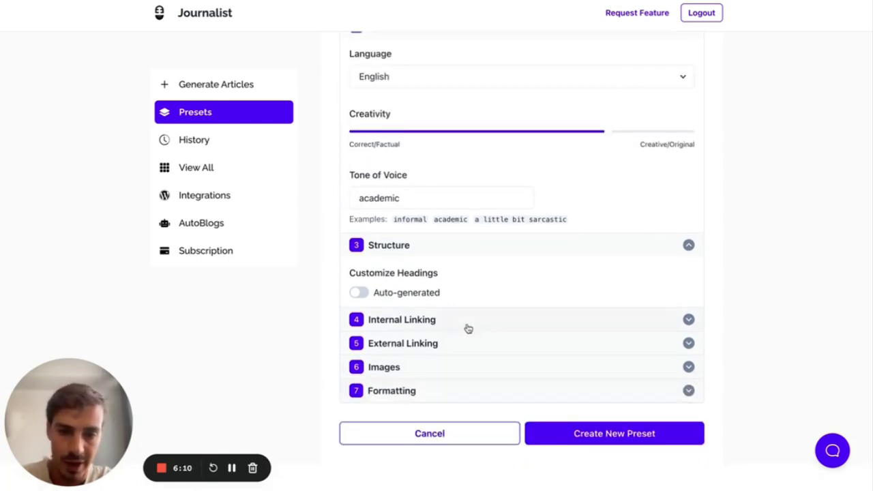
left_click(451, 76)
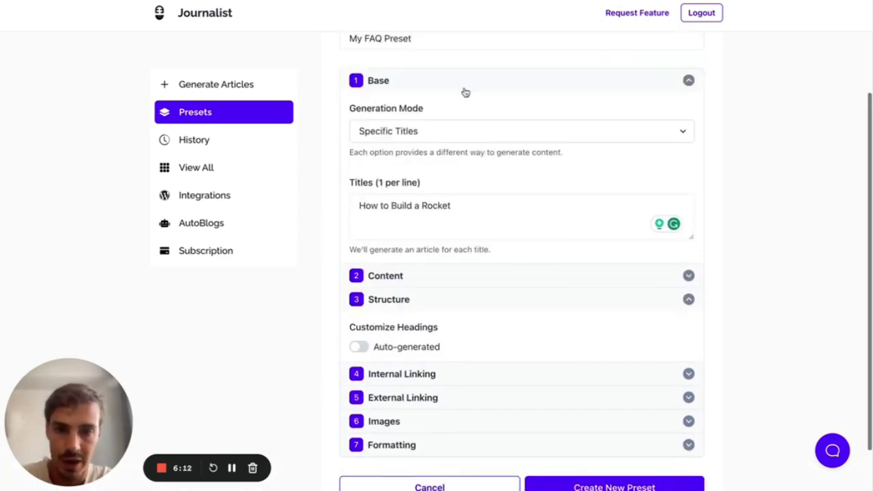
left_click(457, 86)
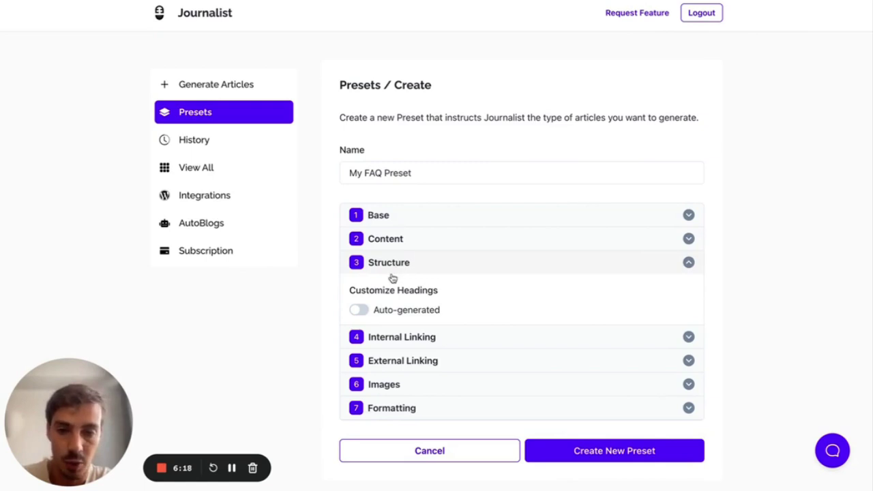
left_click(360, 310)
- Add h2 rows up to six and title the sixth 'Frequently Asked Questions'
scroll(365, 313, "down", 3)
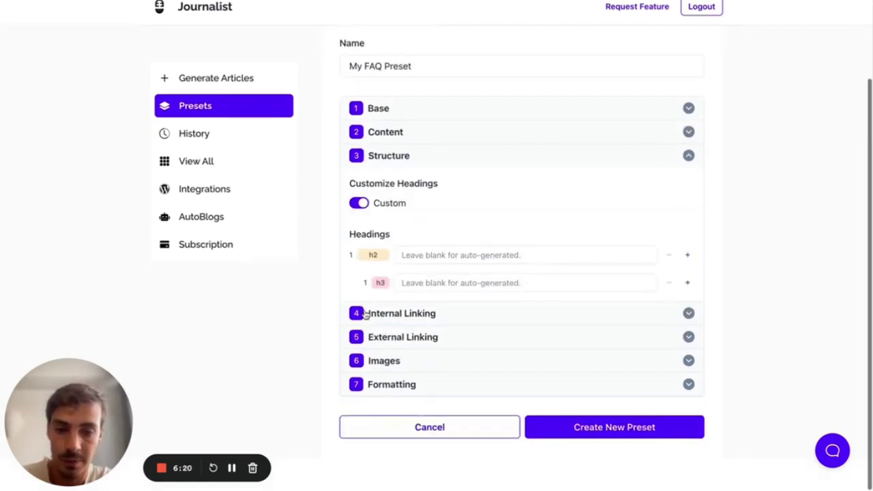
left_click(688, 261)
left_click(689, 264)
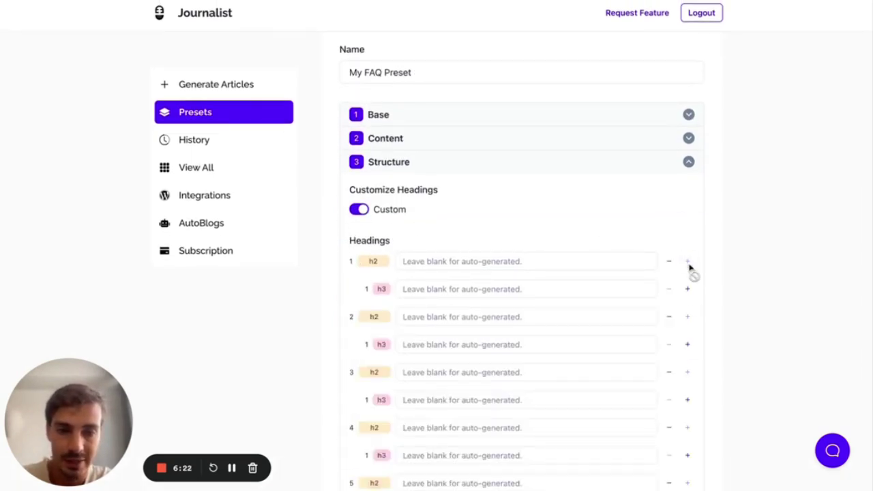
scroll(688, 259, "down", 5)
scroll(482, 311, "up", 1)
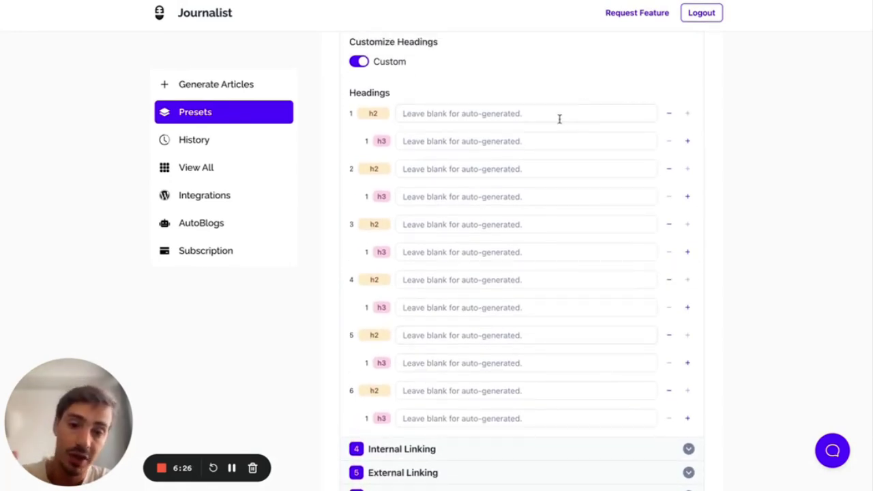
scroll(559, 120, "down", 2)
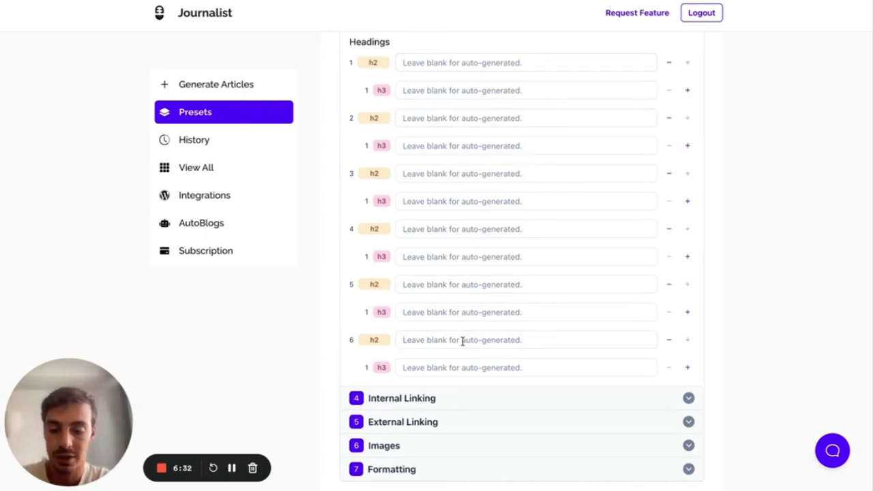
left_click(463, 341)
type("Fre")
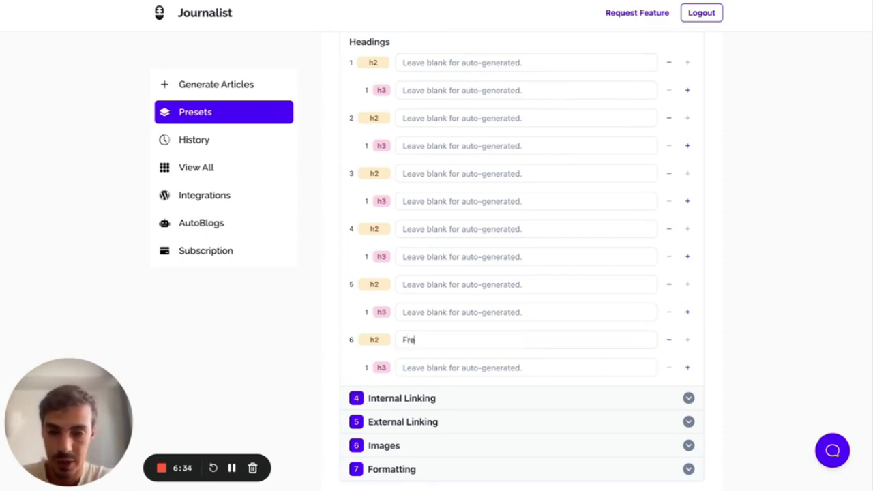
type("quently Aske")
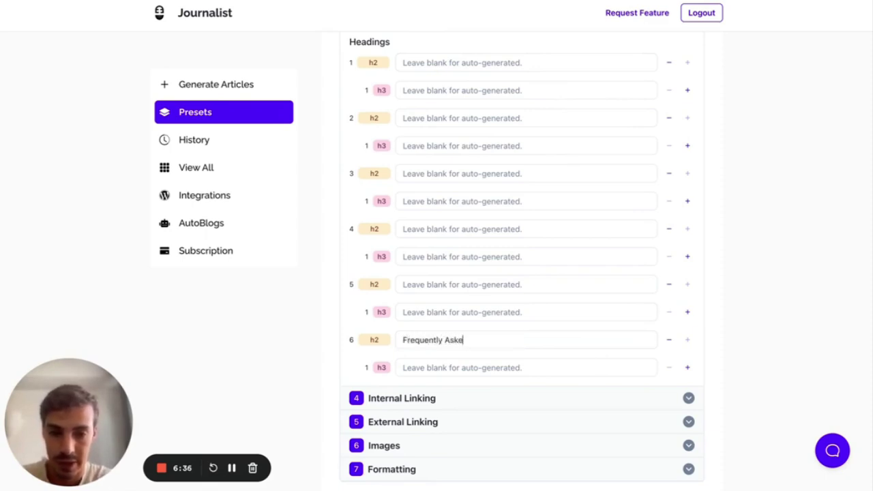
type("d Questions (FAQ")
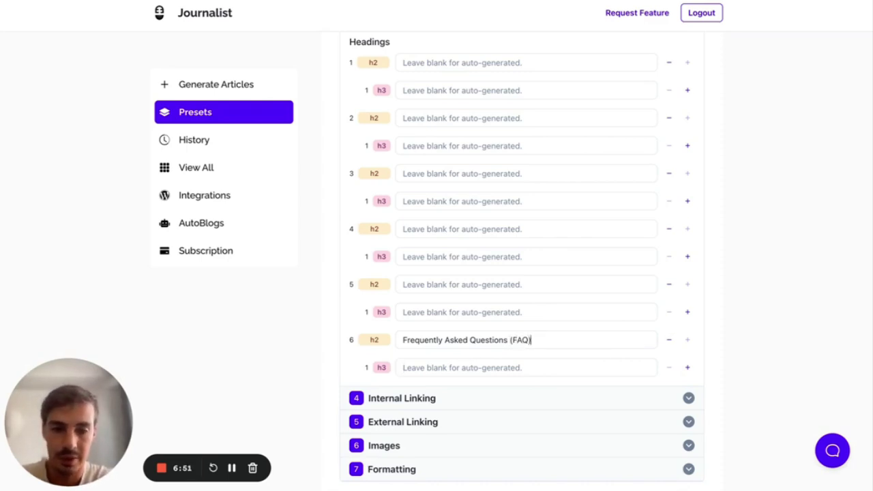
scroll(717, 300, "up", 3)
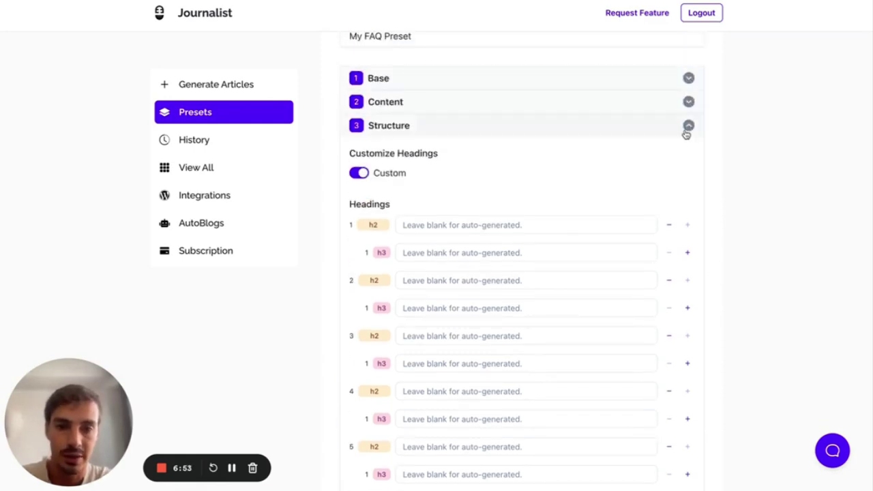
left_click(687, 130)
- Save My FAQ Preset and queue a one-article generation using it in Preset mode
left_click(588, 404)
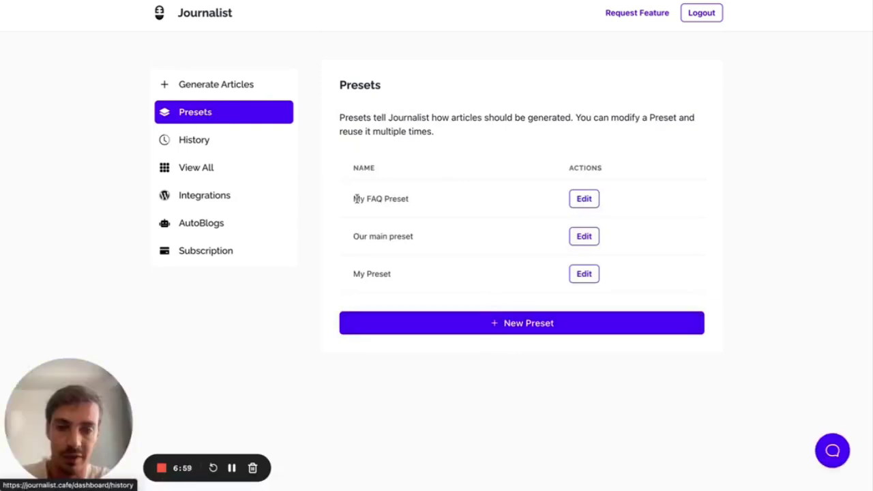
left_click_drag(354, 198, 571, 199)
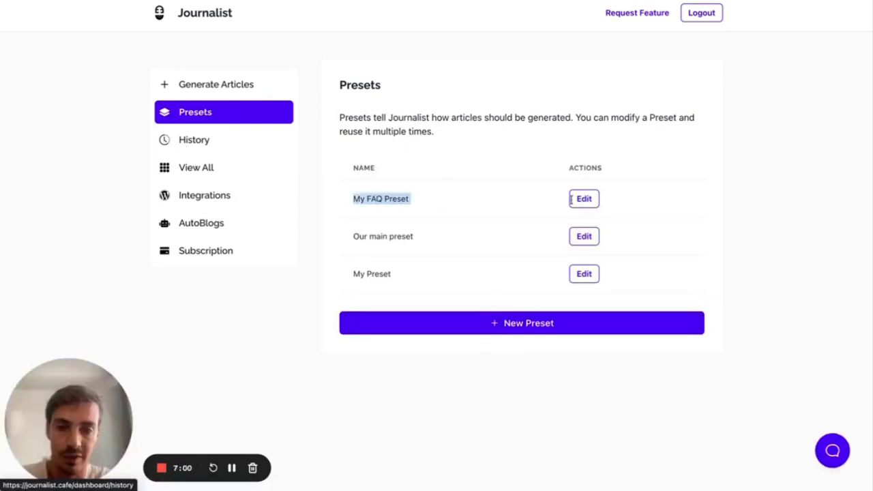
left_click(198, 85)
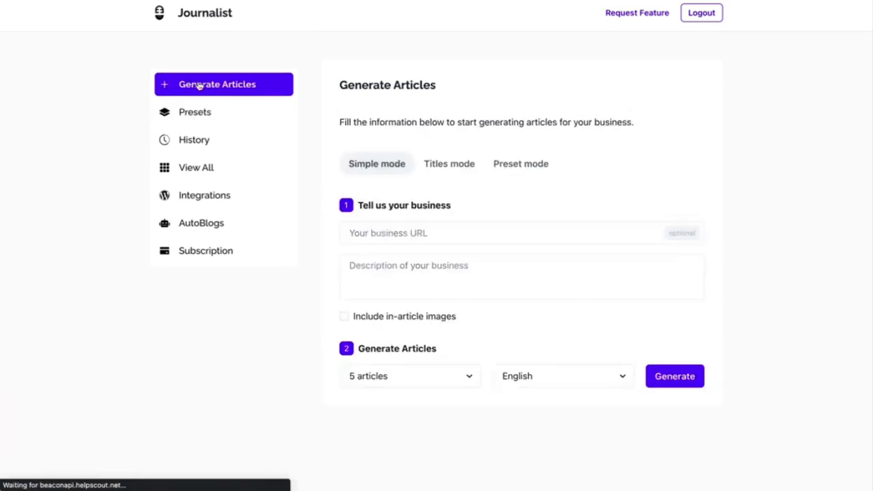
left_click(499, 159)
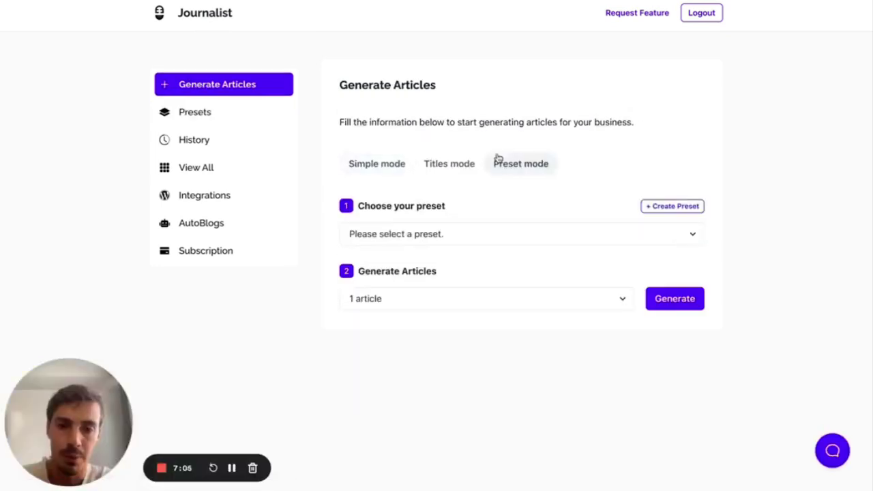
left_click(430, 232)
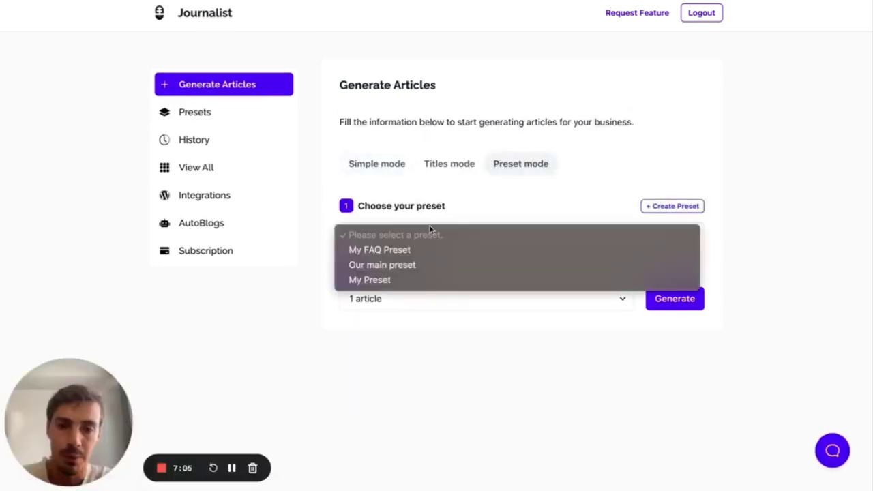
left_click(391, 253)
left_click(698, 300)
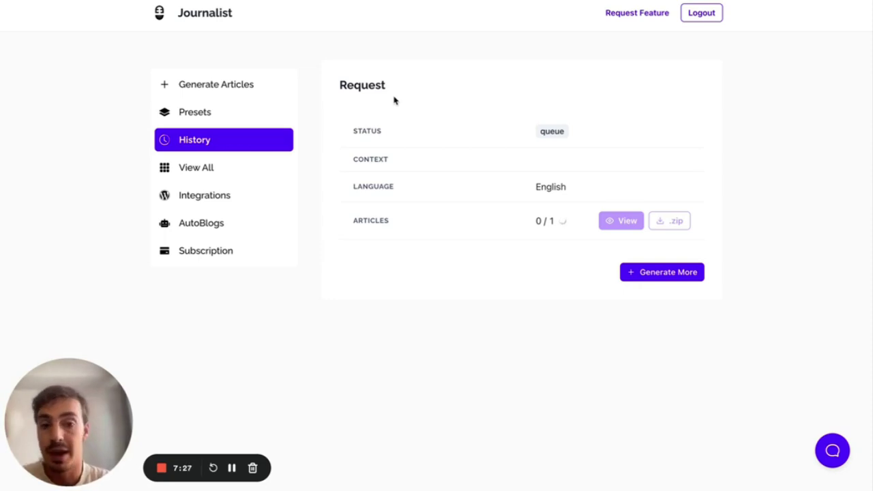
- Sketch an article-page outline with red on-screen annotations, then clear them
key("alt+shift+d")
mouse_move(716, 79)
left_mouse_down()
mouse_move(765, 298)
mouse_move(805, 203)
mouse_move(792, 75)
mouse_move(716, 79)
mouse_move(779, 96)
left_mouse_up()
mouse_move(731, 107)
left_mouse_down()
mouse_move(760, 103)
mouse_move(738, 102)
left_mouse_up()
mouse_move(735, 133)
left_mouse_down()
mouse_move(760, 156)
mouse_move(744, 160)
mouse_move(782, 183)
left_mouse_up()
left_click_drag(732, 204, 781, 204)
left_click_drag(732, 228, 785, 229)
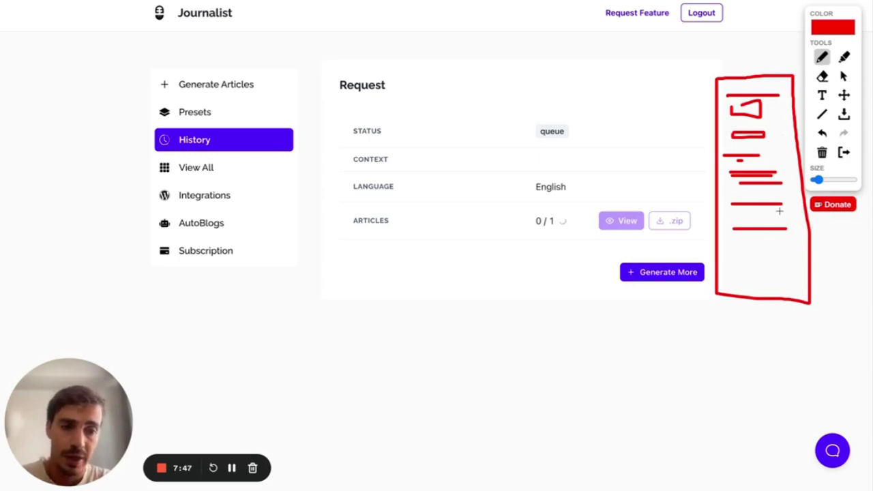
mouse_move(654, 39)
left_mouse_down()
mouse_move(743, 39)
mouse_move(754, 96)
mouse_move(717, 113)
mouse_move(800, 235)
mouse_move(814, 166)
mouse_move(759, 90)
left_mouse_up()
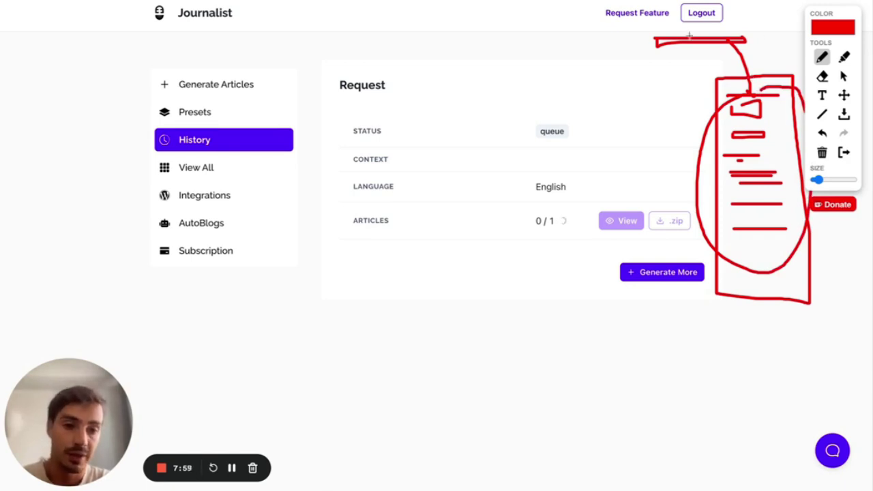
mouse_move(732, 271)
left_mouse_down()
mouse_move(820, 271)
mouse_move(734, 270)
left_mouse_up()
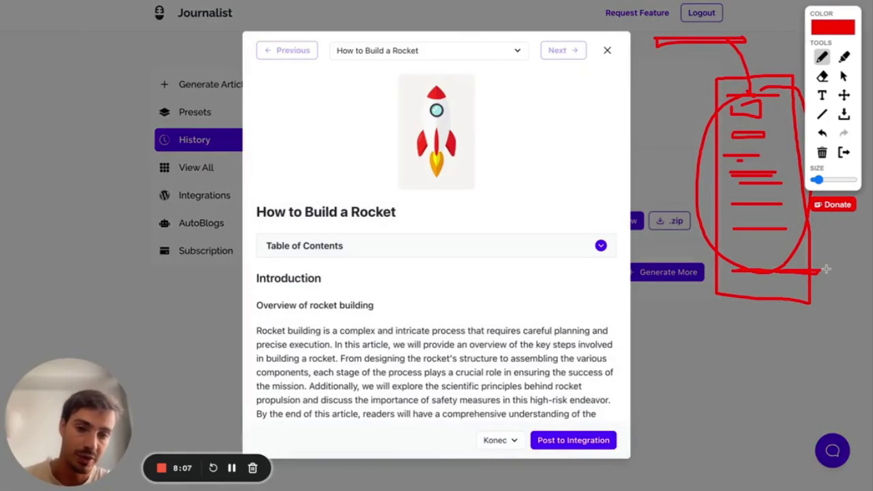
key("Escape")
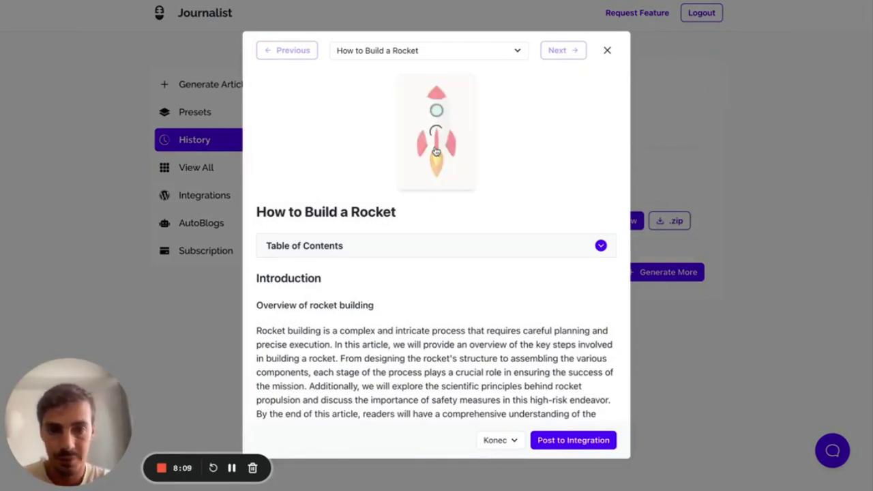
- Highlight the Frequently Asked Questions (FAQ) heading and answer with red arrows and lines
left_click_drag(398, 216, 265, 214)
scroll(320, 246, "down", 5)
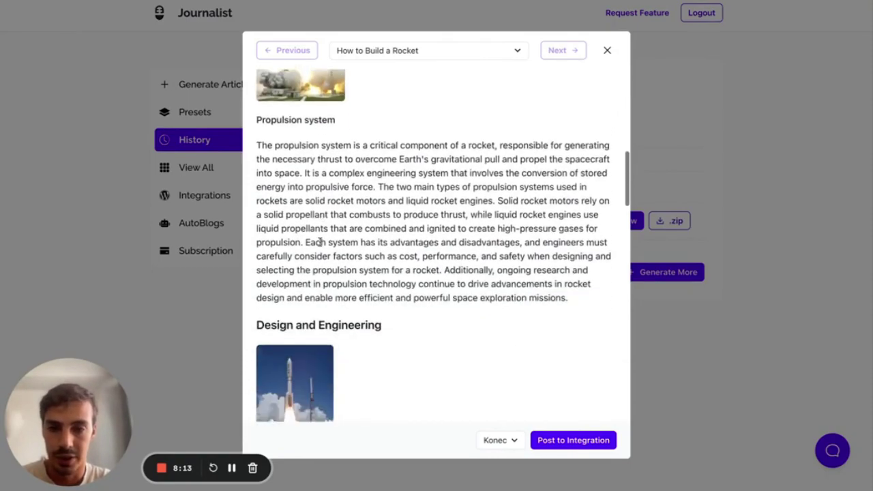
scroll(327, 181, "up", 1)
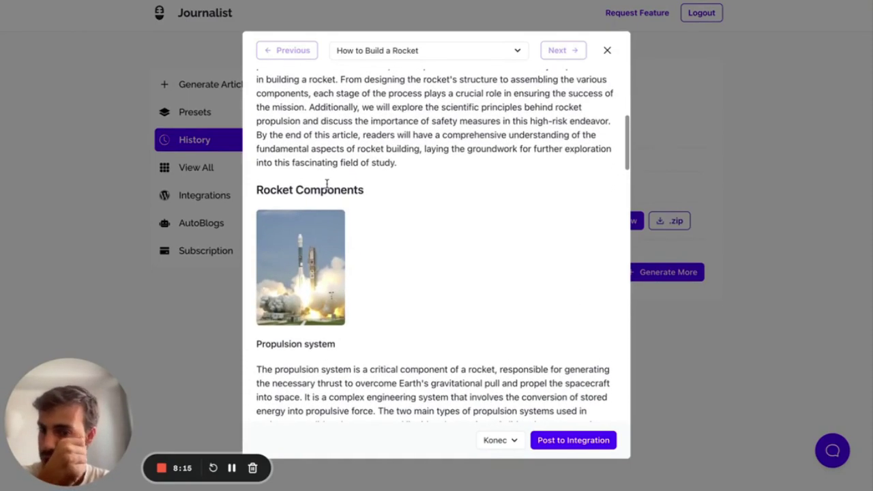
scroll(327, 183, "down", 15)
scroll(331, 266, "down", 6)
scroll(332, 267, "up", 1)
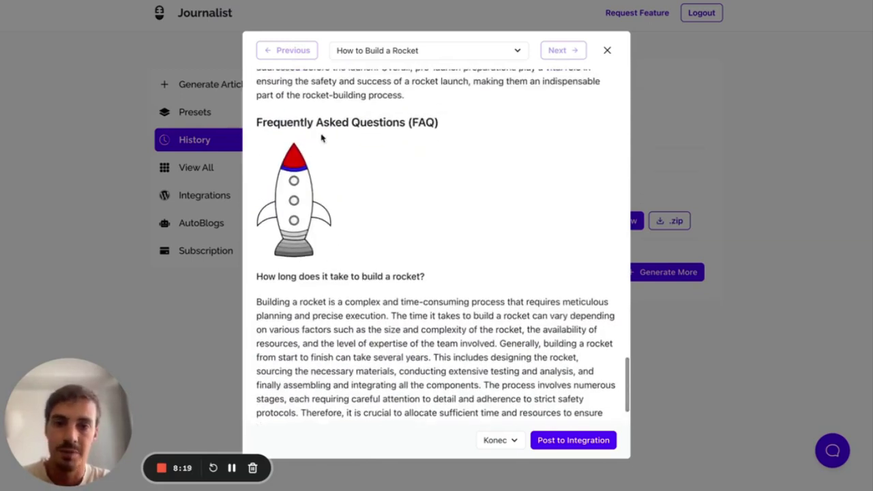
left_click_drag(258, 124, 445, 129)
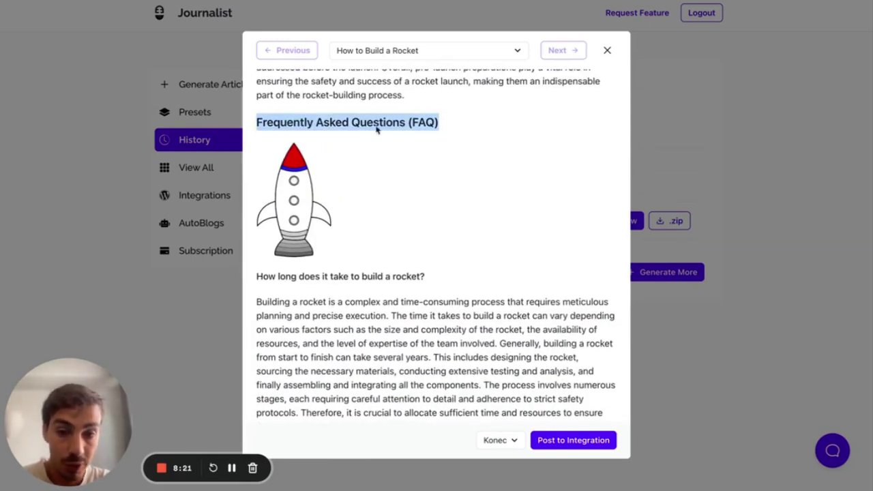
left_click_drag(518, 129, 442, 135)
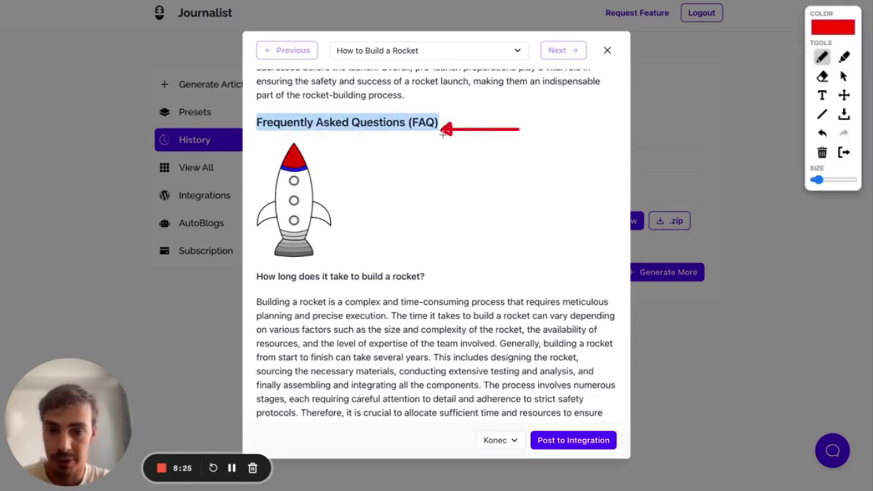
left_click_drag(251, 295, 275, 418)
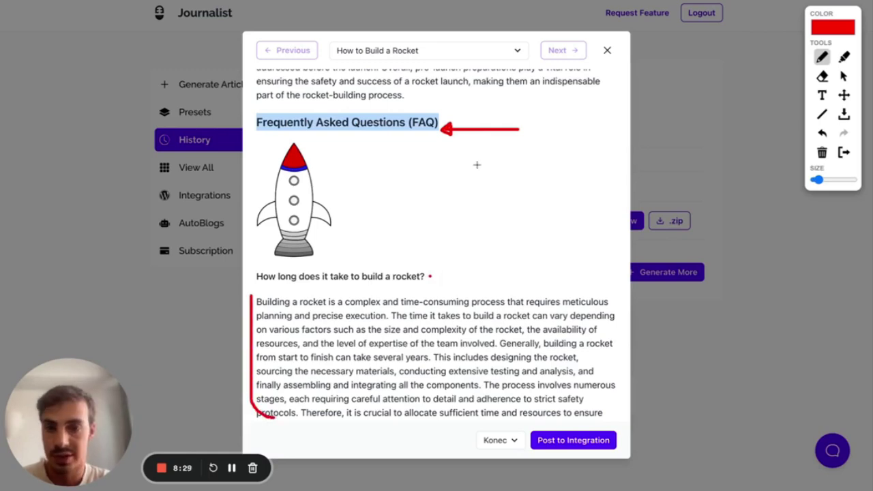
left_click_drag(590, 116, 586, 13)
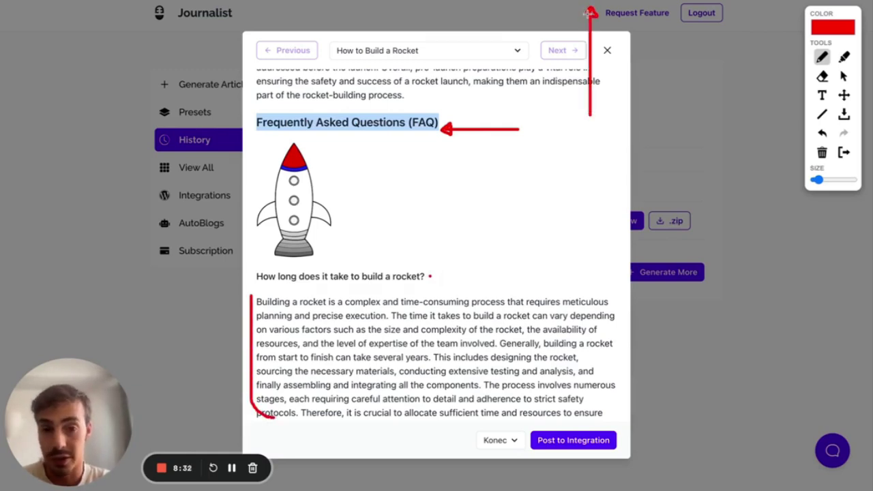
left_click(843, 152)
- Scroll through the FAQ section, selecting the FAQ heading and its answer paragraph
scroll(534, 198, "down", 2)
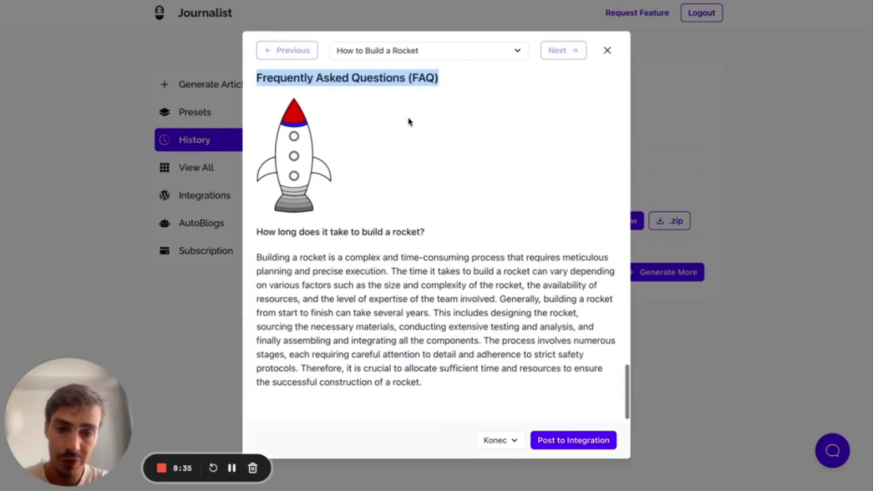
scroll(409, 122, "up", 20)
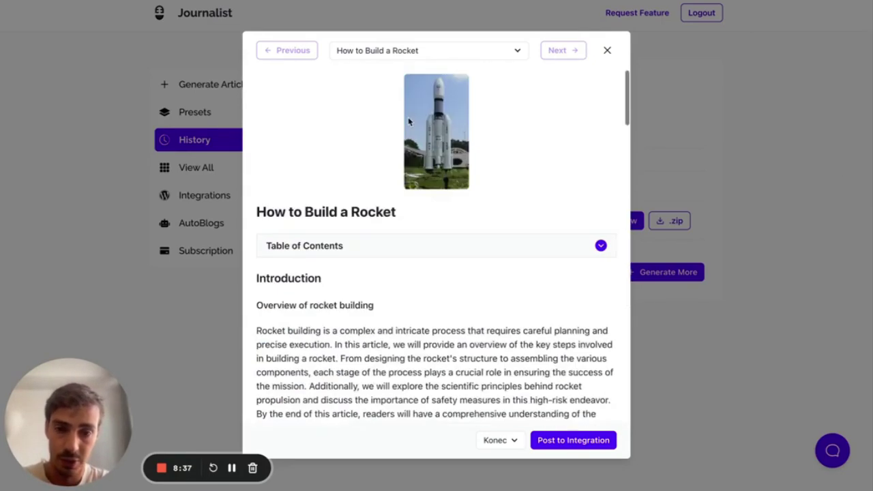
scroll(511, 168, "down", 1)
scroll(548, 191, "up", 1)
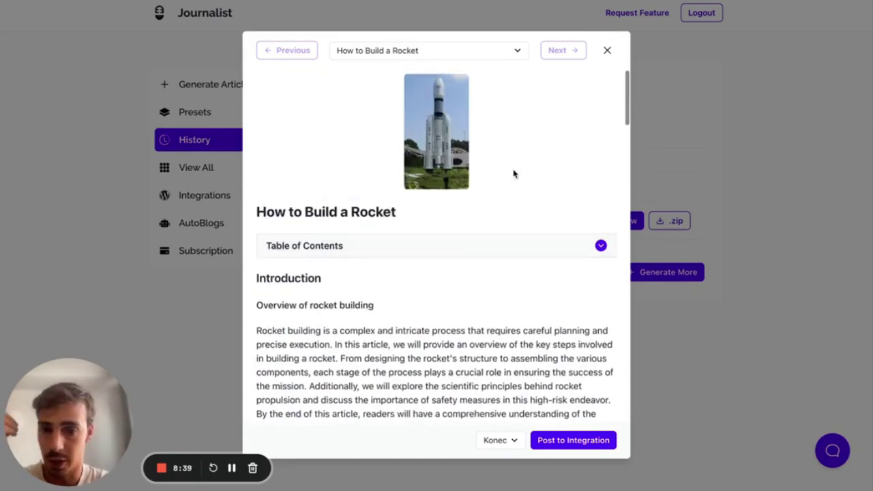
scroll(365, 197, "down", 10)
scroll(365, 197, "down", 10)
double_click(415, 233)
scroll(415, 234, "down", 1)
triple_click(376, 191)
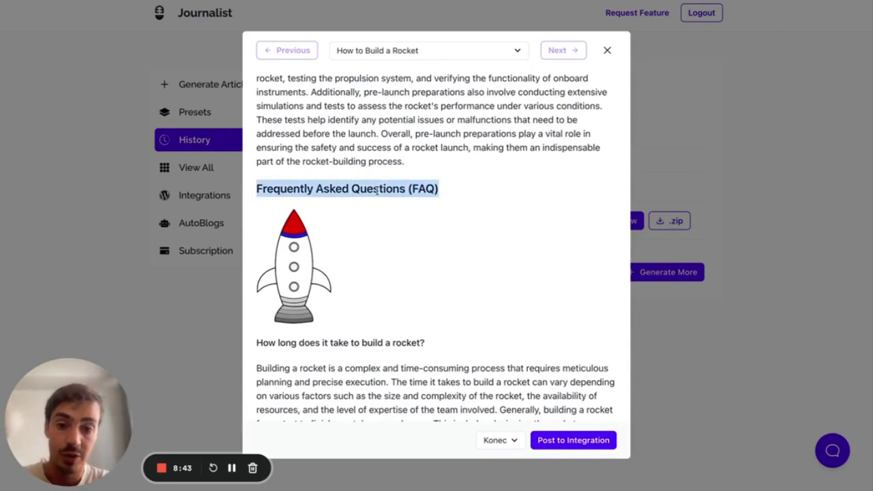
scroll(376, 191, "down", 3)
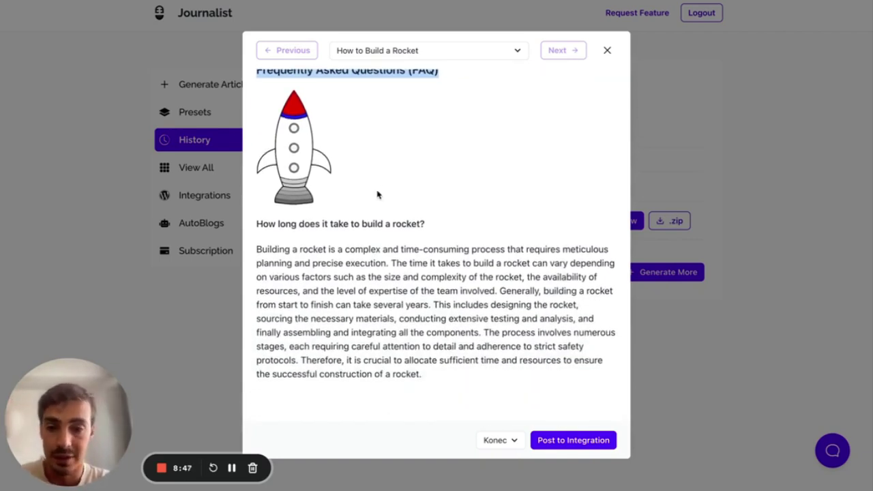
scroll(320, 180, "down", 2)
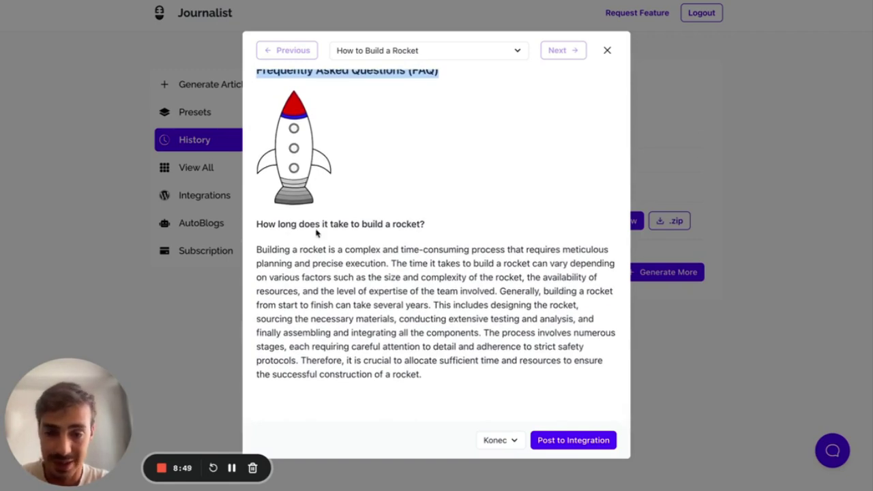
scroll(318, 234, "up", 1)
scroll(410, 137, "down", 1)
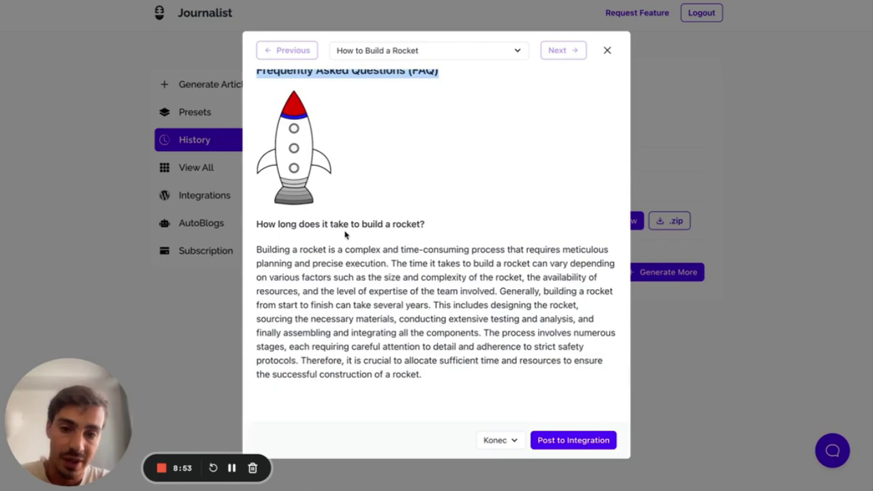
left_click_drag(257, 249, 429, 377)
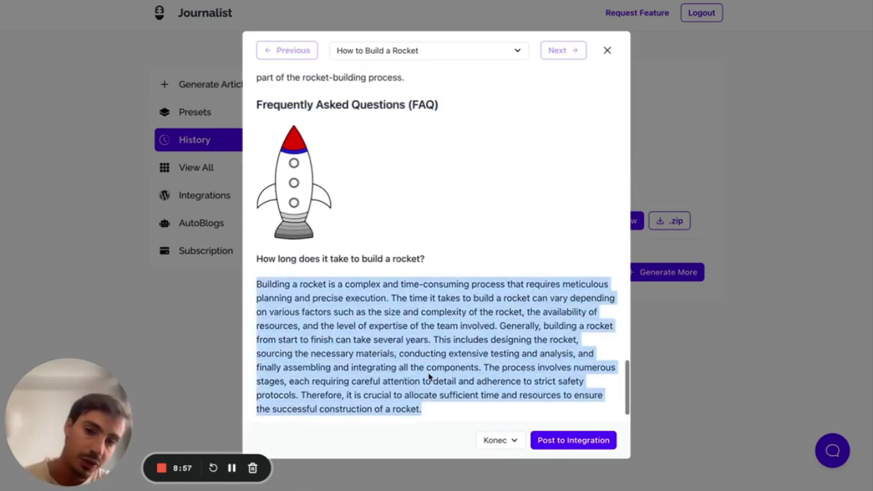
scroll(497, 189, "down", 2)
- Mark the FAQ question and answer with red strokes, clear them, and close the preview
left_click_drag(476, 91, 456, 91)
left_click_drag(256, 242, 255, 247)
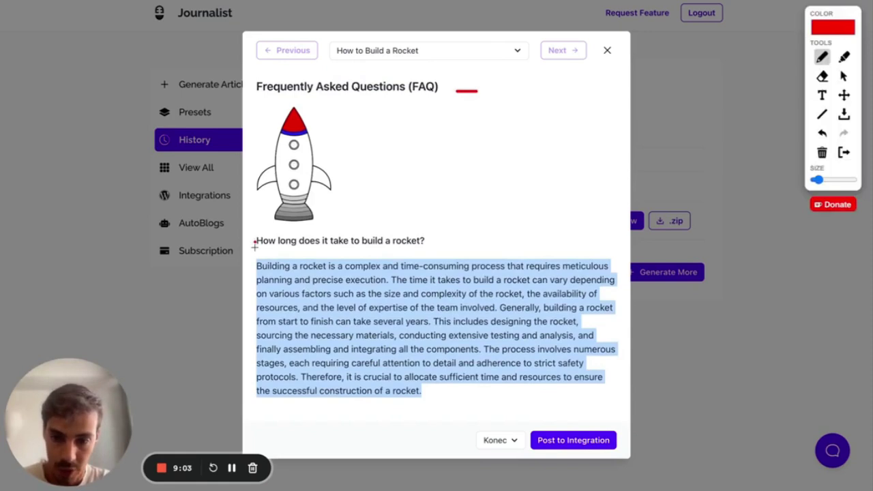
left_click(255, 404)
mouse_move(238, 306)
left_mouse_down()
mouse_move(238, 243)
mouse_move(266, 295)
left_mouse_up()
left_click(822, 133)
left_click_drag(246, 333, 246, 306)
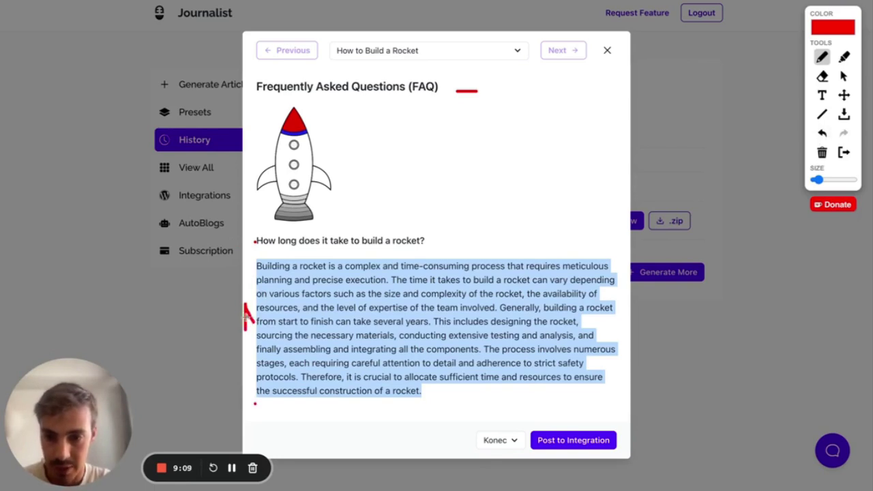
left_click_drag(241, 243, 242, 251)
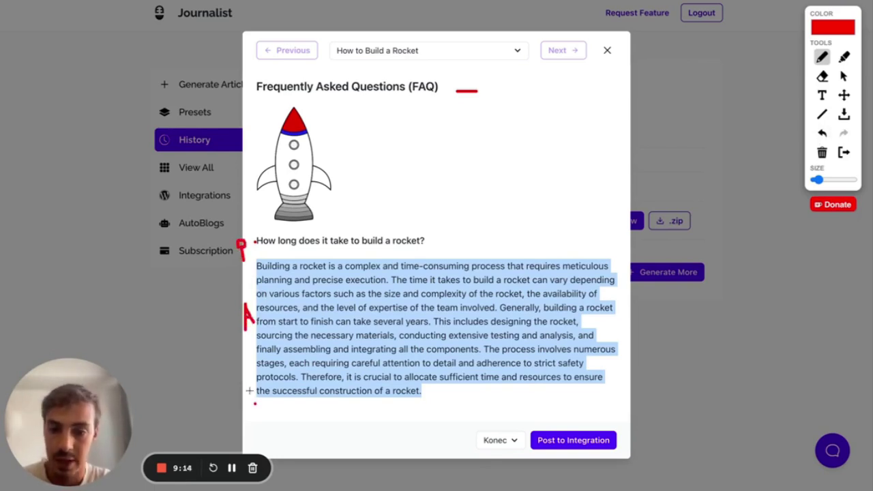
mouse_move(239, 398)
left_mouse_down()
mouse_move(248, 399)
mouse_move(240, 404)
left_mouse_up()
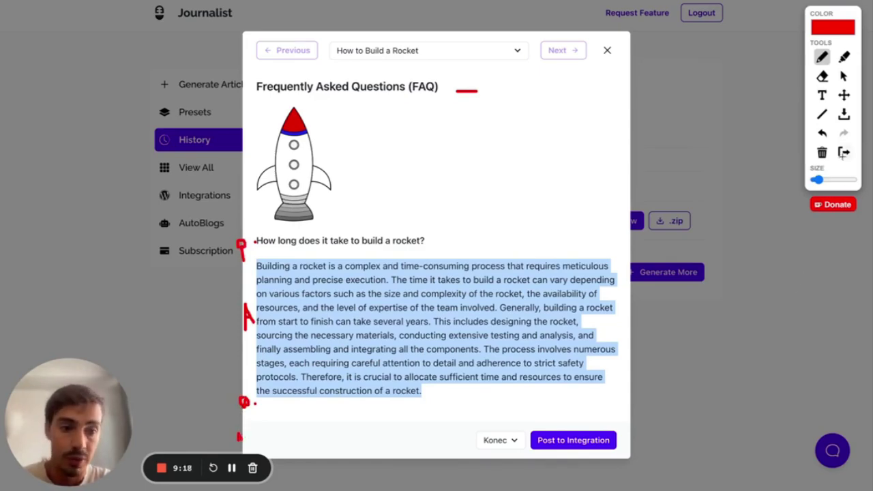
left_click(843, 154)
left_click(607, 51)
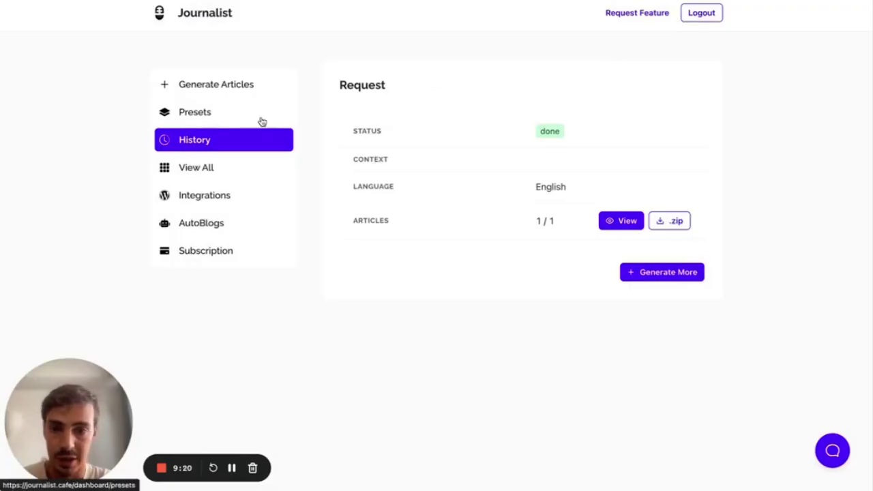
- Add a second and third h3 under the FAQ heading in My FAQ Preset and save
left_click(239, 119)
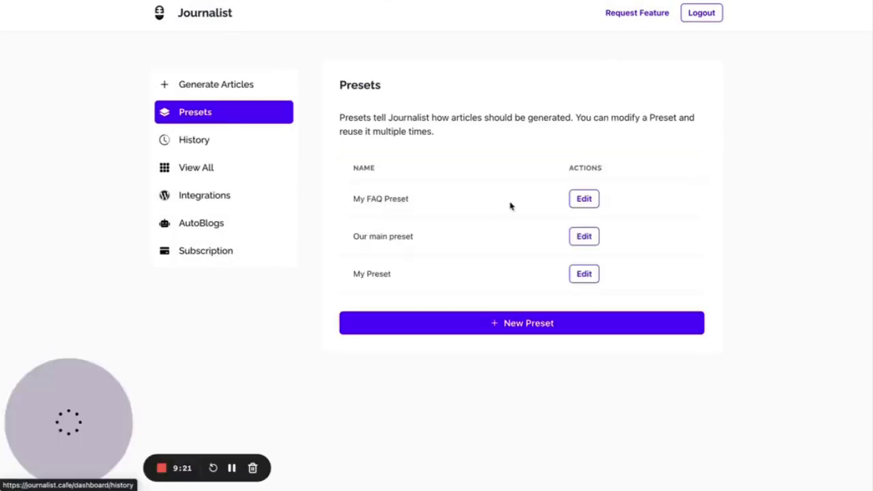
left_click(584, 204)
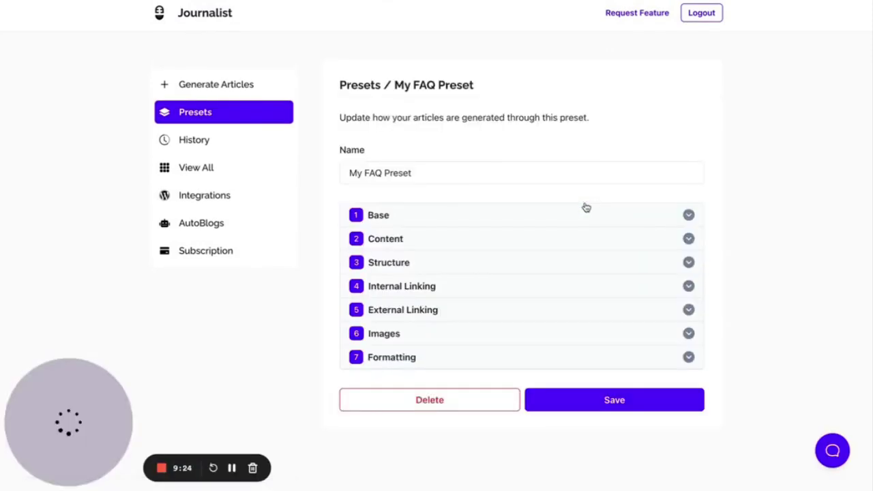
left_click(394, 262)
scroll(394, 262, "down", 6)
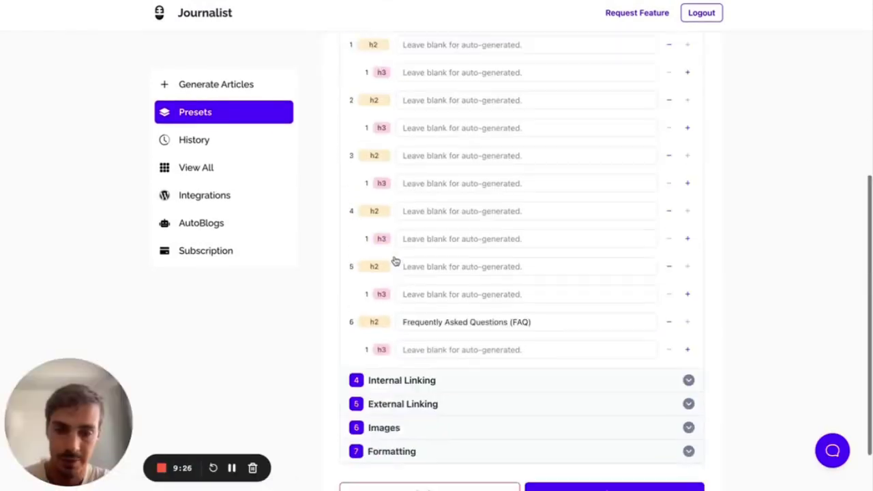
left_click(687, 290)
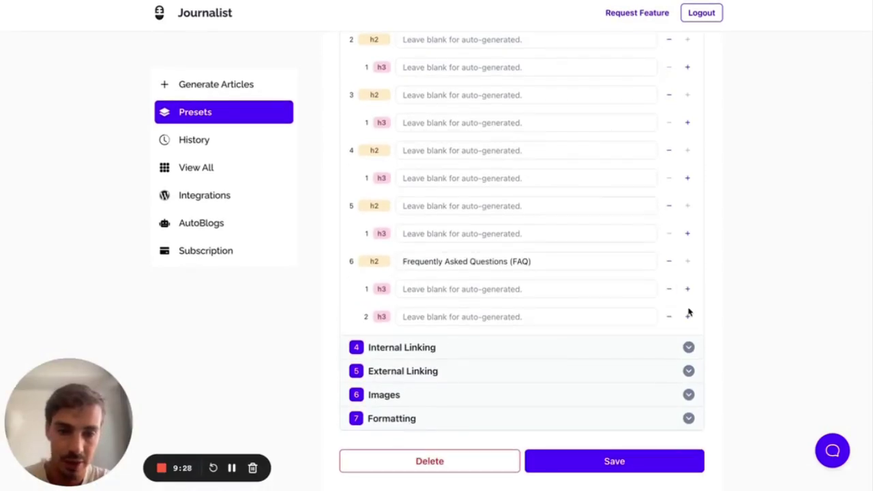
left_click(688, 316)
scroll(683, 341, "down", 2)
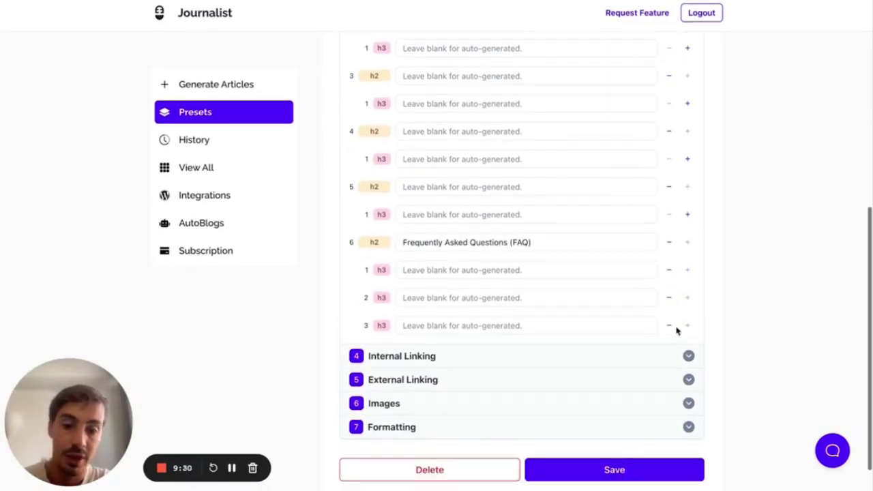
left_click(630, 445)
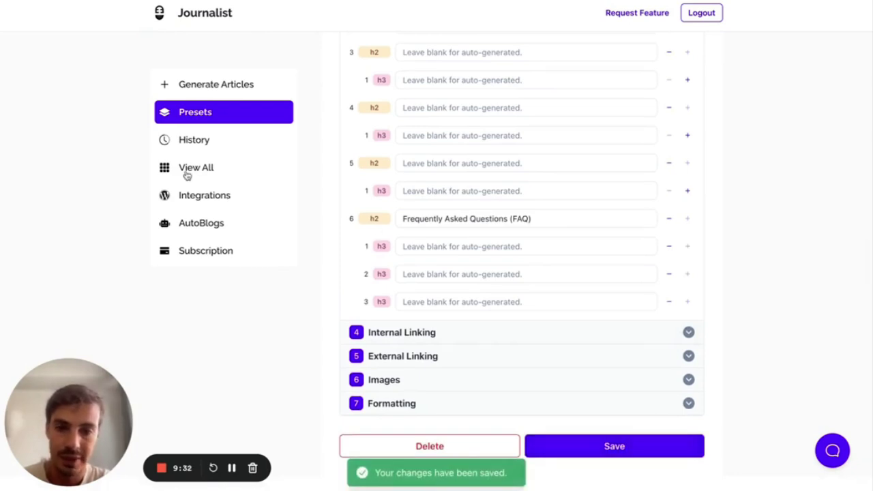
- Queue a one-article generation from My FAQ Preset in Preset mode
left_click(214, 95)
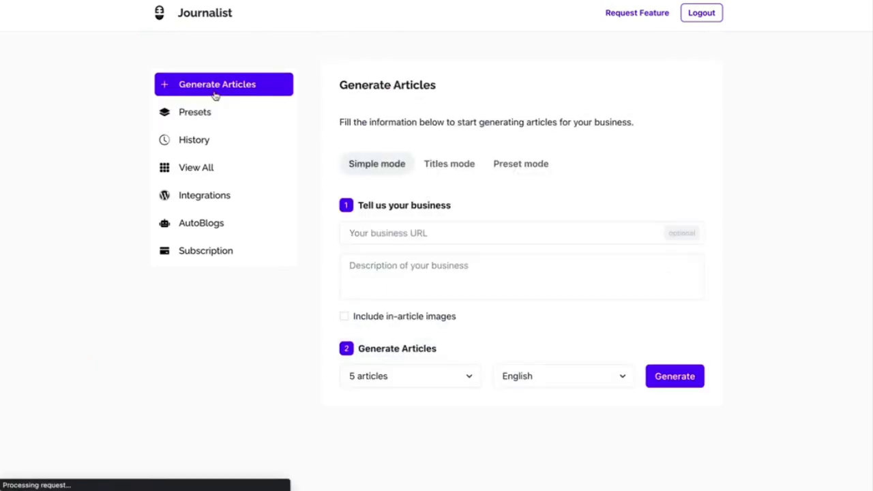
left_click(538, 166)
left_click(458, 236)
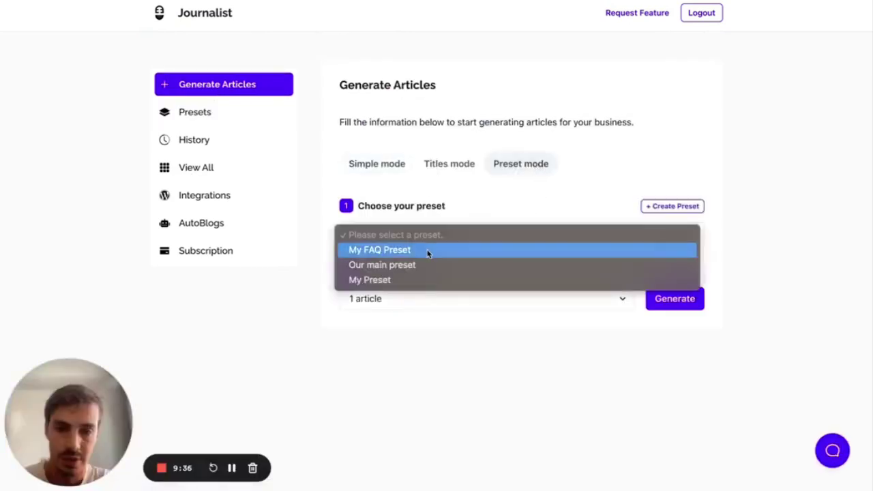
left_click(427, 251)
left_click(659, 303)
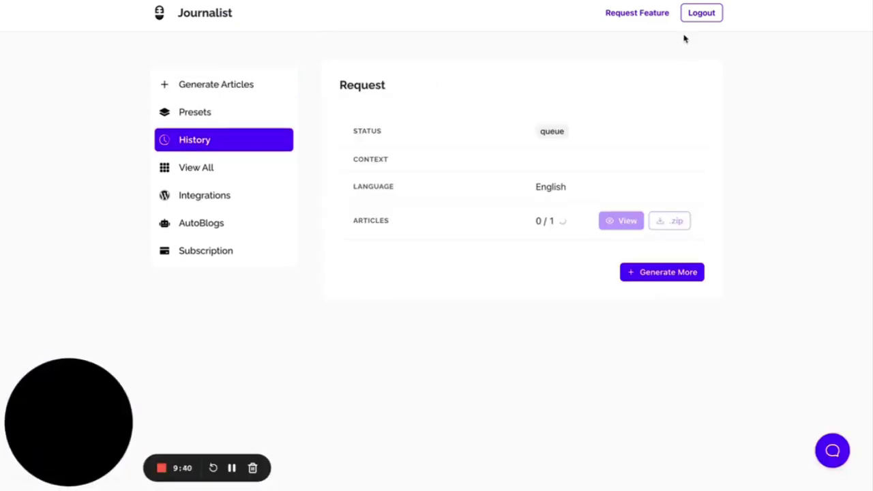
- Make several drag strokes over the request page while the 'How to Build a Rocket' article opens
mouse_move(629, 42)
left_mouse_down()
mouse_move(630, 267)
mouse_move(731, 51)
mouse_move(637, 39)
left_mouse_up()
mouse_move(627, 204)
left_mouse_down()
mouse_move(761, 205)
mouse_move(653, 46)
left_mouse_up()
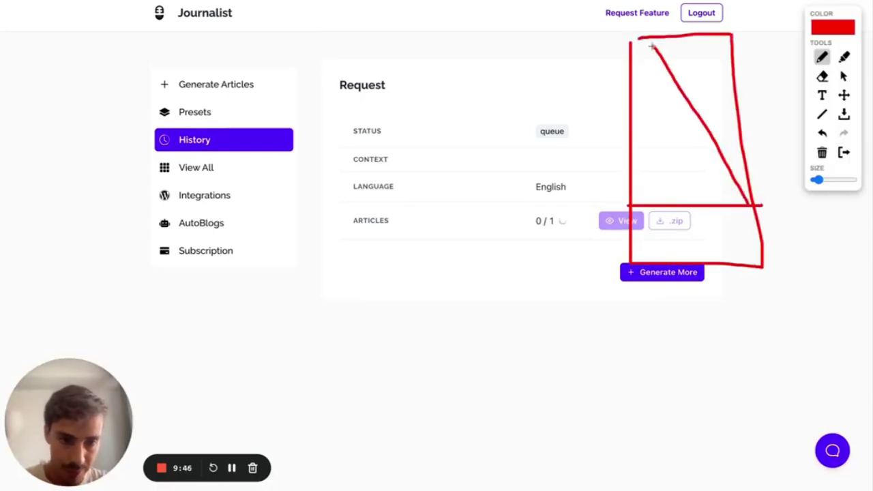
left_click_drag(640, 203, 719, 50)
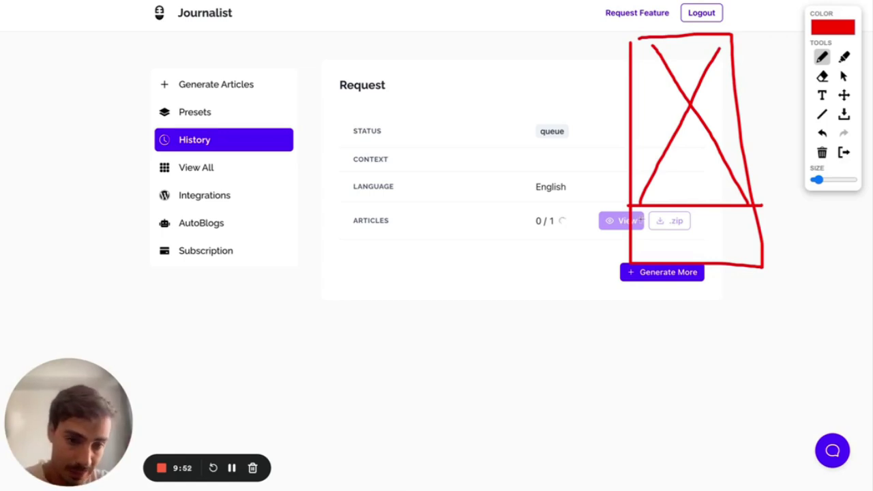
left_click_drag(641, 216, 691, 215)
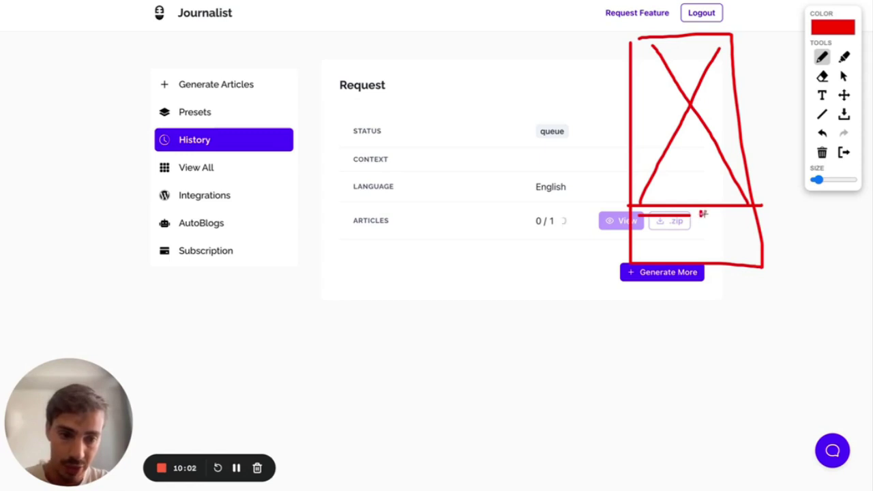
mouse_move(644, 222)
left_mouse_down()
mouse_move(679, 221)
mouse_move(659, 234)
mouse_move(681, 244)
mouse_move(659, 251)
left_mouse_up()
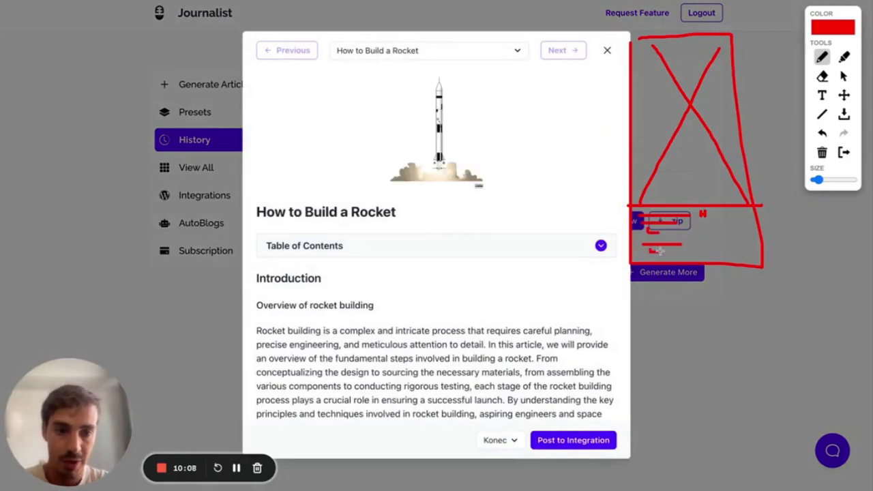
- Scroll down to the article's FAQ section, selecting its heading and first question text
left_click(844, 152)
scroll(366, 277, "down", 15)
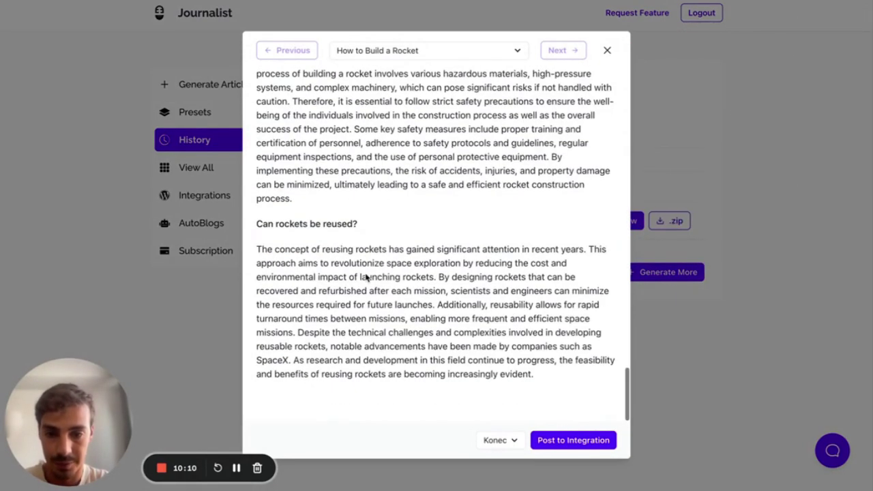
scroll(365, 275, "up", 15)
scroll(364, 277, "down", 2)
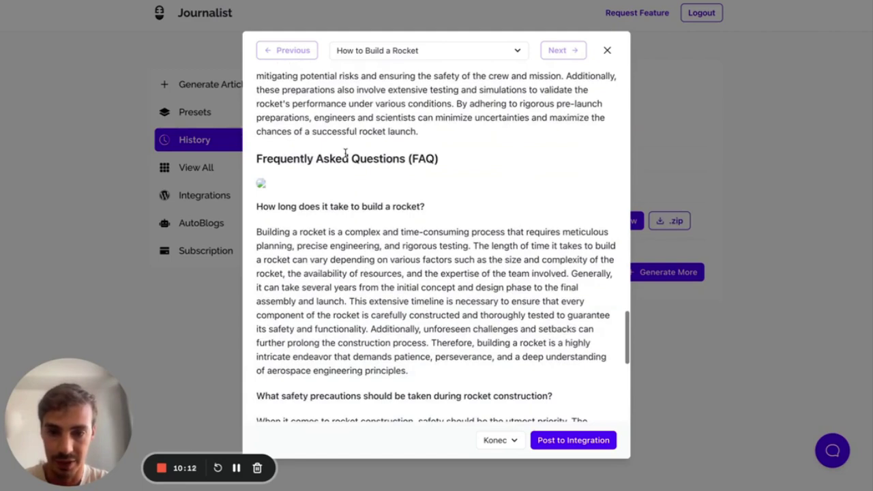
scroll(376, 161, "down", 1)
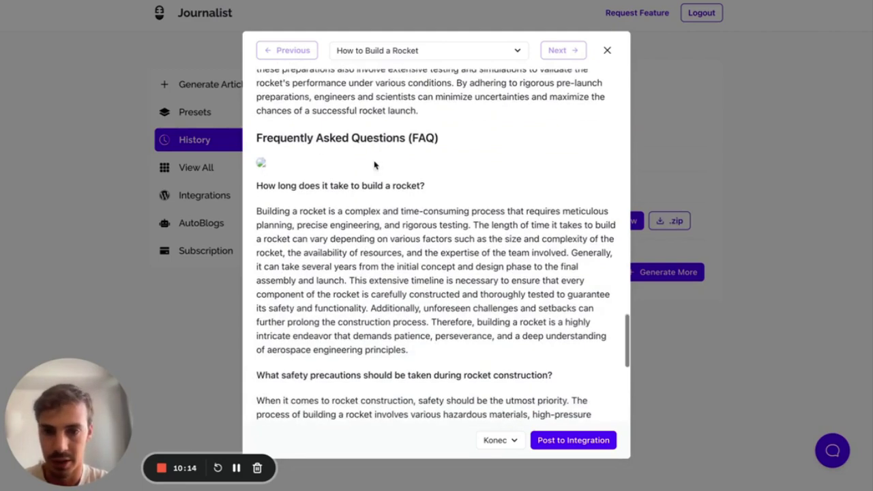
scroll(292, 142, "down", 1)
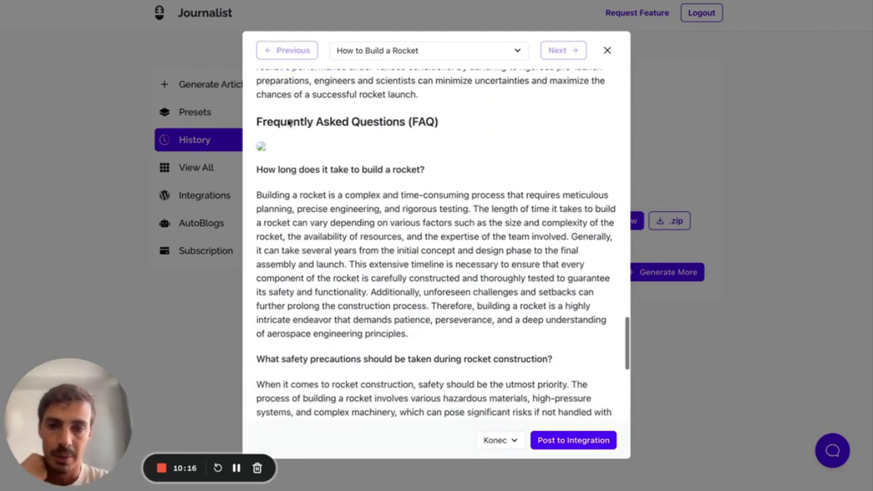
left_click_drag(266, 112, 394, 124)
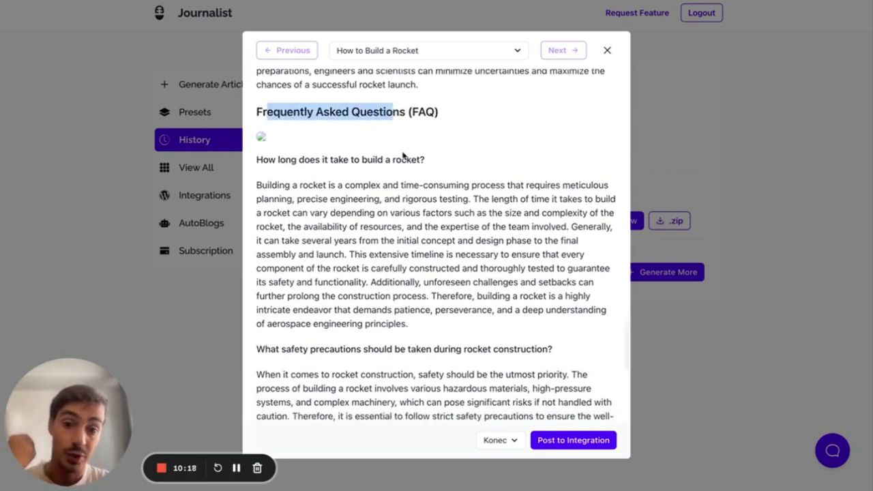
scroll(258, 161, "down", 1)
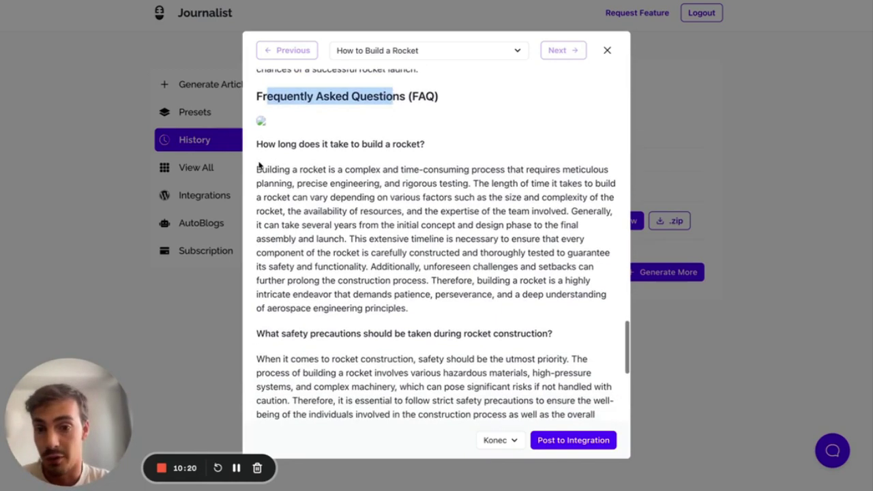
left_click_drag(256, 142, 421, 141)
scroll(409, 140, "down", 3)
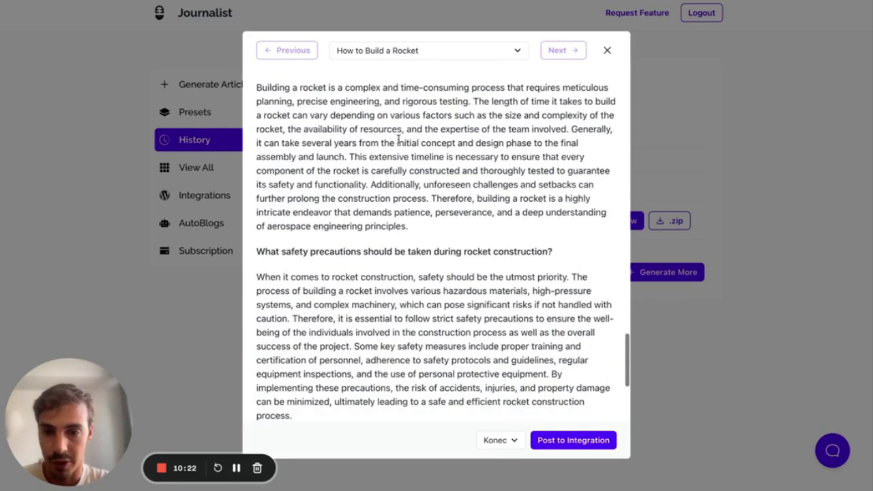
left_click_drag(257, 89, 422, 223)
scroll(422, 223, "down", 2)
- Select the safety precautions and rocket reuse questions and answers, then close the viewer
left_click_drag(270, 203, 423, 202)
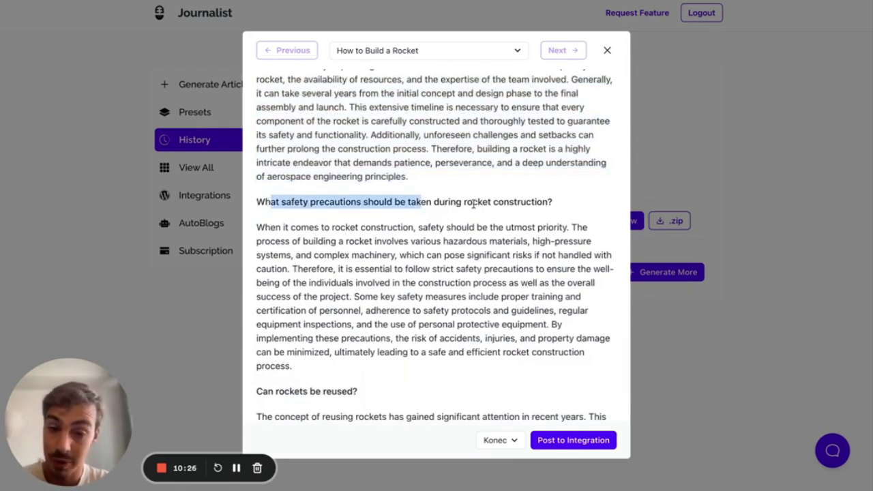
left_click_drag(554, 205, 253, 201)
scroll(250, 198, "down", 2)
left_click(257, 171)
triple_click(257, 171)
scroll(389, 314, "down", 3)
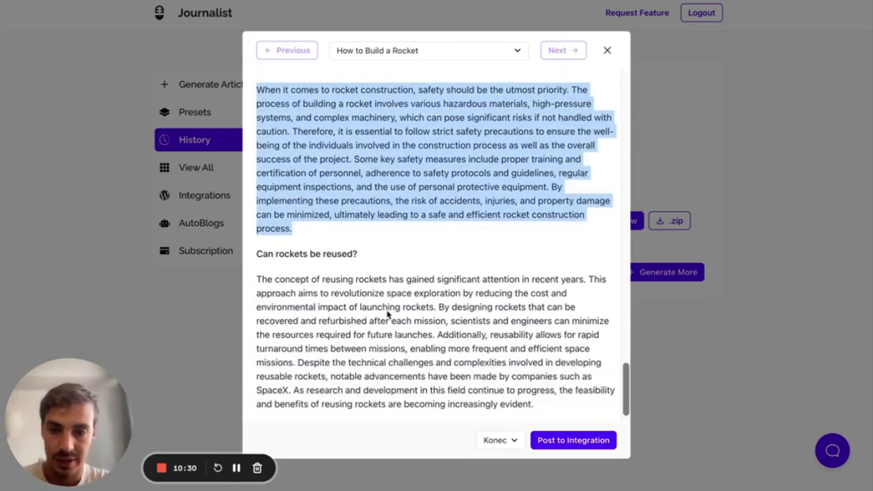
left_click_drag(263, 251, 362, 252)
scroll(362, 253, "down", 1)
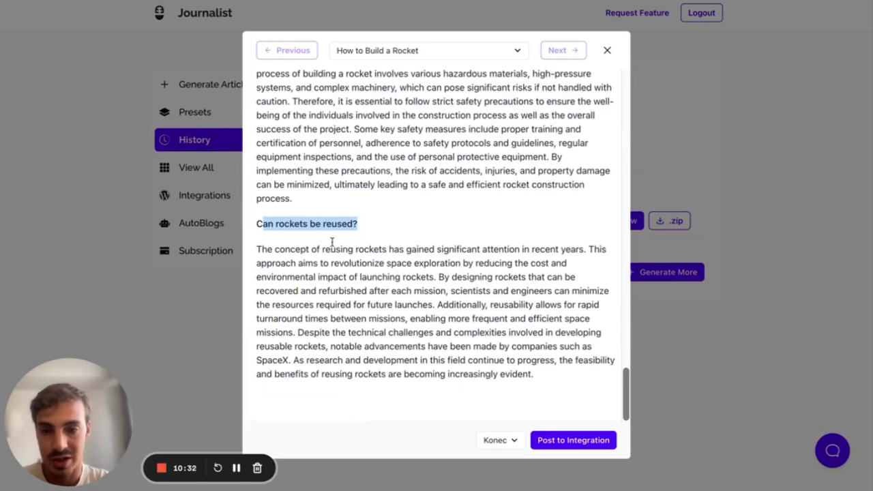
left_click_drag(260, 250, 515, 393)
scroll(504, 252, "up", 5)
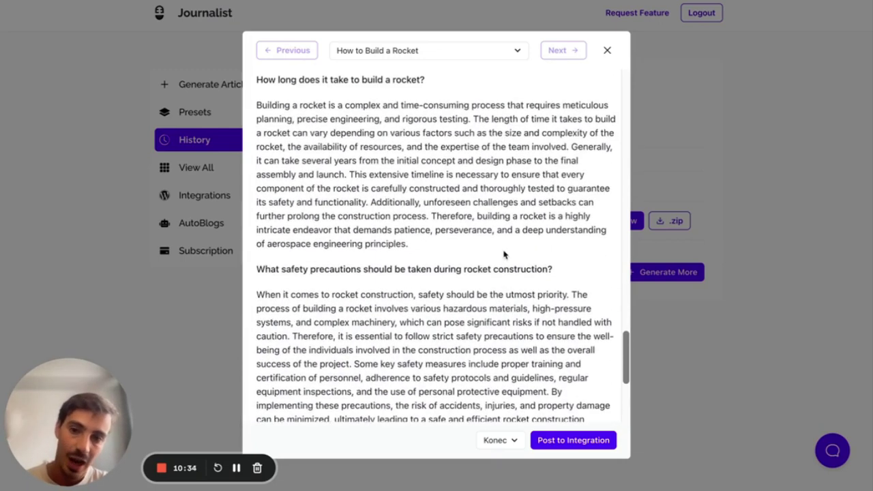
scroll(504, 252, "down", 1)
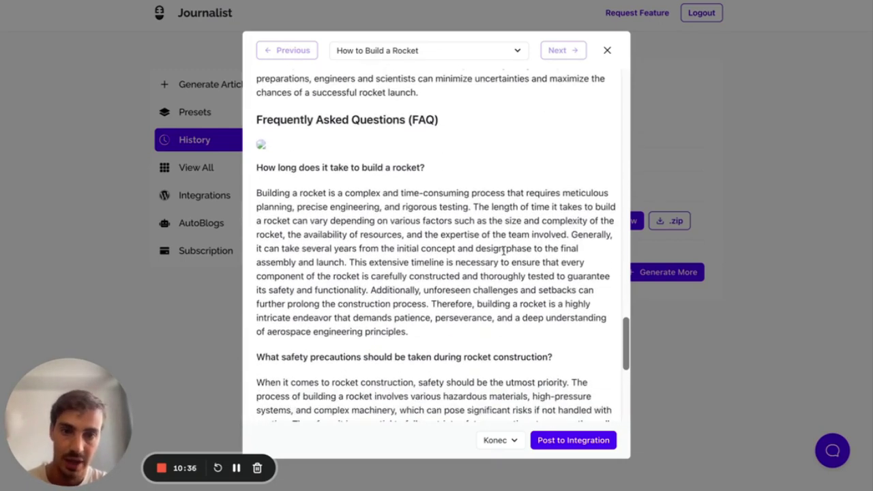
scroll(521, 246, "down", 1)
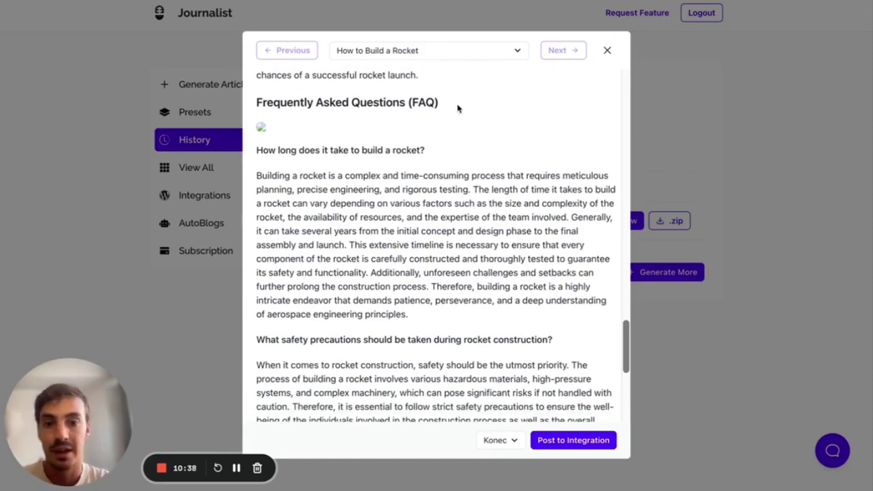
left_click(605, 51)
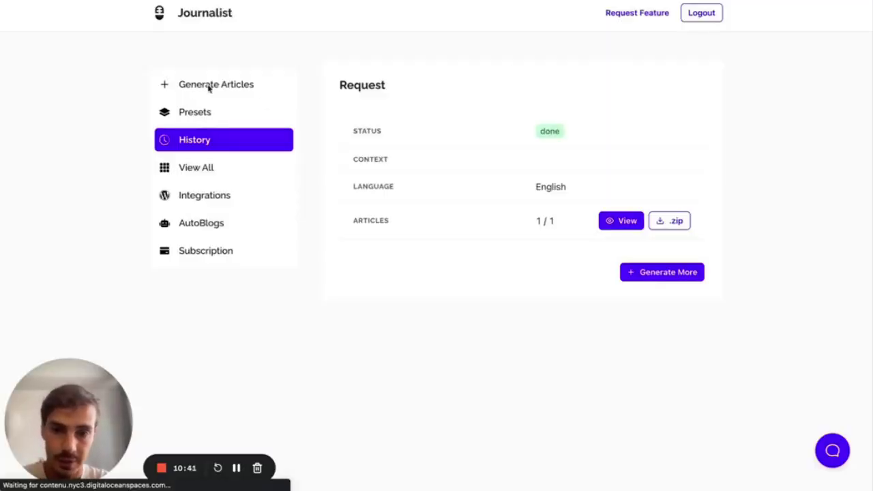
- Open My FAQ Preset for editing and expand its Structure settings
left_click(195, 112)
left_click(584, 198)
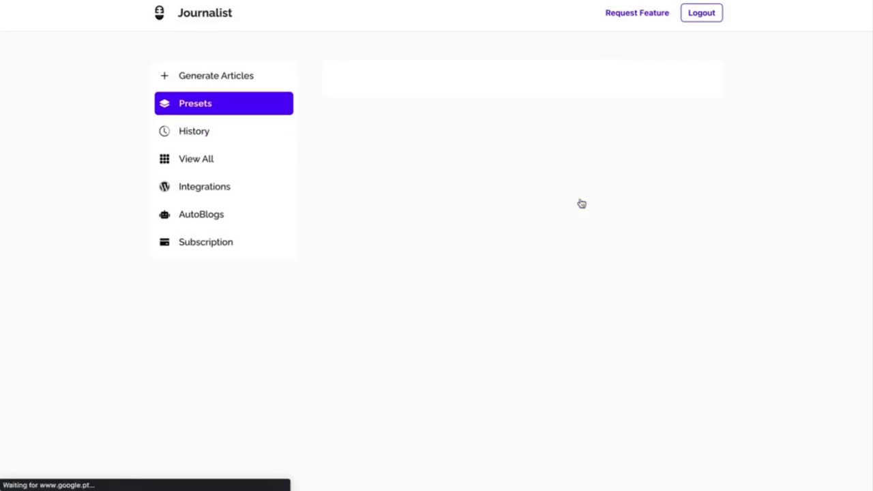
left_click(427, 239)
left_click(426, 238)
left_click(405, 266)
scroll(405, 273, "down", 3)
scroll(506, 177, "down", 1)
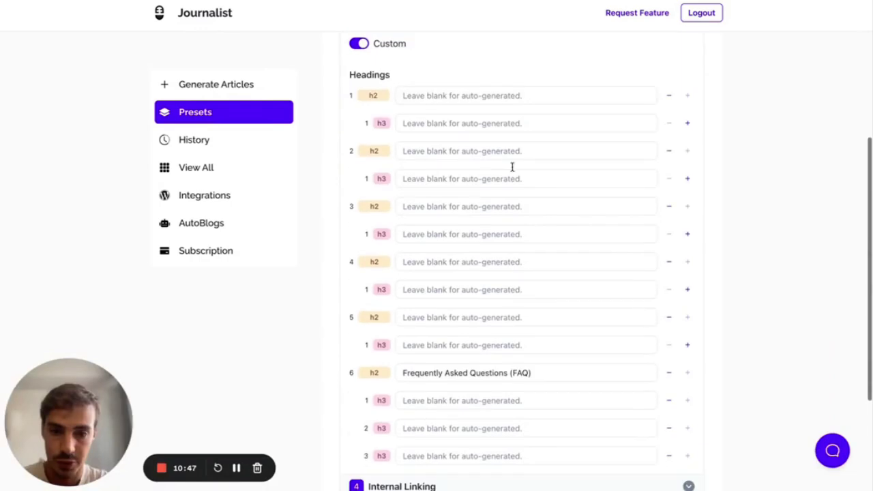
- Add and remove h3 rows under heading 1 and the FAQ heading, ending with three FAQ h3s
left_click(688, 123)
left_click(668, 123)
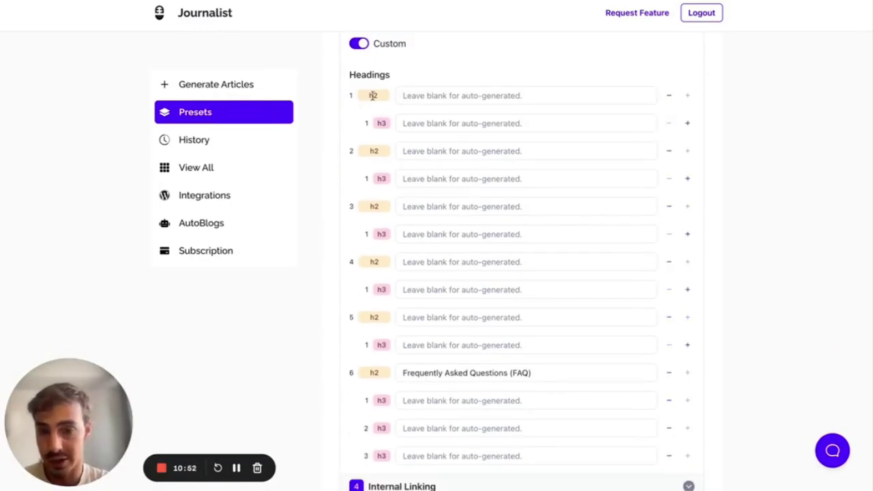
scroll(505, 123, "down", 2)
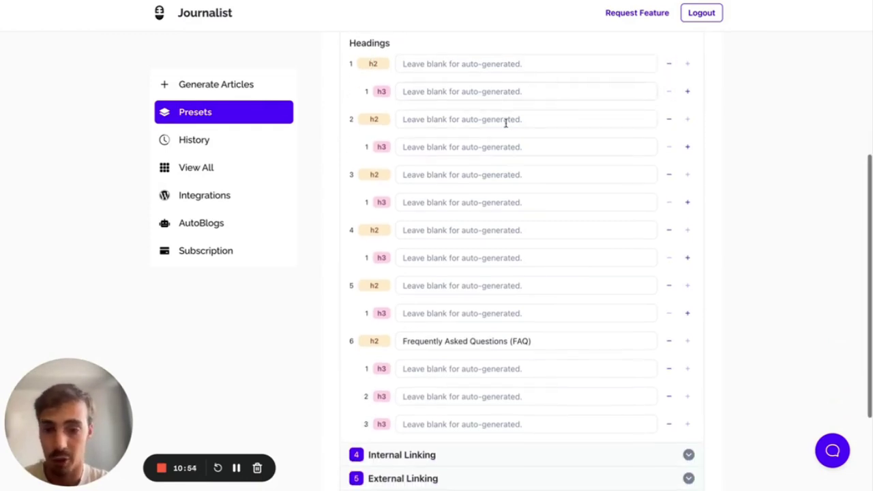
scroll(611, 199, "down", 2)
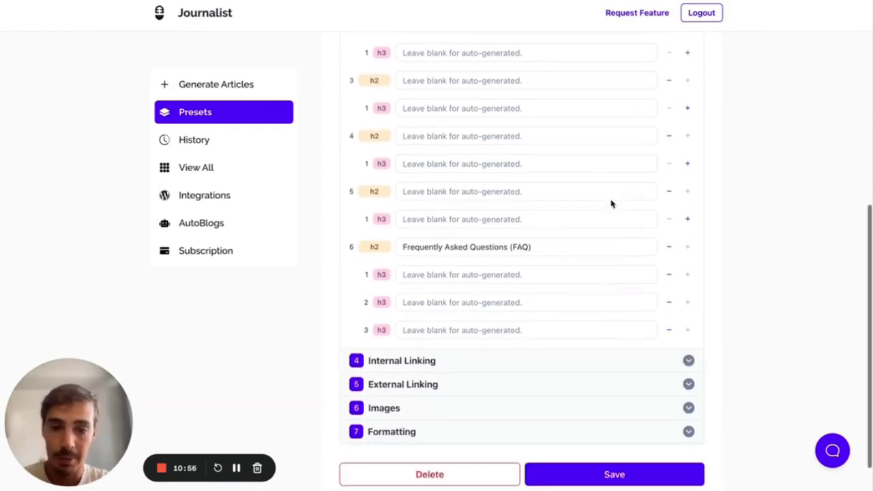
left_click(668, 308)
left_click(670, 289)
left_click(687, 290)
left_click(687, 316)
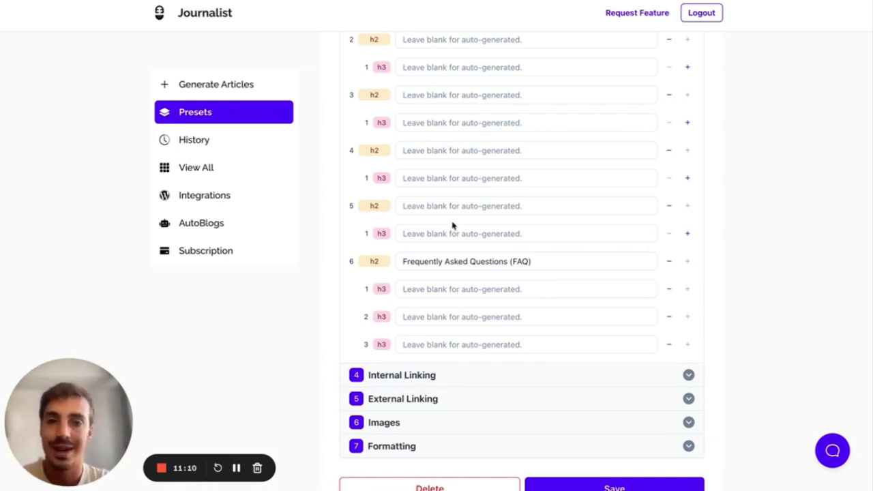
scroll(452, 226, "up", 5)
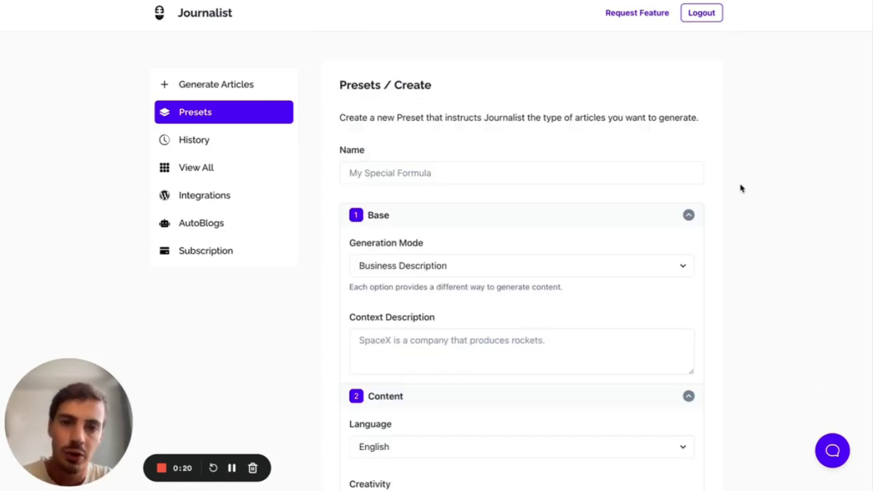
- Leave Generation Mode unchanged and collapse the Content, Structure, Linking, Images and Formatting sections
scroll(742, 188, "down", 3)
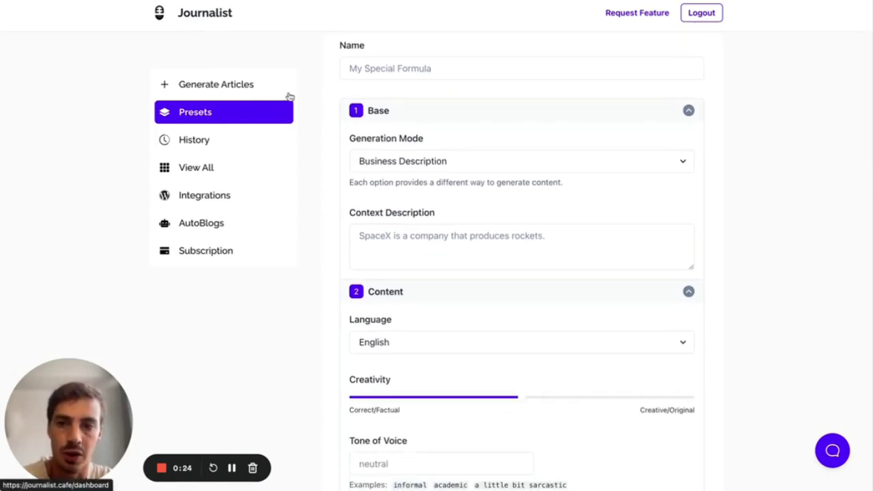
scroll(492, 121, "down", 2)
left_click(484, 129)
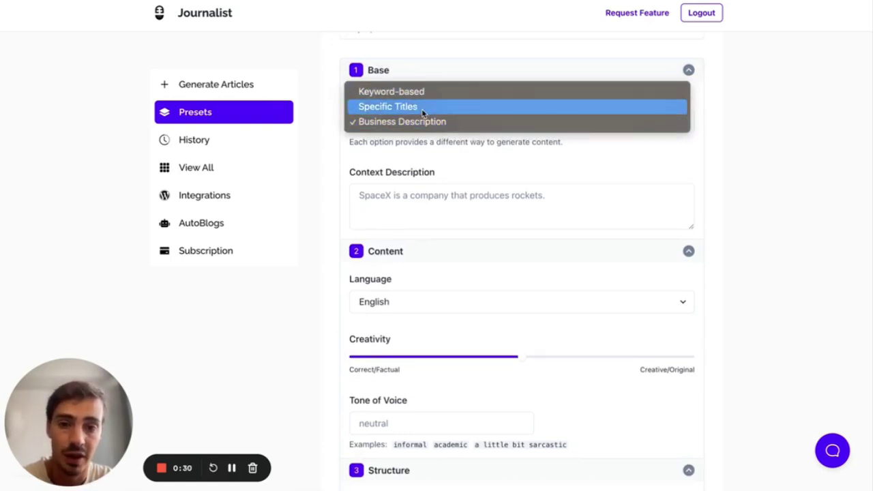
left_click(750, 164)
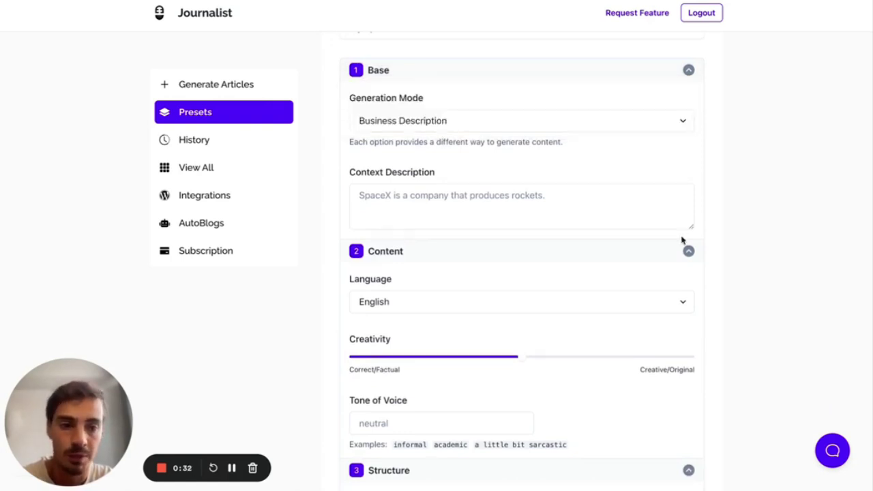
left_click(689, 251)
left_click(688, 275)
left_click(688, 298)
left_click(686, 322)
left_click(686, 345)
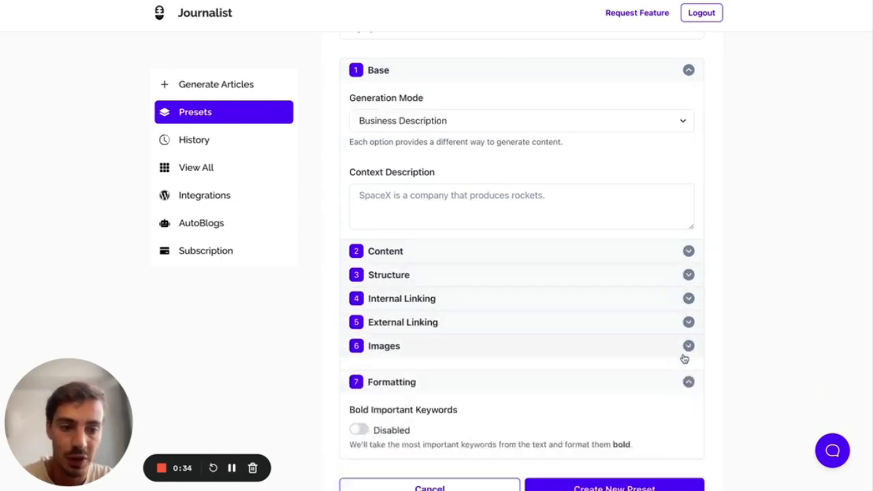
left_click(686, 386)
- Open the earlier request that produced 3 articles from History
scroll(733, 280, "up", 2)
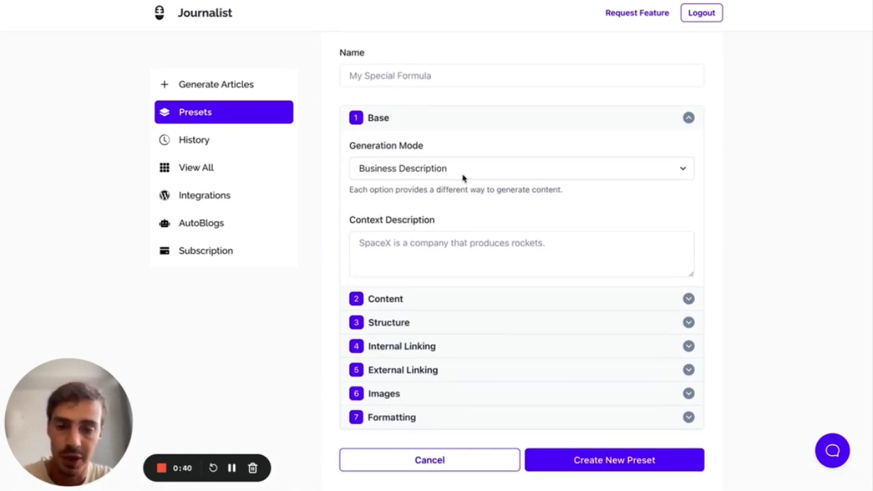
scroll(462, 178, "down", 2)
left_click(462, 229)
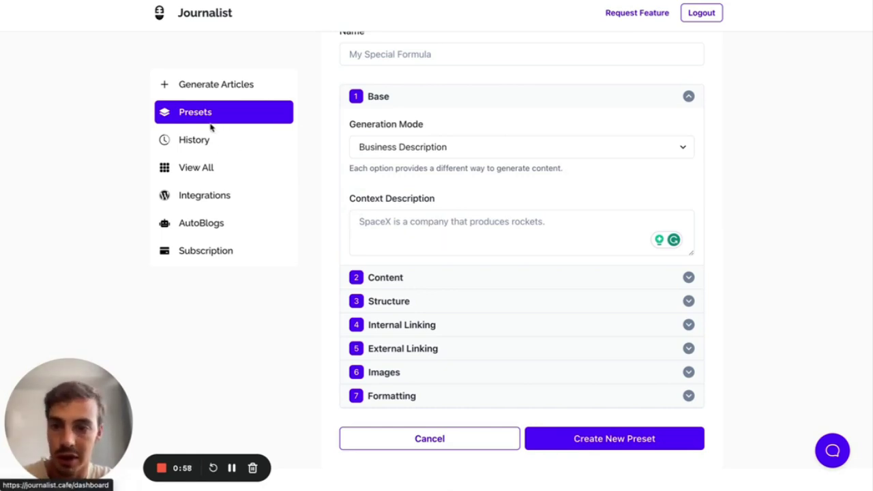
left_click(194, 139)
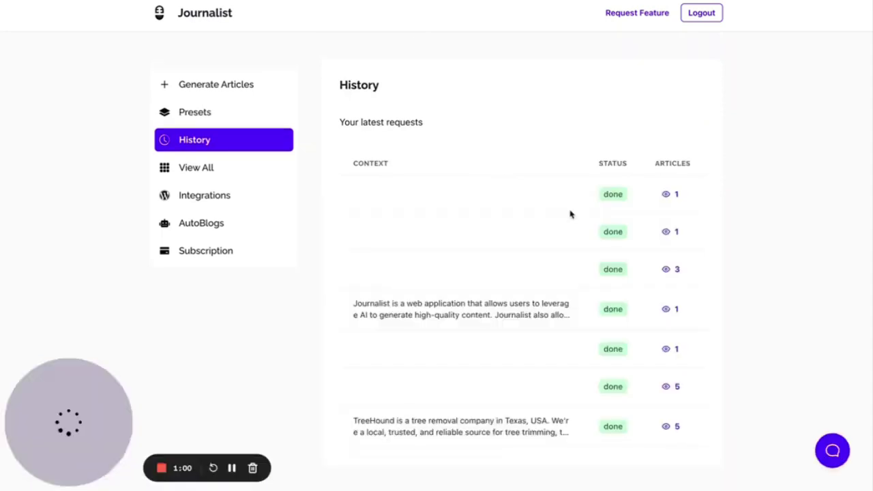
left_click(667, 268)
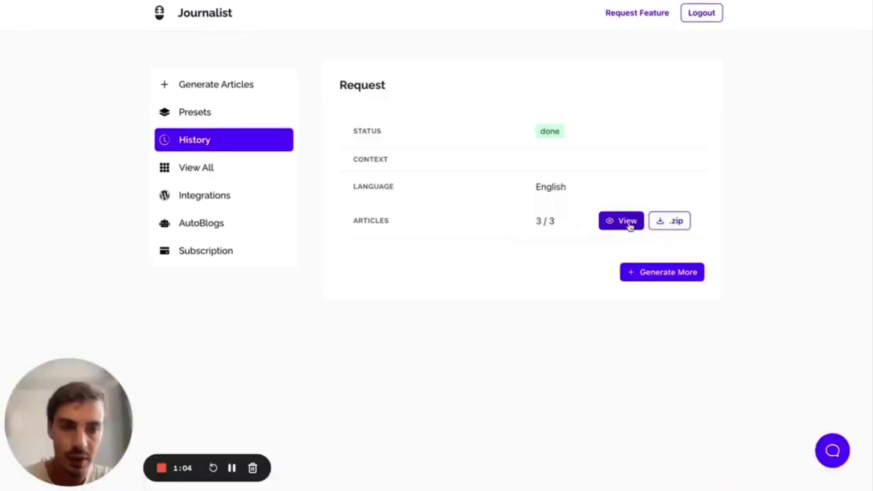
- Browse the request's generated rocket articles, then return to the new-preset form
left_click(629, 221)
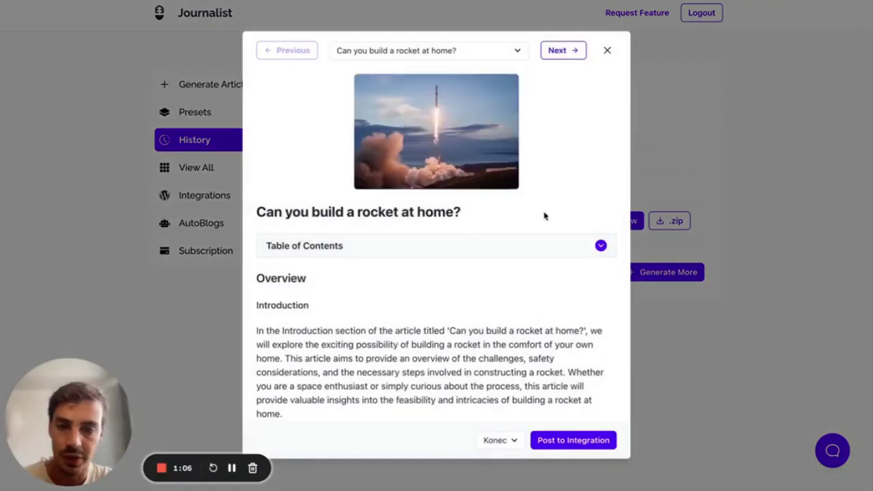
left_click(571, 53)
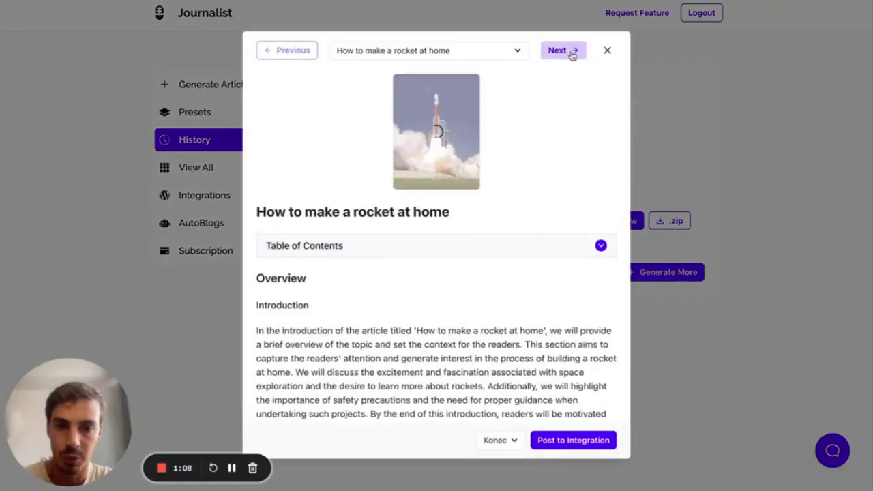
left_click(361, 246)
left_click(361, 246)
scroll(362, 247, "down", 5)
scroll(360, 245, "down", 15)
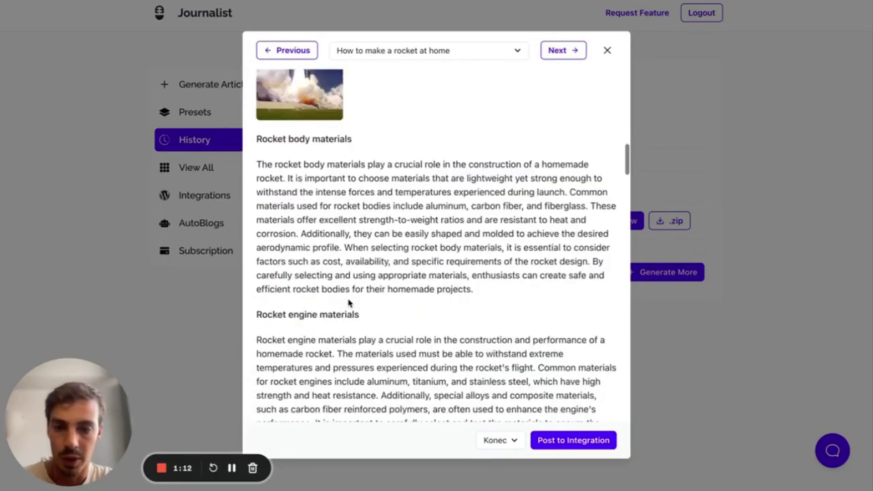
scroll(355, 286, "down", 20)
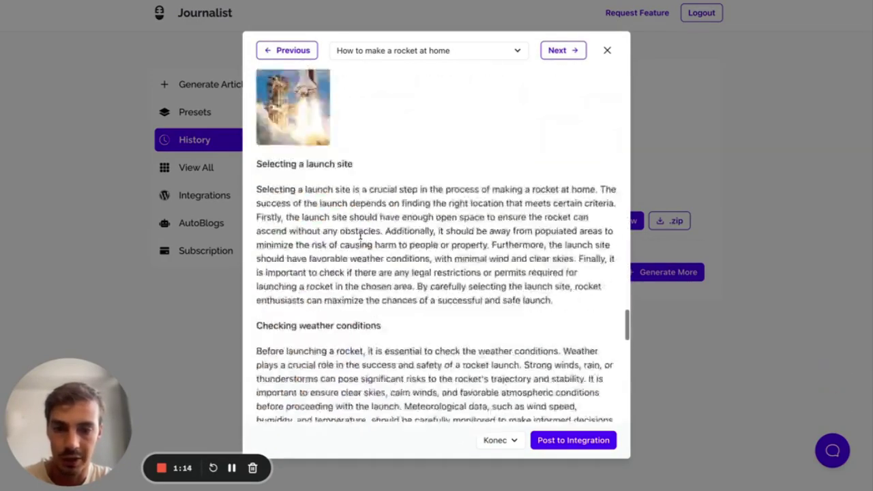
scroll(361, 239, "up", 20)
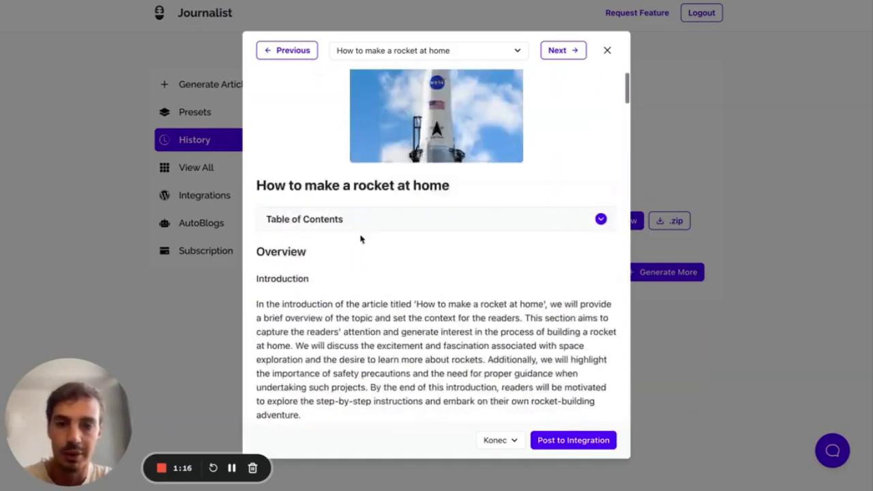
left_click(163, 98)
left_click(171, 112)
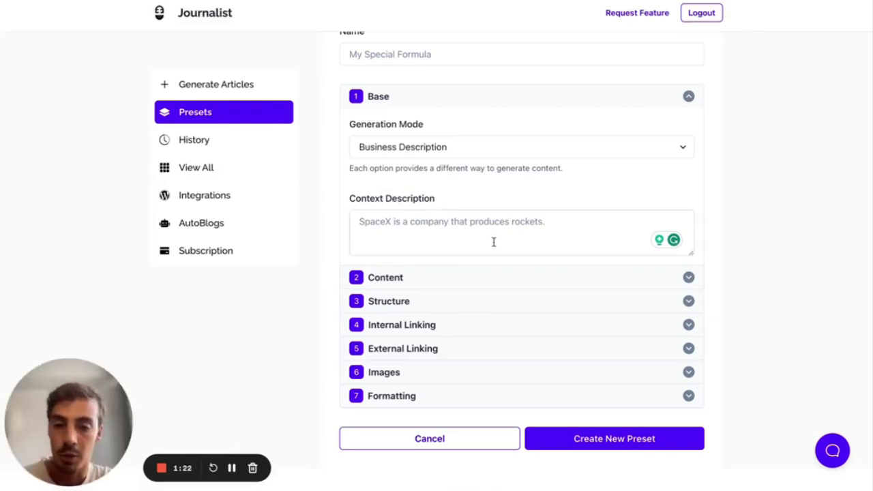
- Switch the preset's Generation Mode to Specific Titles
double_click(355, 197)
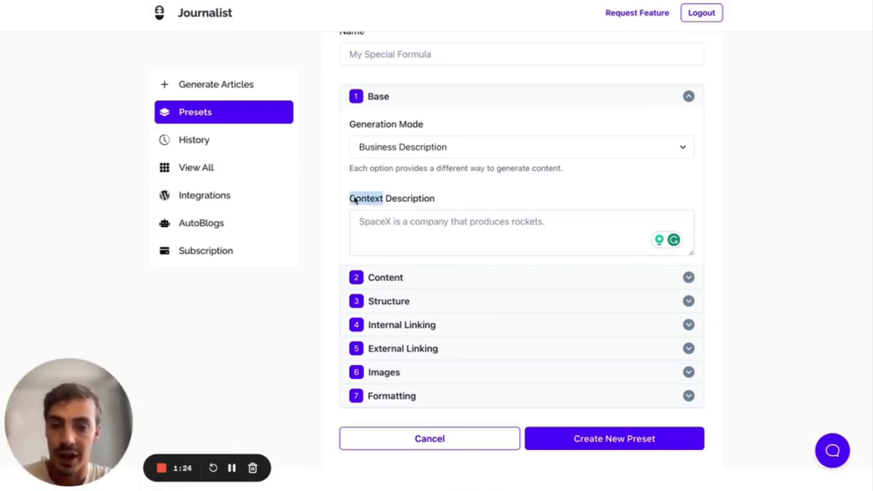
left_click(507, 198)
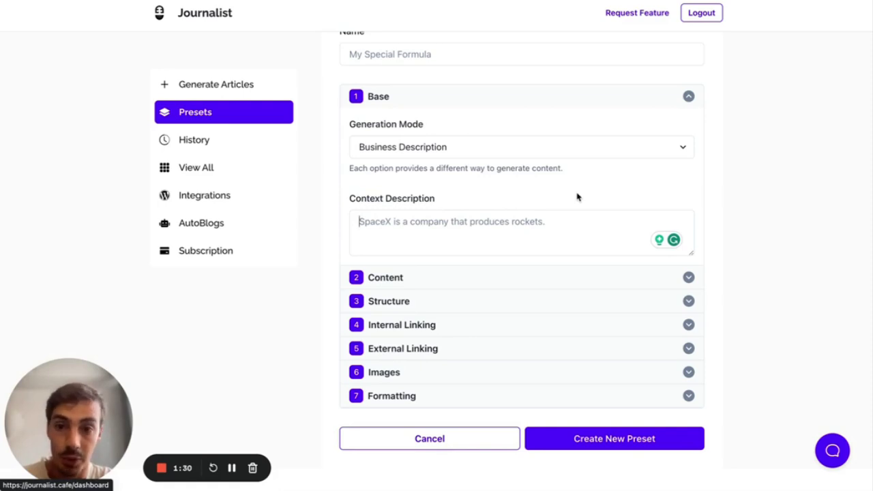
left_click(469, 151)
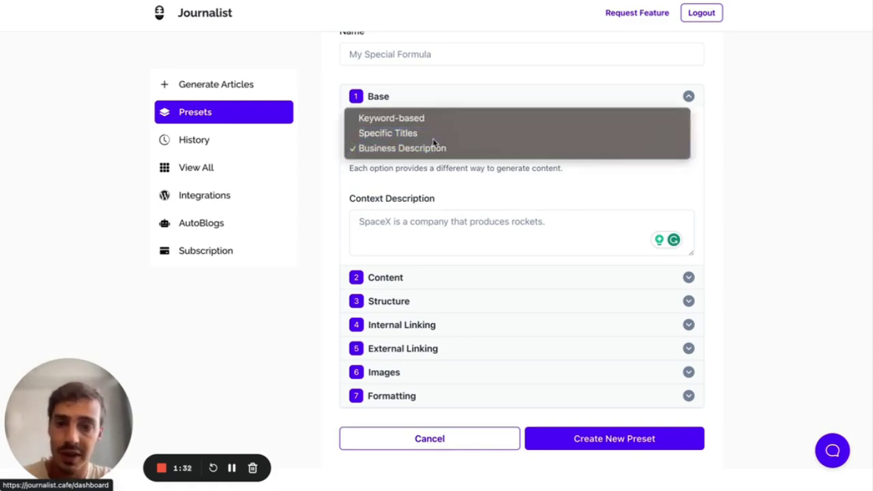
left_click(433, 140)
scroll(483, 190, "down", 1)
scroll(483, 191, "up", 1)
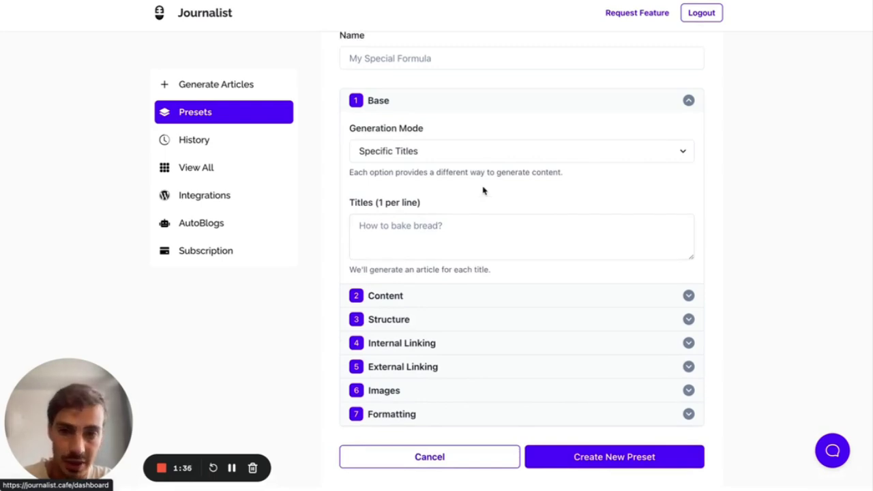
- Switch Generation Mode back to Business Description and return to the request history
left_click(408, 151)
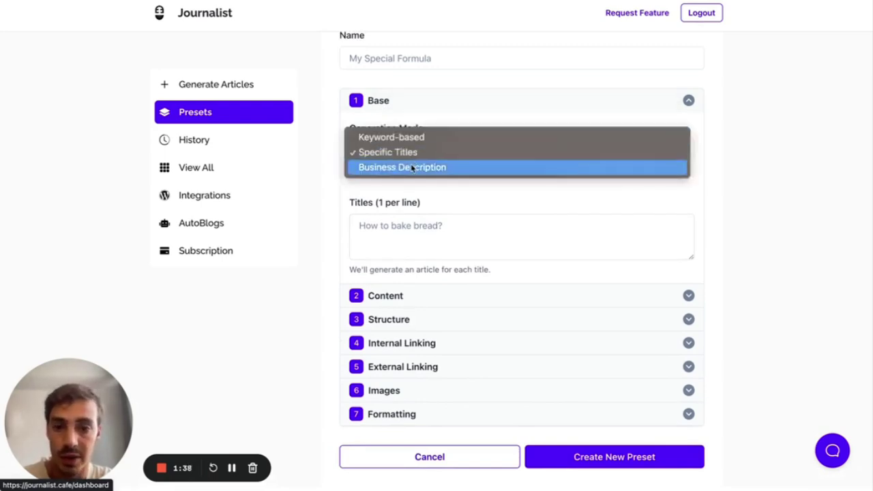
left_click(411, 168)
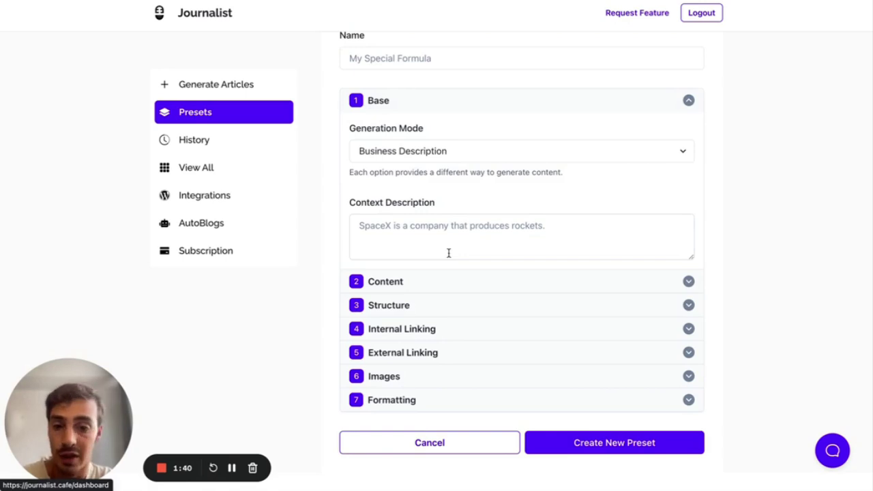
left_click(218, 141)
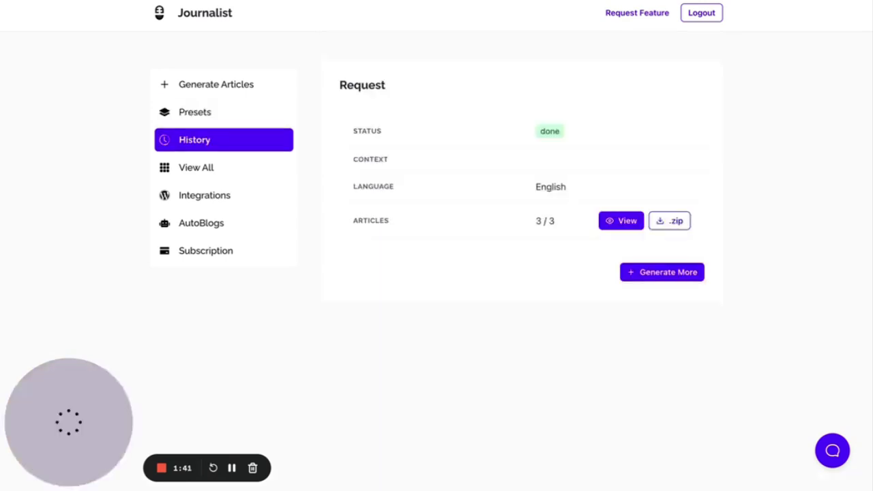
- Preview the TreeHound request's 5 articles, then set the preset's Generation Mode to Specific Titles
left_click(220, 145)
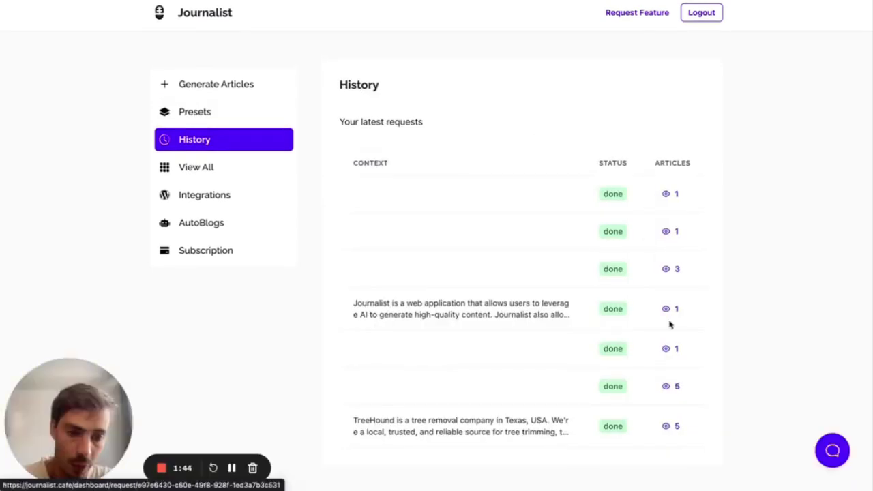
left_click(669, 425)
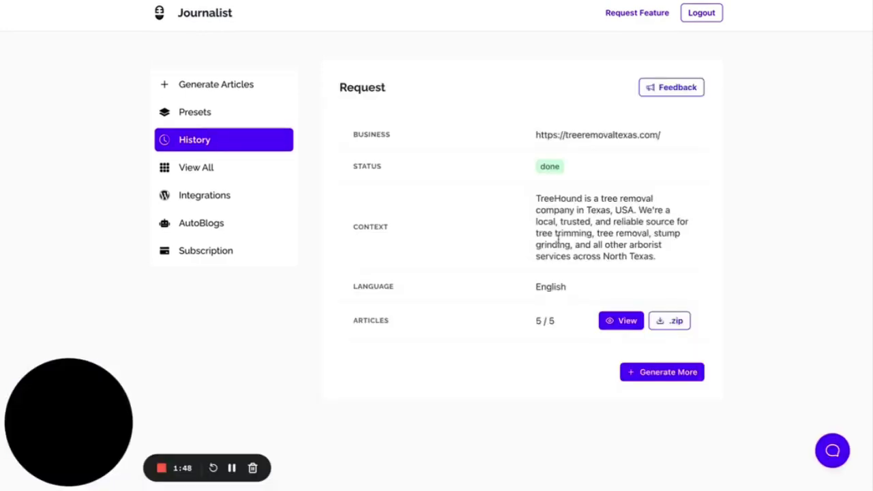
left_click(616, 320)
scroll(473, 280, "down", 10)
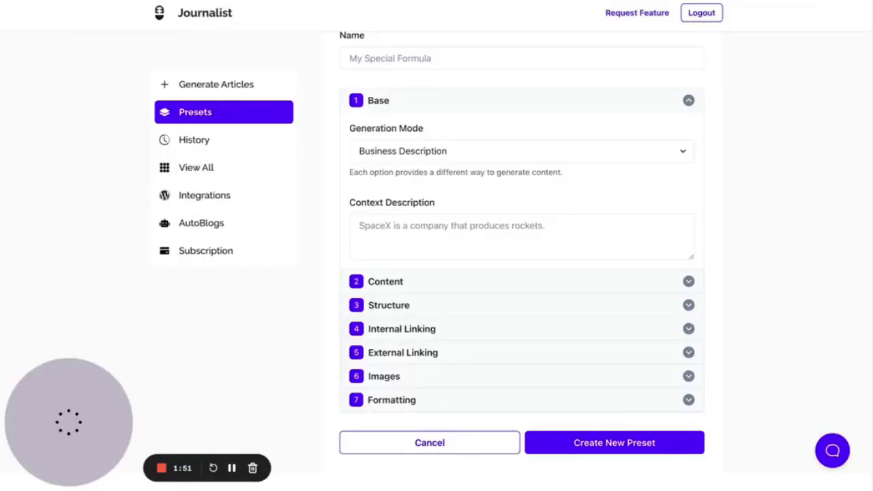
left_click(425, 150)
left_click(412, 137)
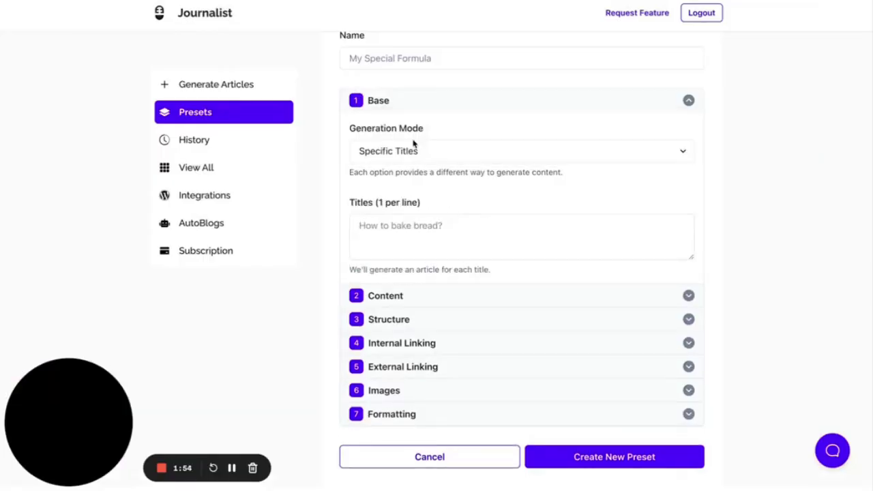
- Enter rocket titles in the Titles box, starting with 'how to make a rocket?'
left_click(452, 227)
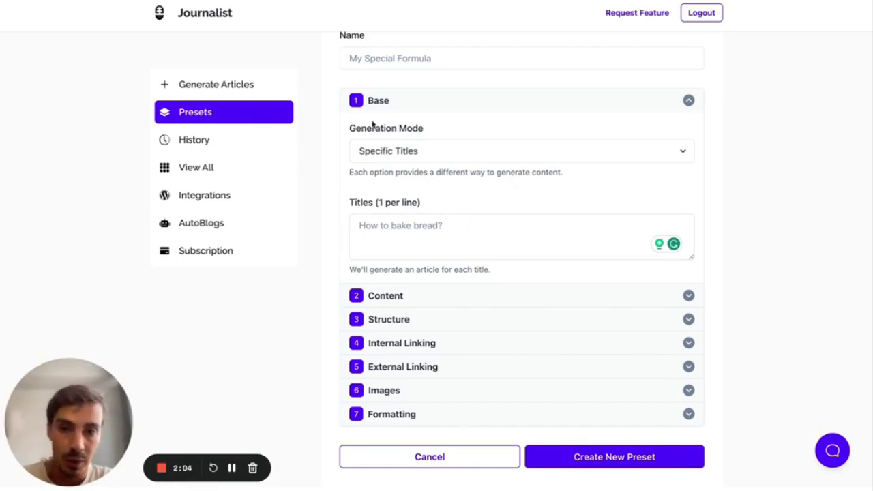
type("how ot make")
key("ctrl+a")
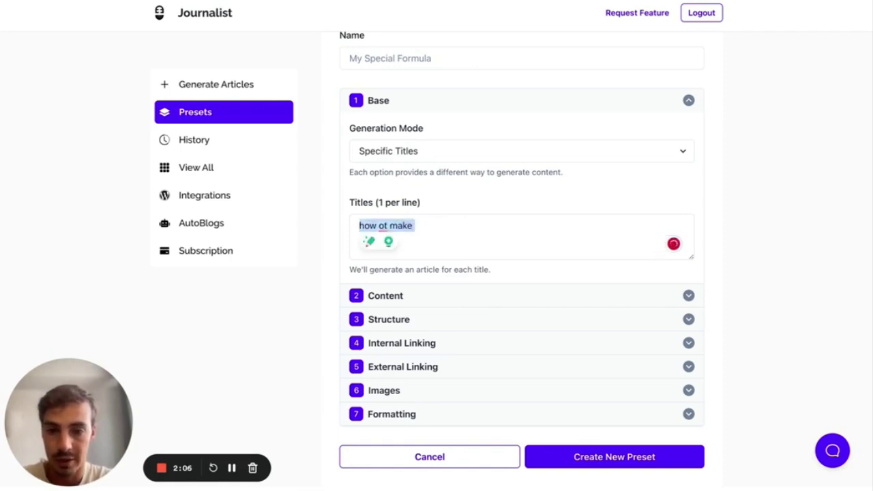
type("how to make a rocket?")
key("Return")
type("top 10 tips to building a hjoomemade rocketcan you build a rocket at home?")
key("Return")
type("how to build a hoemm")
key("BackSpace")
type("memade co")
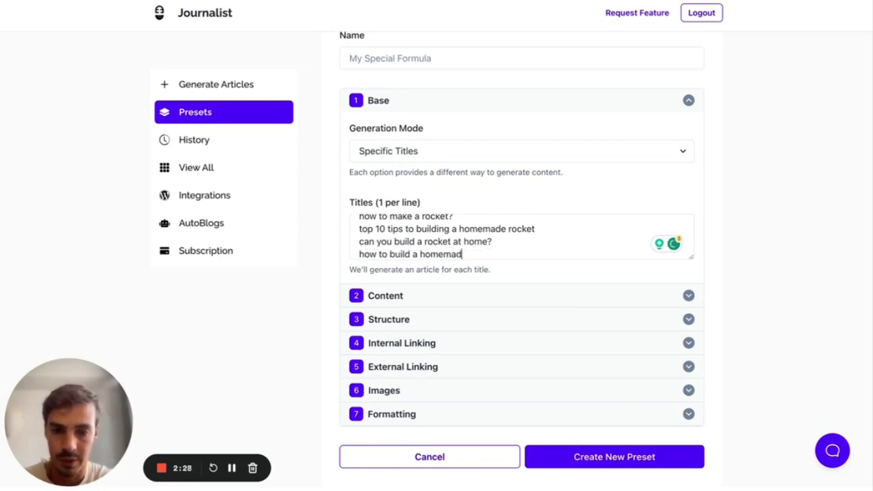
type("rocket")
- Delete the extra third title line from the Titles box
scroll(460, 218, "up", 1)
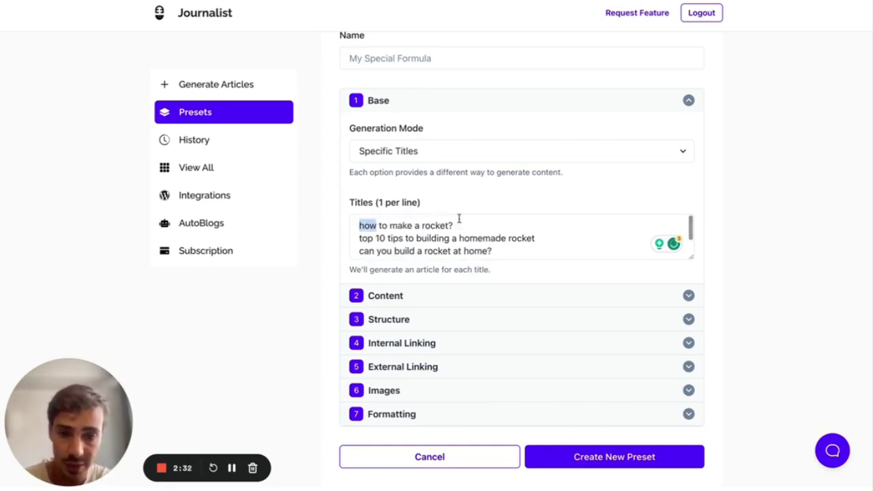
left_click_drag(460, 238, 462, 251)
left_click(492, 251)
triple_click(478, 251)
key("BackSpace")
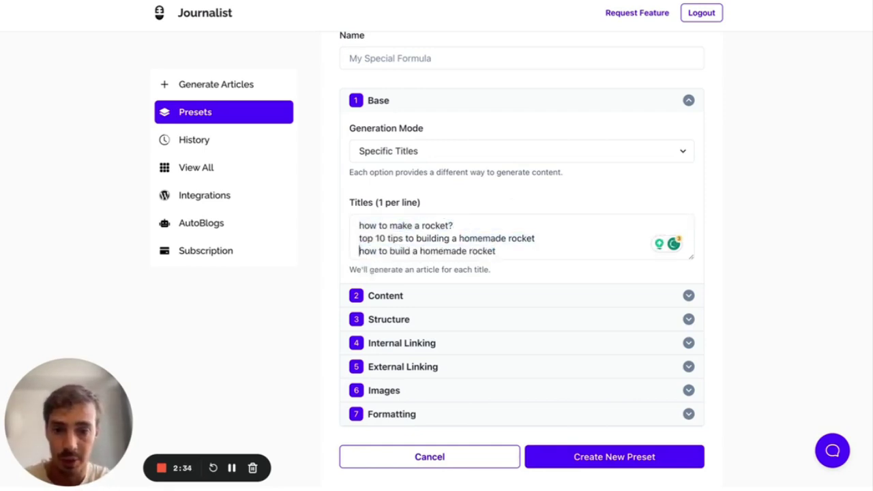
- Change the second title's number to 200: 'top 200 tips to building a homemade rocket'
double_click(380, 238)
type("2")
double_click(379, 238)
key("BackSpace")
type("100")
key("BackSpace")
key("BackSpace")
key("BackSpace")
type("1000")
key("BackSpace")
key("BackSpace")
key("BackSpace")
key("BackSpace")
type("200")
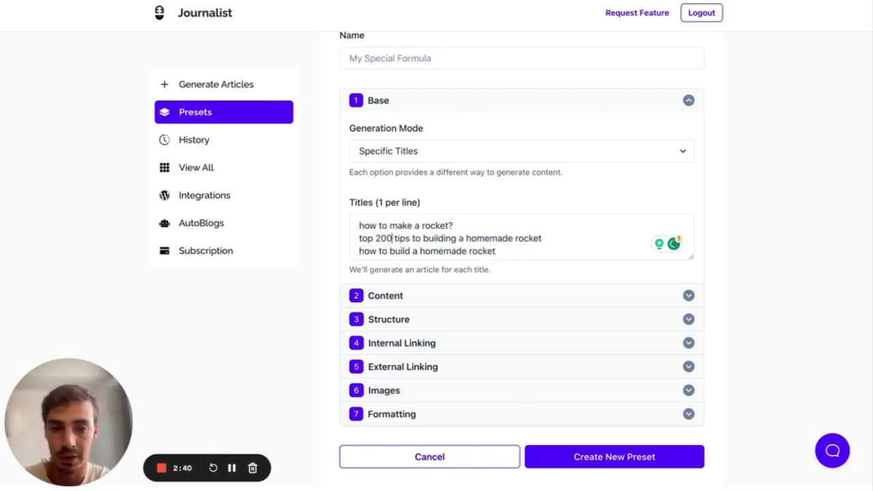
left_click_drag(506, 251, 317, 253)
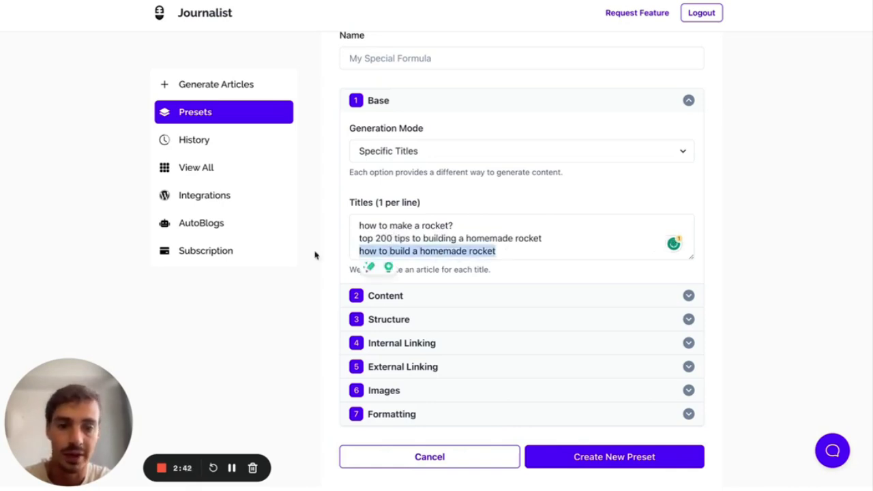
left_click(524, 232)
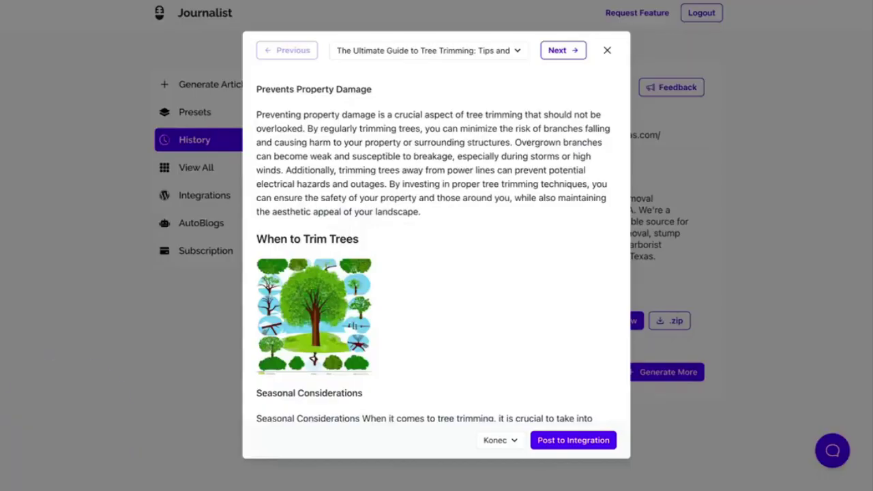
- Switch the preset's Generation Mode from Specific Titles to Keyword-based
scroll(448, 219, "up", 10)
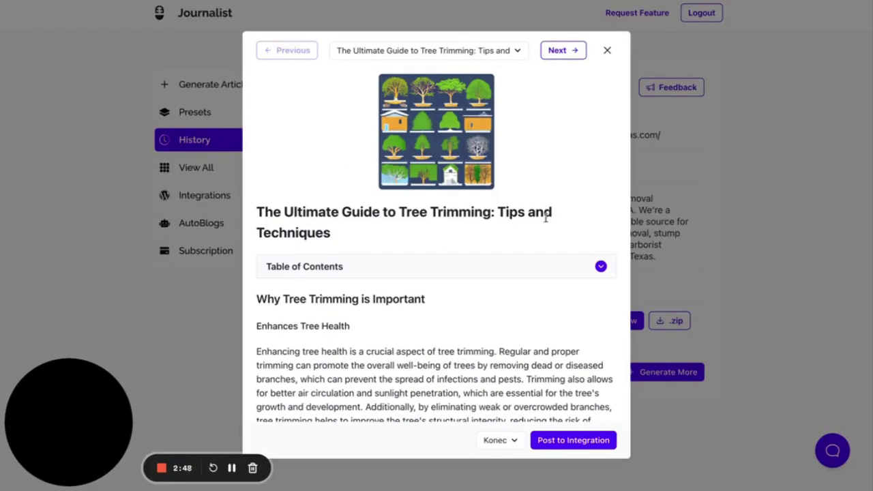
left_click_drag(545, 216, 257, 213)
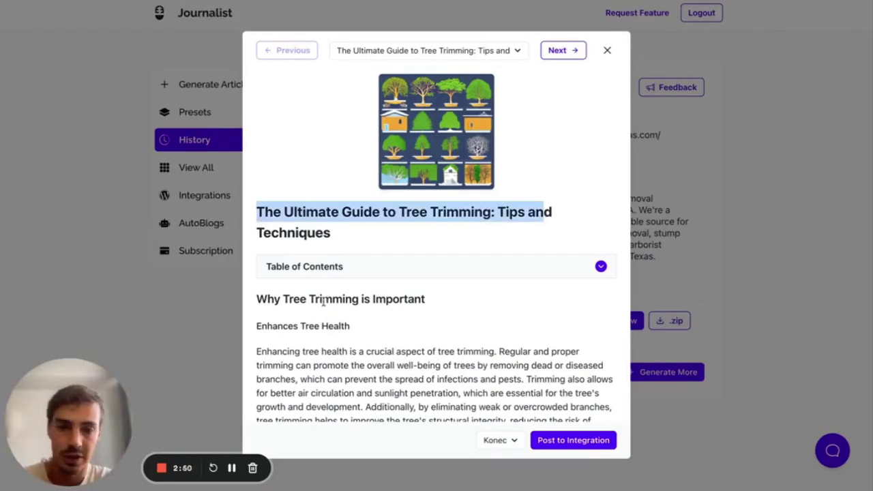
left_click(331, 266)
scroll(332, 260, "down", 10)
scroll(329, 264, "down", 2)
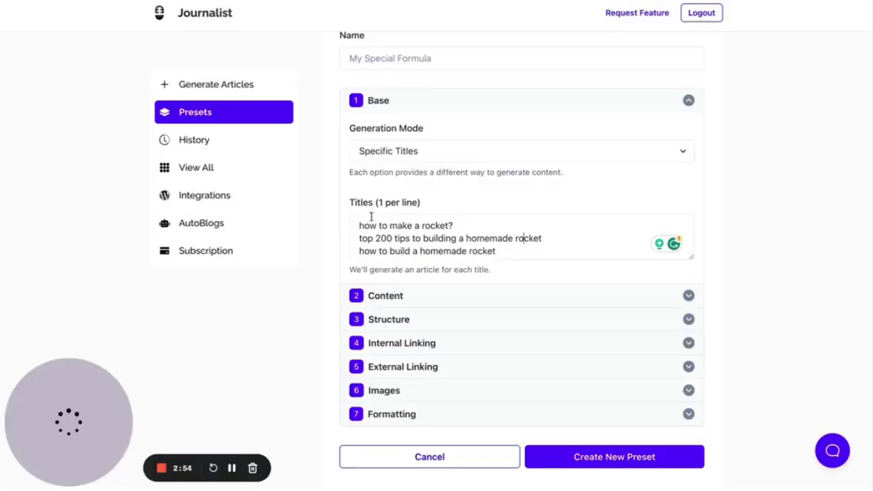
triple_click(352, 205)
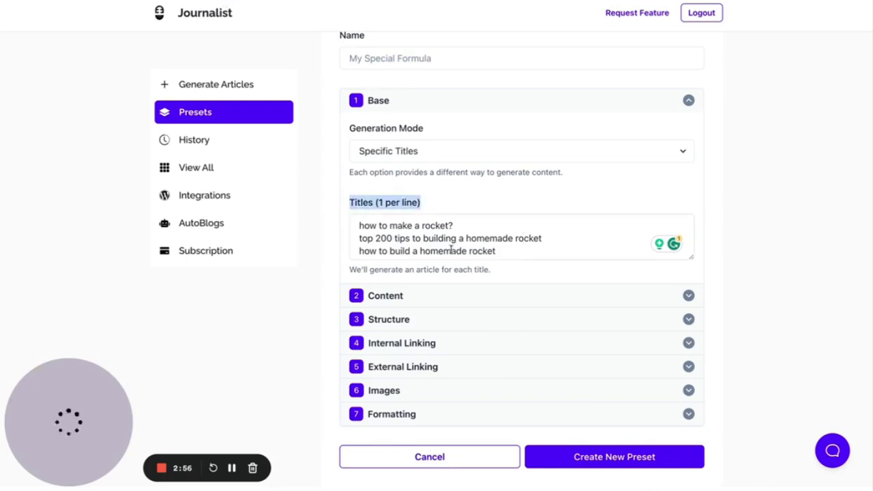
left_click(749, 221)
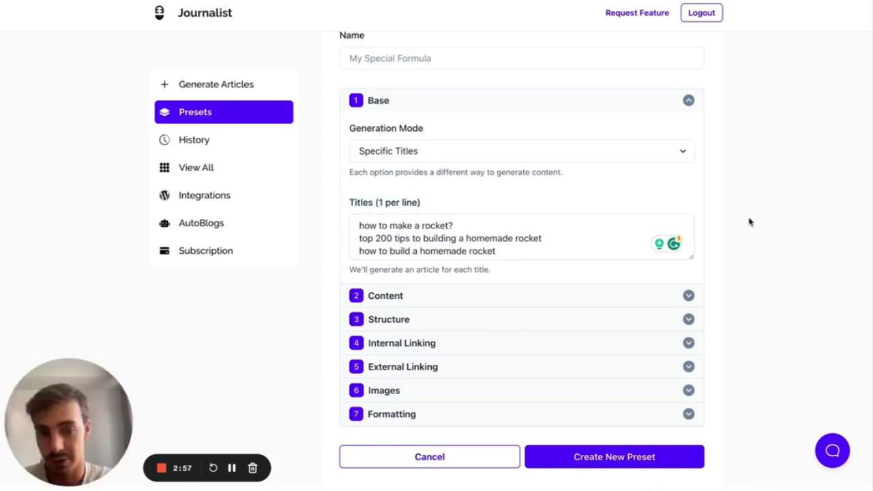
left_click(487, 161)
left_click(438, 141)
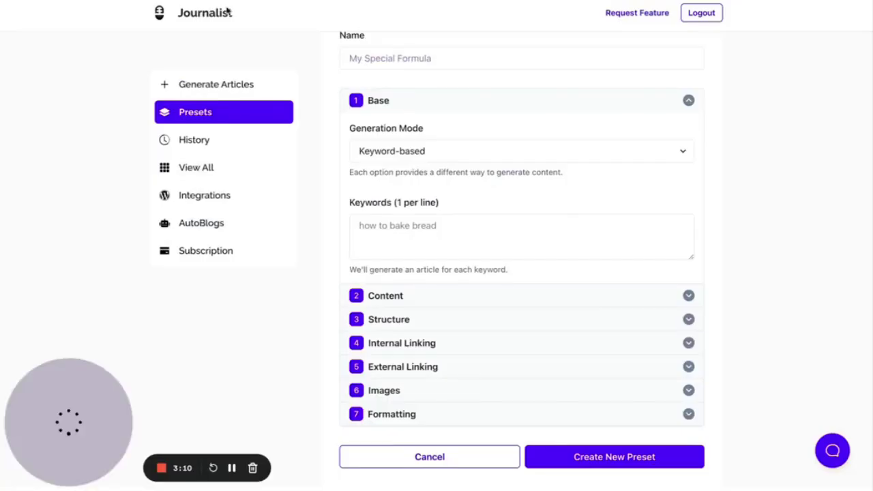
- Click into the empty Keywords box, leaving it blank, and highlight text in the article preview
left_click(415, 216)
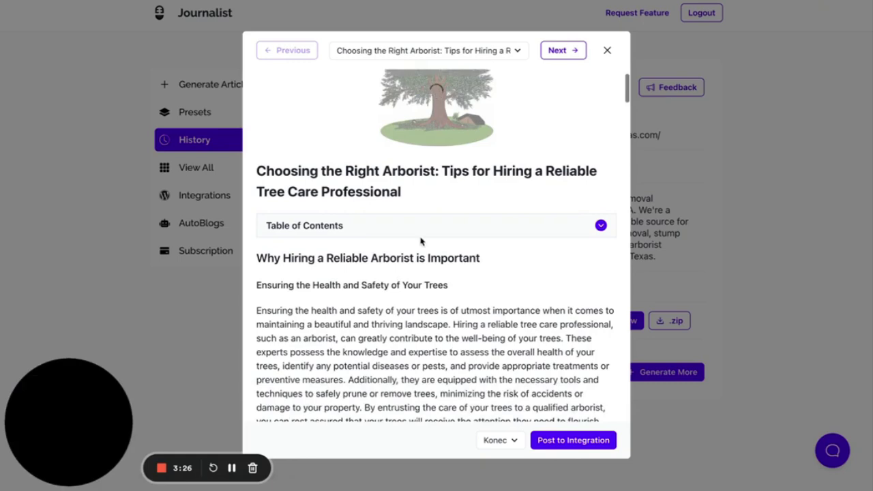
mouse_move(258, 216)
left_mouse_down()
mouse_move(442, 213)
mouse_move(378, 217)
left_mouse_up()
scroll(442, 213, "down", 2)
double_click(322, 246)
triple_click(322, 247)
left_click(345, 234)
double_click(274, 244)
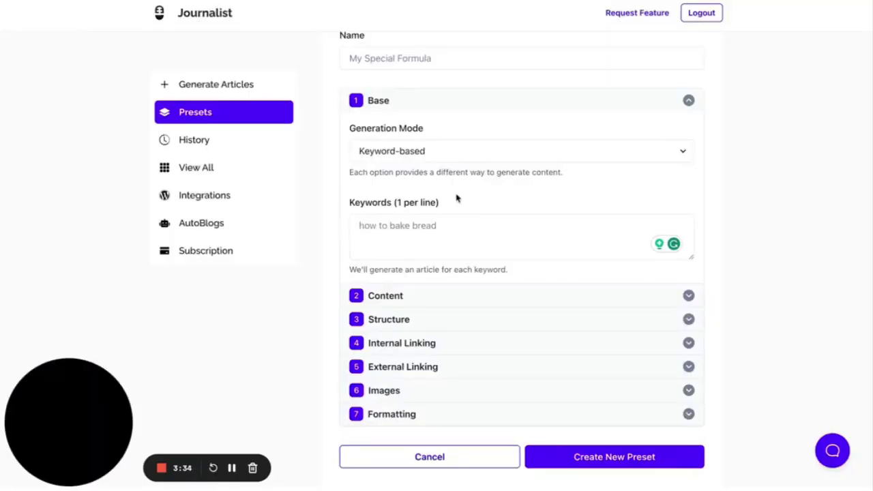
key("Return")
key("BackSpace")
left_click_drag(360, 270, 490, 270)
left_click(571, 264)
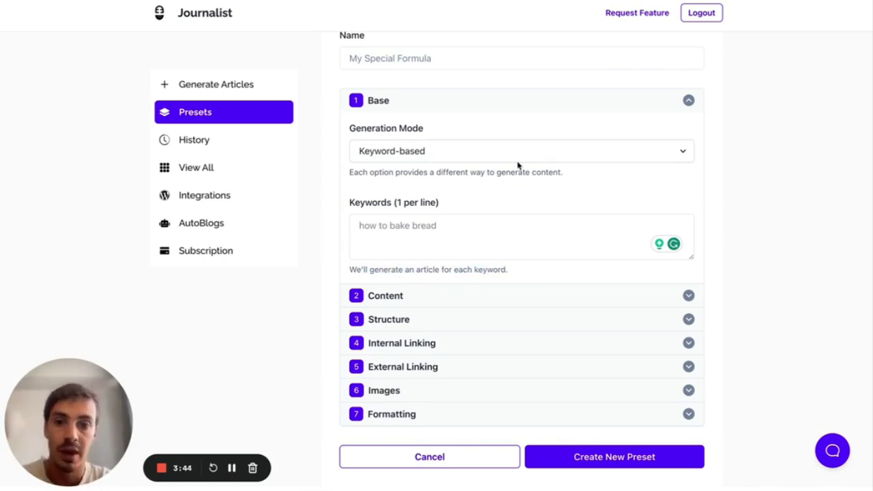
- Keep Keyword-based as the generation mode and collapse the Base section
left_click(518, 156)
left_click(465, 150)
left_click(545, 113)
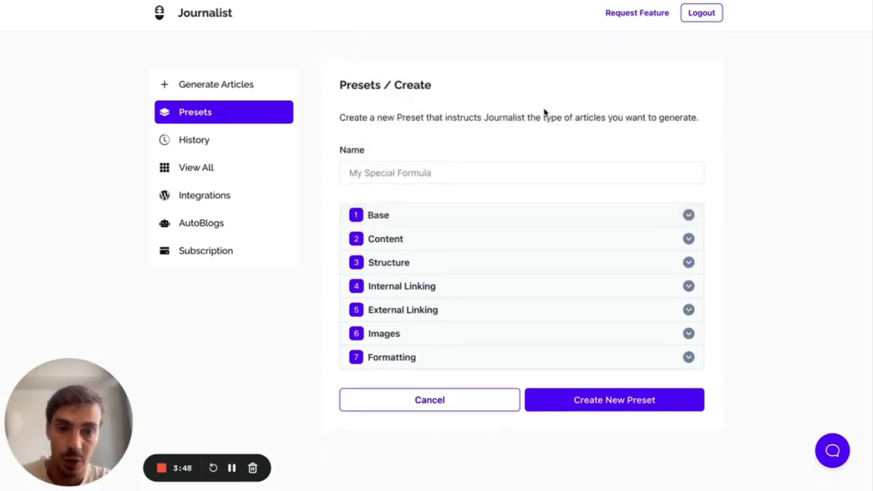
- Expand Content, keep English as the language, and raise Creativity to about 60%
left_click(453, 244)
scroll(453, 245, "down", 2)
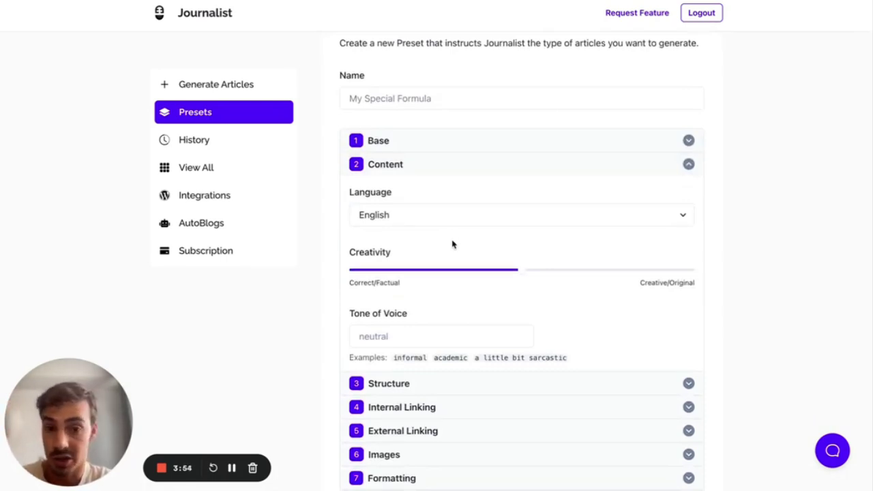
left_click(452, 142)
left_click(440, 193)
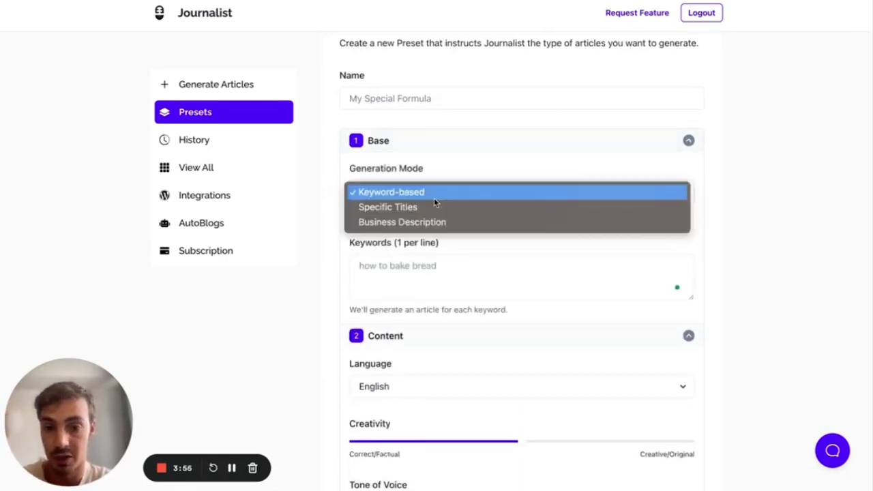
left_click(436, 146)
scroll(433, 202, "down", 1)
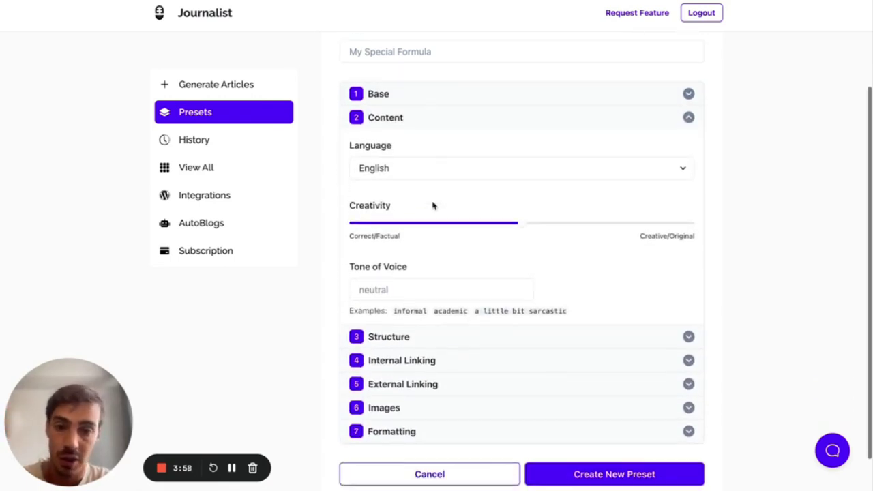
left_click(442, 168)
left_click(442, 164)
left_click_drag(526, 224, 556, 222)
- Switch Customize Headings to Custom, giving one h2 and one h3 row
scroll(379, 265, "down", 1)
left_click(461, 313)
scroll(464, 316, "down", 1)
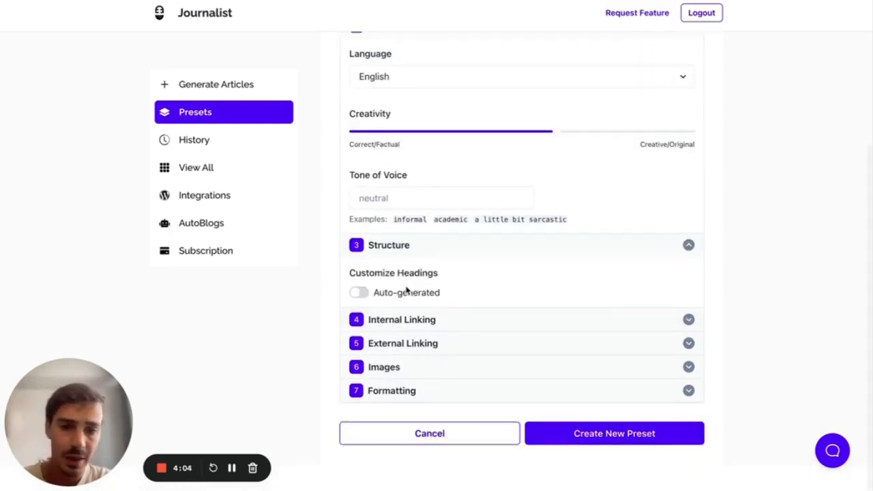
left_click(362, 292)
scroll(470, 300, "down", 2)
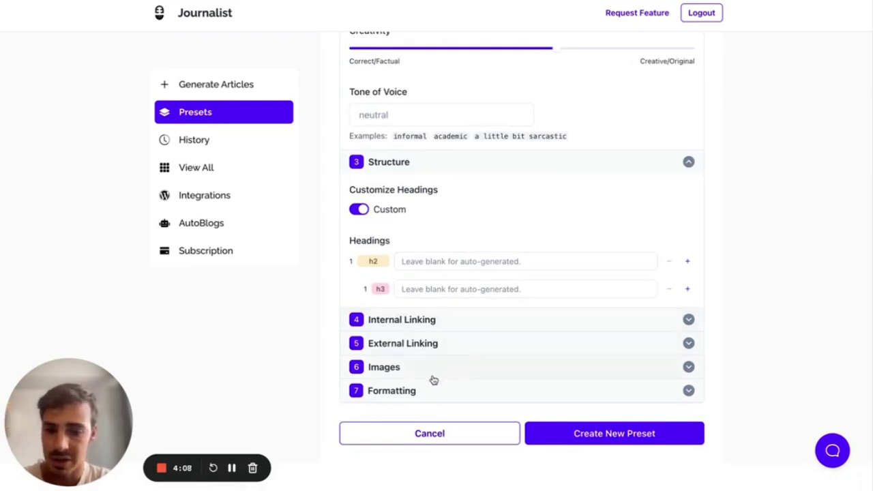
scroll(460, 302, "up", 4)
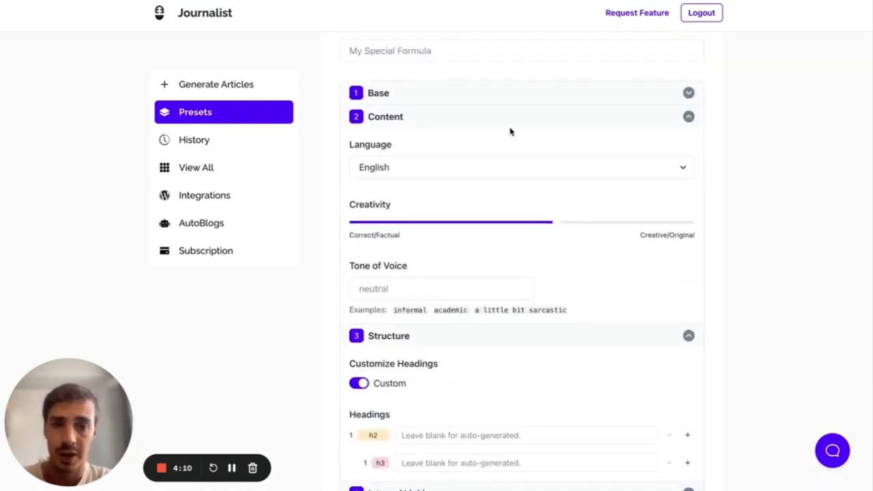
- Collapse Content and reopen Base, leaving Generation Mode as Keyword-based
left_click(496, 130)
left_click(438, 112)
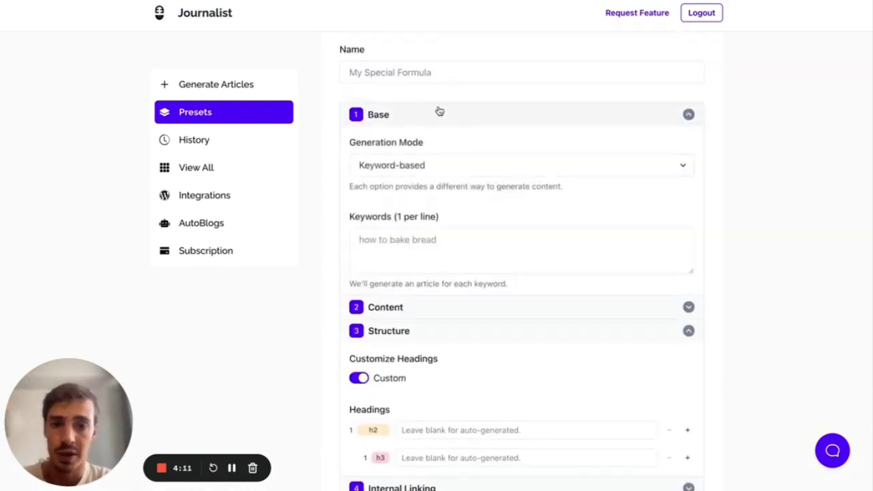
left_click(481, 166)
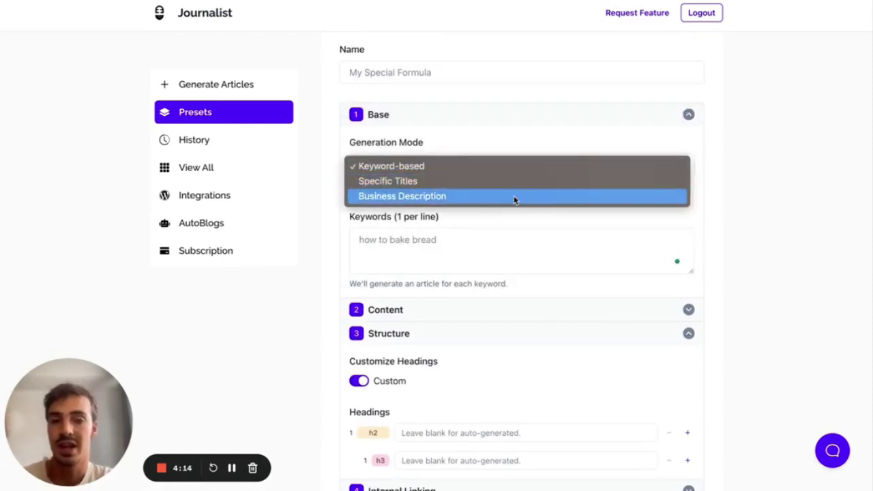
left_click(716, 189)
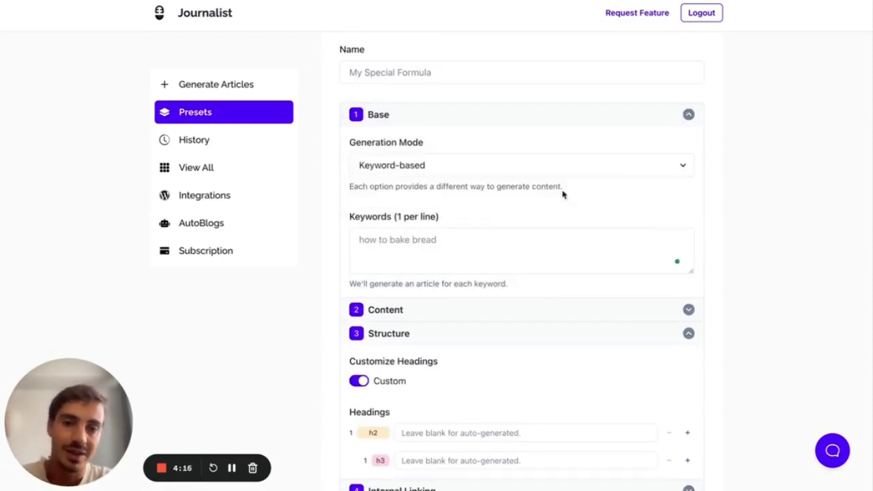
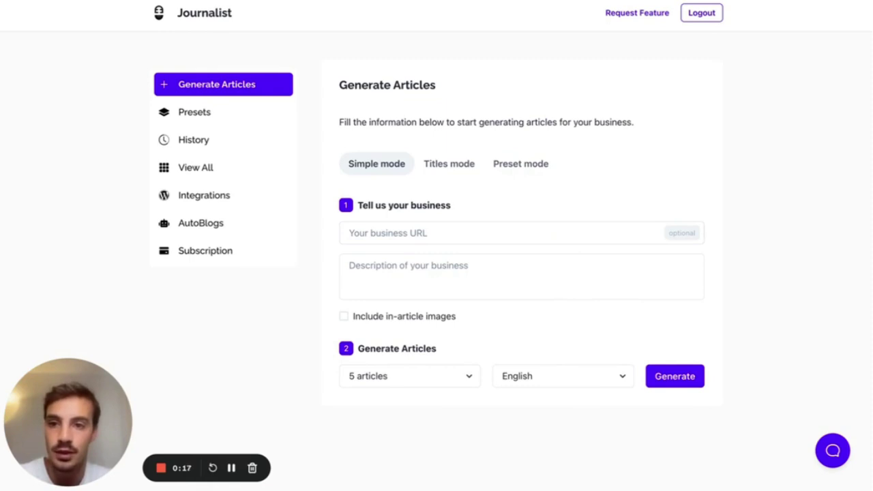
left_click(450, 232)
type("https://journalist.cafe/")
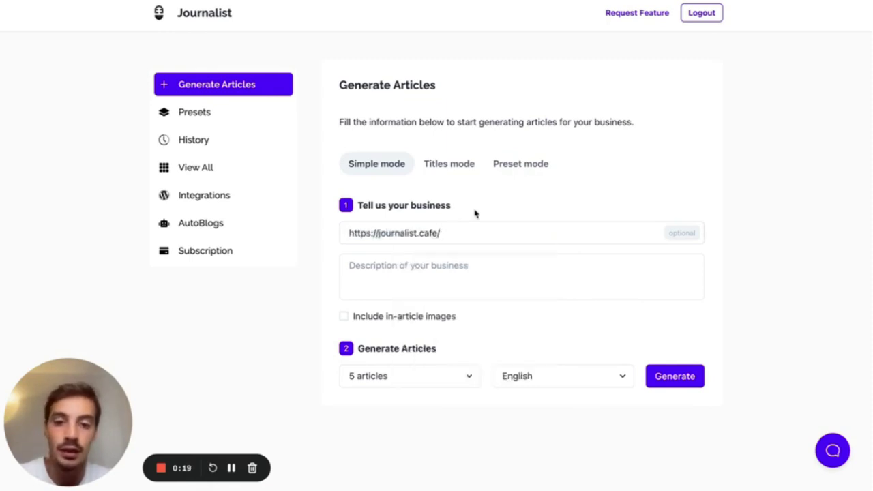
left_click(470, 281)
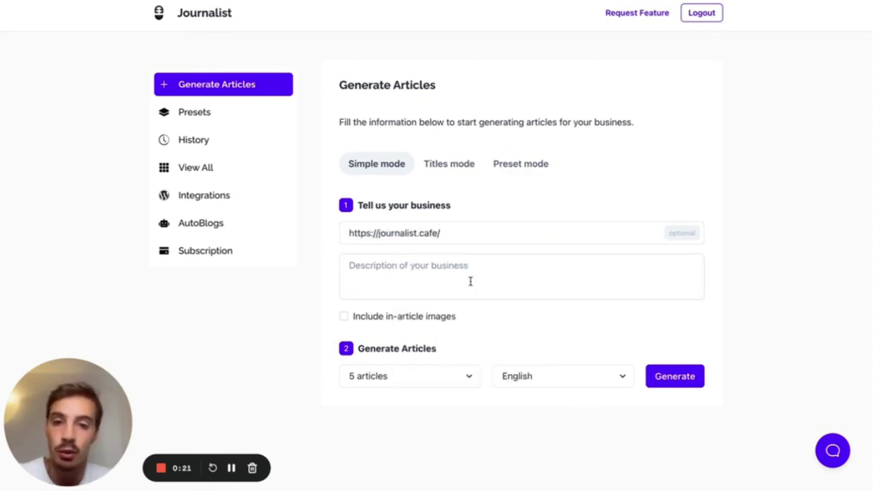
left_click_drag(456, 232, 321, 238)
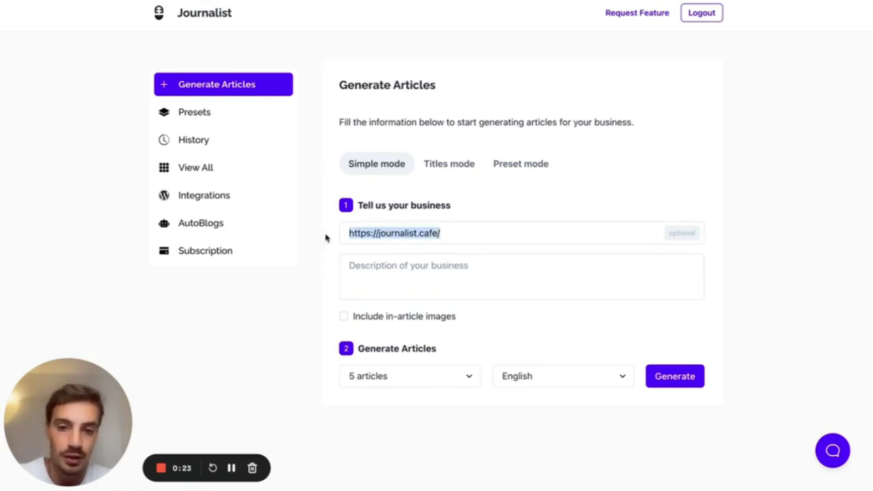
- Write a business description saying Journalist generates high quality AI content and lets users publish it to their blogs
left_click(423, 265)
type("J")
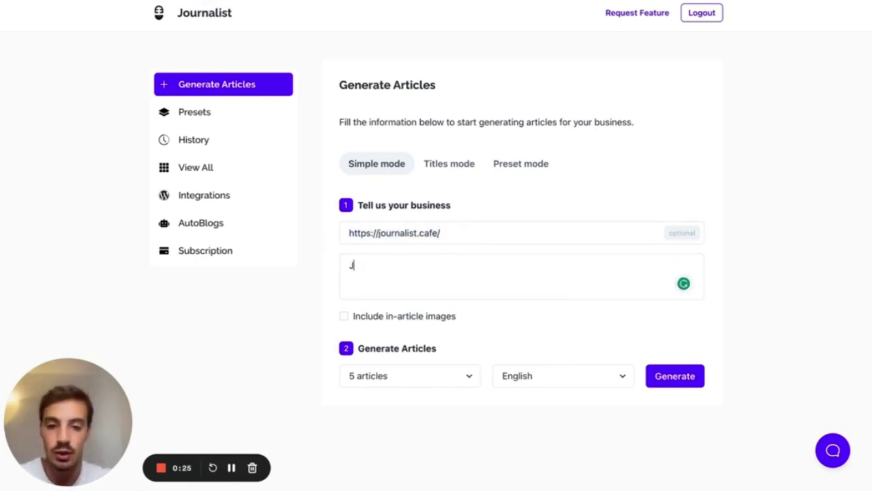
type("ournalist is a web application that allows use")
key("BackSpace")
type("sers to l")
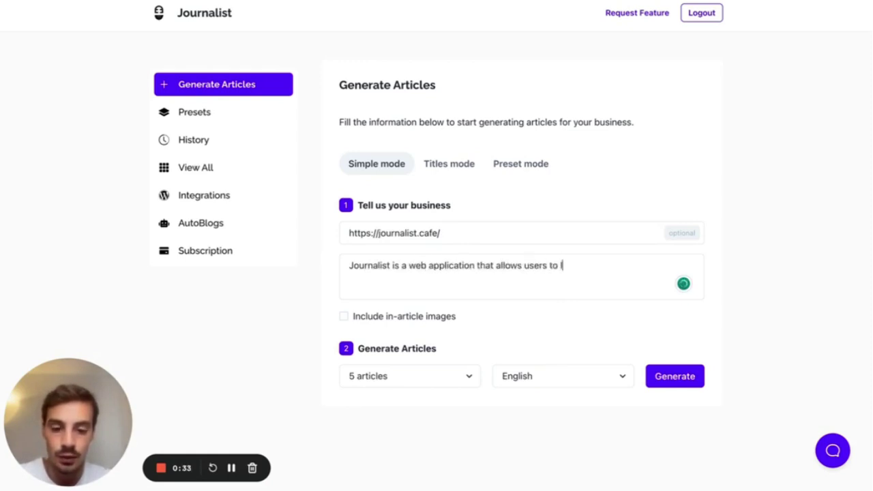
type("everage AI to gene")
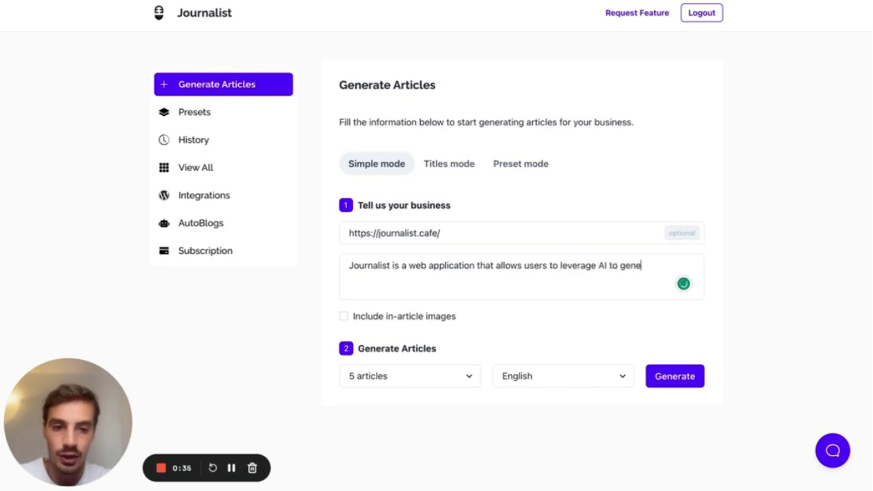
type("rate high quality conte")
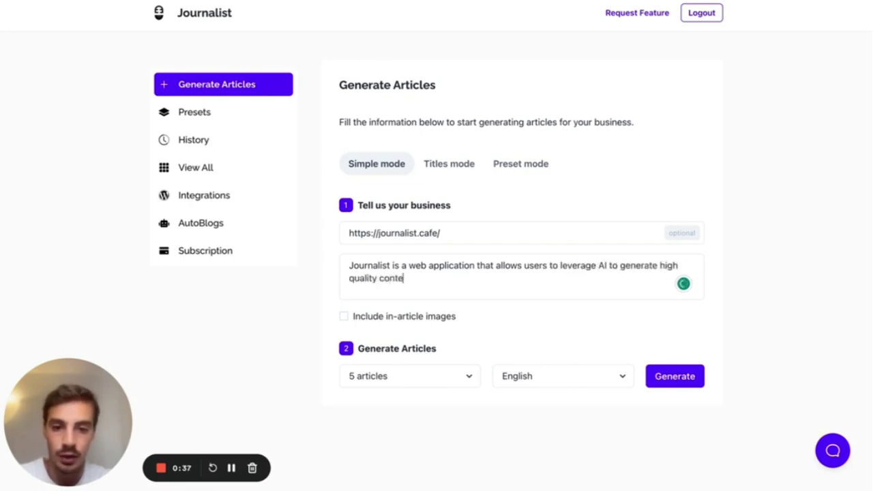
type("nt. Journalist ")
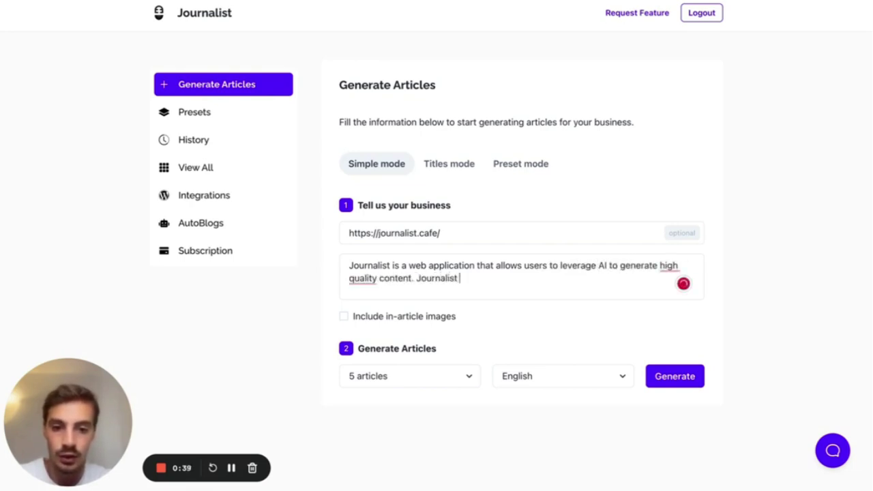
type("also allows users to ")
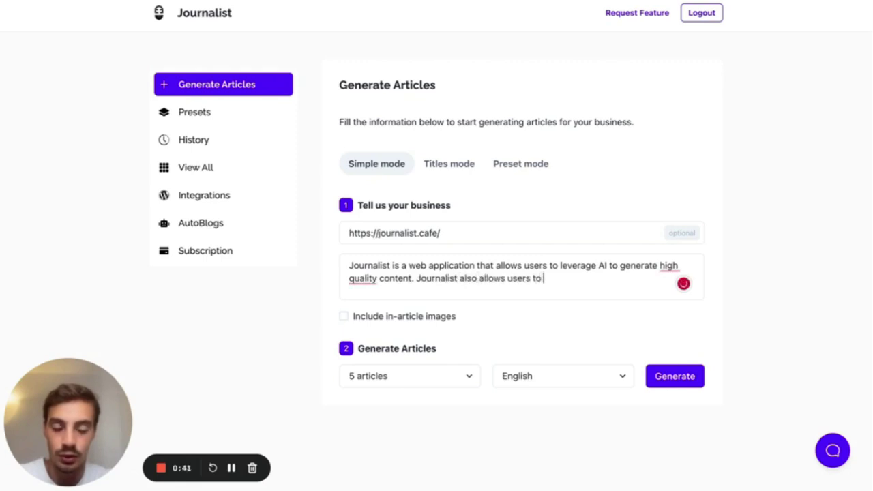
type("automatic")
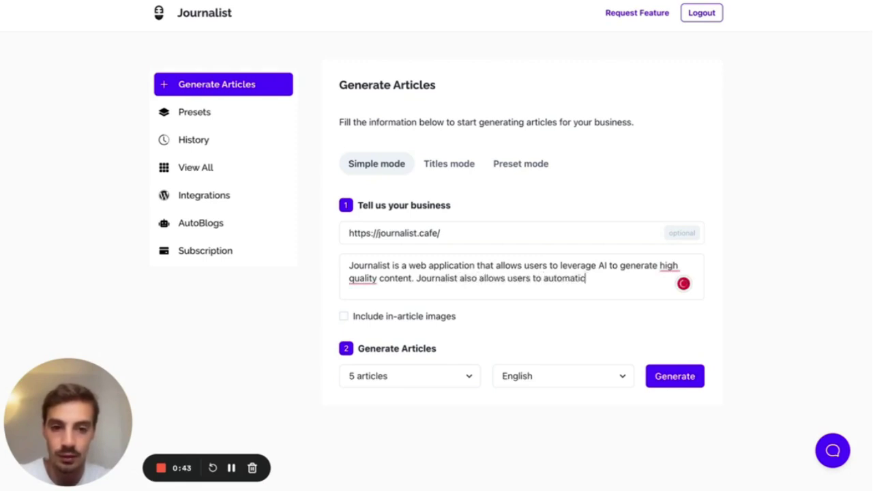
type("ally publish ")
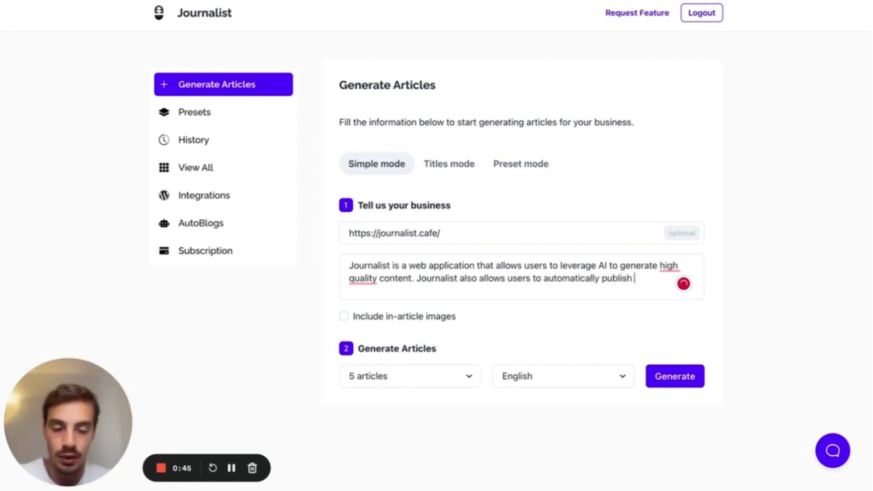
type("the content they")
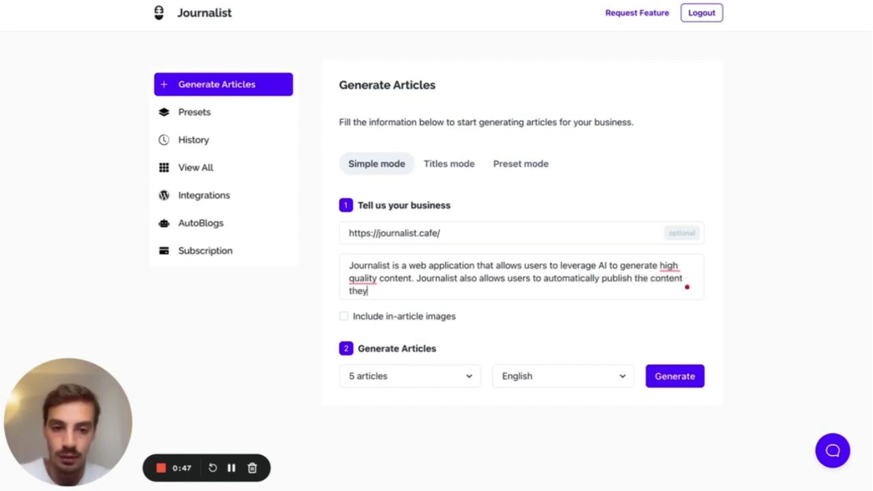
type(" gener")
key("BackSpace")
type("erat eto")
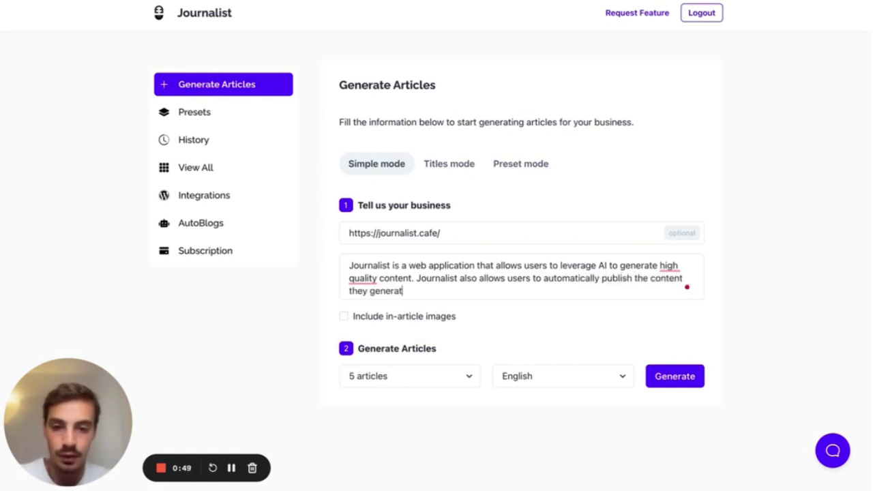
key("BackSpace")
key("BackSpace")
key("BackSpace")
key("BackSpace")
type("e toehri")
key("BackSpace")
key("BackSpace")
key("BackSpace")
key("BackSpace")
type("ht")
key("BackSpace")
key("BackSpace")
type("their")
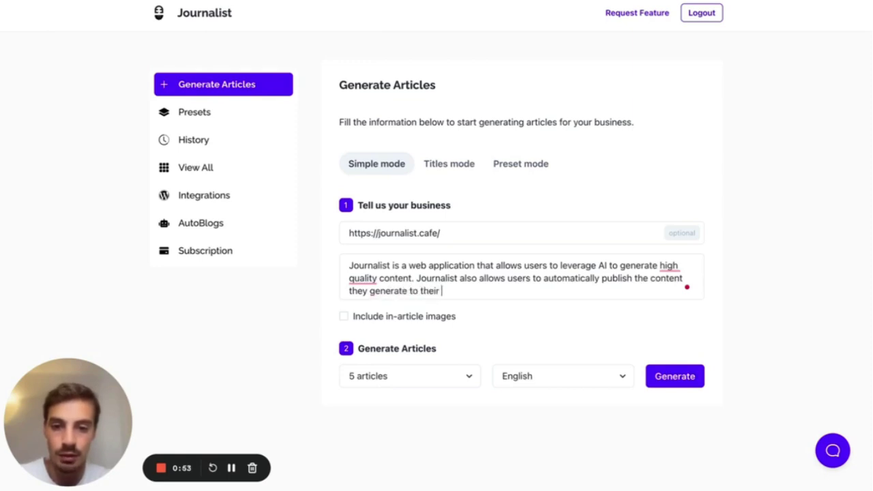
type("logs.")
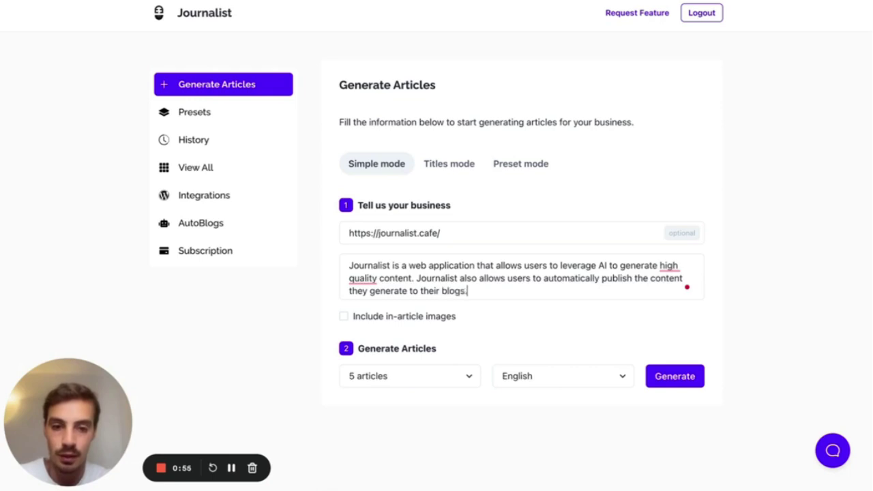
left_click(669, 265)
- Accept the hyphenated 'high-quality' correction, then sketch and clear an on-screen article-layout annotation
left_click(683, 300)
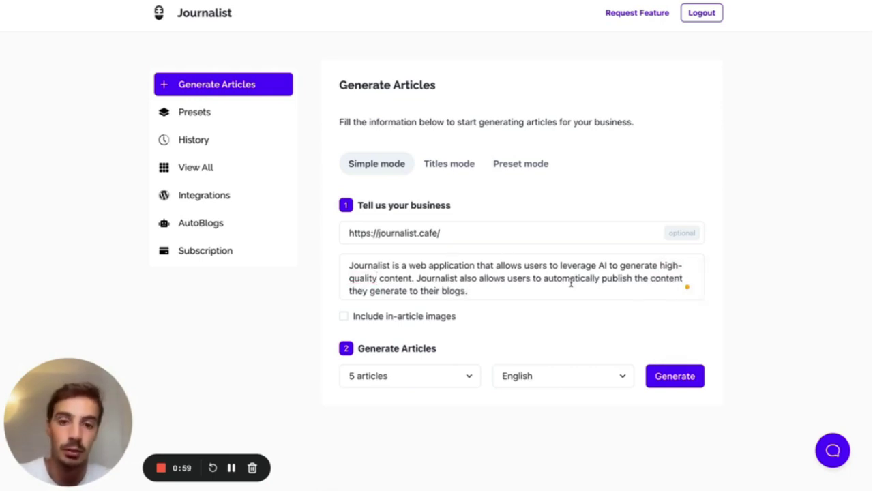
scroll(571, 284, "down", 1)
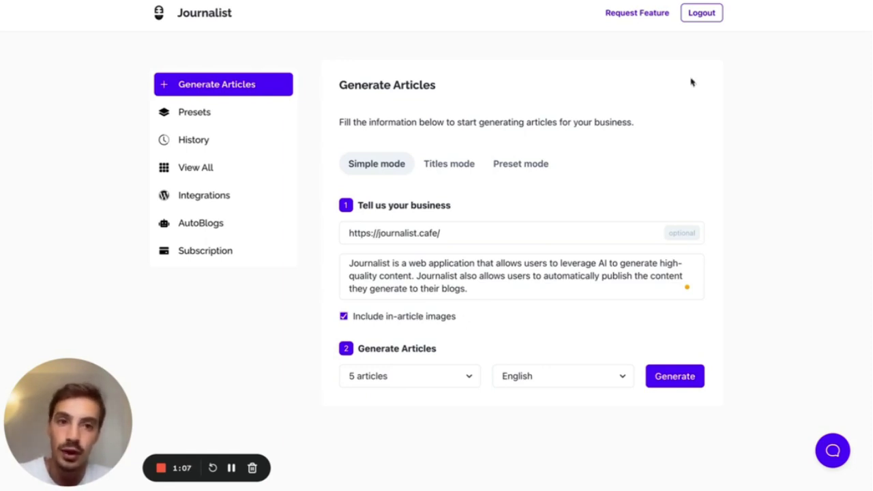
key("alt+shift+d")
mouse_move(663, 59)
left_mouse_down()
mouse_move(663, 154)
mouse_move(740, 63)
mouse_move(663, 59)
mouse_move(727, 63)
mouse_move(708, 82)
mouse_move(680, 72)
left_mouse_up()
mouse_move(670, 97)
left_mouse_down()
mouse_move(712, 98)
mouse_move(679, 117)
mouse_move(706, 127)
mouse_move(702, 148)
mouse_move(698, 135)
mouse_move(677, 136)
left_mouse_up()
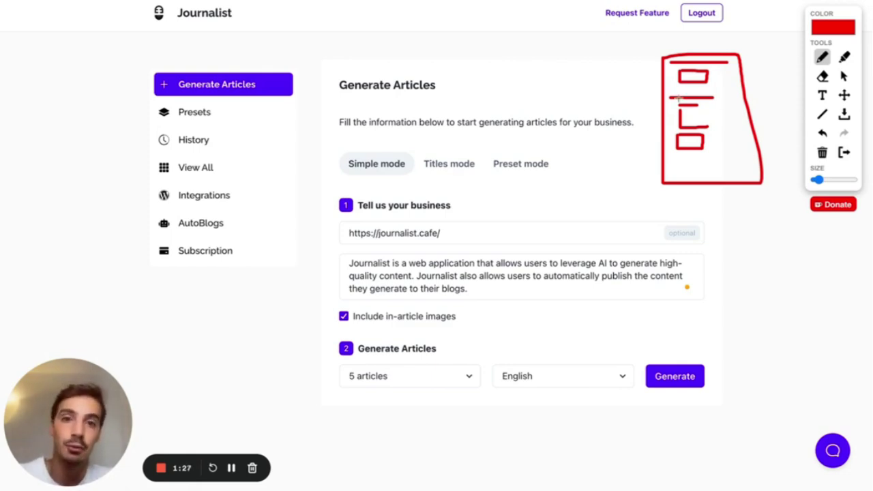
left_click(846, 154)
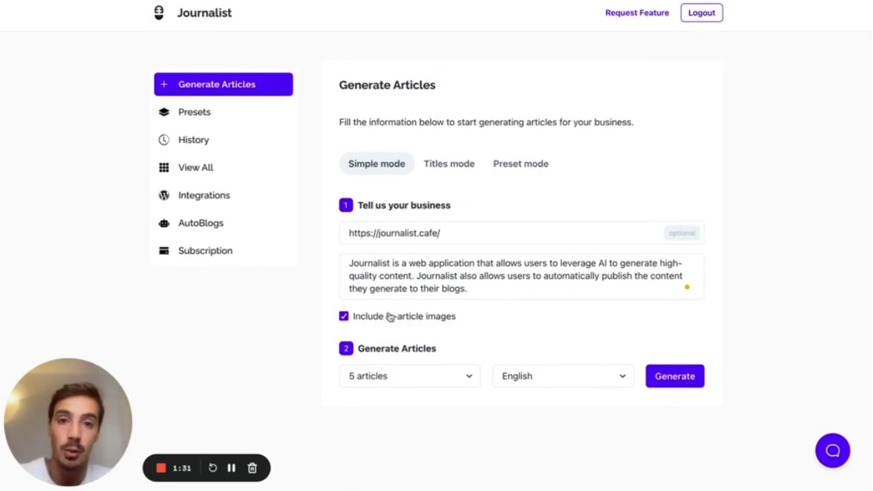
- Set the number of articles to generate to 1 article
left_click(396, 375)
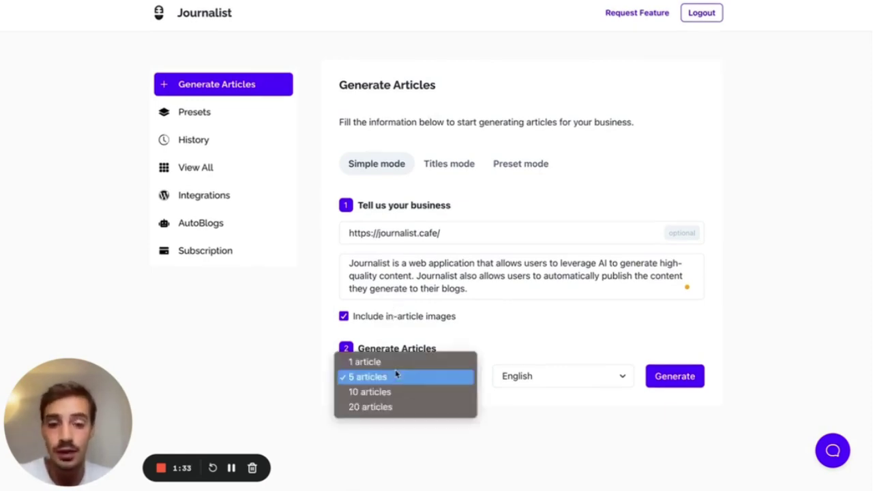
left_click(321, 362)
left_click(391, 374)
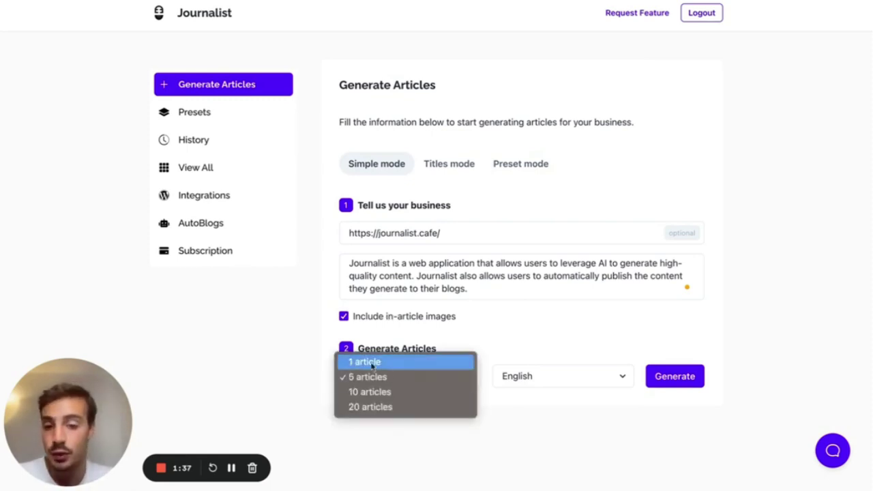
left_click(376, 427)
left_click(379, 377)
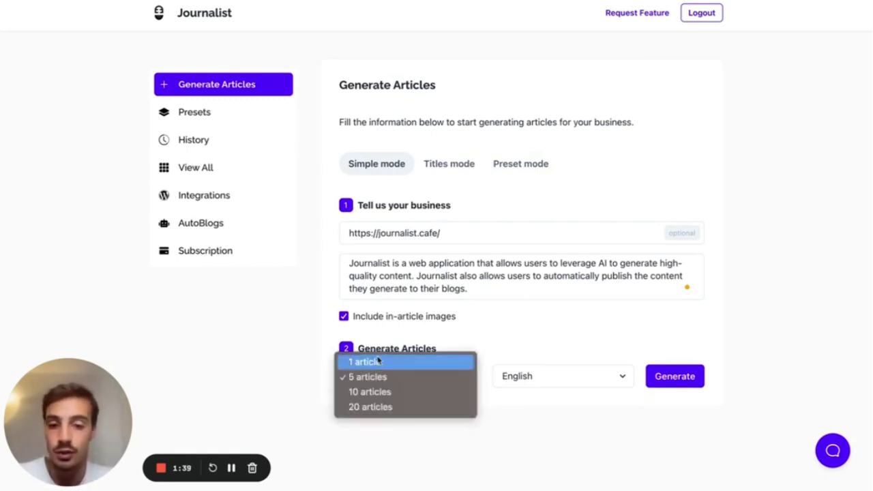
left_click(379, 362)
- Browse the article language list and keep English selected
left_click(516, 386)
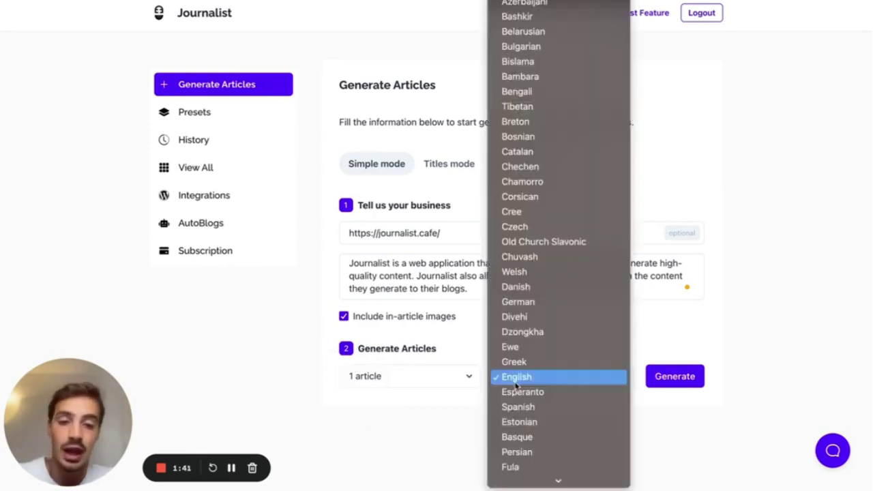
scroll(523, 304, "down", 12)
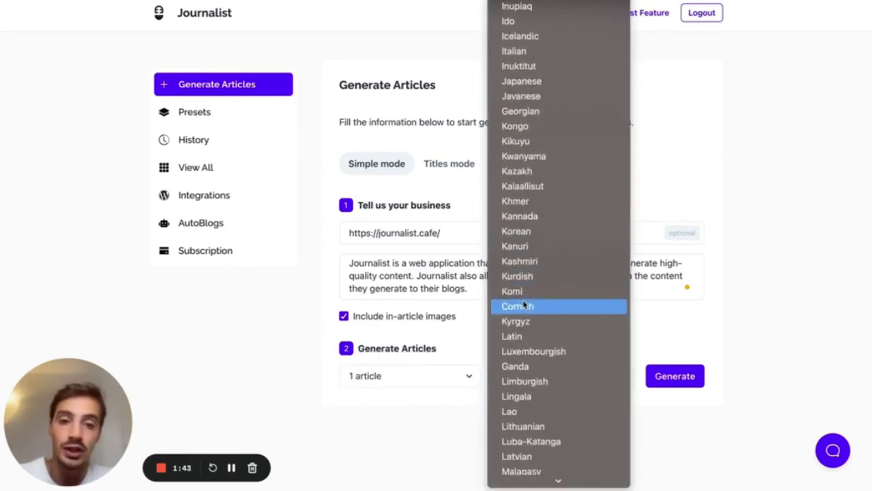
scroll(523, 305, "up", 10)
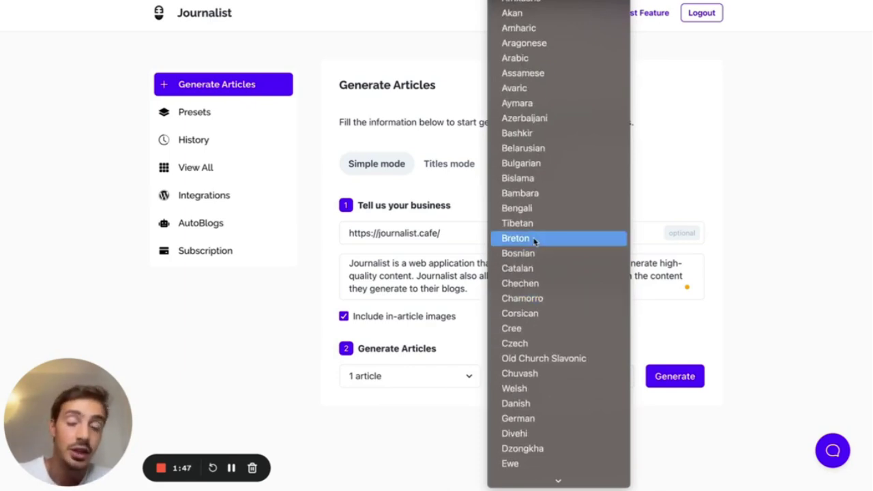
scroll(535, 241, "down", 20)
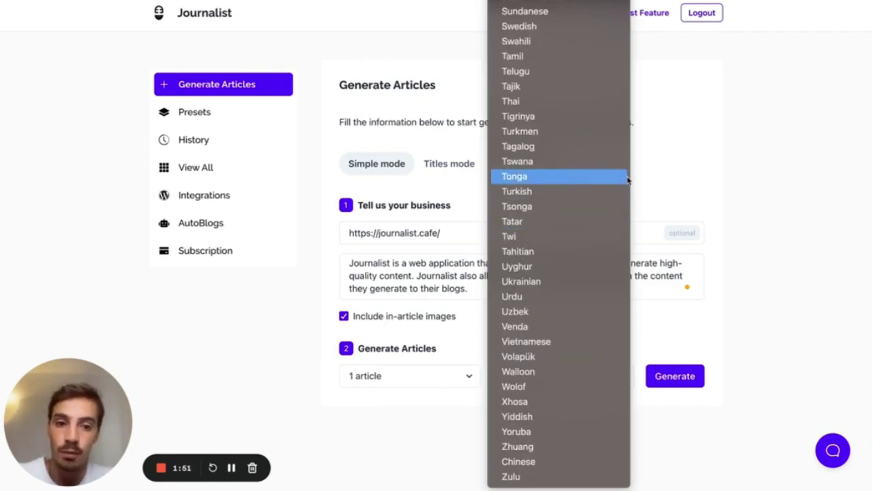
left_click(658, 183)
left_click(553, 382)
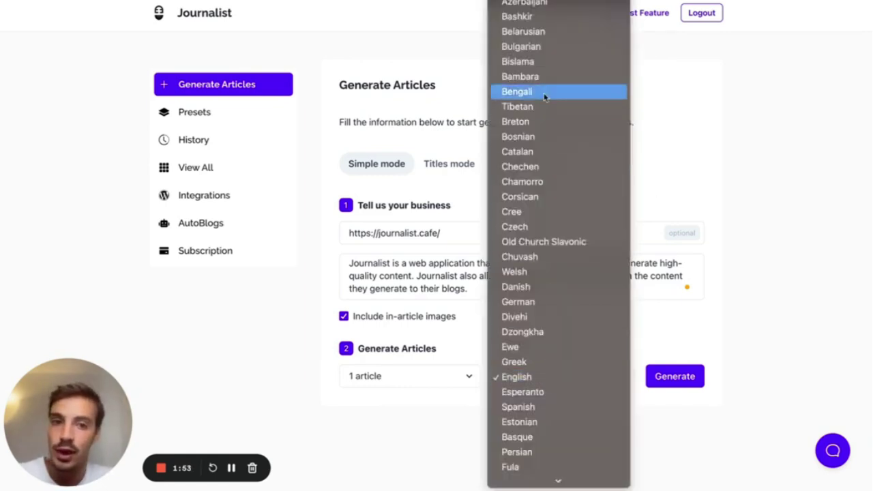
left_click(690, 134)
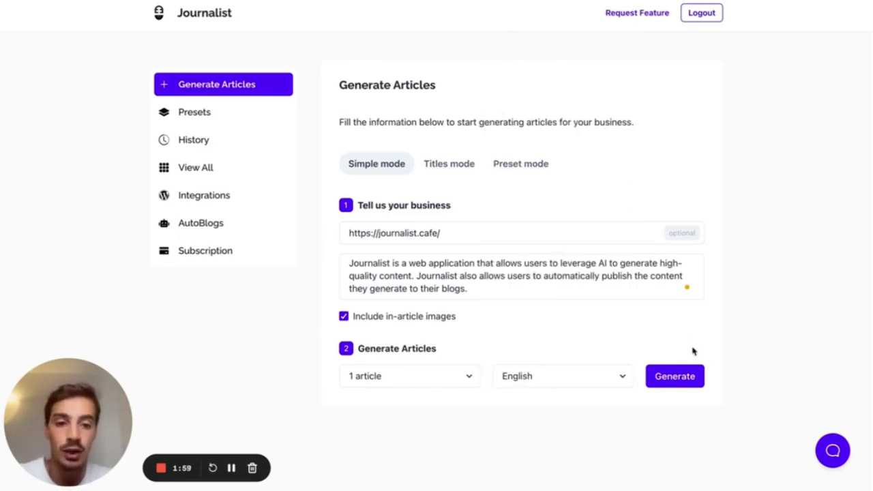
left_click(685, 382)
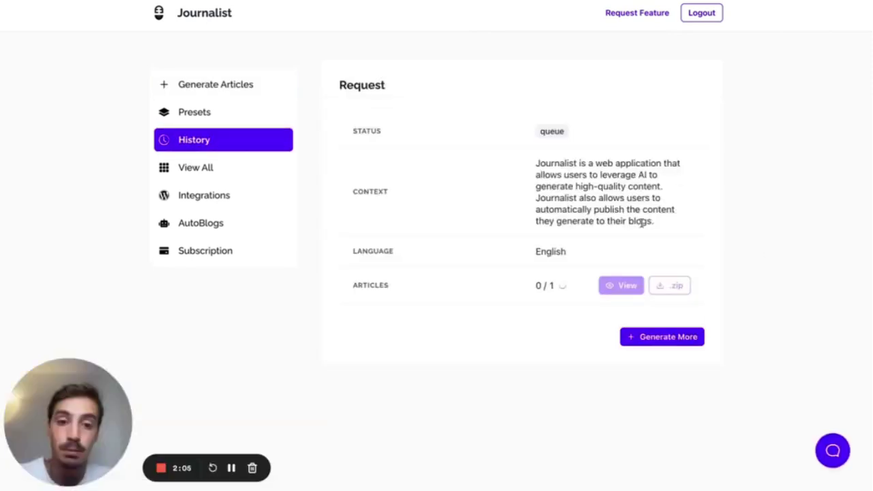
left_click_drag(536, 163, 671, 226)
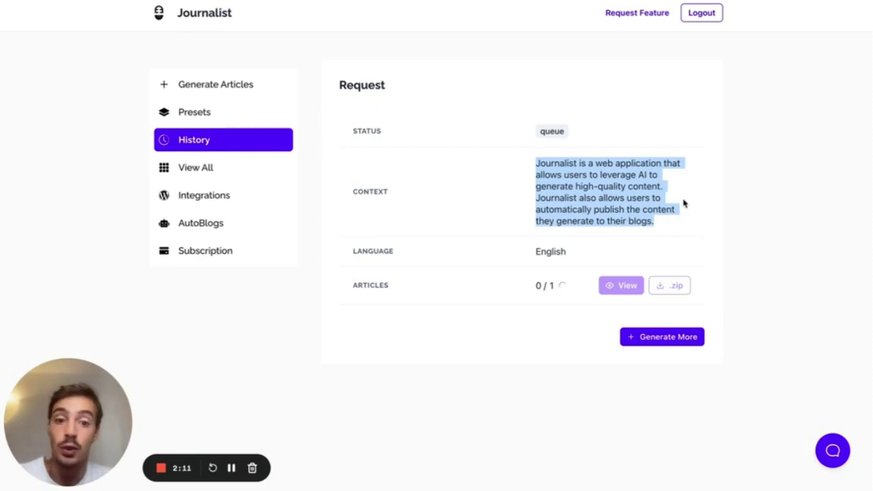
left_click(551, 250)
double_click(551, 250)
left_click(649, 213)
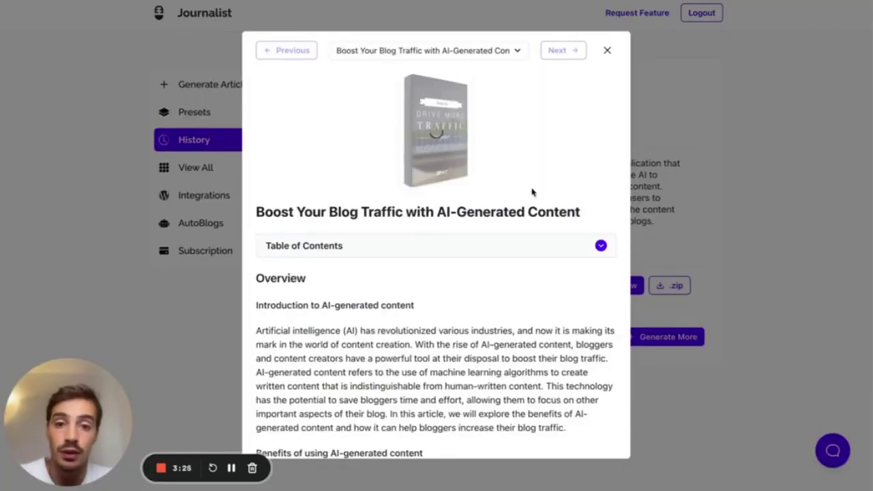
- Read through the generated blog-traffic article, toggling its table of contents, then close the viewer
scroll(525, 205, "down", 2)
scroll(477, 228, "down", 3)
left_click(403, 163)
left_click(404, 164)
scroll(405, 164, "down", 1)
scroll(404, 163, "down", 10)
scroll(367, 206, "down", 20)
scroll(367, 206, "down", 8)
scroll(367, 206, "up", 8)
scroll(367, 206, "down", 10)
scroll(367, 206, "down", 5)
scroll(367, 206, "up", 12)
scroll(367, 205, "up", 1)
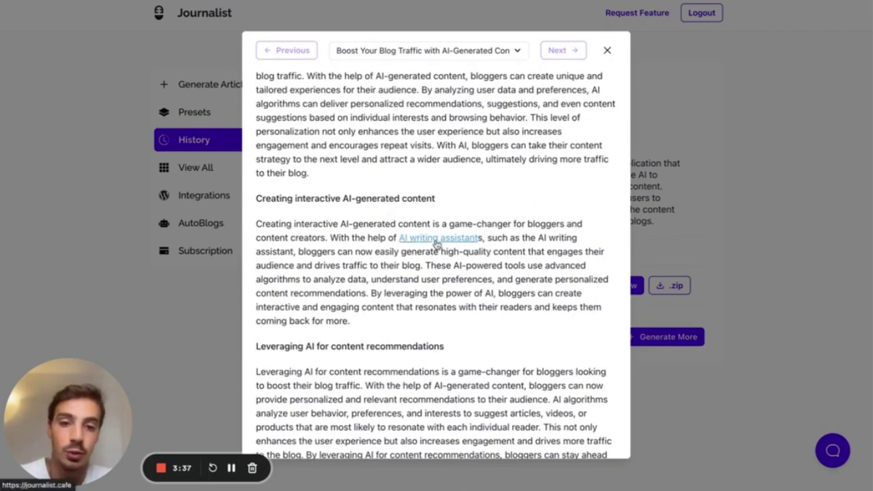
scroll(511, 275, "down", 15)
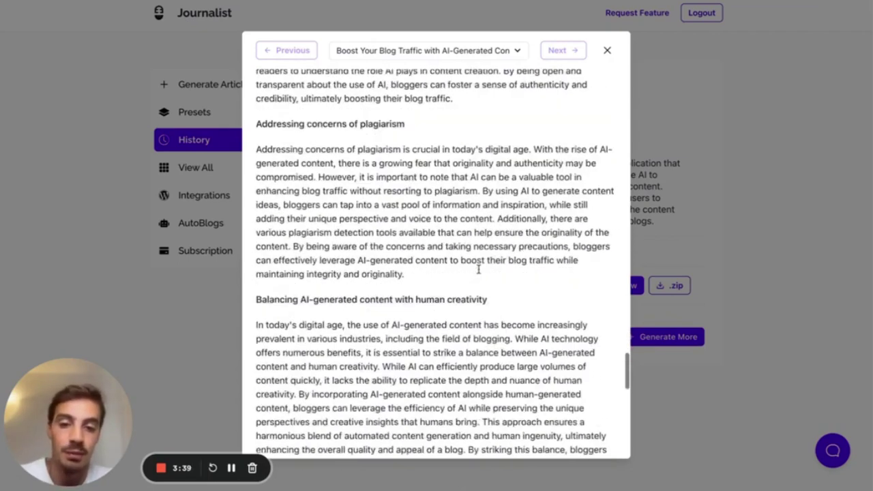
scroll(480, 273, "up", 4)
scroll(480, 274, "up", 5)
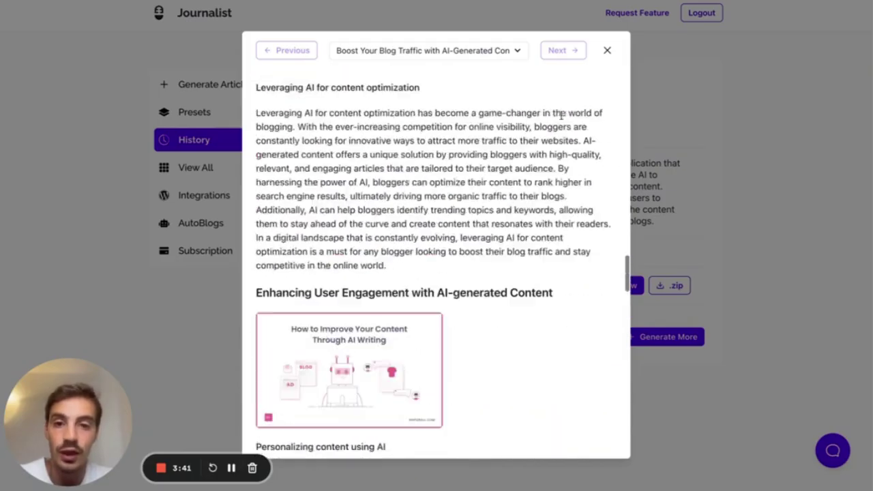
left_click(608, 50)
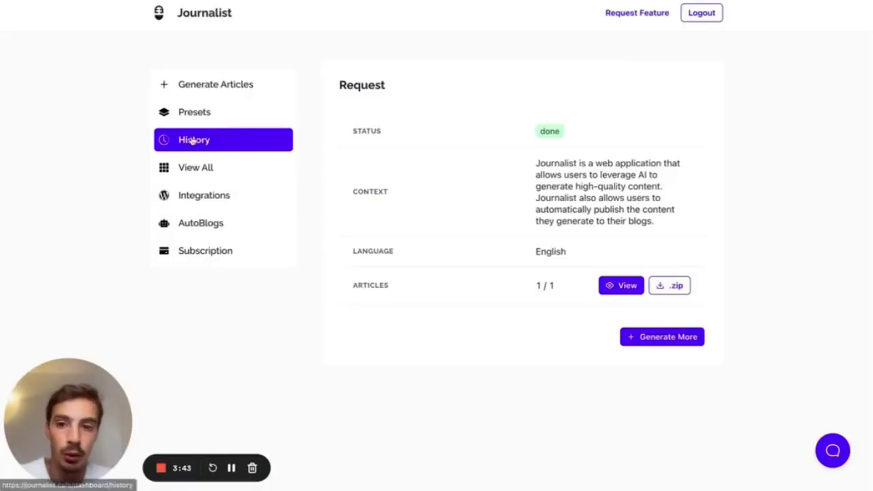
- Browse the 'How to Build a Rocket?' article, highlighting its title, then close the viewer
left_click(214, 87)
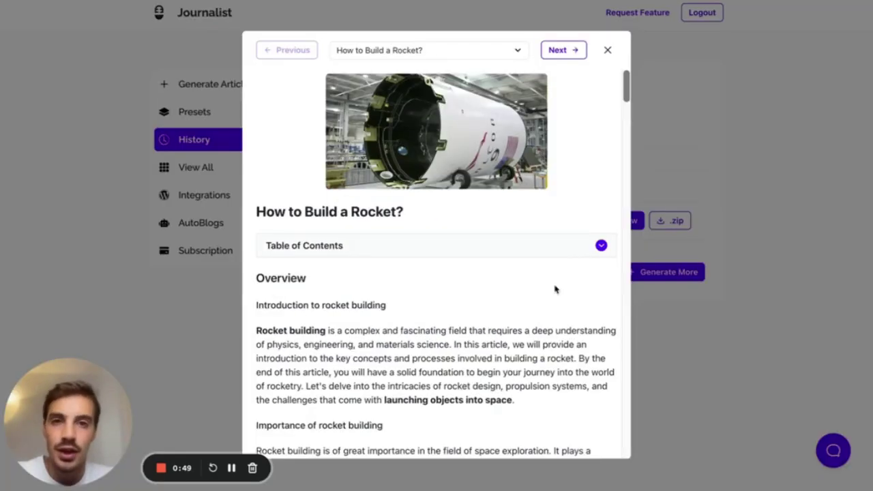
scroll(555, 289, "down", 3)
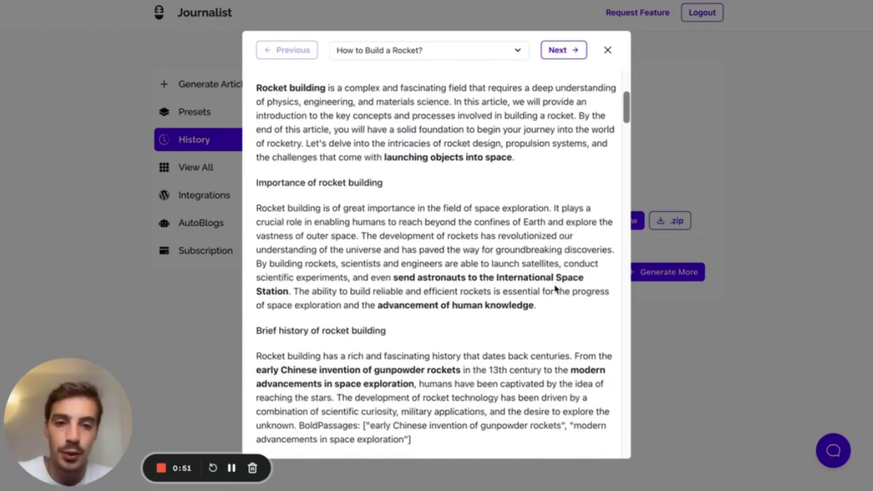
scroll(555, 287, "up", 3)
left_click_drag(267, 211, 444, 215)
scroll(445, 216, "down", 2)
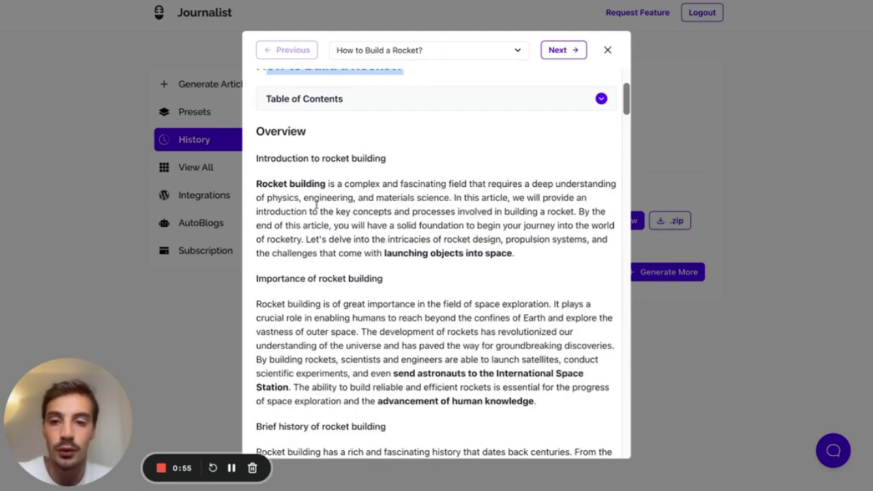
scroll(454, 261, "down", 1)
scroll(484, 234, "down", 1)
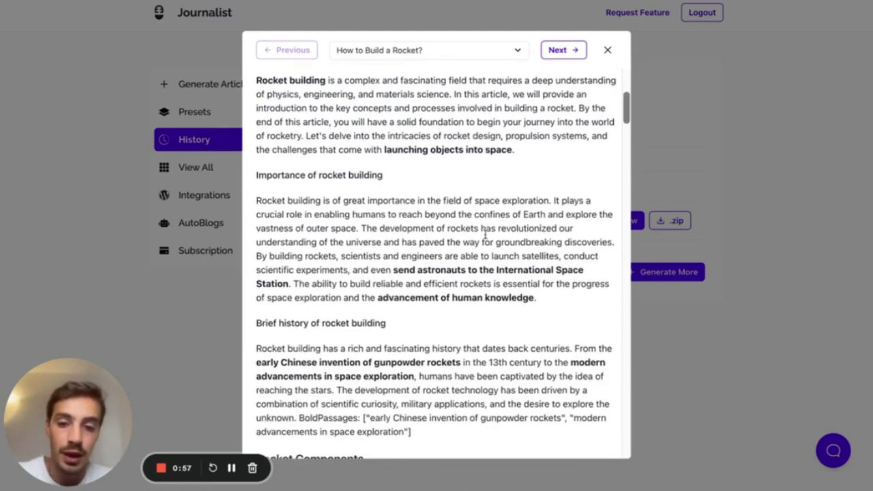
scroll(484, 234, "down", 2)
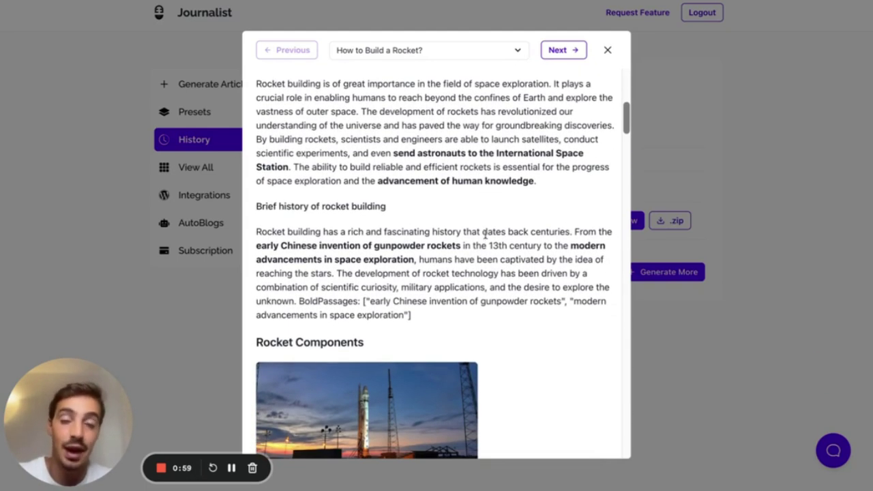
scroll(484, 234, "up", 6)
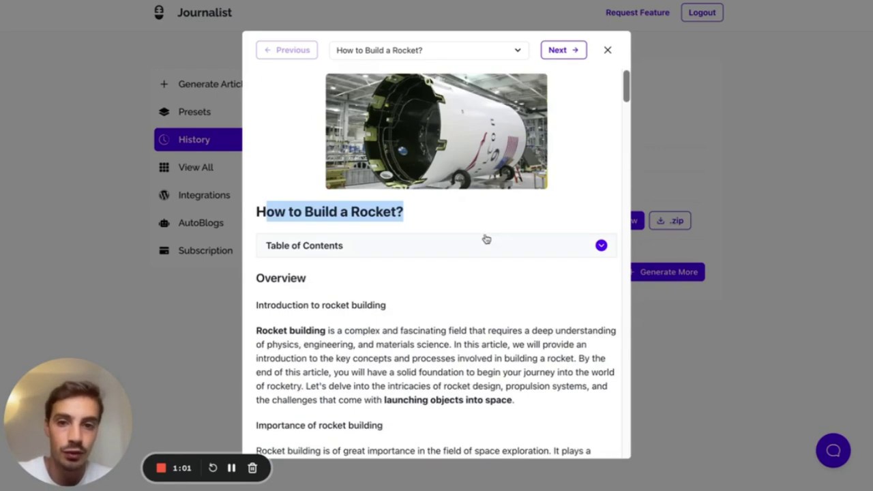
left_click(456, 215)
scroll(455, 216, "down", 5)
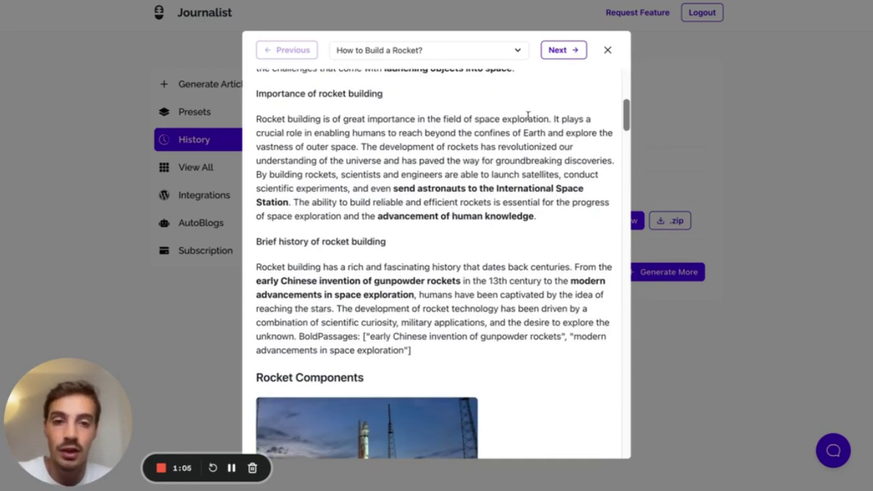
left_click(607, 50)
left_click(211, 91)
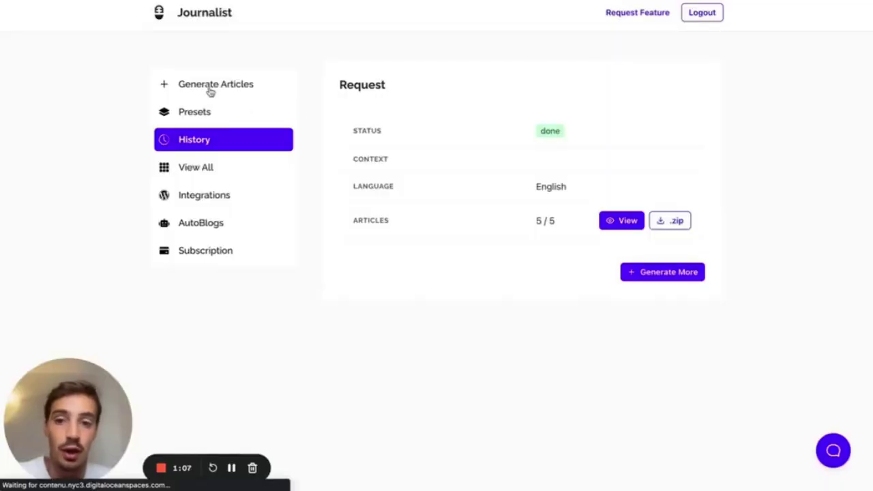
- Switch the Generate Articles form to Preset mode
left_click(505, 165)
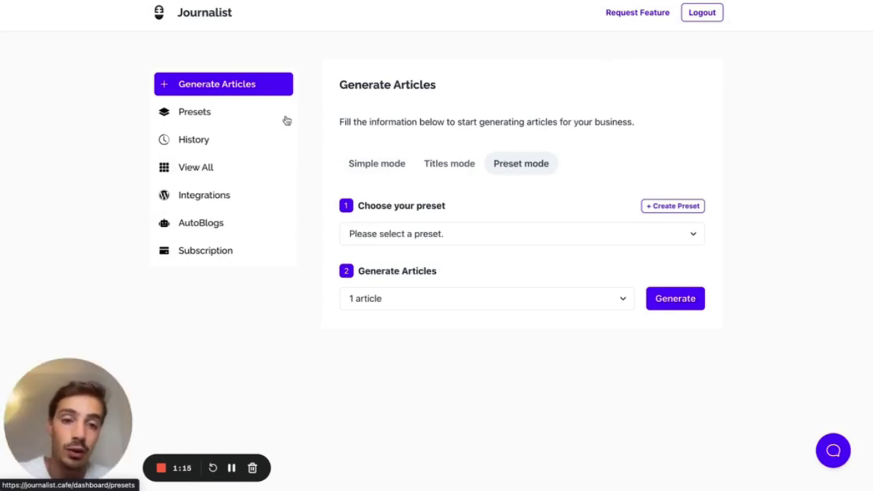
- Start a new preset and turn on Bold Important Keywords under Formatting
left_click(669, 208)
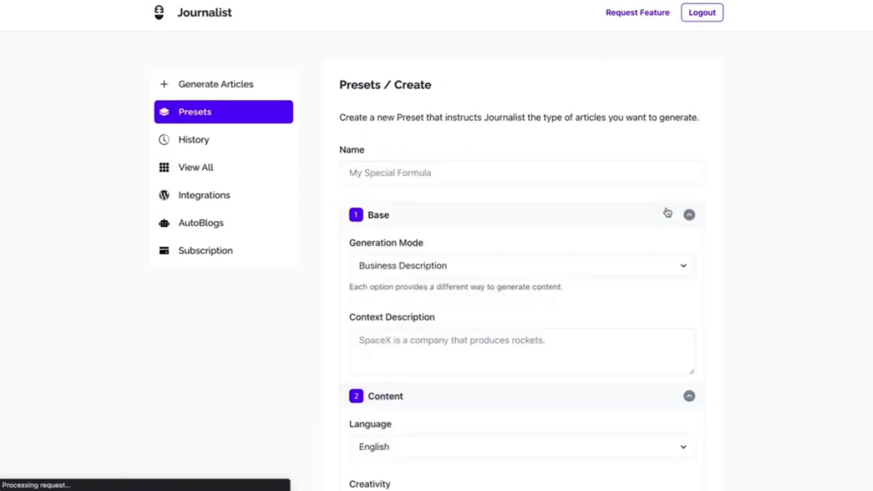
left_click(668, 214)
left_click(487, 238)
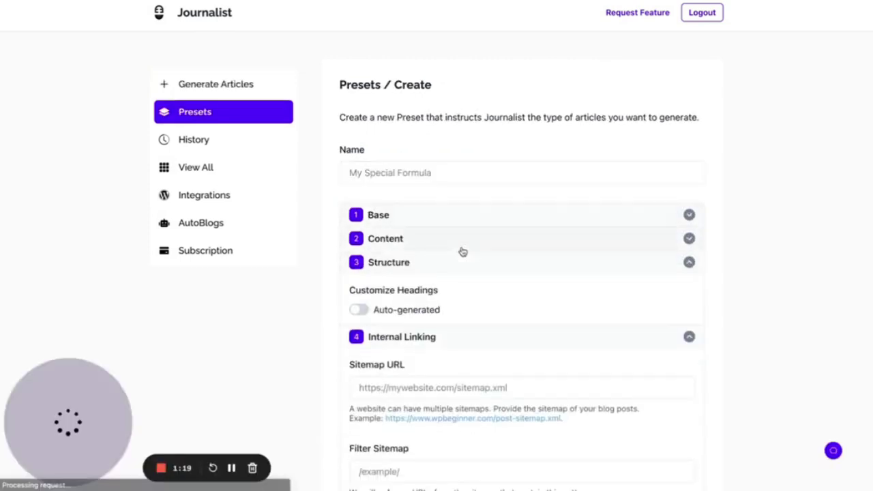
left_click(447, 263)
left_click(424, 287)
left_click(423, 313)
left_click(424, 336)
left_click(416, 360)
left_click(415, 362)
scroll(416, 363, "down", 1)
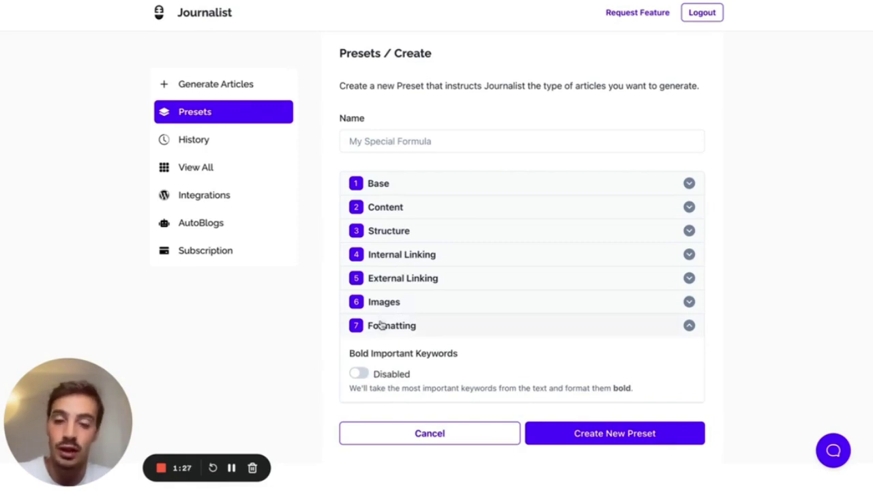
left_click(360, 374)
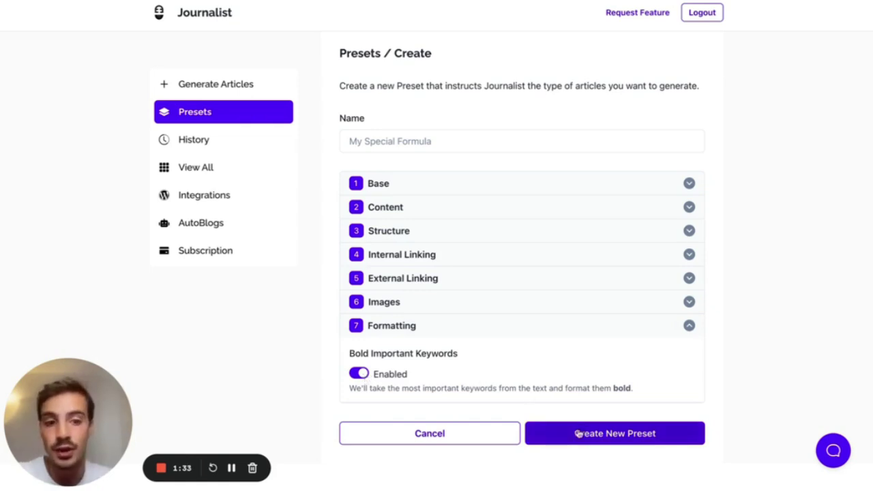
- Review the Base section, leaving generation mode as Business Description, and look over Content settings
left_click_drag(698, 300, 480, 171)
left_click(448, 190)
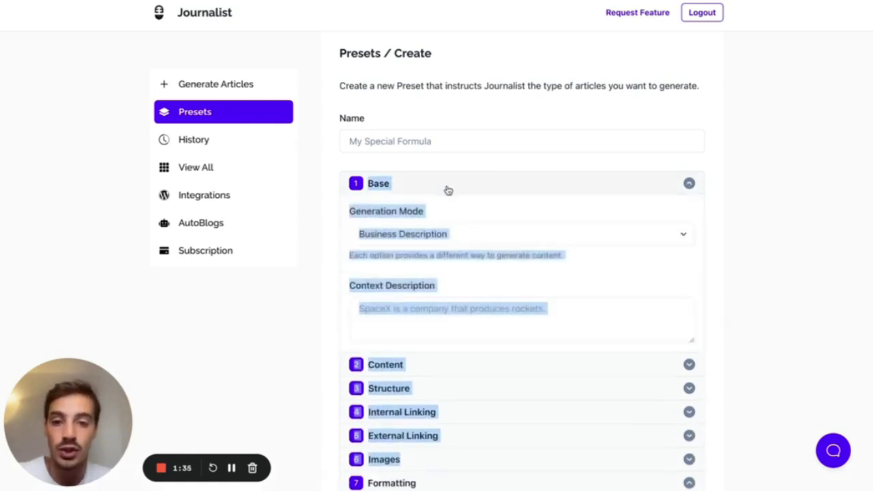
left_click(332, 244)
left_click(387, 240)
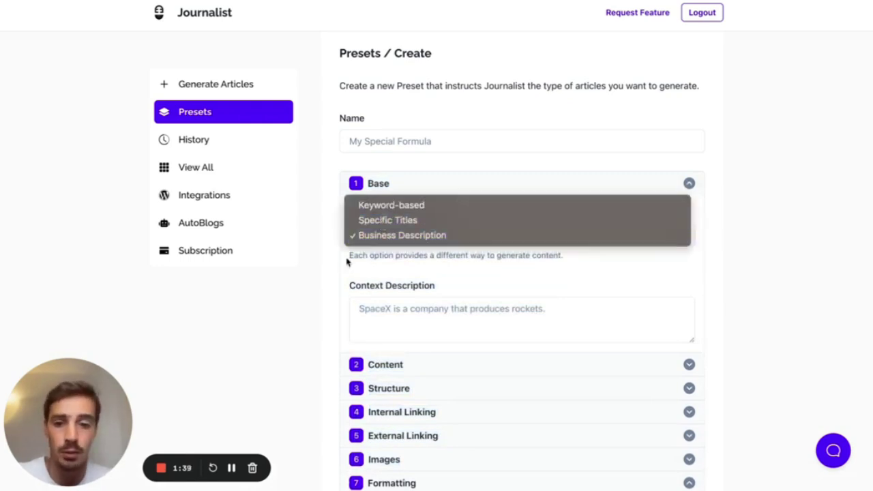
left_click(349, 262)
left_click(387, 184)
left_click(386, 209)
scroll(473, 270, "down", 1)
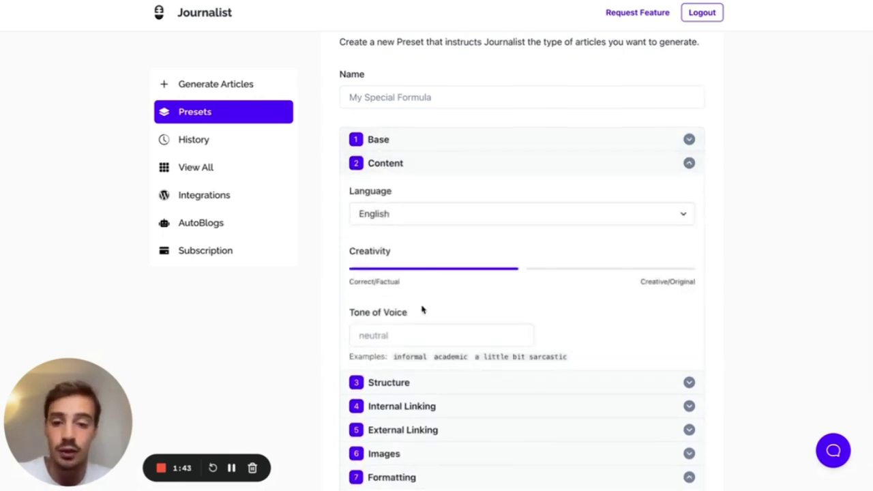
left_click(399, 164)
- Keep Google License-Free Photos as the image provider and enable In-Article Images
left_click(398, 232)
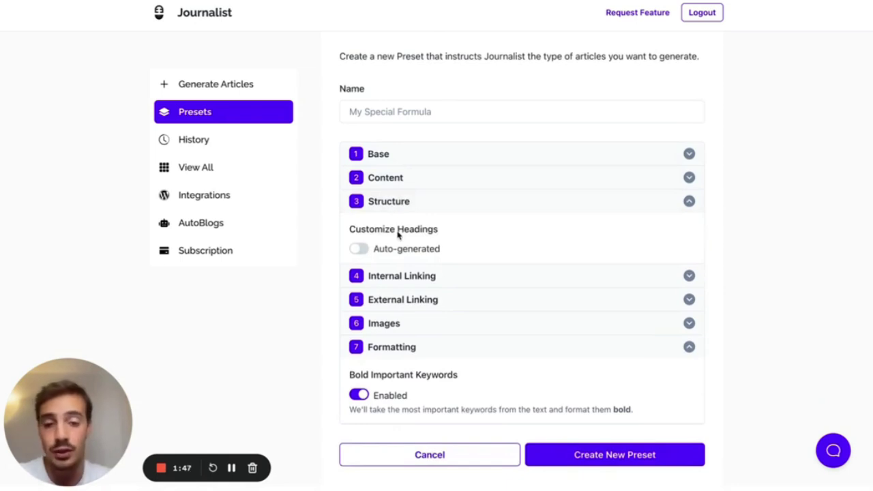
left_click(403, 276)
scroll(413, 298, "down", 3)
left_click(405, 293)
scroll(405, 298, "down", 2)
left_click(403, 301)
scroll(400, 307, "down", 3)
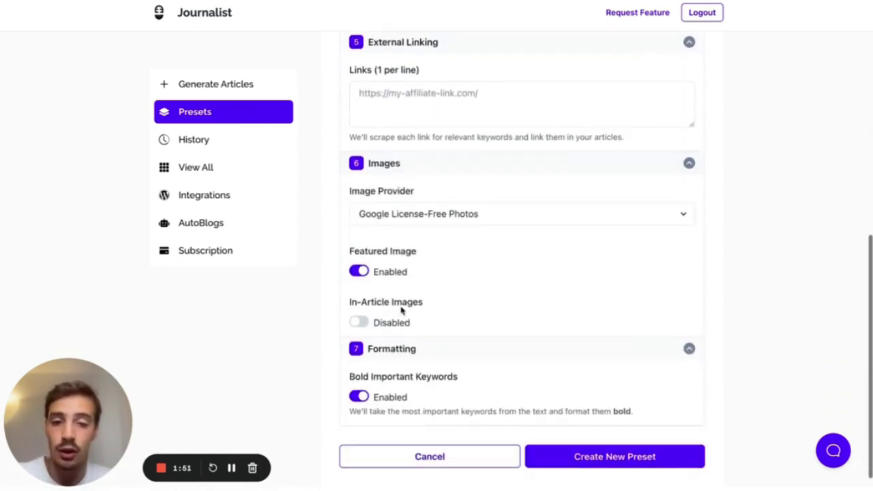
left_click(426, 211)
left_click(721, 211)
scroll(721, 210, "down", 1)
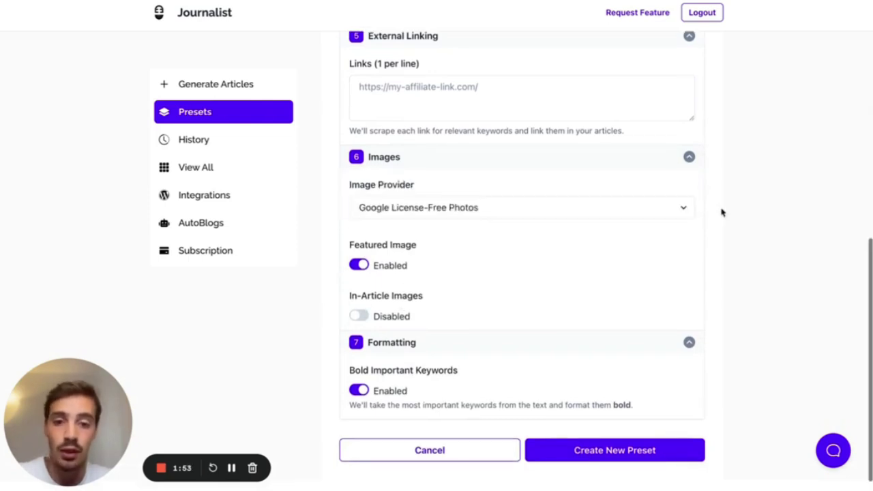
left_click(359, 298)
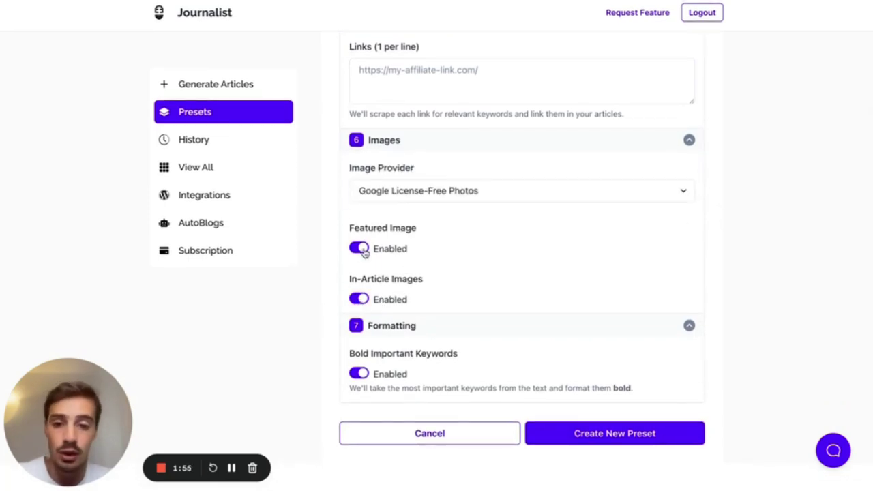
left_click(411, 139)
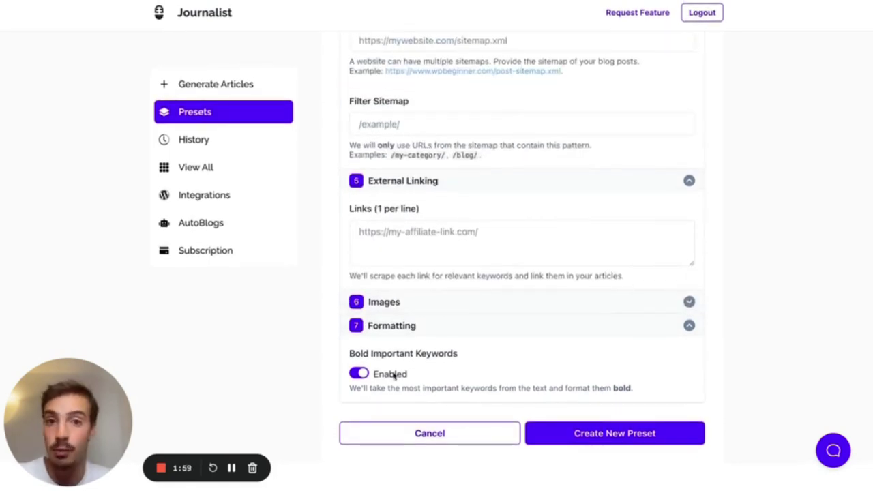
left_click(231, 91)
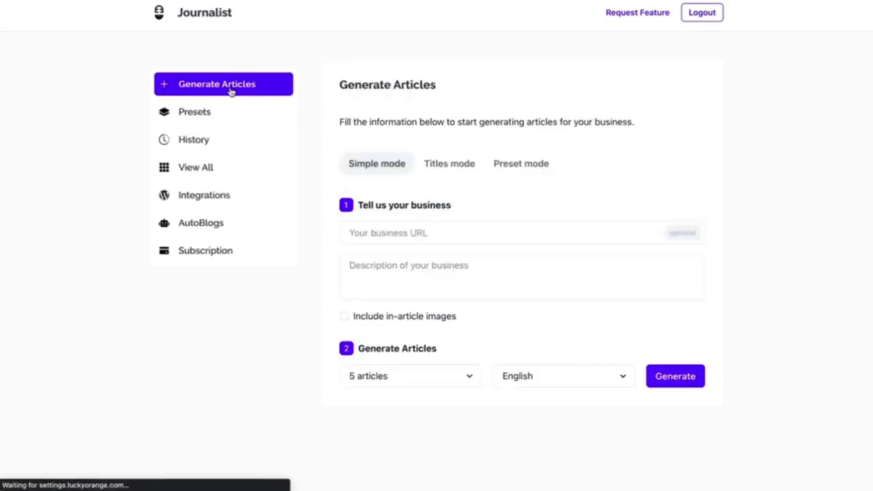
- Pick My Preset, then check its Formatting settings in the preset editor
left_click(529, 166)
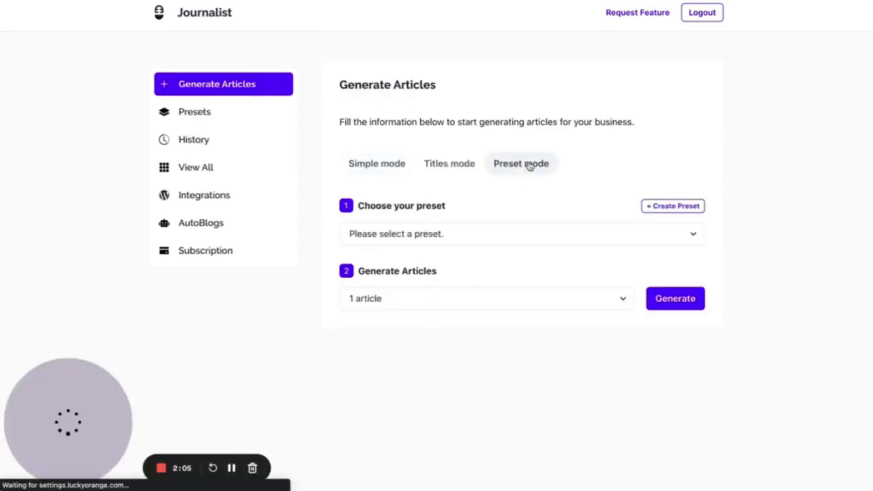
left_click(476, 234)
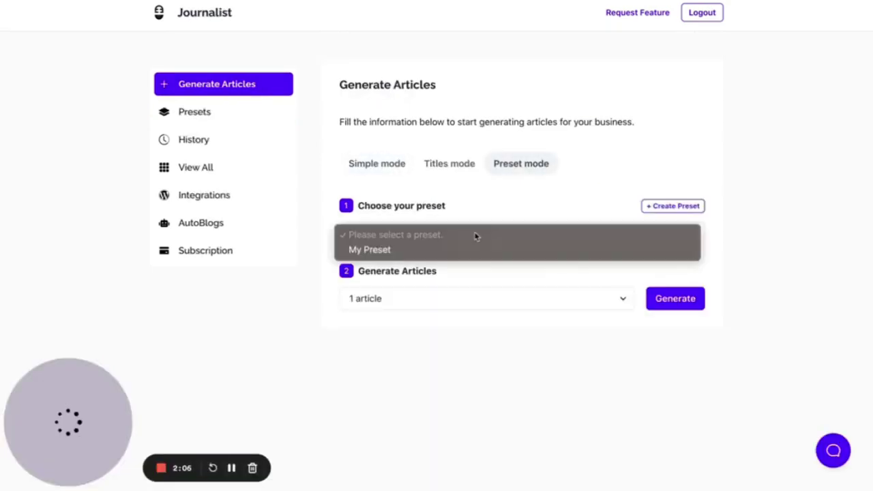
left_click(432, 250)
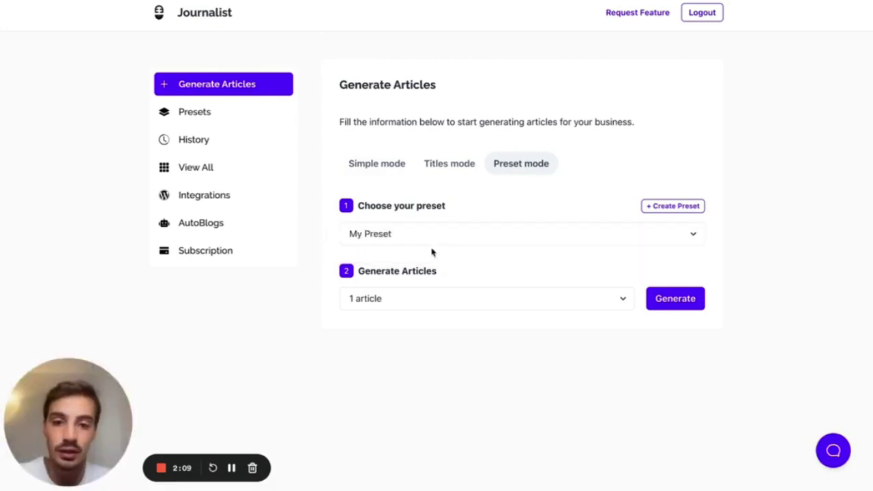
left_click(201, 119)
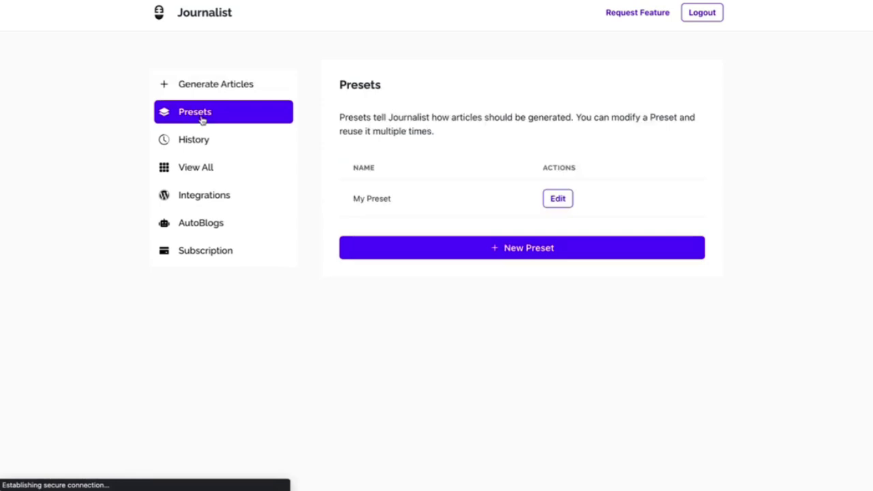
left_click(563, 203)
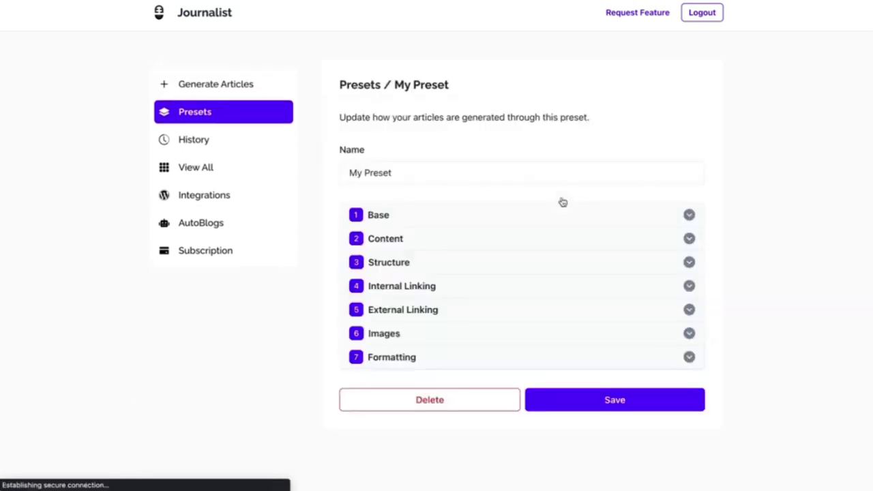
left_click(435, 358)
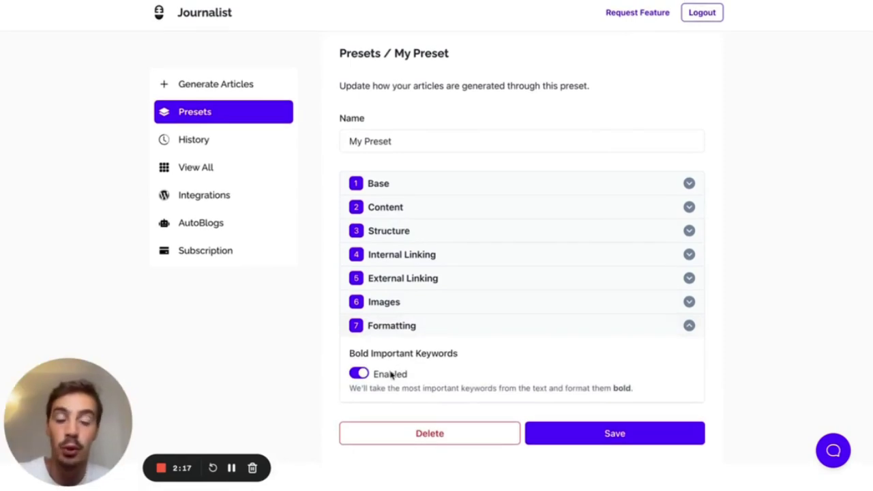
left_click(236, 87)
- Generate one article in Preset mode using My Preset
left_click(503, 166)
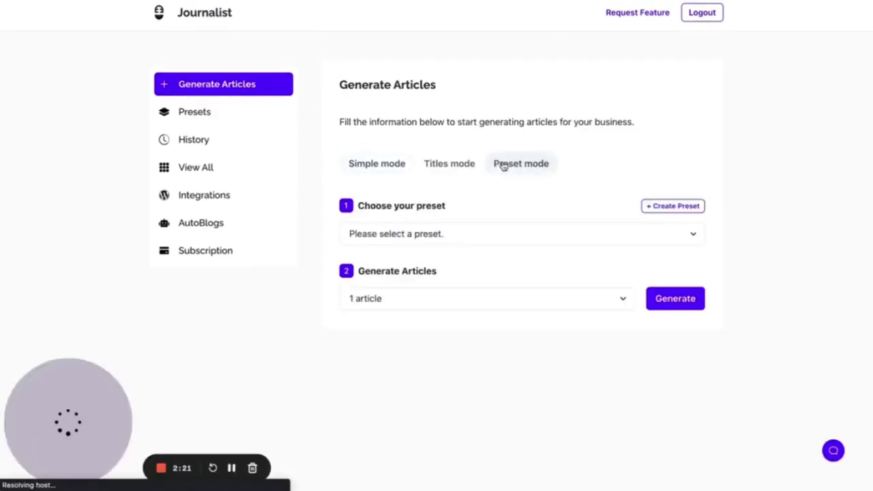
left_click(437, 239)
left_click(424, 249)
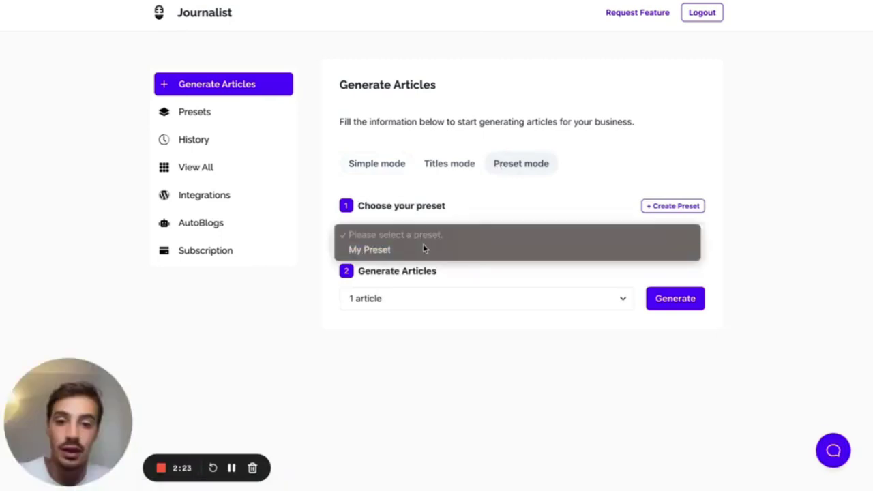
left_click(679, 303)
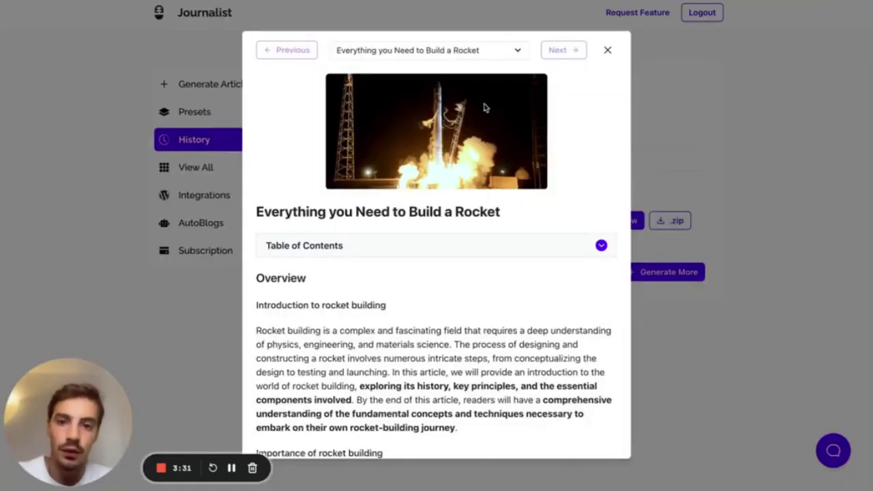
- Scroll through 'Everything you Need to Build a Rocket', checking its bolded key phrases
scroll(485, 107, "down", 1)
scroll(421, 182, "down", 3)
scroll(421, 181, "down", 2)
scroll(430, 212, "down", 5)
scroll(421, 249, "down", 1)
scroll(419, 244, "down", 6)
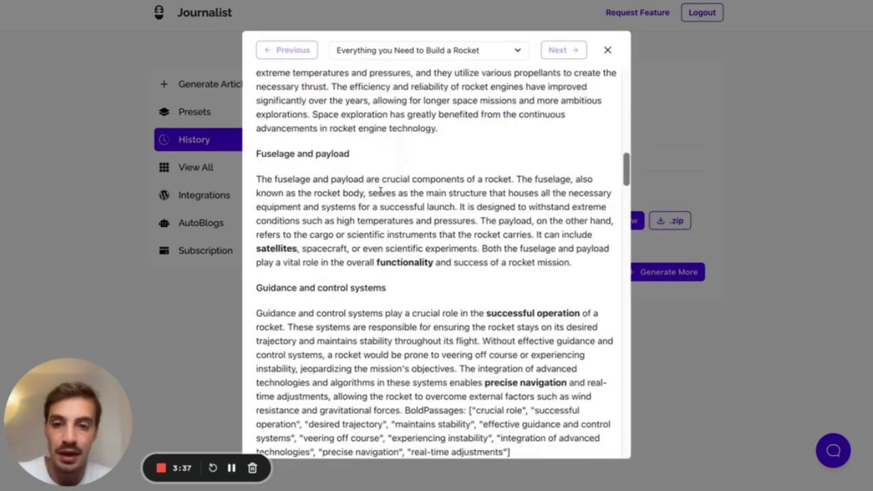
scroll(380, 191, "down", 4)
scroll(462, 187, "down", 12)
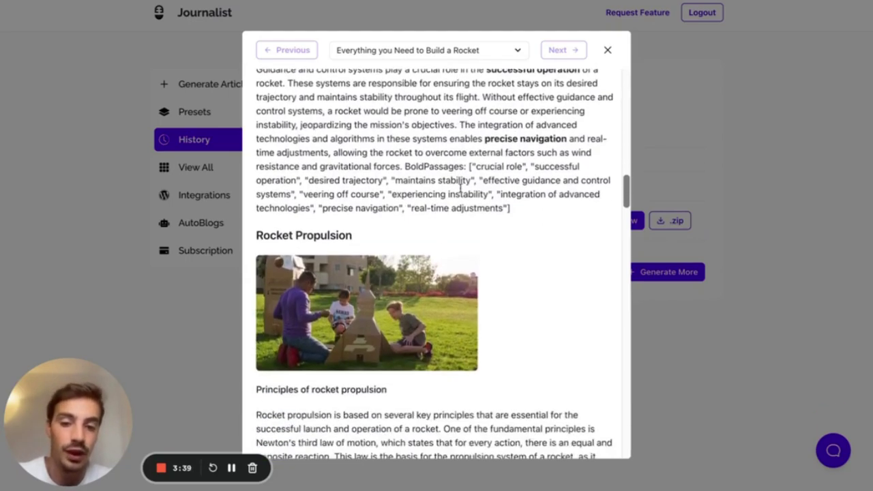
scroll(461, 191, "down", 8)
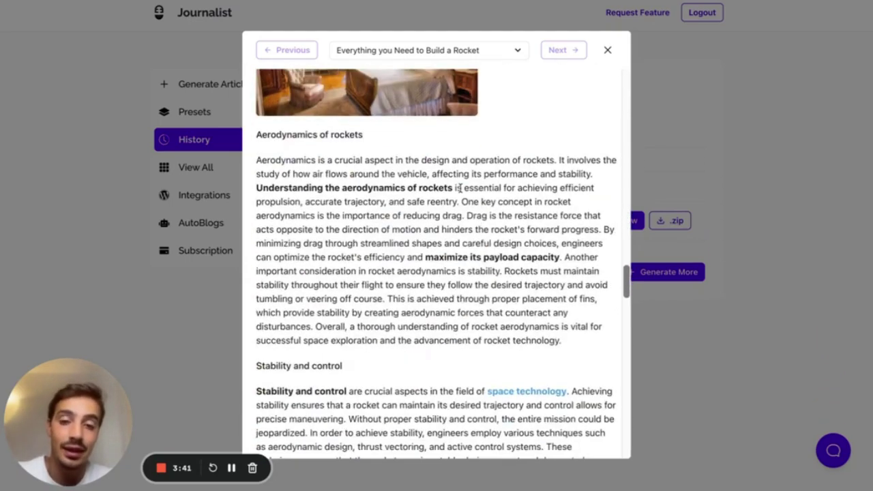
scroll(542, 191, "down", 6)
scroll(542, 191, "down", 3)
scroll(541, 193, "up", 8)
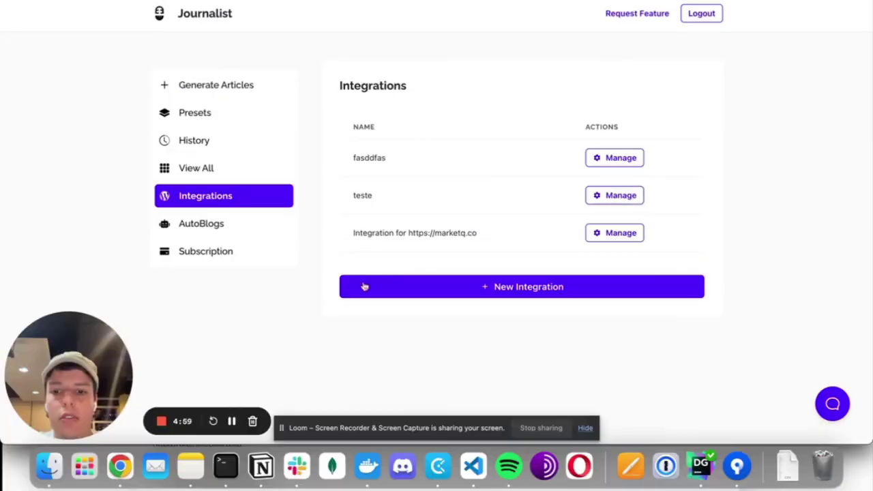
left_click(396, 295)
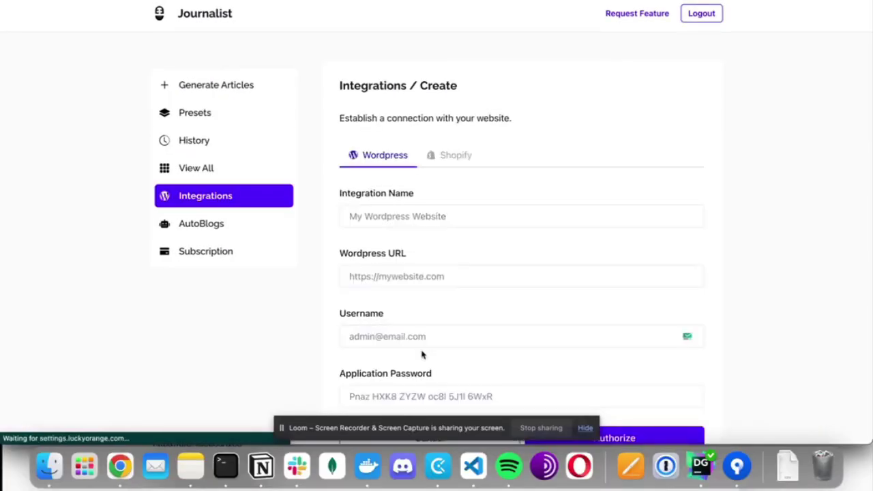
- Scroll down the empty WordPress integration form with name, URL, username and password fields
scroll(430, 267, "down", 2)
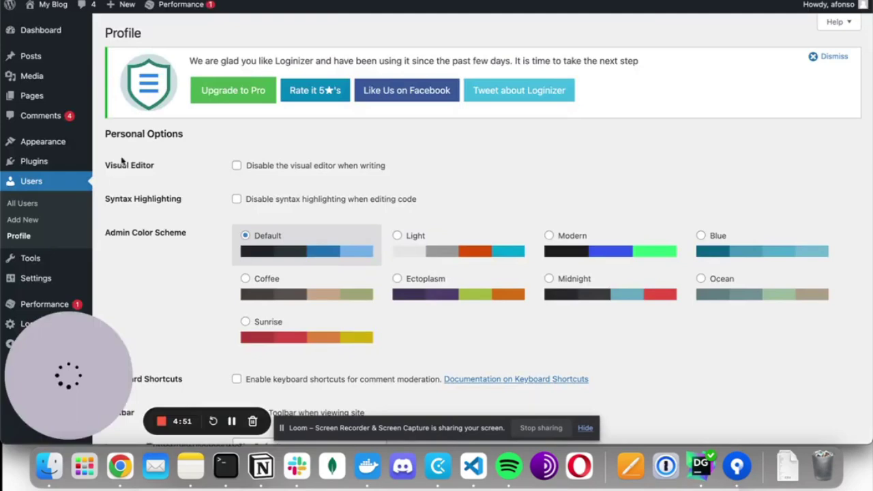
- Create a WordPress application password named 'Journalist Integration X' from the user profile
left_click(23, 240)
scroll(189, 307, "down", 15)
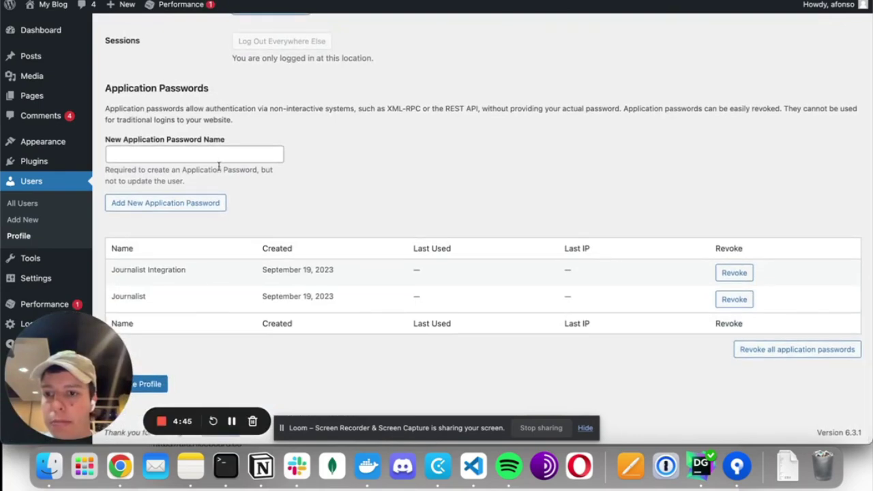
left_click(159, 156)
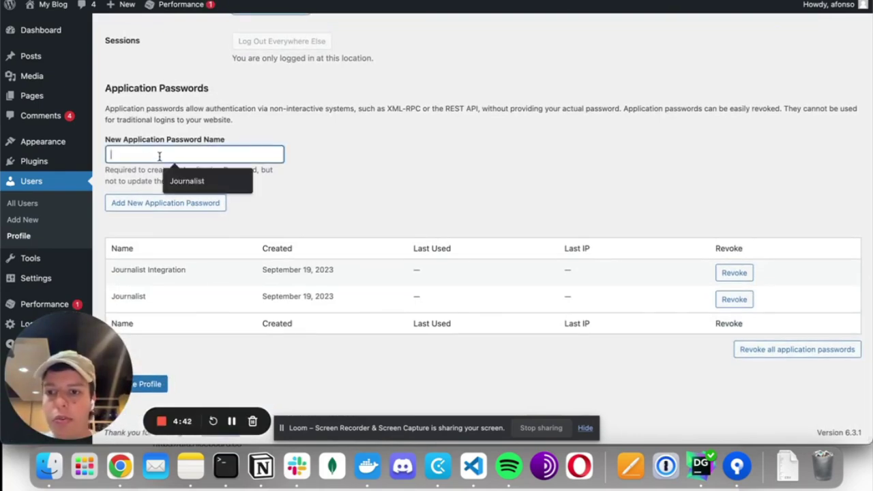
type("Journali")
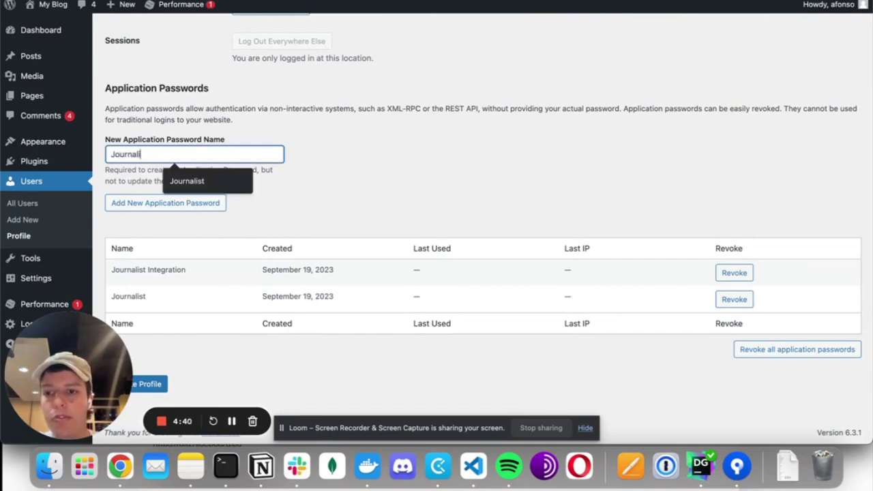
type("st Integration")
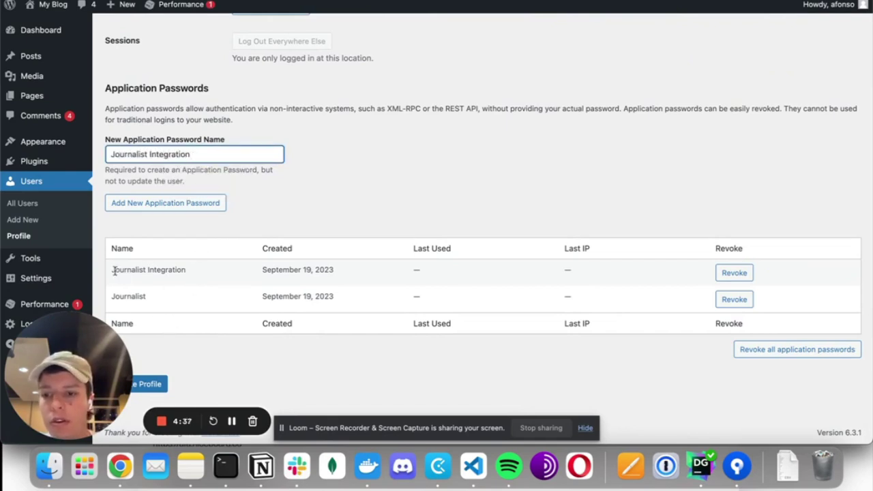
triple_click(144, 270)
left_click(206, 154)
type("X")
left_click(179, 205)
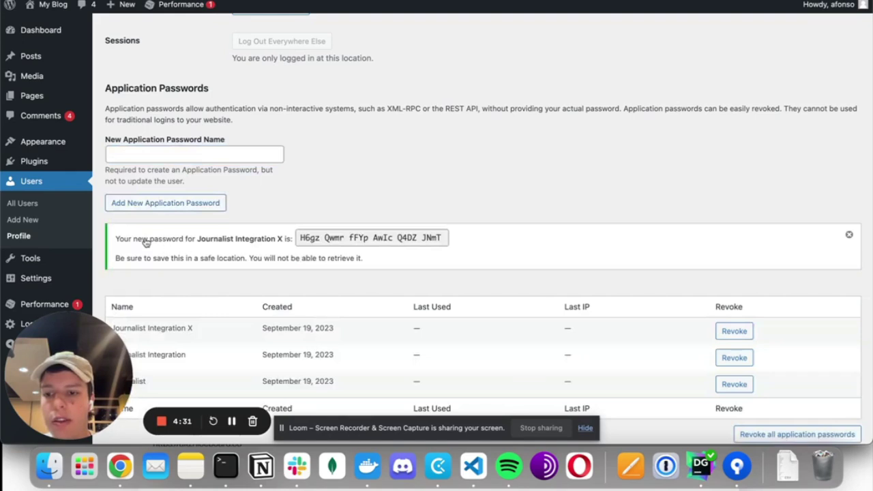
- Copy the newly generated application password and return to the Journalist integration form
left_click(303, 238)
key("super+c")
key("super+Tab")
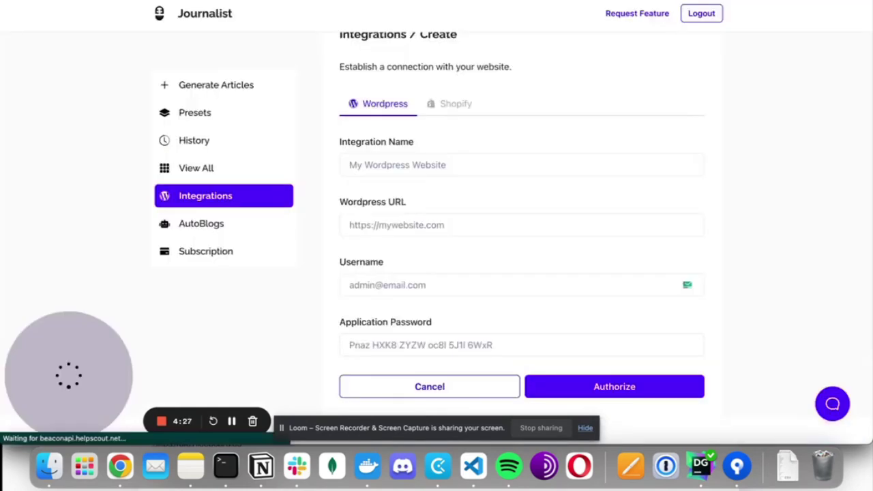
- Paste the application password into the form and enter the WordPress username
left_click(378, 341)
key("super+v")
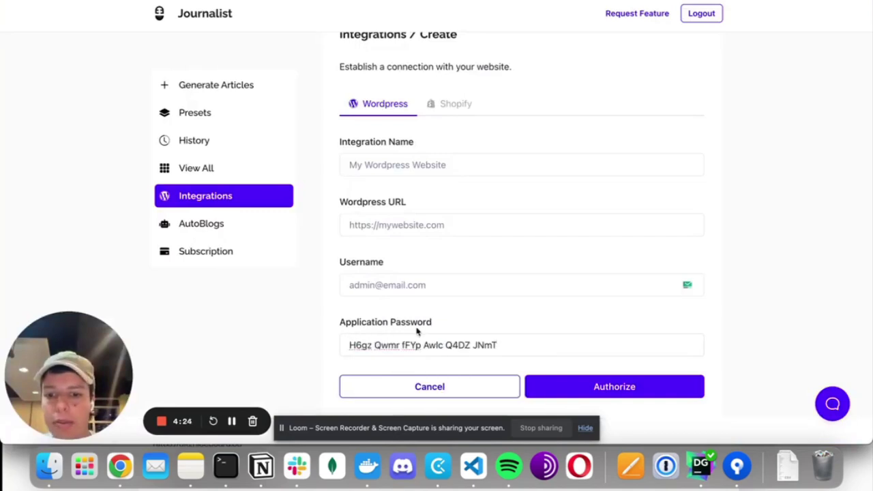
left_click(391, 284)
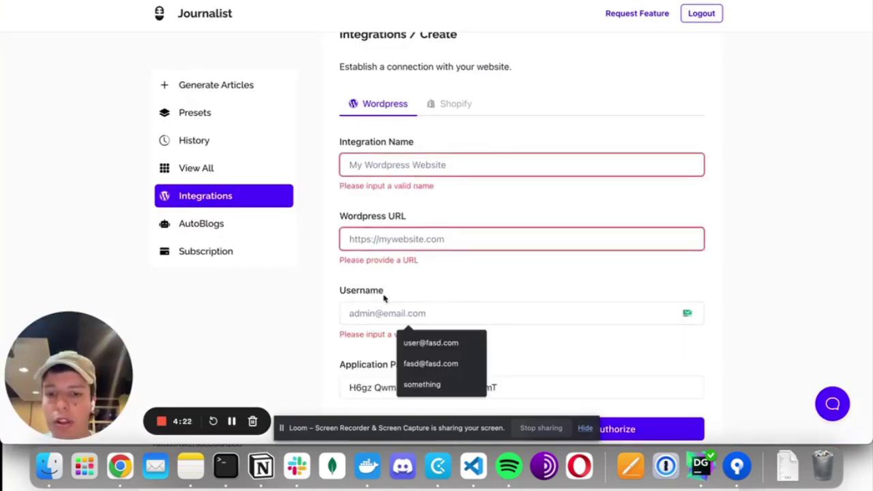
scroll(385, 297, "down", 1)
type("username")
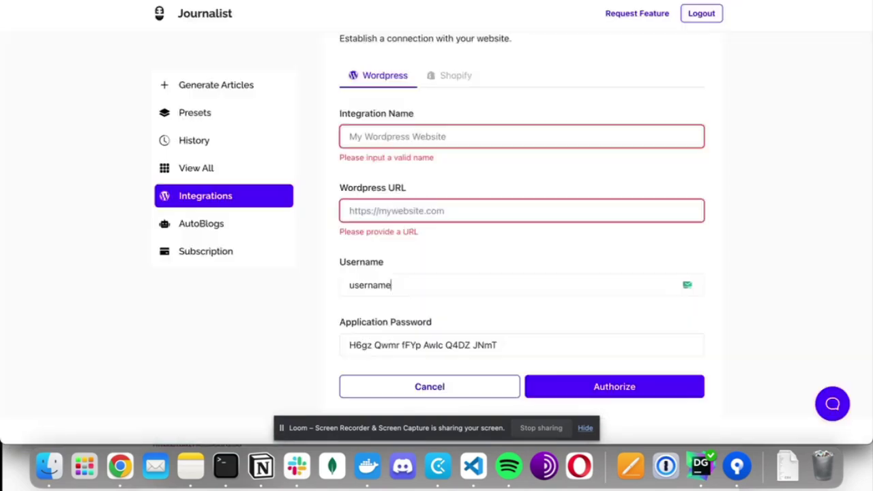
- Paste the site URL, name the integration 'my cool integration', and authorize it
key("super+Tab")
left_click(364, 212)
key("super+v")
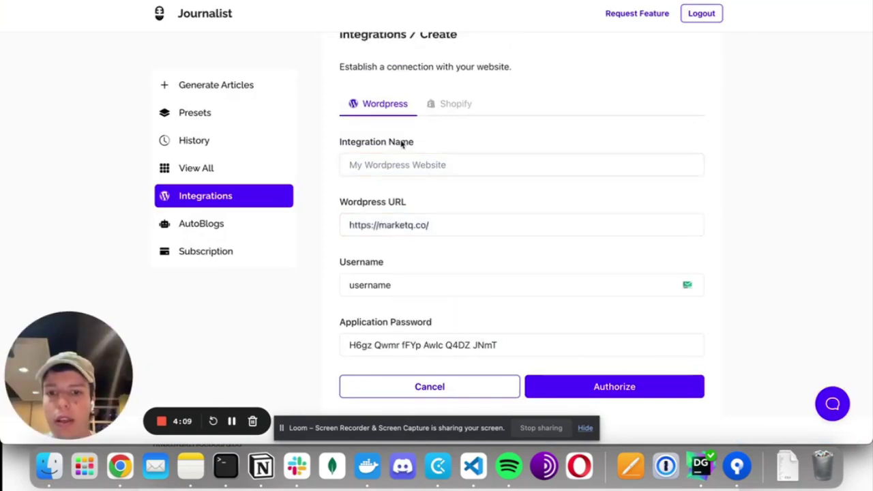
left_click(427, 166)
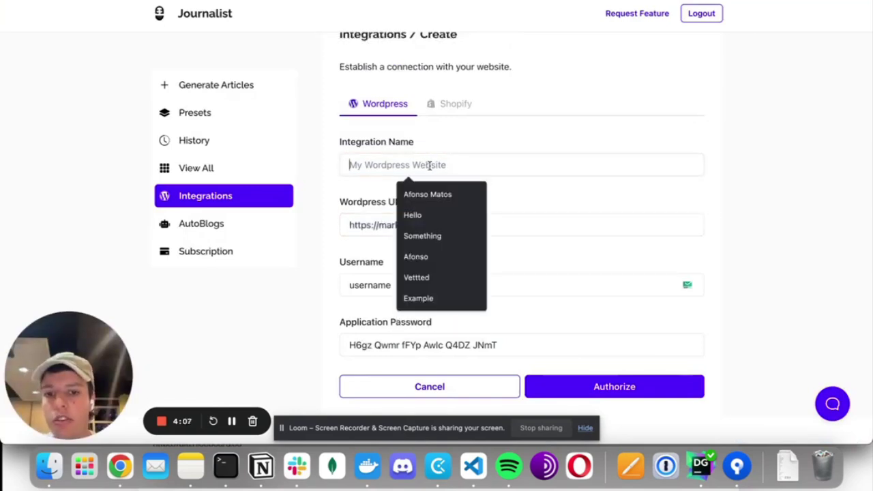
key("Escape")
type("my cool integra")
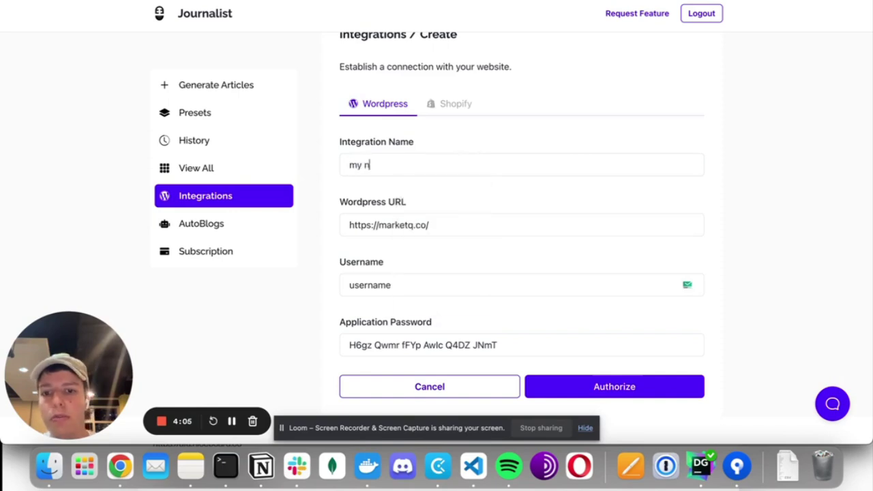
type("tion")
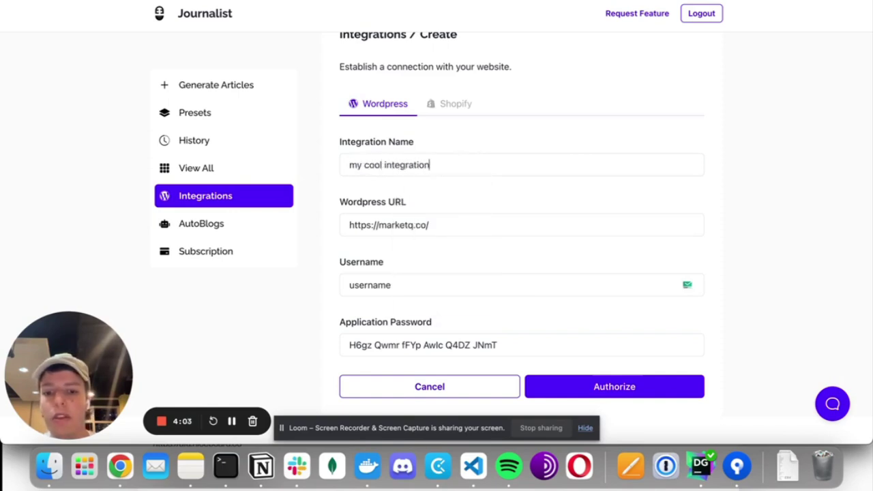
left_click(585, 390)
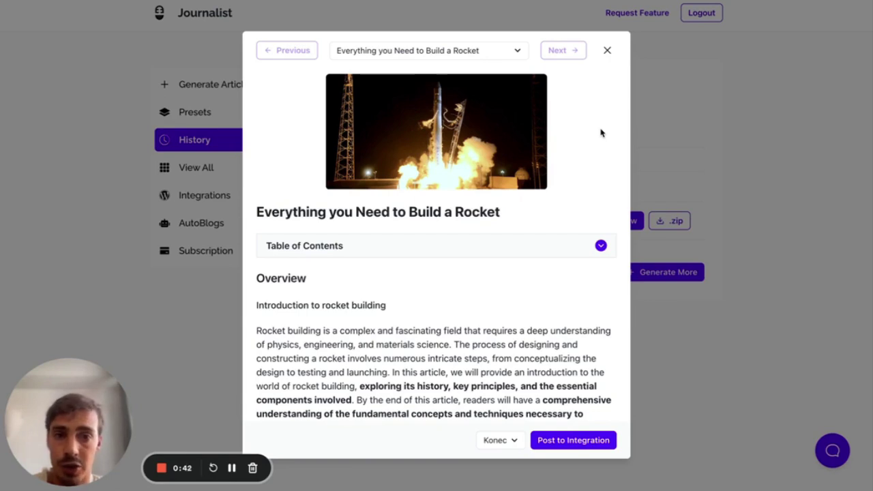
- Scroll through the rocket article in the viewer, briefly expanding its table of contents
scroll(600, 133, "down", 1)
scroll(600, 133, "up", 1)
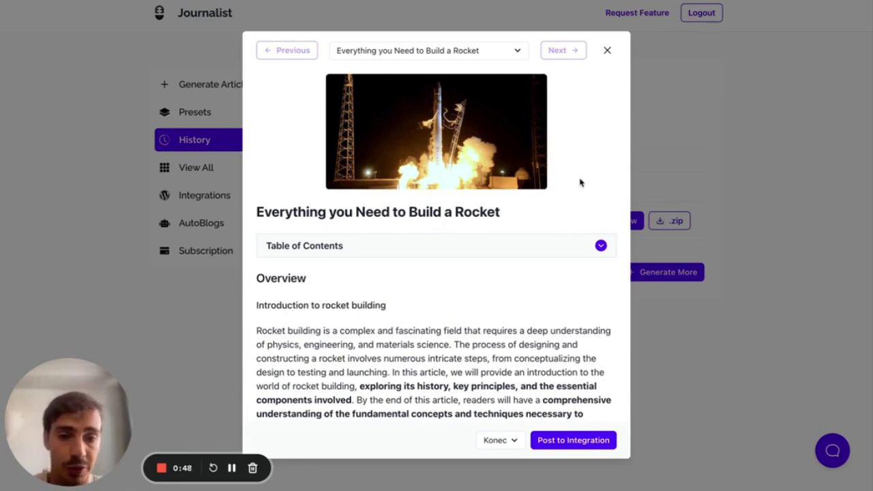
scroll(487, 166, "down", 1)
scroll(488, 167, "up", 1)
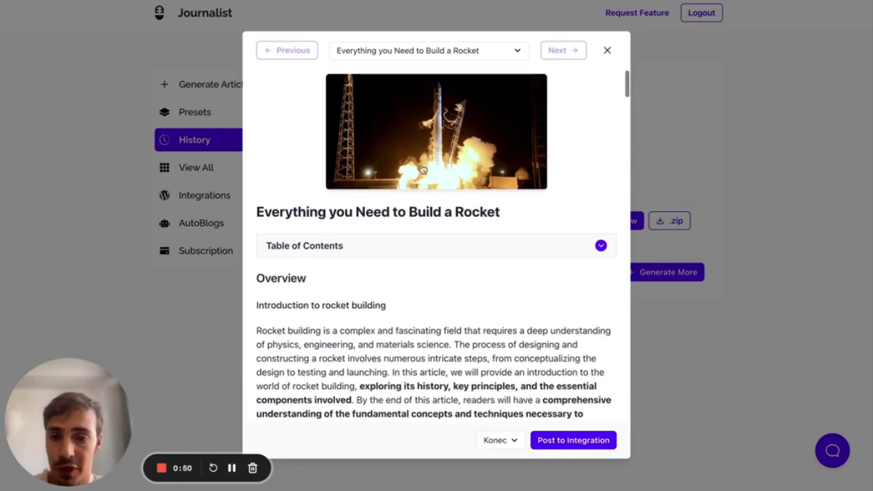
scroll(423, 171, "down", 3)
left_click(423, 194)
left_click(421, 191)
scroll(413, 130, "down", 5)
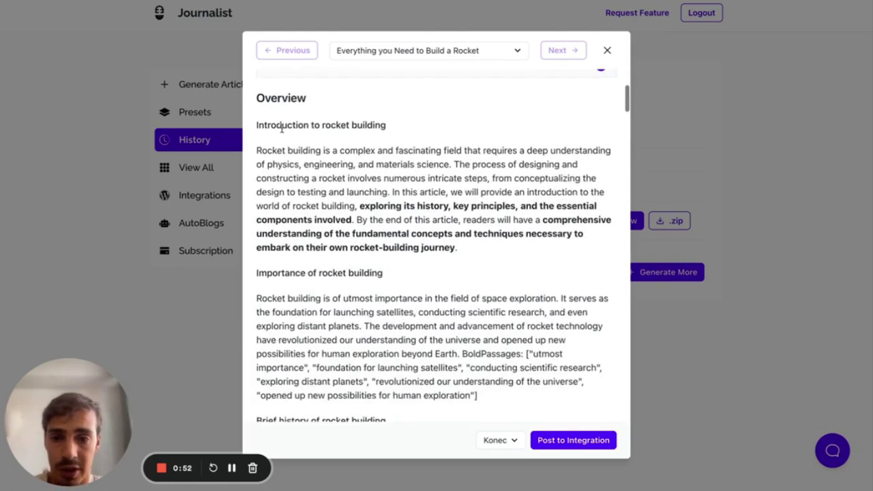
scroll(409, 218, "down", 15)
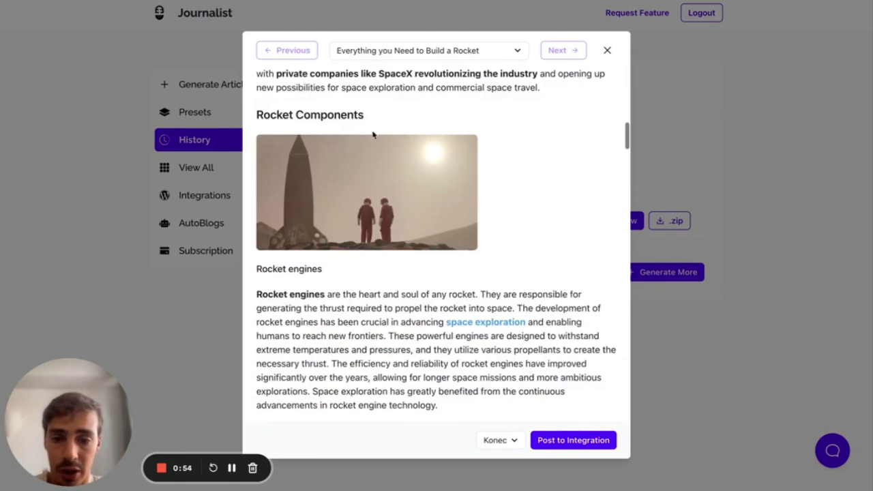
scroll(376, 137, "down", 4)
scroll(393, 135, "up", 1)
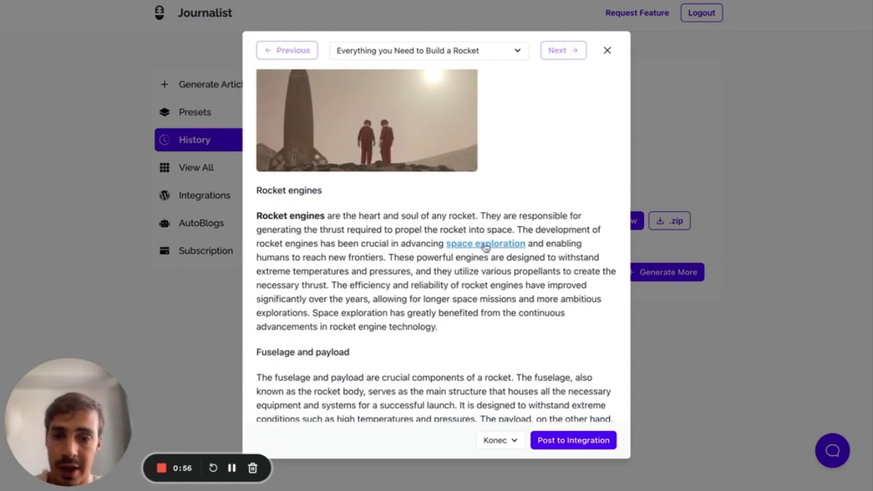
scroll(385, 307, "down", 5)
left_click_drag(491, 258, 563, 257)
scroll(452, 333, "up", 20)
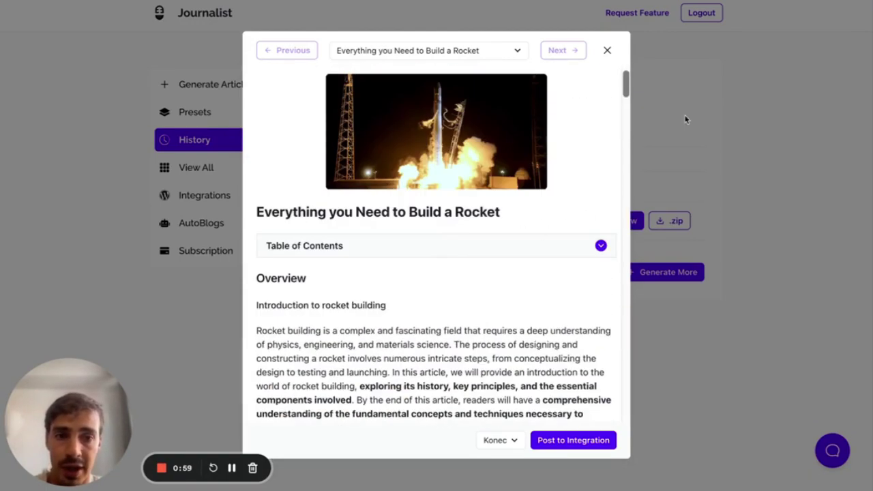
- Draw temporary red annotations beside the article viewer, then clear them
key("alt+shift+d")
mouse_move(668, 63)
left_mouse_down()
mouse_move(725, 214)
mouse_move(682, 39)
mouse_move(672, 42)
left_mouse_up()
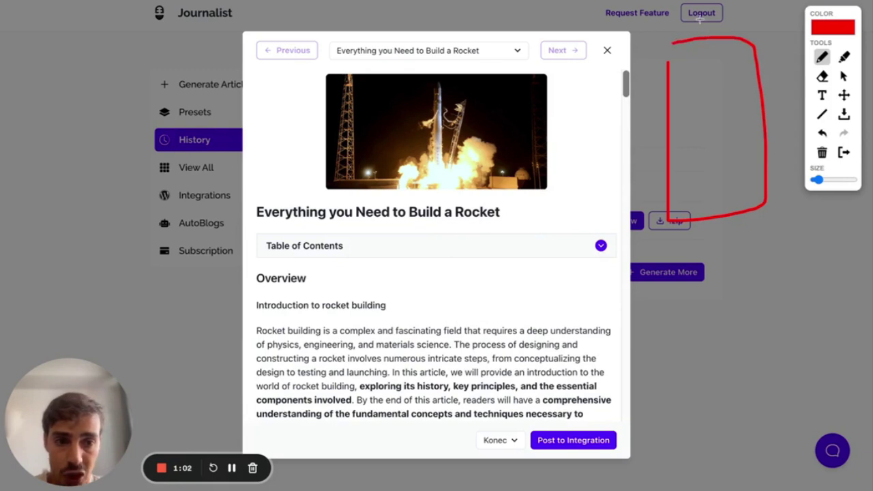
left_click_drag(714, 20, 715, 24)
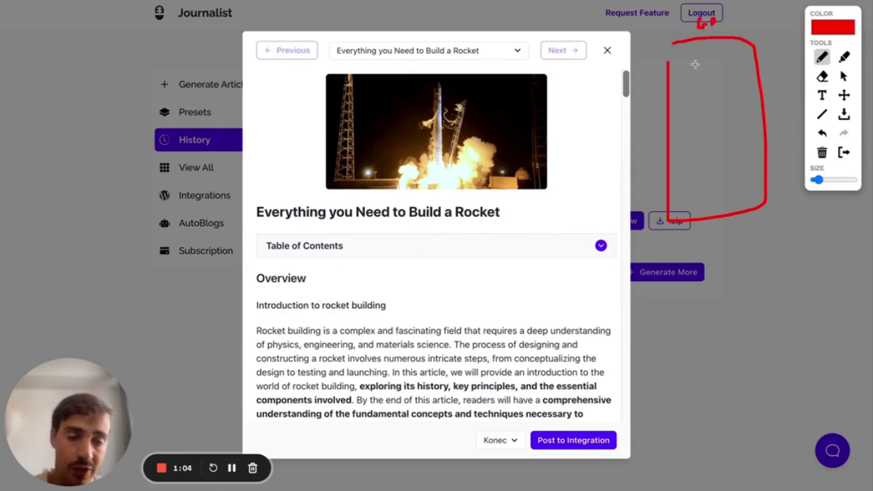
left_click(846, 153)
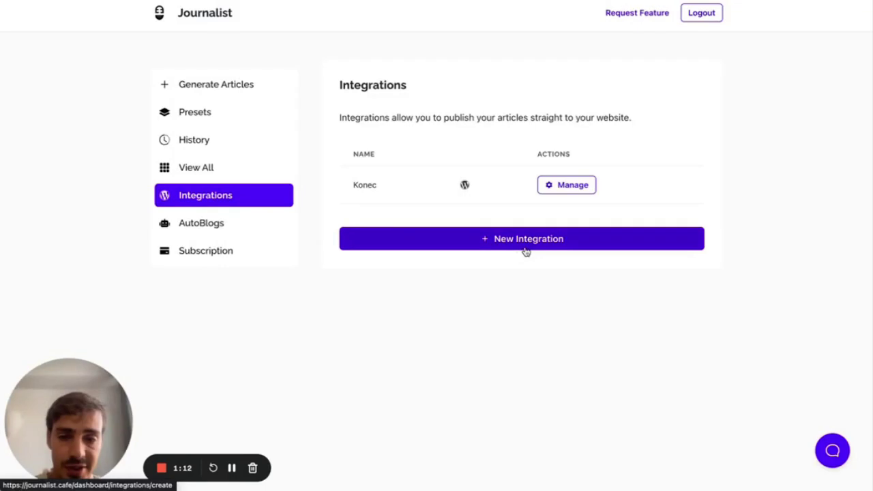
- Start a new integration and name it 'My Health Blog'
left_click(520, 248)
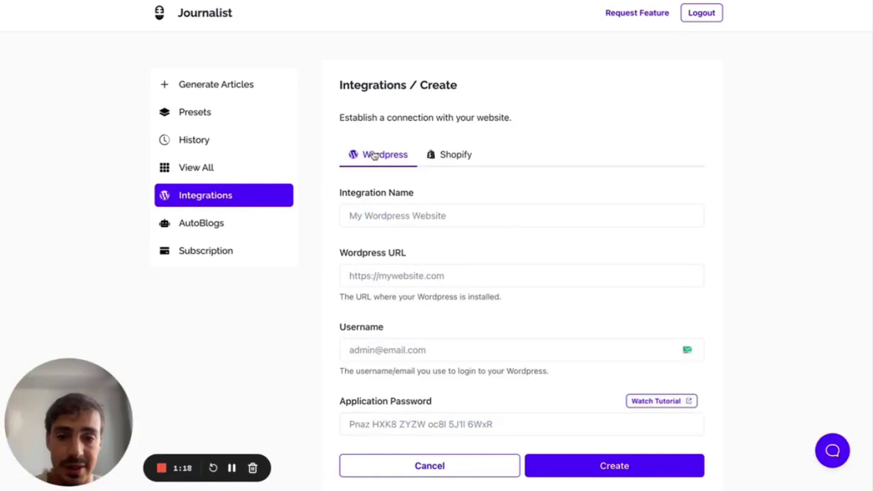
scroll(382, 167, "down", 1)
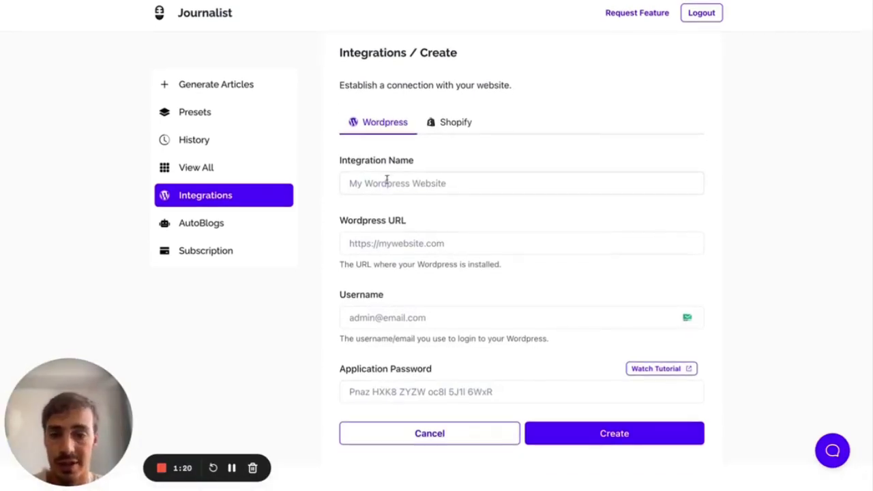
left_click(386, 180)
type("M")
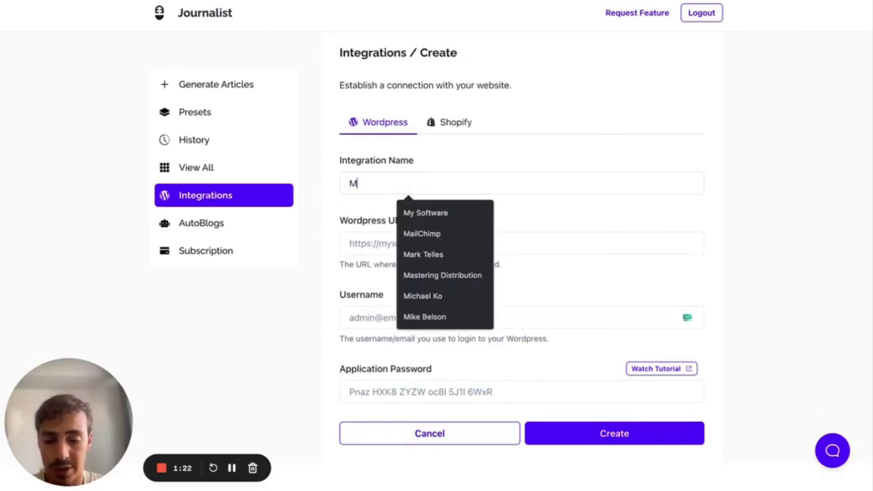
type("y blog a")
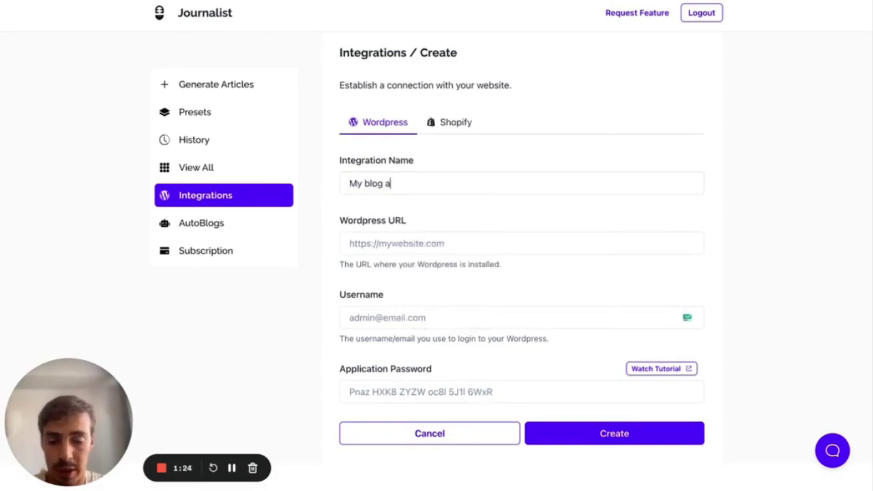
key("BackSpace")
type("Health Blog")
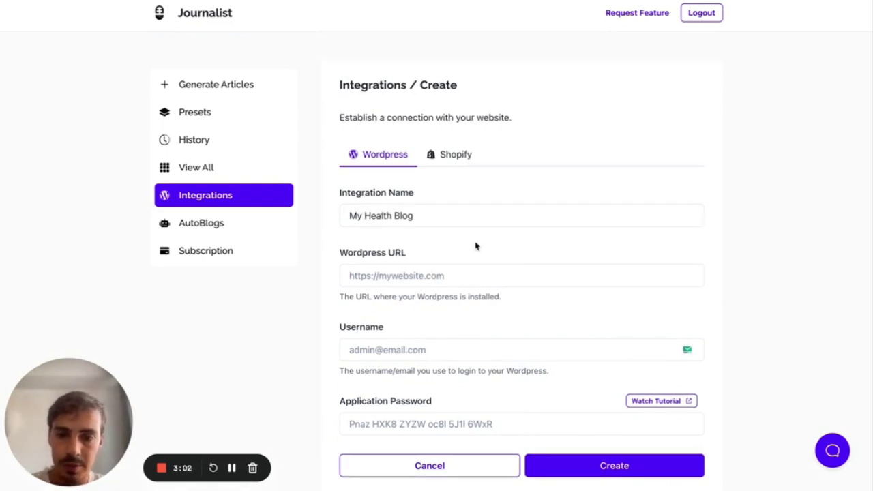
scroll(476, 246, "down", 1)
left_click(455, 253)
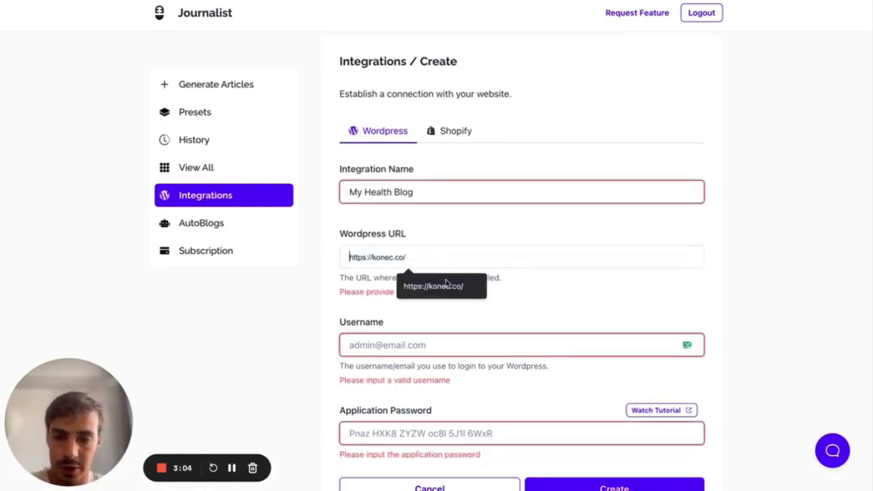
left_click(446, 282)
scroll(474, 227, "down", 1)
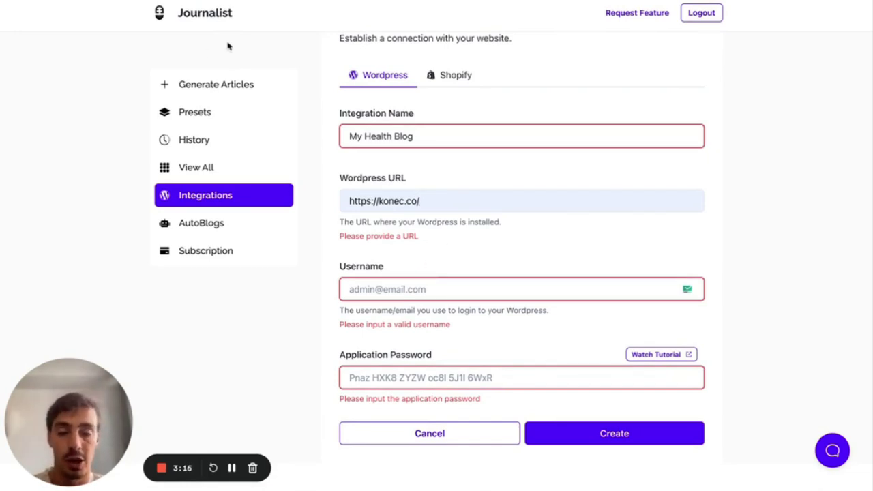
left_click_drag(350, 268, 409, 270)
left_click_drag(350, 215, 431, 213)
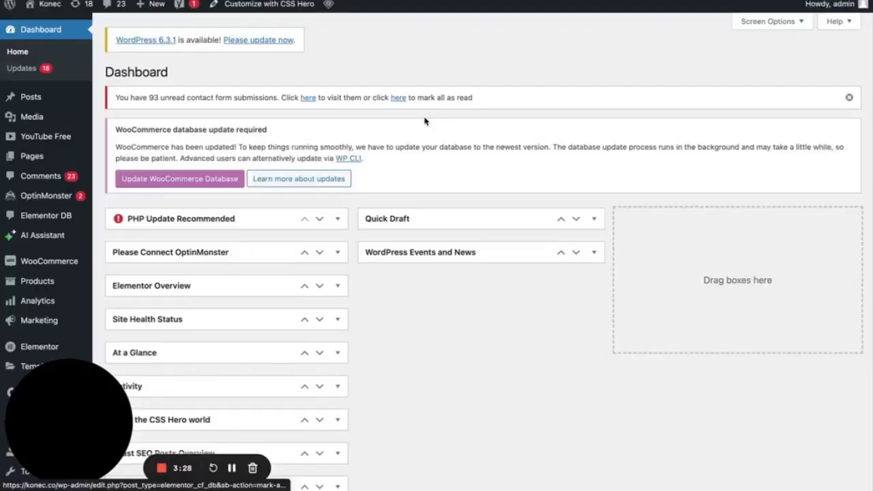
- Look up the administrator's username and e-mail in the WordPress Users list, then return to Journalist
scroll(74, 276, "down", 3)
mouse_move(48, 320)
left_click(44, 301)
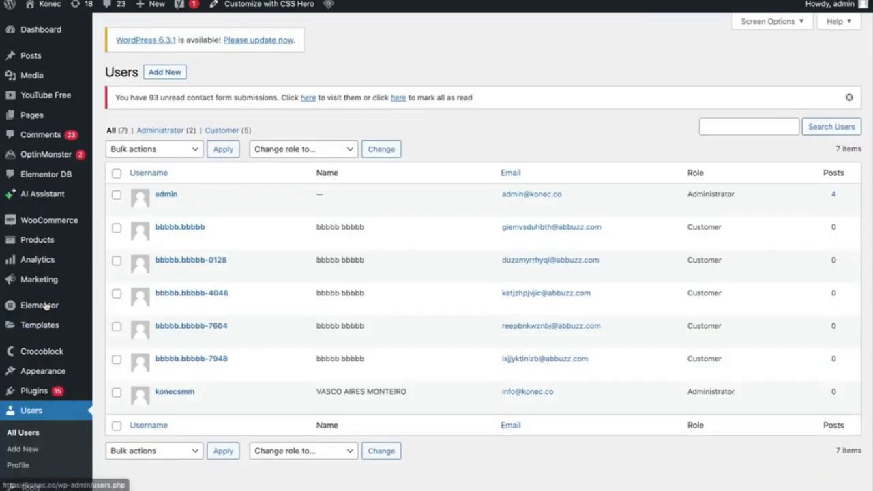
mouse_move(304, 307)
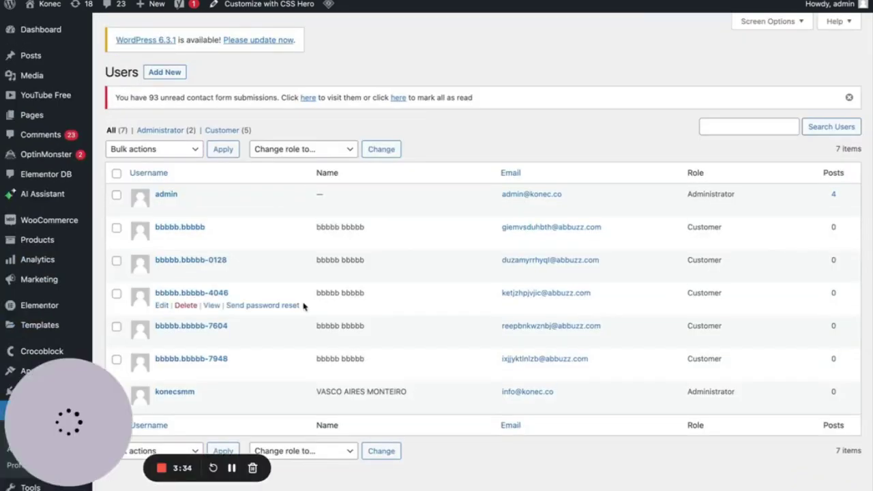
double_click(707, 196)
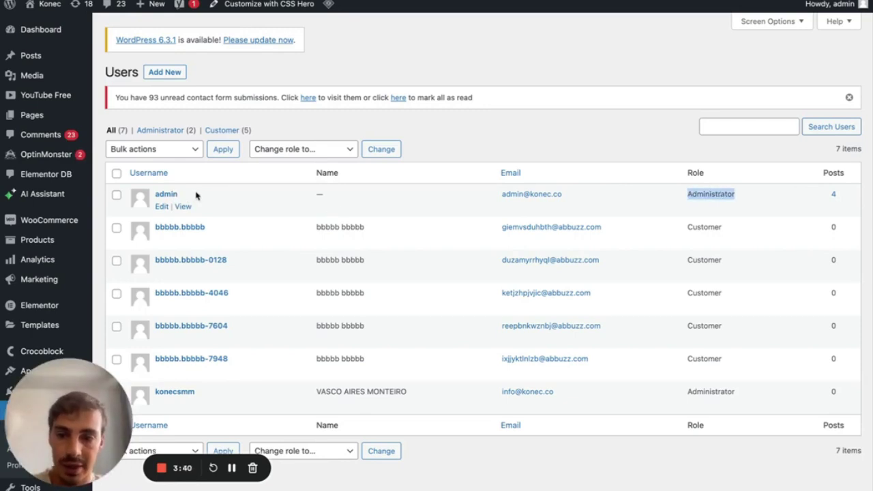
left_click_drag(181, 195, 152, 196)
left_click_drag(564, 196, 500, 196)
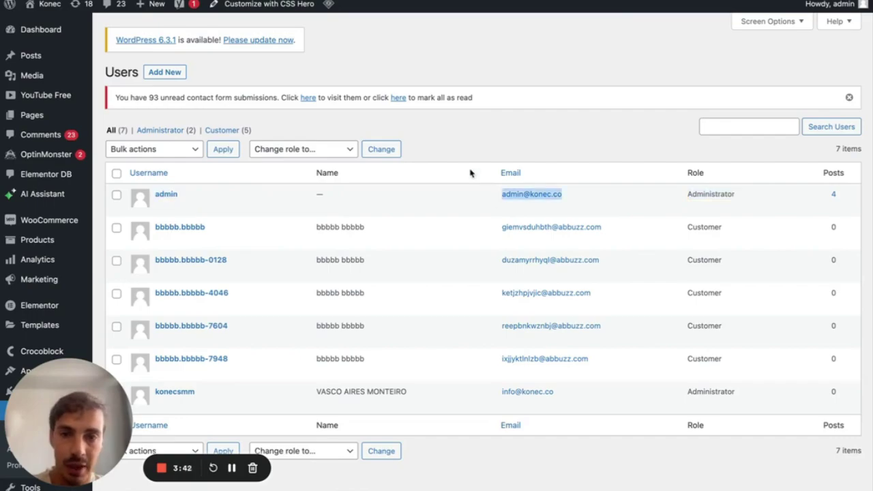
key("ctrl+Tab")
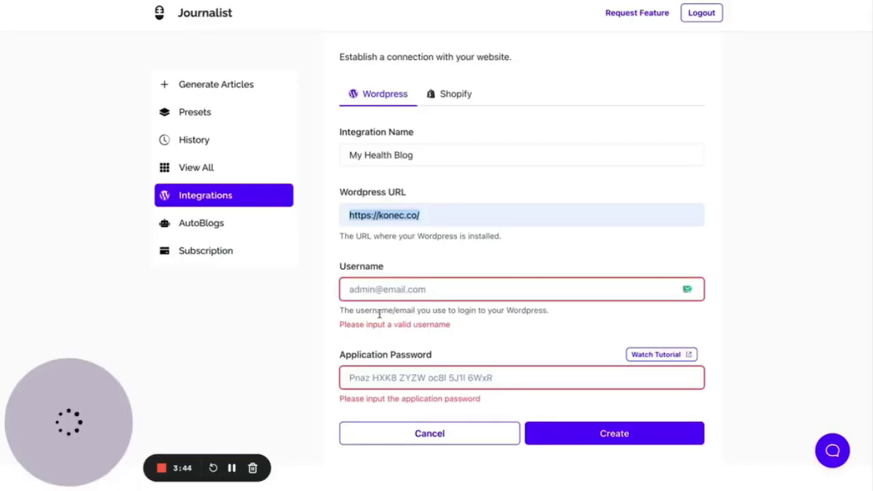
- Begin entering the admin username and application password, then abandon the form for the Integrations list
left_click(485, 290)
type("adm")
left_click(527, 255)
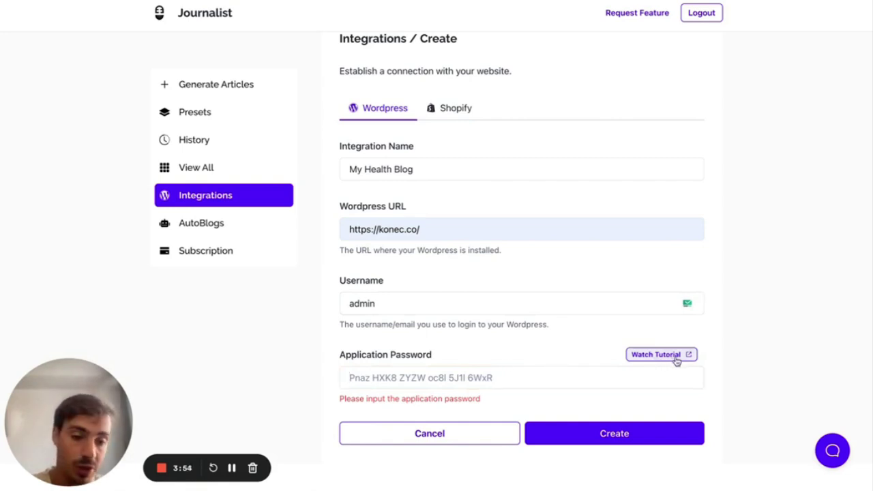
left_click(517, 374)
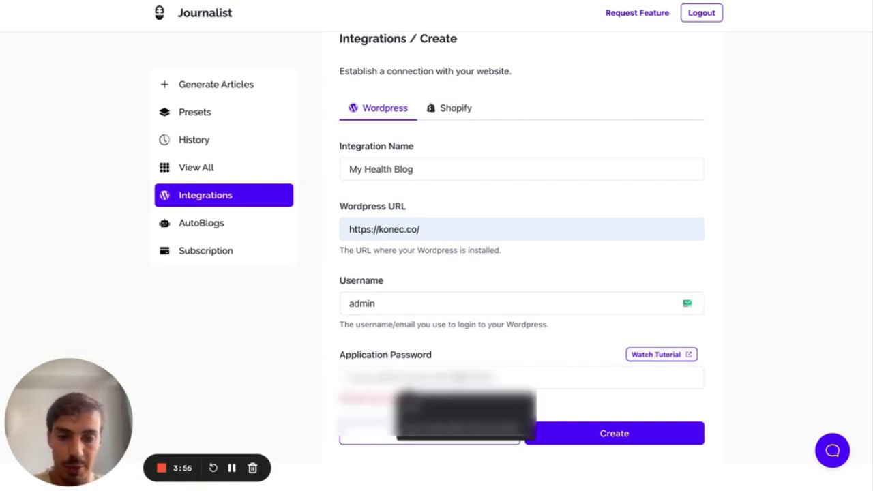
left_click(333, 334)
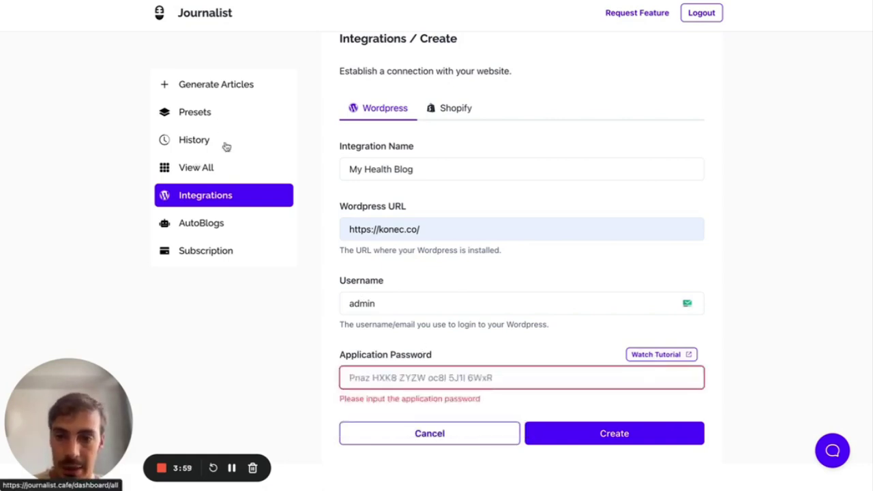
left_click(217, 197)
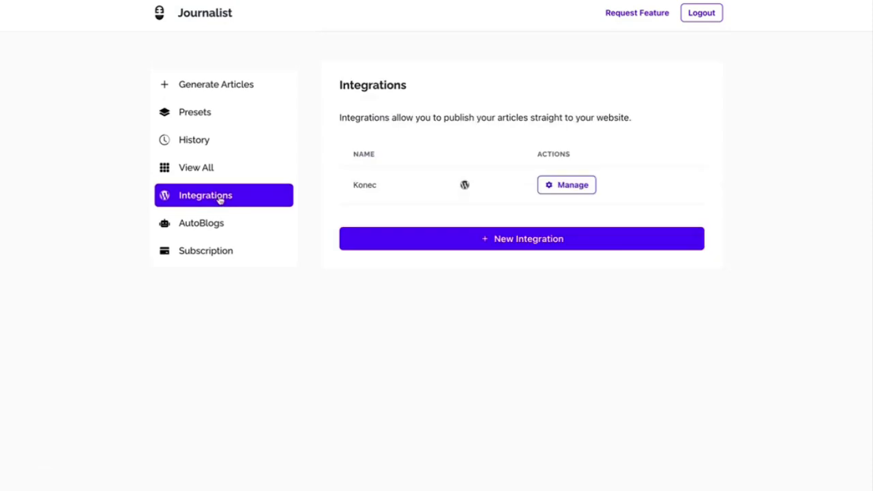
- Open the Konec integration's settings and review its saved site, user and password details
left_click(553, 185)
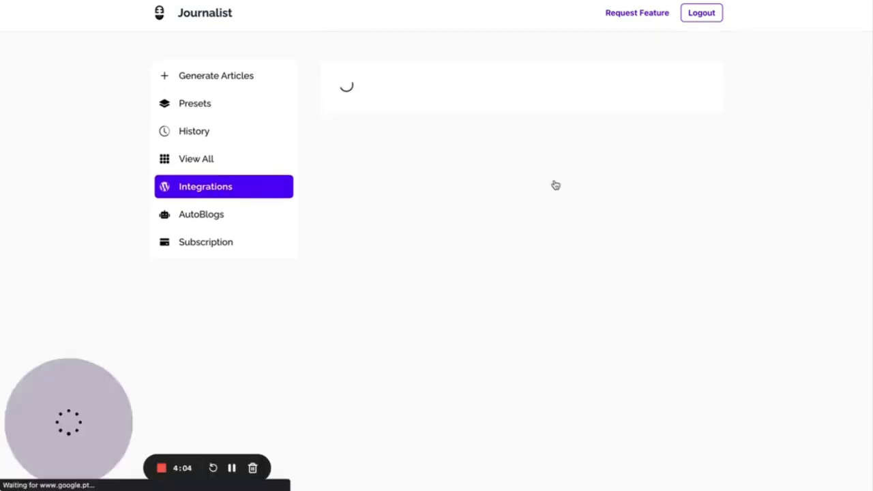
scroll(558, 249, "down", 4)
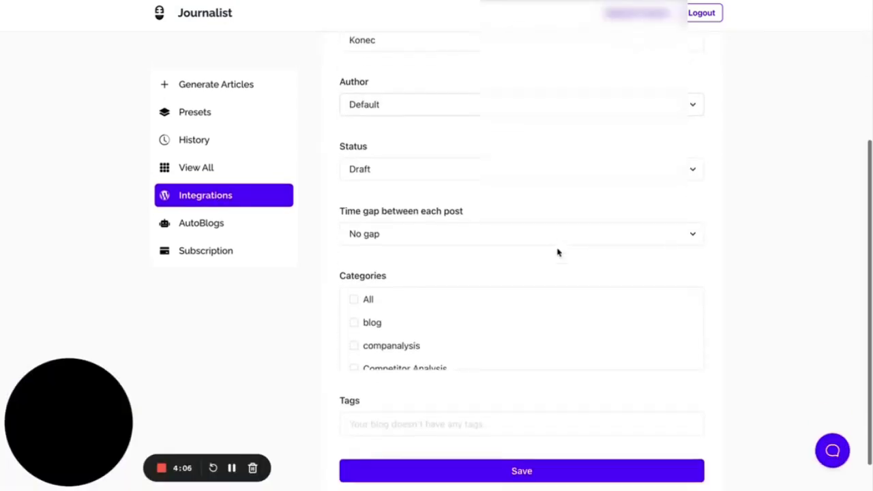
scroll(557, 252, "up", 4)
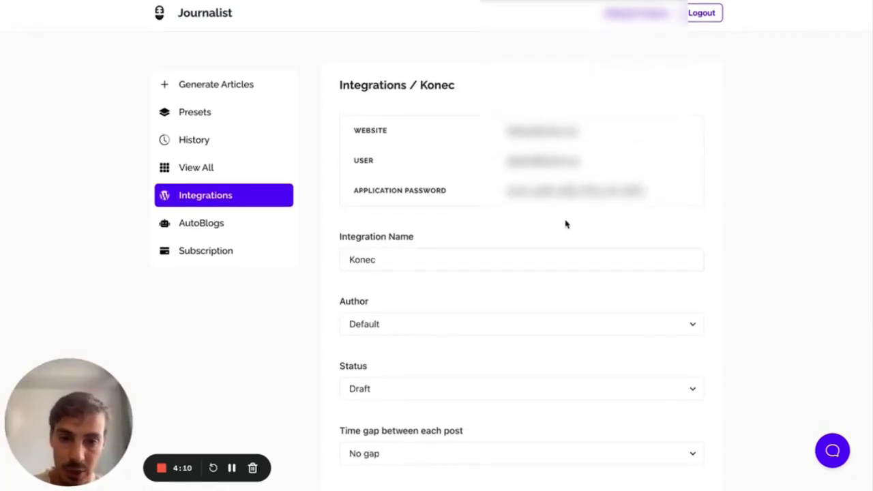
left_click_drag(504, 135, 597, 136)
left_click_drag(499, 166, 632, 164)
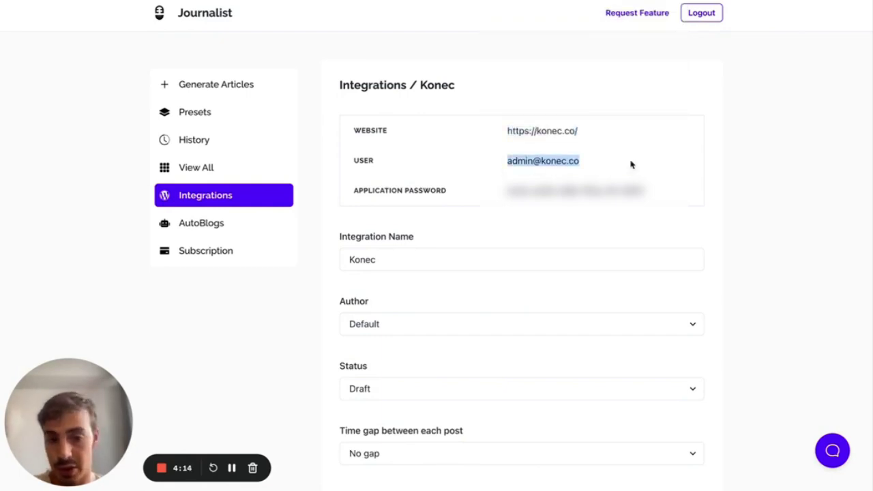
left_click_drag(502, 191, 662, 192)
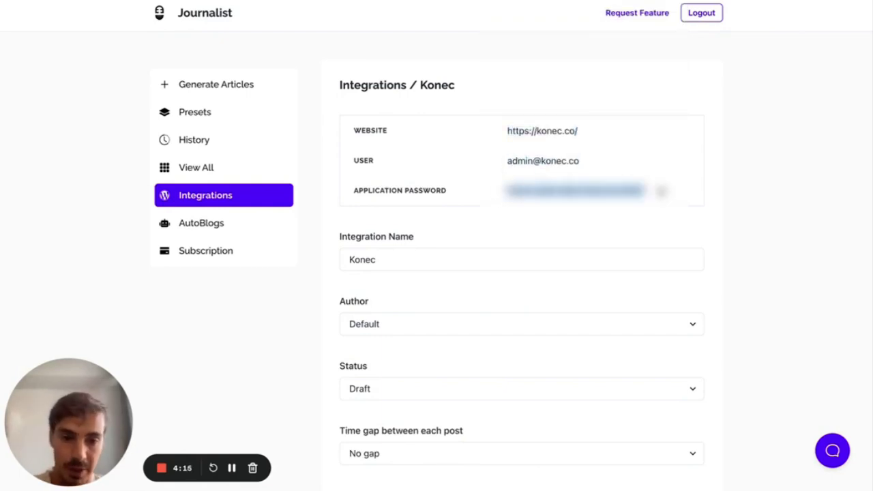
left_click(718, 186)
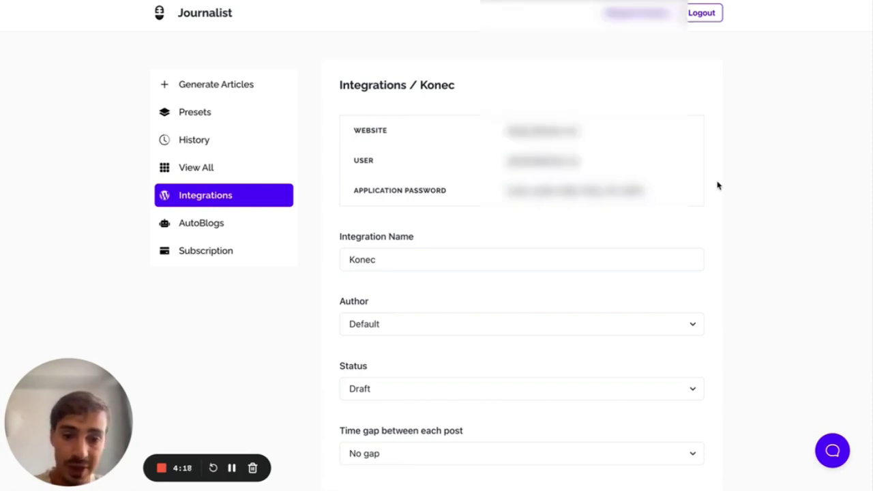
- Check the integration name Konec, leave Author on Default, and switch to the WordPress users list
scroll(718, 185, "down", 2)
left_click(537, 129)
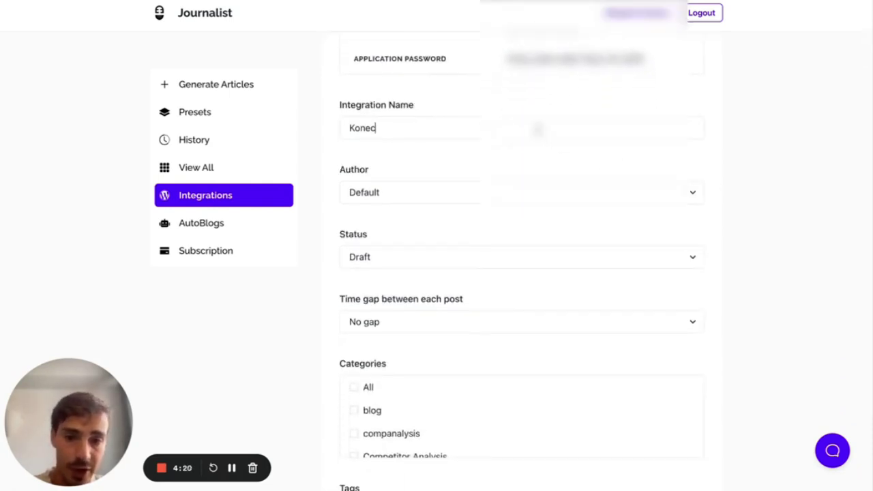
left_click_drag(538, 129, 335, 132)
left_click(376, 146)
scroll(376, 146, "down", 1)
left_click(385, 156)
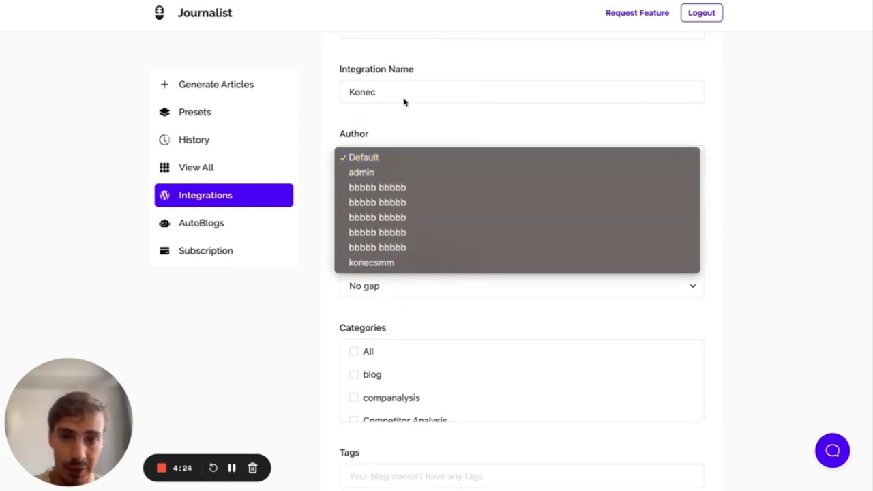
left_click(343, 57)
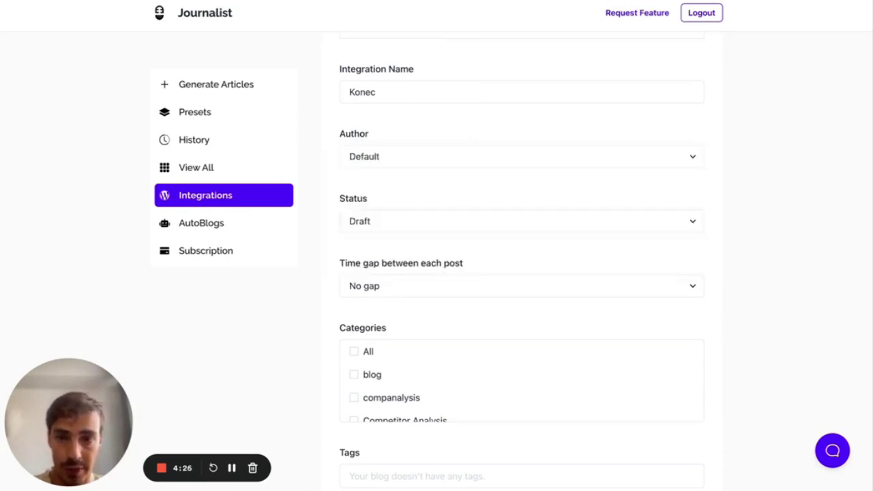
key("ctrl+Tab")
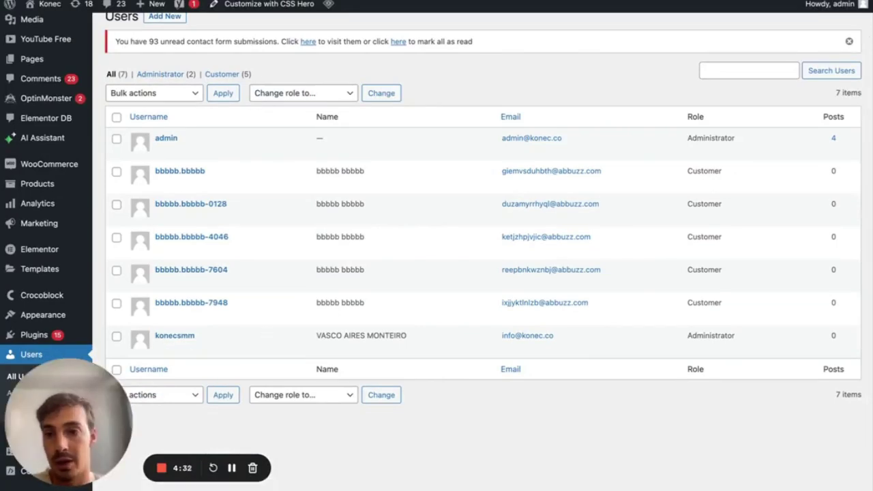
key("ctrl+shift+Tab")
left_click(419, 223)
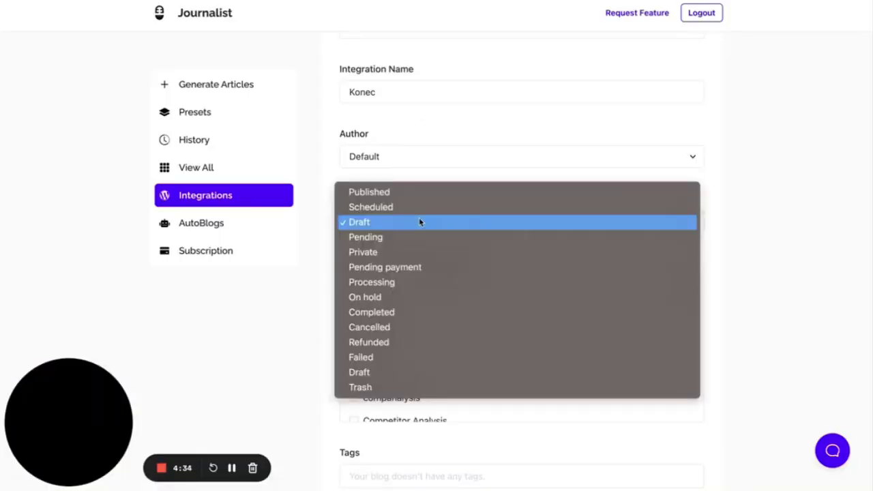
left_click(321, 233)
left_click(355, 162)
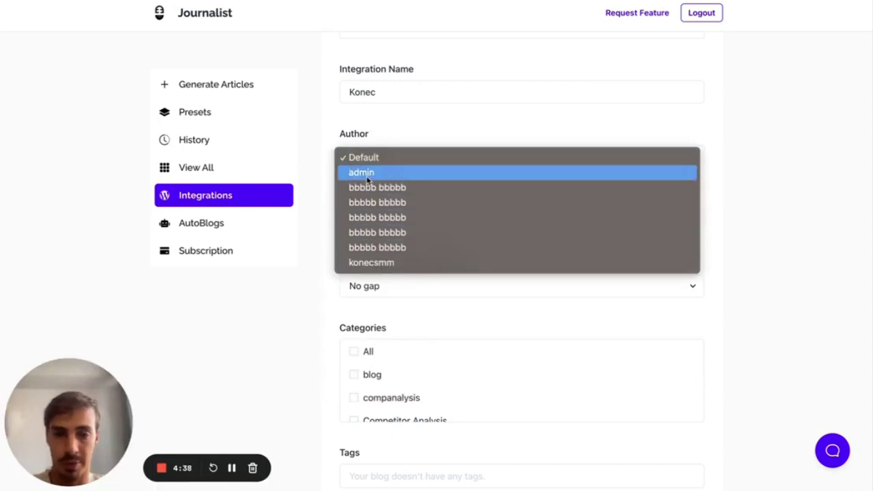
left_click(368, 172)
left_click(368, 158)
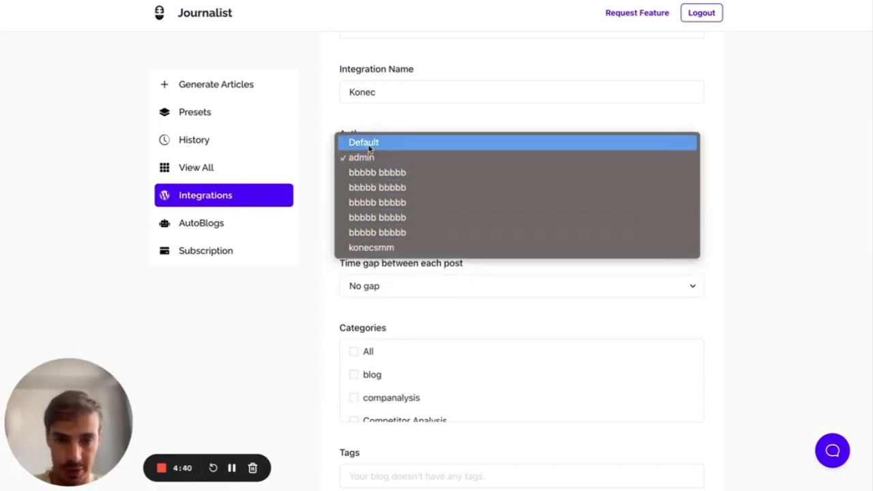
left_click(369, 143)
scroll(341, 195, "down", 1)
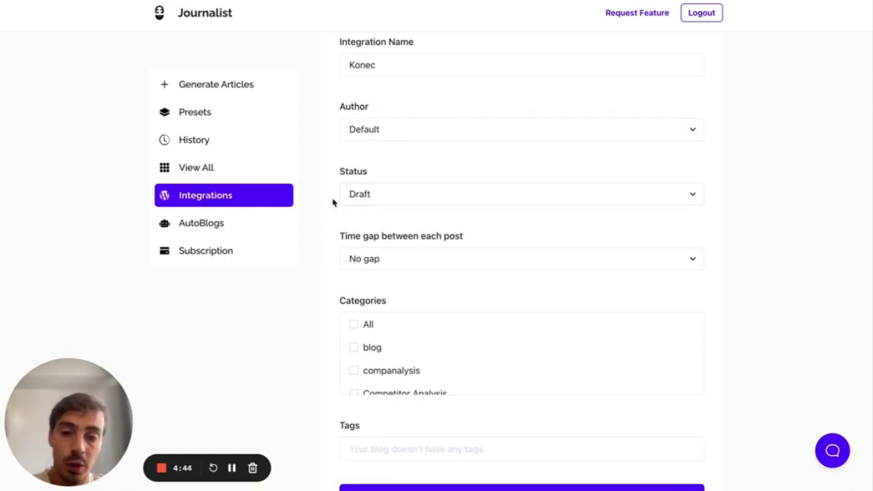
scroll(341, 198, "down", 1)
left_click(354, 175)
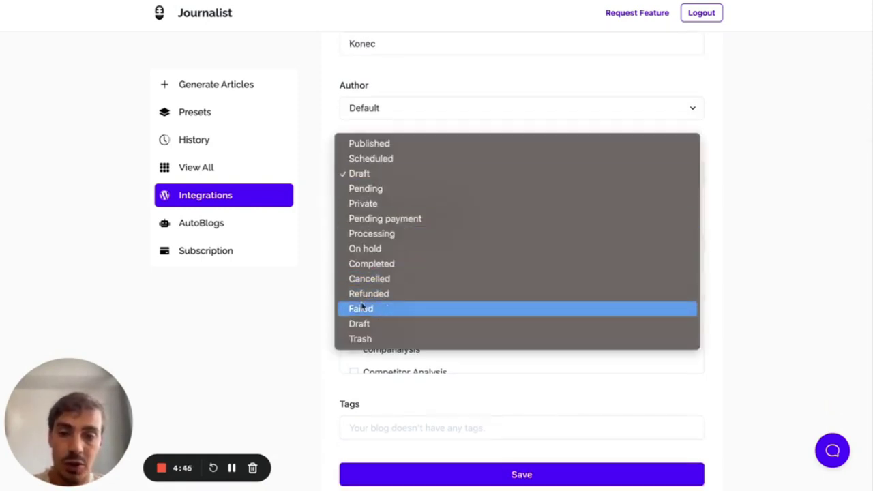
left_click(331, 206)
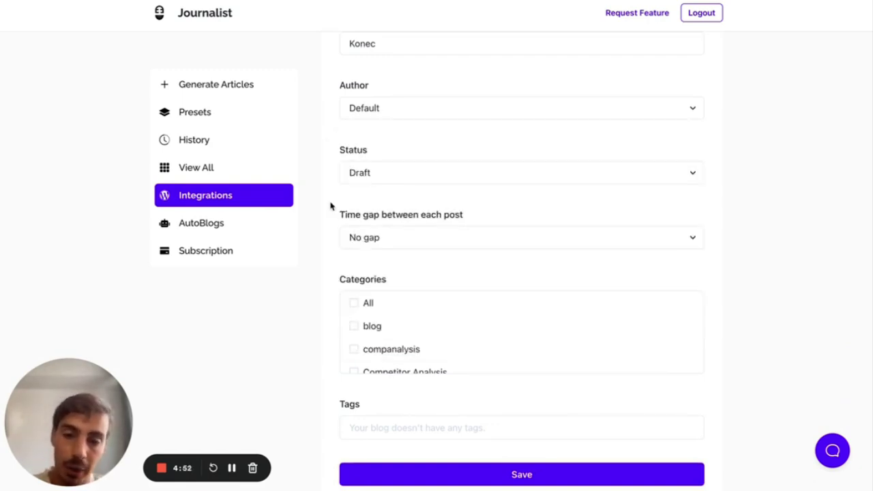
left_click(344, 174)
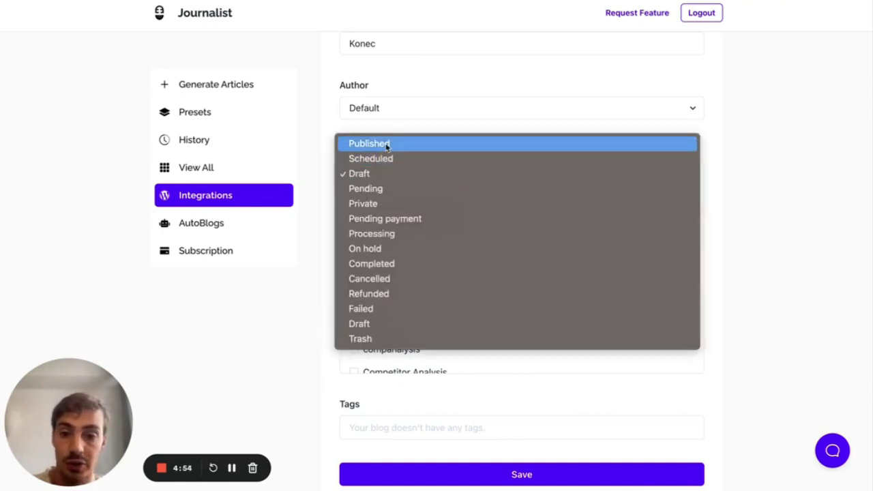
left_click(385, 144)
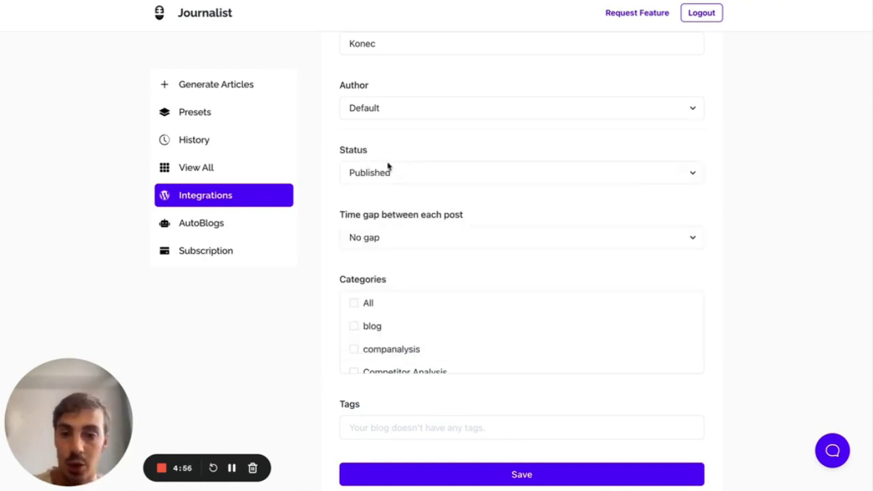
left_click(389, 169)
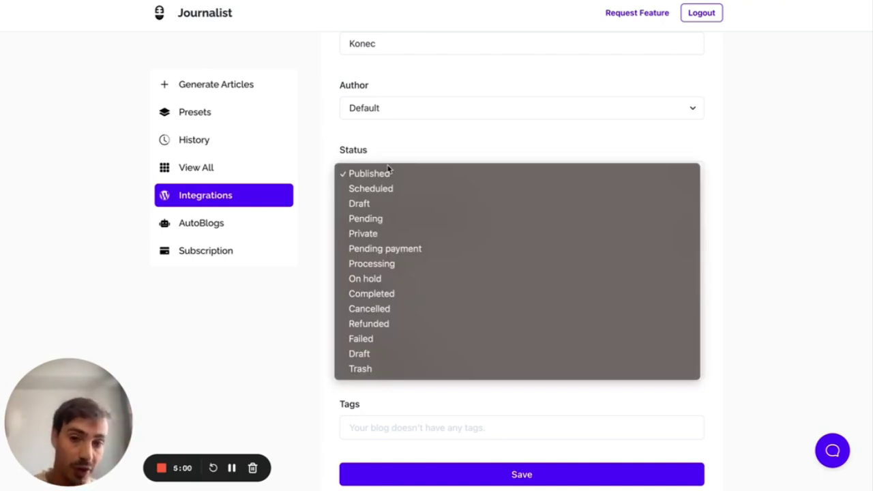
left_click(369, 203)
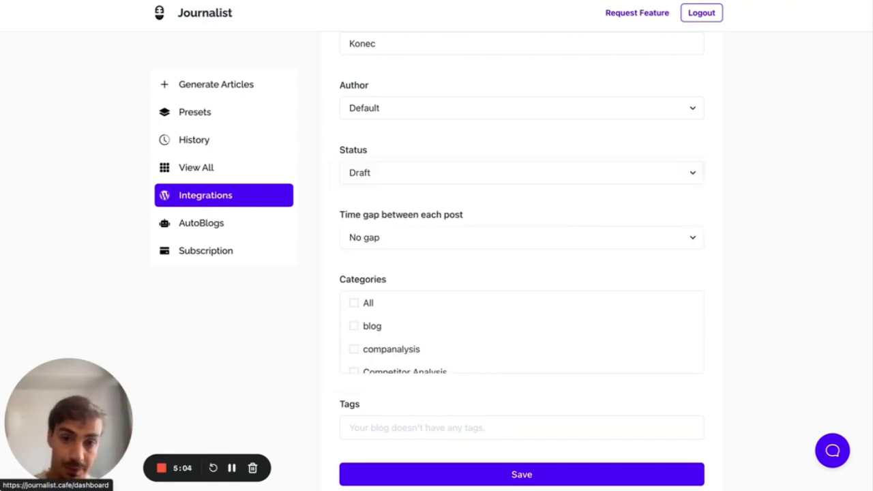
key("ctrl+Tab")
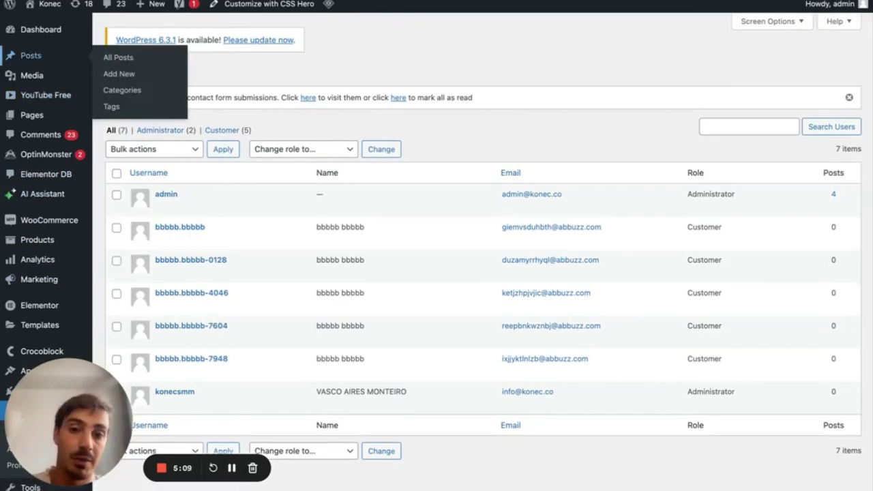
key("ctrl+shift+Tab")
left_click(415, 172)
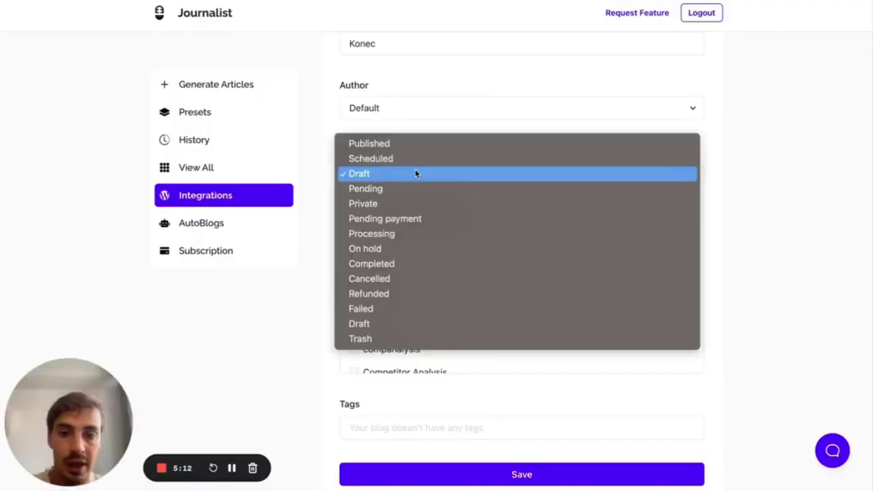
left_click(399, 145)
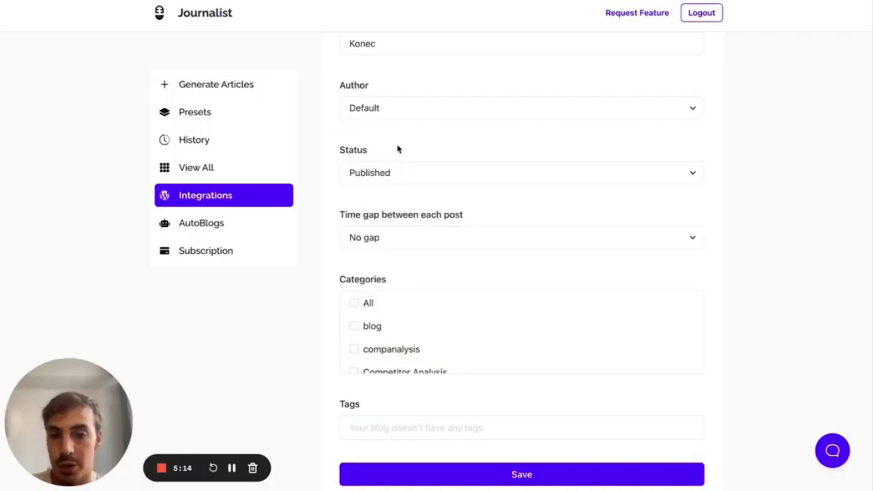
left_click(397, 238)
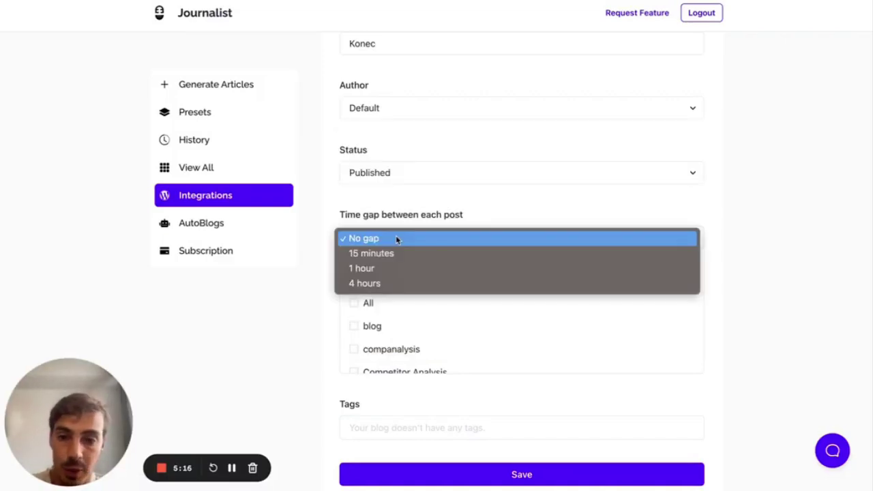
left_click(395, 253)
left_click(390, 238)
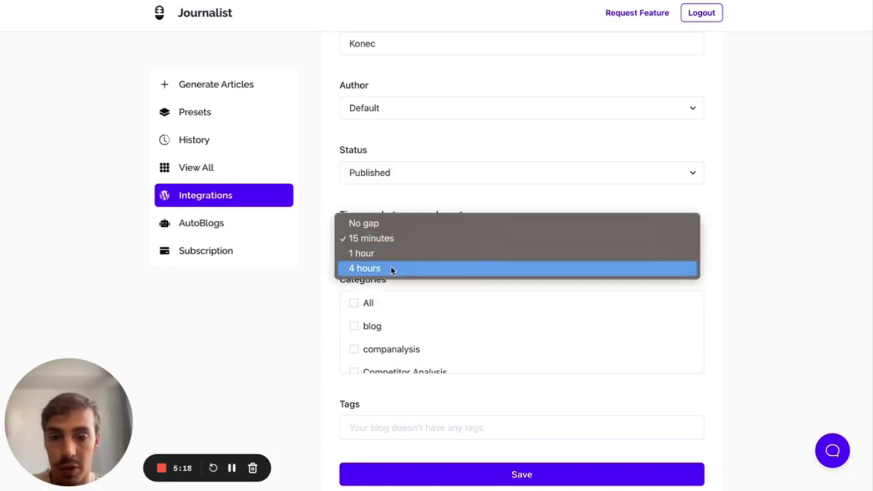
left_click(392, 269)
scroll(354, 256, "down", 1)
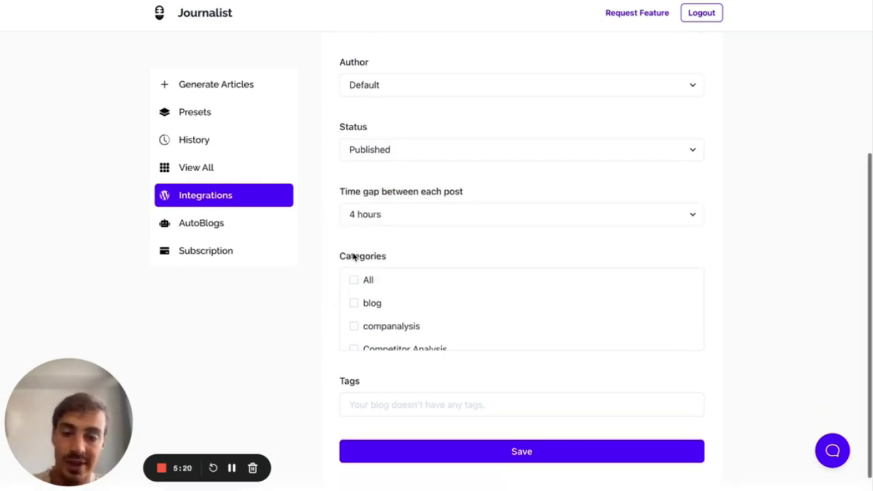
scroll(350, 239, "down", 1)
scroll(347, 228, "up", 3)
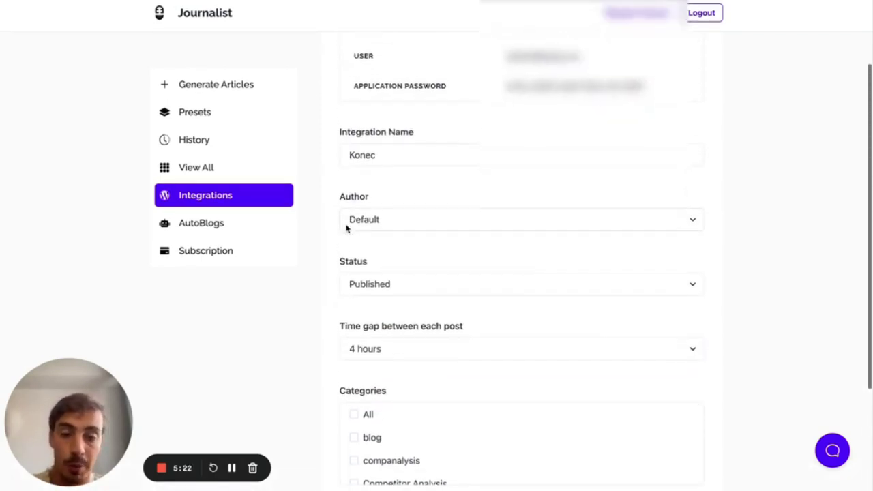
scroll(346, 229, "down", 3)
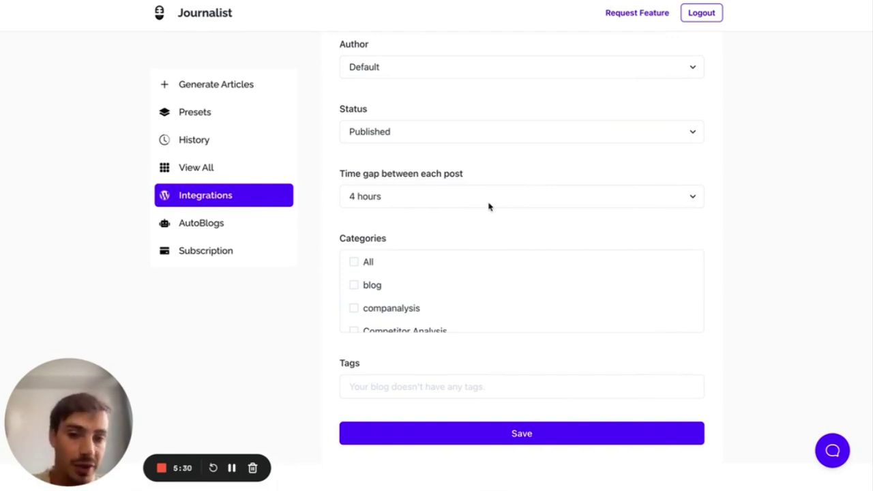
left_click(488, 205)
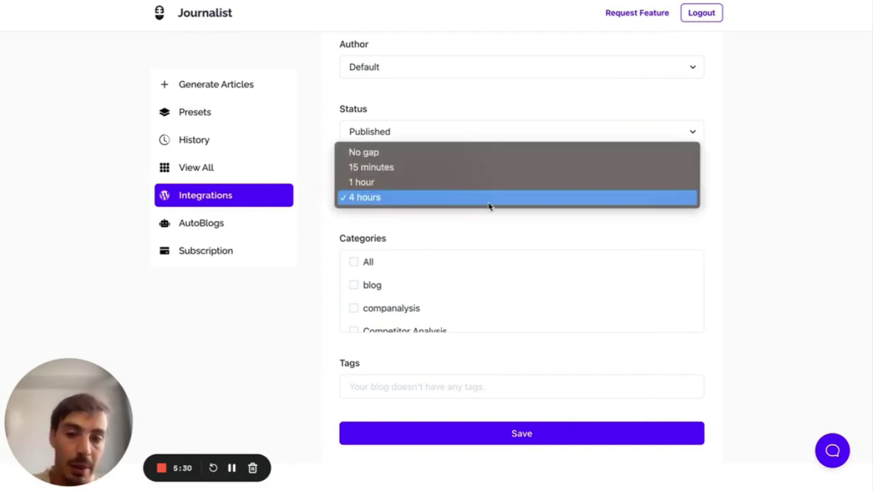
left_click(447, 170)
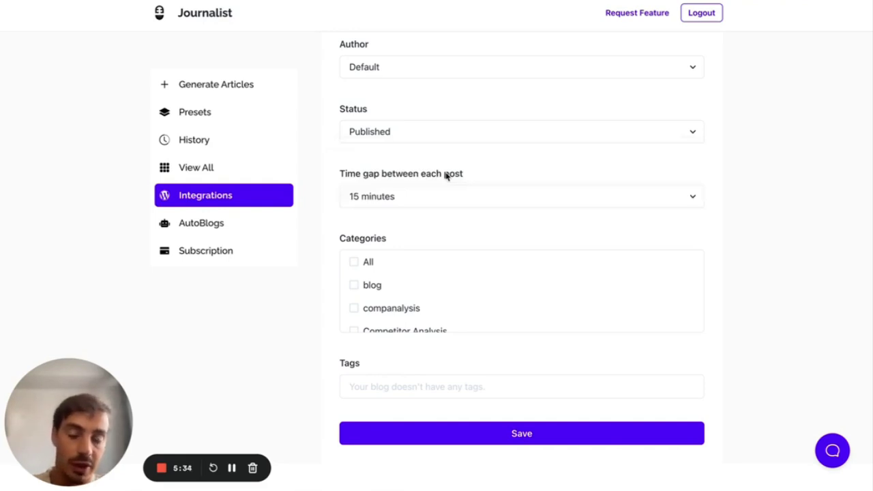
left_click(442, 196)
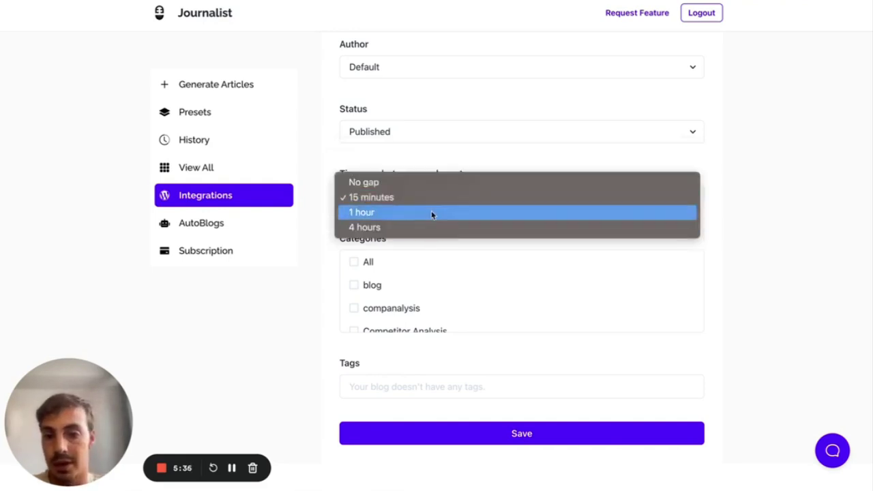
left_click(408, 182)
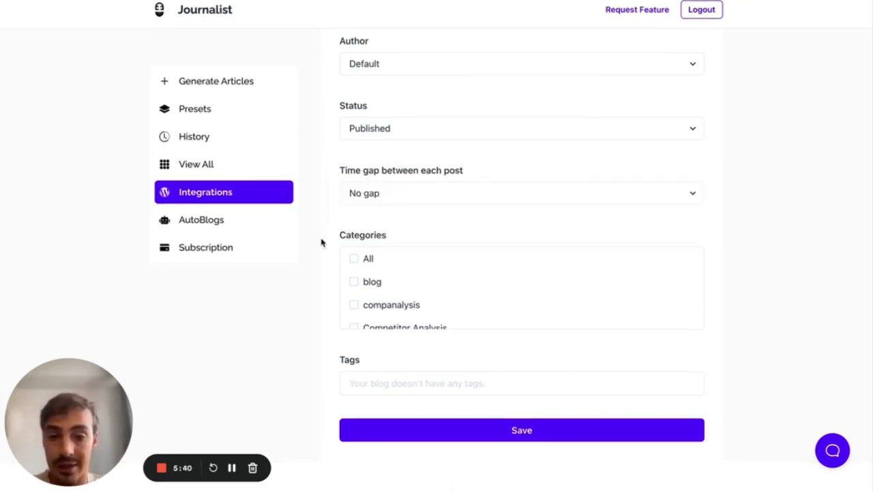
scroll(354, 289, "down", 10)
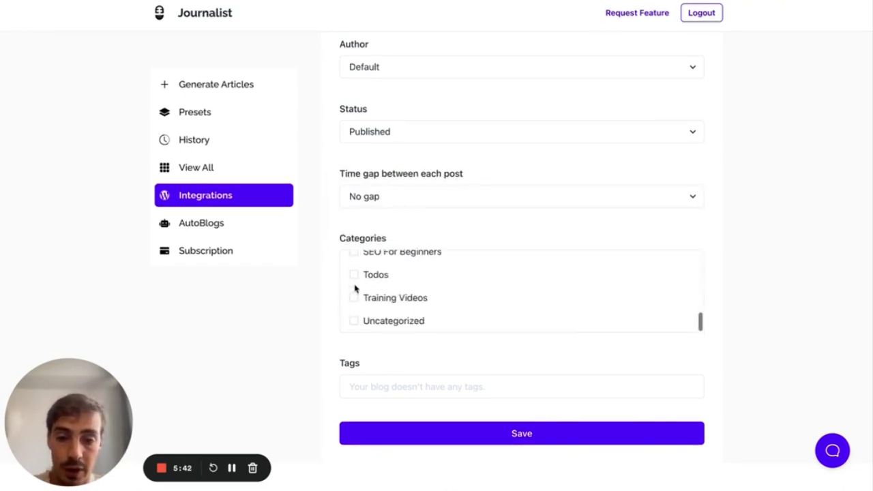
scroll(355, 289, "up", 10)
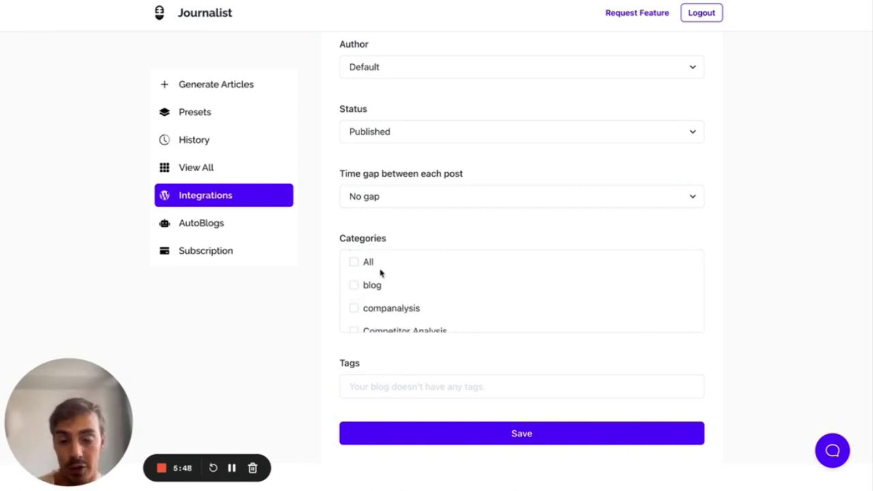
scroll(359, 296, "down", 1)
- Tick the All, blog and companalysis categories, then untick them all again
left_click(355, 295)
scroll(360, 301, "up", 1)
left_click(354, 263)
left_click(354, 284)
left_click(354, 266)
left_click(354, 308)
scroll(353, 307, "down", 2)
scroll(353, 301, "up", 2)
left_click(354, 285)
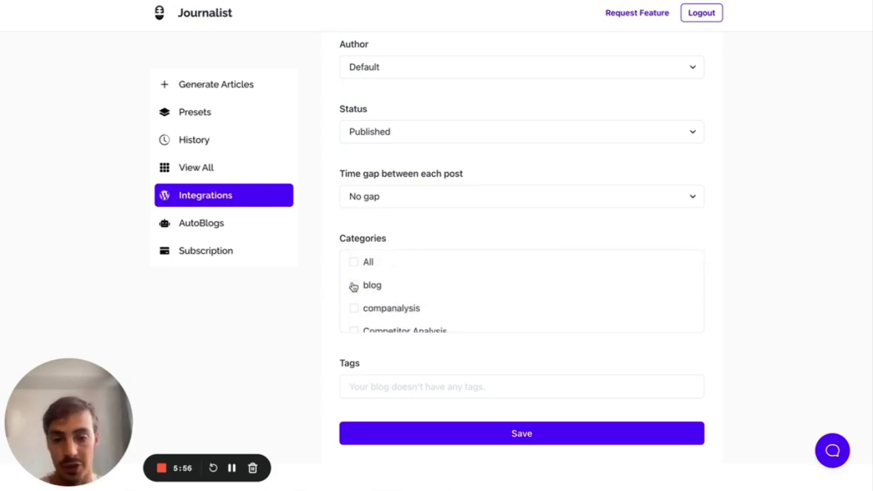
scroll(353, 287, "down", 2)
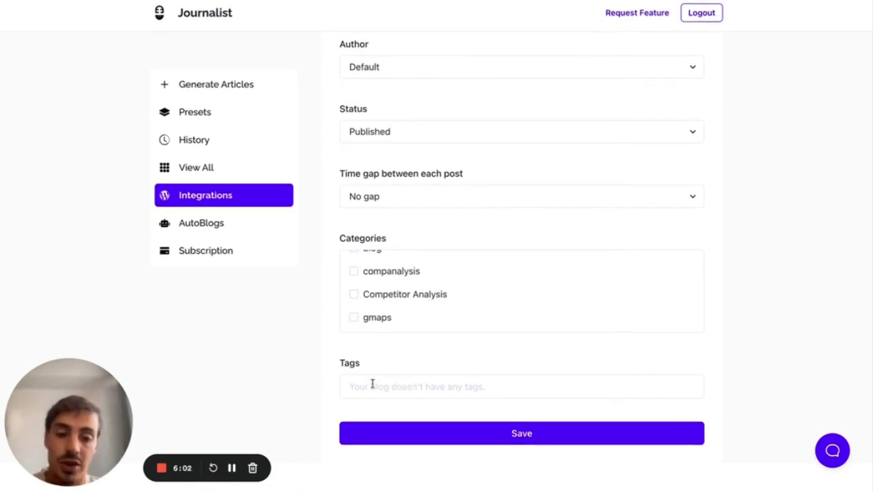
- Save the Konec integration settings with no categories, then go to the Autoblogs page
left_click(440, 430)
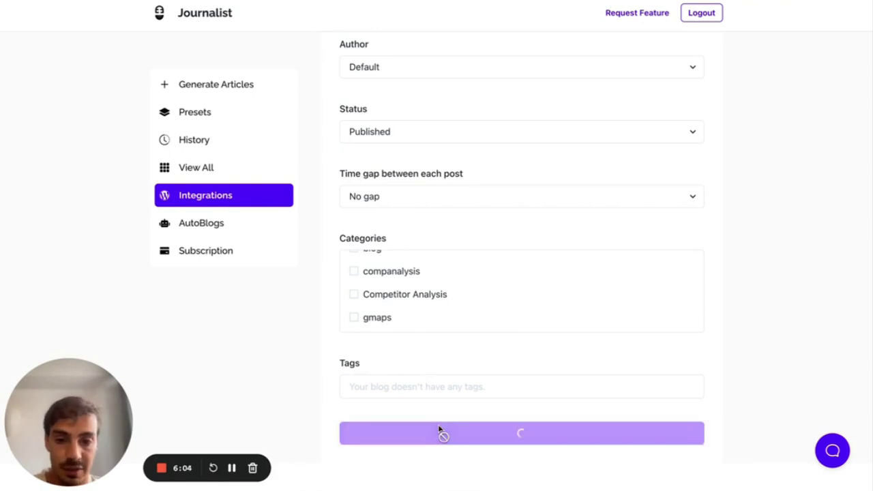
scroll(335, 322, "up", 5)
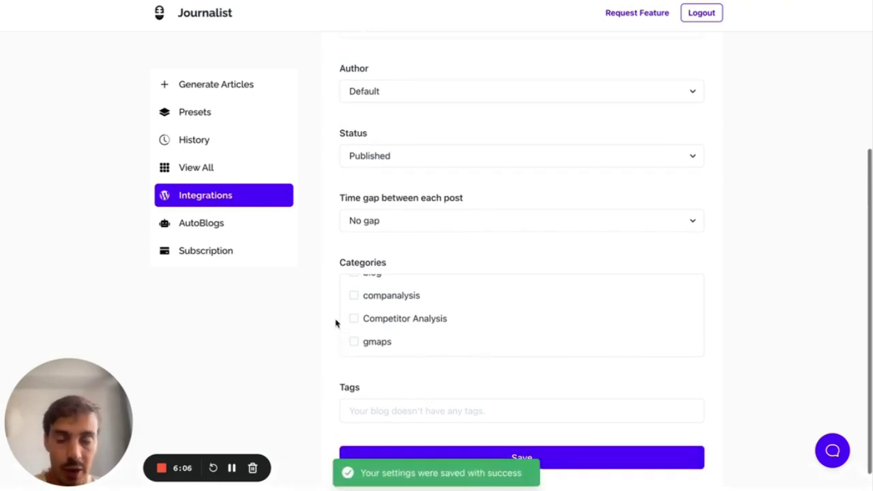
scroll(335, 322, "up", 1)
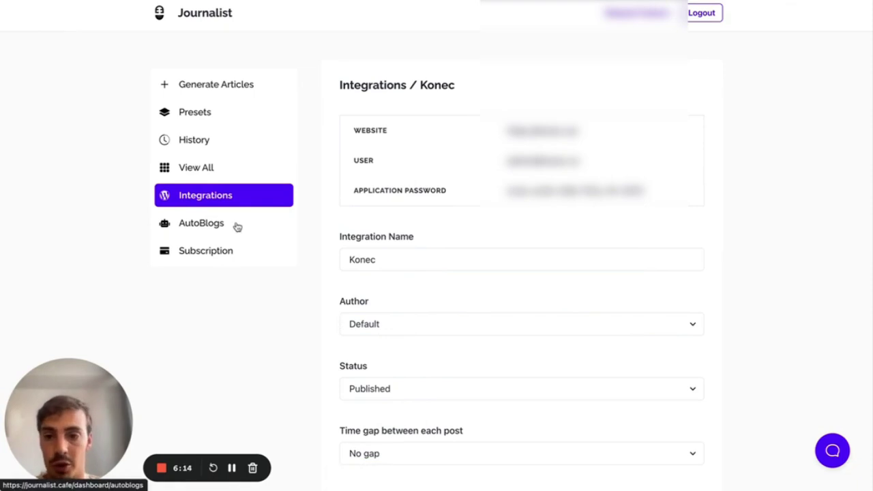
left_click(220, 225)
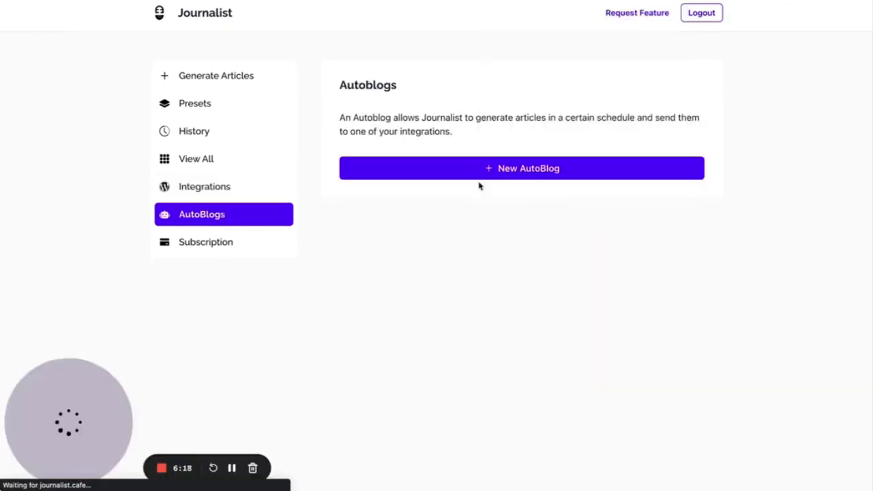
- Start a new autoblog named 'test' and look through the available presets
left_click(455, 171)
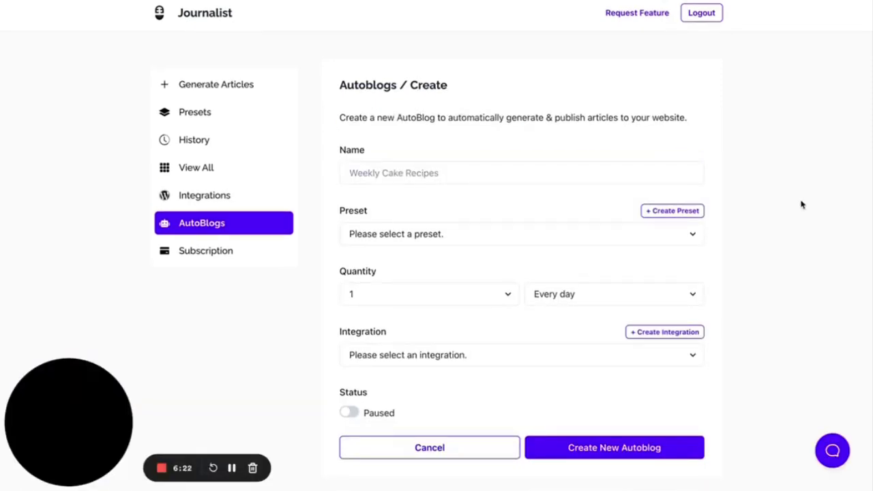
left_click(446, 181)
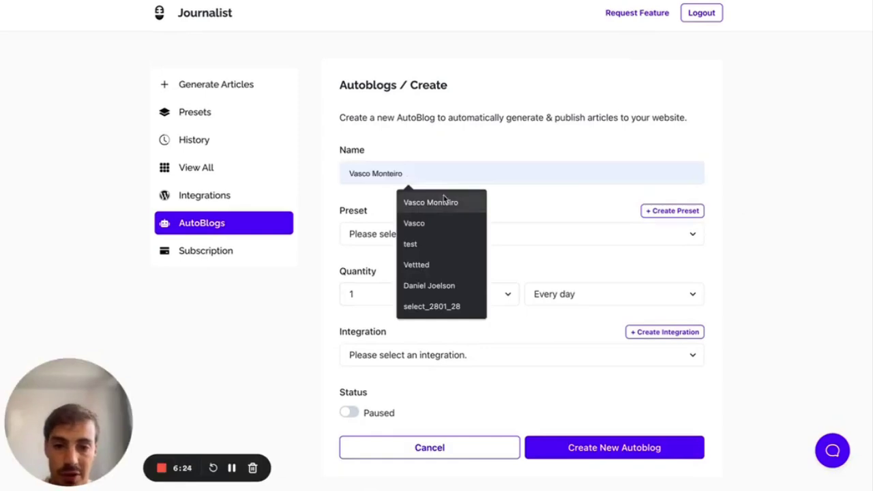
left_click(431, 246)
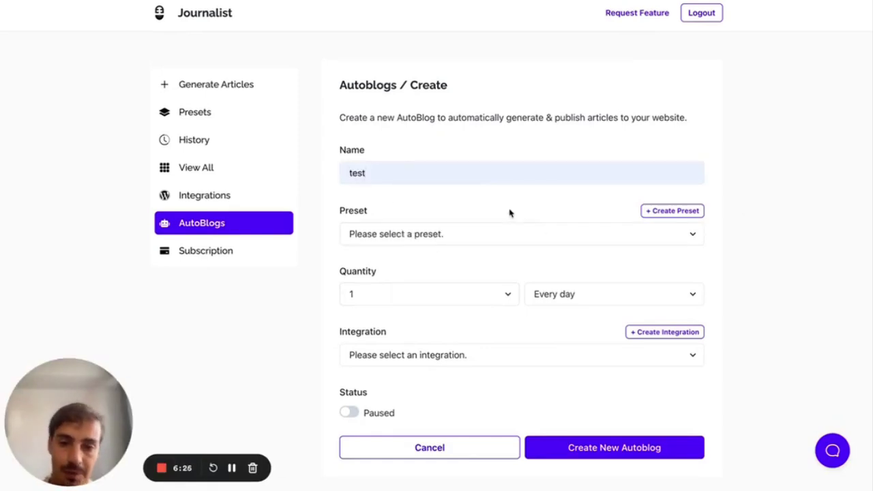
left_click(539, 234)
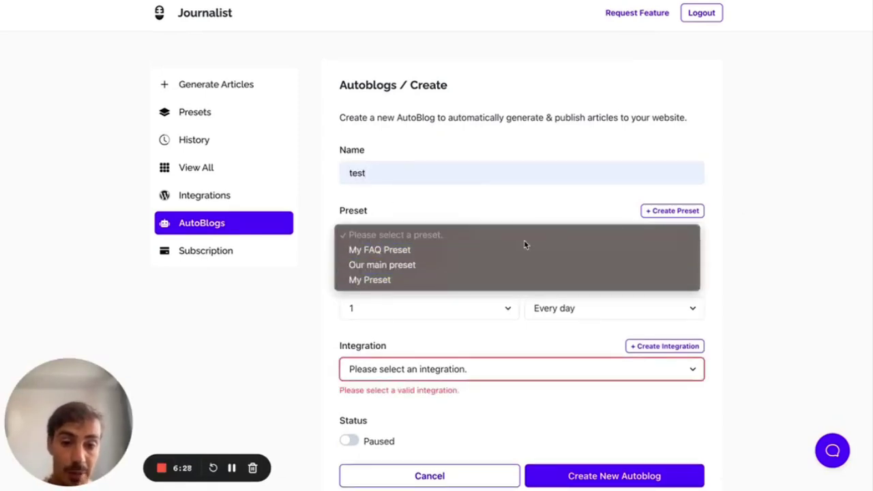
left_click(519, 213)
left_click(518, 237)
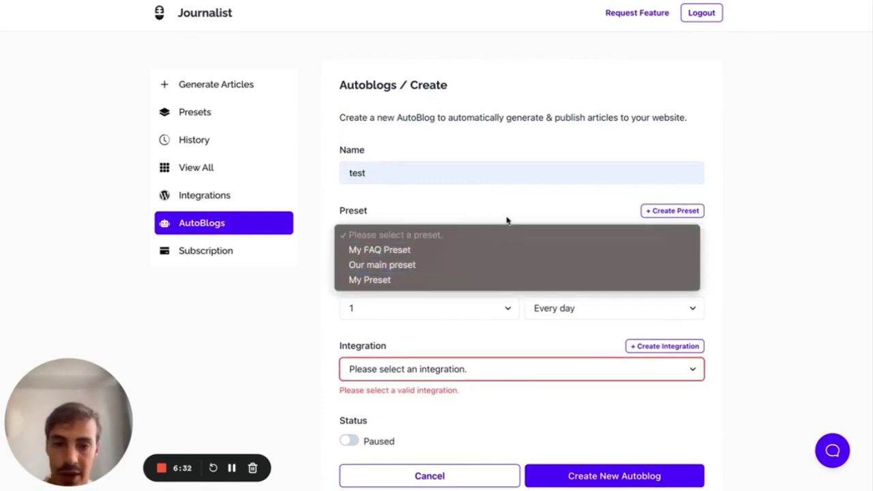
left_click(508, 221)
scroll(505, 238, "down", 2)
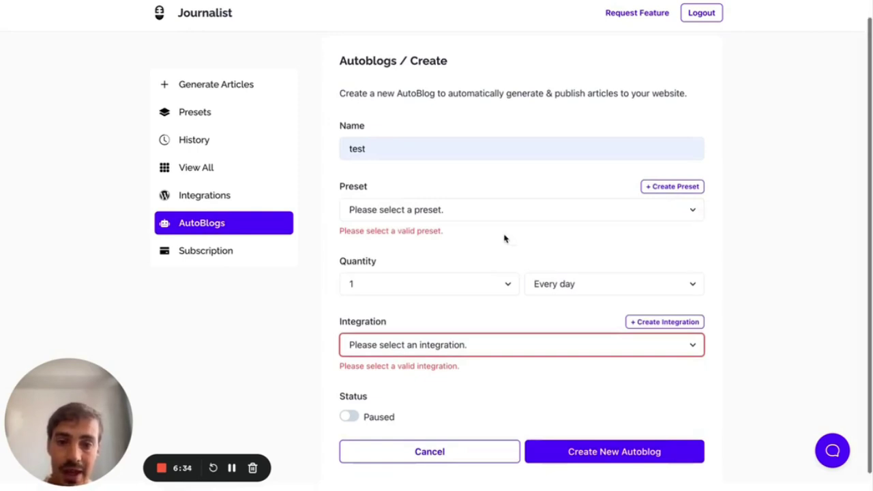
left_click_drag(335, 173, 705, 201)
left_click(721, 205)
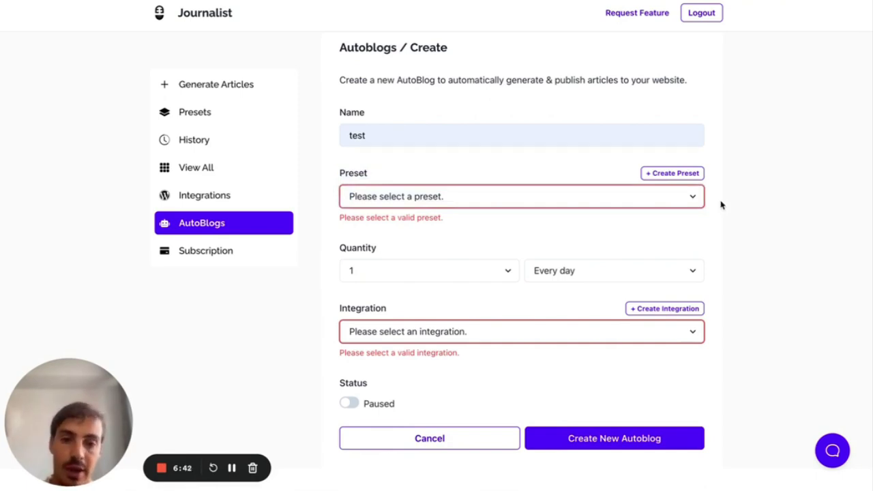
- Set the autoblog to 20 articles every month via the Konec integration, status Active
scroll(721, 205, "down", 1)
left_click(436, 267)
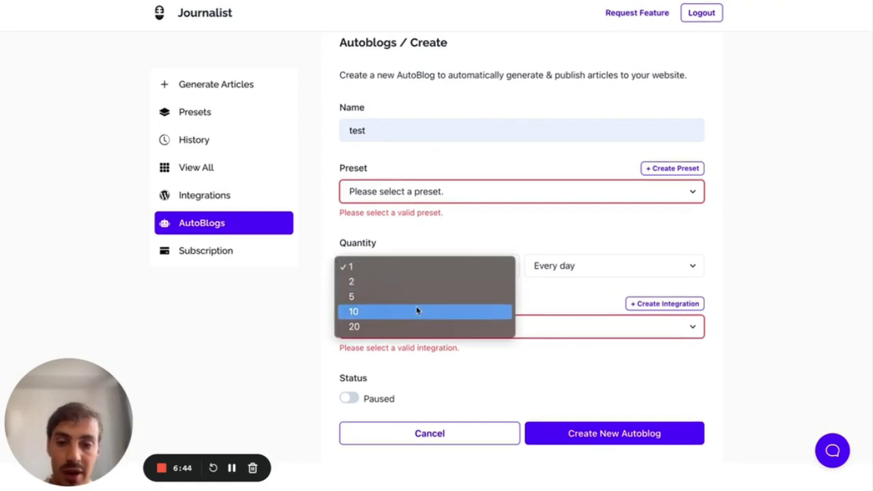
left_click(411, 329)
left_click(577, 266)
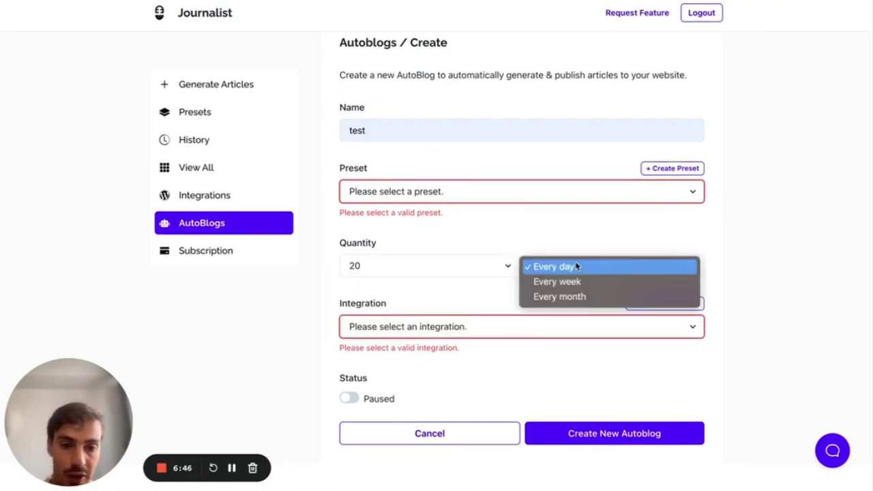
left_click(580, 297)
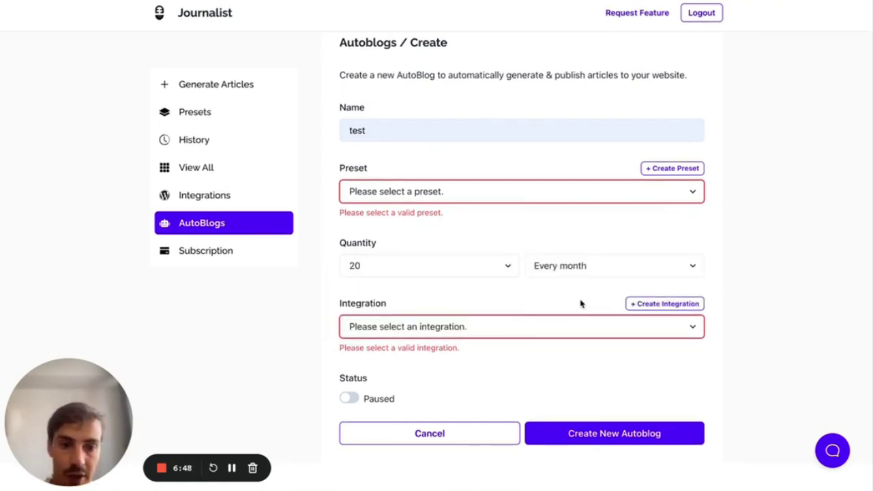
left_click(519, 323)
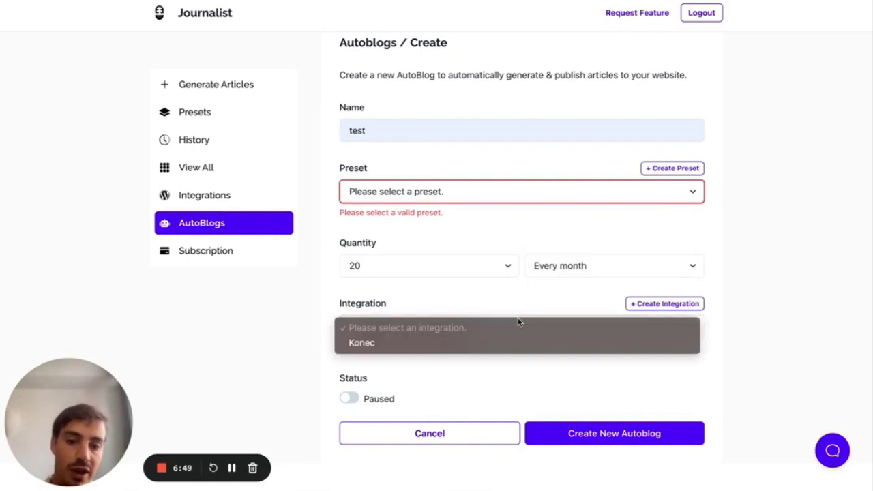
left_click(443, 348)
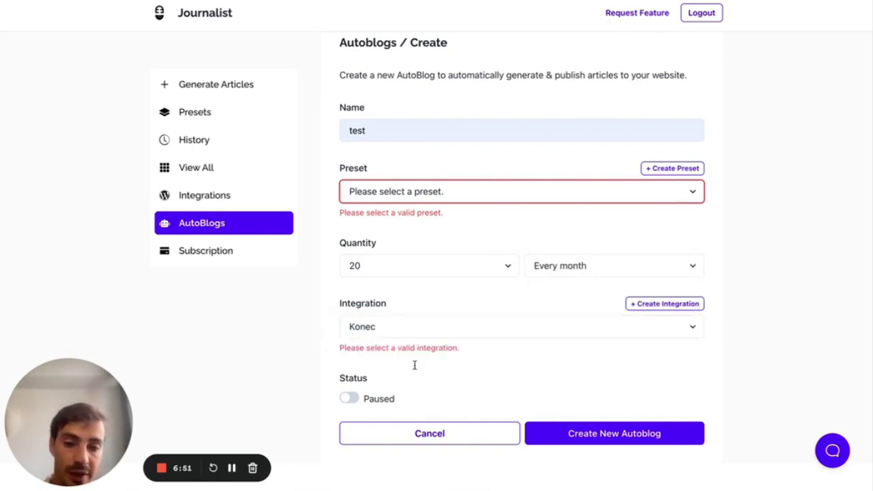
left_click(350, 398)
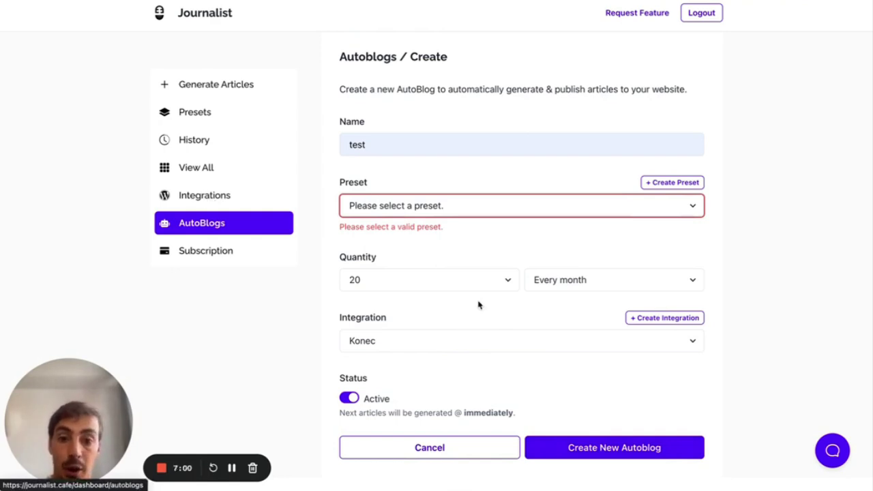
- Choose My FAQ Preset for the autoblog and start creating a new preset
left_click(505, 207)
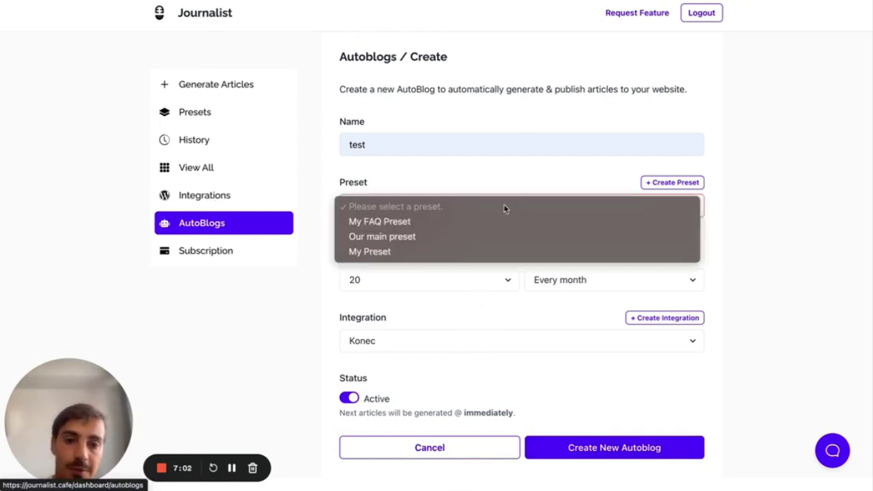
left_click(532, 229)
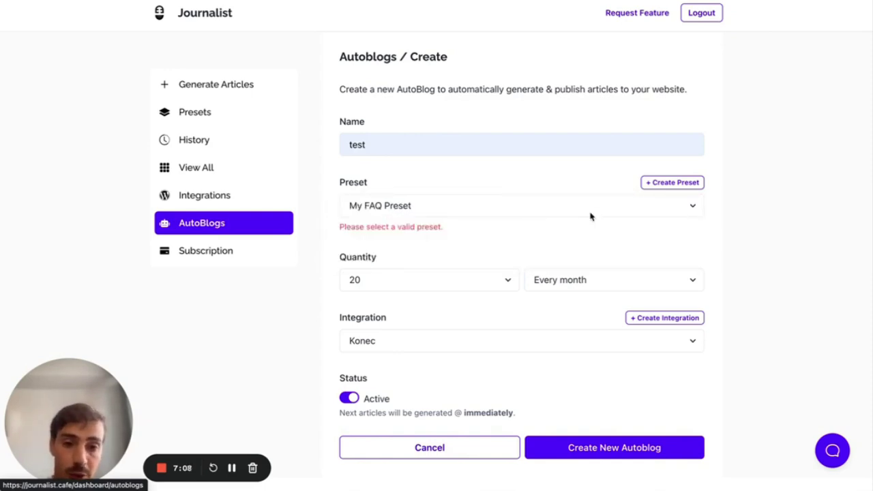
left_click(658, 185)
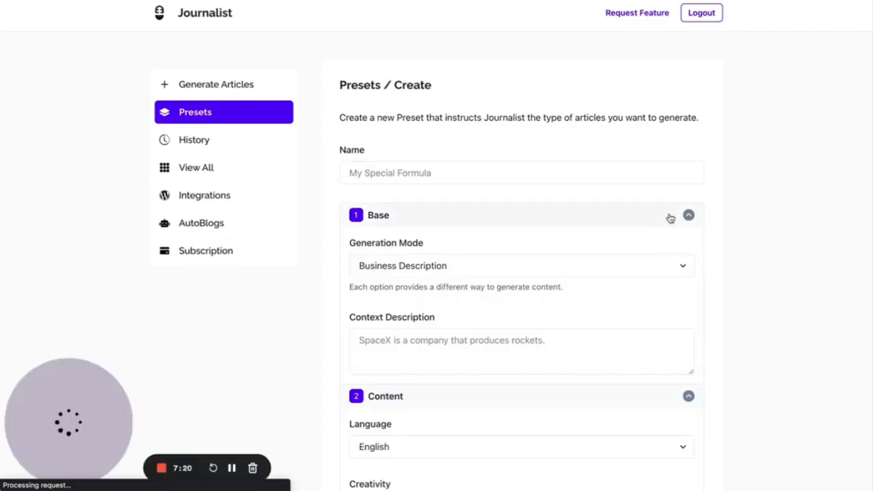
- Scroll the Create Preset form, then visit the Integrations and Autoblogs pages
scroll(670, 218, "down", 3)
scroll(670, 218, "down", 10)
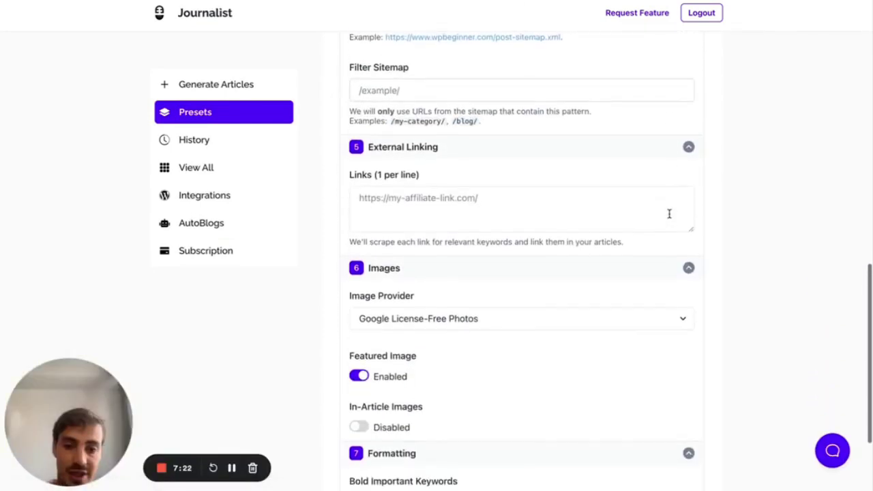
scroll(669, 214, "up", 10)
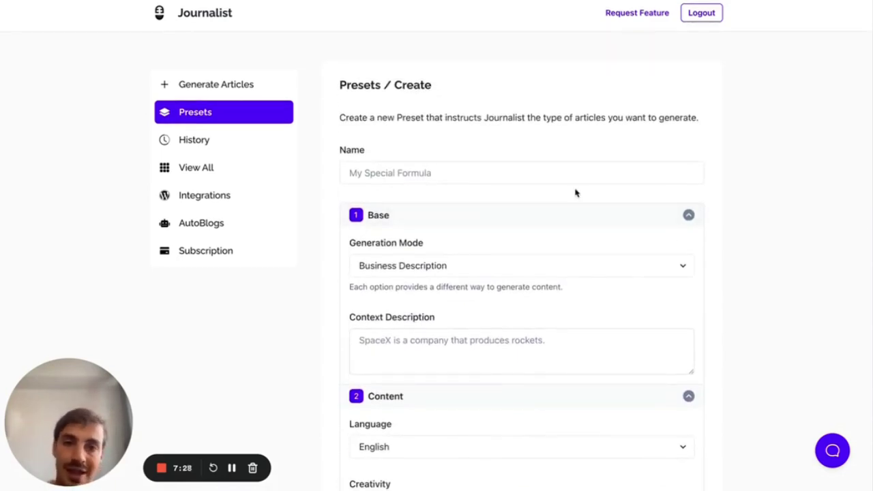
left_click(251, 197)
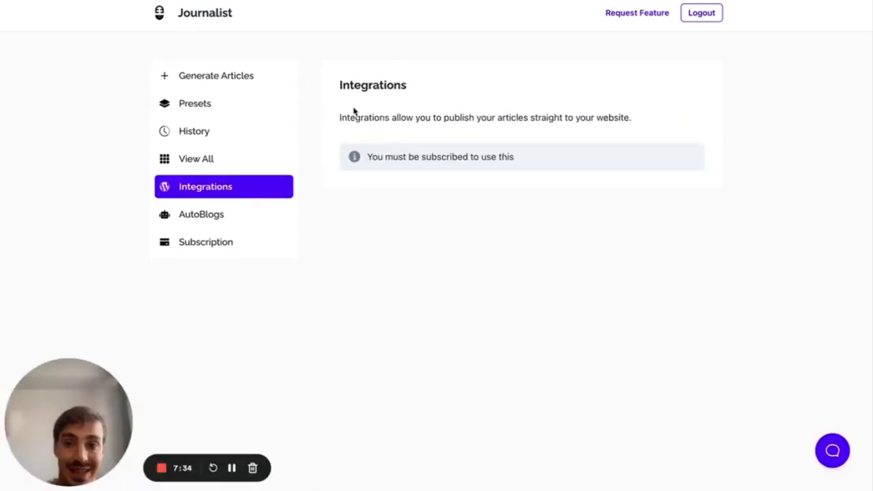
left_click(232, 217)
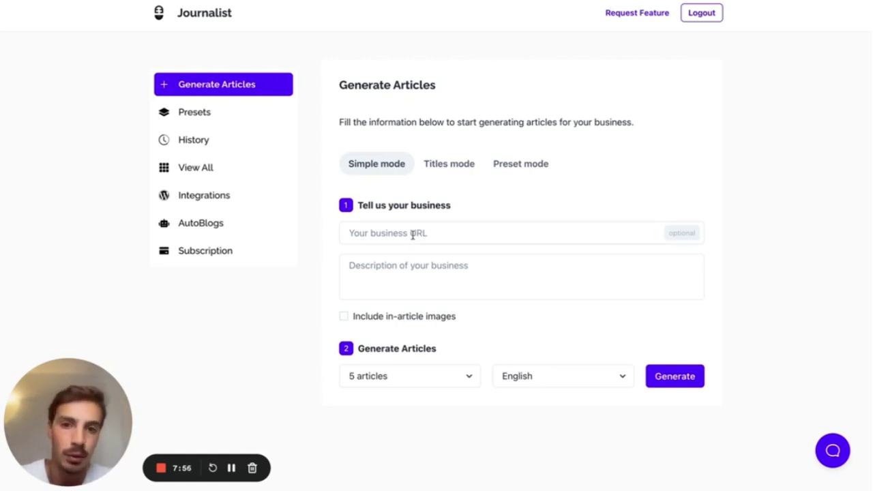
- Switch the Generate Articles form to Titles mode
left_click(437, 162)
- Cycle through the Simple and Titles modes, pick Preset mode, and start a new preset
left_click(401, 166)
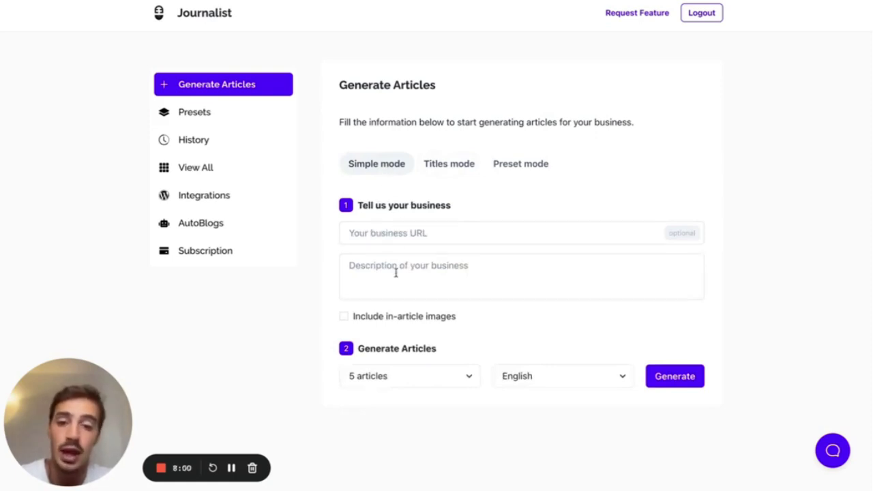
left_click(430, 165)
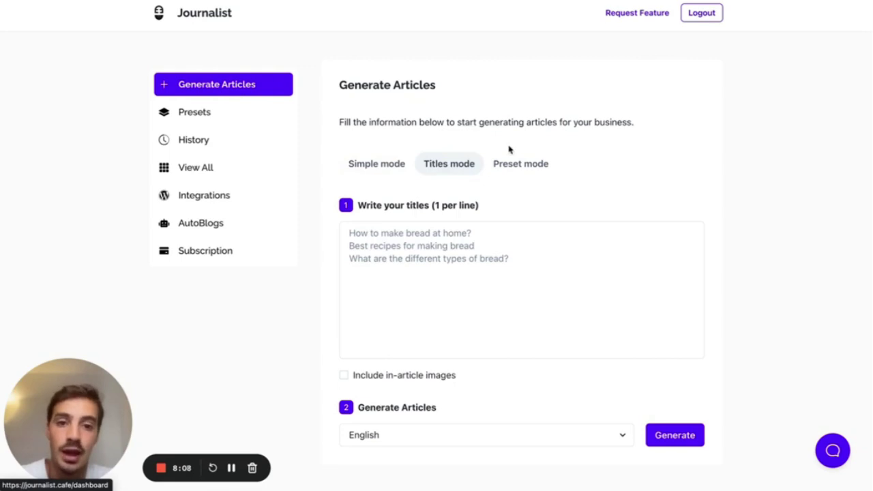
left_click(517, 166)
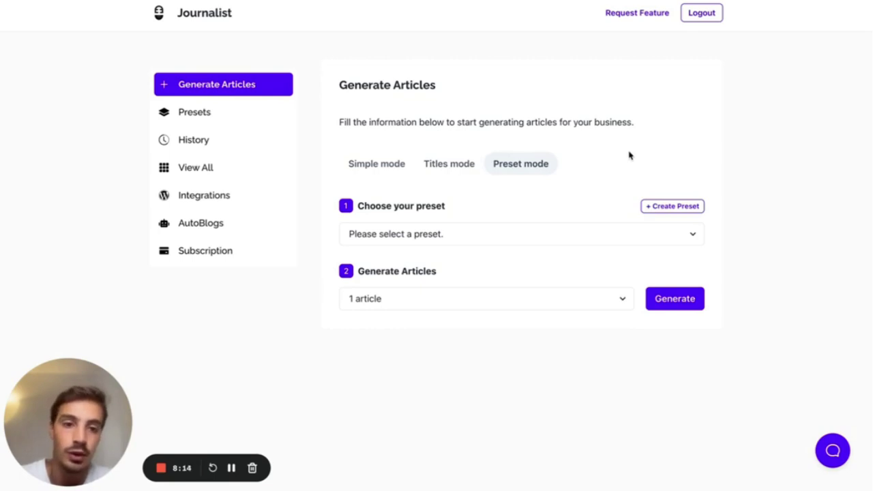
left_click(661, 207)
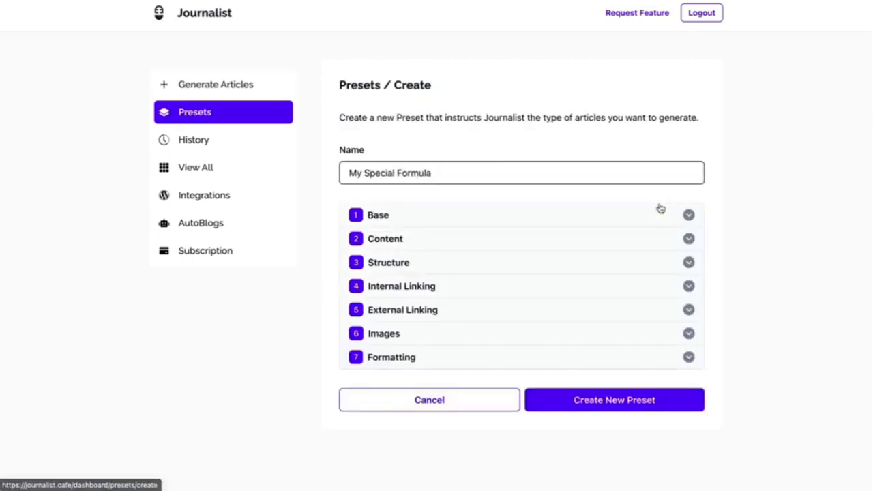
- Name the preset 'Our main preset' and set Generation Mode to Keyword-based
left_click(523, 179)
type("Our main preset")
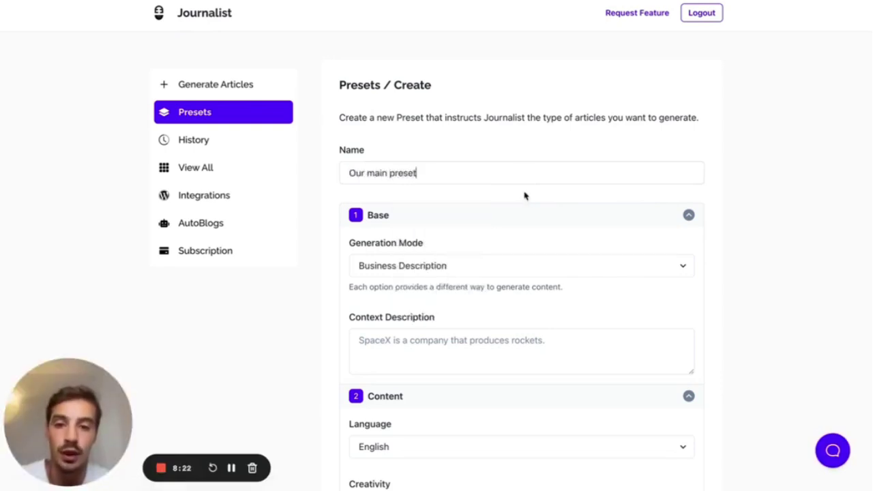
scroll(524, 196, "down", 2)
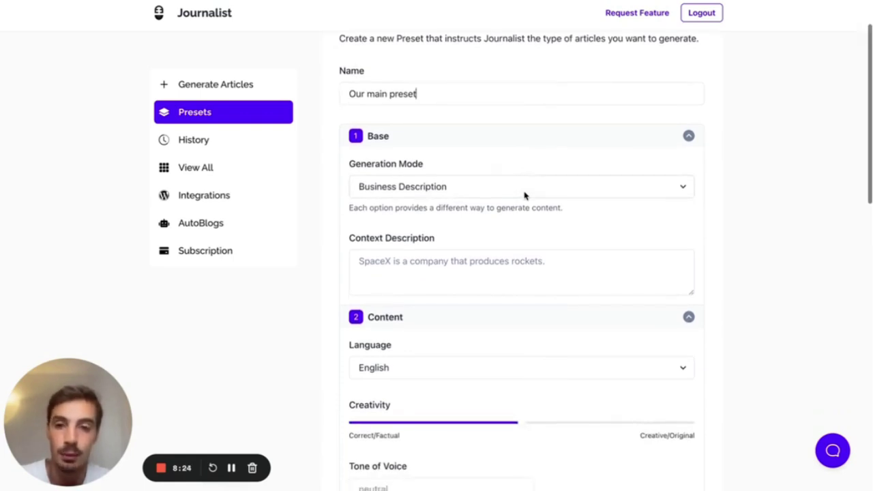
left_click(480, 194)
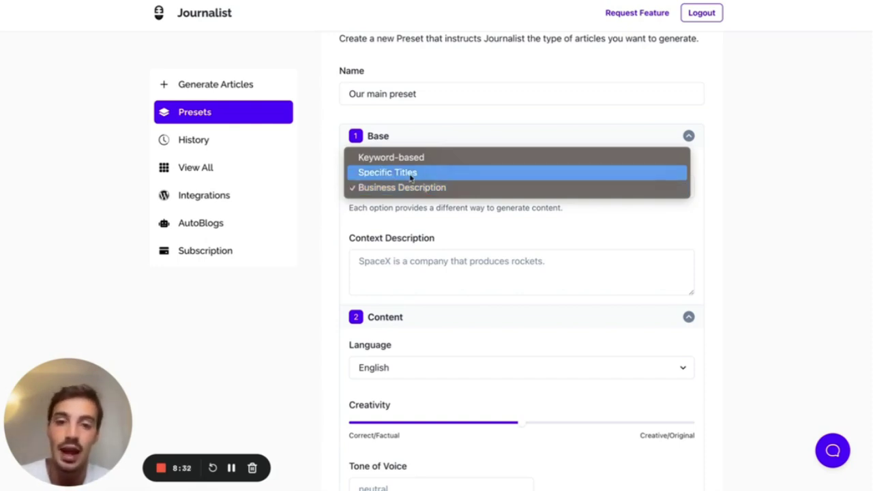
left_click(414, 163)
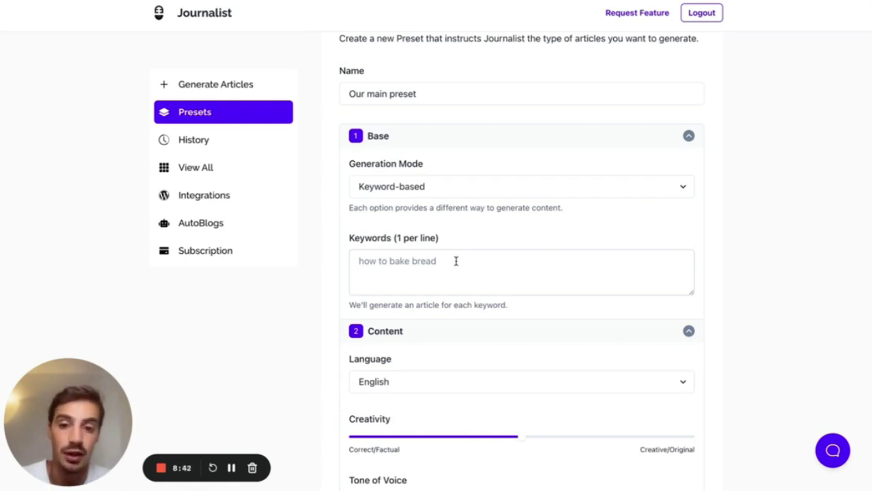
- Collapse the Content, Structure, Linking, Images and Formatting sections and focus the Keywords field
left_click(448, 334)
scroll(445, 330, "down", 3)
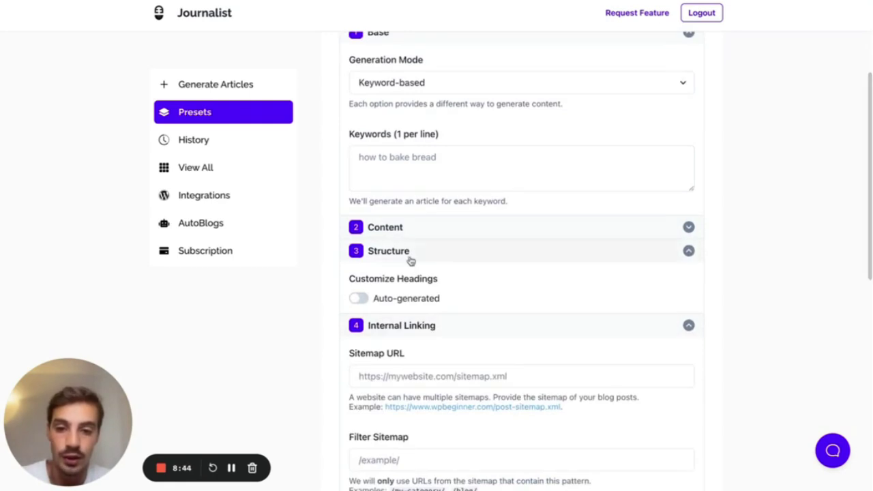
left_click(410, 258)
left_click(411, 277)
left_click(410, 301)
left_click(409, 323)
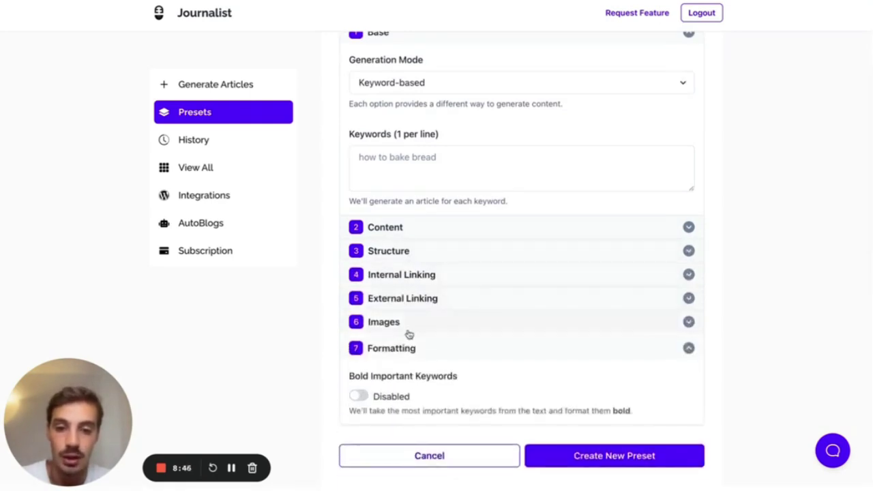
left_click(409, 355)
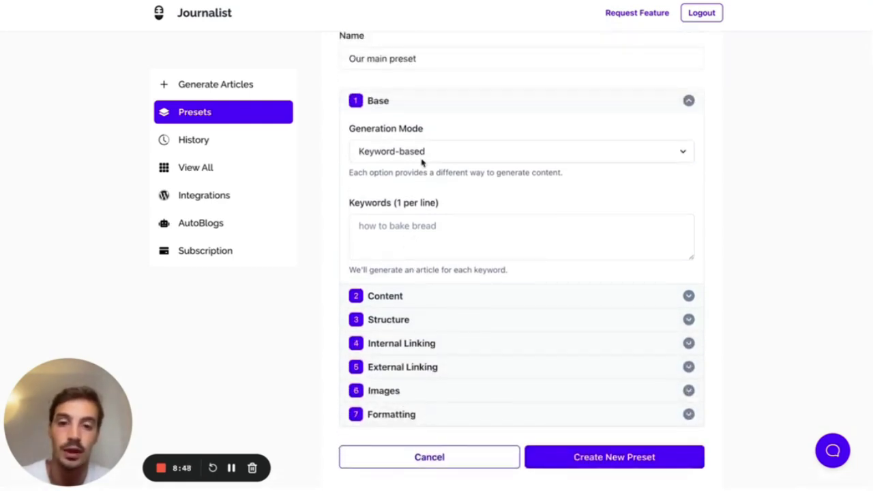
left_click(418, 230)
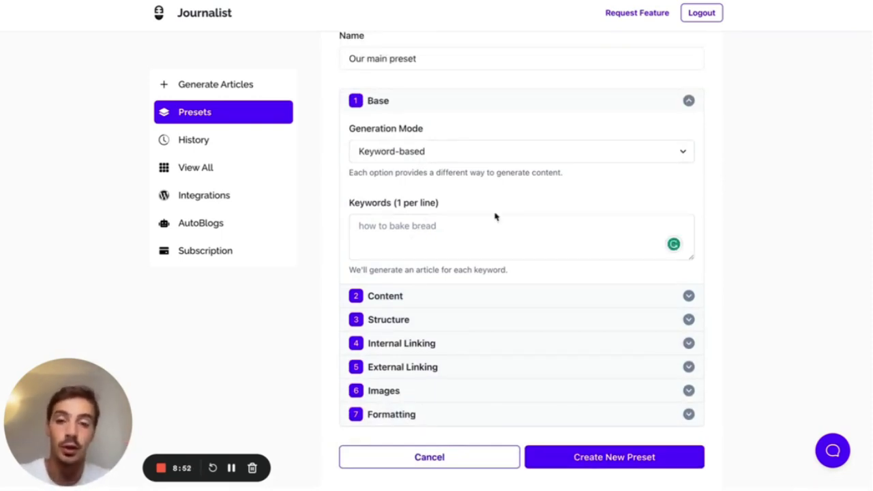
- Enter keywords 'how to build a rocket', 'rocket building 101', 'rocket safety' on separate lines
type("how to build a rocket")
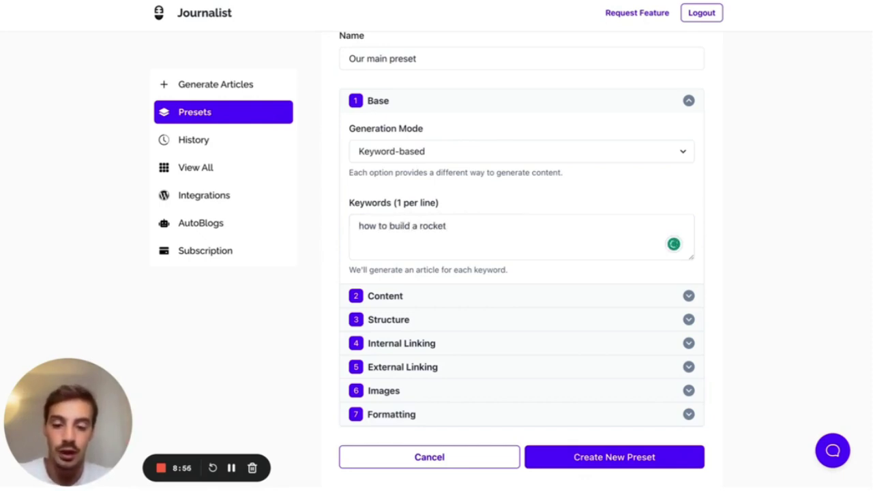
key("Return")
type("rocket building 101")
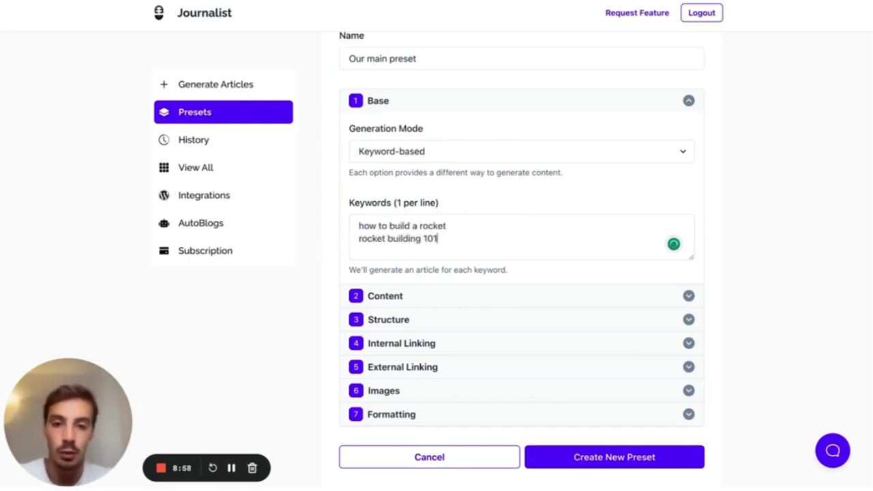
left_click_drag(441, 239, 351, 239)
left_click(467, 236)
left_click_drag(435, 238, 340, 231)
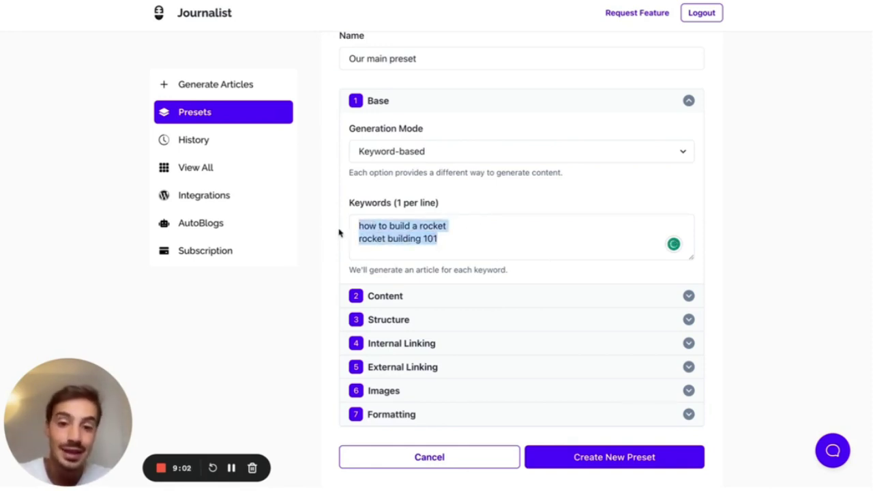
left_click(449, 240)
key("Return")
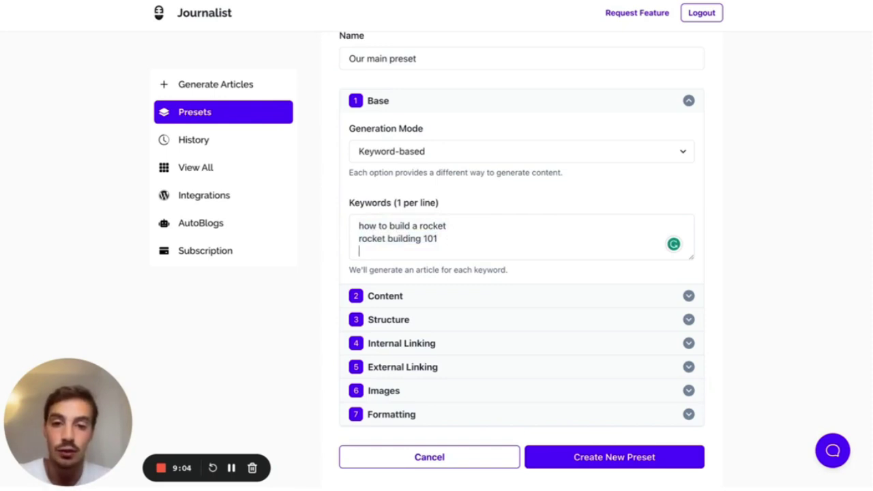
type("rocket safe")
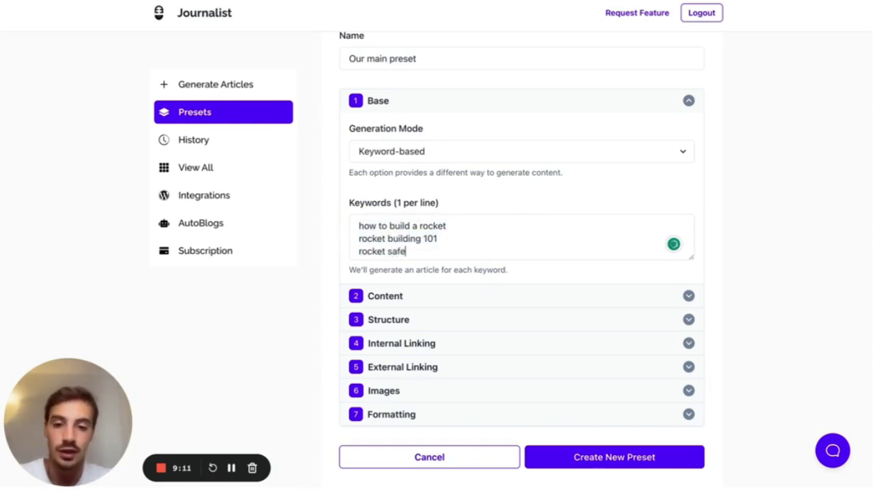
type("ty")
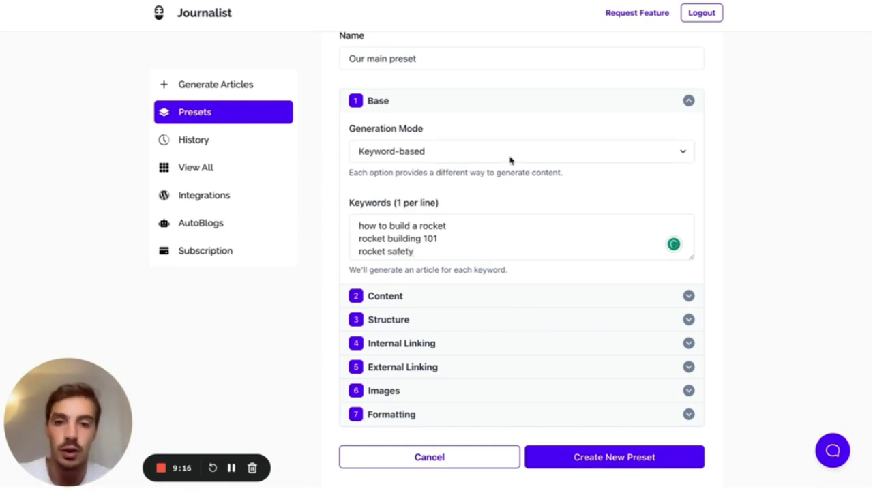
left_click(463, 105)
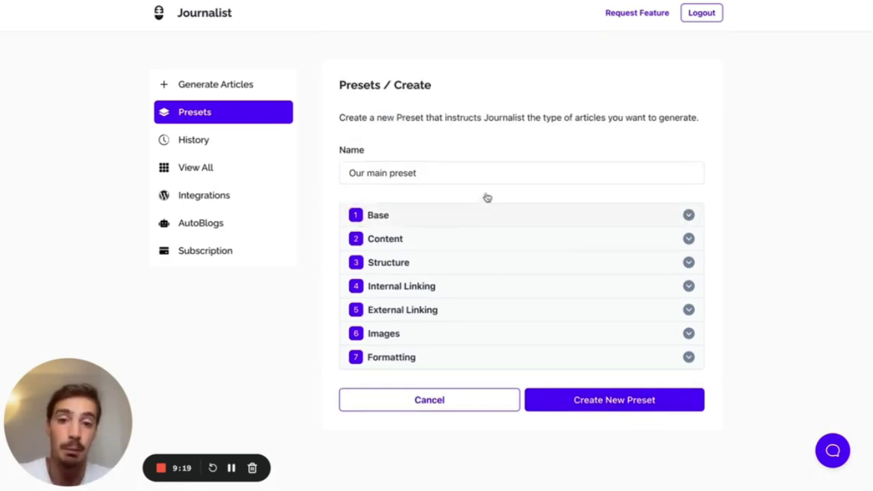
- In Content settings, keep English, set creativity fully Creative/Original and tone of voice academic
left_click(431, 249)
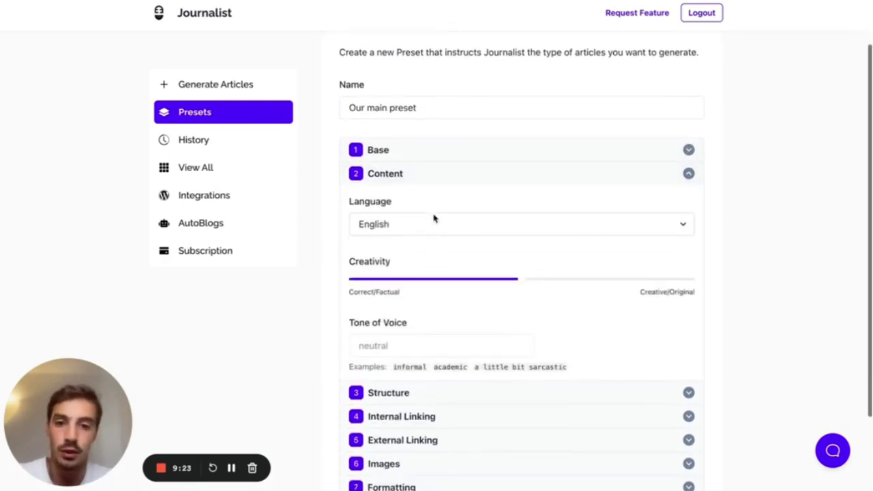
left_click(417, 168)
left_click(413, 169)
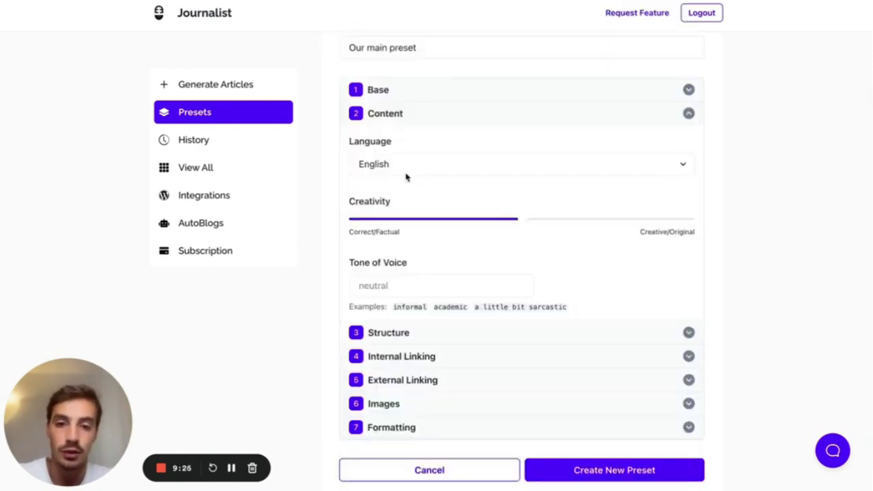
scroll(404, 180, "down", 1)
left_click_drag(520, 203, 707, 193)
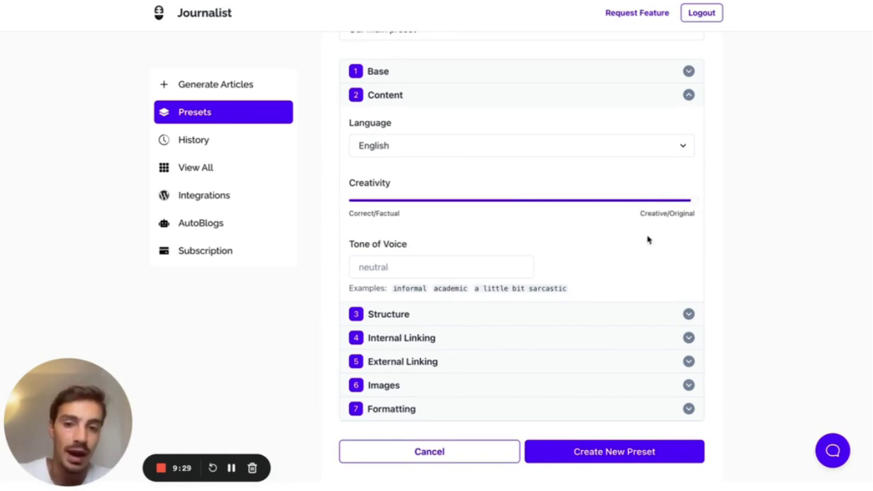
left_click(430, 270)
type("aca")
left_click(444, 287)
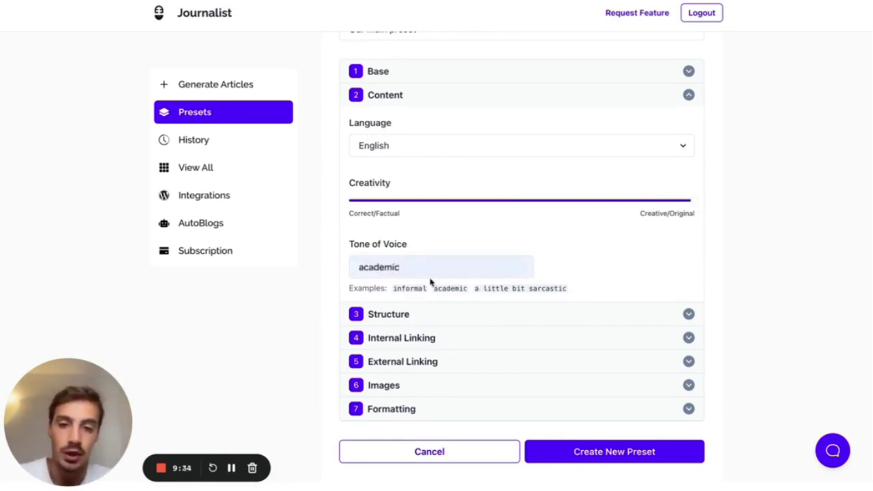
left_click(418, 102)
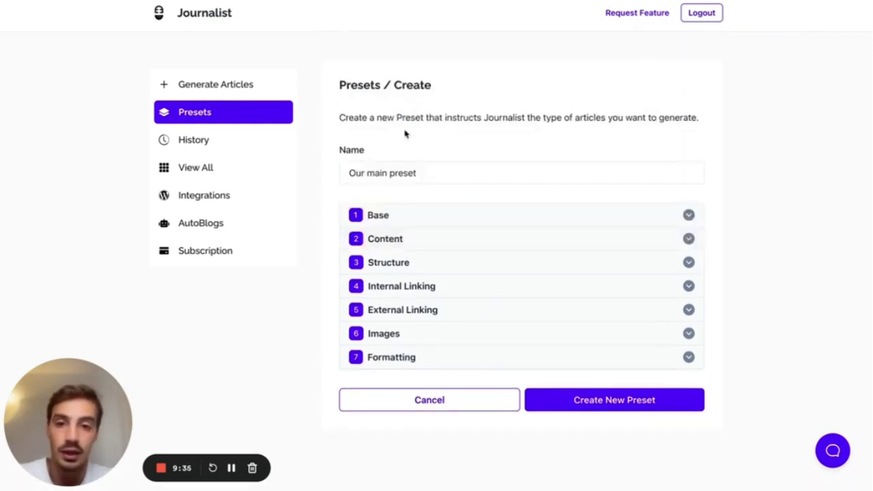
- Review Structure, then set images to Google License-Free Photos with the featured image off
left_click(391, 268)
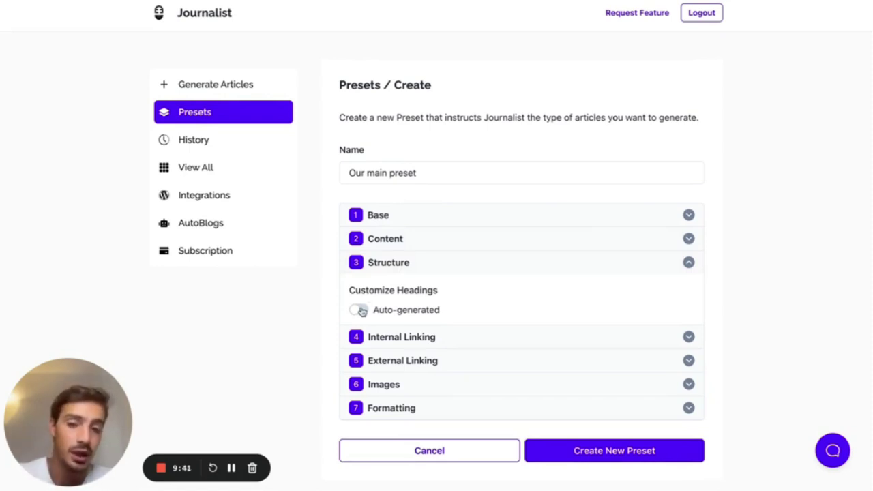
left_click(373, 271)
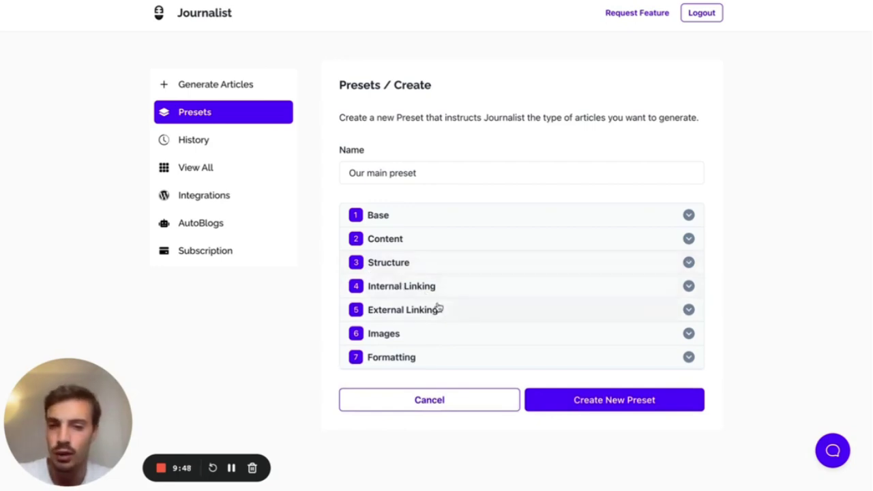
left_click(439, 334)
scroll(439, 334, "down", 2)
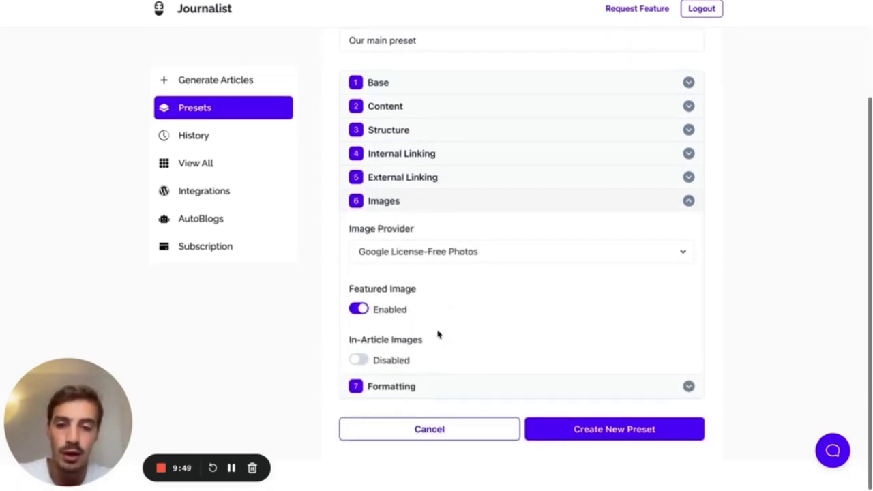
left_click(365, 365)
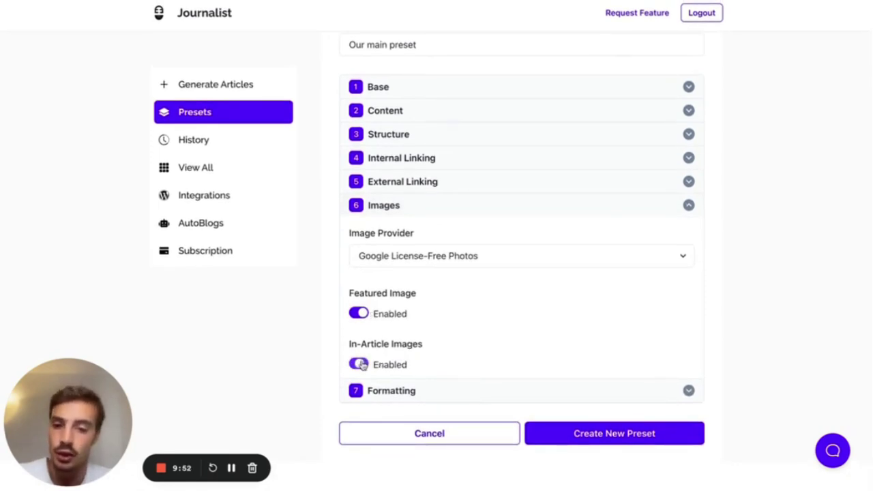
left_click(402, 264)
left_click(419, 293)
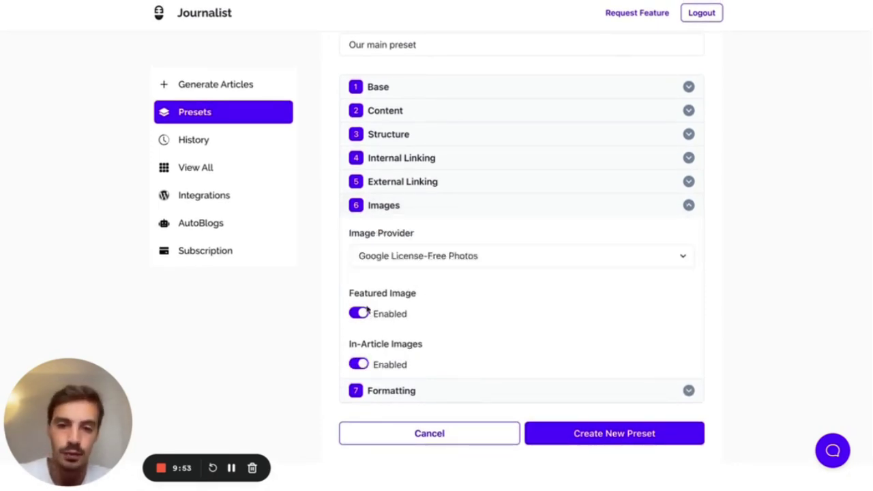
left_click(359, 317)
left_click(361, 367)
left_click(688, 204)
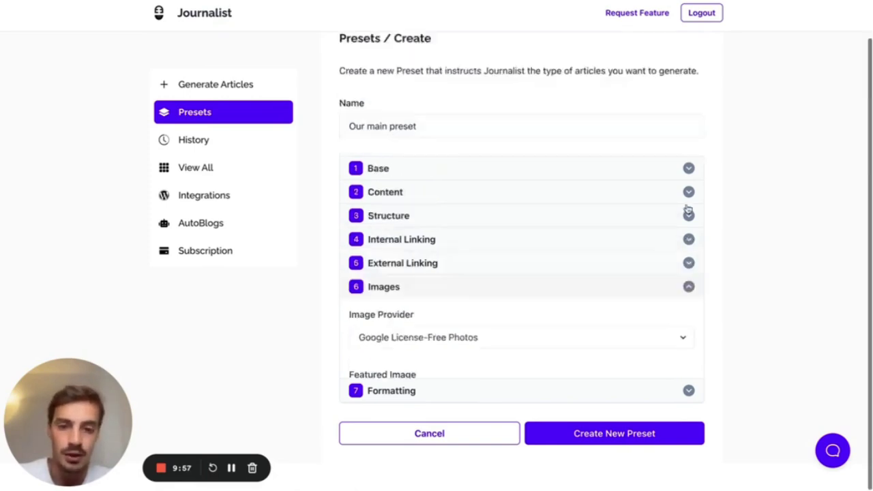
- Check Formatting, leaving Bold Important Keywords disabled
left_click(477, 357)
scroll(364, 376, "down", 1)
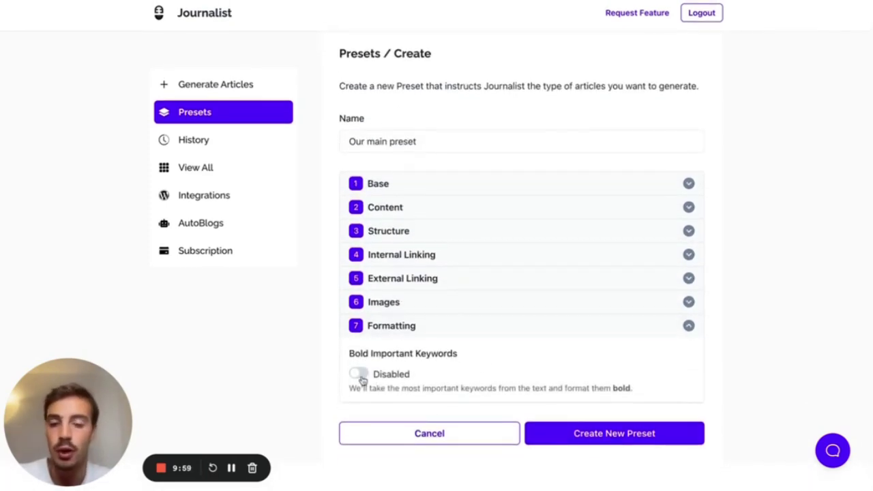
left_click(379, 334)
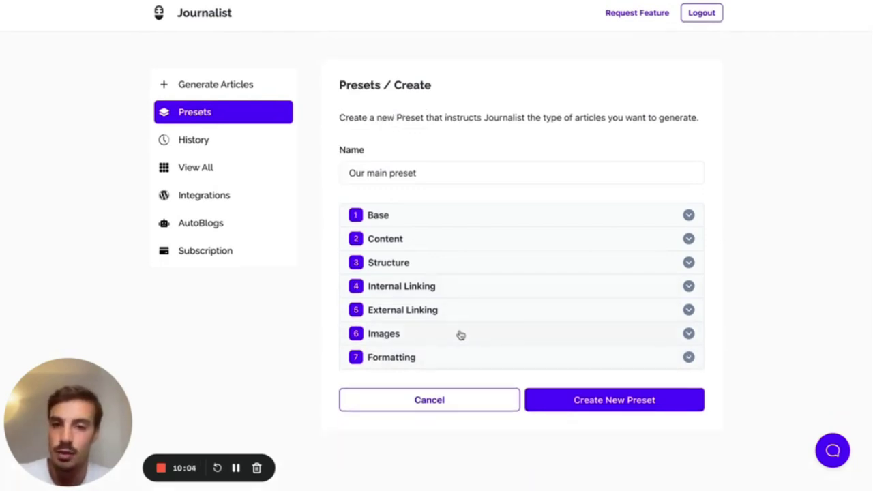
- Save the preset, then generate one article in Preset mode using 'Our main preset'
left_click(590, 404)
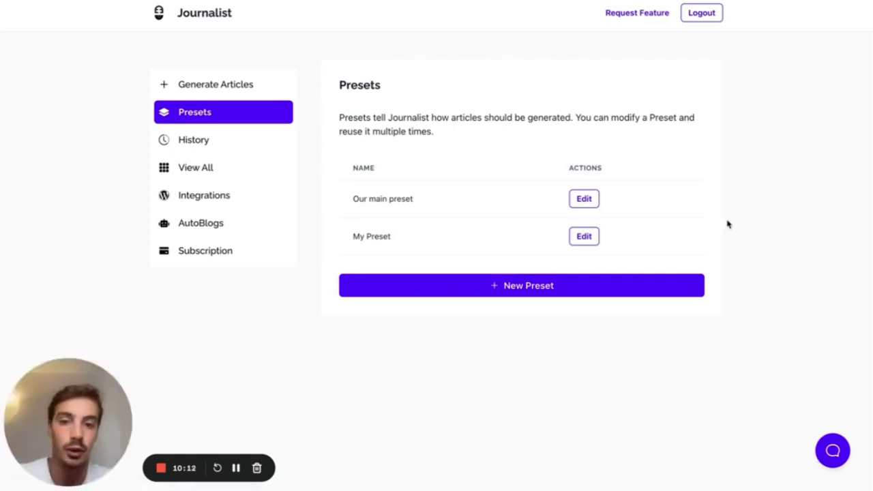
left_click(212, 91)
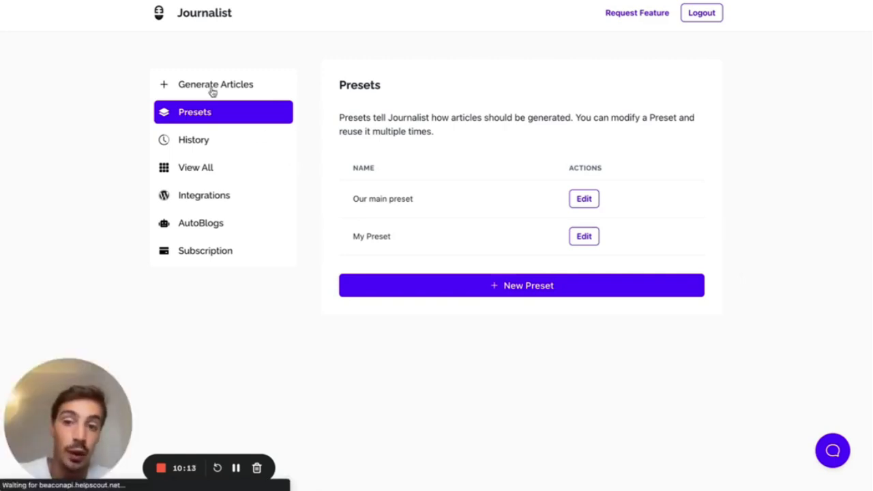
left_click(524, 168)
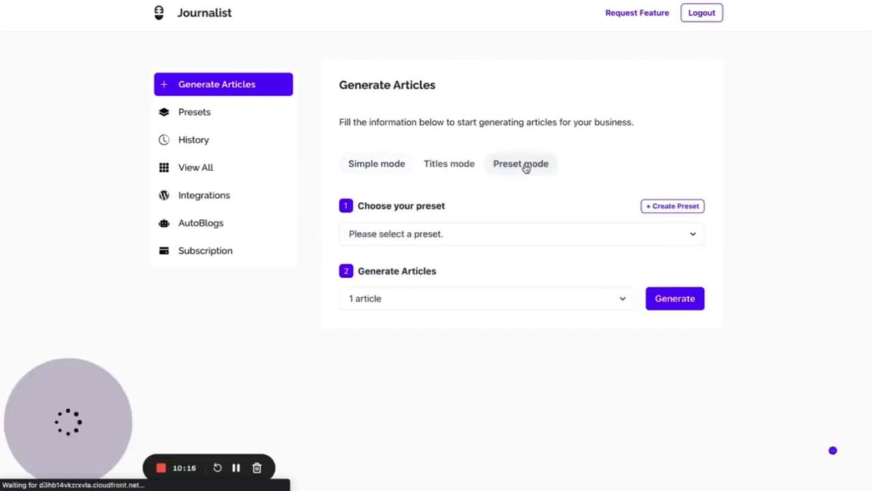
left_click(532, 236)
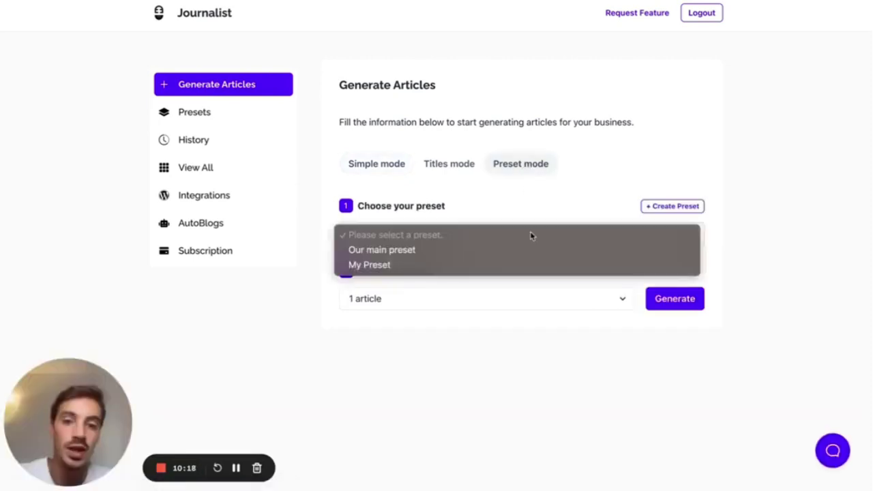
left_click(424, 254)
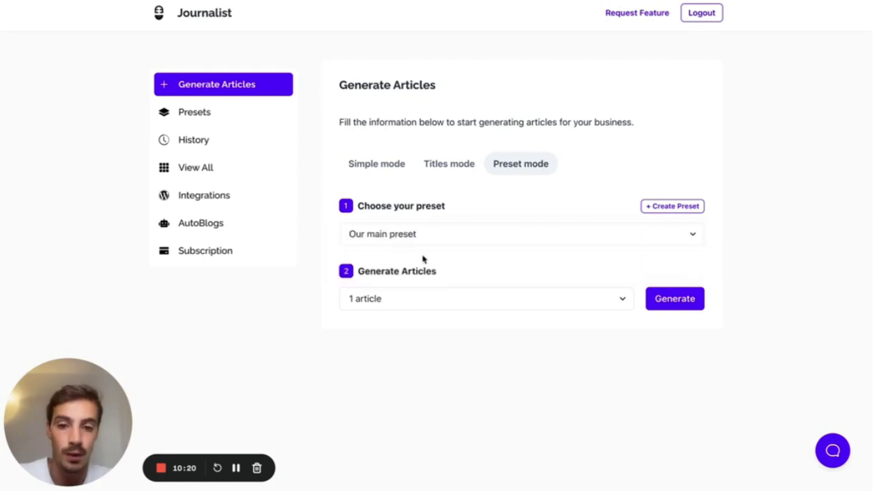
left_click(680, 301)
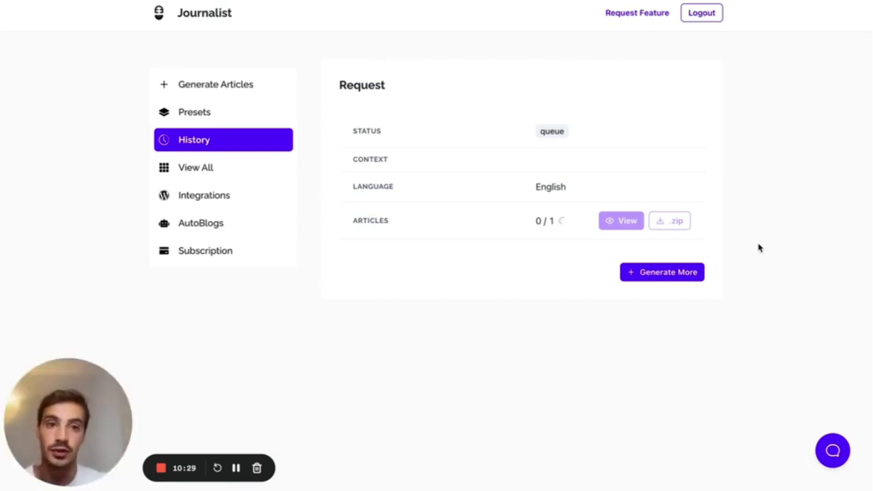
- Sketch an article page layout on screen to explain it, then clear the sketch
left_click(707, 1)
mouse_move(690, 66)
left_mouse_down()
mouse_move(695, 193)
mouse_move(768, 61)
mouse_move(681, 59)
mouse_move(757, 62)
left_mouse_up()
mouse_move(708, 80)
left_mouse_down()
mouse_move(741, 91)
mouse_move(710, 79)
mouse_move(750, 108)
left_mouse_up()
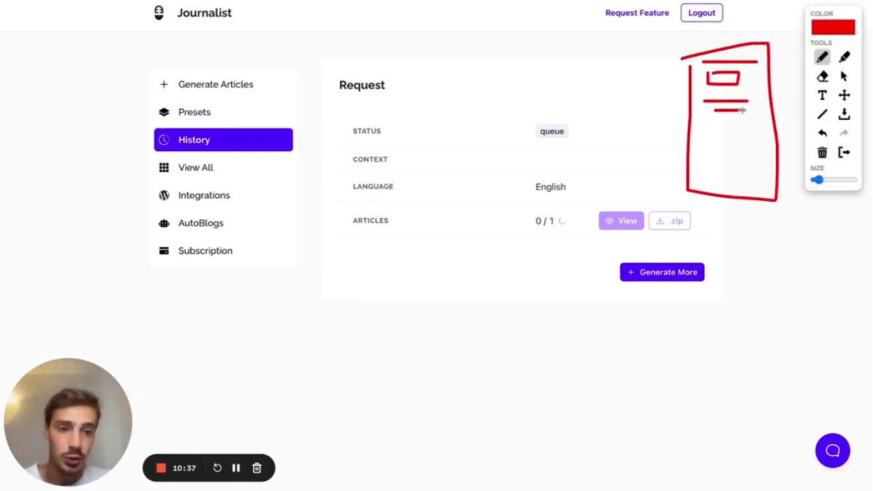
mouse_move(703, 124)
left_mouse_down()
mouse_move(735, 110)
mouse_move(707, 117)
left_mouse_up()
left_click_drag(715, 161, 716, 172)
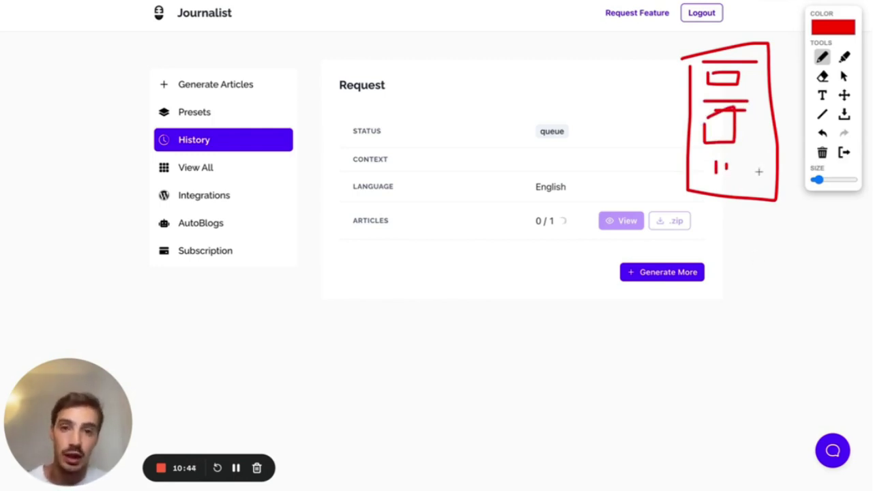
left_click_drag(696, 122, 737, 135)
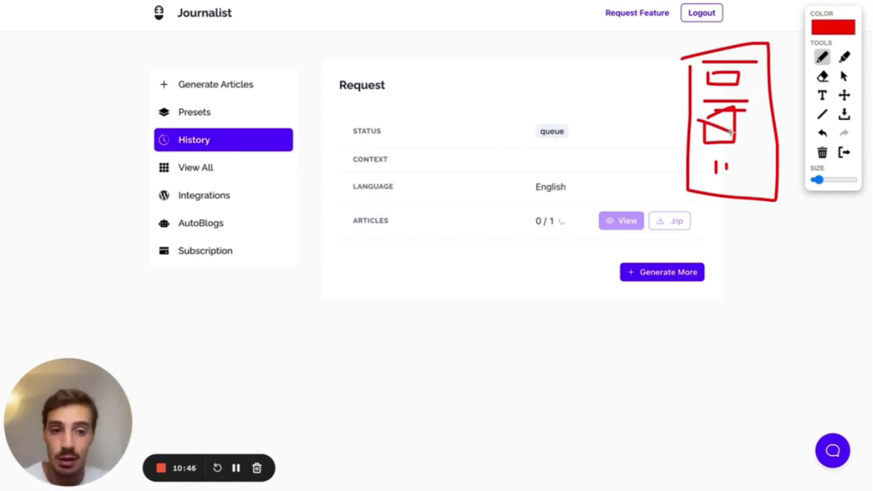
left_click_drag(710, 161, 742, 167)
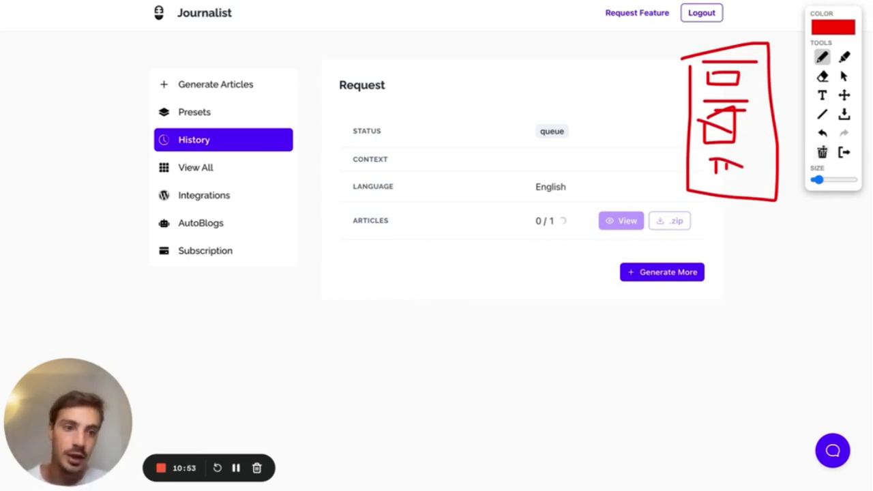
left_click(844, 153)
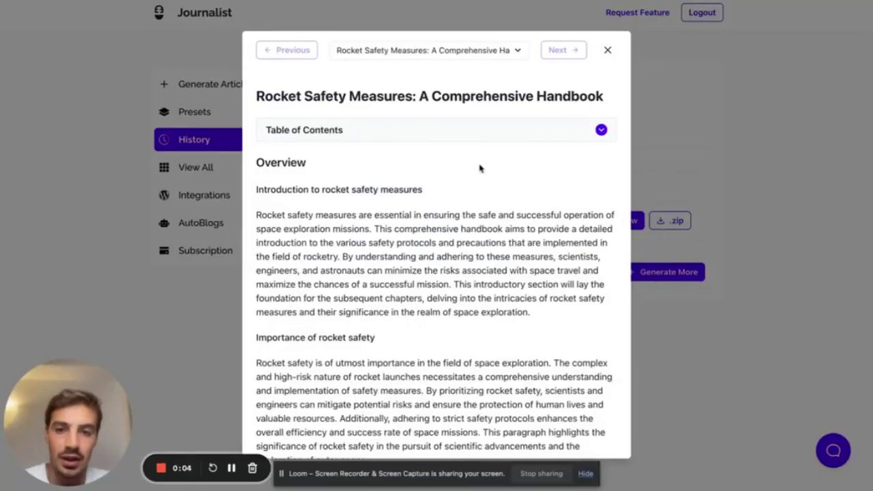
scroll(480, 169, "down", 1)
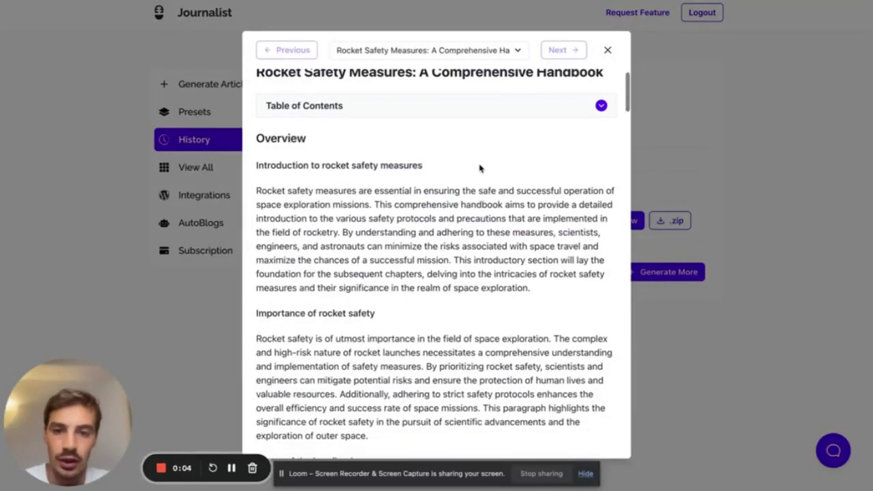
- Search the article for 'rocket safet' and scroll through its 17 highlighted matches
key("ctrl+f")
type("rocket safete")
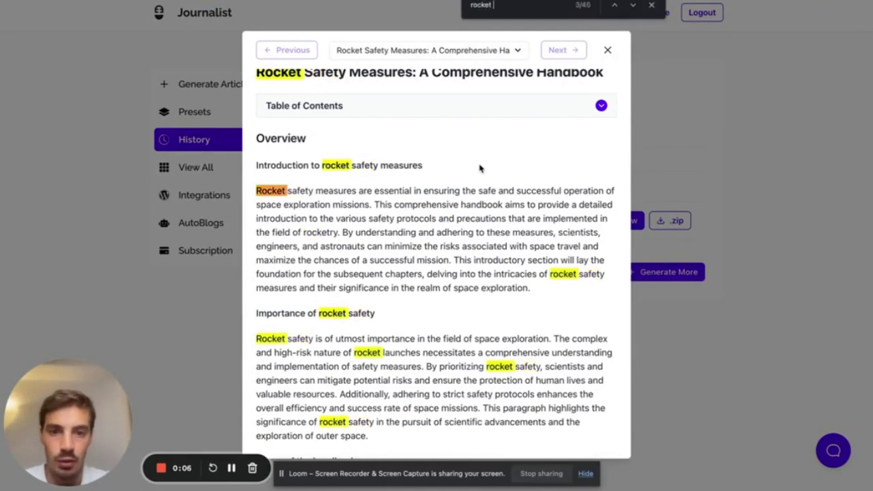
key("BackSpace")
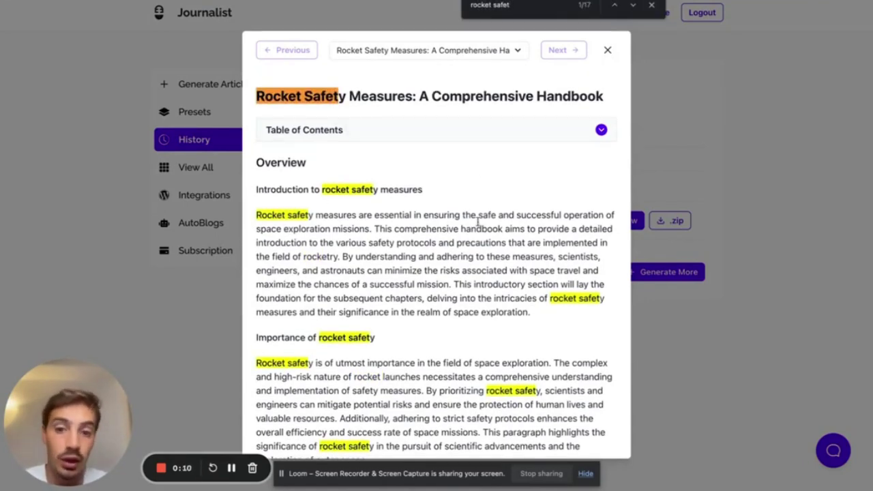
left_click_drag(296, 190, 374, 190)
scroll(263, 220, "down", 2)
scroll(454, 273, "down", 15)
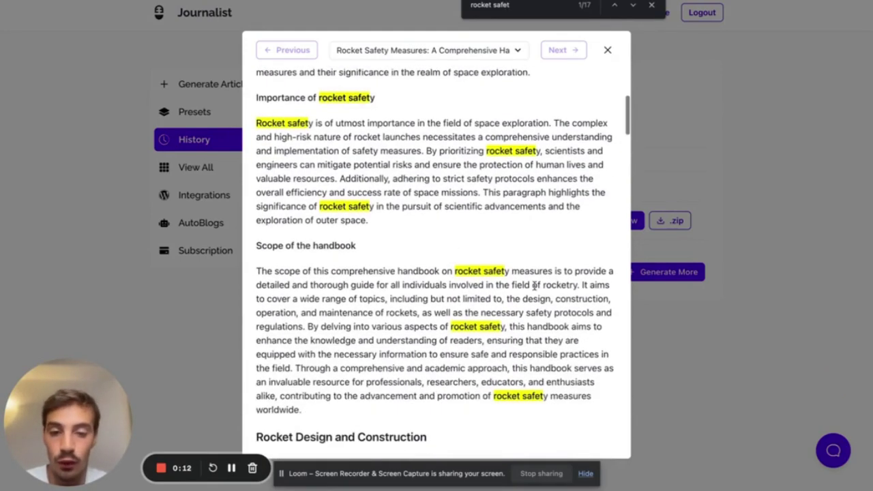
scroll(398, 312, "down", 12)
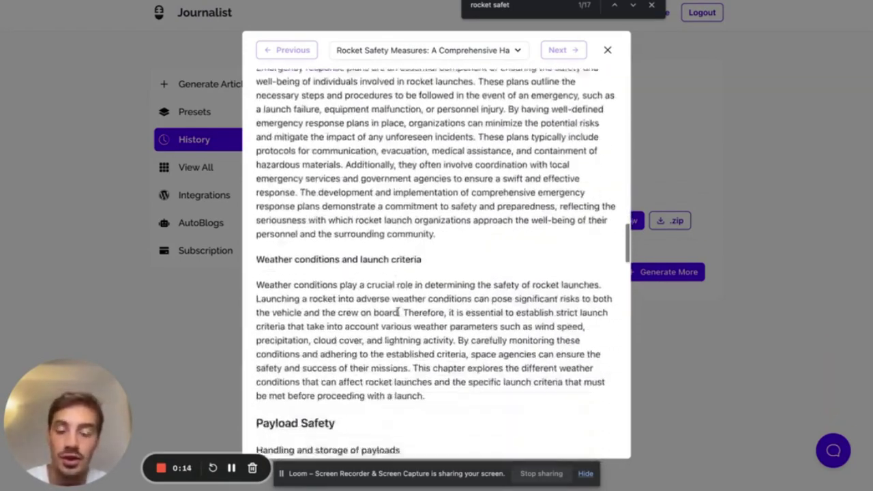
scroll(400, 315, "up", 4)
scroll(399, 315, "down", 3)
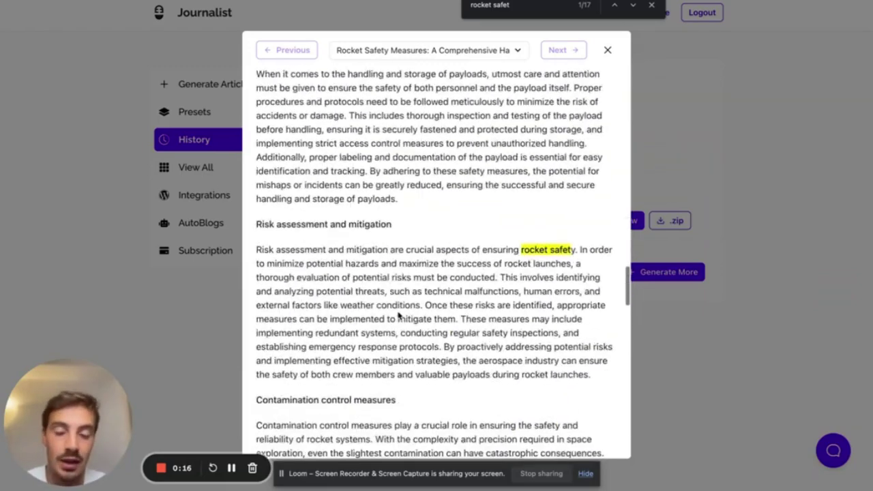
scroll(399, 314, "up", 15)
scroll(398, 312, "up", 5)
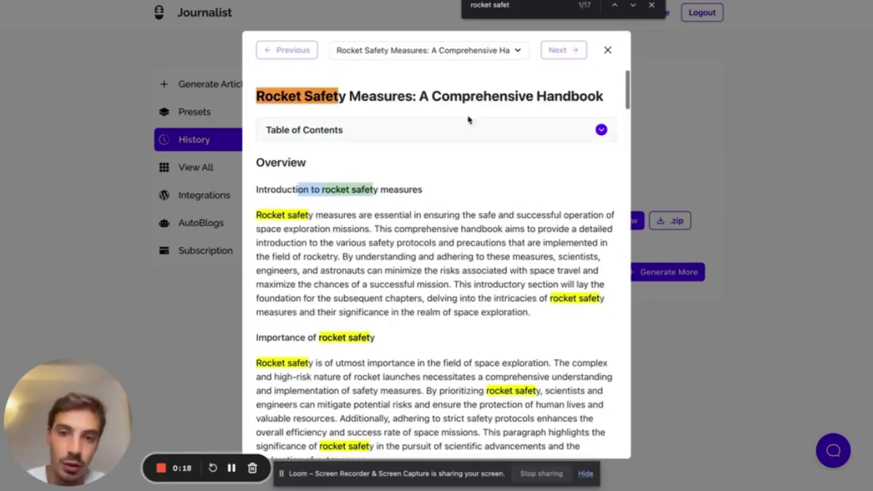
scroll(423, 142, "down", 2)
scroll(423, 141, "up", 1)
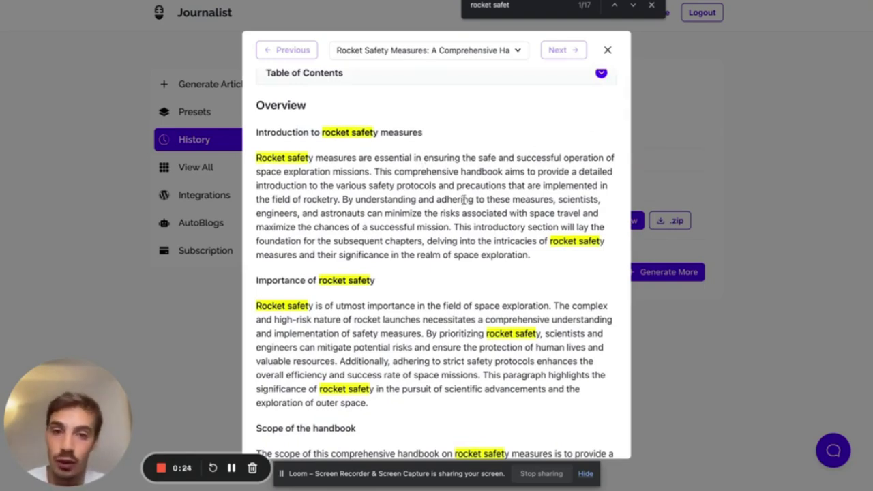
scroll(549, 169, "down", 1)
scroll(549, 169, "down", 1)
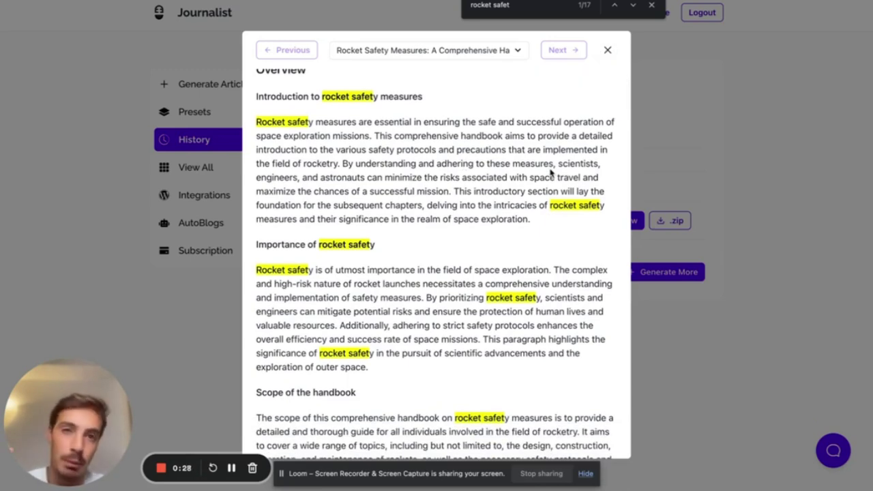